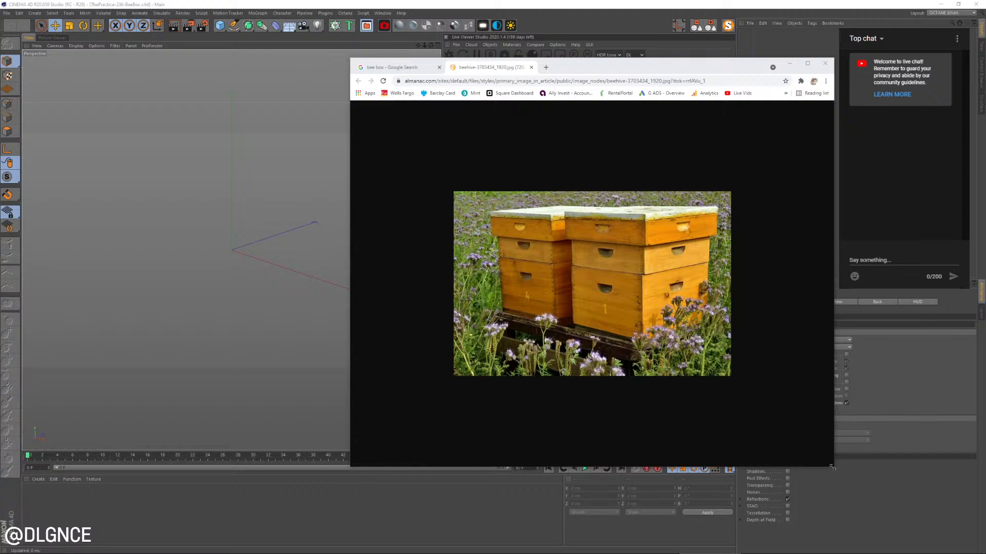
Enlarge the browser window showing the beehive reference photo and place it so the 3D viewport stays visible
mouse_move(831, 467)
left_mouse_down()
mouse_move(801, 469)
mouse_move(831, 466)
left_mouse_up()
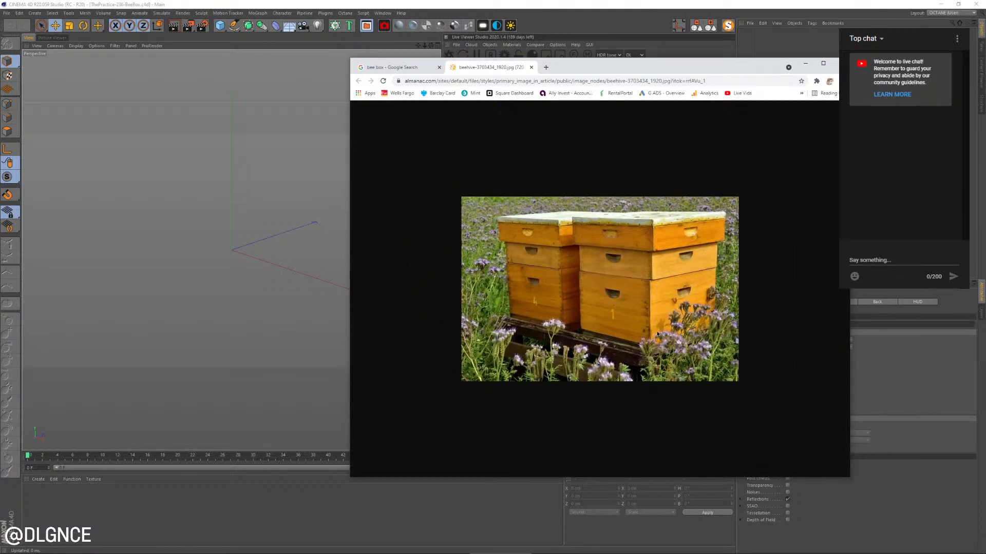
left_click_drag(602, 69, 650, 74)
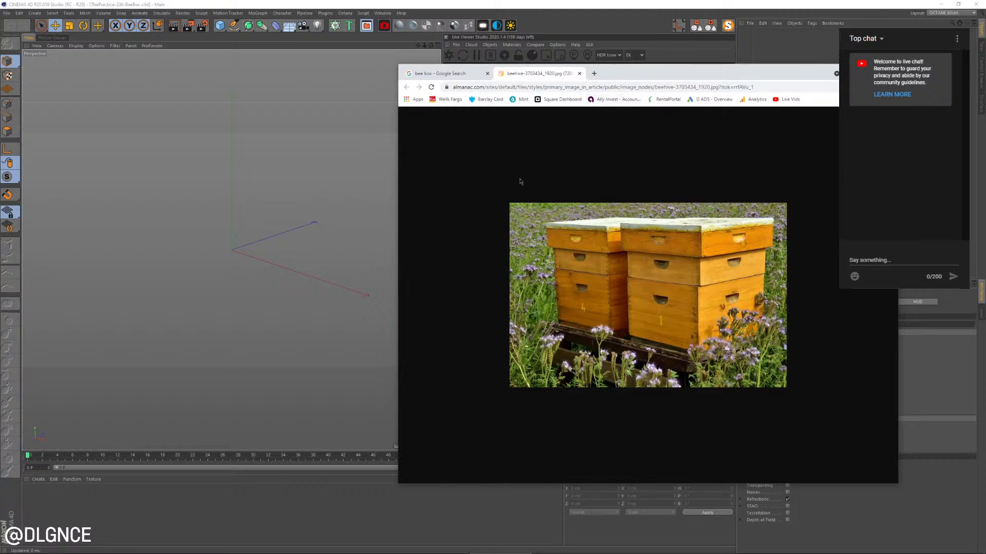
left_click_drag(678, 82, 720, 77)
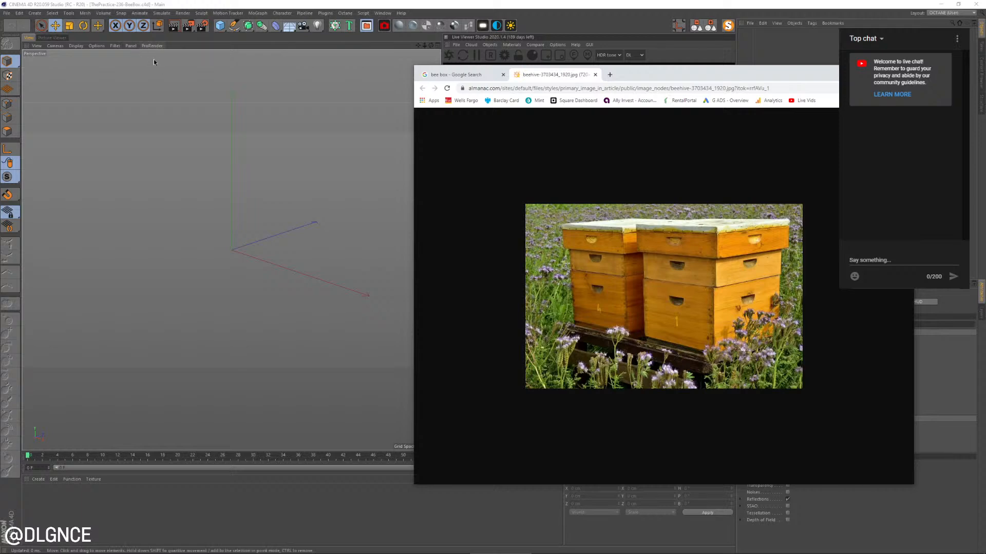
Add a cube primitive and lengthen it along Z to about 325 cm, comparing its proportions with the beehive photo
left_click(219, 25)
left_click(220, 26)
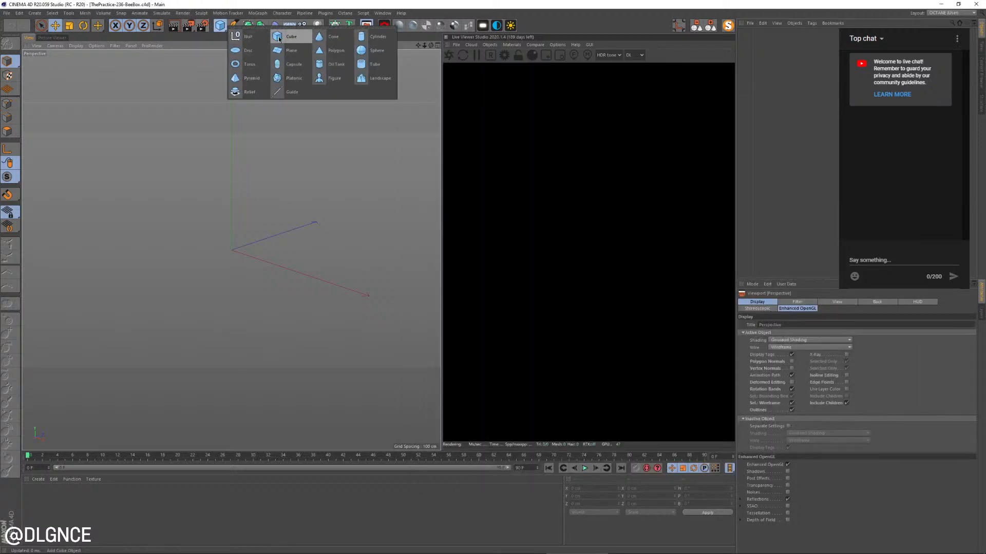
left_click(246, 37)
key("alt+Tab")
key("alt+Tab")
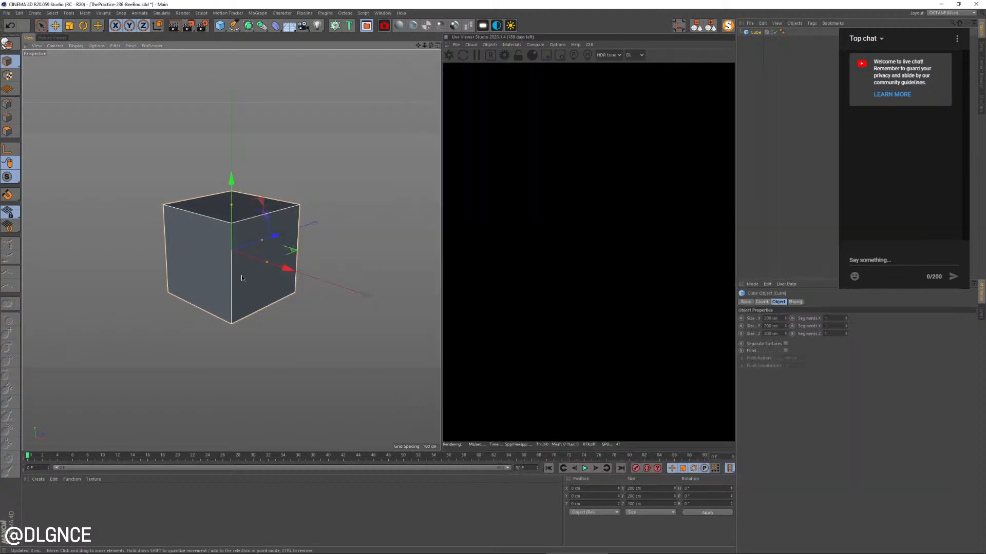
left_click_drag(242, 275, 329, 265, "alt")
key("alt+Tab")
key("alt+Tab")
key("alt+Tab")
key("alt+Tab")
Undo a trial copy of the cube above it, reduce the cube's height to about 126 cm and compare it with the reference photo
left_click_drag(272, 186, 276, 129)
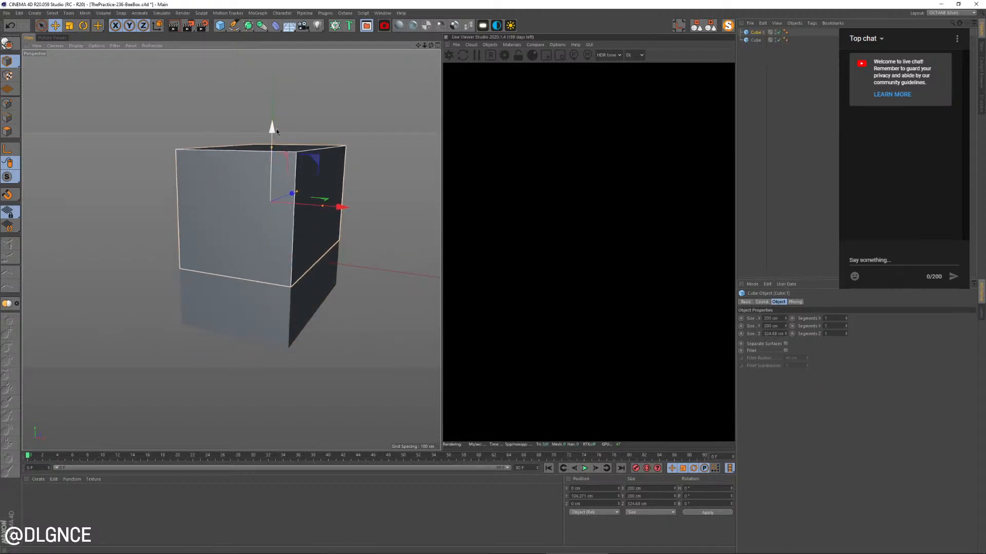
key("ctrl+z")
left_click_drag(273, 205, 275, 223)
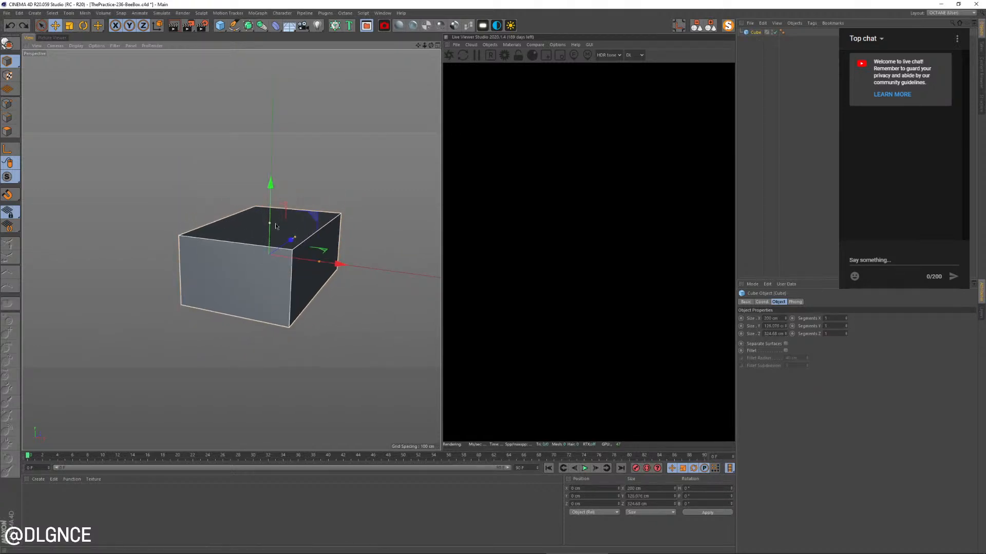
key("alt+Tab")
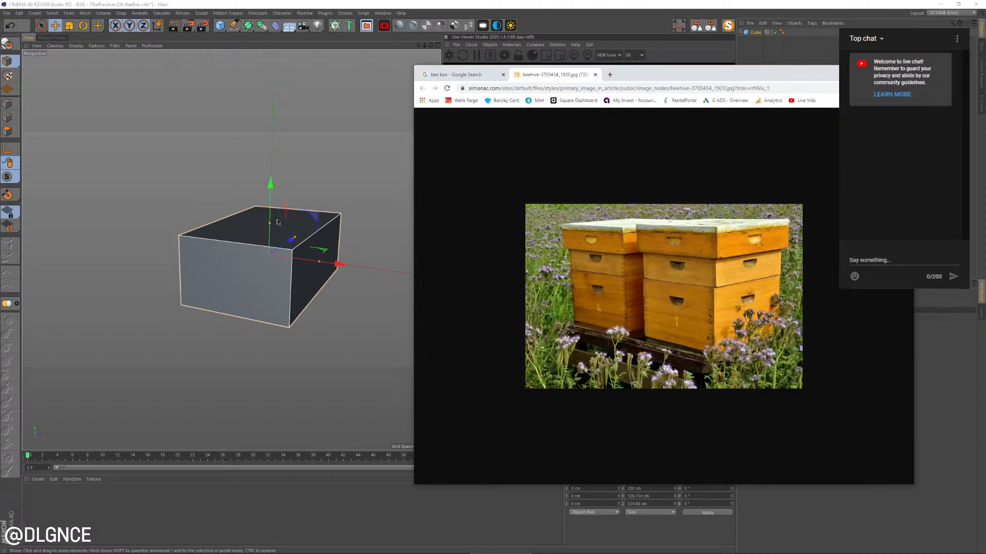
key("alt+Tab")
key("alt+Tab")
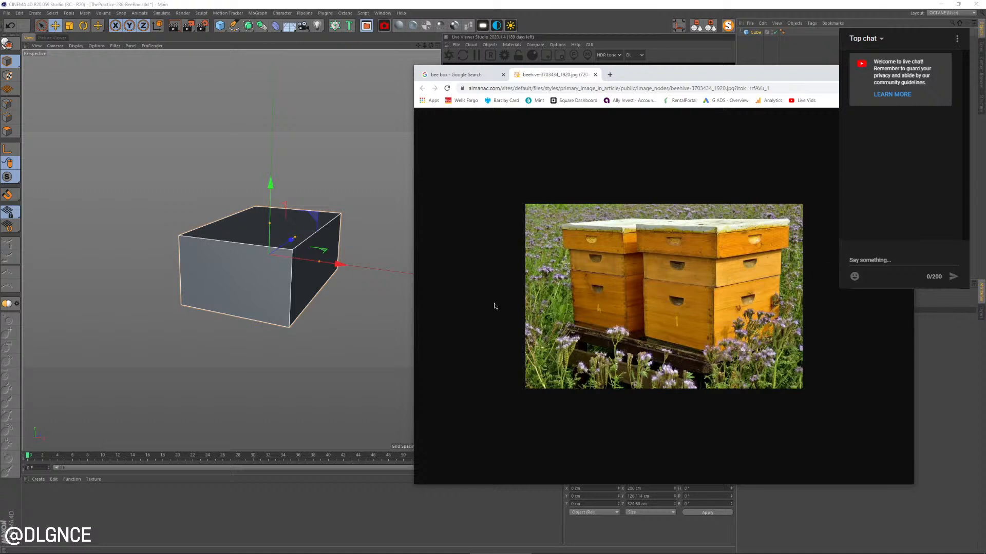
Try stacking a duplicate of the box above the original, undo it and compare with the beehive photo
left_click_drag(325, 319, 276, 332, "alt")
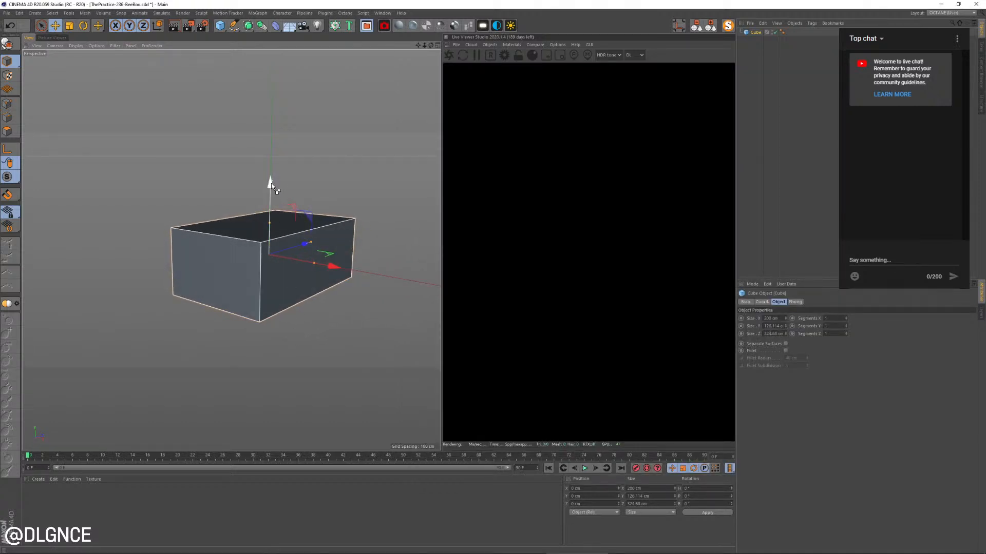
left_click_drag(271, 183, 289, 114, "ctrl")
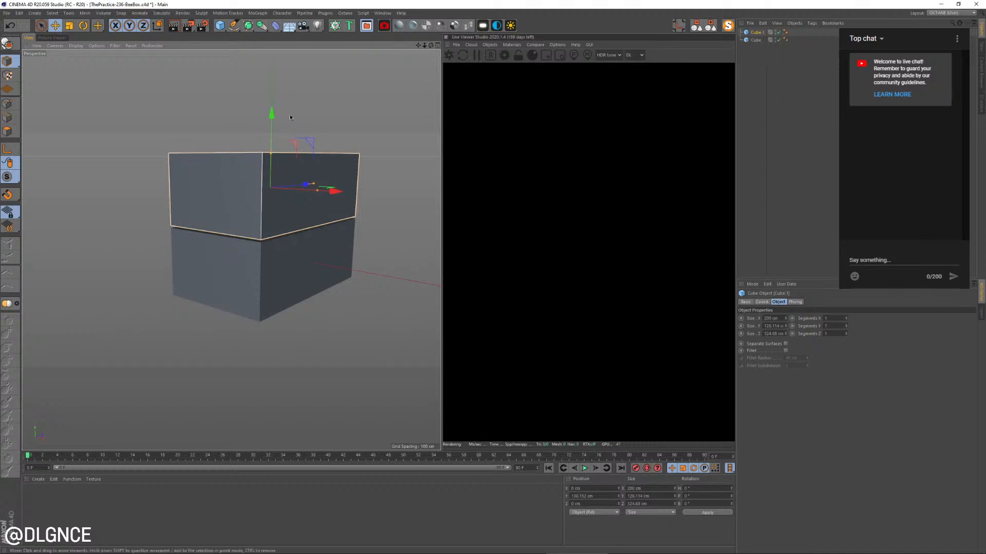
key("ctrl+z")
key("alt+Tab")
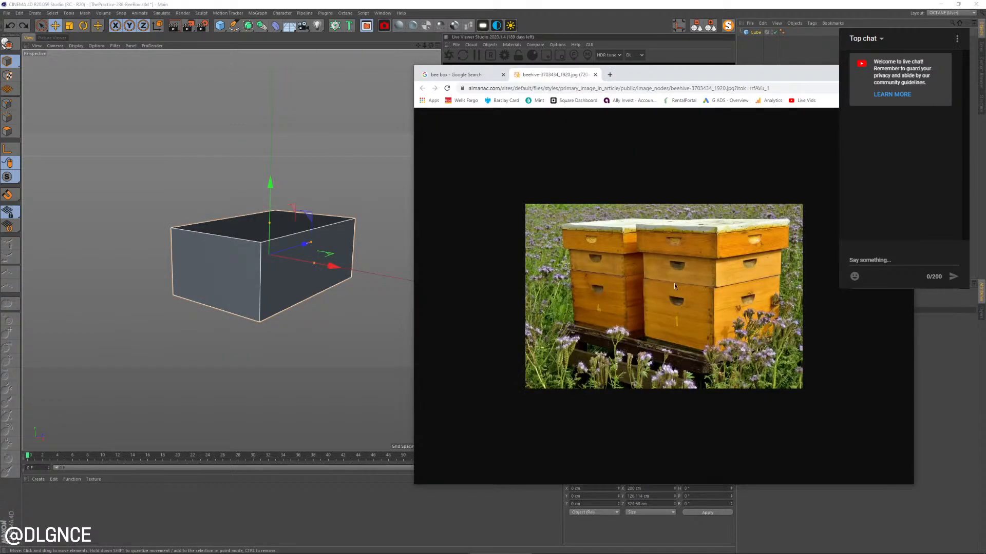
key("alt+Tab")
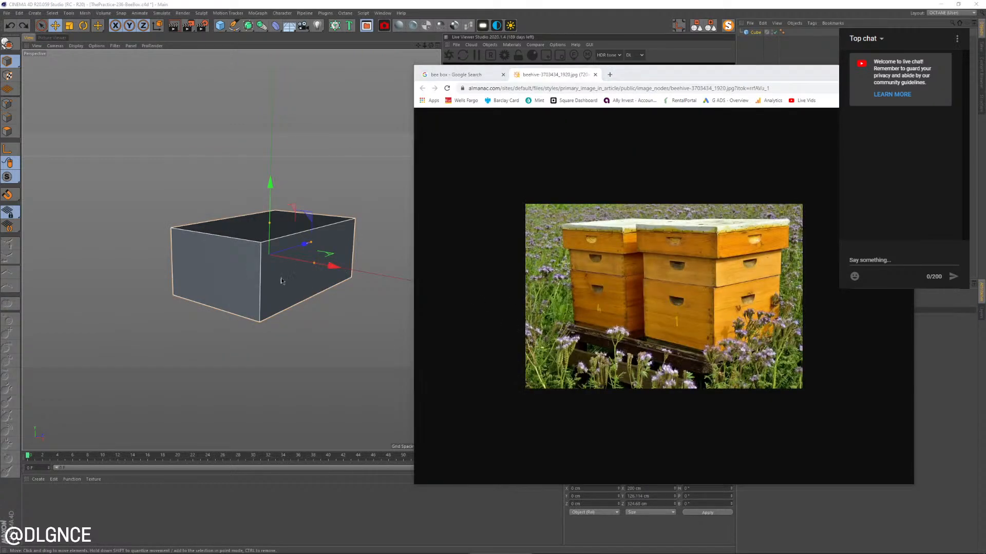
Add a sphere primitive and move it about 240 cm along negative Z, out beyond the box's short end
scroll(232, 287, "up", 2)
left_click_drag(242, 291, 221, 297, "alt")
left_click_drag(224, 30, 379, 52)
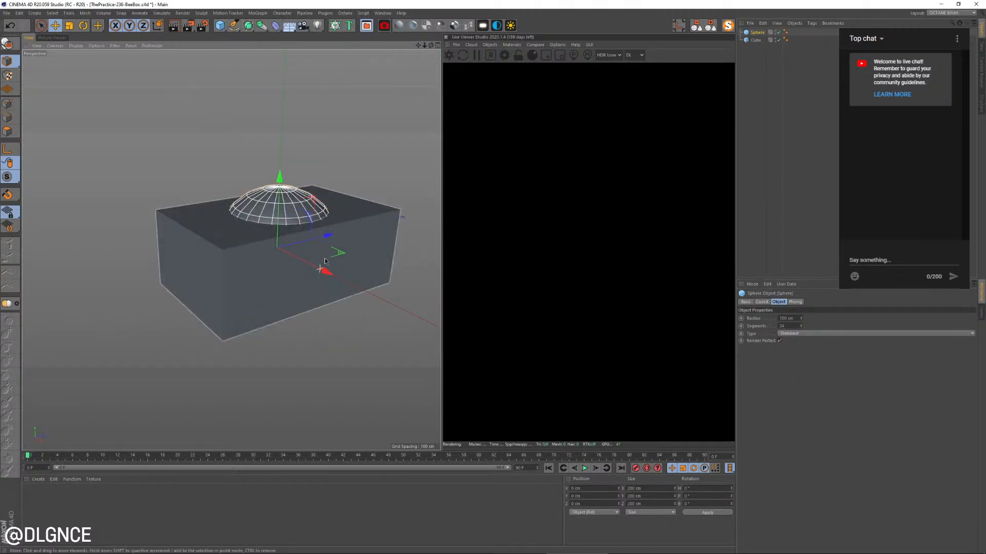
left_click_drag(327, 236, 195, 269)
middle_click_drag(194, 269, 256, 240, "alt")
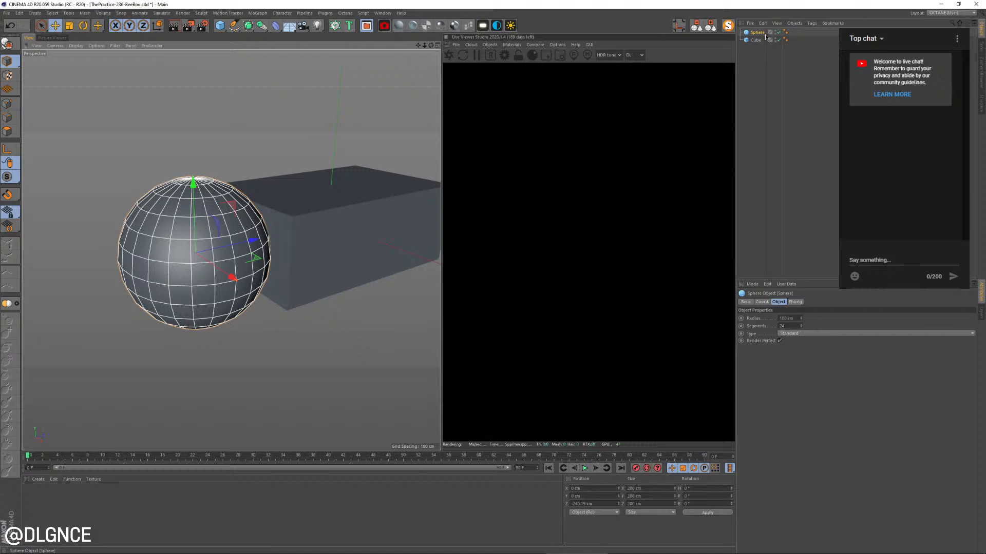
Turn the sphere into an editable hemisphere and rotate it 180° so its open side faces up
left_click(790, 334)
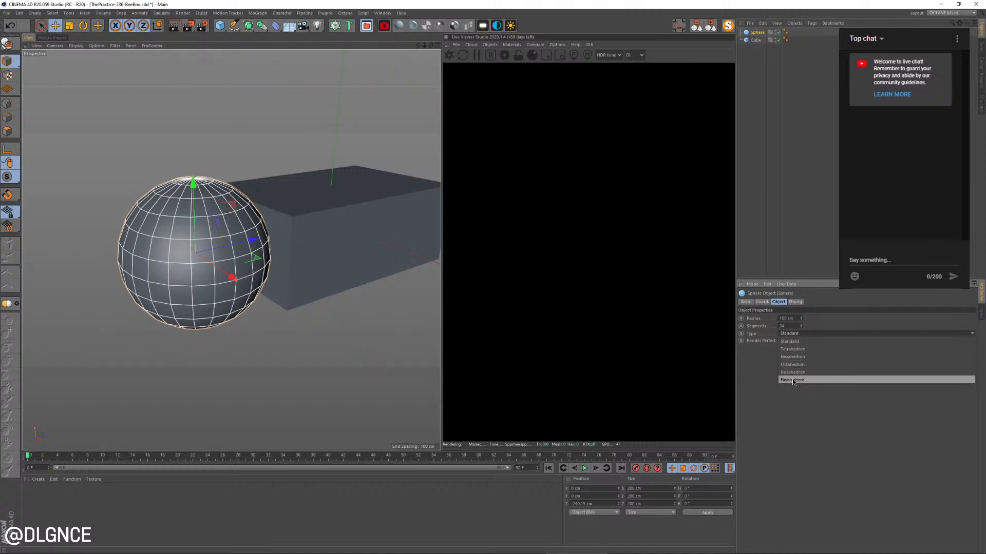
left_click(793, 377)
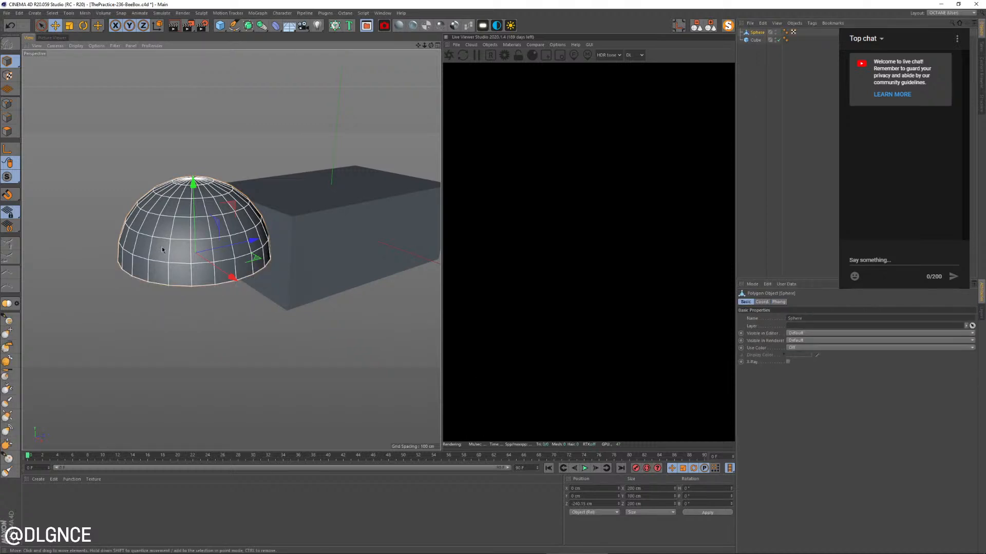
key("r")
left_click_drag(175, 224, 239, 319)
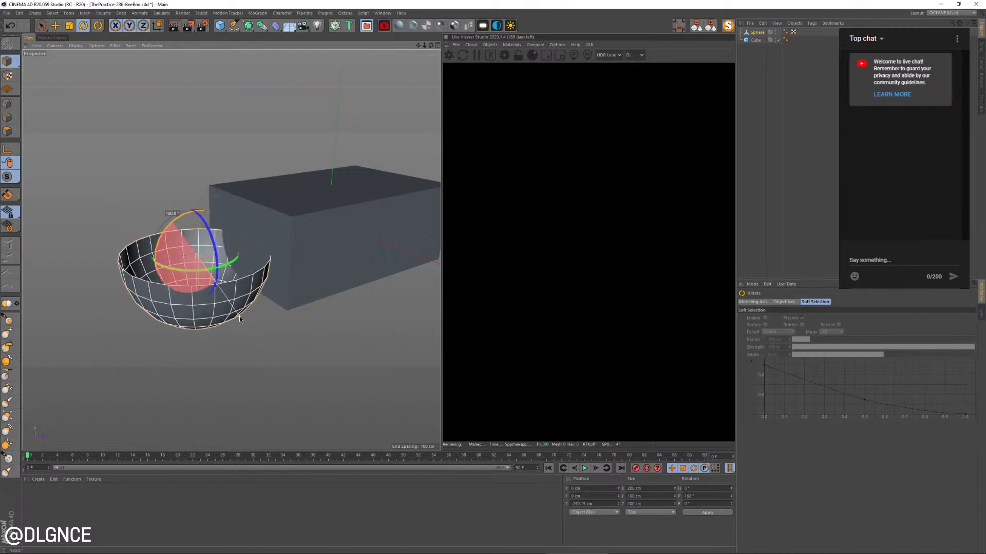
scroll(226, 306, "down", 1)
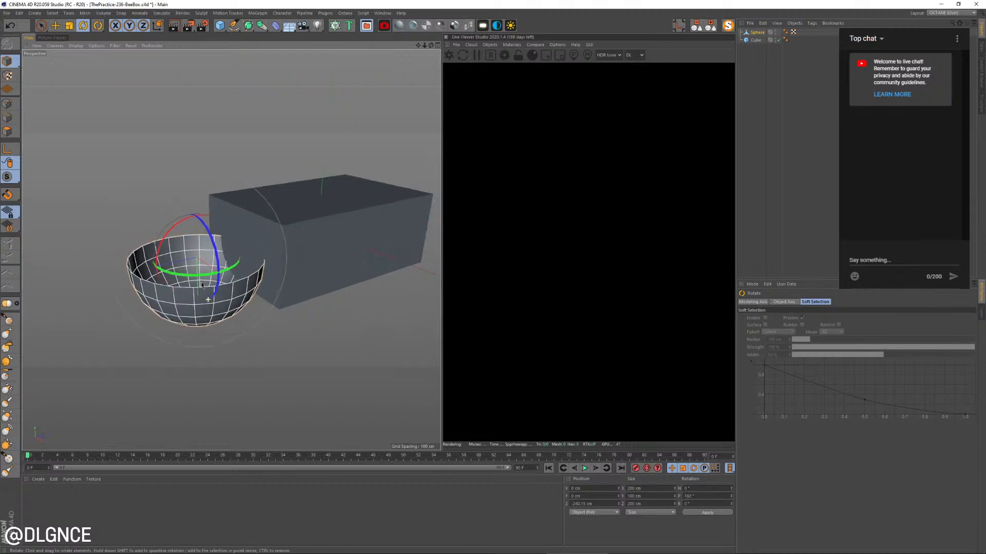
Cap the hemisphere's open top with the Close Polygon Hole tool
left_click(7, 131)
middle_click_drag(181, 248, 260, 255, "alt")
scroll(261, 254, "up", 3)
right_click(264, 253)
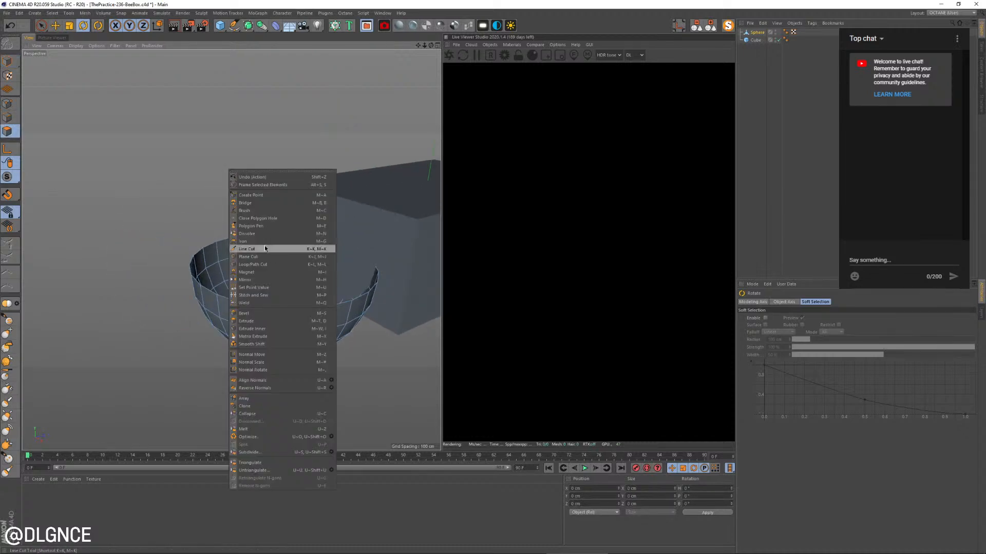
left_click(258, 218)
left_click(191, 267)
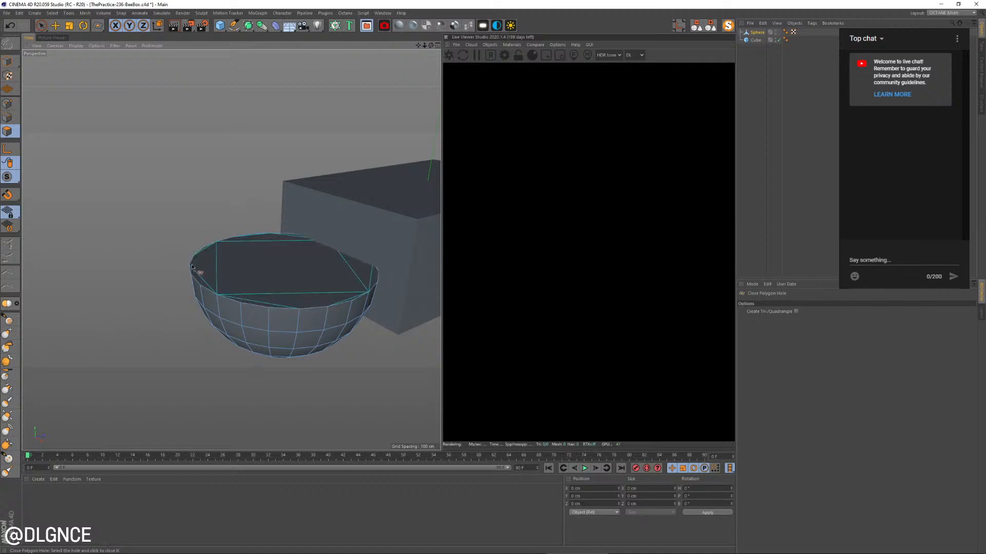
Scale the capped hemisphere down to about 69 cm wide and move it into the upper part of the box's short face
left_click(7, 61)
left_click_drag(330, 137, 249, 147, "alt")
key("t")
left_click_drag(336, 159, 220, 175)
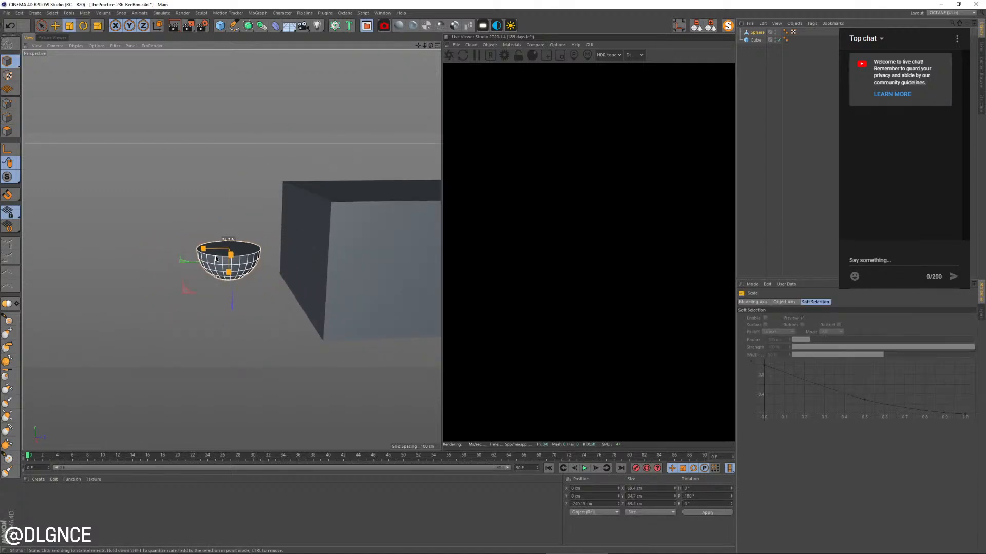
key("e")
left_click_drag(185, 298, 242, 261)
Place the cube and hemisphere in a Boole, with the cube first, to carve a handle recess from the box
left_click(334, 238)
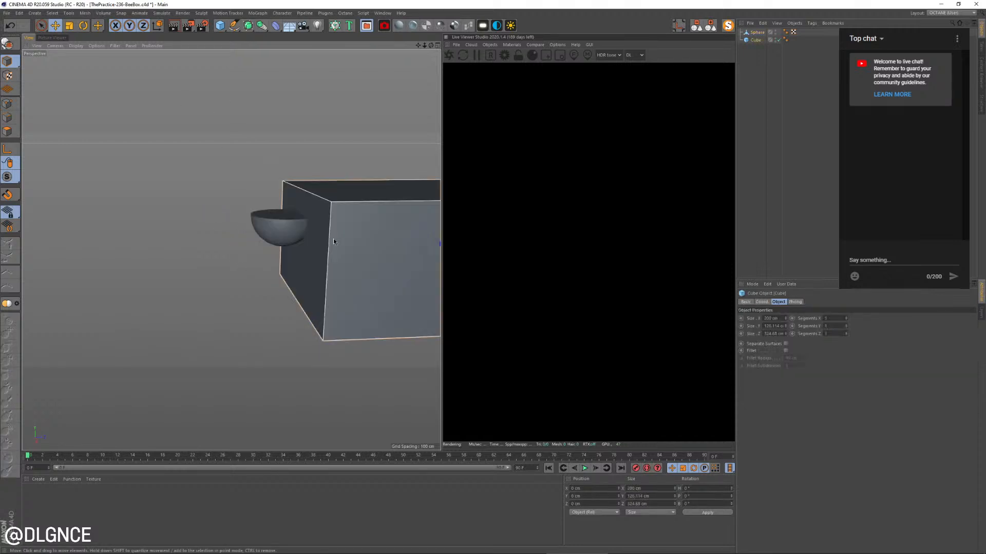
left_click(261, 26)
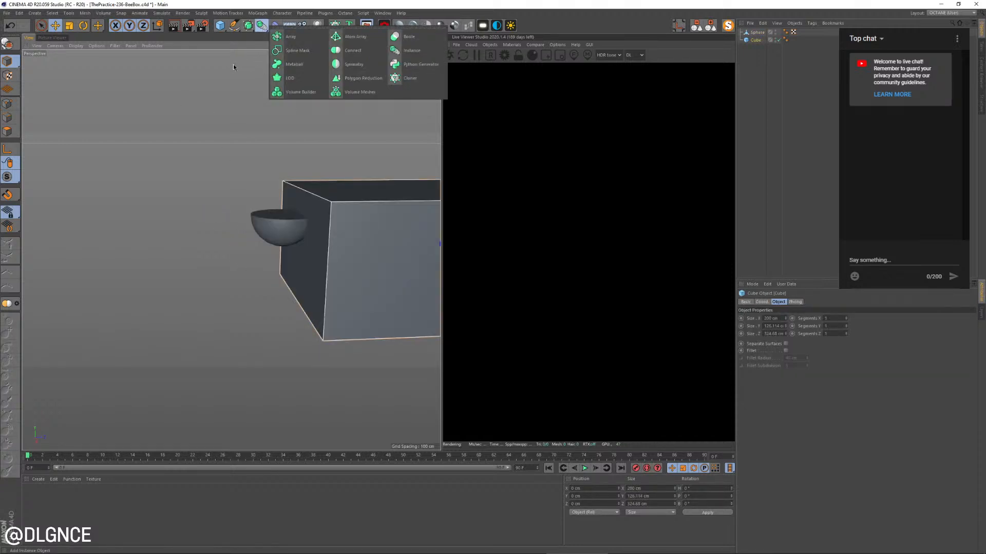
left_click(408, 36, "alt")
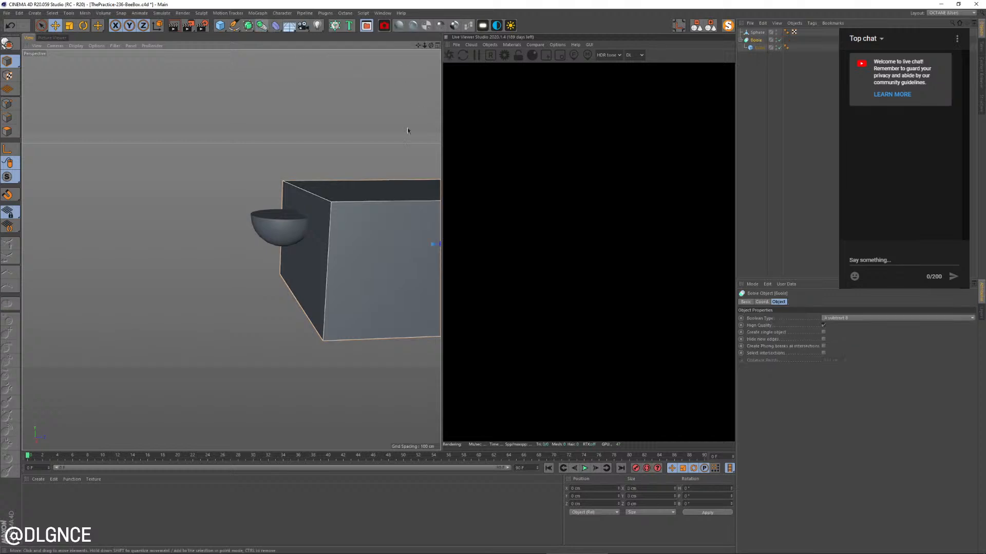
middle_click_drag(322, 173, 304, 180, "alt")
left_click_drag(754, 34, 757, 41)
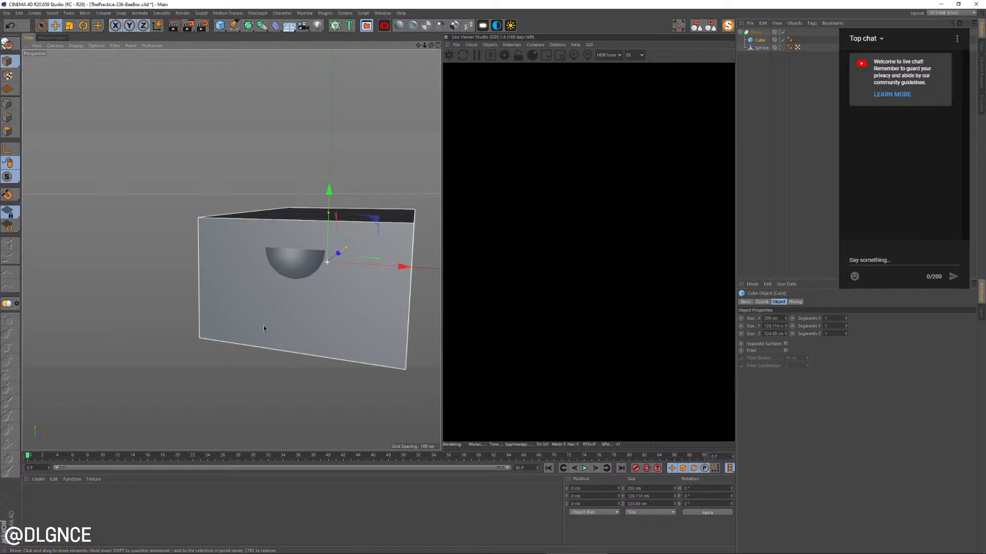
left_click_drag(263, 329, 198, 316, "alt")
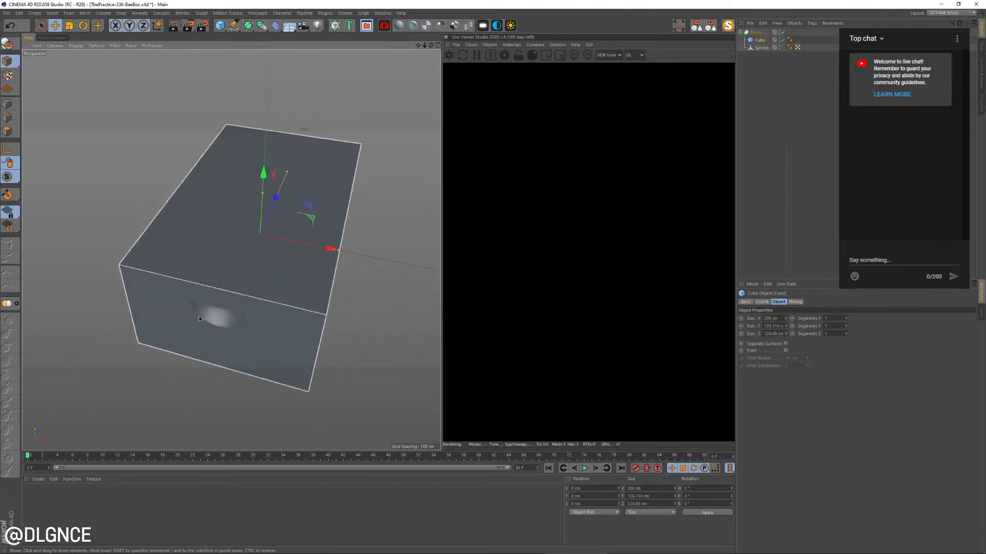
left_click(761, 48)
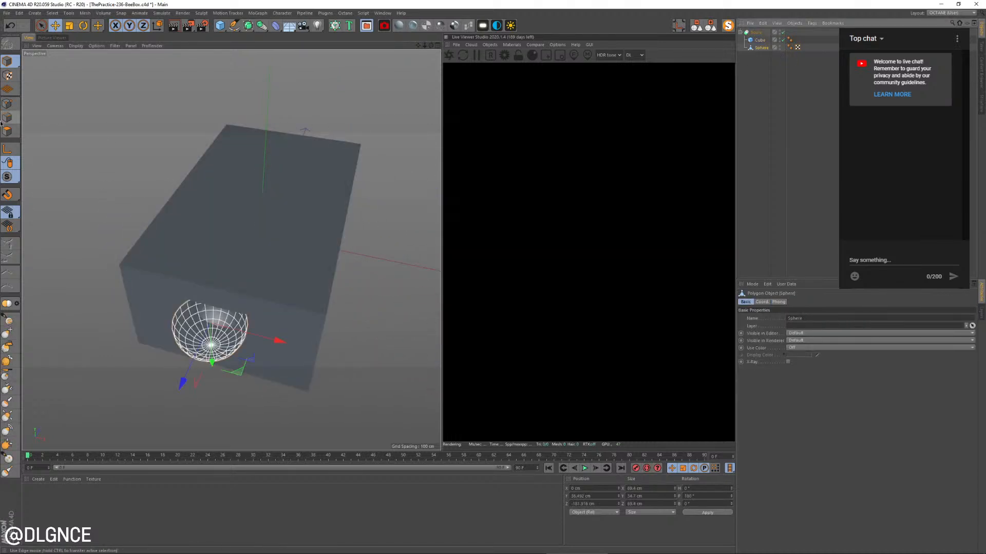
left_click(9, 130)
key("ctrl+a")
Set the cube's segments to 2 along X, 1 along Y and 2 along Z
left_click(759, 40)
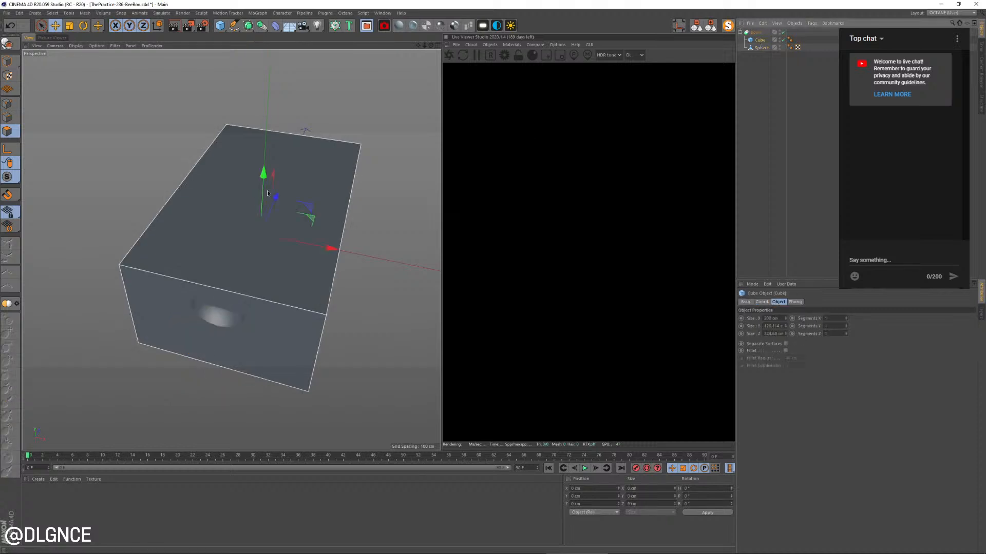
left_click(847, 318)
left_click(846, 326)
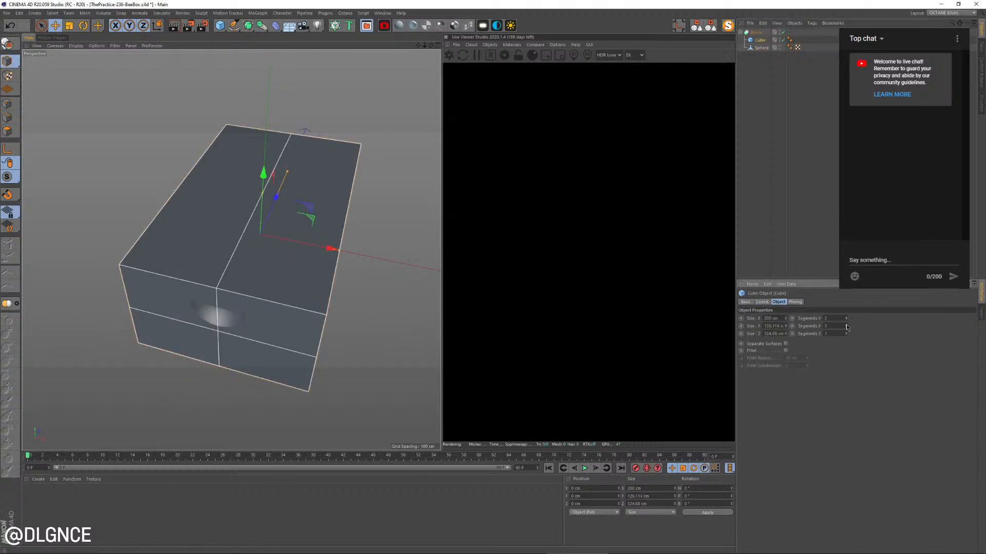
left_click(847, 332)
left_click(847, 336)
left_click(847, 333)
left_click(847, 327)
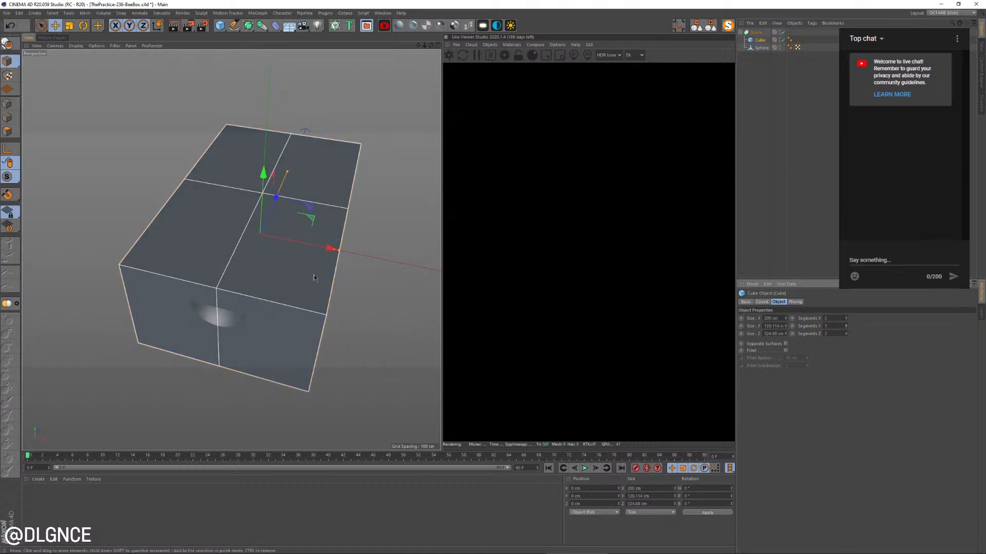
Create a null by grouping the cube, and move the cube out so the null sits between cube and hemisphere in the Boole
left_click_drag(313, 275, 382, 245, "alt")
left_click(762, 48)
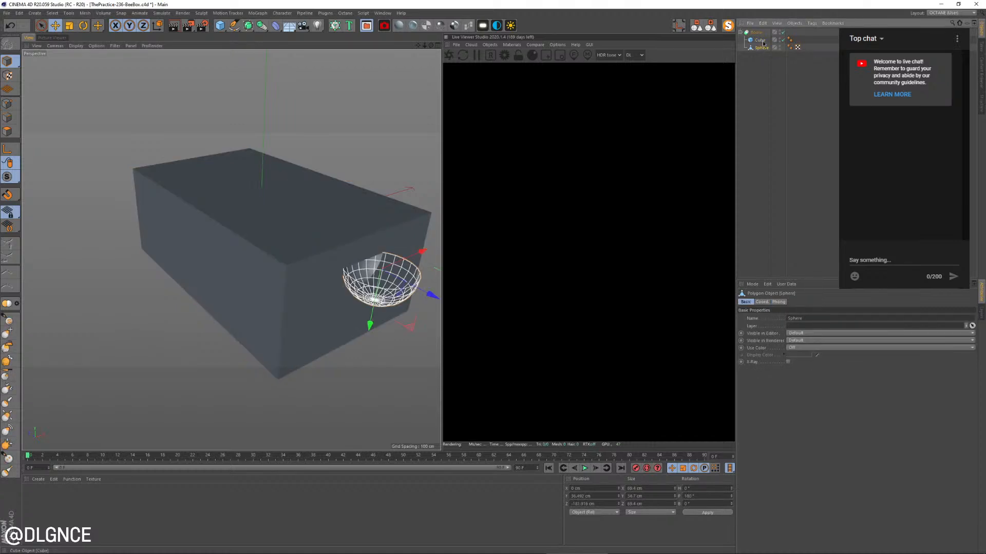
left_click(759, 41)
key("alt+g")
left_click(744, 40)
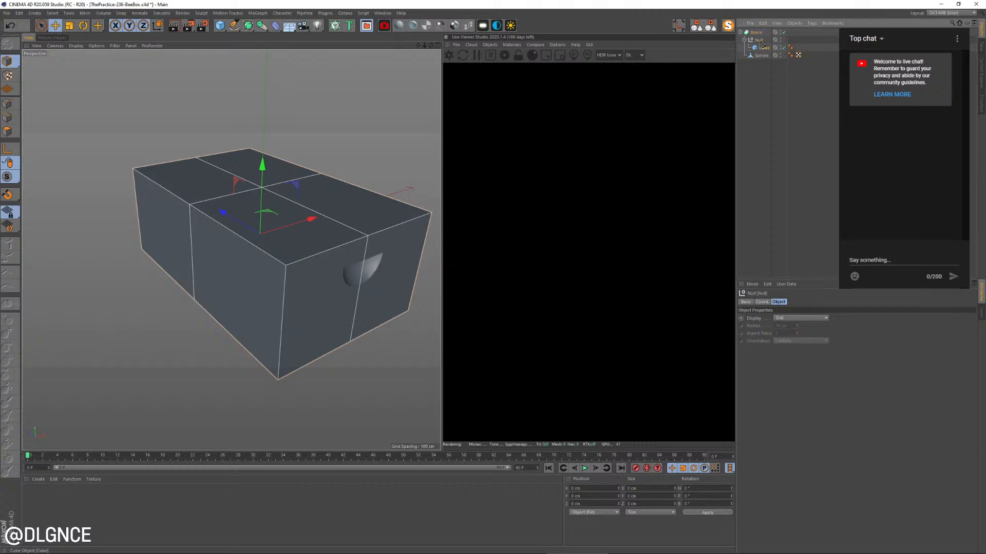
left_click_drag(763, 45, 761, 44)
left_click(759, 50)
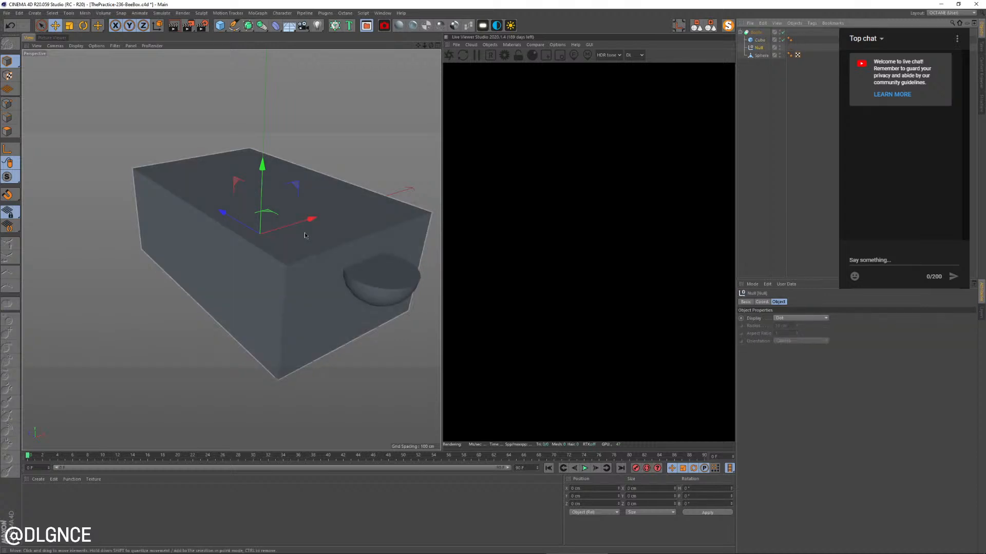
left_click_drag(339, 257, 253, 250, "alt")
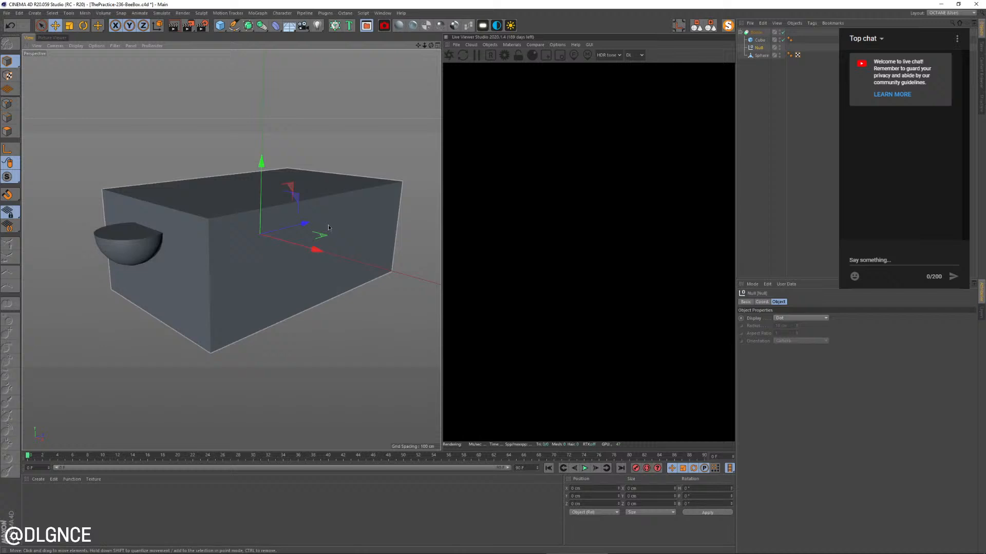
Nest the hemisphere inside the null and set the viewport display to Gouraud Shading (Lines)
left_click(760, 54)
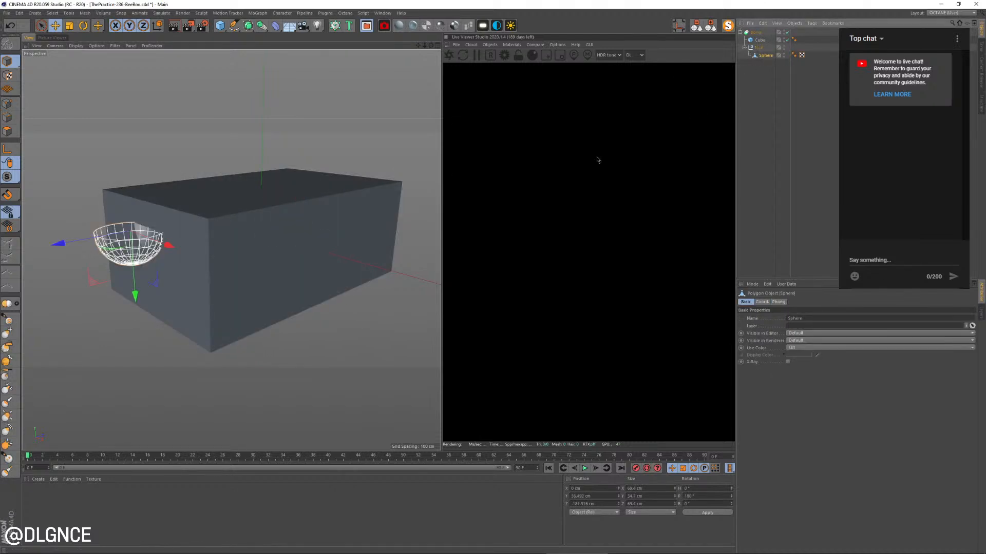
scroll(120, 277, "up", 4)
middle_click_drag(276, 249, 214, 240, "alt")
scroll(214, 241, "down", 3)
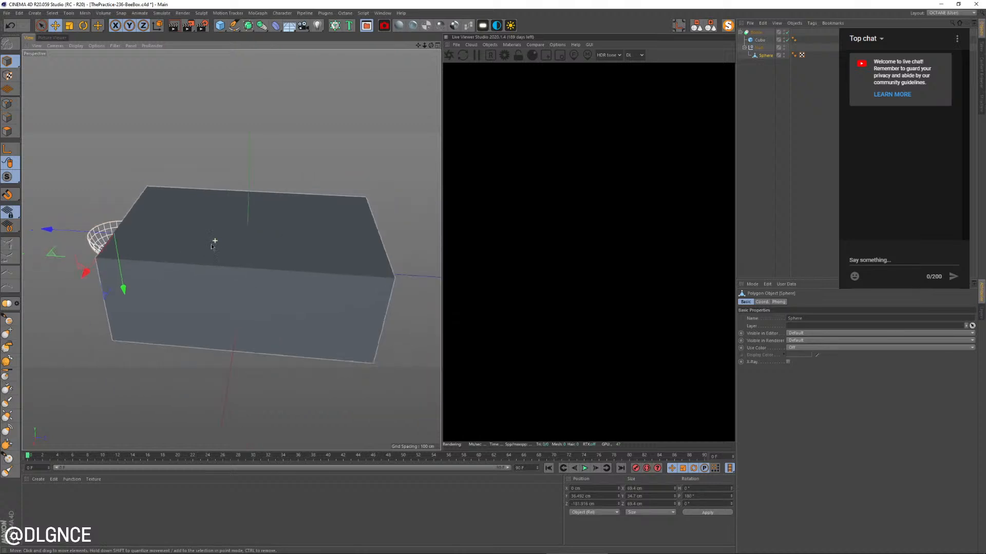
left_click_drag(205, 240, 217, 282, "alt")
left_click(75, 45)
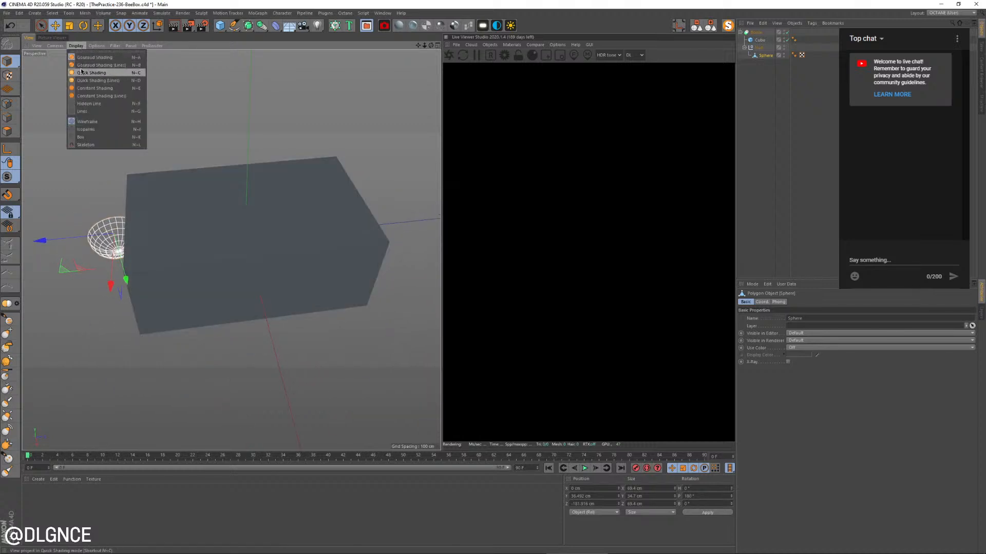
left_click(89, 66)
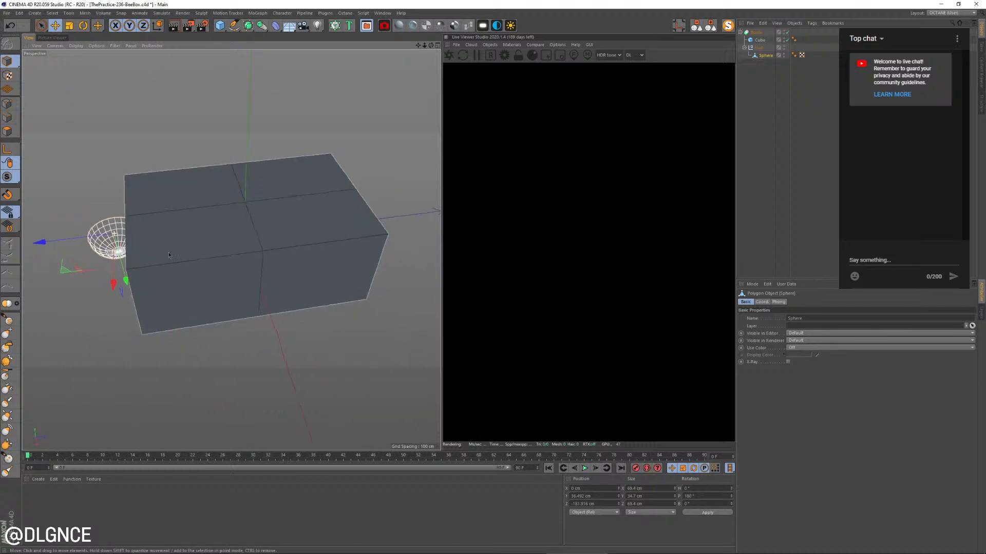
Duplicate the hemisphere along the box's length and place the copy at the opposite short face
left_click_drag(154, 246, 170, 250, "alt")
left_click_drag(50, 242, 154, 297, "ctrl")
key("ctrl+z")
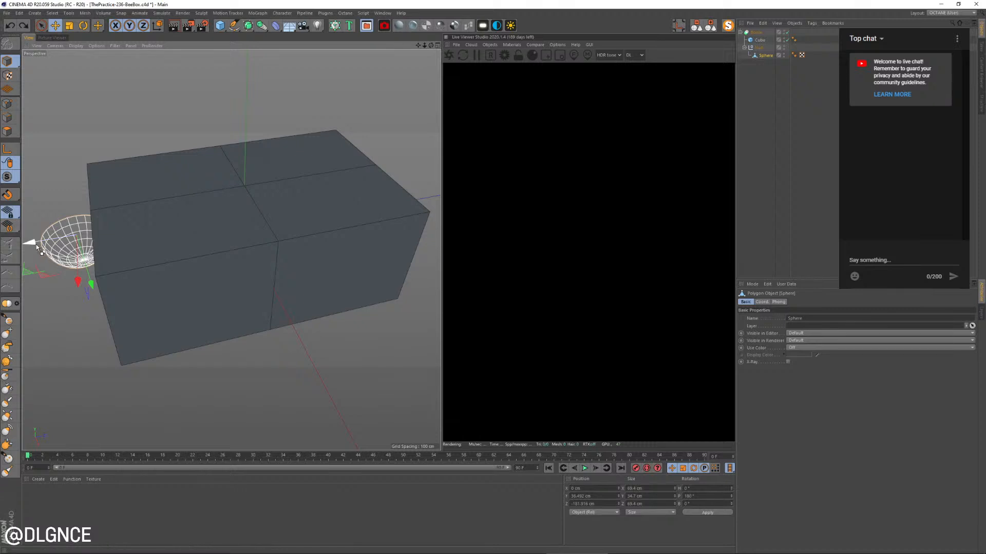
left_click_drag(36, 244, 272, 285, "ctrl")
Group the two hemispheres under a new null and set that null's Z position to 0 cm
left_click(764, 56, "shift")
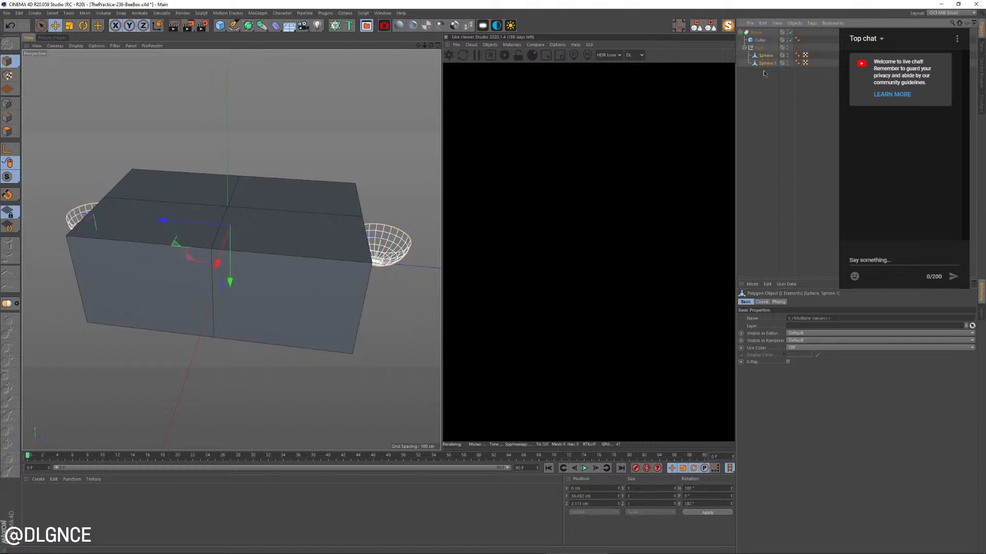
key("alt+g")
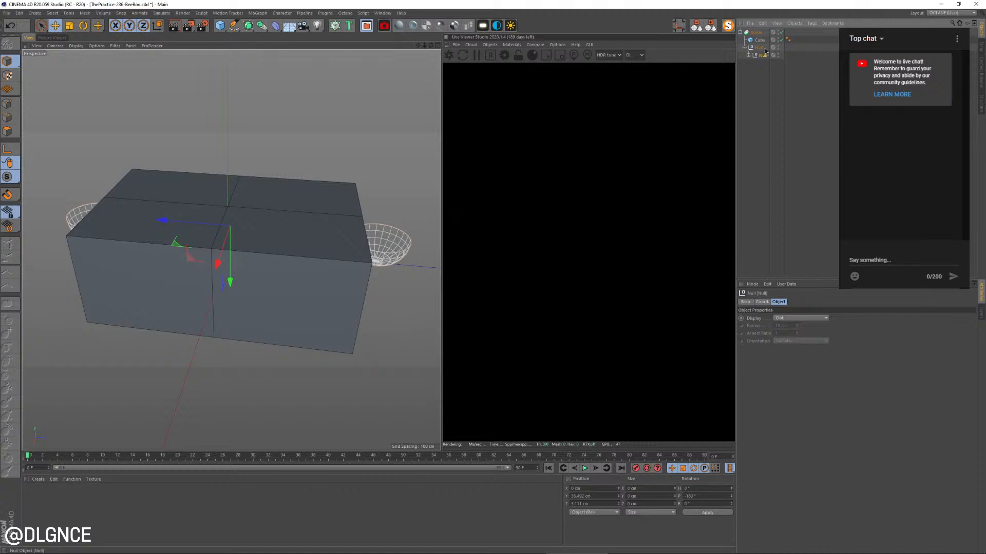
left_click(595, 503)
type("0")
key("Return")
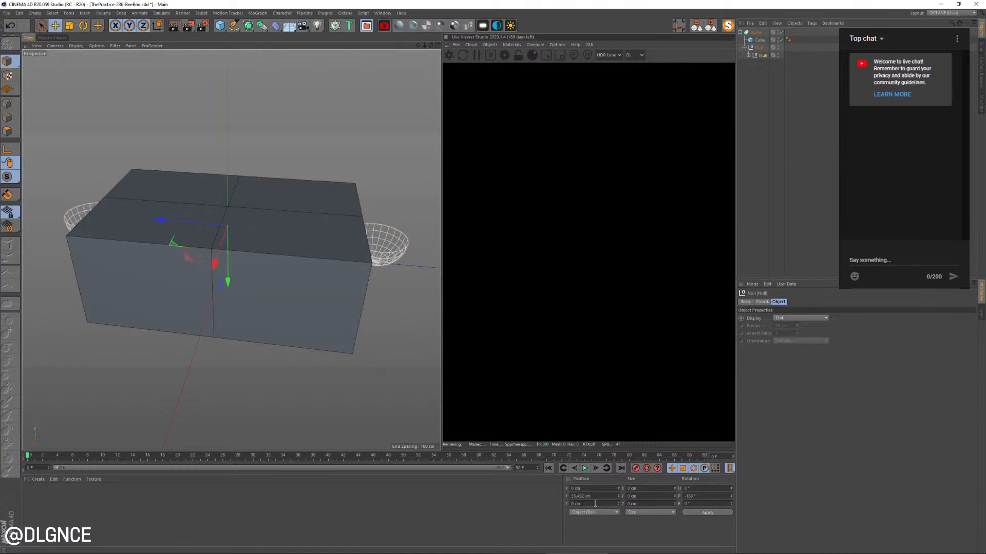
Duplicate the grouped hemisphere pair and rotate the copy to a -90° heading so it faces the long sides
left_click_drag(360, 281, 385, 282, "alt")
key("r")
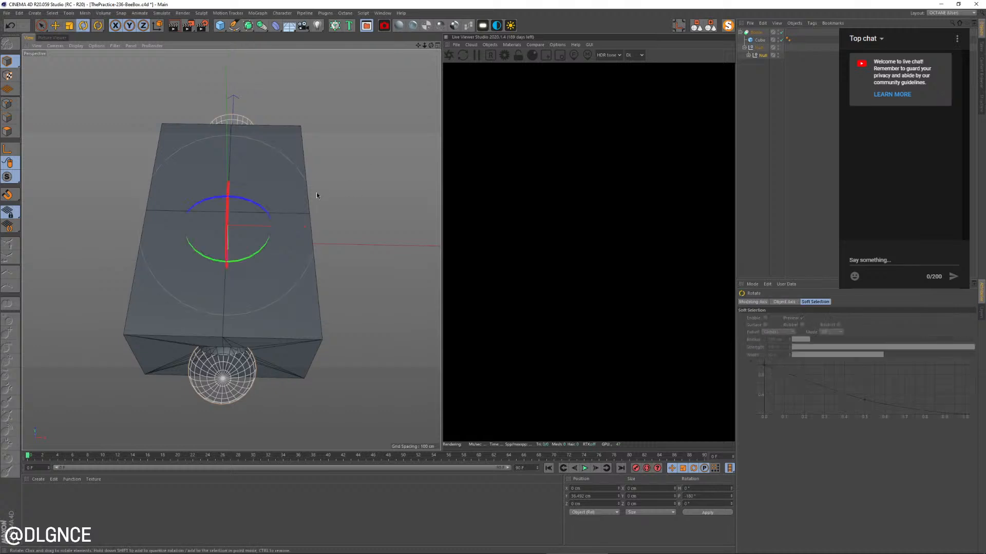
left_click_drag(317, 193, 236, 233, "alt")
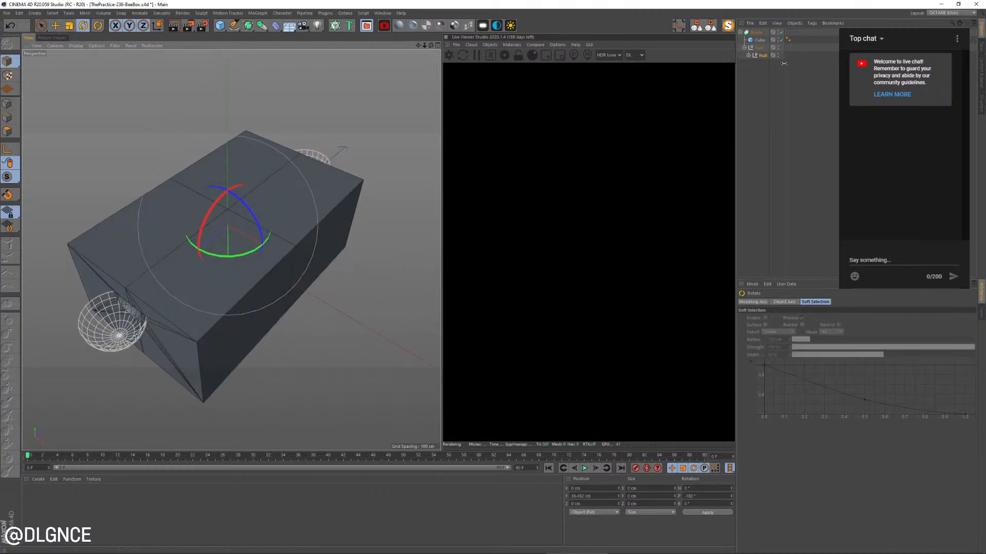
left_click(759, 55)
left_click_drag(329, 221, 169, 264, "alt")
left_click_drag(350, 308, 317, 282, "alt")
Move each of the two rotated hemispheres inward until they carve recesses into the box's long faces
left_click(748, 63)
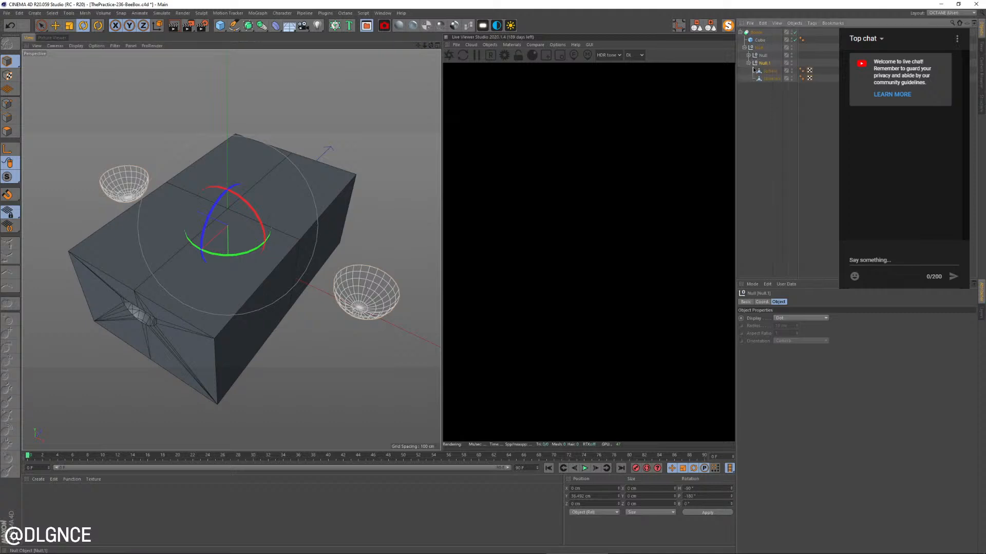
left_click(770, 79)
key("e")
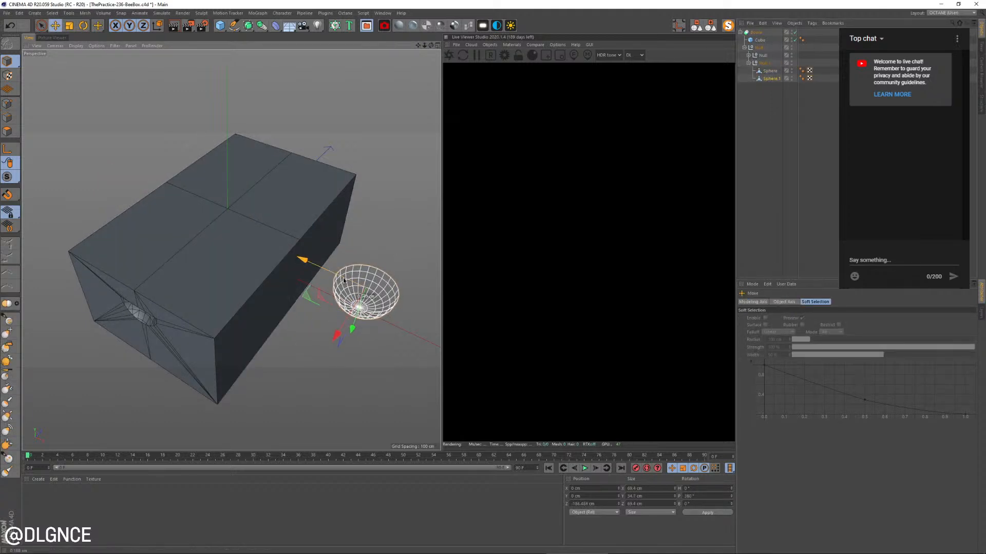
left_click_drag(343, 279, 420, 229)
left_click(770, 71)
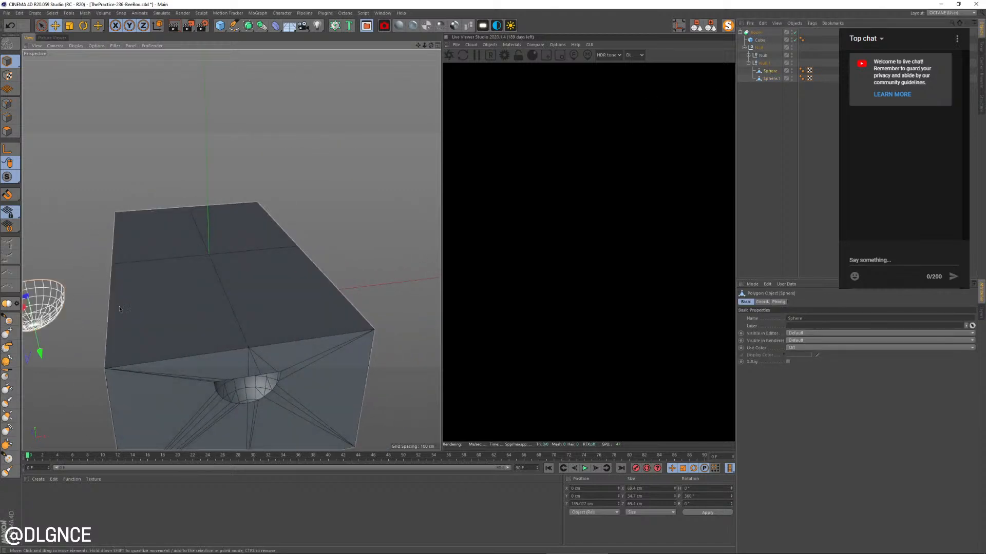
middle_click_drag(190, 302, 254, 295, "alt")
left_click_drag(37, 295, 96, 292)
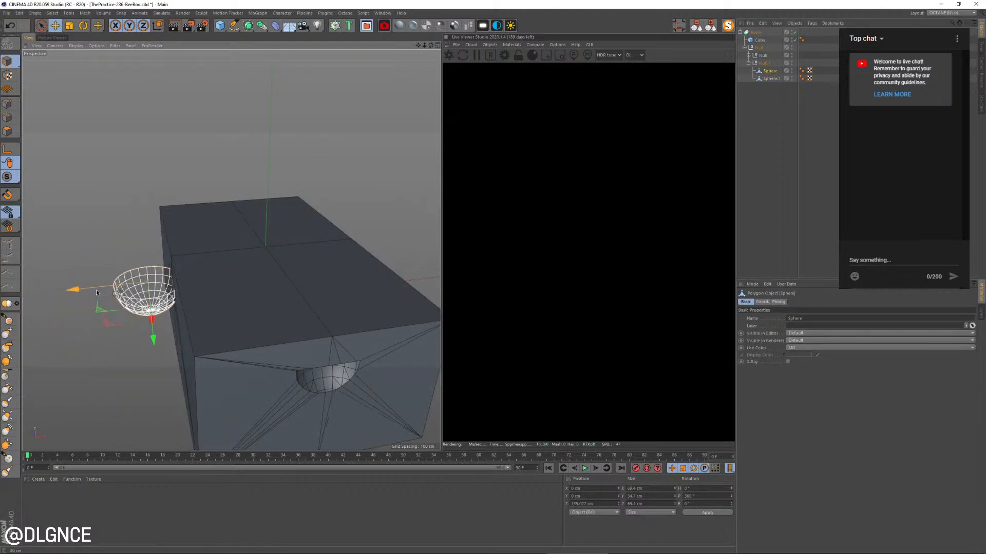
Examine the carved handle recesses on the box's long and short faces from several angles
left_click_drag(313, 308, 339, 375, "alt")
left_click(340, 376)
left_click_drag(281, 334, 266, 356, "alt")
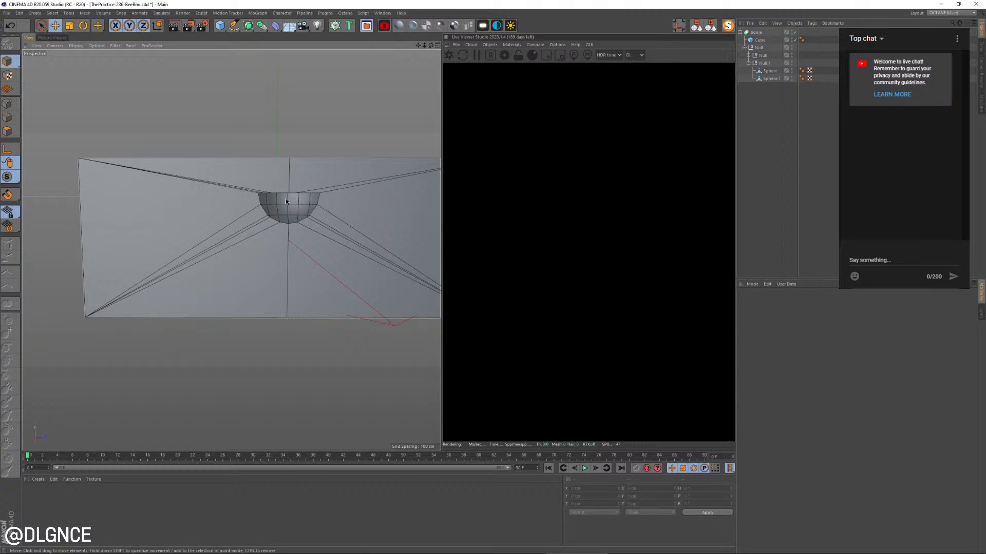
left_click_drag(276, 261, 208, 222, "alt")
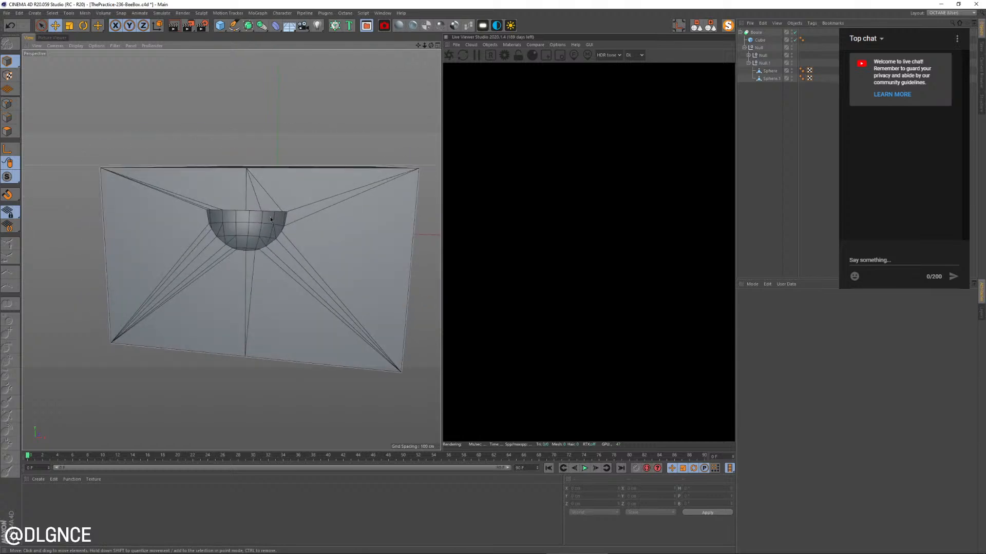
left_click_drag(324, 263, 161, 198, "alt")
scroll(170, 233, "up", 3)
left_click(209, 236)
left_click(210, 235)
key("ctrl+z")
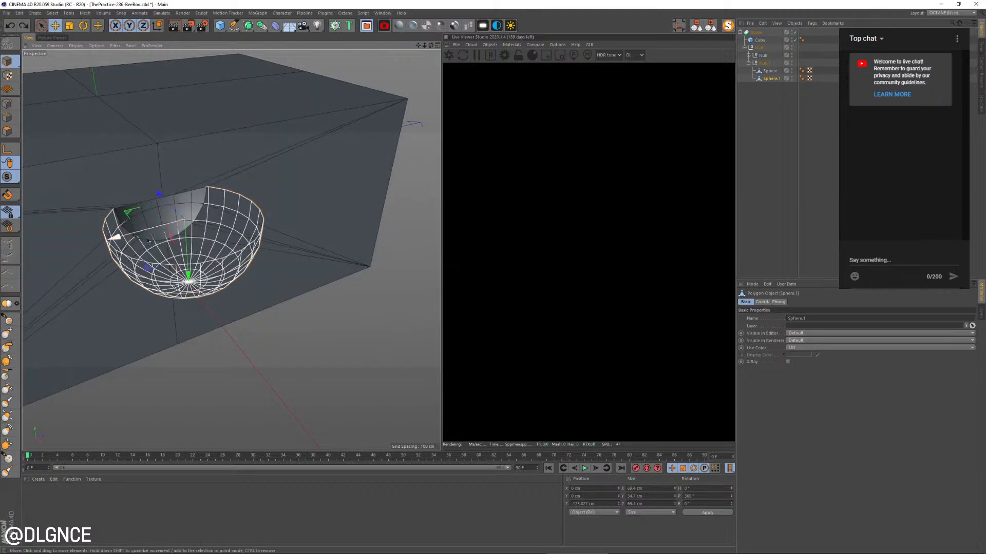
Fine-tune the distance of the second hemisphere in the rotated pair from its long face
left_click_drag(103, 296, 210, 303, "alt")
scroll(210, 303, "down", 2)
middle_click_drag(45, 309, 238, 301, "alt")
left_click_drag(237, 302, 310, 248, "alt")
right_click_drag(336, 236, 366, 257, "alt")
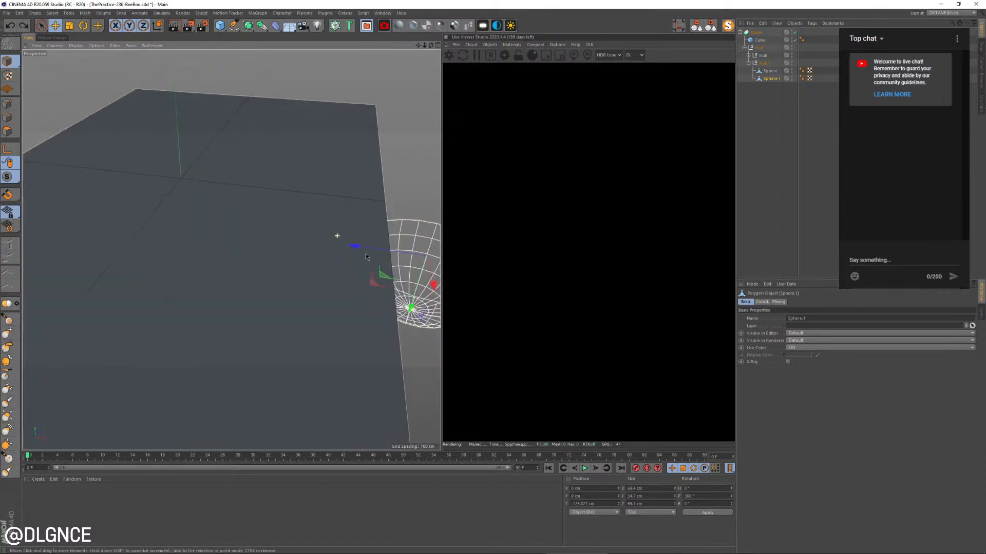
scroll(316, 280, "down", 3)
left_click_drag(317, 281, 307, 278, "alt")
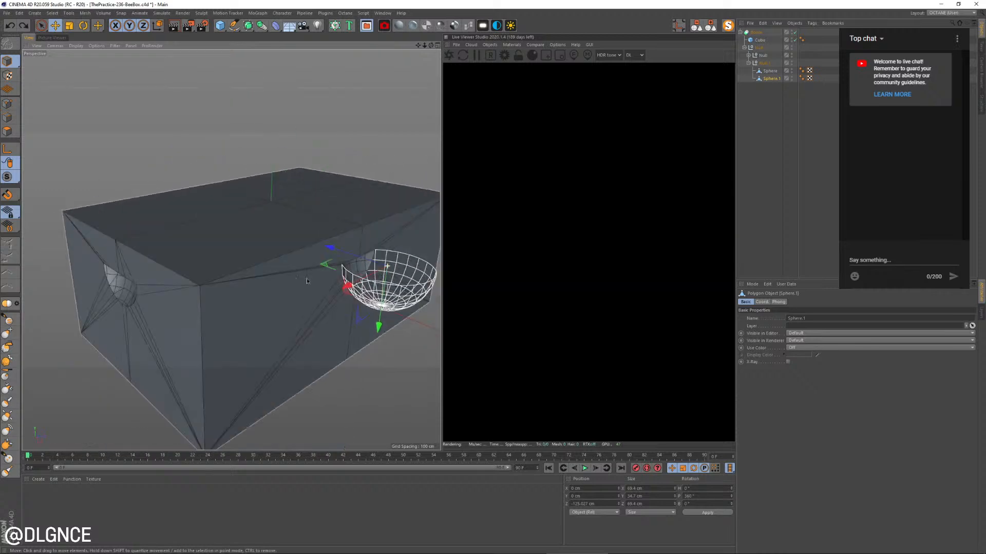
left_click_drag(346, 251, 344, 250)
Nudge the hemisphere on the opposite long face slightly inward to deepen its recess
left_click_drag(167, 294, 286, 277, "alt")
left_click(98, 361)
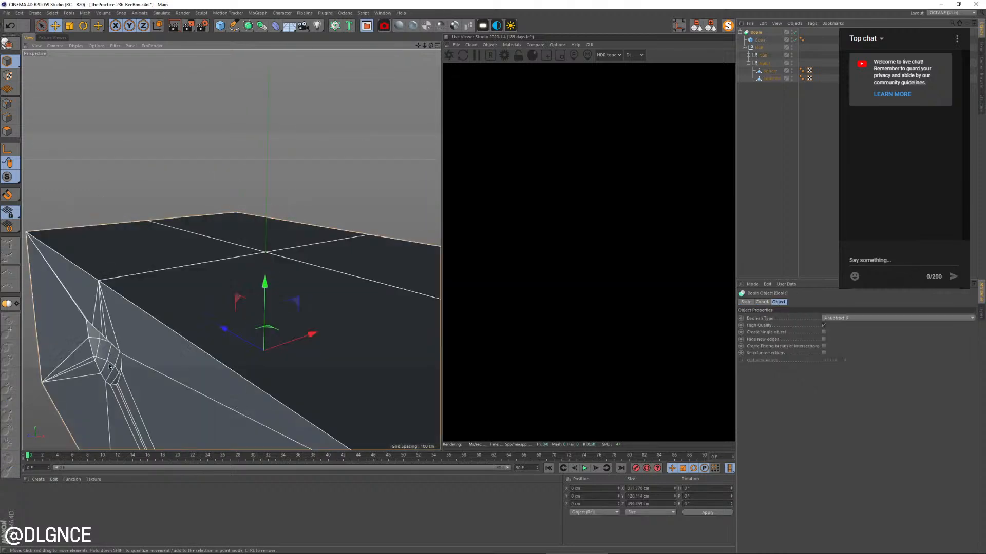
left_click(64, 362)
left_click_drag(47, 353, 51, 351)
scroll(136, 345, "down", 5)
left_click_drag(246, 388, 288, 307, "alt")
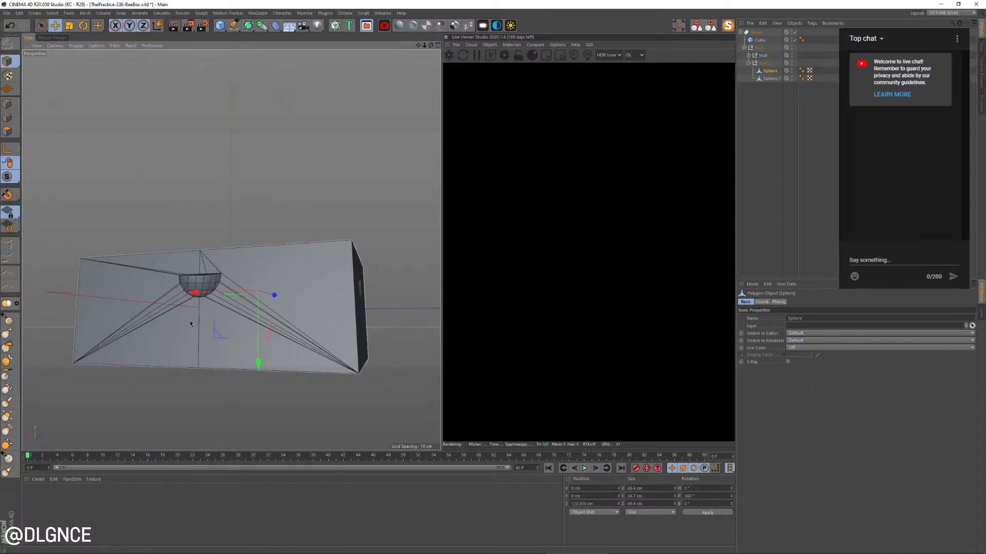
left_click_drag(190, 324, 257, 328, "alt")
Compare the box with the beehive reference photo and increase the cube's height to about 151 cm
key("alt+Tab")
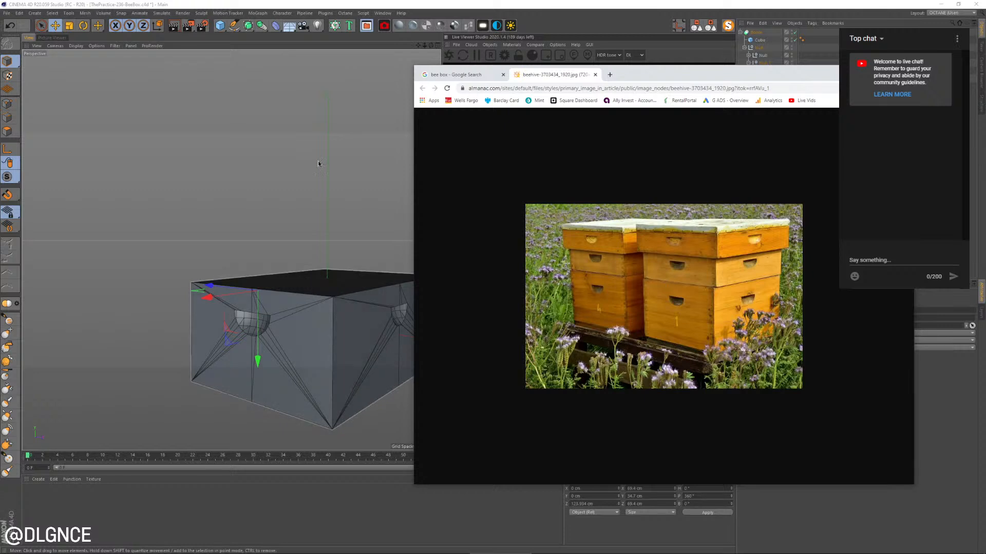
key("alt+Tab")
mouse_move(361, 267)
left_mouse_down("alt")
mouse_move(355, 242)
mouse_move(320, 286)
mouse_move(359, 260)
mouse_move(352, 269)
left_mouse_up("alt")
left_click(315, 215)
left_click(315, 215)
left_click_drag(303, 201, 304, 184)
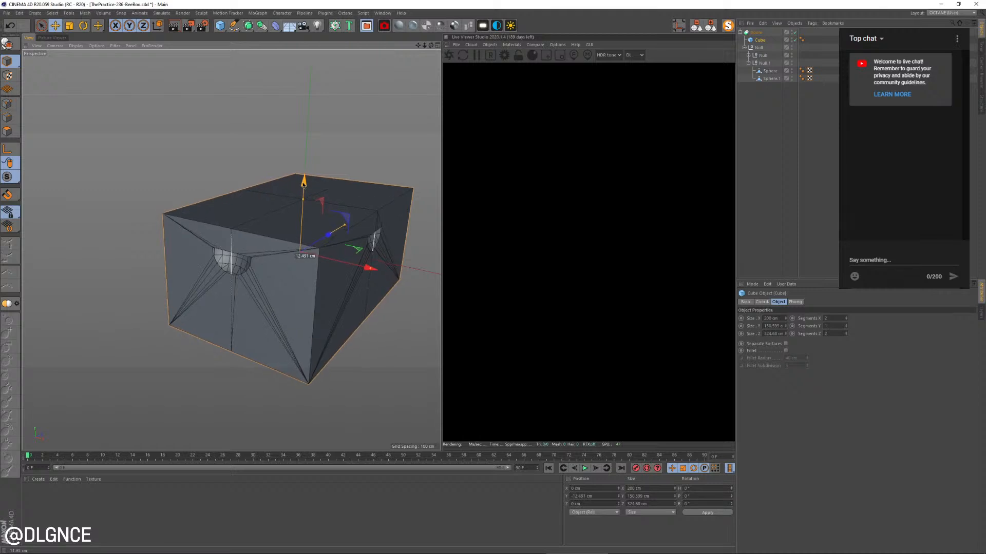
Collapse the Boole hierarchy and duplicate the whole carved box upward to stack a second one on top
left_click(742, 33)
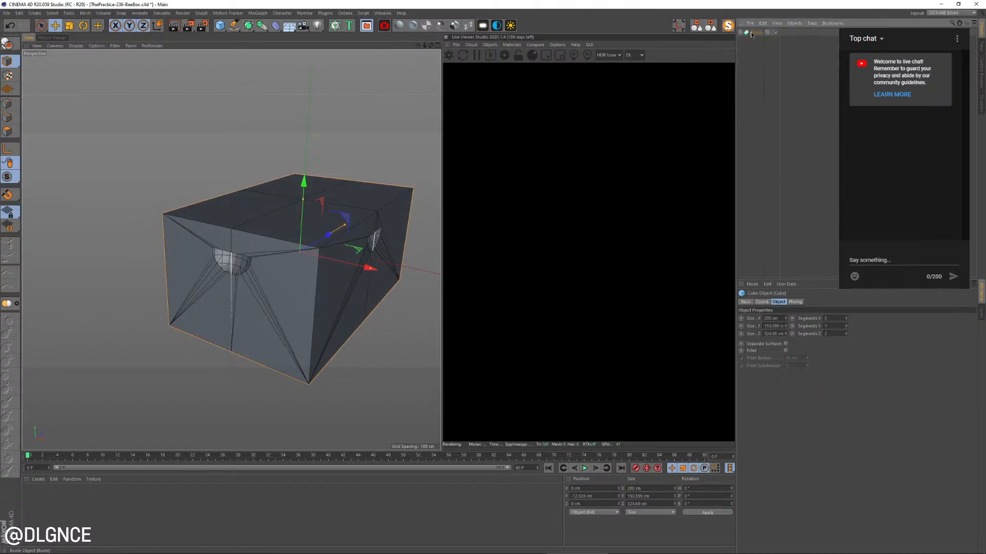
left_click(315, 215)
middle_click_drag(268, 225, 231, 248, "alt")
left_click_drag(231, 249, 205, 236, "alt")
left_click_drag(269, 202, 297, 85, "ctrl")
Check the stack against the reference photo and lower the upper box onto the lower one, at about 152 cm in Y
key("alt+Tab")
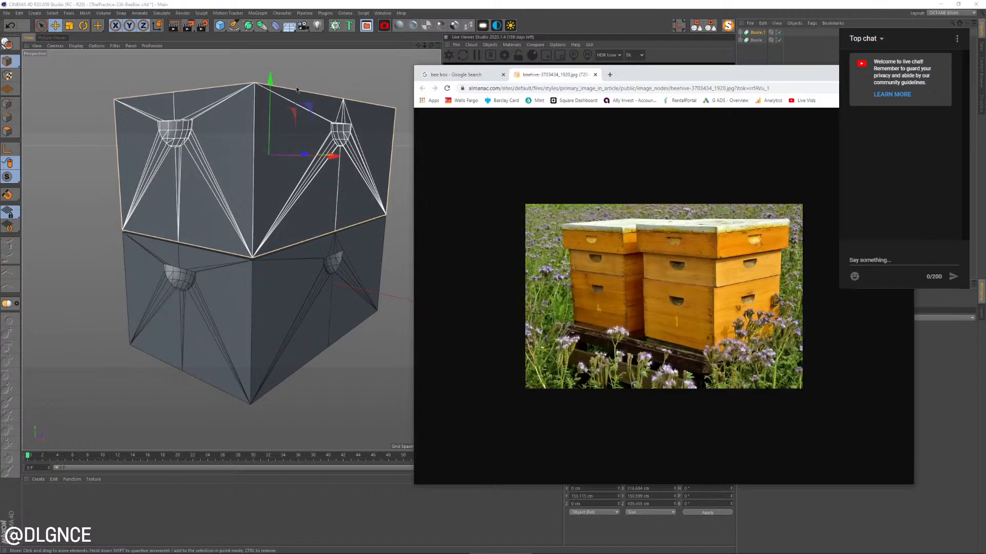
key("alt+Tab")
scroll(255, 176, "up", 3)
left_click_drag(263, 233, 250, 182, "alt")
scroll(257, 134, "up", 5)
scroll(257, 136, "up", 1)
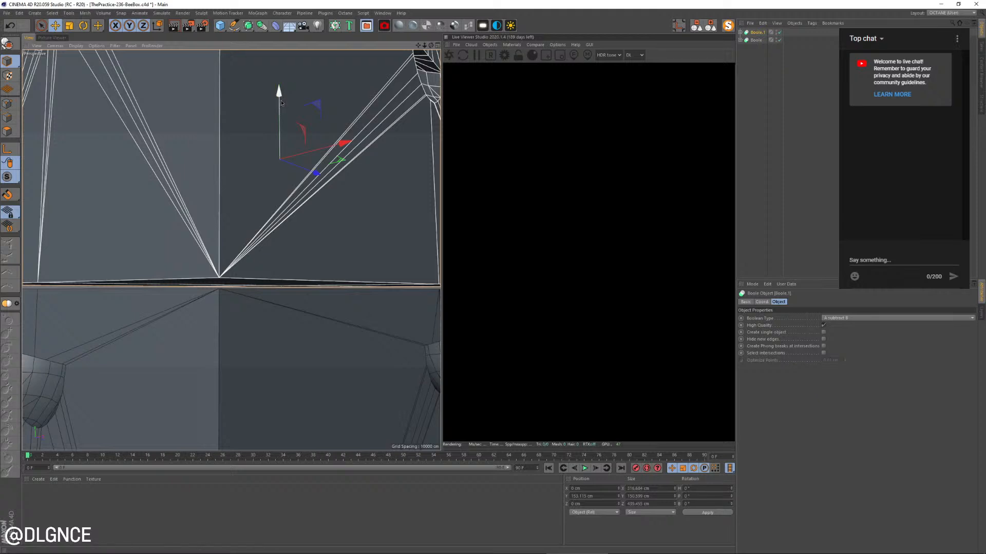
left_click_drag(281, 102, 269, 151)
left_click_drag(279, 98, 280, 100)
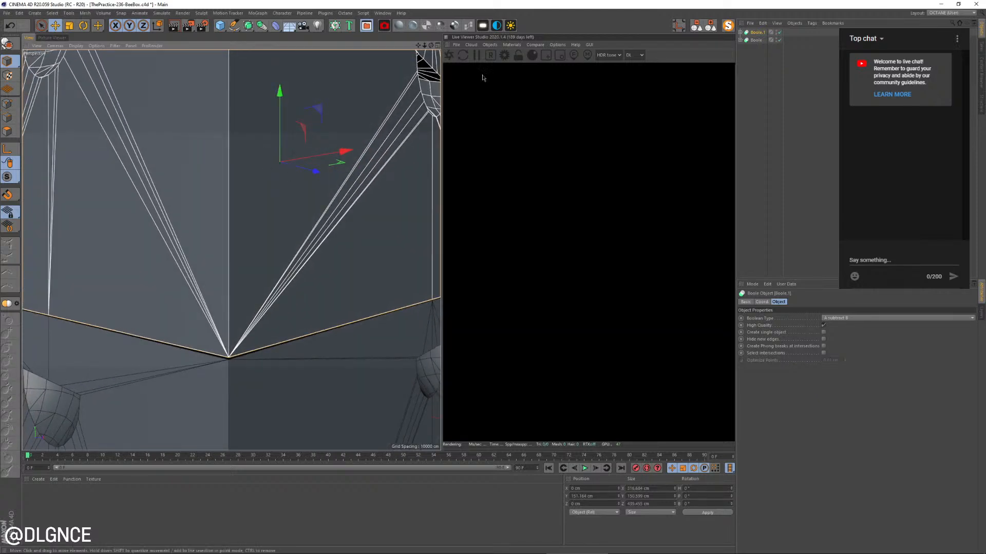
Widen the Live Viewer and restart its render to show the stacked boxes with carved recesses
left_click(446, 45)
left_click(447, 46)
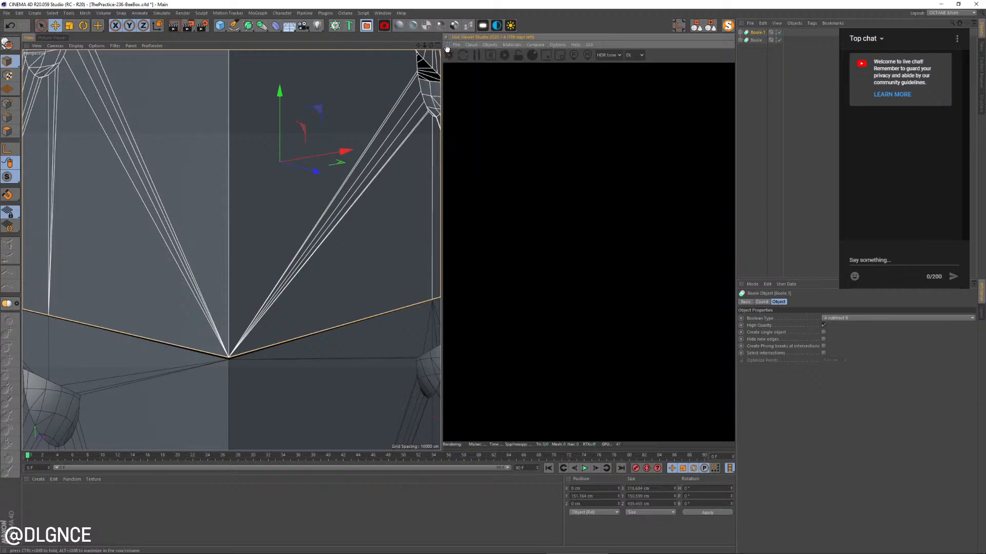
left_click_drag(444, 142, 307, 144)
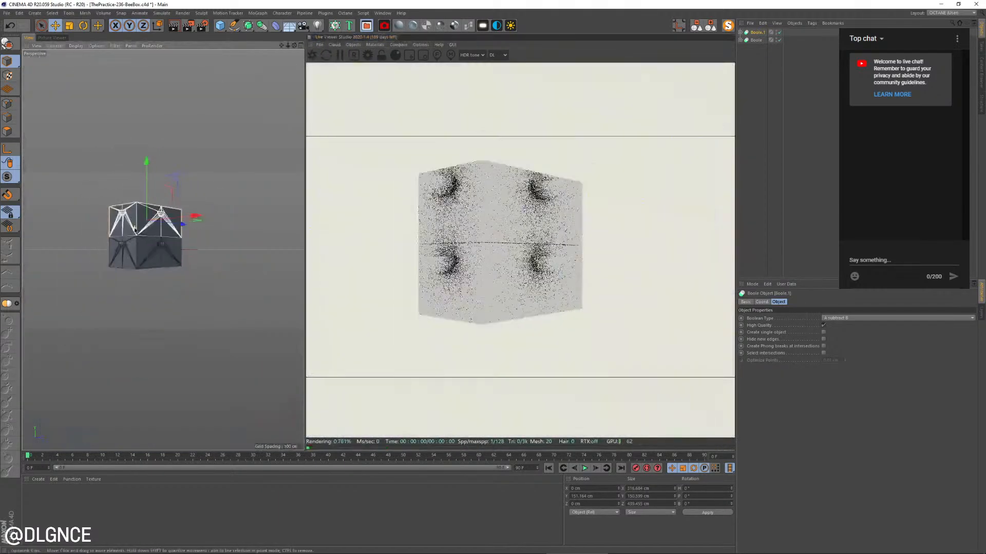
scroll(135, 230, "up", 3)
left_click_drag(135, 230, 149, 241, "alt")
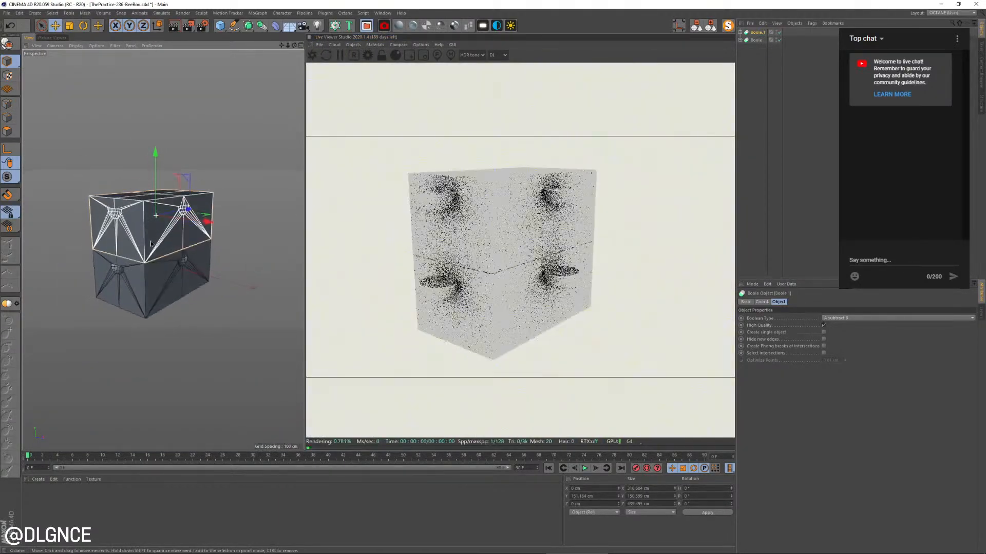
middle_click_drag(150, 241, 184, 250, "alt")
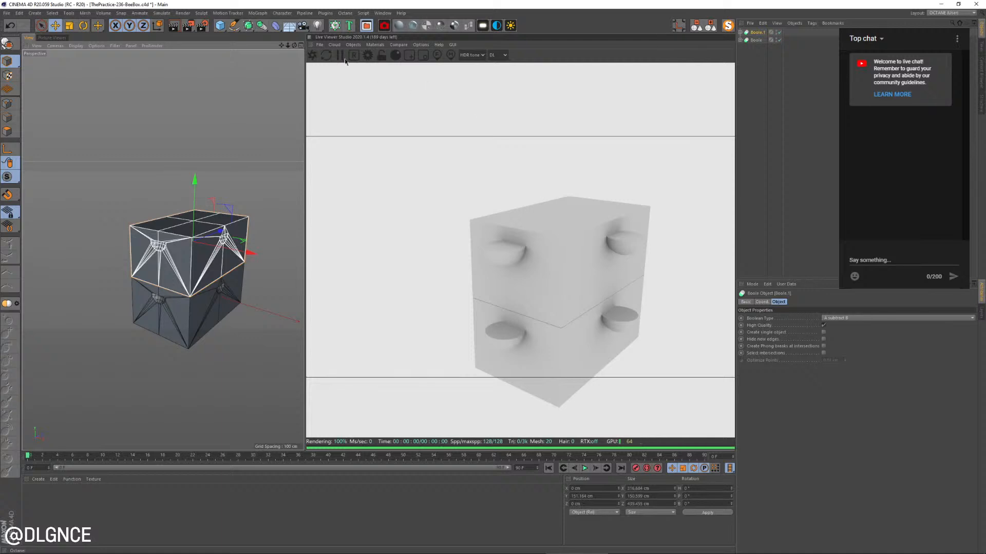
left_click(313, 55)
left_click_drag(217, 267, 186, 260, "alt")
Shorten the upper box's cube to about 68 cm following the reference photo, and lower its Boole onto the lower box
scroll(208, 235, "up", 3)
left_click(170, 214)
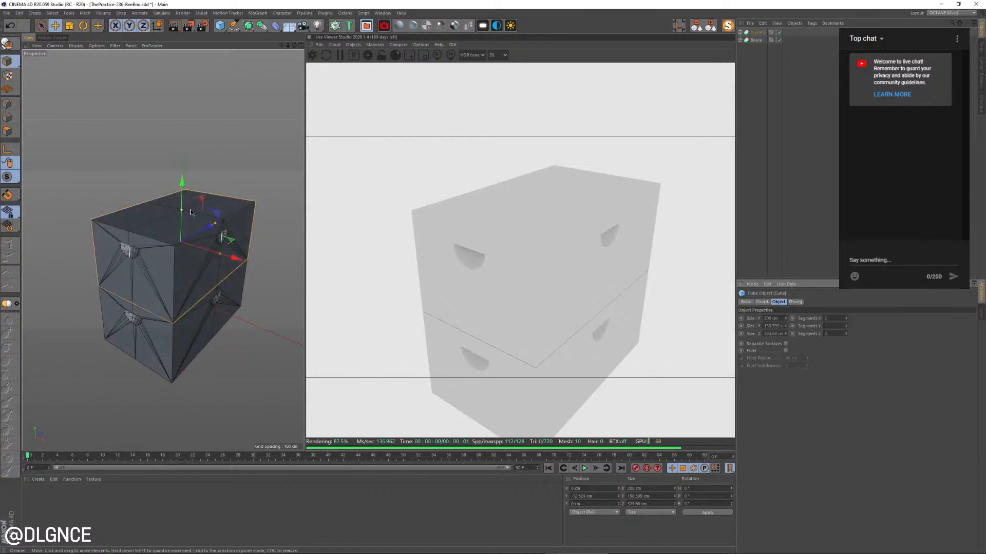
left_click_drag(181, 212, 182, 174)
key("alt+Tab")
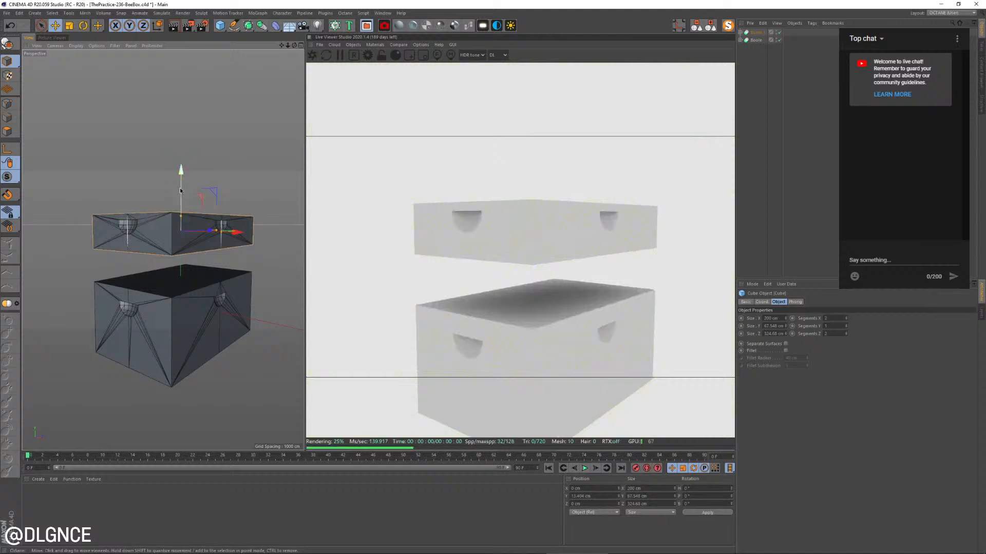
left_click_drag(182, 177, 195, 237)
left_click(748, 33)
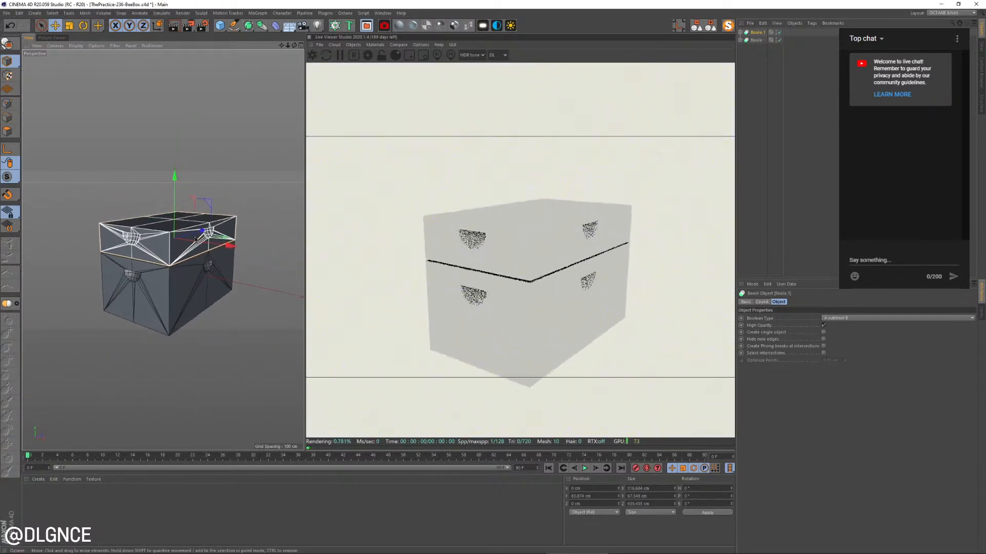
Add an Octane area light, rotate it to face downward and raise it well above the boxes
left_click(483, 26)
key("r")
left_click_drag(160, 242, 196, 60)
key("e")
scroll(160, 203, "down", 5)
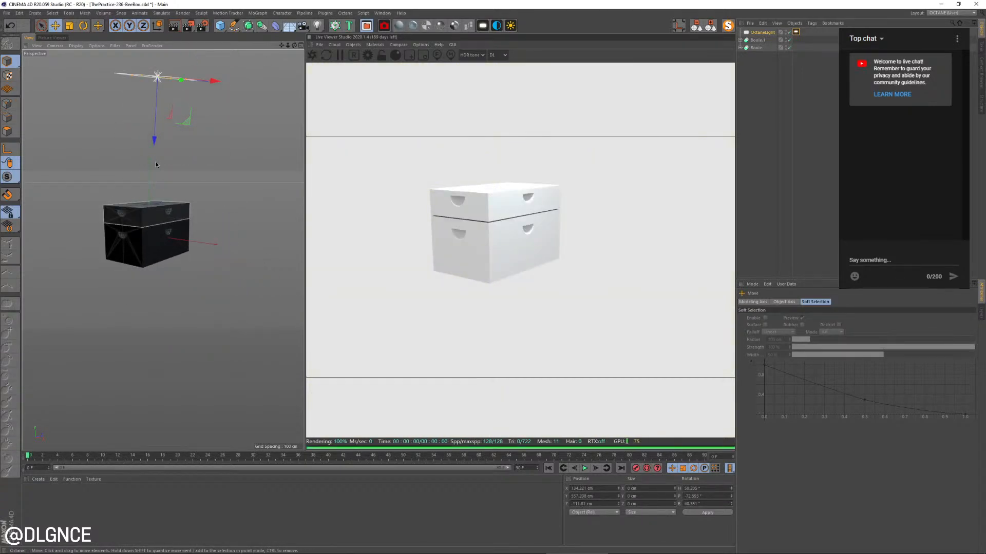
Move the Octane area light higher and off to one side of the boxes, tilted toward them
left_click_drag(156, 162, 275, 102, "alt")
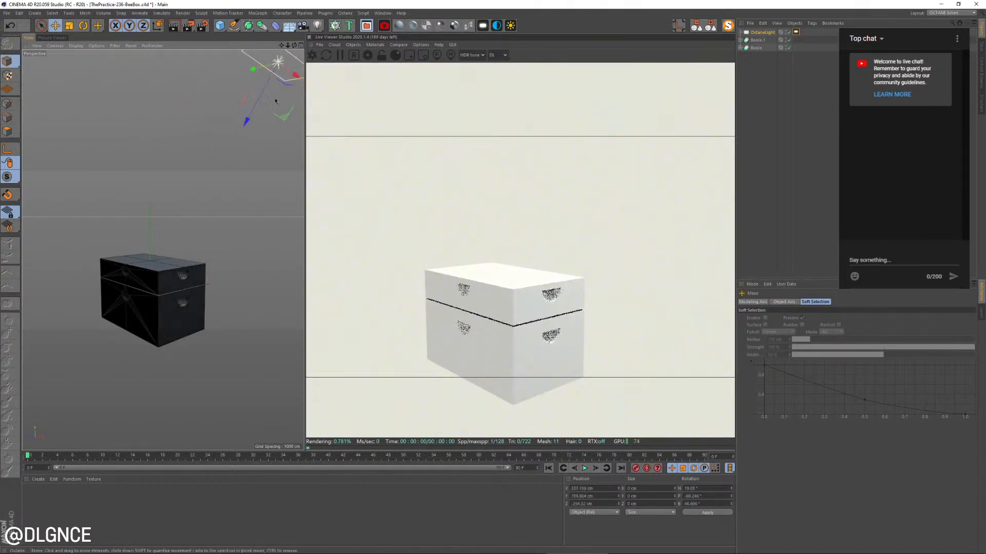
left_click_drag(168, 211, 139, 215)
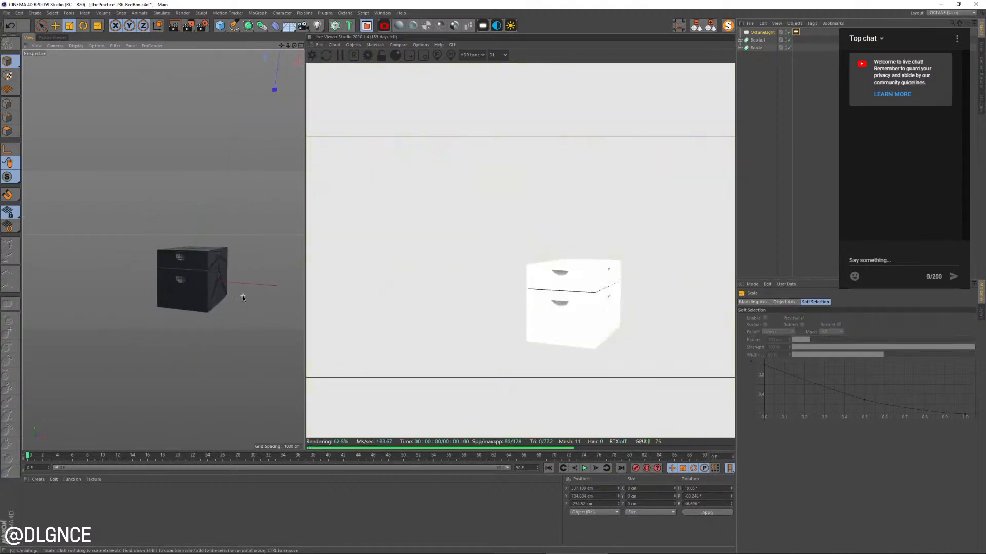
Lower the upper box's Boole to about 82 cm in Y to close the gap above the bottom box
scroll(242, 294, "up", 5)
left_click_drag(212, 269, 200, 310, "alt")
left_click(169, 195)
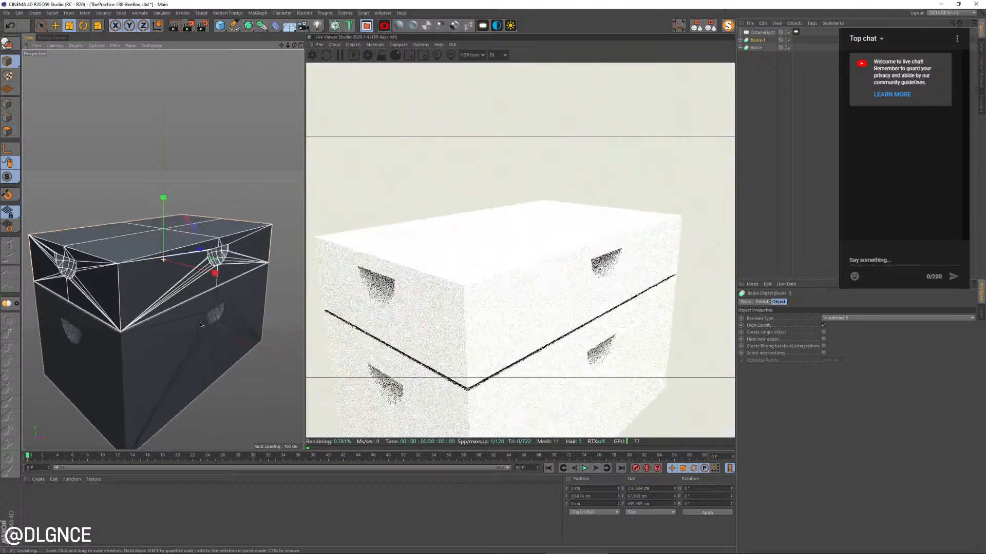
middle_click_drag(200, 310, 235, 309, "alt")
left_click_drag(235, 309, 206, 235, "alt")
key("e")
scroll(213, 273, "up", 5)
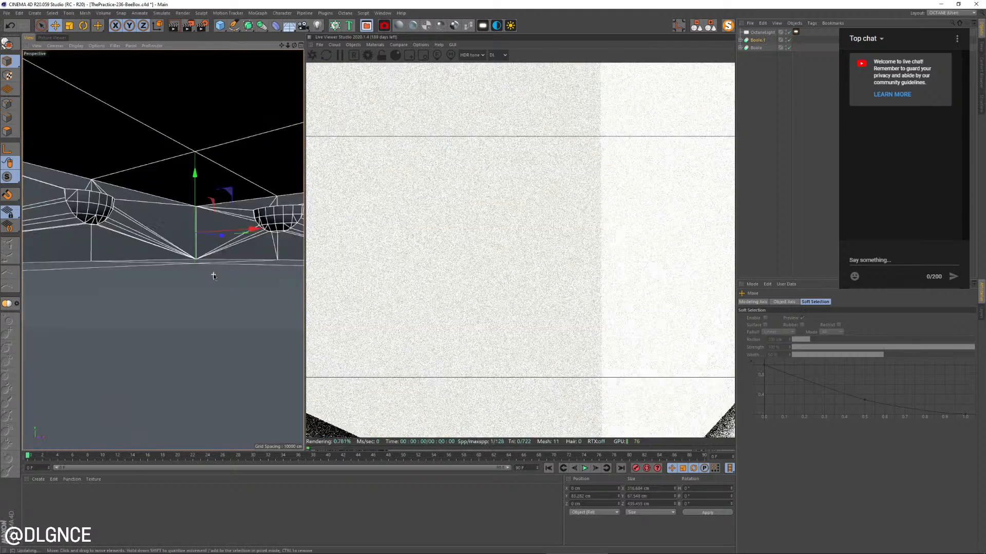
scroll(213, 274, "down", 1)
left_click_drag(214, 278, 184, 248, "alt")
scroll(199, 193, "down", 6)
scroll(199, 193, "up", 1)
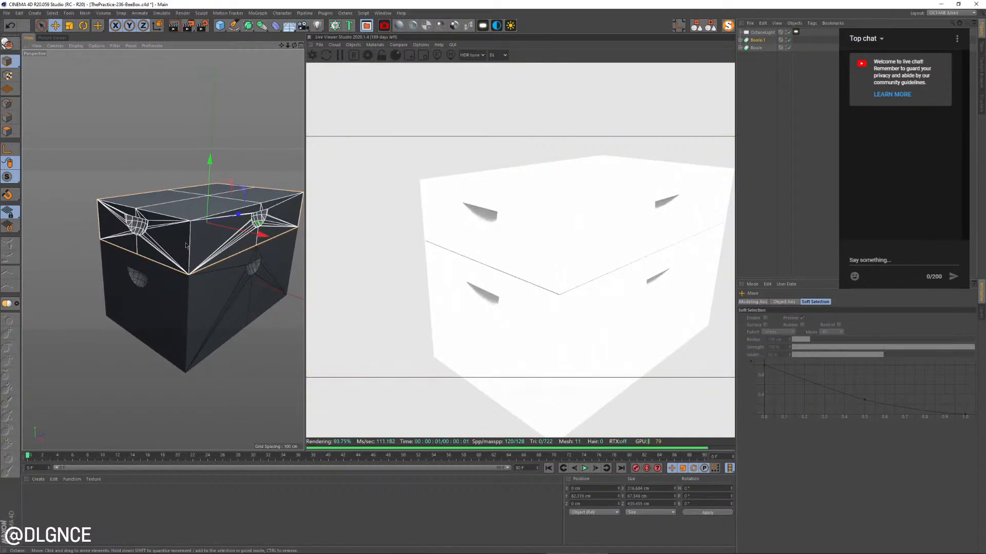
Duplicate the upper box upward to about 152 cm in Y as a third box and compare the stack with the reference photo
left_click_drag(211, 165, 222, 124)
key("alt+Tab")
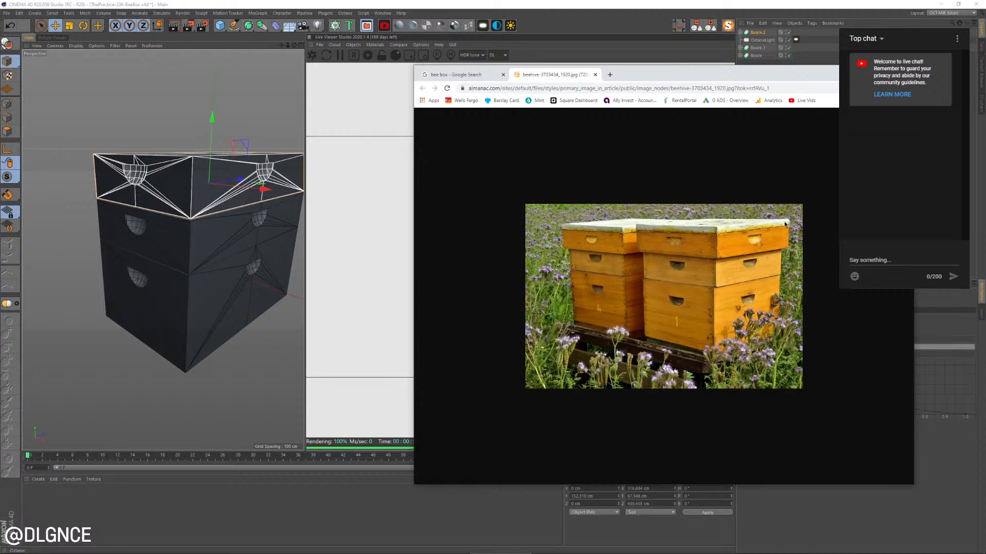
left_click(308, 240)
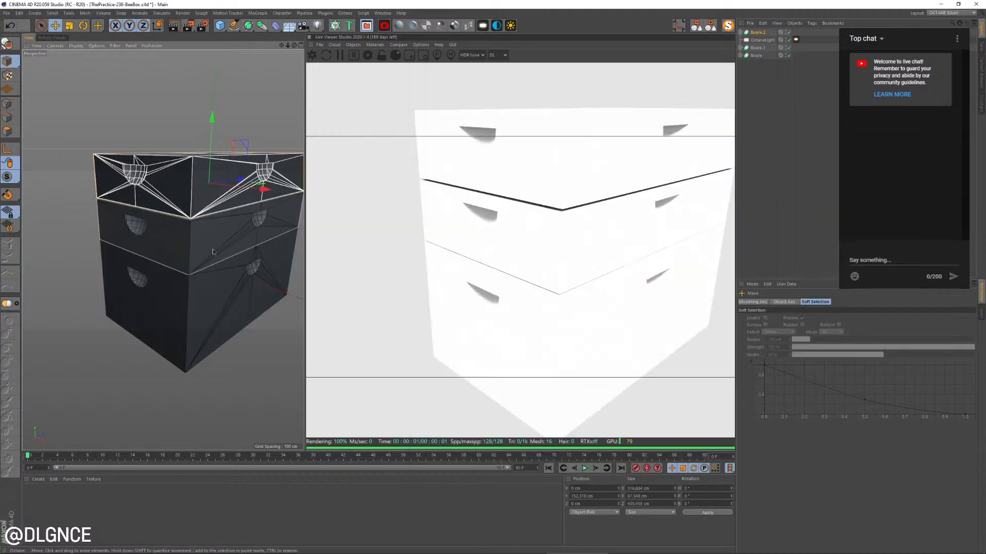
Widen the perspective viewport, expand the third box's Boole and move the OctaneLight below the Booles in the object hierarchy
left_click_drag(308, 239, 470, 239)
left_click_drag(275, 255, 248, 244, "alt")
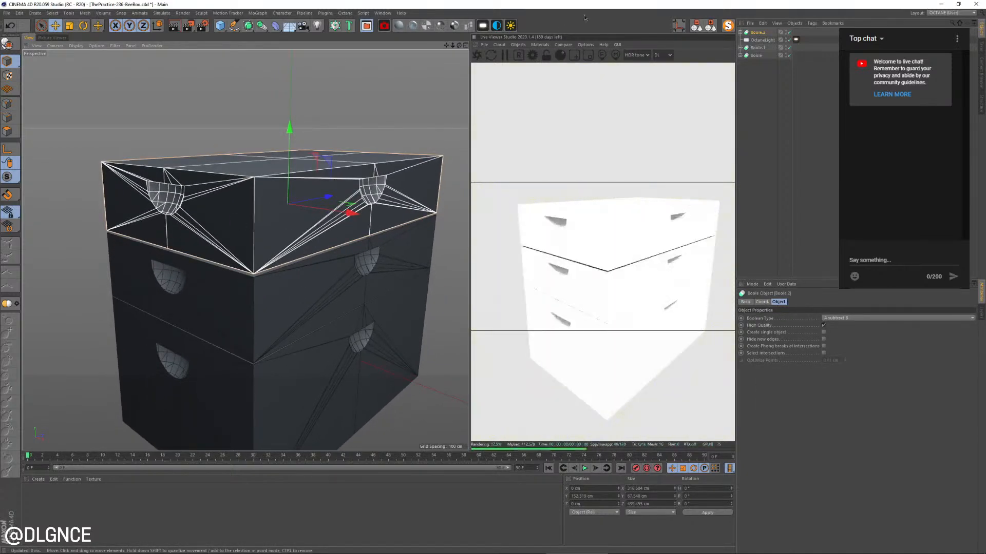
left_click(257, 155)
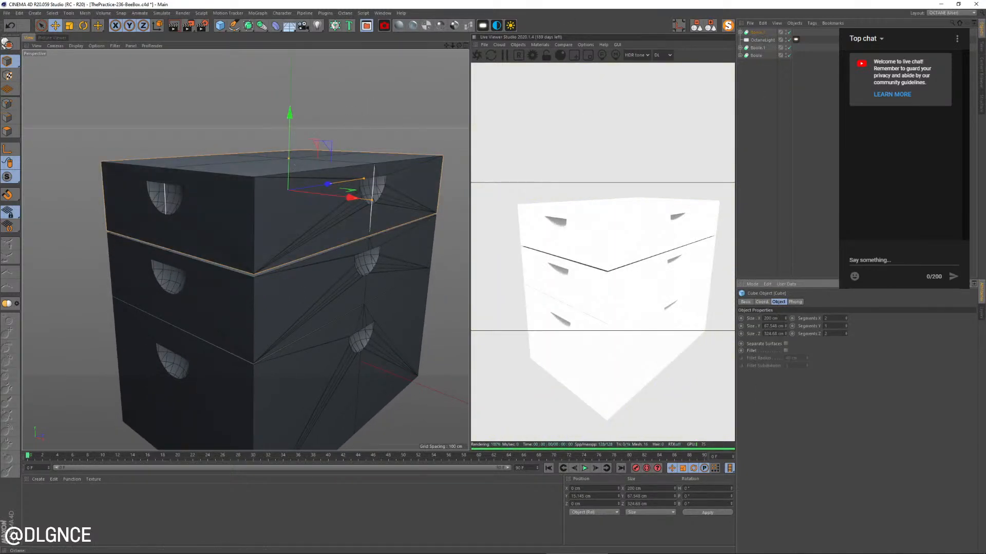
left_click(740, 33)
left_click_drag(765, 88, 760, 105)
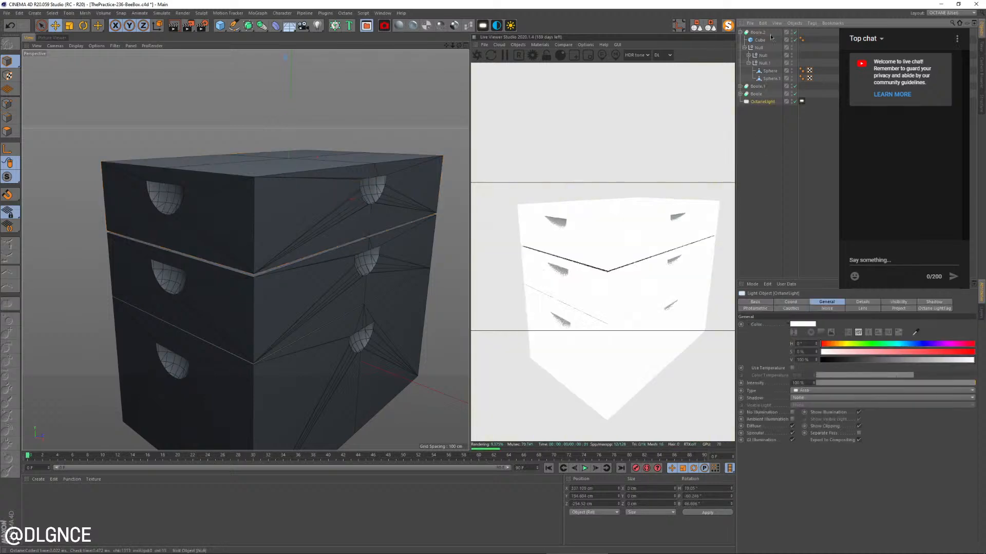
Shorten the top box's cube to about 49 cm in height and lower its Boole to about 138 cm in Y
left_click(307, 156)
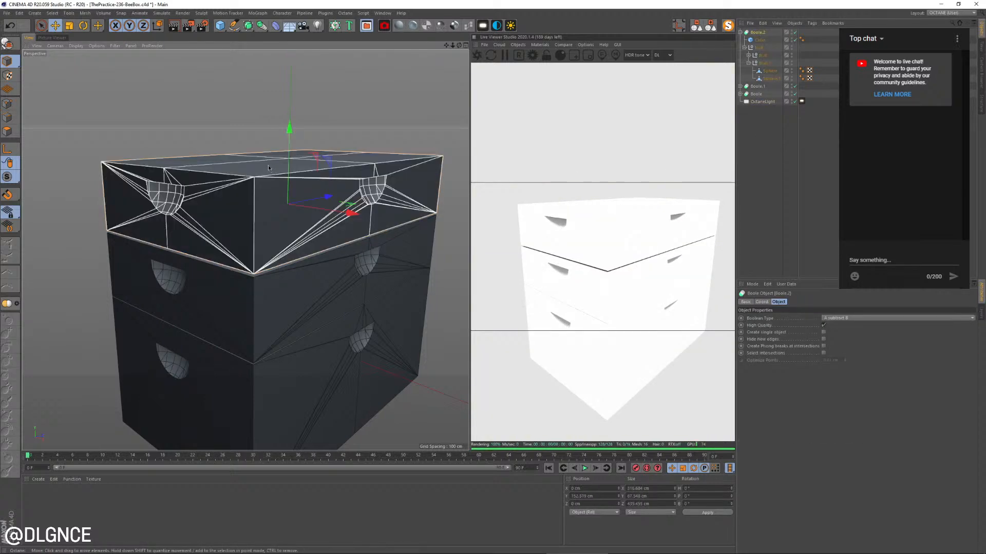
left_click(759, 40)
left_click_drag(273, 187, 288, 168, "alt")
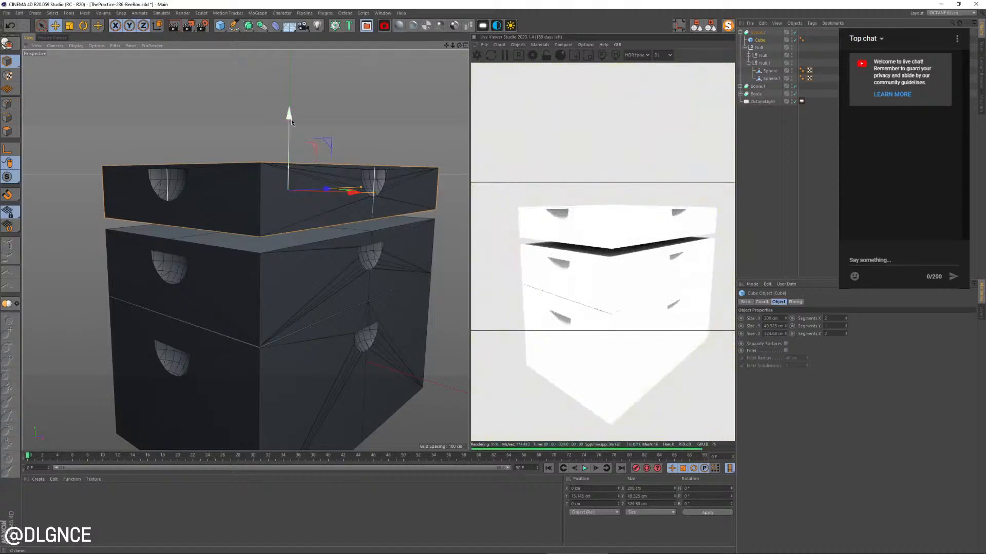
left_click_drag(291, 119, 289, 148)
left_click(757, 32)
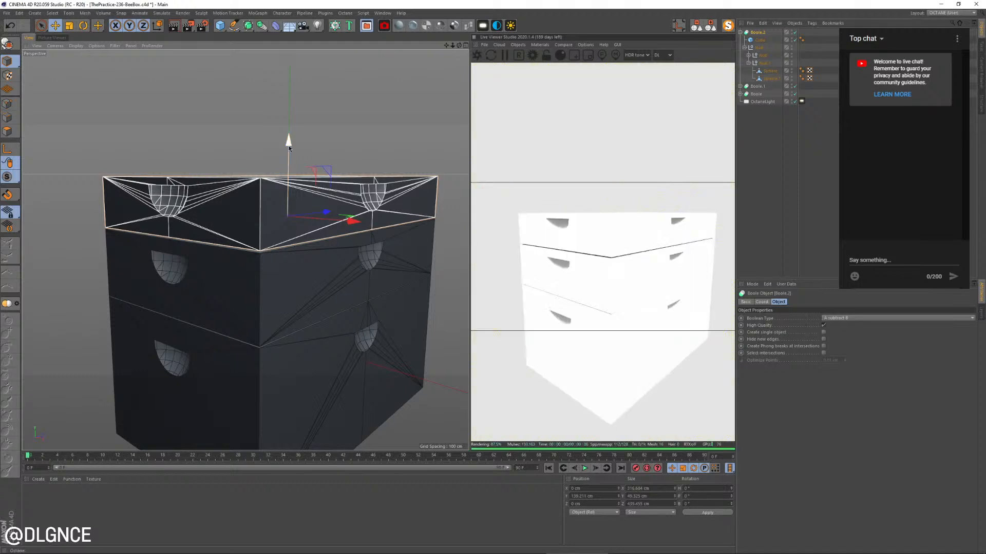
Reduce the power in the OctaneLight's light tag to tone down the overexposed boxes
mouse_move(302, 245)
left_mouse_down("alt")
mouse_move(264, 236)
mouse_move(309, 247)
left_mouse_up("alt")
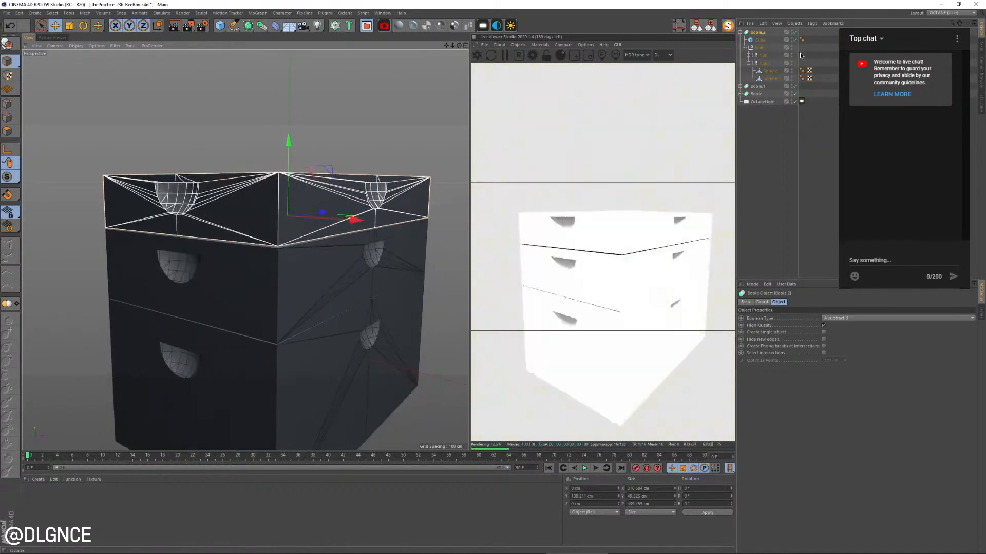
left_click(801, 103)
left_click_drag(916, 322, 908, 319)
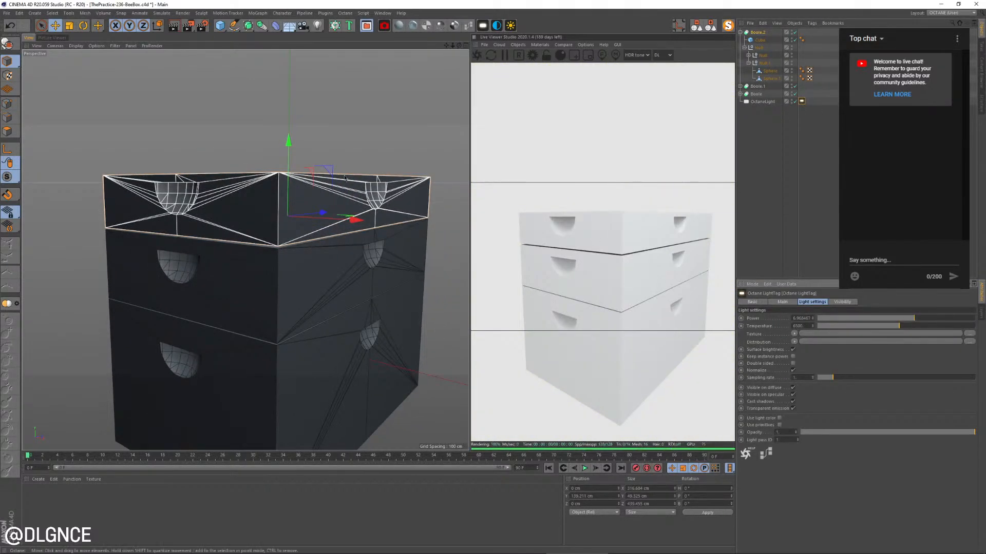
Nudge the top box down onto the middle one, and lower both together to close the gap above the bottom box
left_click_drag(301, 212, 294, 201, "alt")
left_click_drag(287, 143, 287, 144)
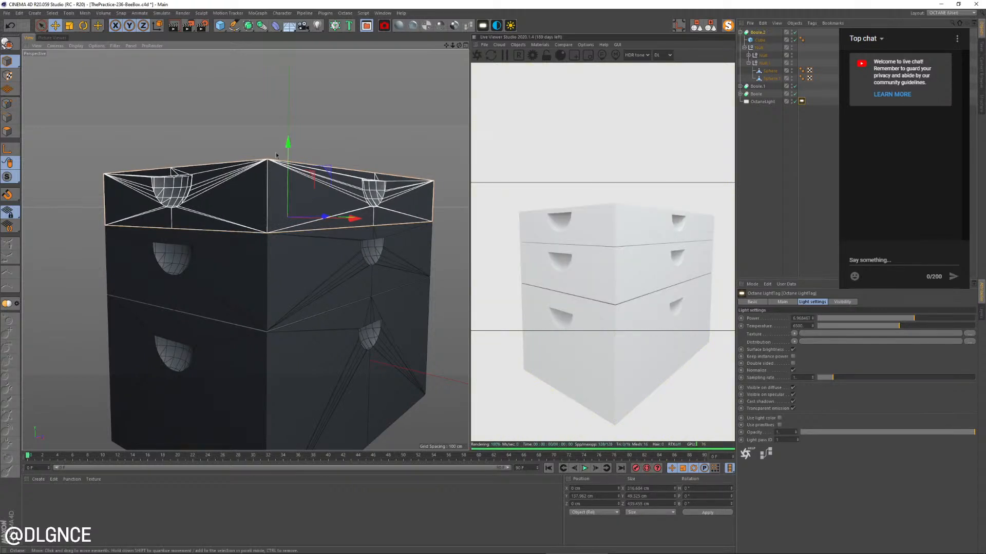
left_click(308, 254, "shift")
left_click_drag(289, 174, 289, 175)
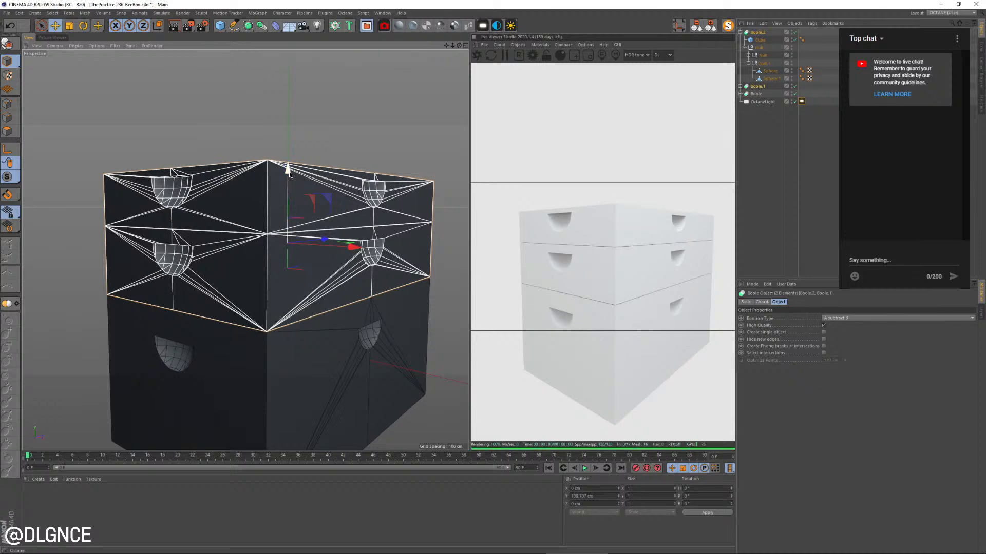
left_click_drag(315, 169, 327, 190, "alt")
left_click(313, 190)
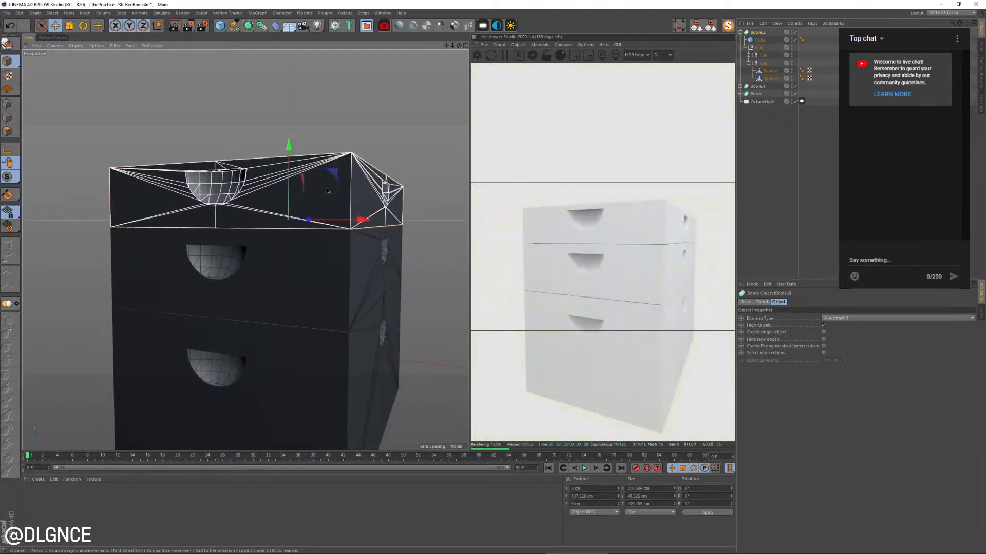
Lower both handle-recess nulls in the middle box's Boole slightly to center the recesses on its faces
key("alt+Tab")
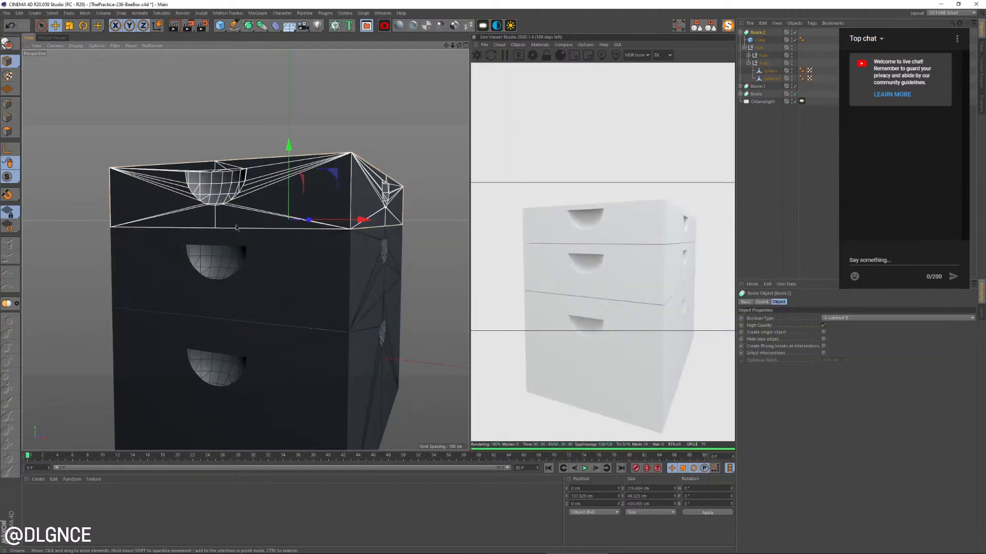
left_click(225, 259)
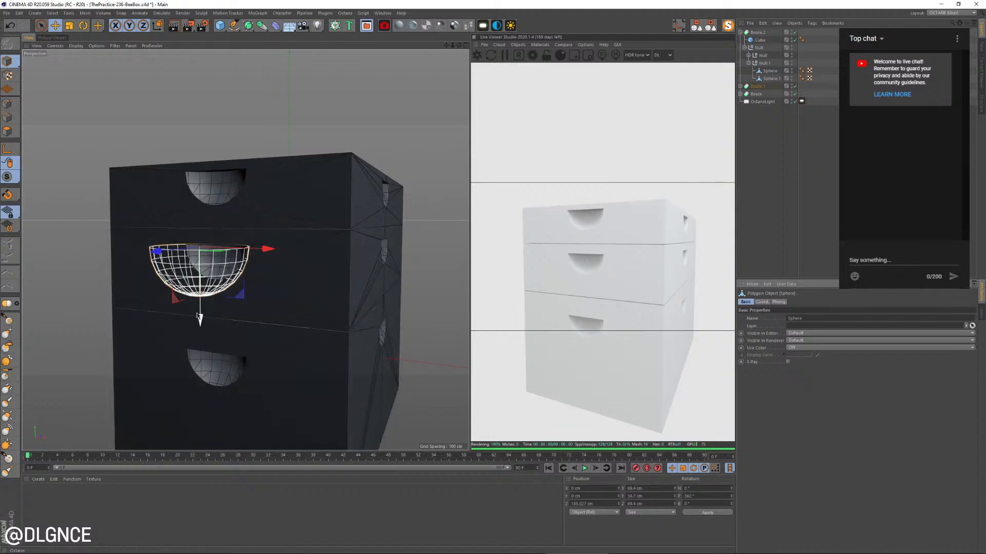
left_click(740, 87)
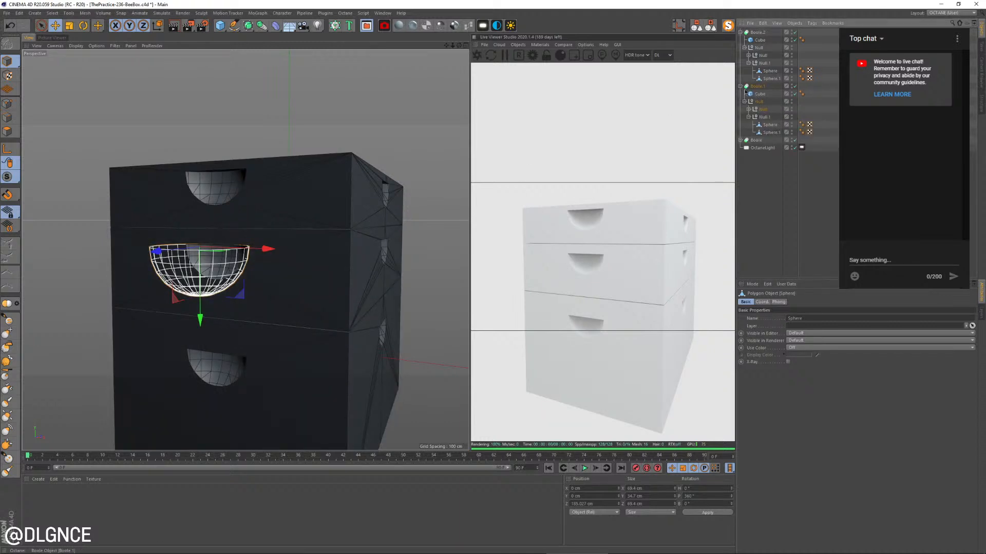
left_click(761, 109)
left_click(762, 117)
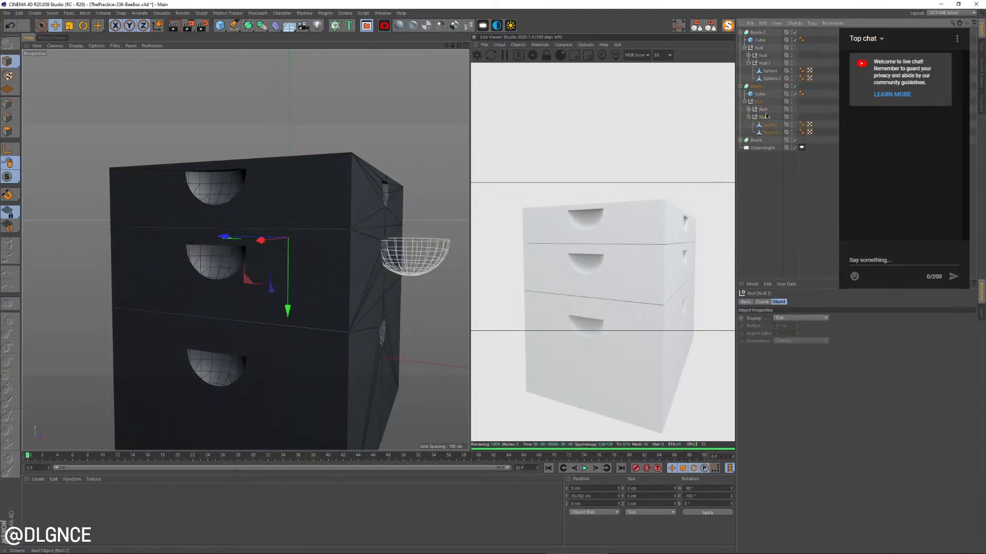
left_click(762, 109, "ctrl")
left_click_drag(289, 168, 291, 176)
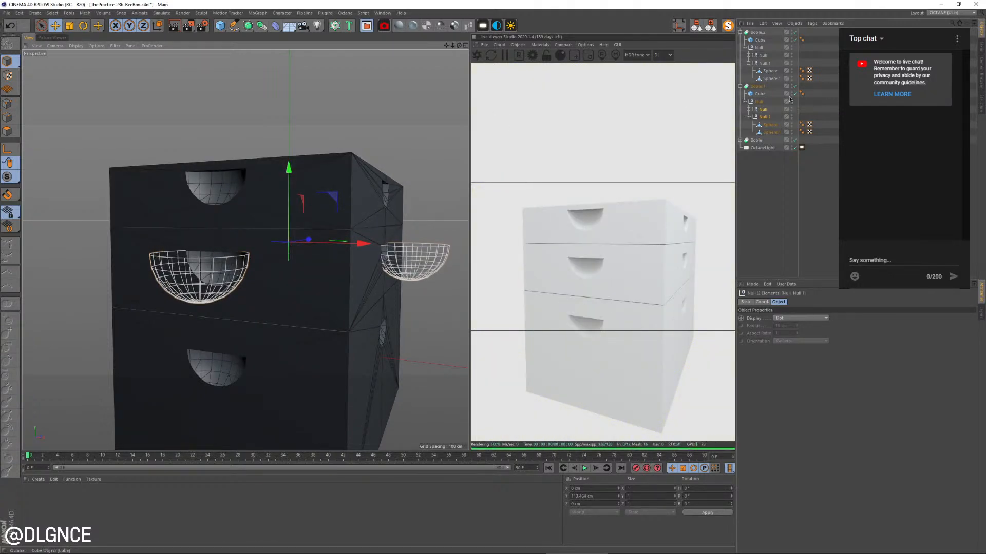
left_click(756, 183)
Lower both handle-recess nulls in the top box's Boole slightly so the recesses sit below its upper edge
left_click(271, 164)
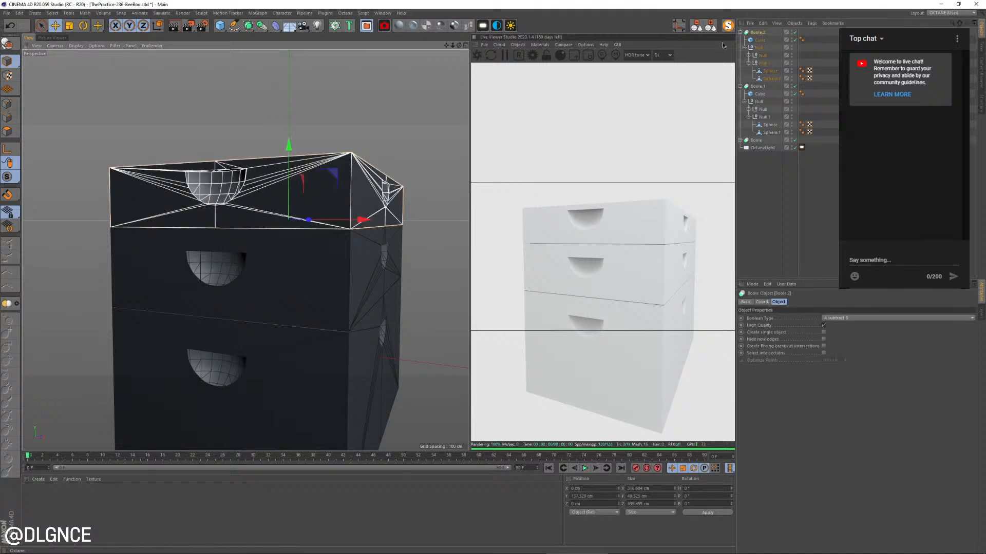
left_click(749, 63)
left_click(762, 56)
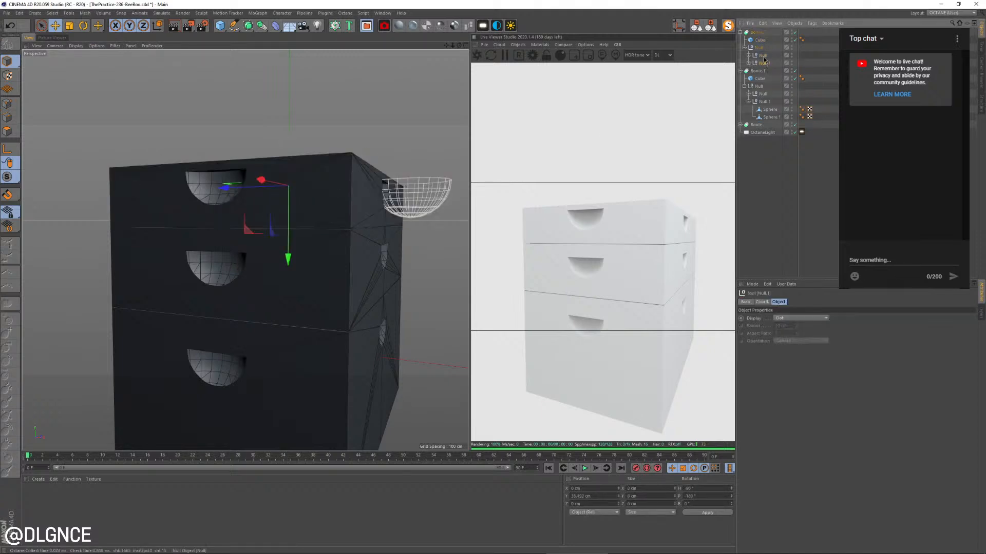
left_click(764, 63, "shift")
left_click_drag(289, 114, 292, 119)
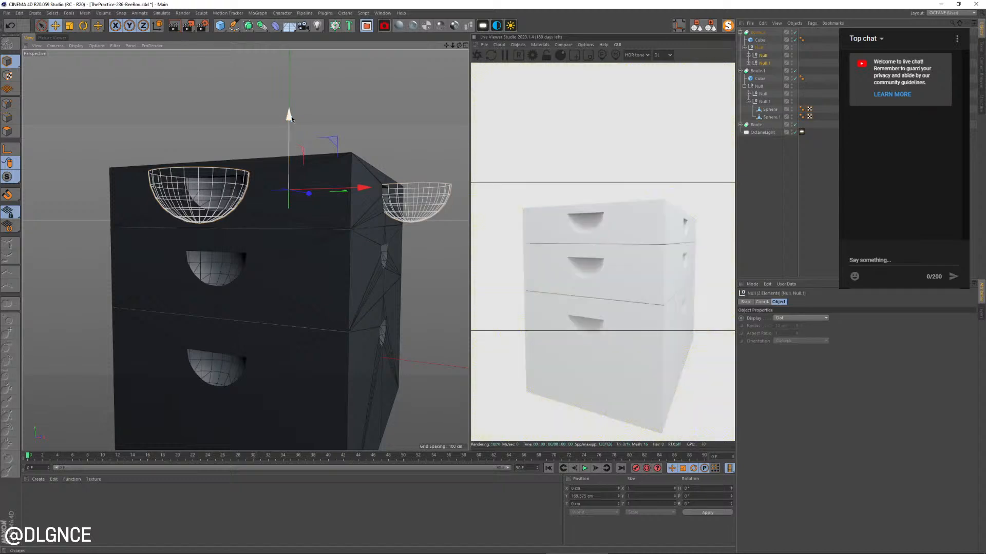
Copy the top box's cube as a separate object and raise the copy above the stack as a lid
left_click_drag(231, 164, 190, 193, "alt")
left_click(188, 191)
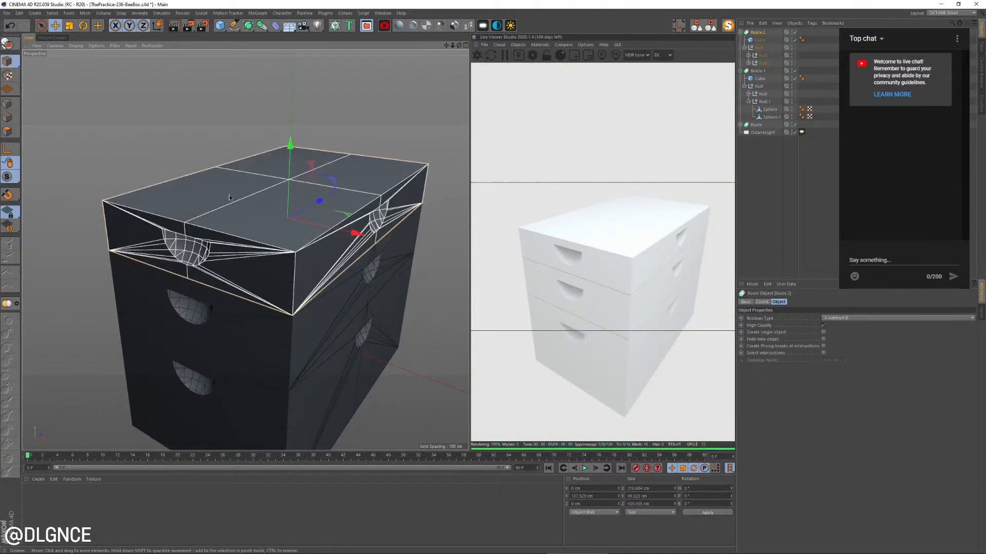
left_click(209, 203)
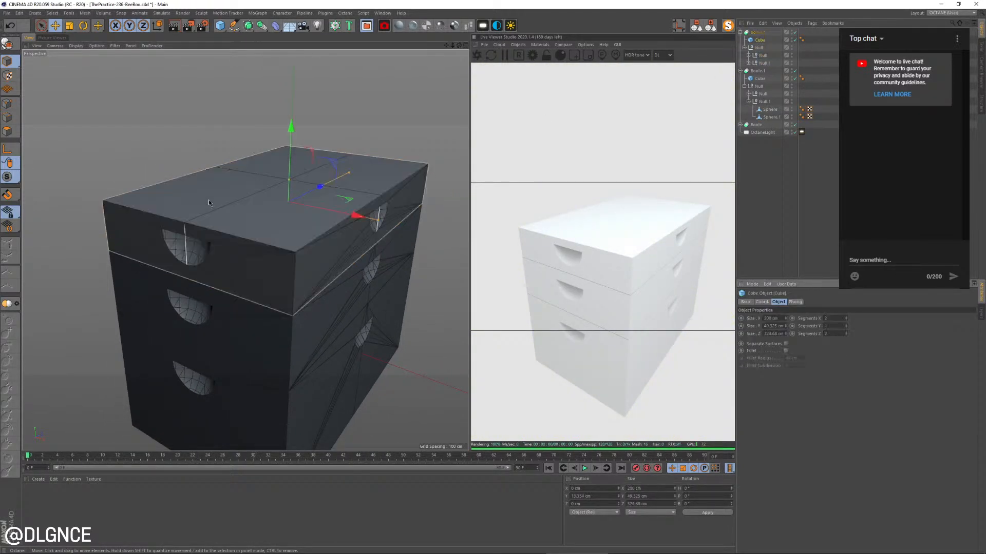
key("ctrl+c")
key("ctrl+v")
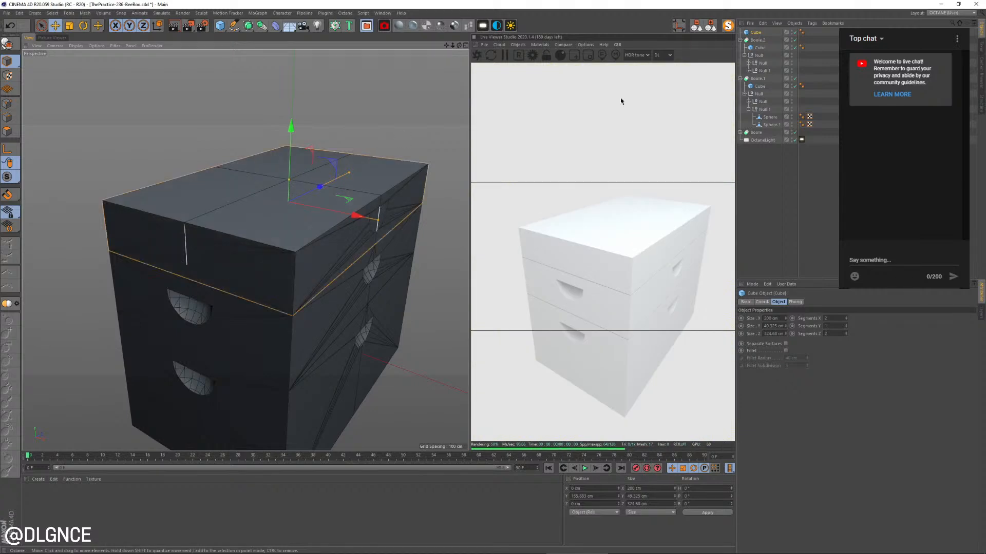
left_click_drag(291, 127, 292, 90)
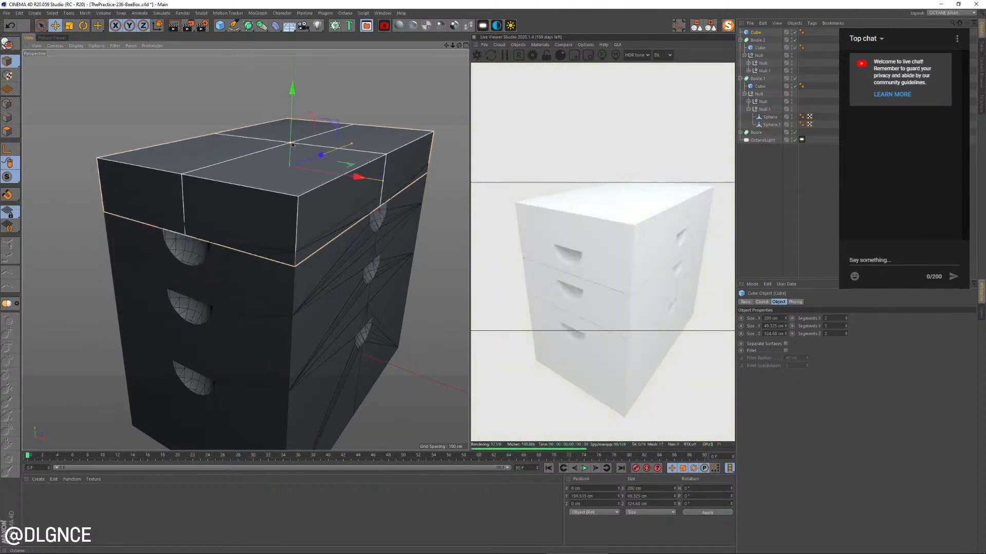
Thin the lid cube to about 17 cm in height and check its shape against the beehive reference photo
left_click_drag(291, 144, 289, 163)
key("alt+Tab")
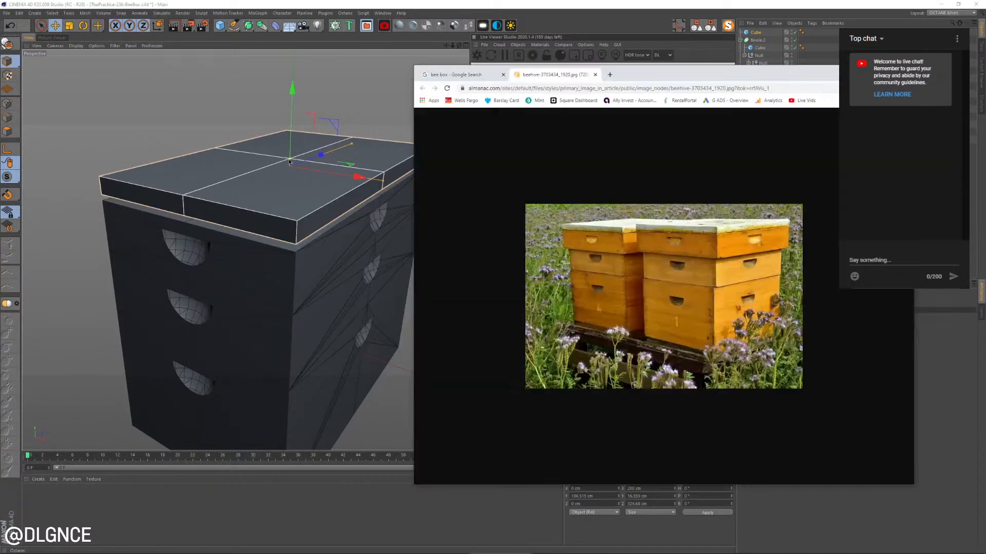
key("alt+Tab")
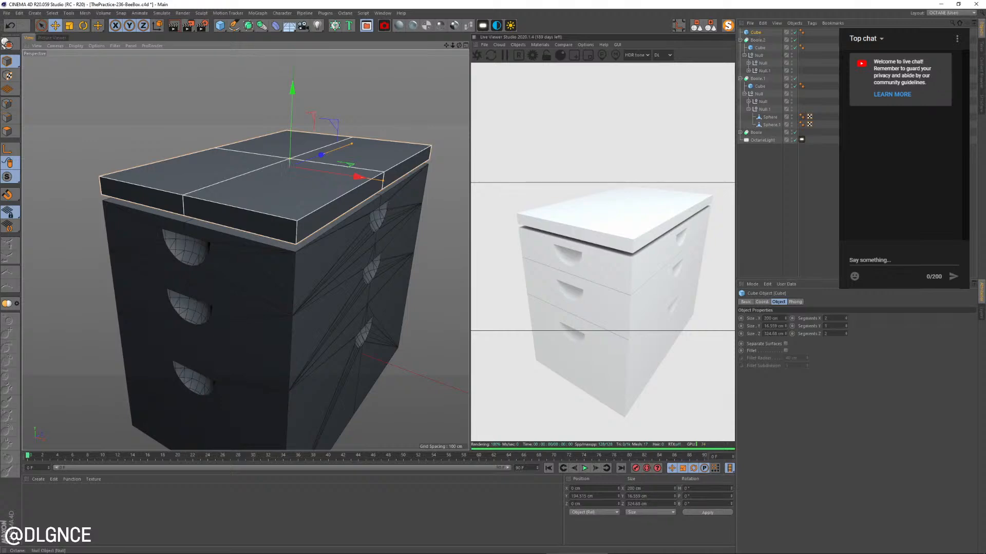
Widen the lid cube to 210 cm in X so it overhangs the box sides, undoing the trial height increase
left_click_drag(440, 315, 363, 283, "alt")
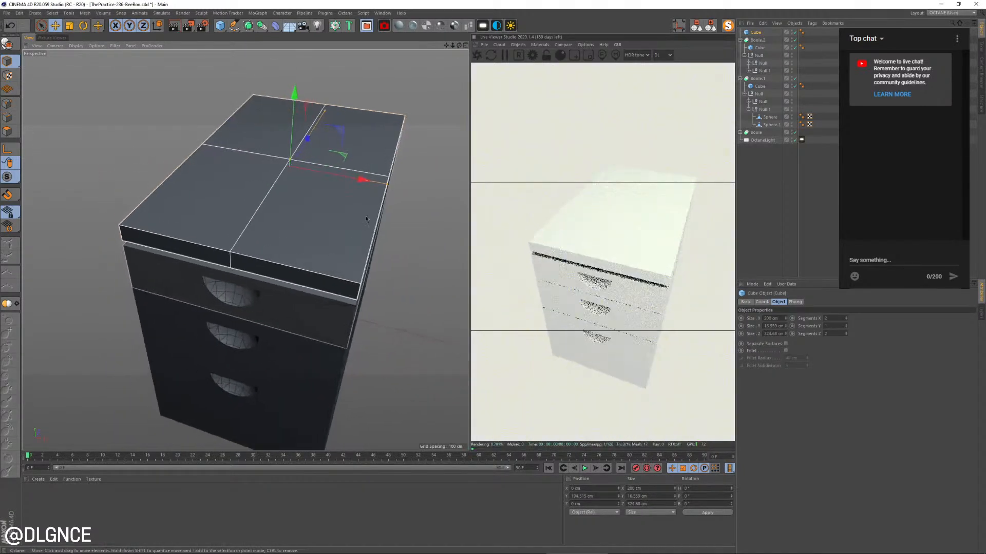
left_click(785, 325, "shift")
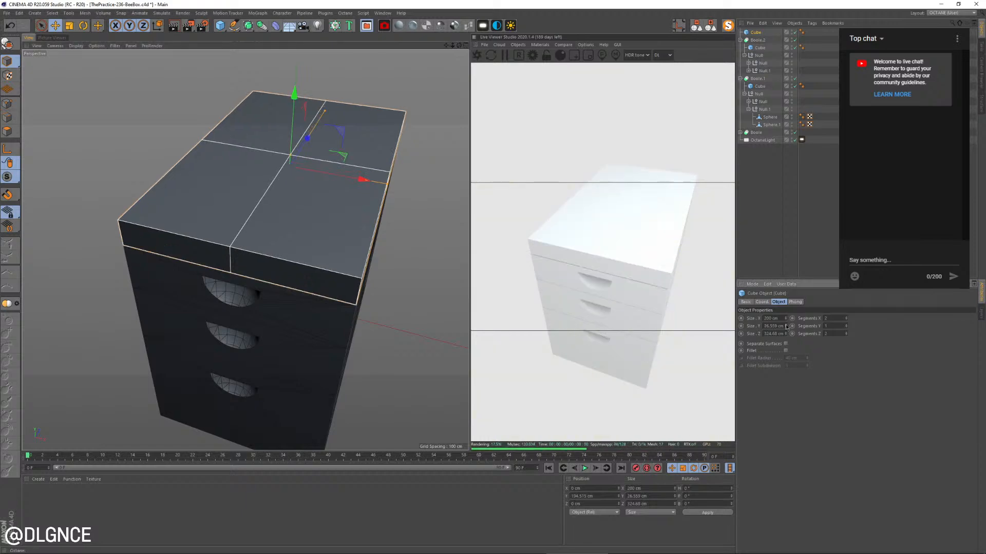
key("ctrl+z")
left_click(786, 318, "shift")
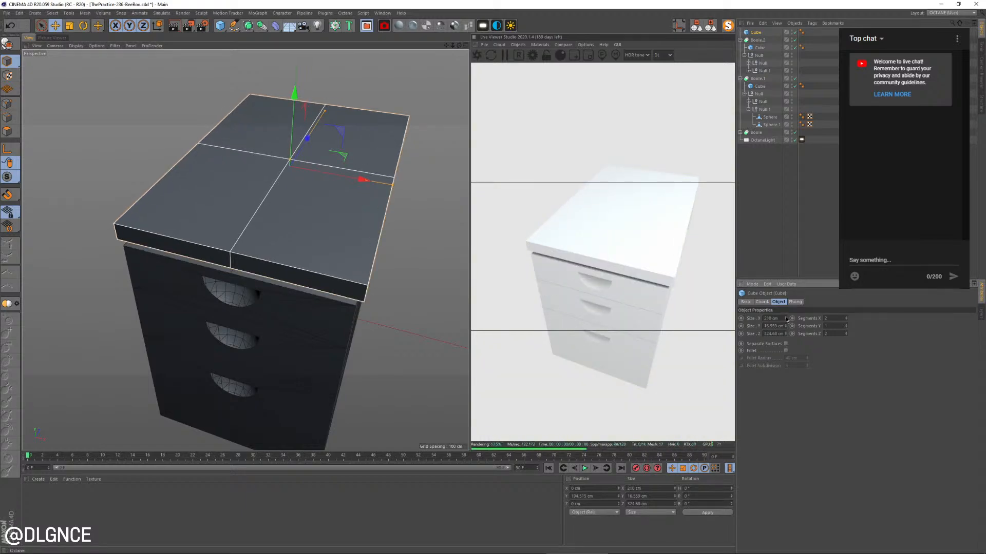
Lengthen the lid cube to 334.68 cm in Z and lower it slightly so it sits on the top box
left_click(786, 332, "shift")
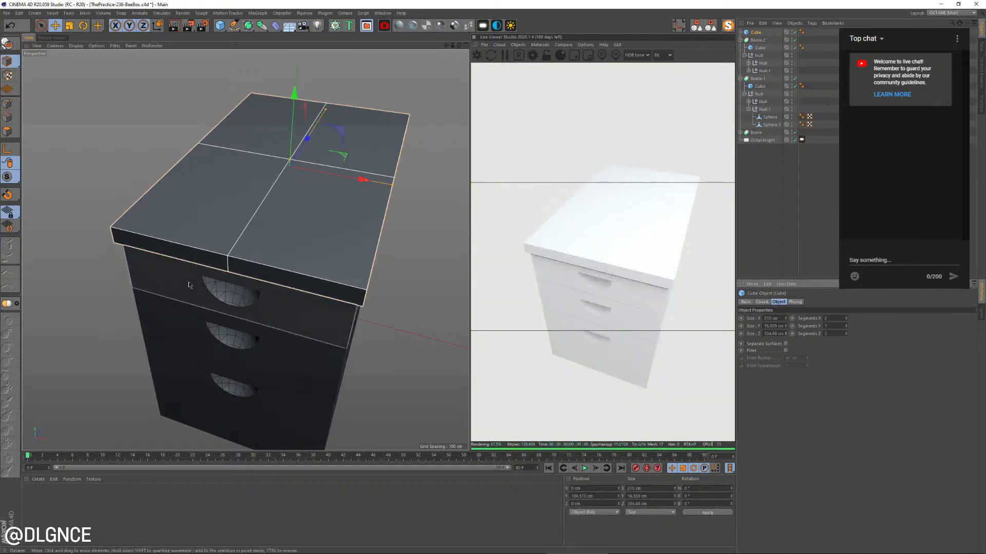
left_click_drag(189, 284, 165, 247, "alt")
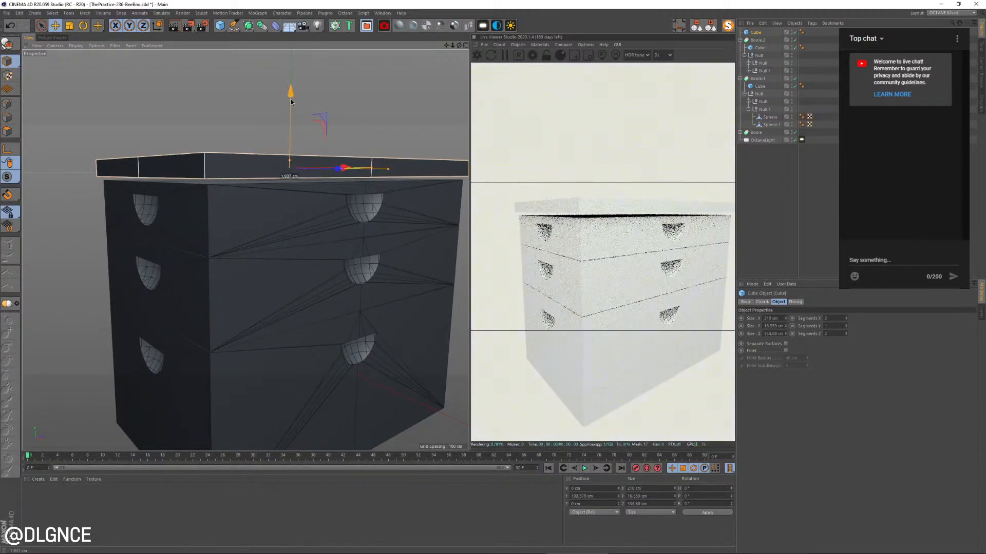
left_click_drag(291, 99, 289, 102)
key("alt+Tab")
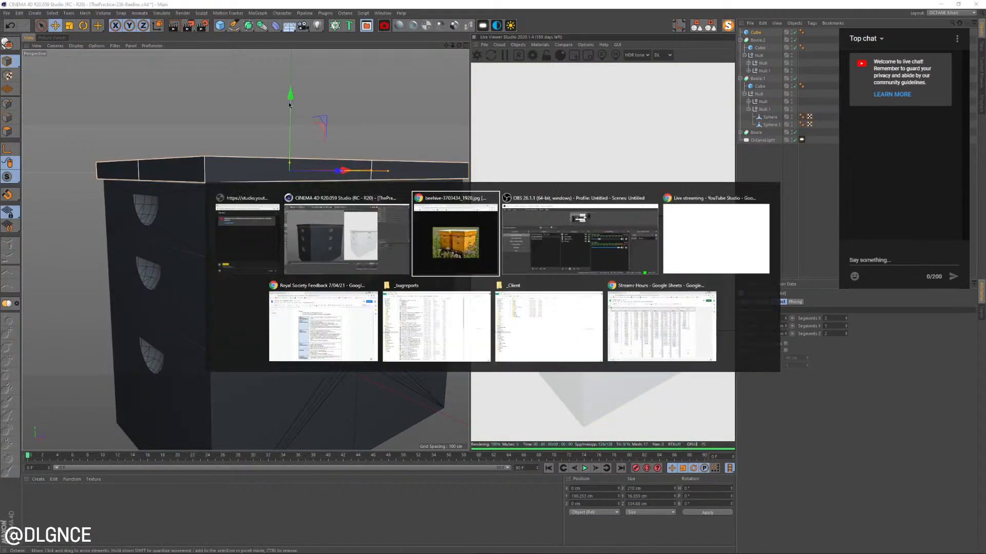
key("alt+Tab")
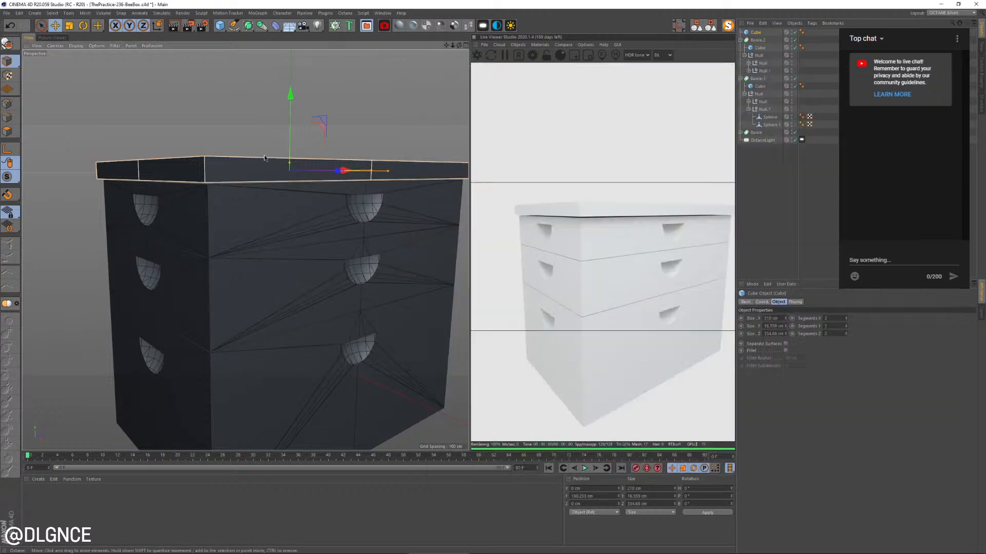
left_click_drag(279, 221, 264, 223, "alt")
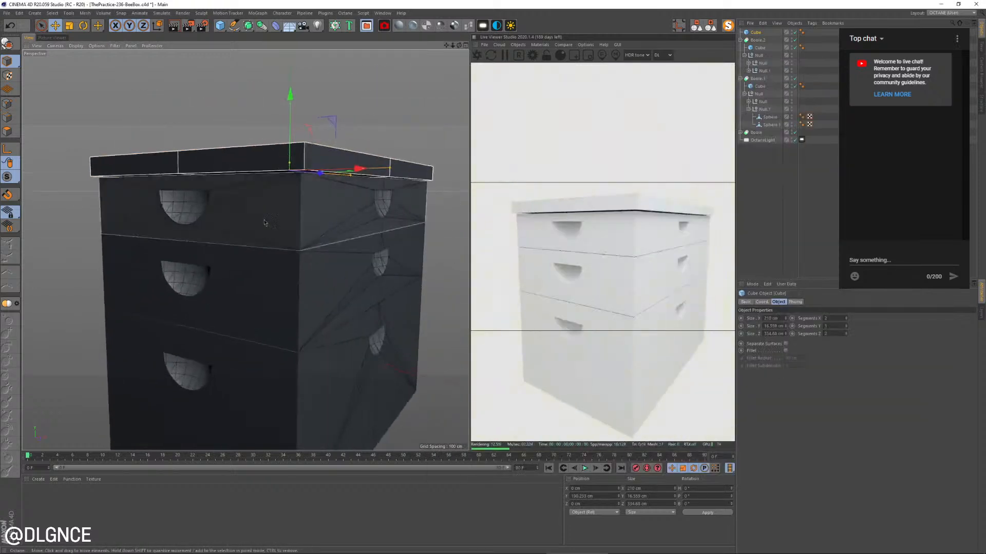
Switch to the browser and browse the bee box image results, opening the Modern Farmer article's beehive photo as a further reference
left_click(320, 224)
key("alt+Tab")
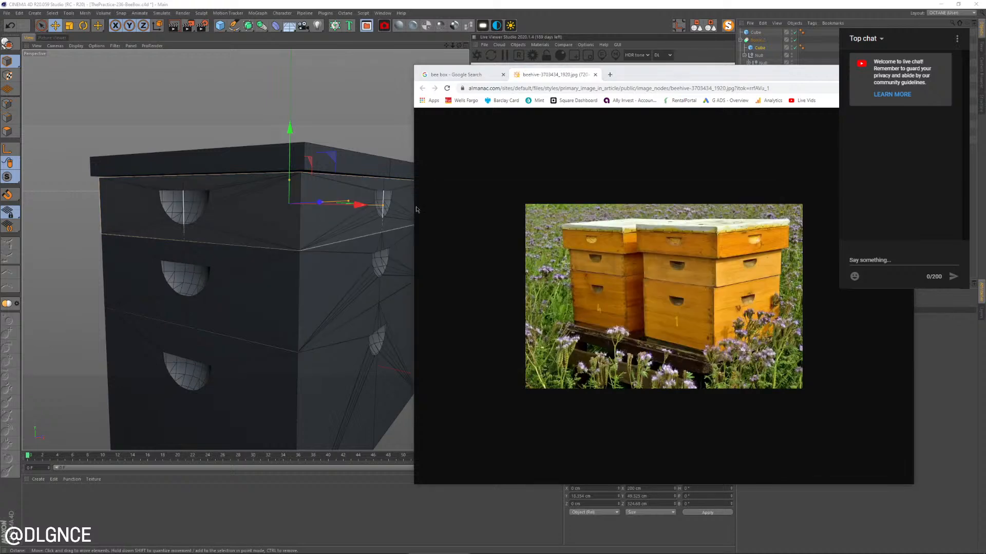
left_click(457, 75)
scroll(595, 277, "down", 1)
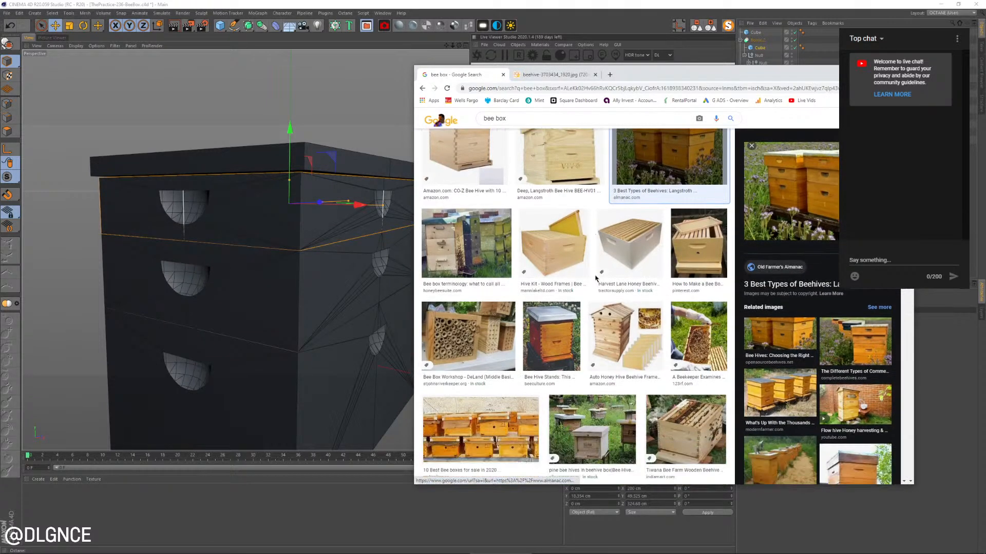
scroll(595, 278, "down", 8)
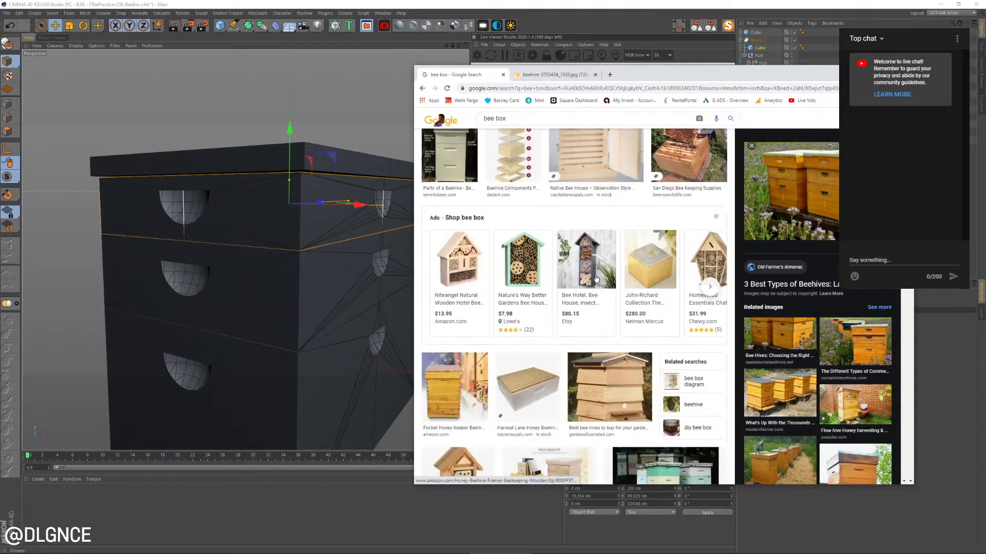
scroll(596, 278, "down", 5)
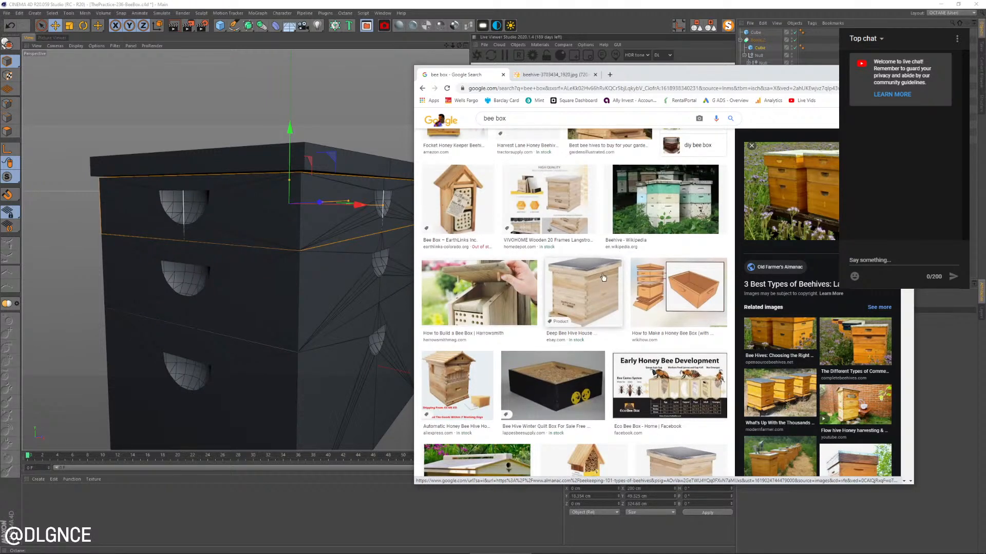
scroll(580, 303, "down", 1)
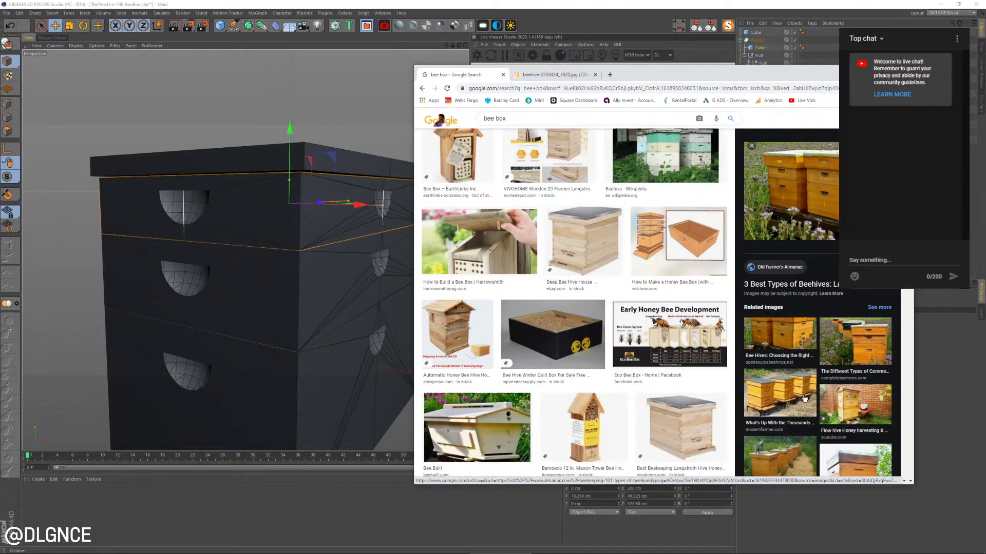
left_click(797, 402)
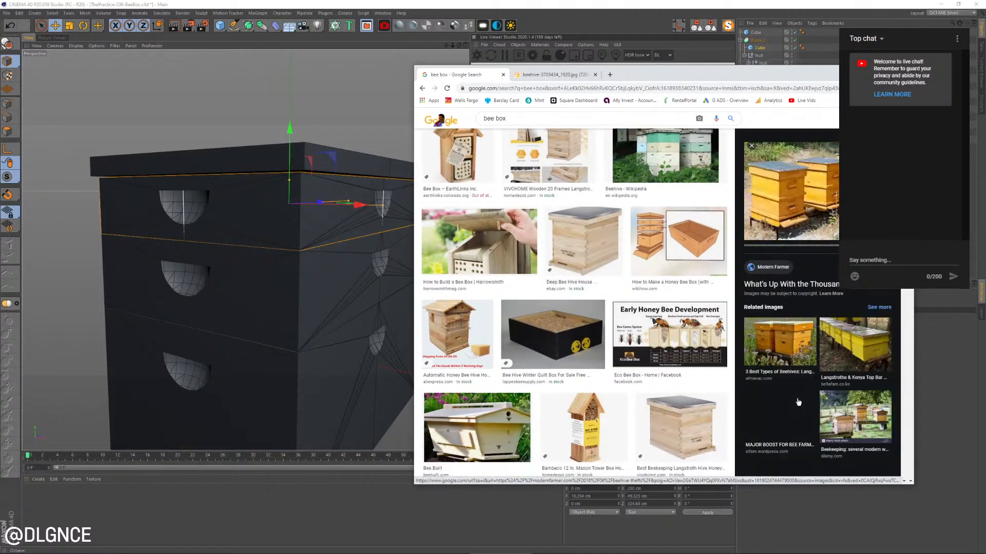
left_click(807, 201)
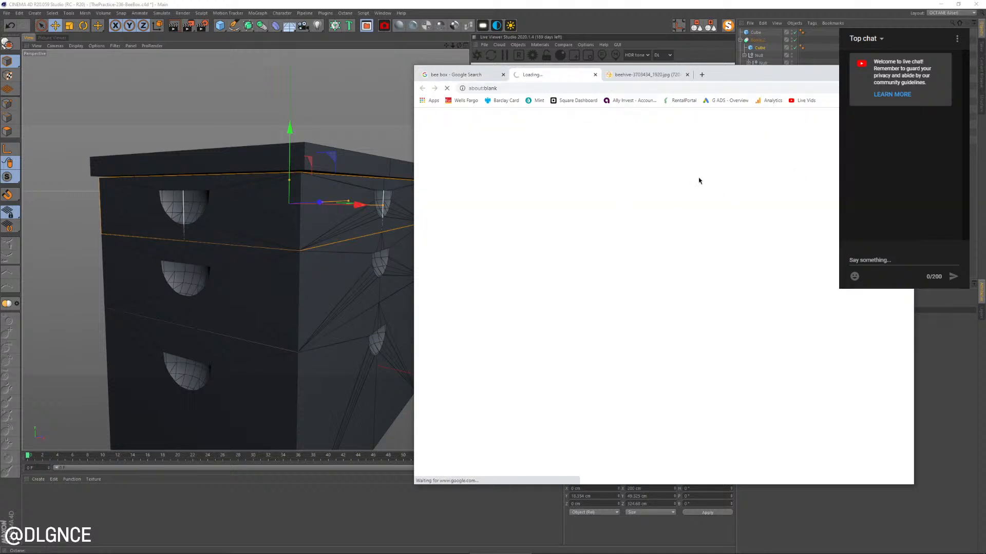
left_click(477, 75)
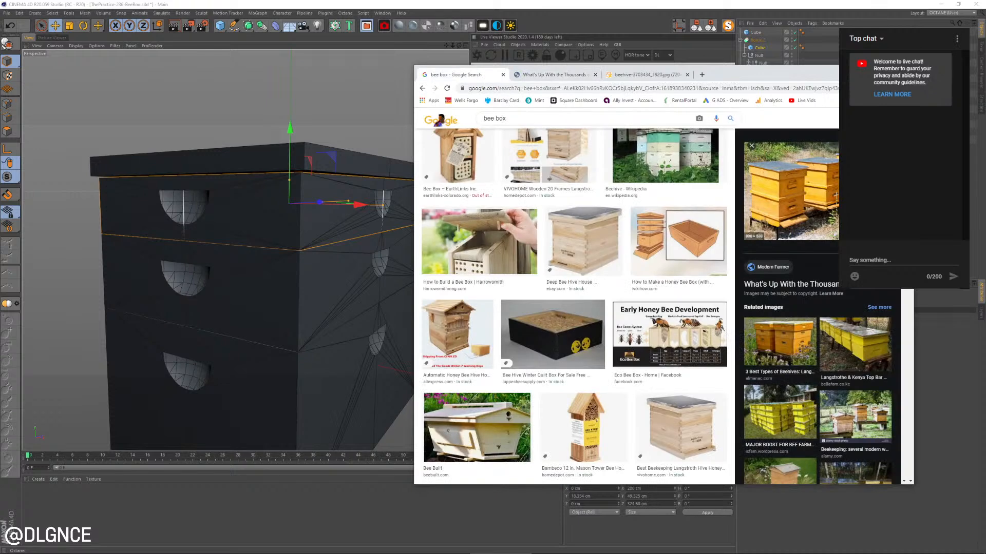
left_click(548, 75)
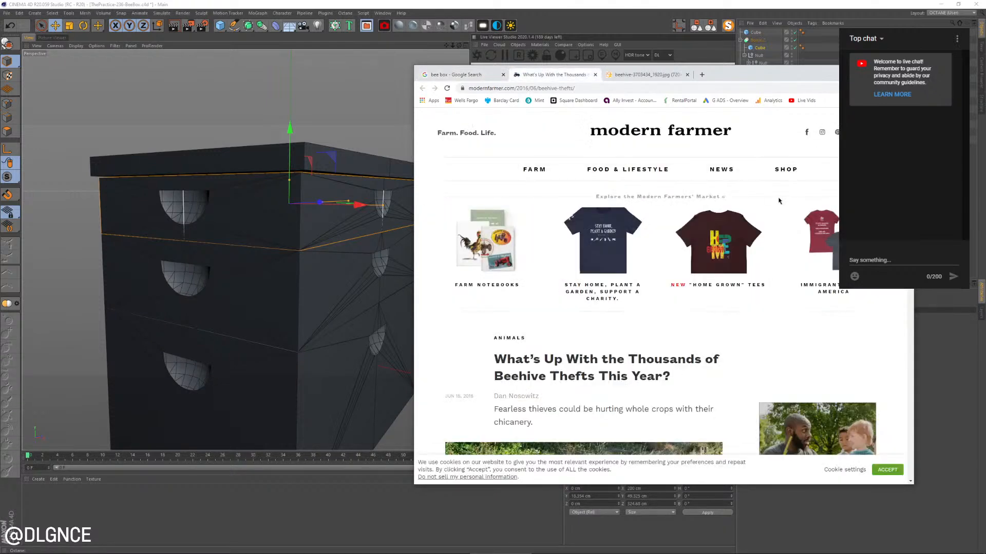
scroll(545, 276, "down", 5)
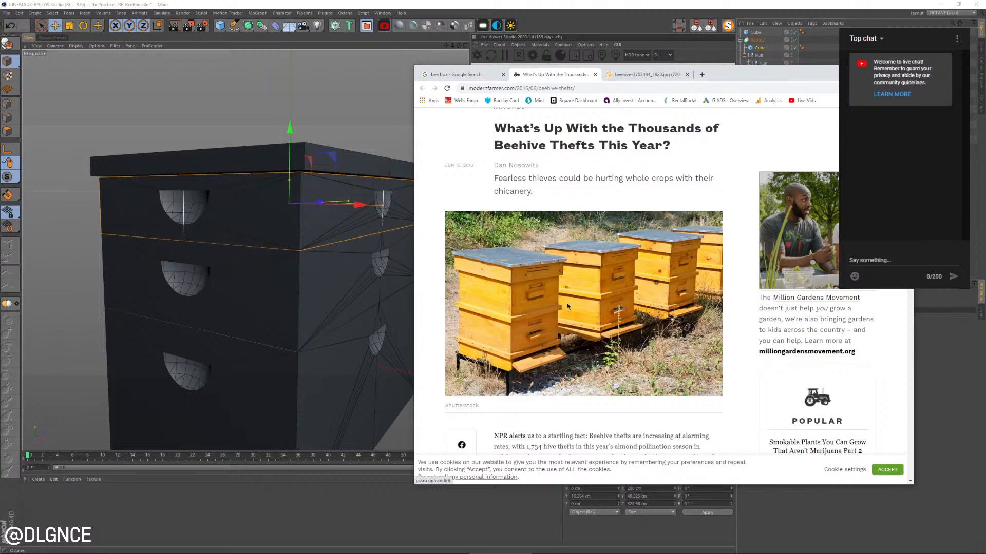
scroll(315, 297, "down", 4)
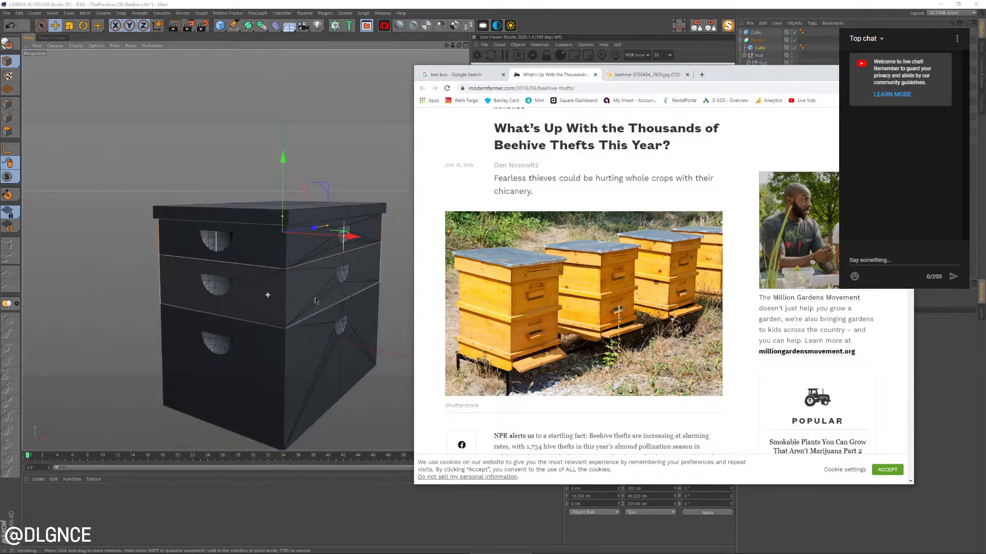
Compare the stacked box model with the Modern Farmer beehive photo, examining the proportions of the top box and lid
middle_click_drag(315, 297, 303, 249, "alt")
left_click_drag(304, 250, 290, 270, "alt")
key("alt+Tab")
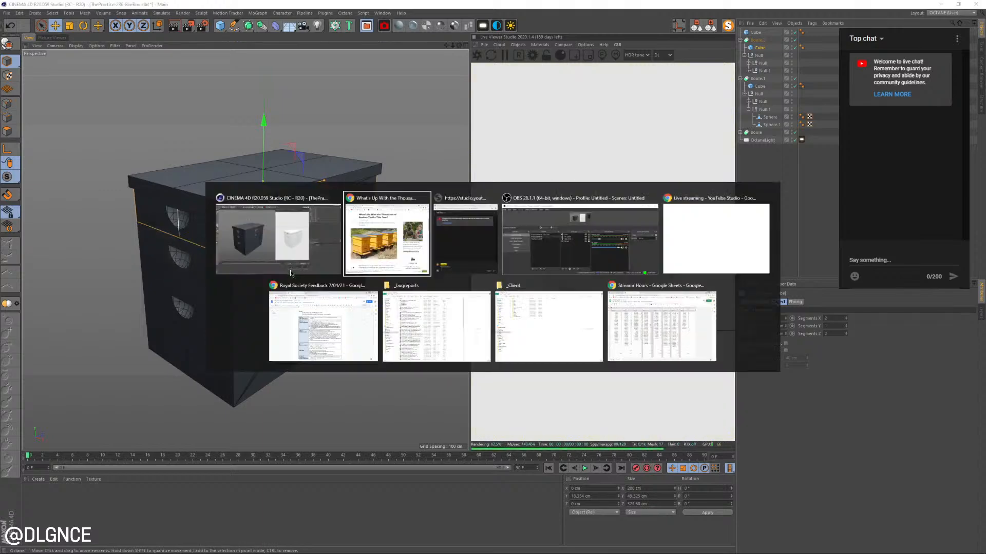
left_click_drag(387, 279, 456, 288, "alt")
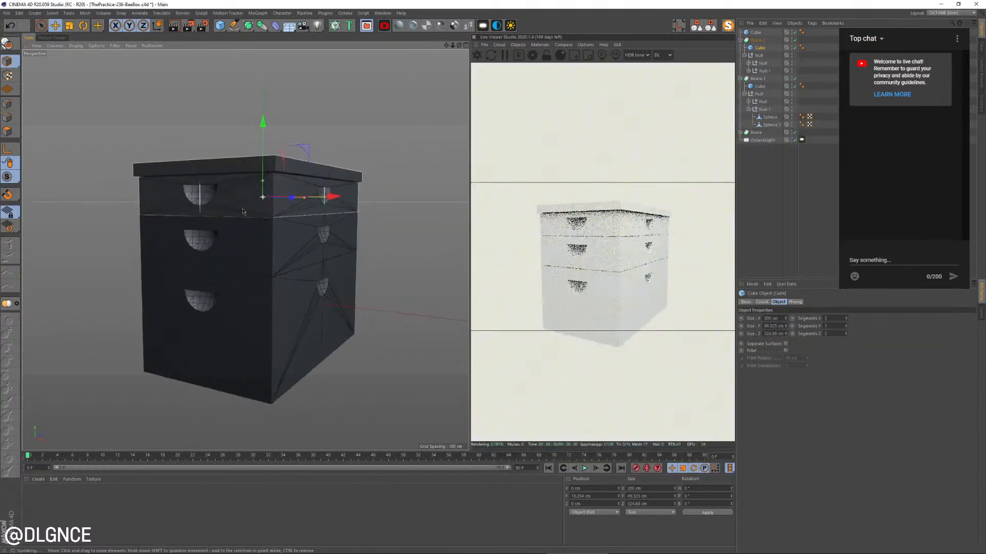
key("alt+Tab")
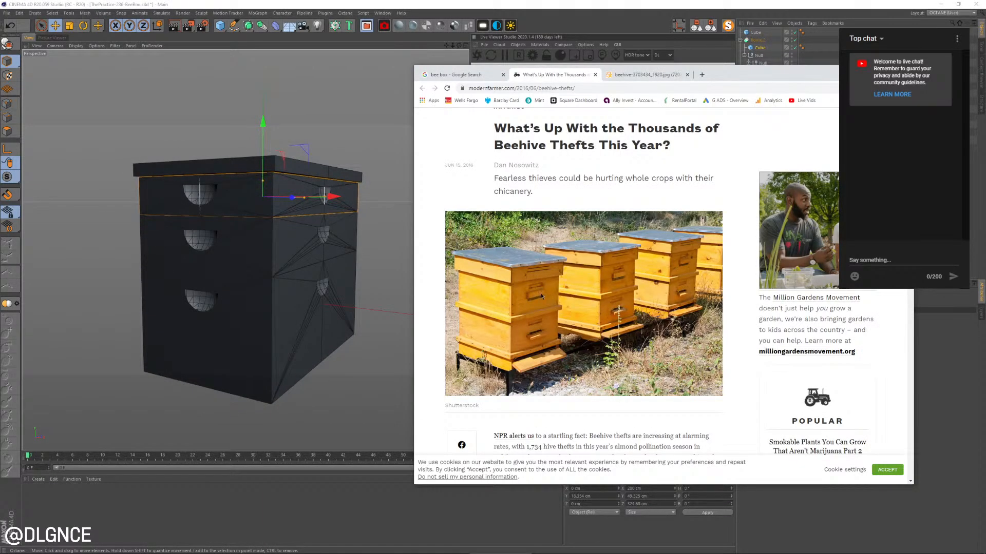
key("alt+Tab")
left_click_drag(267, 246, 220, 210, "alt")
scroll(279, 206, "up", 2)
left_click_drag(279, 206, 304, 208, "alt")
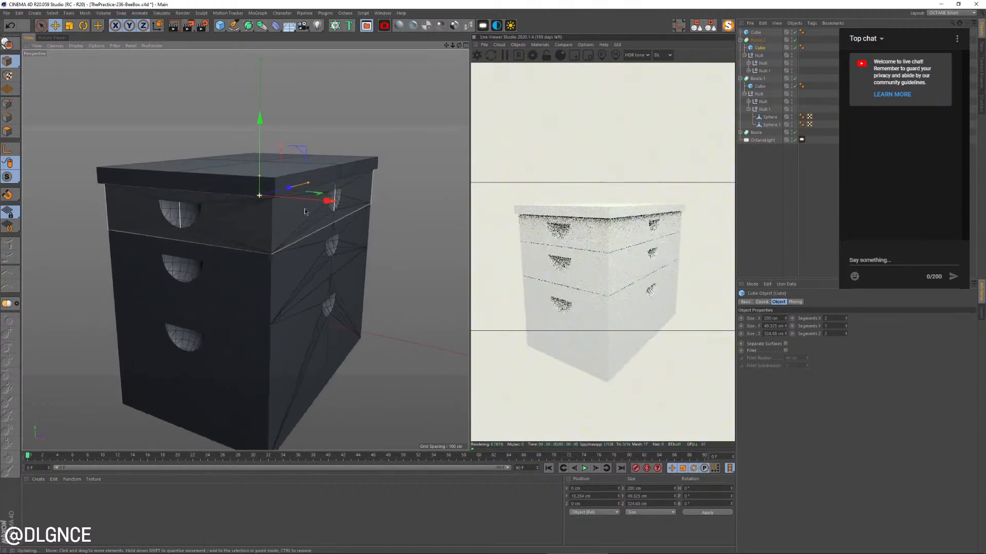
Enlarge the top box's cube to 210 cm in X and 334.68 cm in Z, undoing the trial height increase
left_click(785, 325)
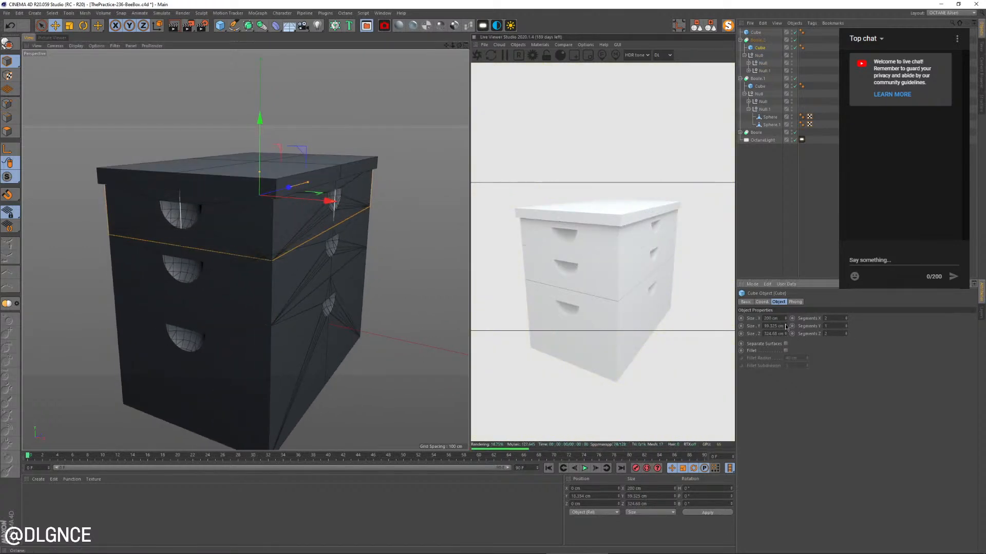
key("ctrl+z")
left_click(786, 318)
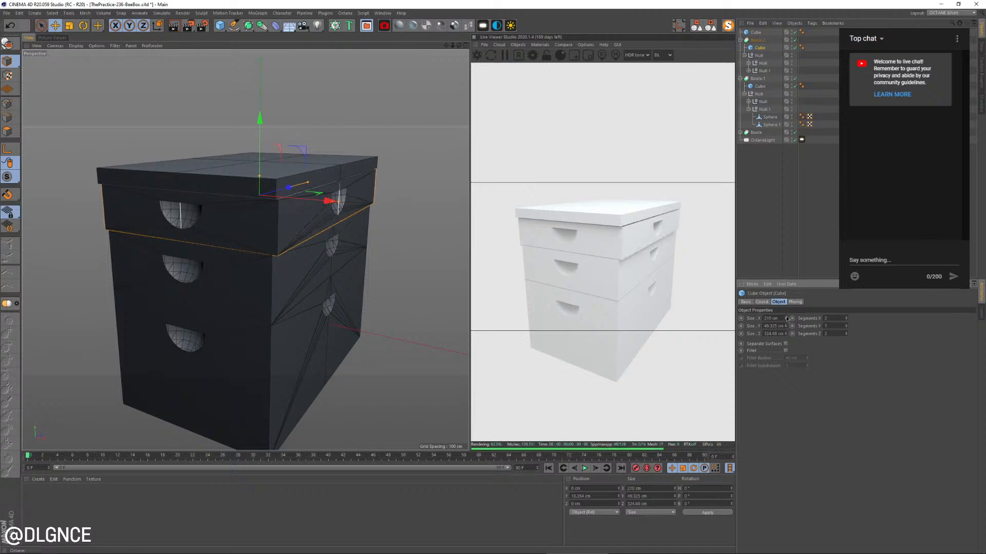
left_click(786, 333)
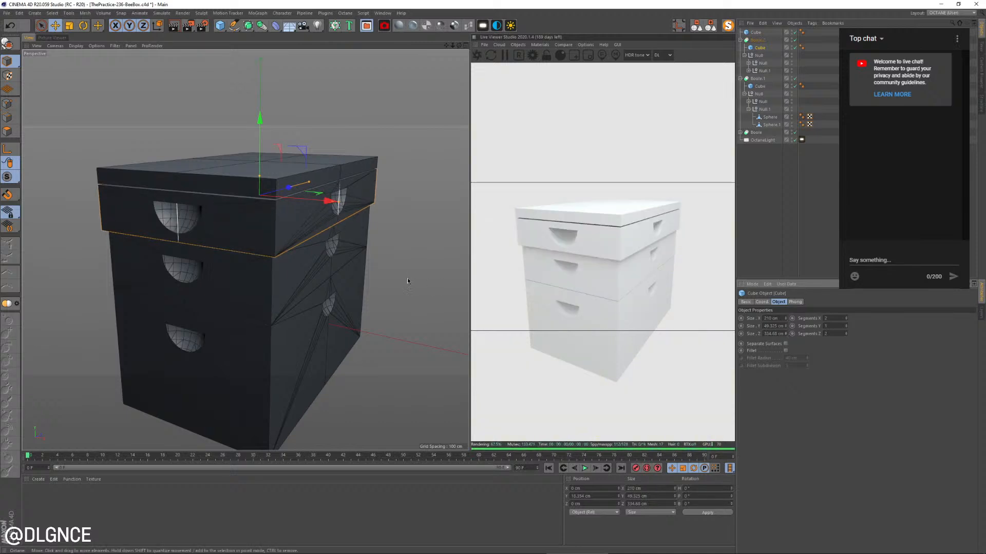
Fine-tune the top box's cube to 212 cm in X and 337.68 cm in Z, reverting the trial height change
mouse_move(407, 278)
left_mouse_down("alt")
mouse_move(345, 266)
mouse_move(398, 273)
left_mouse_up("alt")
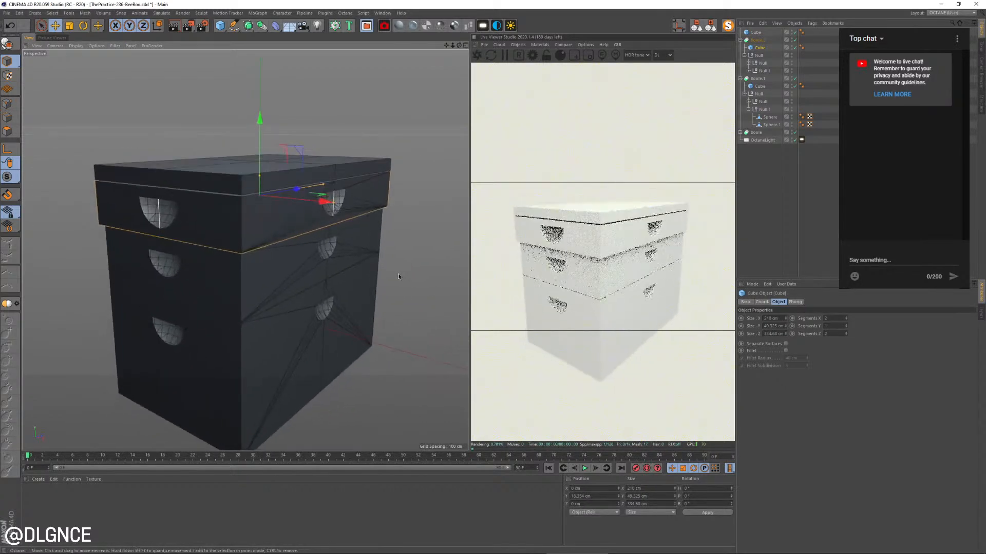
left_click(786, 333)
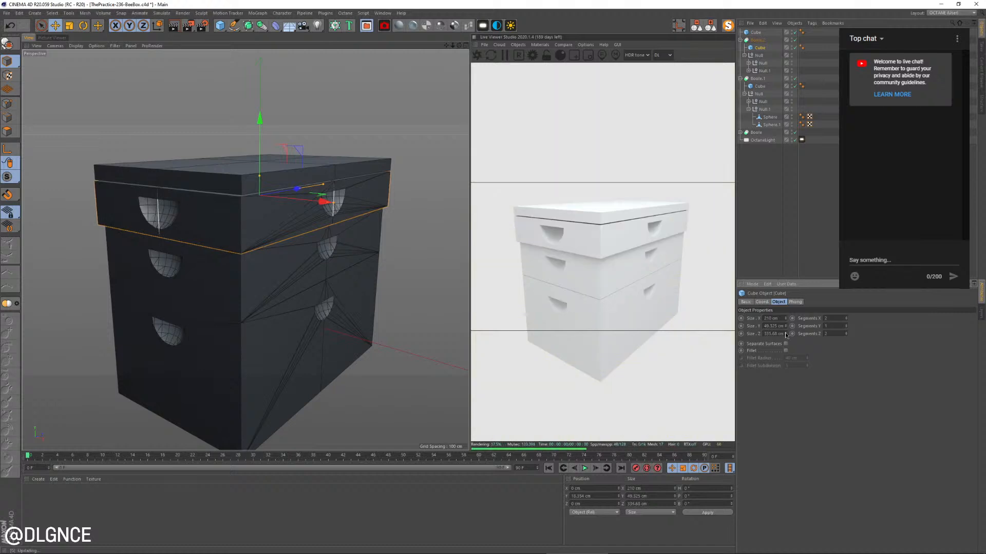
left_click(785, 325)
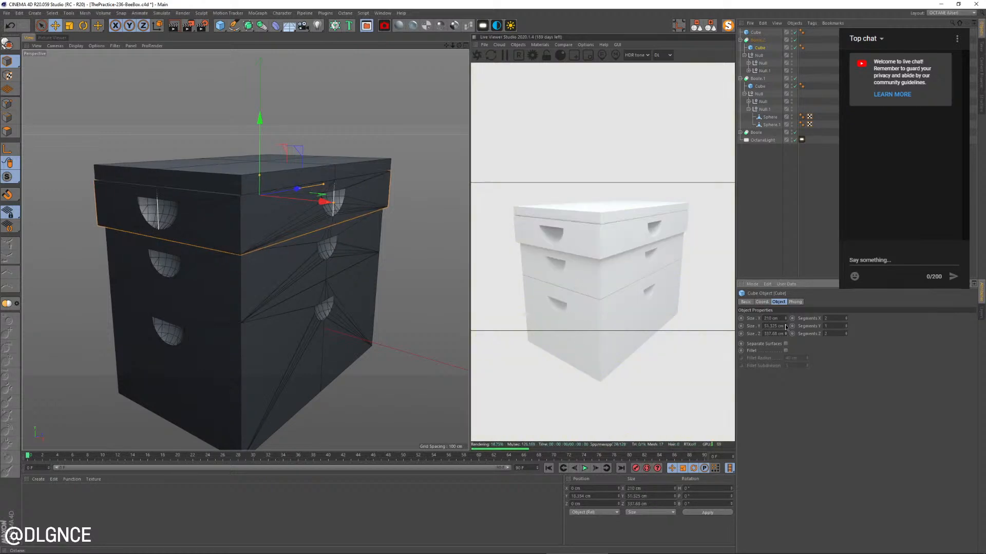
left_click(786, 317)
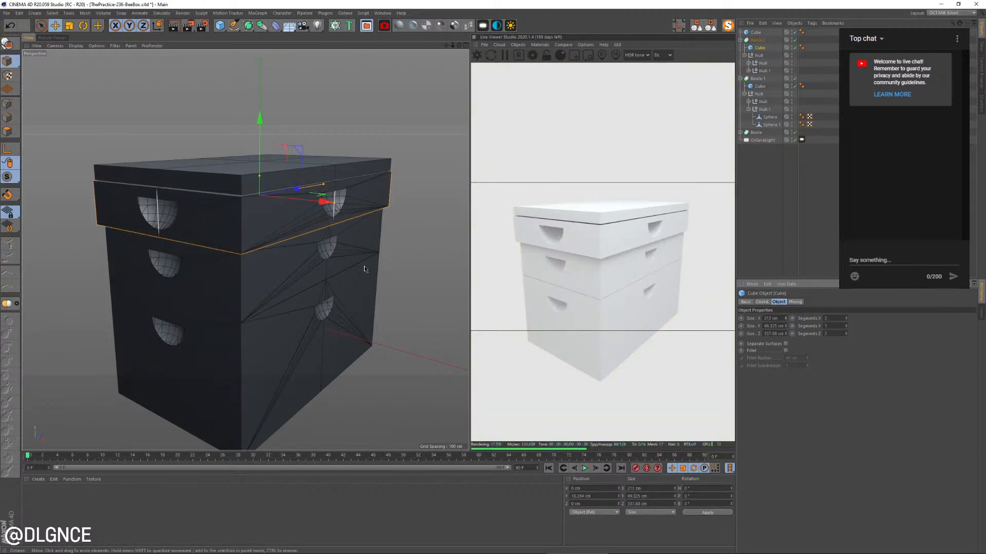
Resize the lid cube to 212 cm in X and 336.68 cm in Z and check it against the beehive photo
left_click(242, 185)
left_click(786, 318)
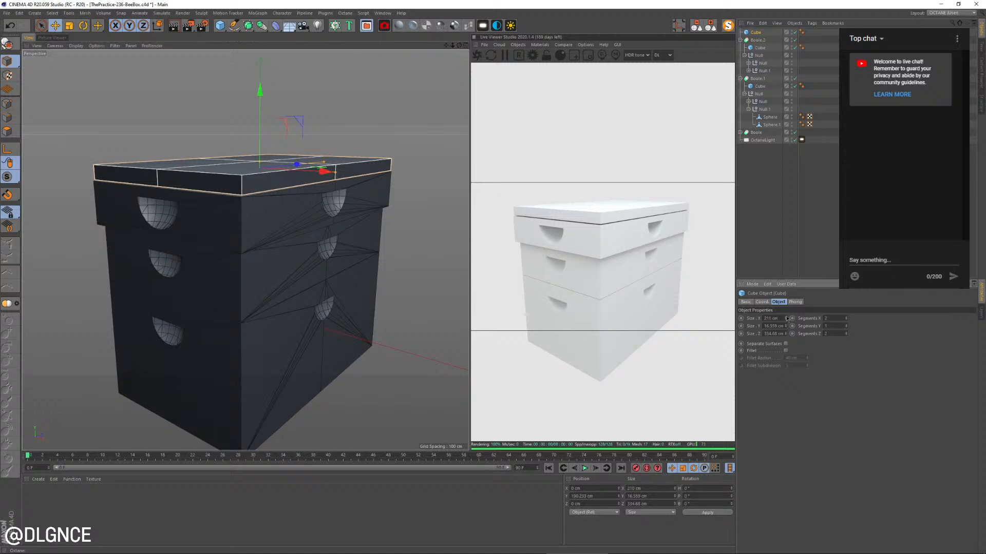
double_click(786, 333)
left_click_drag(273, 281, 312, 272, "alt")
key("alt+Tab")
key("alt+Tab")
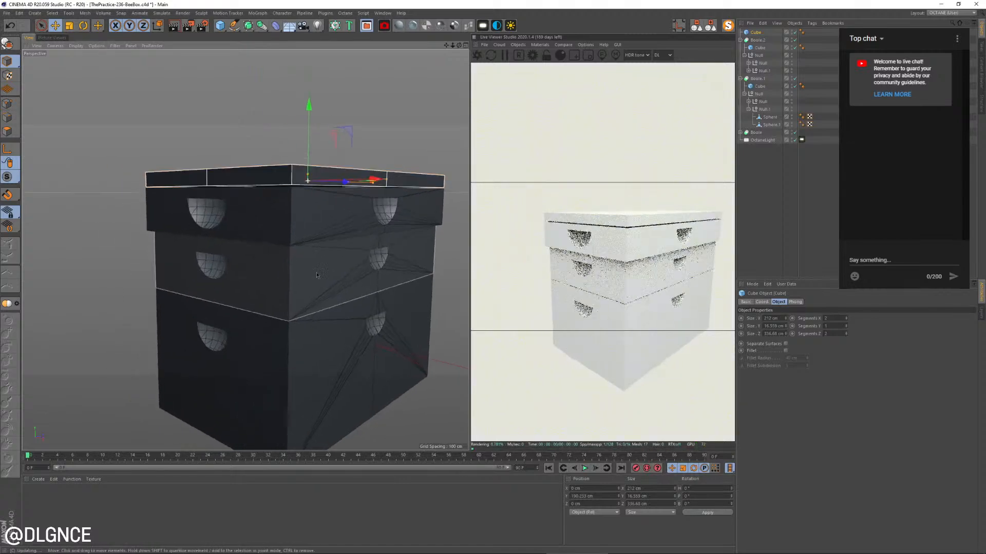
left_click(304, 233, "shift")
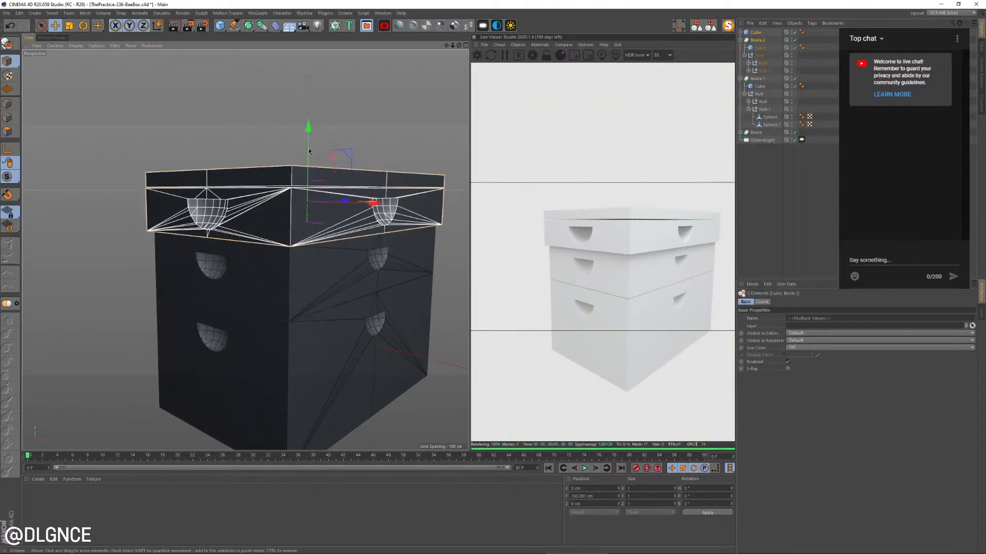
key("alt+Tab")
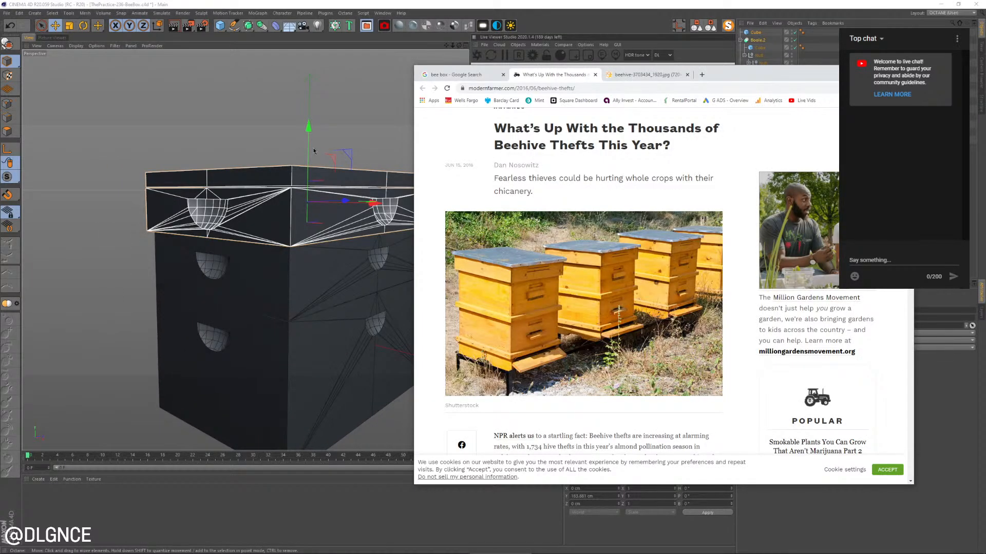
key("alt+Tab")
left_click(257, 102)
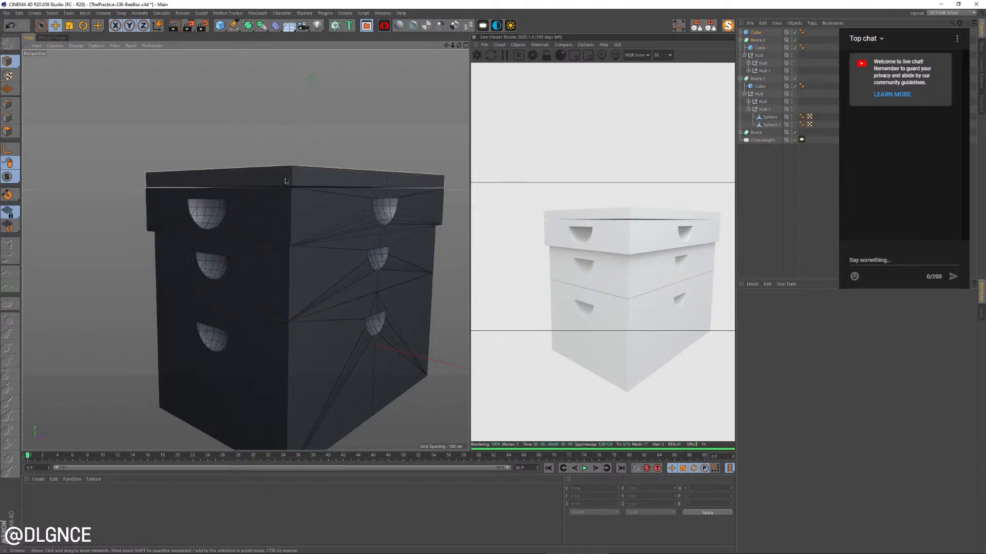
Enlarge the lid cube to 222 cm in X and 346.68 cm in Z so it overhangs the top box
left_click(286, 181)
left_click_drag(786, 319, 786, 314)
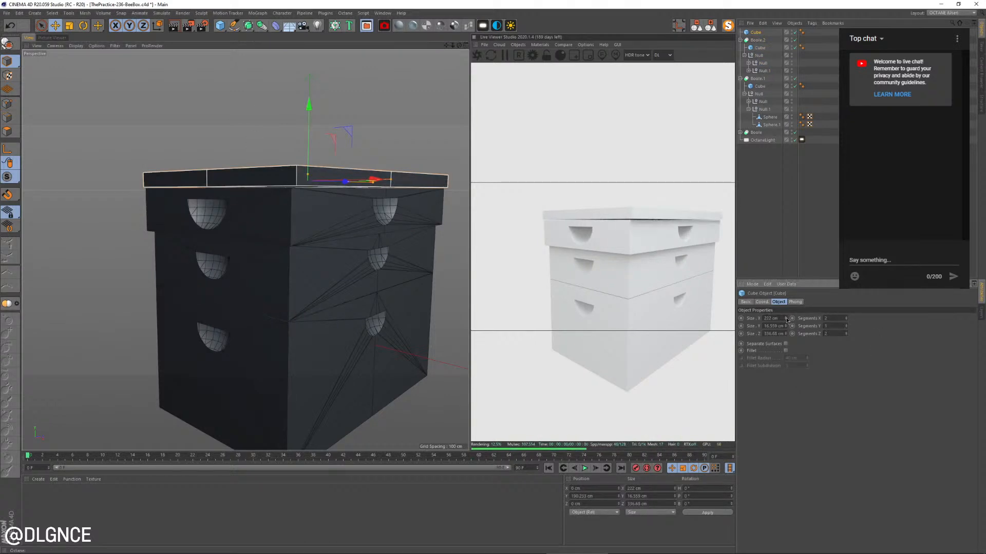
left_click(785, 332, "shift")
left_click_drag(289, 243, 306, 222, "alt")
Raise the lid and top box together and duplicate the lid as a trim board beneath the top box
left_click(305, 224, "shift")
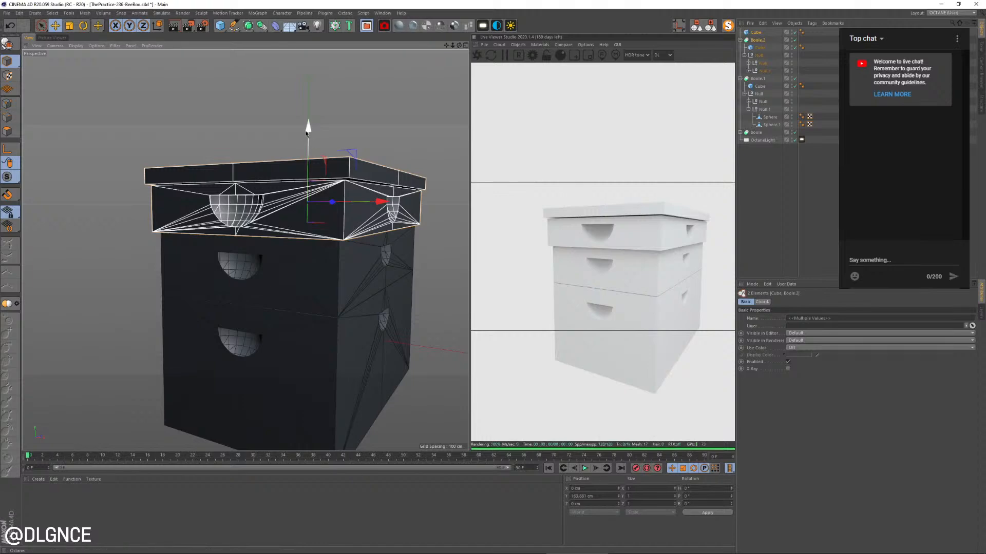
mouse_move(308, 134)
left_mouse_down()
mouse_move(307, 113)
mouse_move(310, 150)
left_mouse_up()
left_click(286, 144)
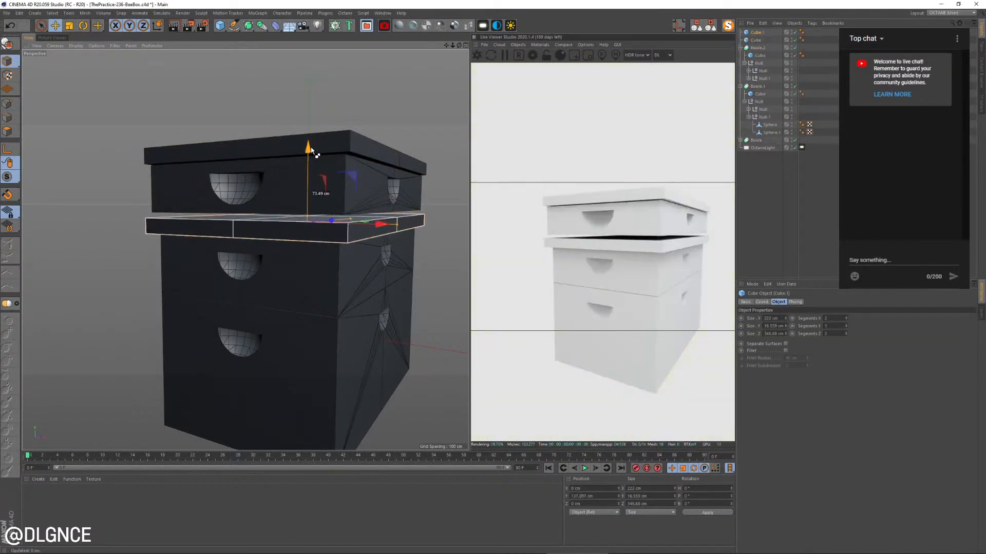
Lower the lid and the top box in the front view so they rest flush on the new trim board
left_click_drag(329, 213, 277, 225, "alt")
scroll(270, 226, "up", 3)
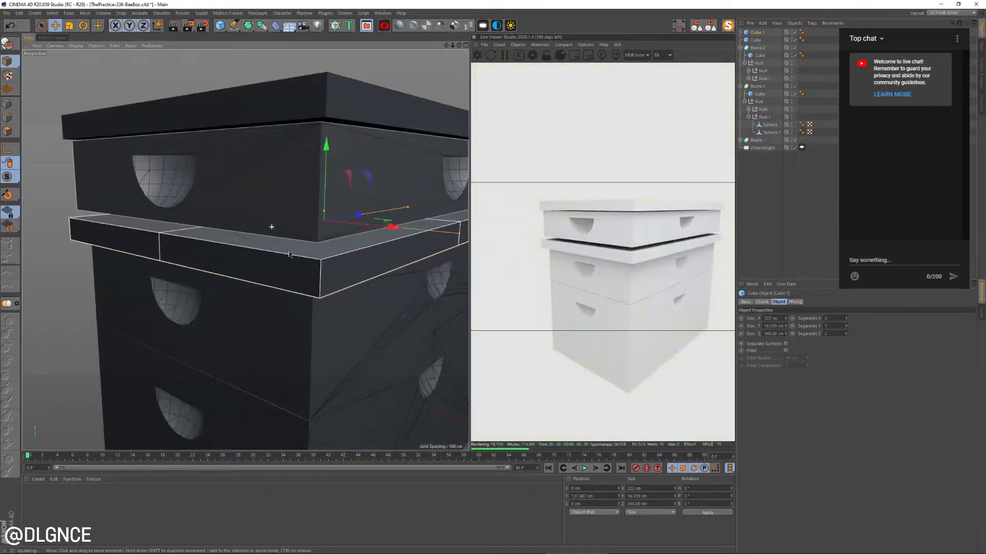
left_click_drag(322, 267, 303, 266, "alt")
middle_click(301, 267)
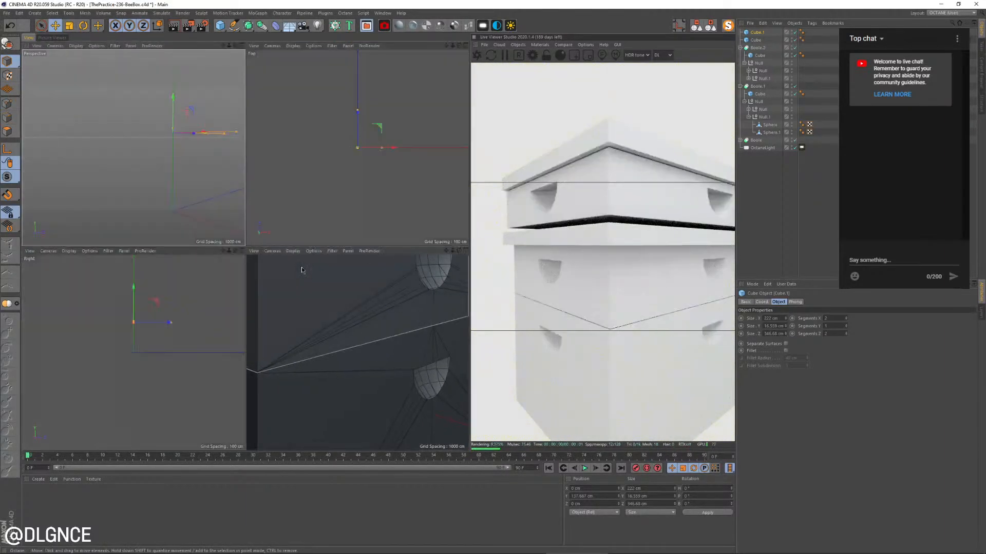
scroll(417, 425, "up", 10)
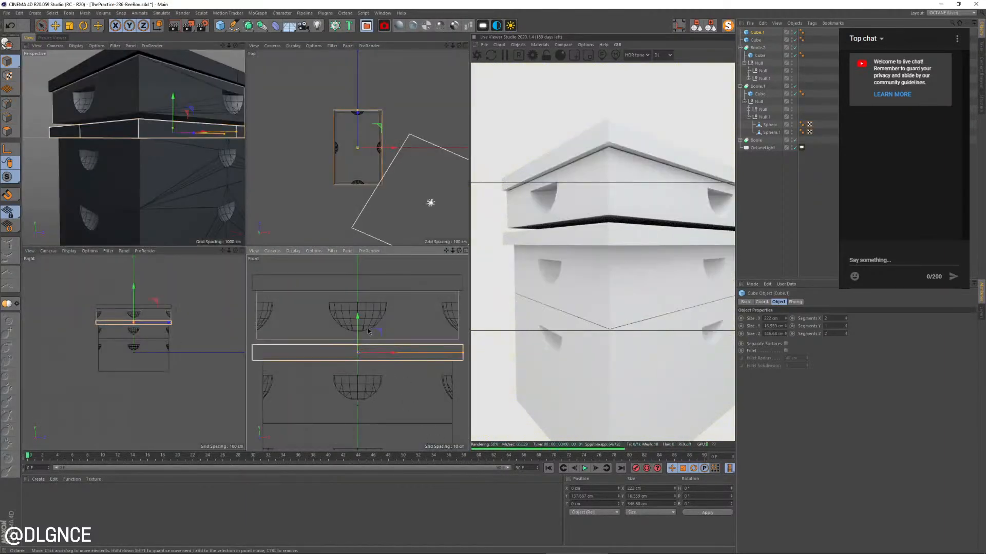
middle_click(355, 358)
left_click_drag(248, 164, 247, 164)
scroll(247, 165, "down", 6)
middle_click_drag(214, 219, 278, 306, "alt")
key("space")
left_click(214, 183)
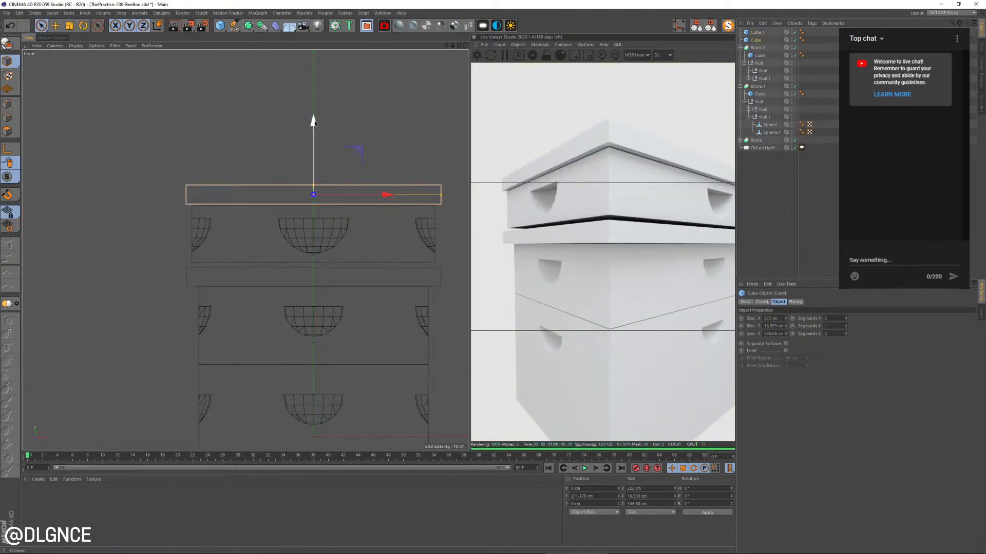
left_click_drag(314, 122, 315, 166)
left_click(242, 213, "shift")
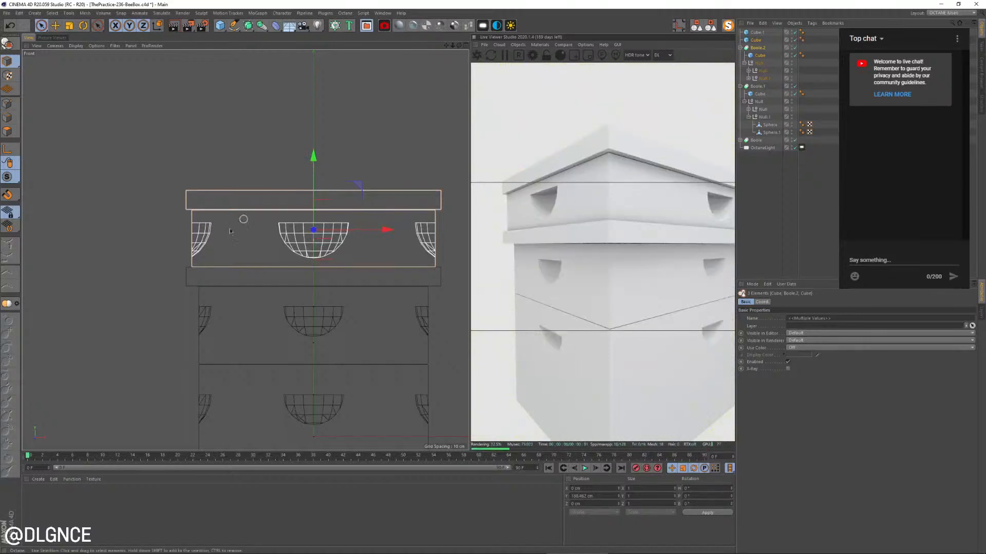
Raise the parts above the bottom box and fit a copy of the trim board beneath the middle box at Y about 71.6 cm
scroll(179, 269, "up", 5)
left_click(191, 265, "shift")
scroll(206, 274, "down", 3)
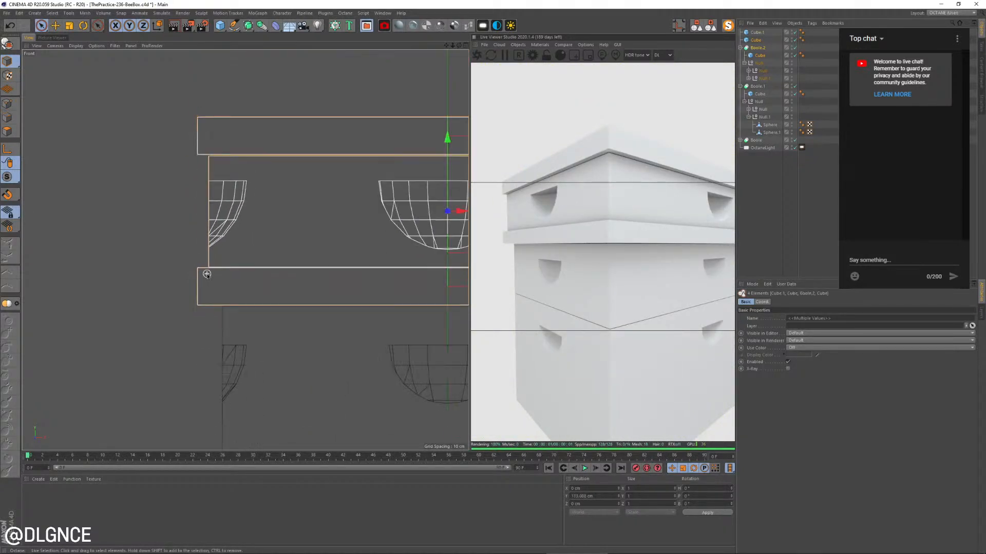
scroll(388, 253, "down", 3)
middle_click_drag(388, 254, 284, 247, "alt")
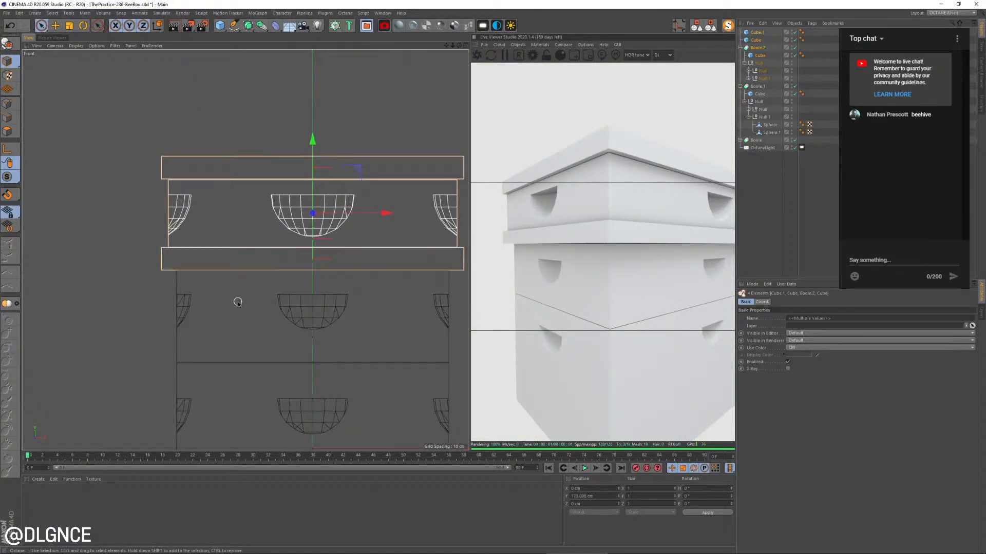
left_click(207, 283, "shift")
left_click(101, 195)
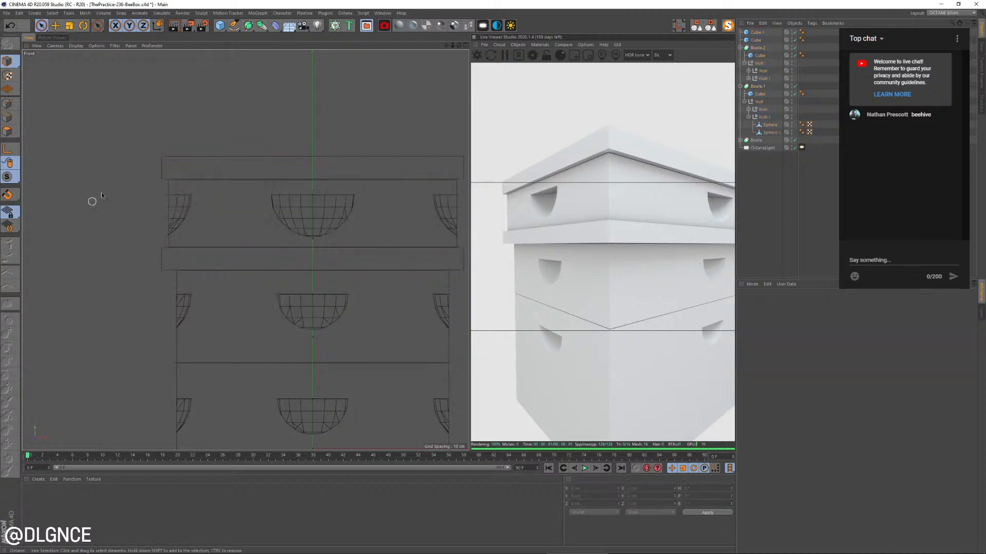
mouse_move(246, 126)
left_mouse_down()
mouse_move(253, 288)
mouse_move(317, 205)
mouse_move(312, 158)
mouse_move(314, 279)
left_mouse_up()
left_click(176, 240)
scroll(303, 383, "up", 5)
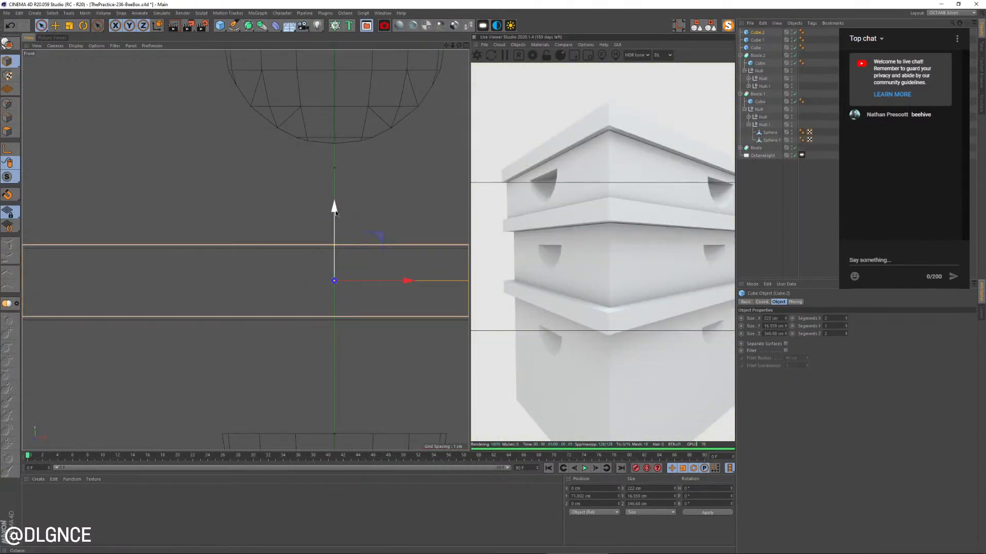
left_click_drag(335, 211, 334, 212)
scroll(290, 134, "down", 8)
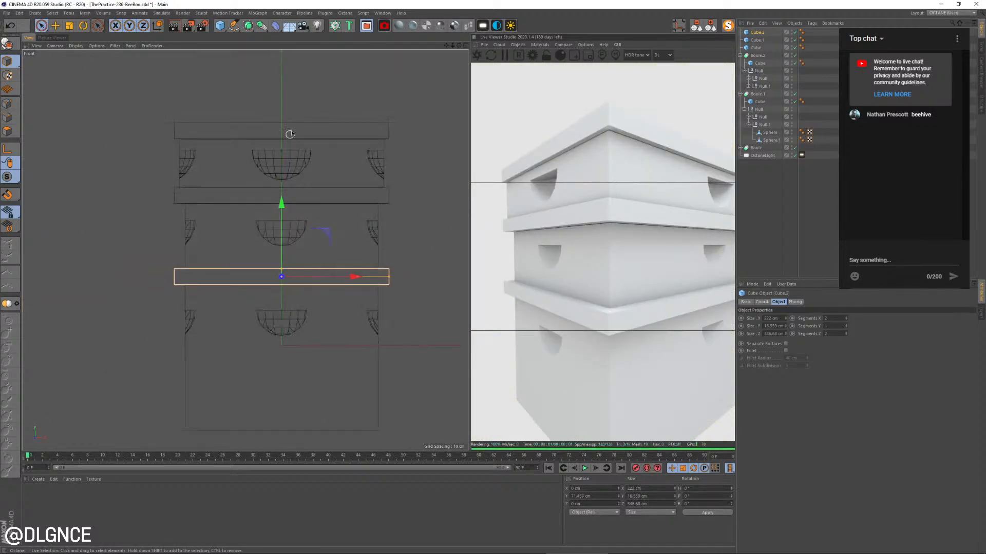
Nudge the lid, upper two boxes and upper trim board vertically so they sit flush on the lower trim board
left_click_drag(308, 114, 271, 234)
scroll(282, 276, "up", 5)
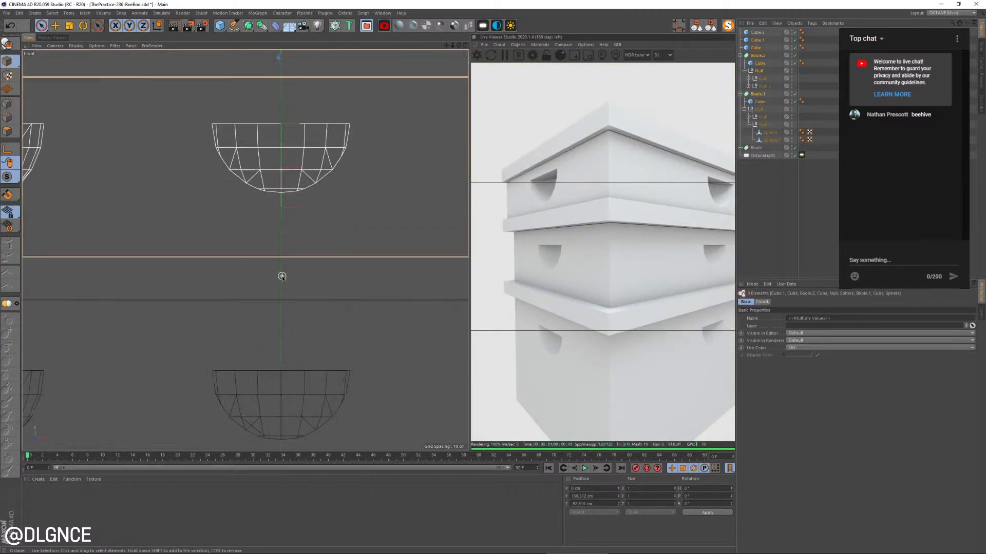
scroll(282, 276, "up", 2)
scroll(280, 241, "down", 2)
middle_click_drag(309, 134, 311, 272, "alt")
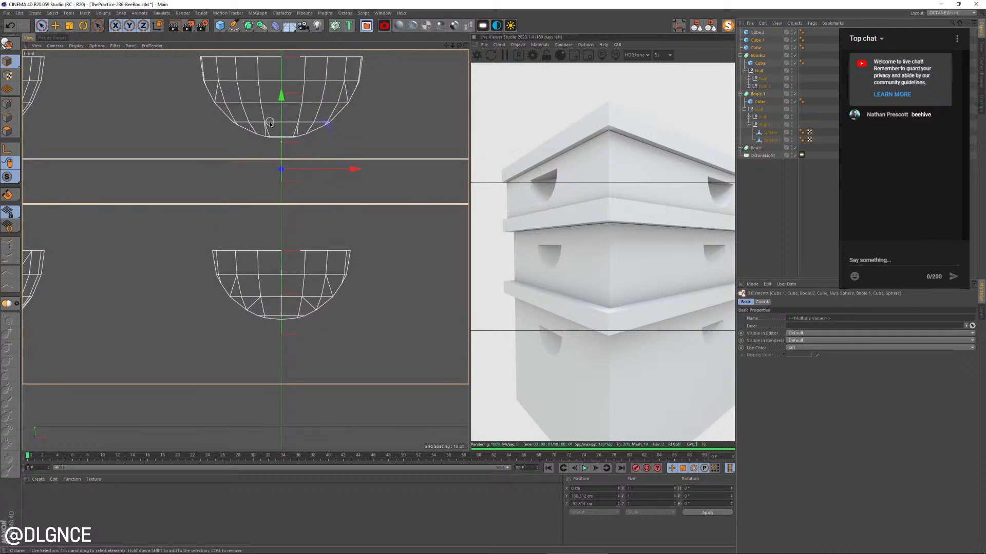
left_click_drag(283, 99, 284, 97)
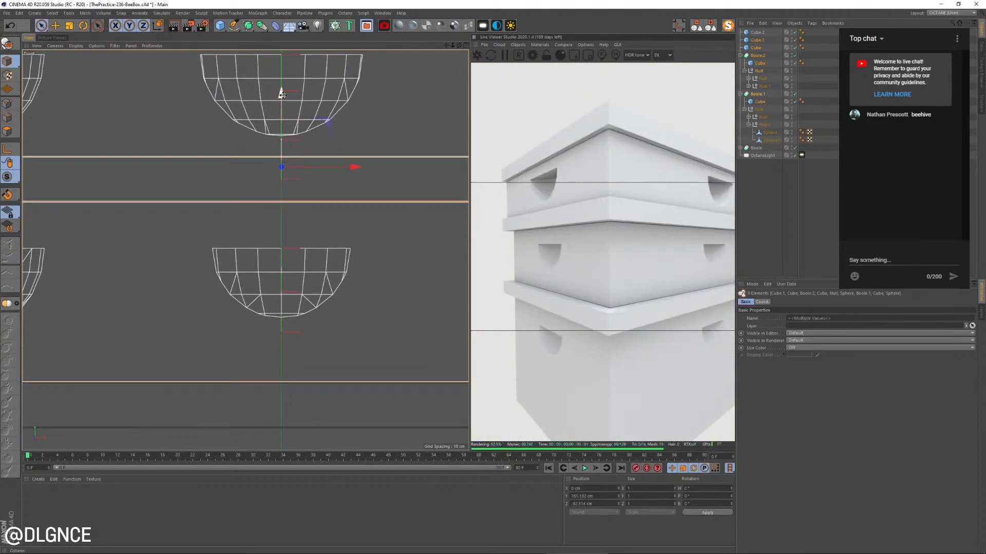
middle_click(283, 97)
middle_click(137, 149)
scroll(224, 200, "down", 4)
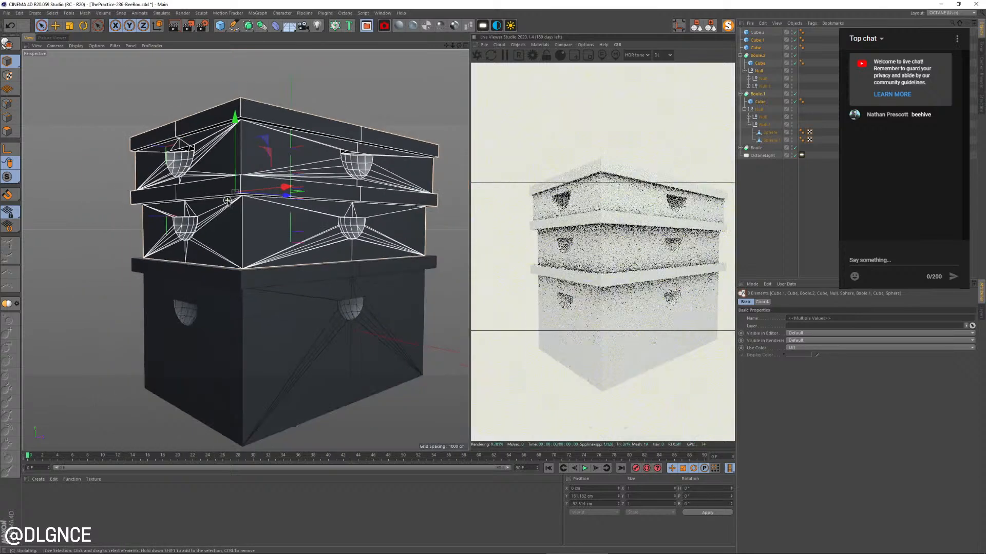
left_click_drag(224, 200, 334, 324, "alt")
left_click(419, 297)
Set the render output height to 1280 pixels for a square 1280 x 1280 image
scroll(419, 297, "down", 4)
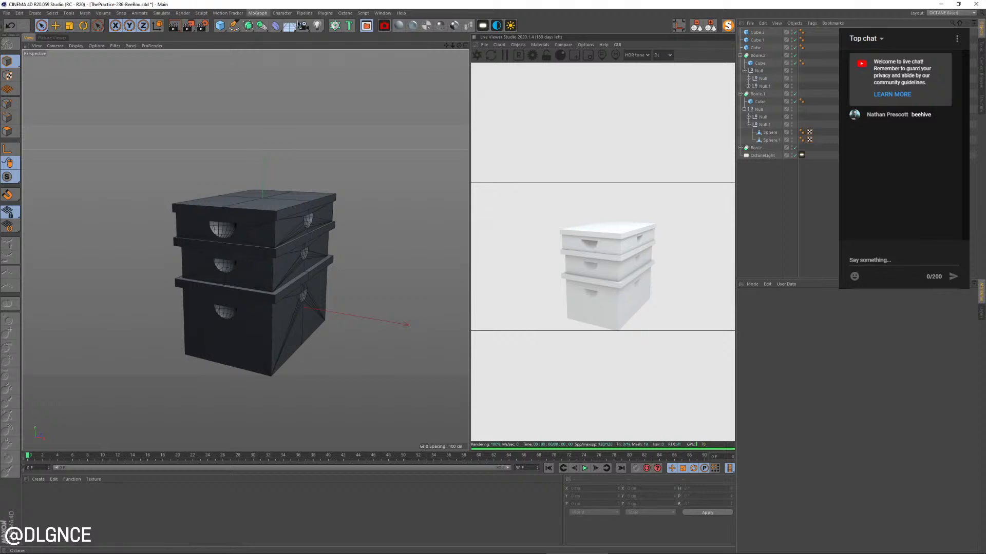
left_click(203, 27)
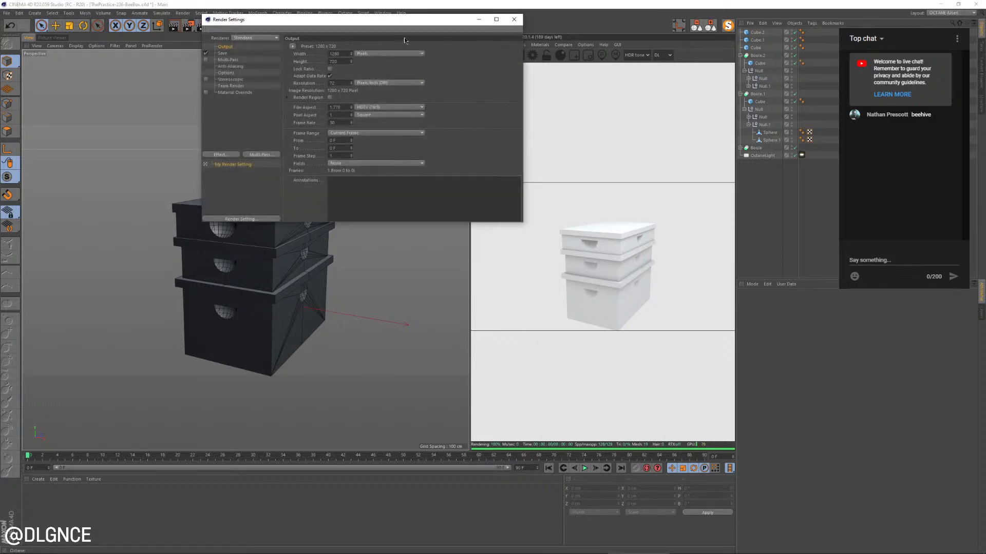
left_click_drag(396, 21, 468, 137)
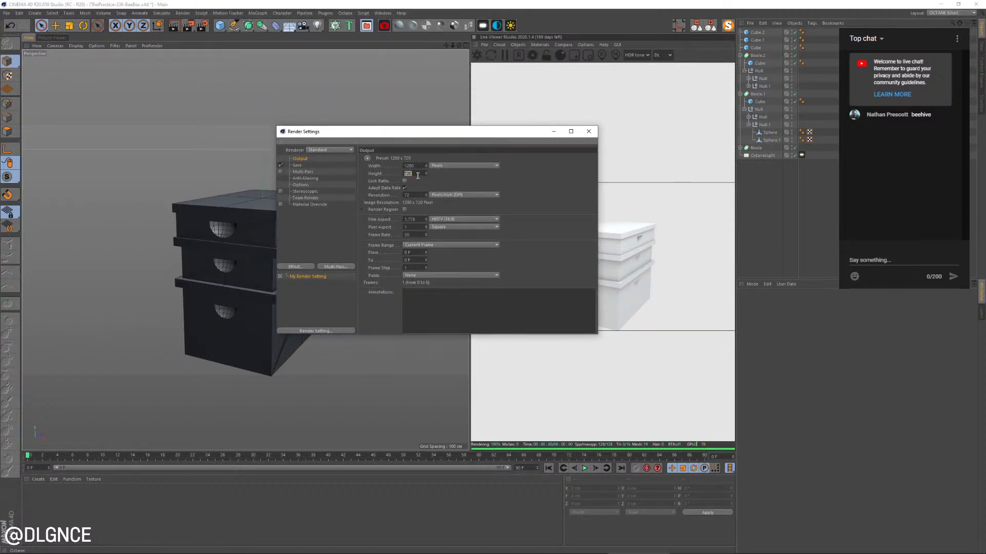
key("Return")
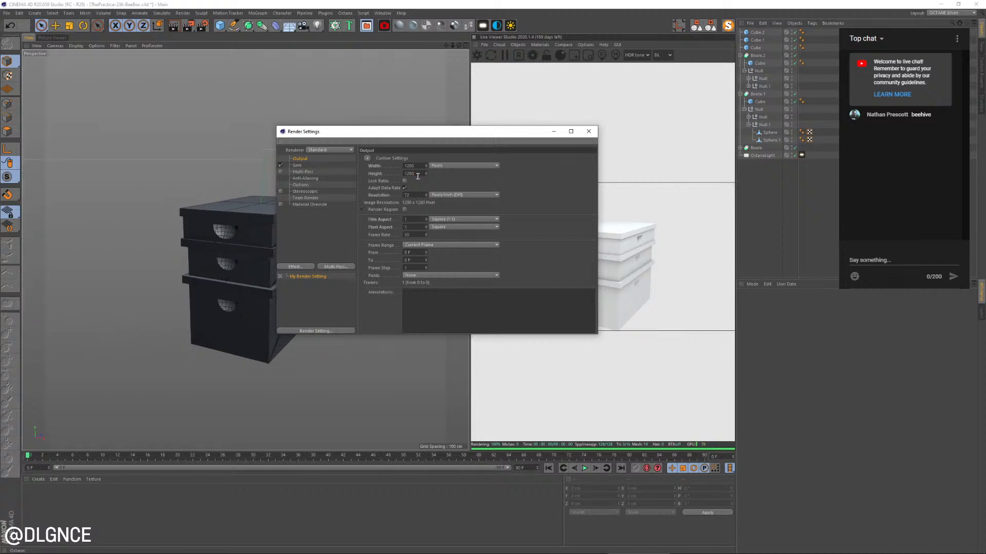
left_click(588, 132)
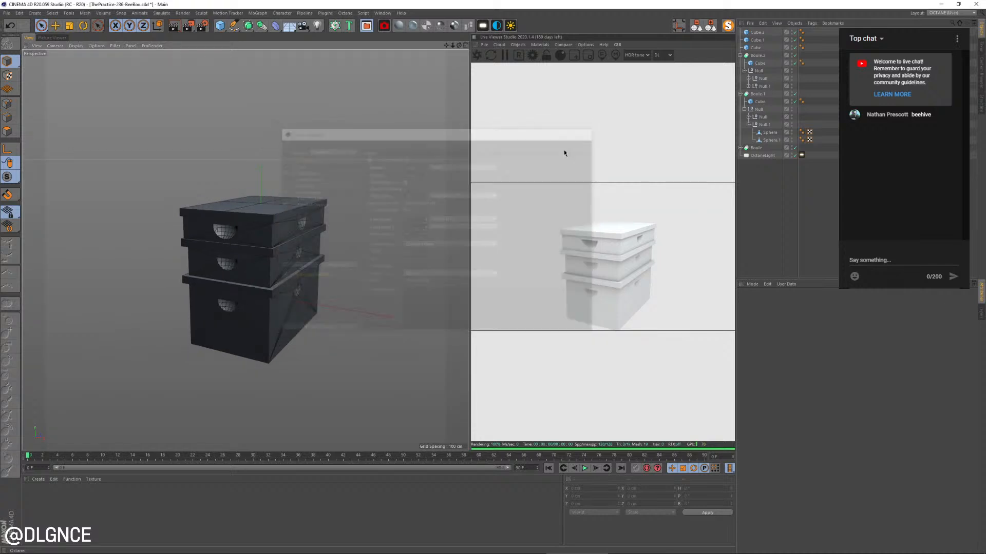
Adjust the depth of the top box's front handle cutout by moving its Boole sphere along Z
left_click_drag(387, 252, 372, 258, "alt")
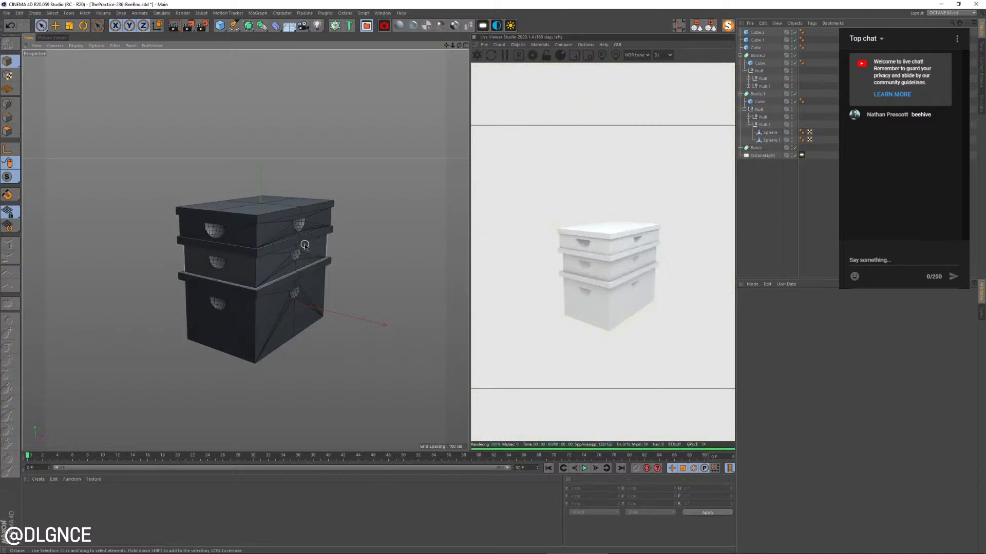
key("e")
left_click(215, 233)
left_click(216, 233)
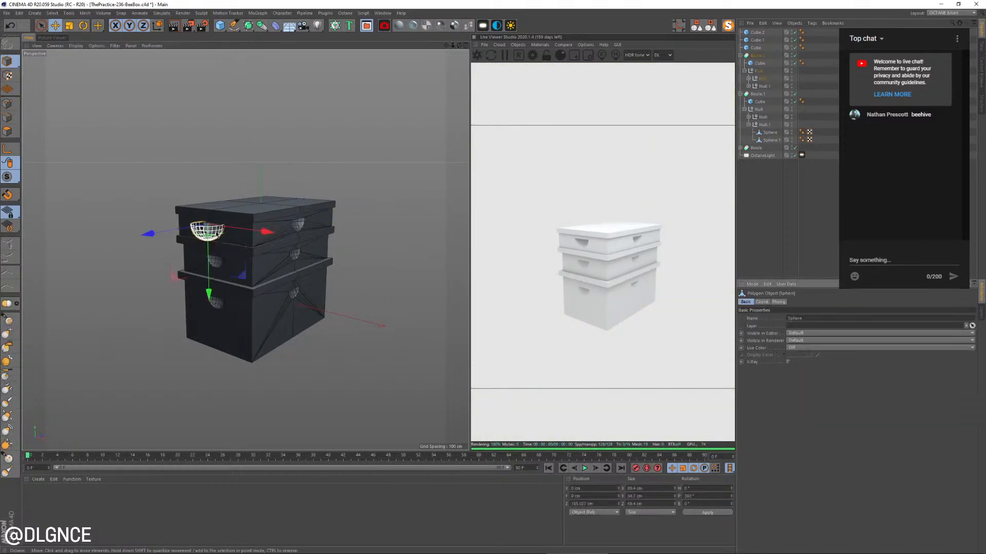
scroll(216, 231, "up", 3)
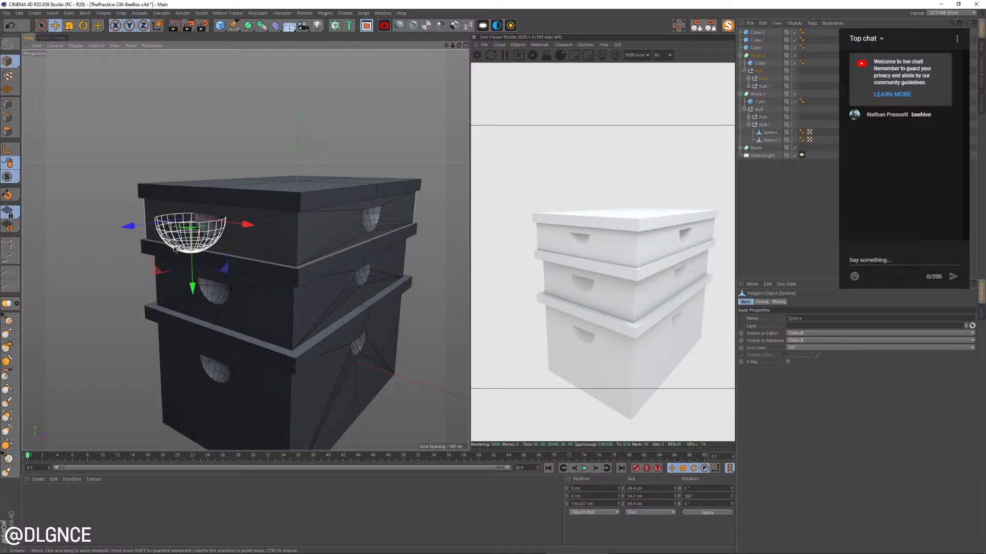
key("ctrl+z")
left_click_drag(174, 250, 233, 262, "alt")
right_click_drag(233, 261, 282, 266, "alt")
left_click_drag(282, 266, 212, 282, "alt")
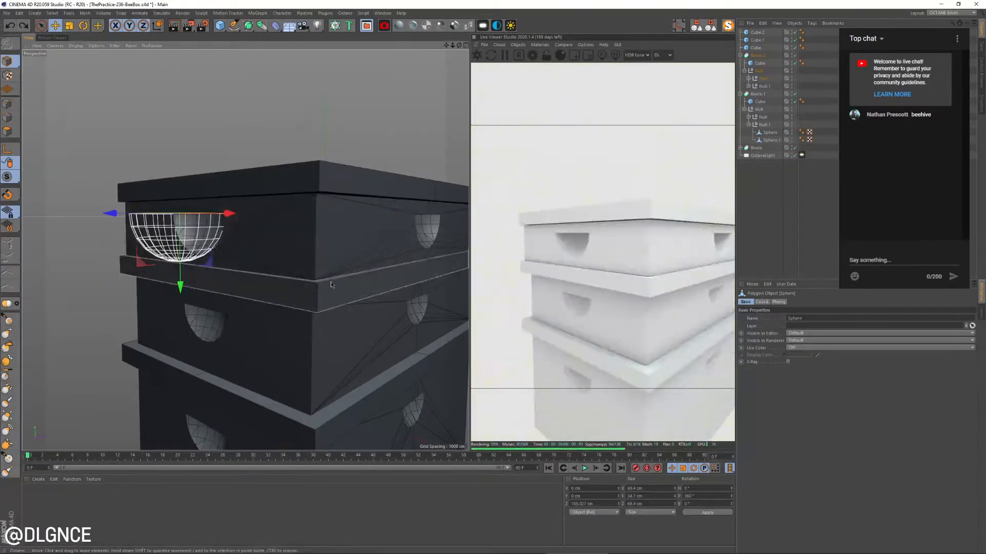
left_click_drag(331, 285, 297, 244, "alt")
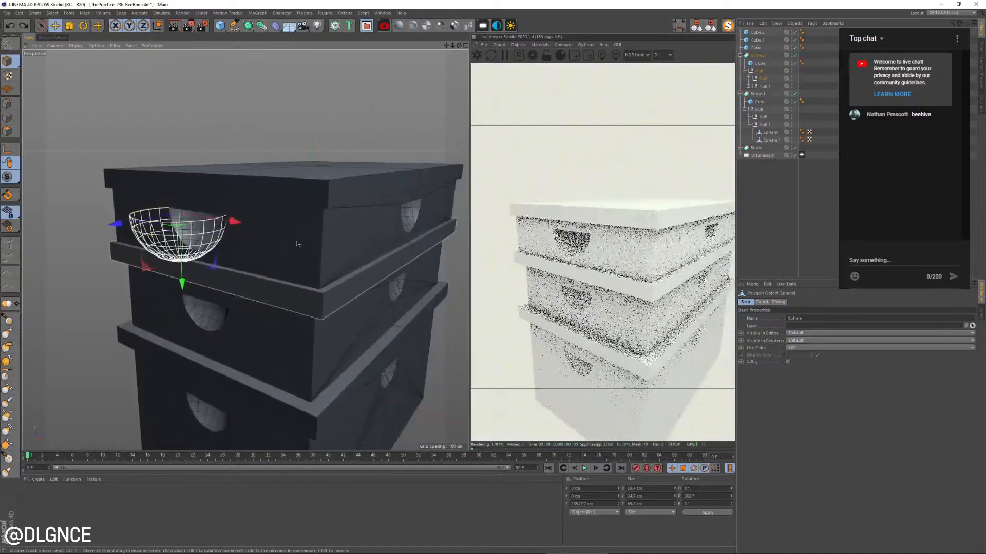
scroll(284, 240, "up", 3)
mouse_move(115, 222)
left_mouse_down()
mouse_move(106, 222)
mouse_move(119, 224)
left_mouse_up()
left_click(231, 123)
Move the Sphere.1 handle cutter on a long side of the top box outward to Z about -127 cm
scroll(243, 286, "down", 8)
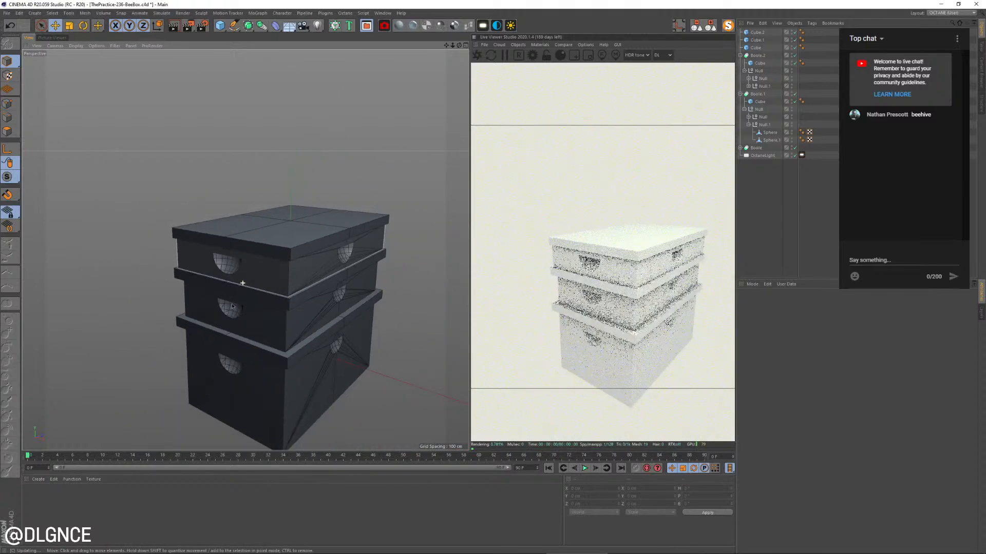
left_click_drag(282, 339, 221, 295, "alt")
scroll(345, 251, "up", 7)
left_click(264, 268)
left_click(264, 268)
scroll(265, 268, "up", 5)
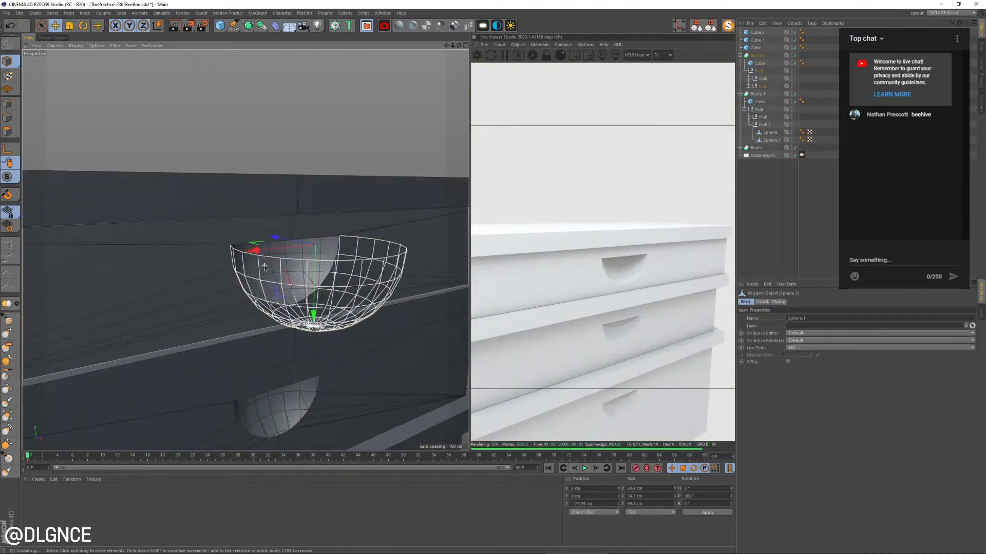
left_click_drag(282, 235, 290, 239)
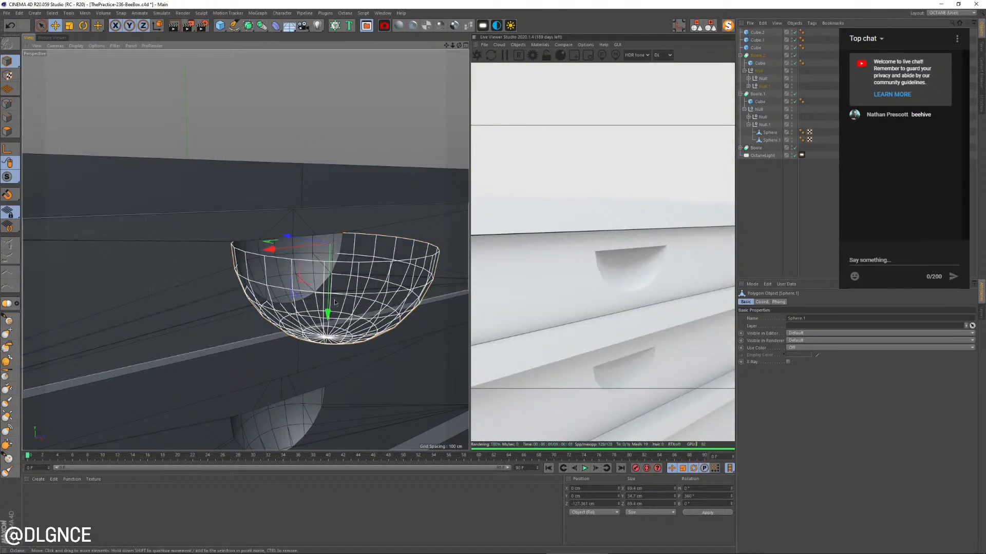
Adjust the depth of the handle cutout on the top box's rear short side by moving its Sphere.1 along Z
left_click_drag(336, 296, 218, 286, "alt")
scroll(221, 285, "down", 5)
left_click_drag(303, 298, 159, 279, "alt")
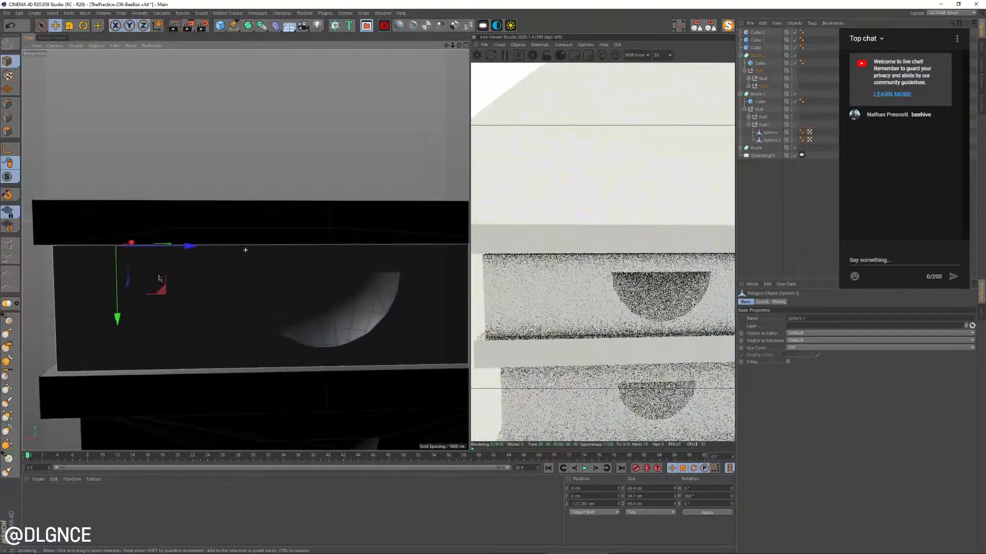
left_click(339, 314)
left_click_drag(340, 314, 379, 326, "alt")
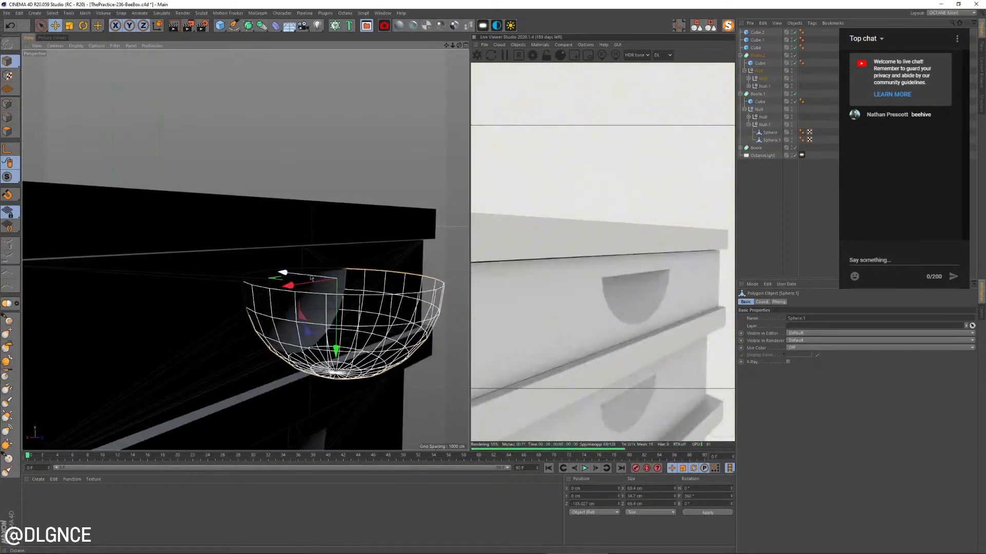
left_click_drag(311, 277, 245, 249)
Move the handle cutter sphere on the top box's remaining long side to Z about 127 cm
middle_click_drag(244, 249, 276, 306, "alt")
scroll(455, 302, "up", 3)
left_click_drag(276, 306, 437, 343, "alt")
left_click(359, 331)
middle_click_drag(437, 342, 365, 323, "alt")
left_click_drag(384, 292, 284, 308)
right_click_drag(284, 308, 205, 301, "alt")
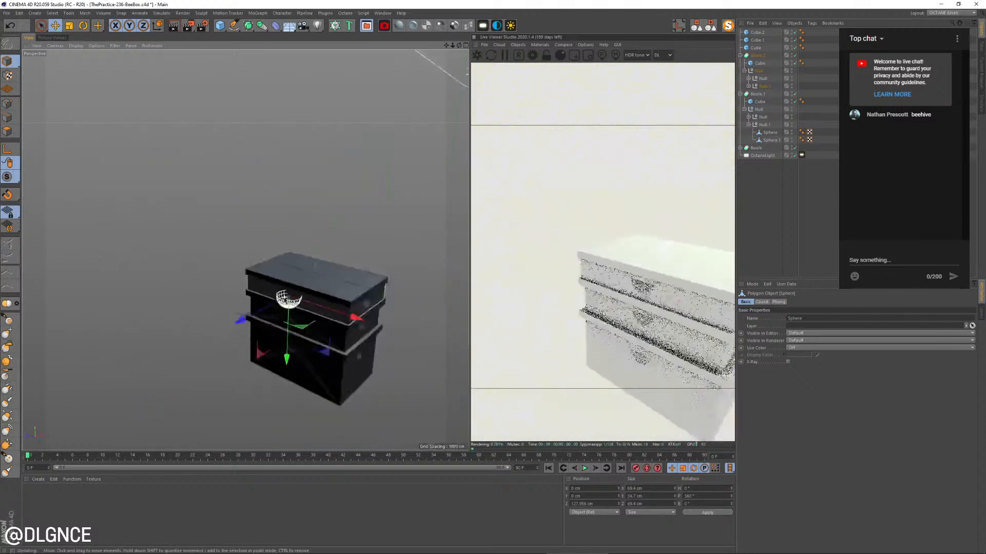
middle_click_drag(352, 377, 290, 352, "alt")
left_click_drag(360, 367, 292, 353, "alt")
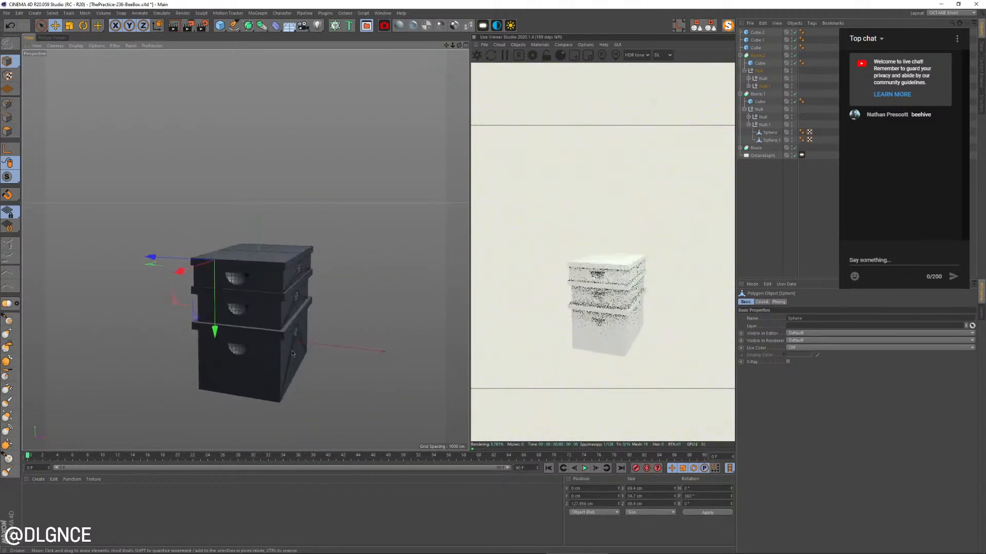
middle_click_drag(292, 353, 320, 313, "alt")
left_click_drag(354, 313, 318, 328, "alt")
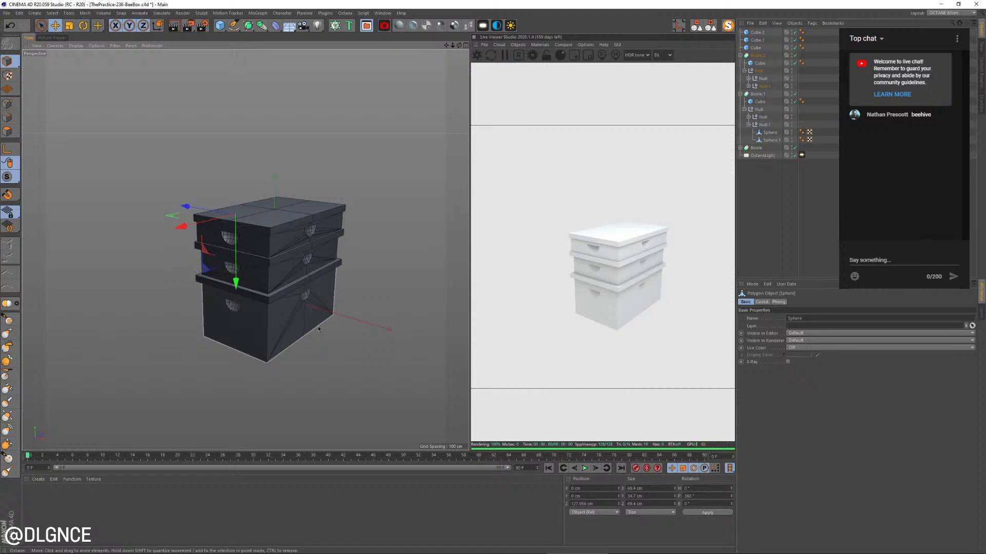
scroll(310, 331, "down", 1)
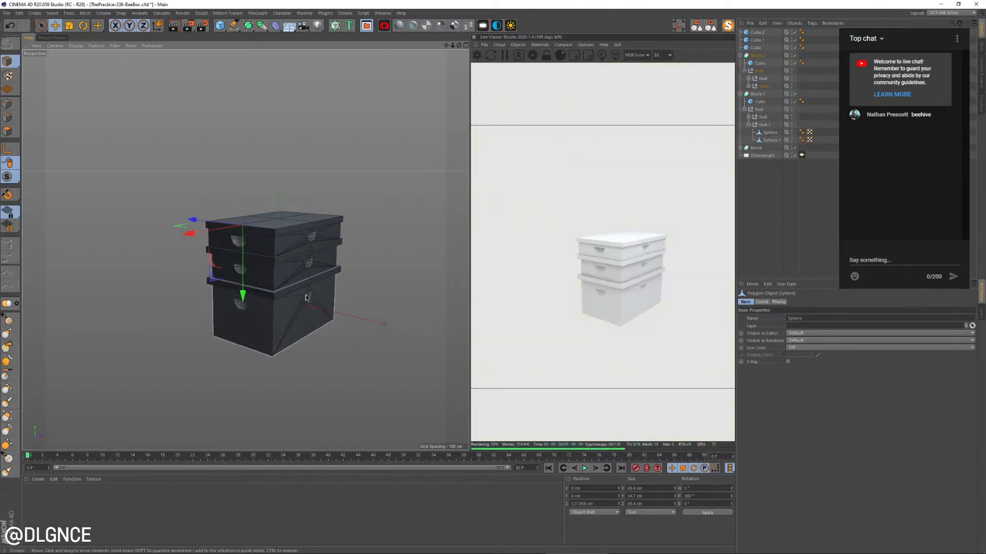
Draw an L-shaped Pen spline in the Right view, with a floor line under the boxes and a tall wall line beside them
left_click_drag(307, 327, 296, 311, "alt")
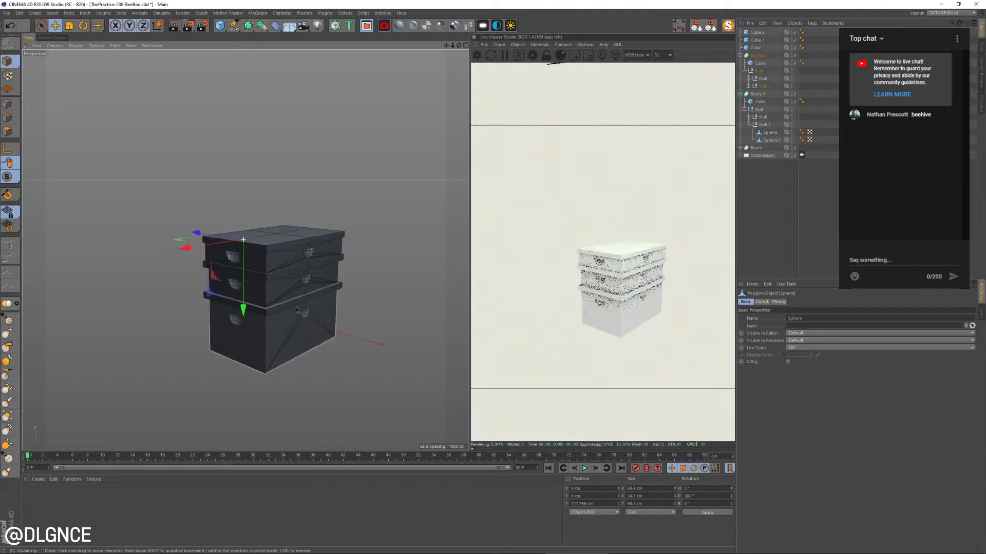
left_click(234, 27)
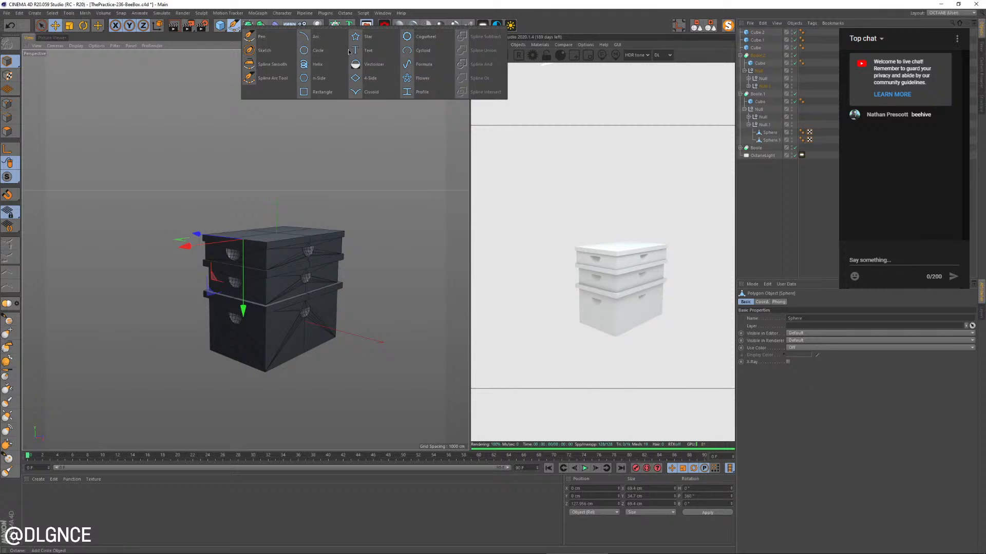
left_click(274, 36)
middle_click(261, 126)
scroll(272, 176, "down", 2)
scroll(136, 370, "down", 2)
scroll(135, 370, "down", 3)
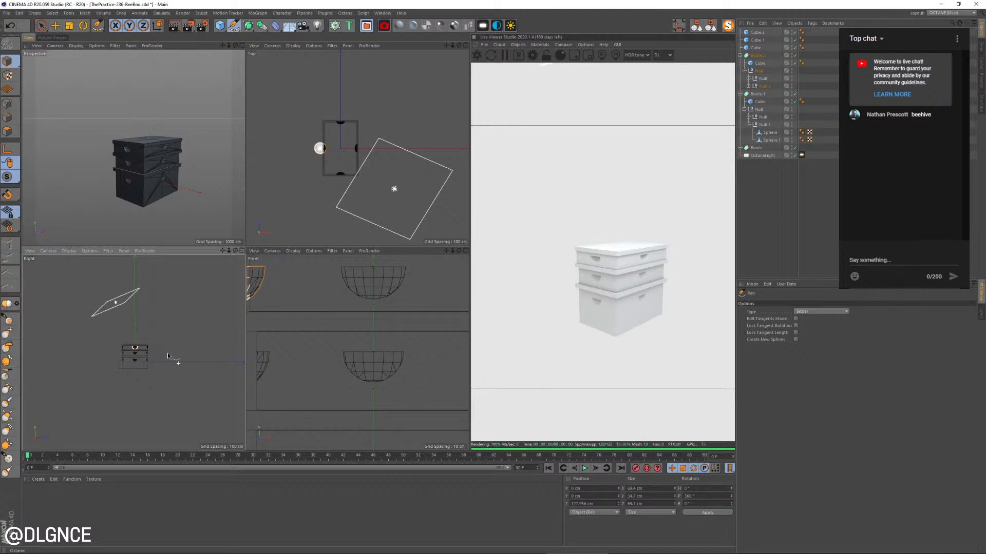
left_click(65, 376)
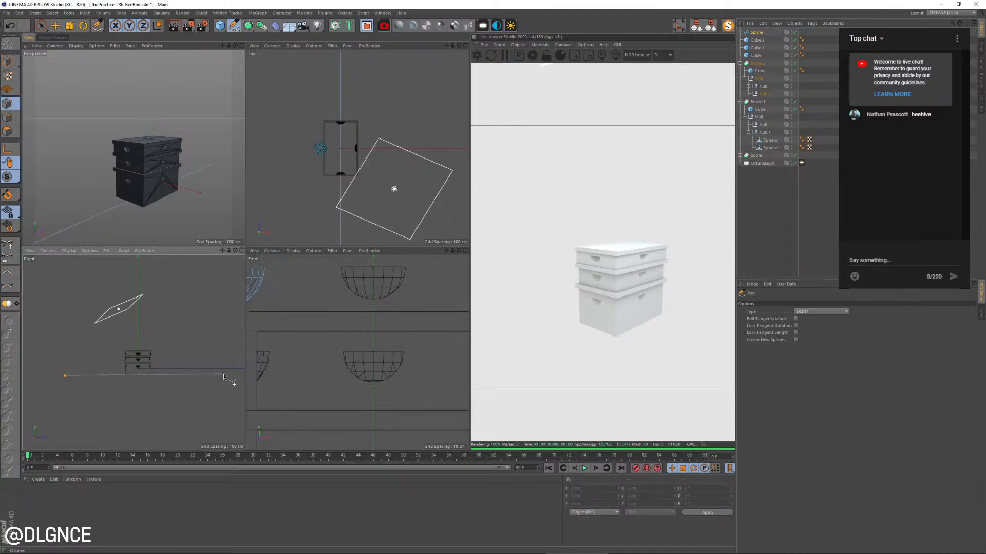
left_click(228, 260)
Straighten the spline's wall line by scaling its two points together along Z
key("space")
middle_click_drag(203, 290, 197, 303, "alt")
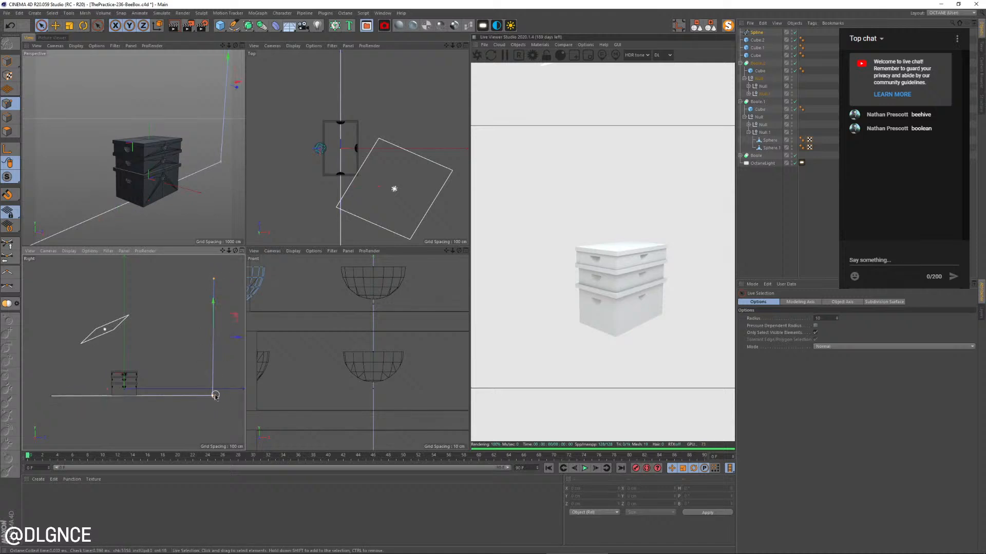
key("t")
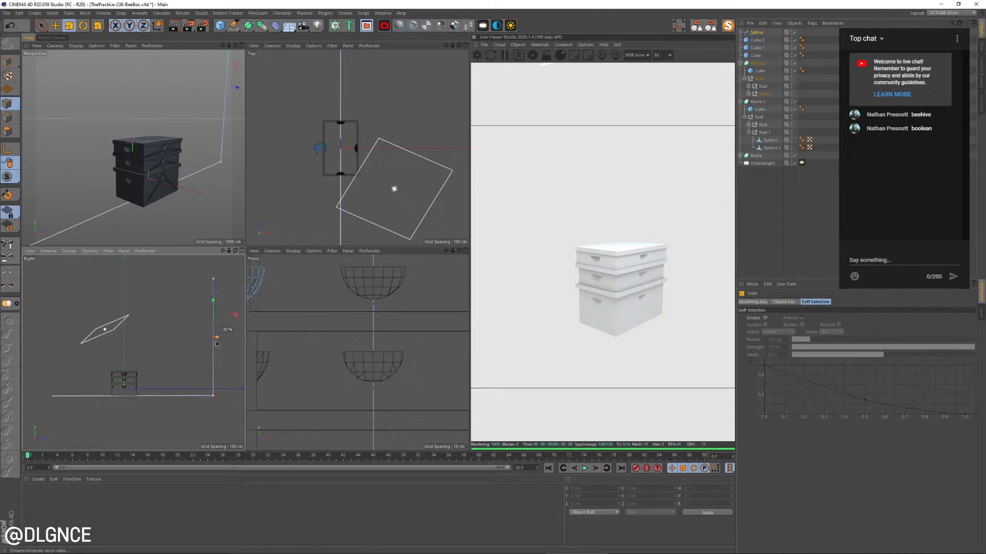
Flatten the spline's floor line by scaling its points together along Y, and lower it to Y about -100 cm
left_click_drag(167, 401, 24, 423)
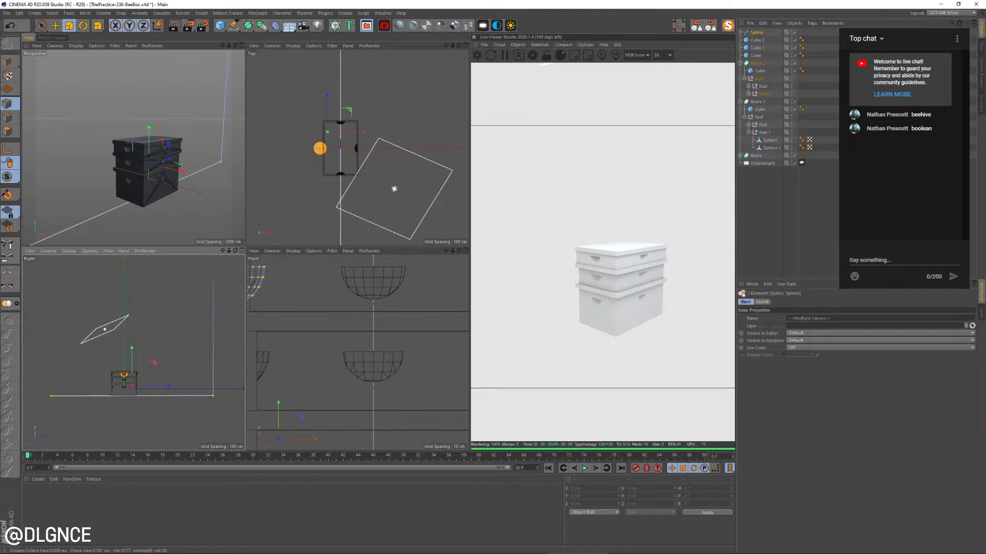
left_click(762, 196)
left_click(756, 33)
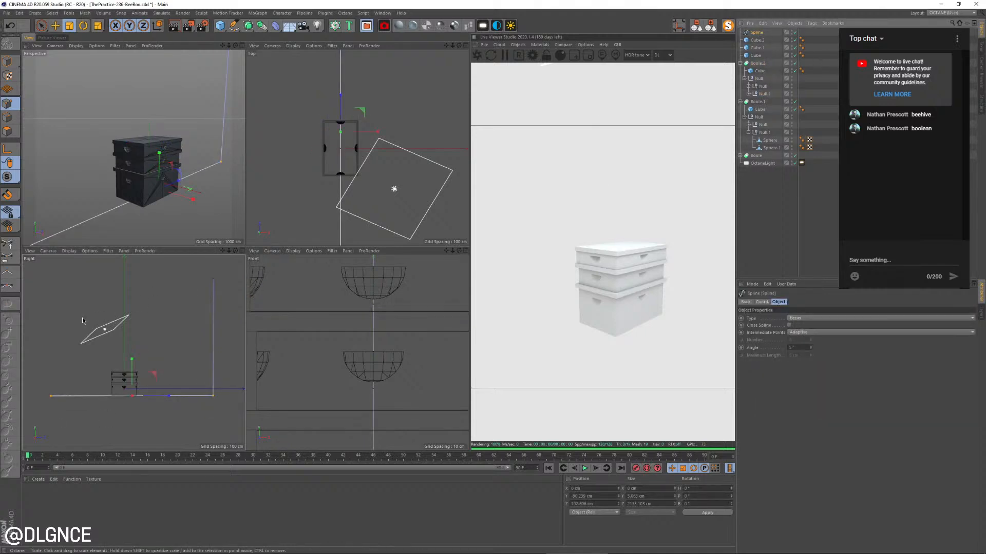
left_click_drag(132, 363, 132, 395)
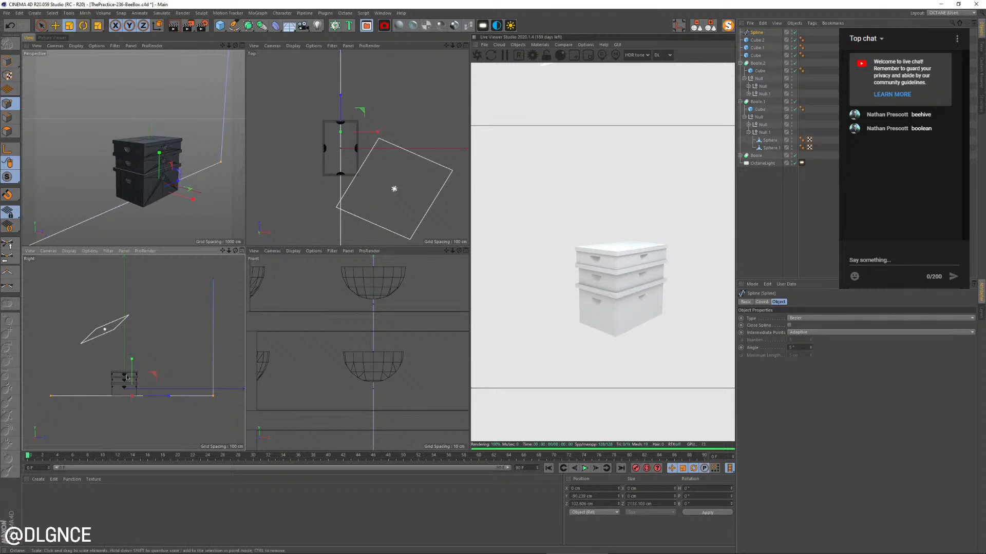
key("e")
left_click_drag(132, 361, 131, 362)
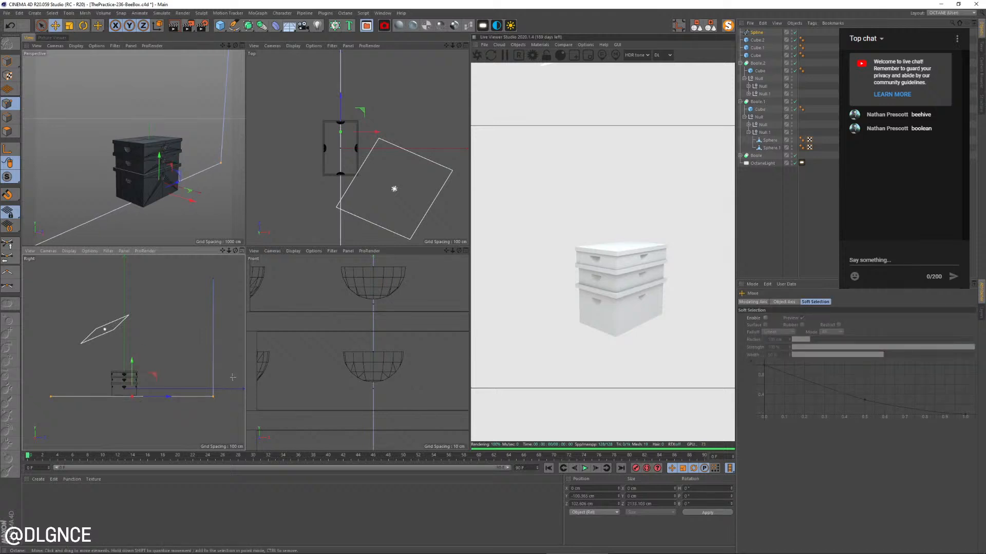
Chamfer the spline's corner point between floor and wall into a curve with a radius of about 700 cm
left_click(213, 396)
right_click(178, 319)
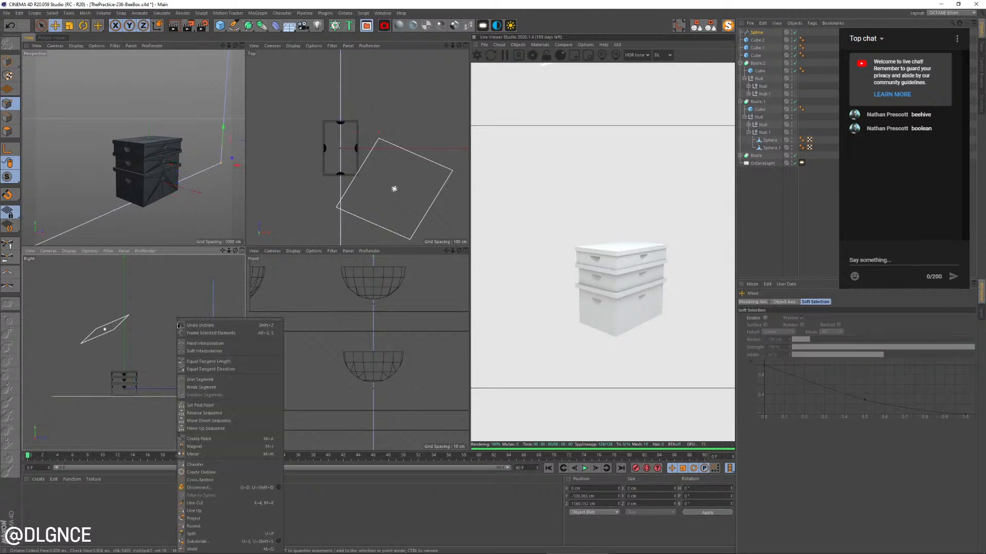
left_click(205, 464)
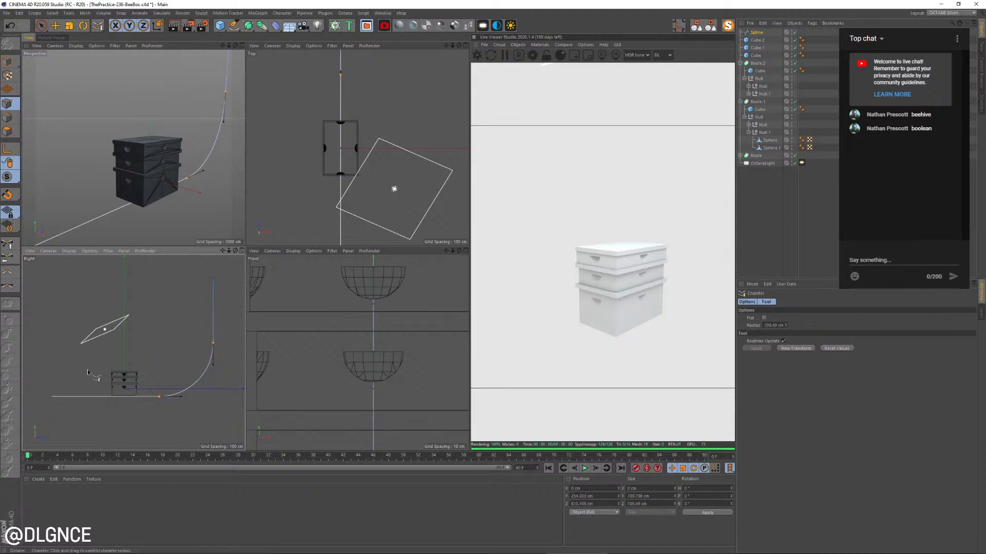
Put the spline in an Extrude object with a movement of 1000 cm in X and 0 cm in Z
left_click(10, 63)
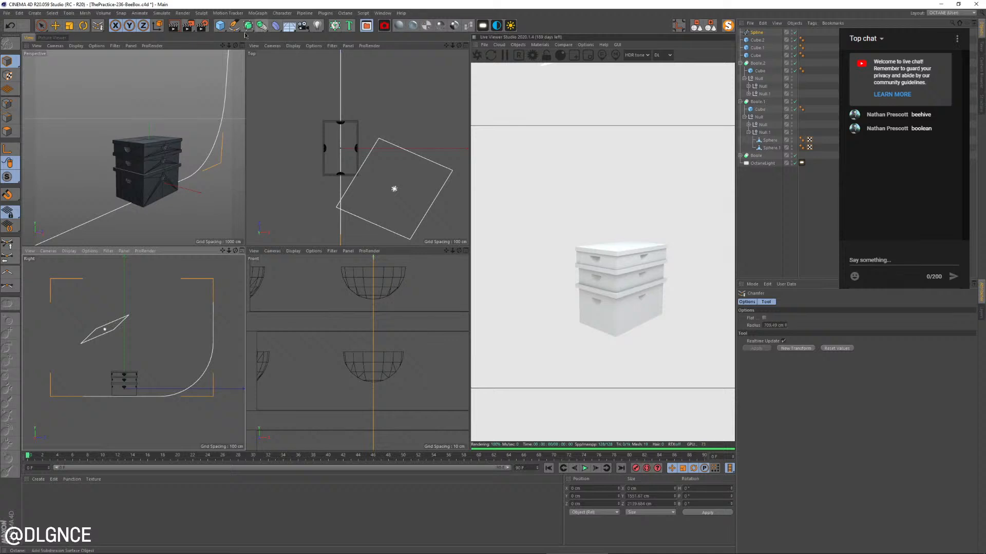
left_click_drag(251, 32, 343, 39, "alt")
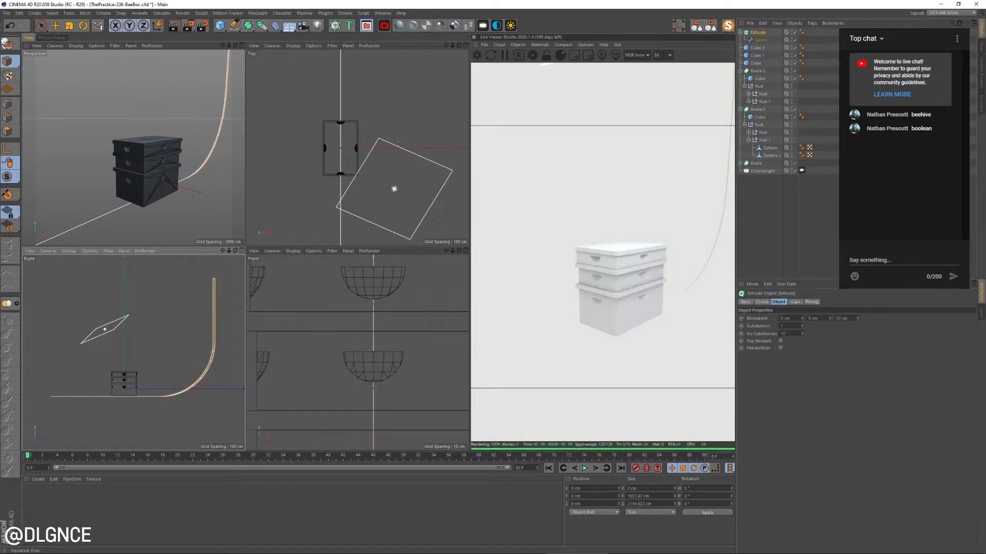
left_click_drag(833, 320, 802, 311)
key("ctrl+z")
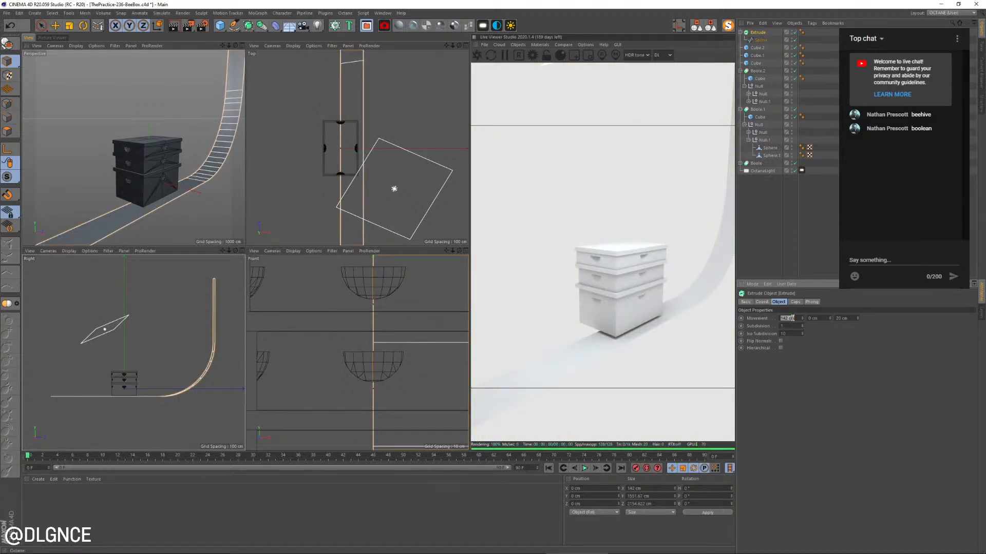
key("Return")
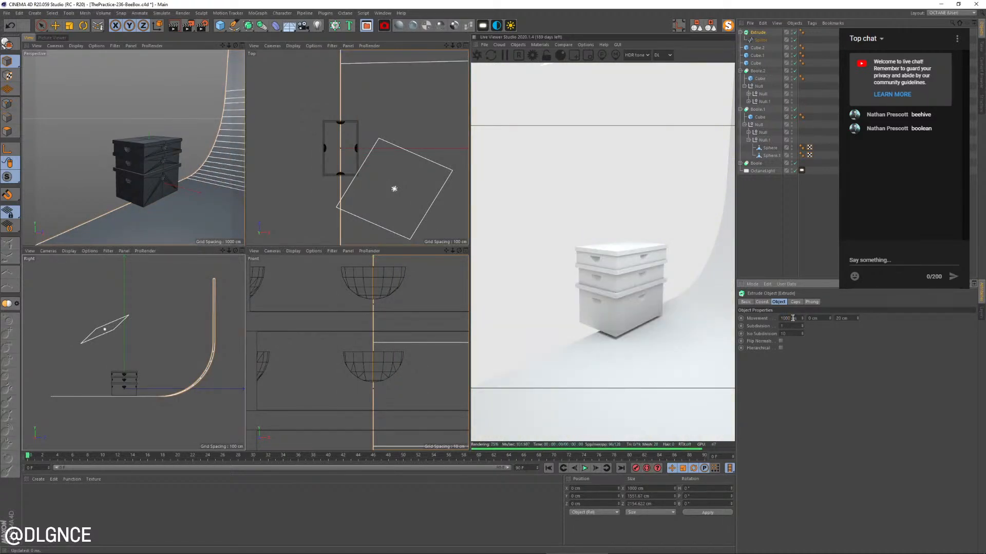
type("0")
key("Return")
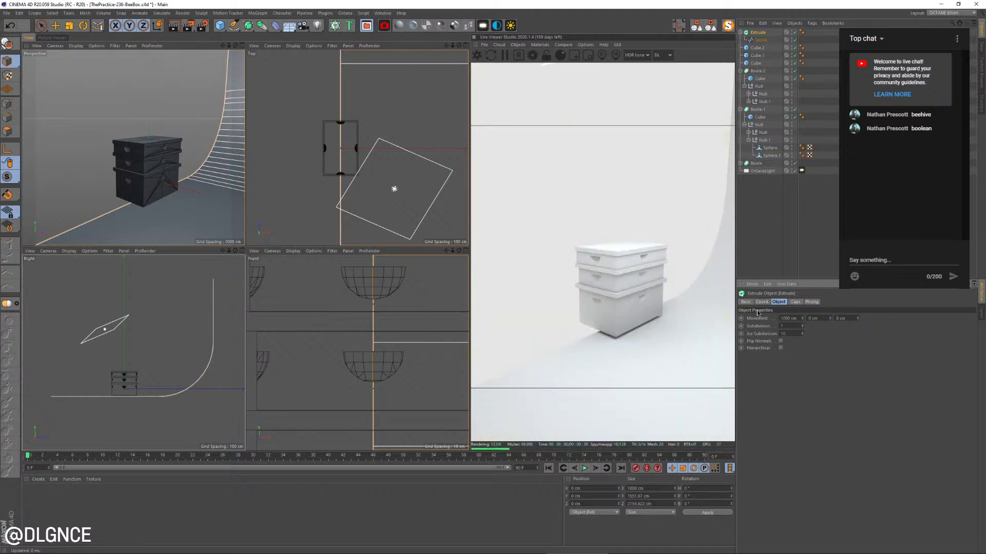
Set the backdrop extrusion's X movement to 4000 cm and shift it along negative X to extend on both sides of the boxes
scroll(340, 155, "down", 4)
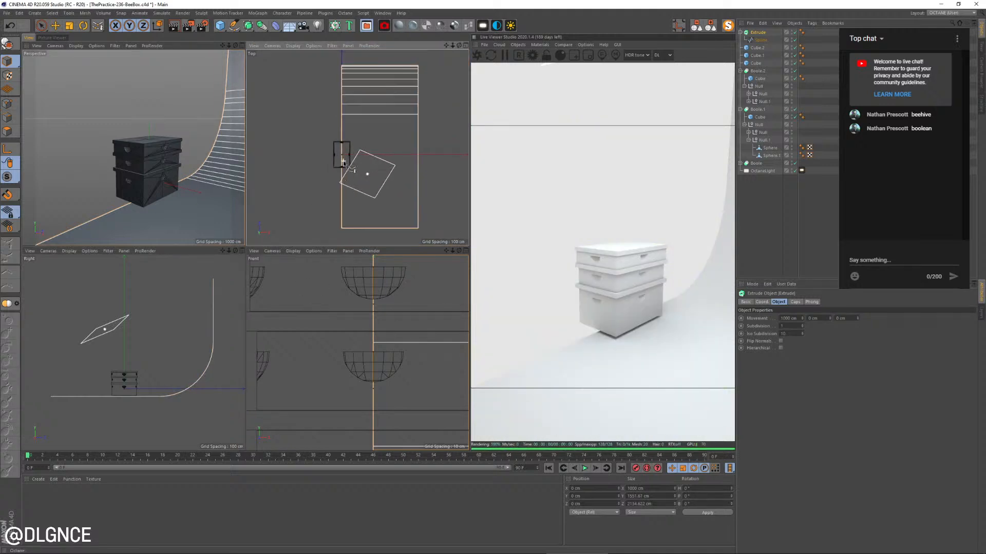
left_click(780, 319)
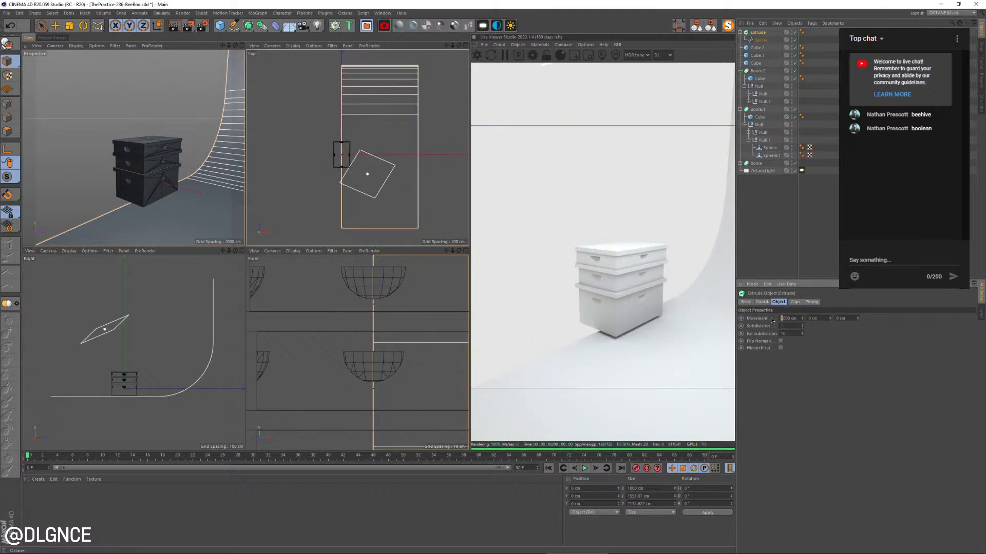
type("4")
key("Return")
key("e")
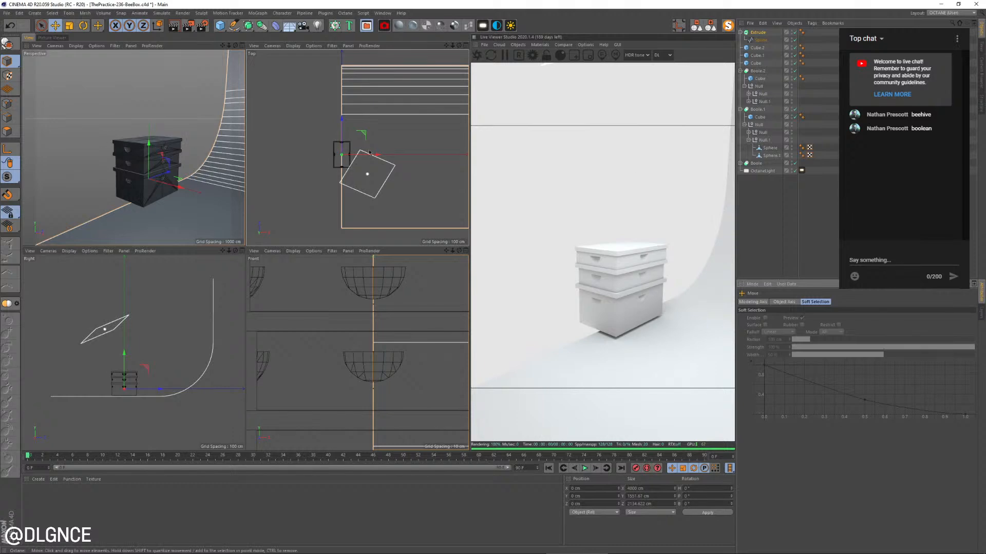
left_click_drag(369, 152, 220, 168)
Rotate the backdrop's heading to about 28° so its wall stands behind the boxes in the perspective view
key("r")
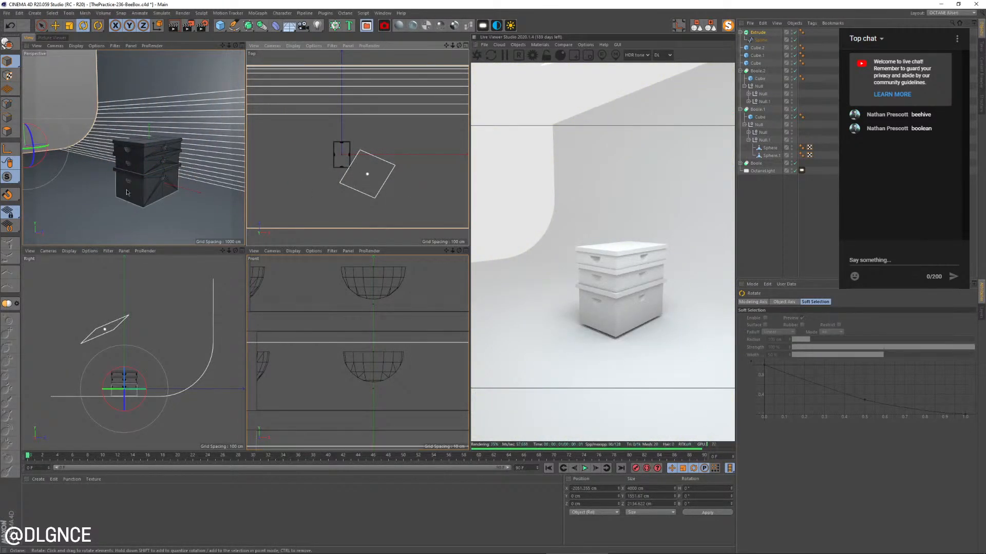
left_click_drag(39, 148, 201, 143)
key("e")
scroll(403, 150, "down", 4)
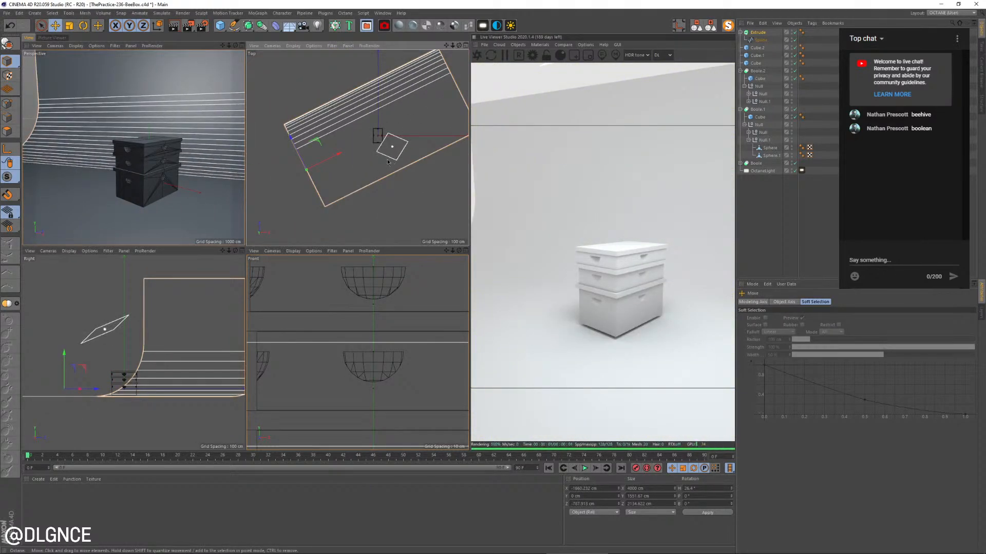
Scale the backdrop up uniformly to about 5284 cm wide and reposition it to surround the boxes in the Top view
key("t")
left_click_drag(389, 165, 414, 176)
key("e")
left_click_drag(307, 147, 266, 172)
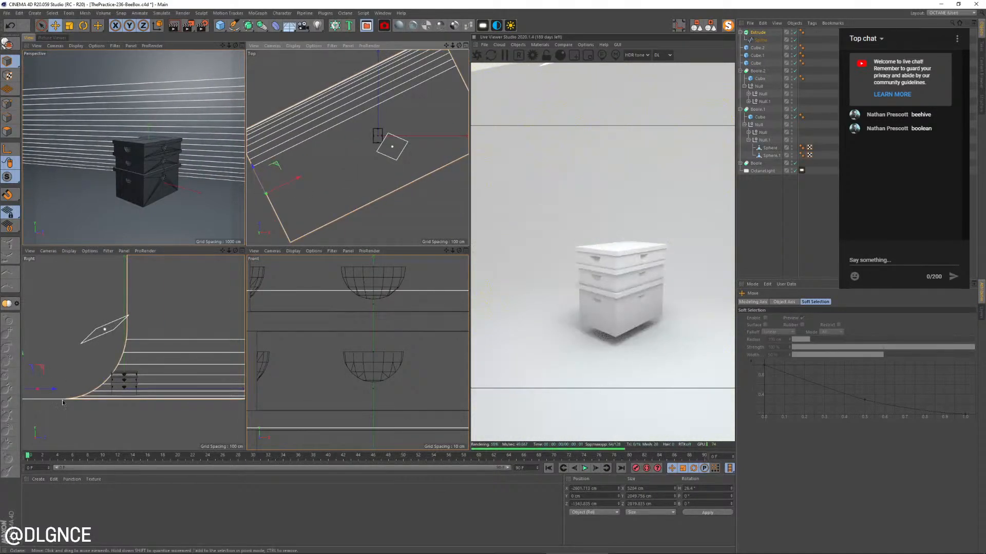
Raise the backdrop to Y about 40 cm so its floor meets the underside of the bottom box
scroll(63, 403, "up", 4)
left_click_drag(115, 348, 112, 338)
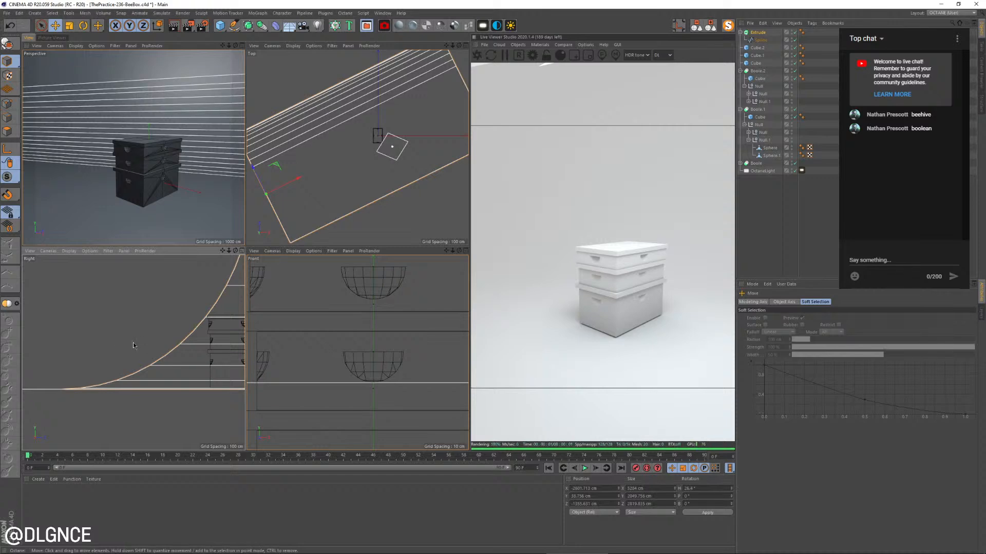
left_click_drag(133, 343, 134, 342)
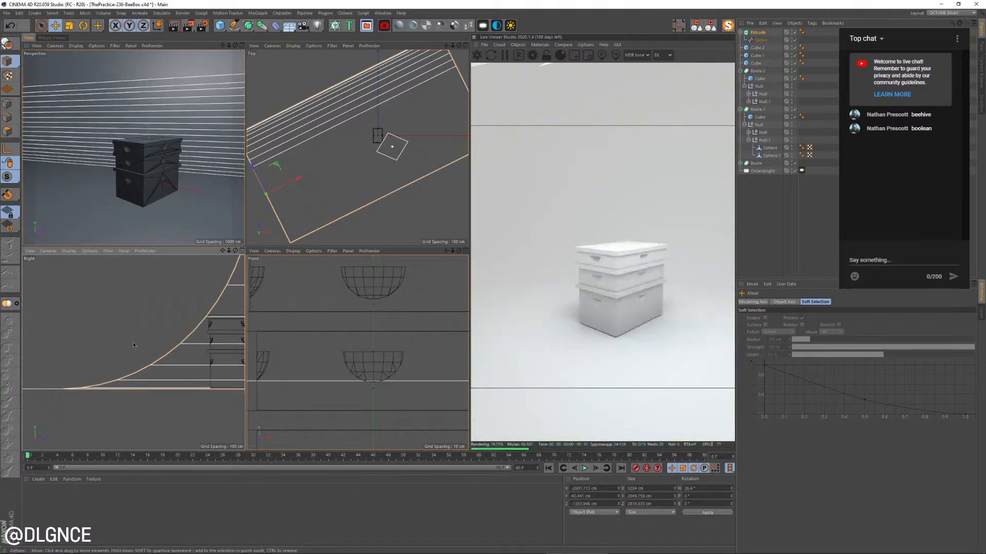
Create an Octane diffuse material and apply it to the backdrop
left_click_drag(139, 218, 155, 168, "alt")
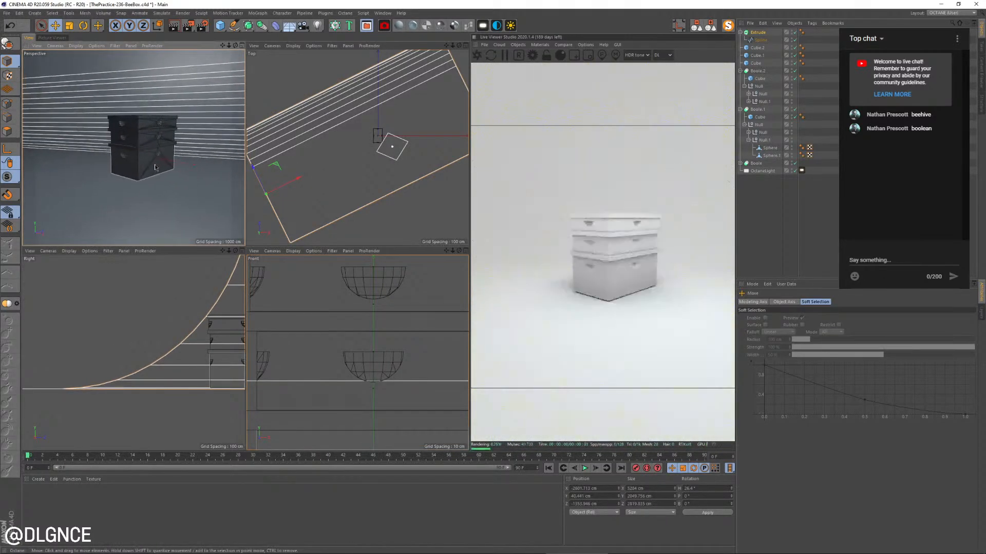
left_click(145, 181)
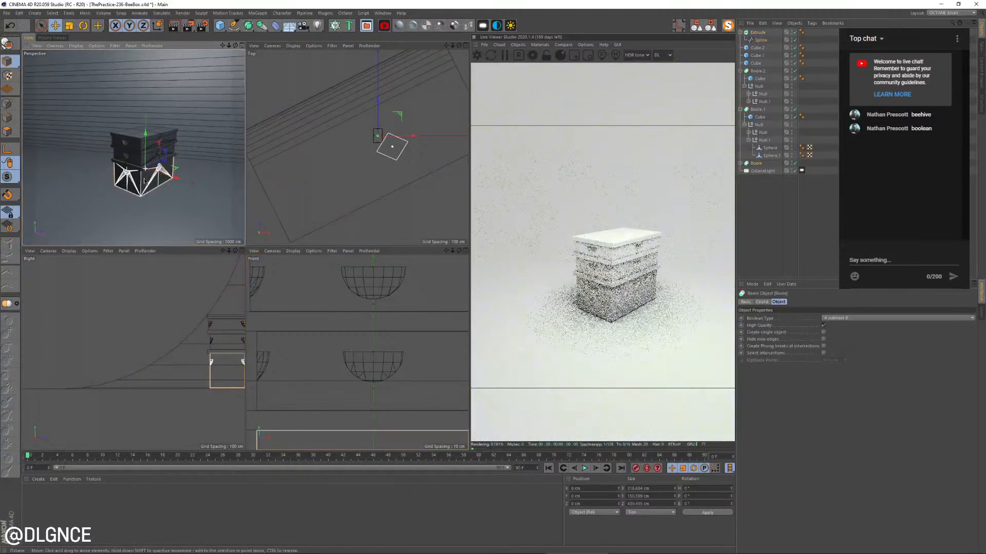
left_click_drag(145, 181, 159, 182, "alt")
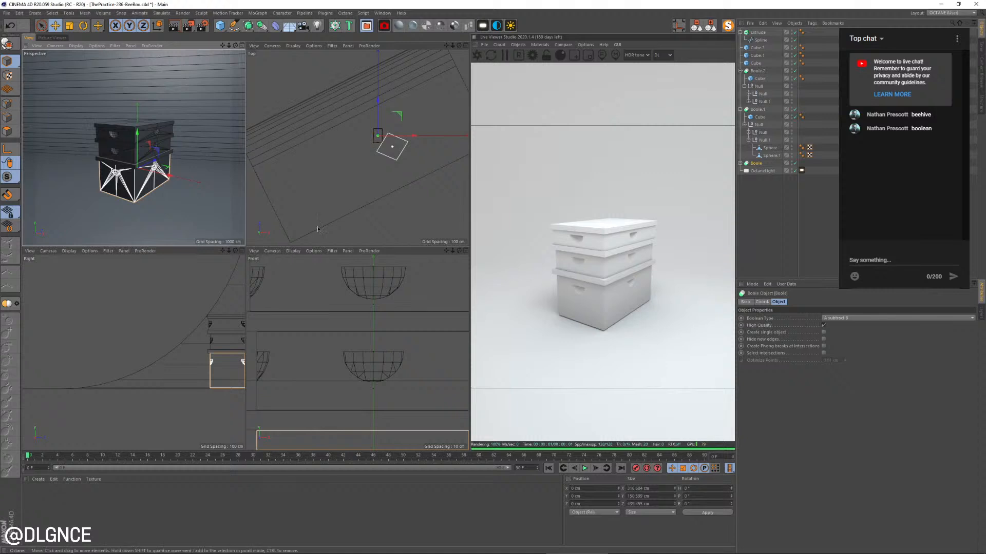
middle_click(158, 134)
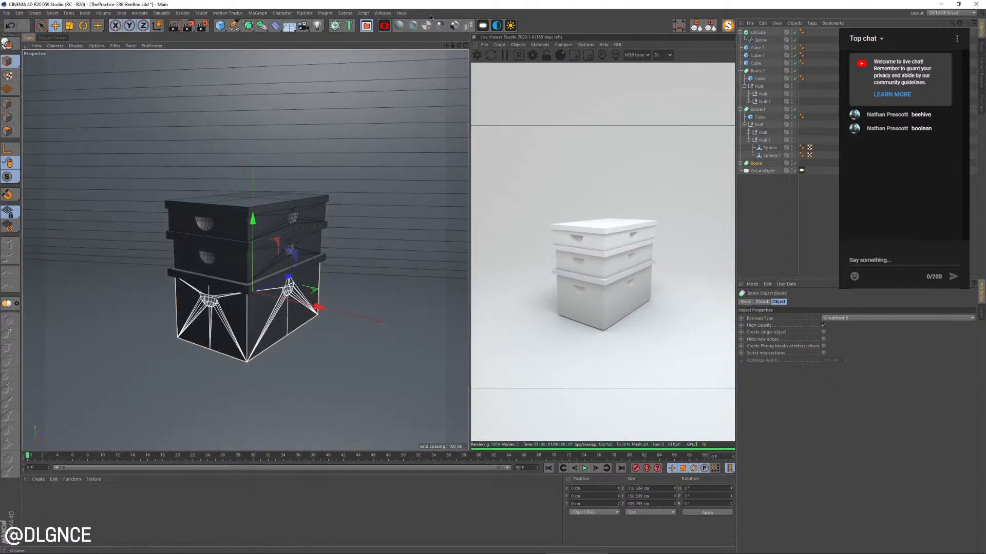
left_click(410, 26)
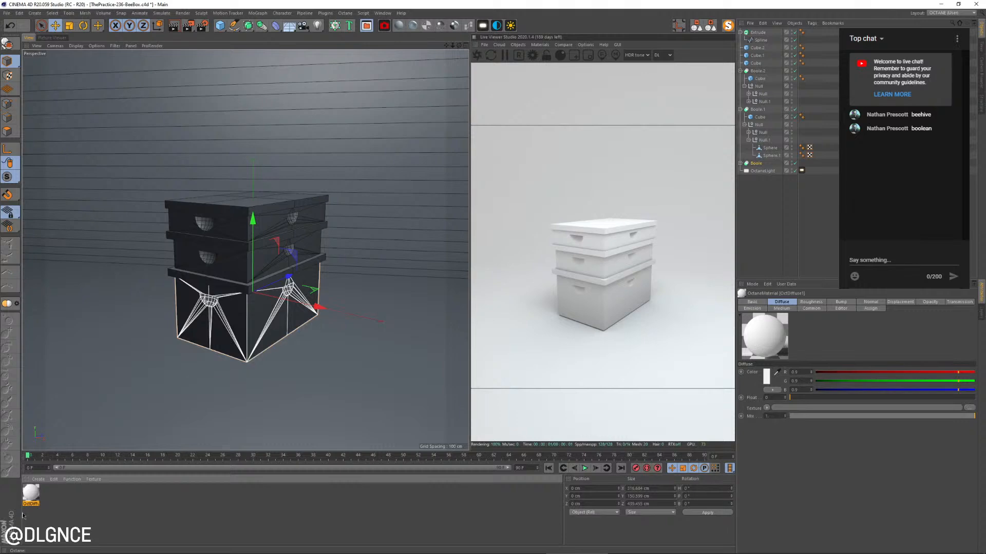
left_click_drag(30, 494, 84, 424)
Set the backdrop material's diffuse color to a mint green with hue about 140°, saturation 27% and value 81%
double_click(31, 494)
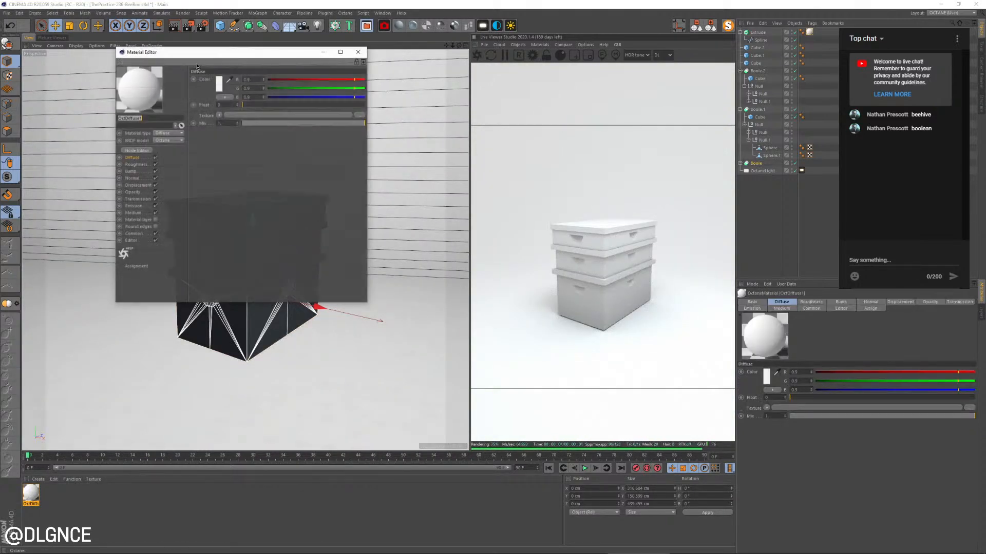
left_click_drag(195, 60, 528, 186)
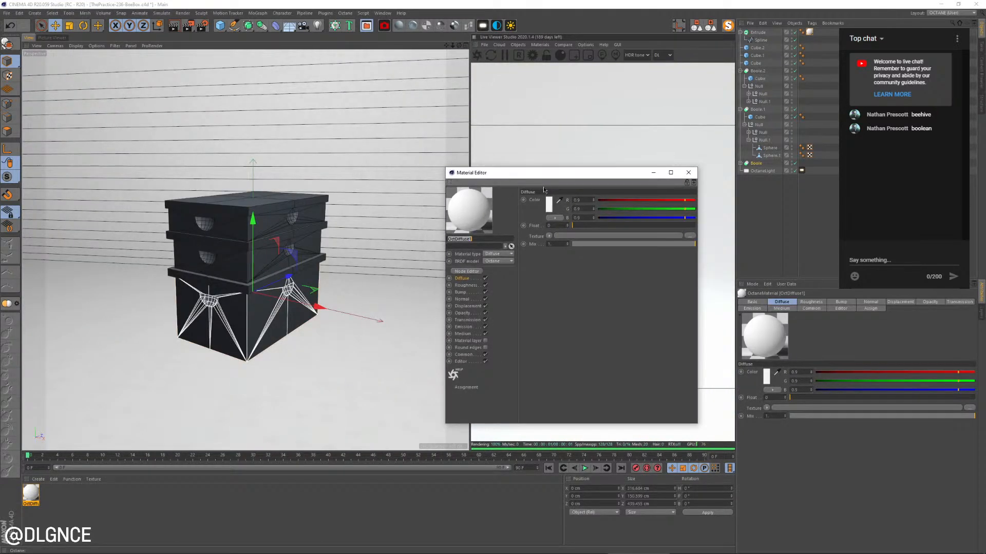
left_click(547, 207)
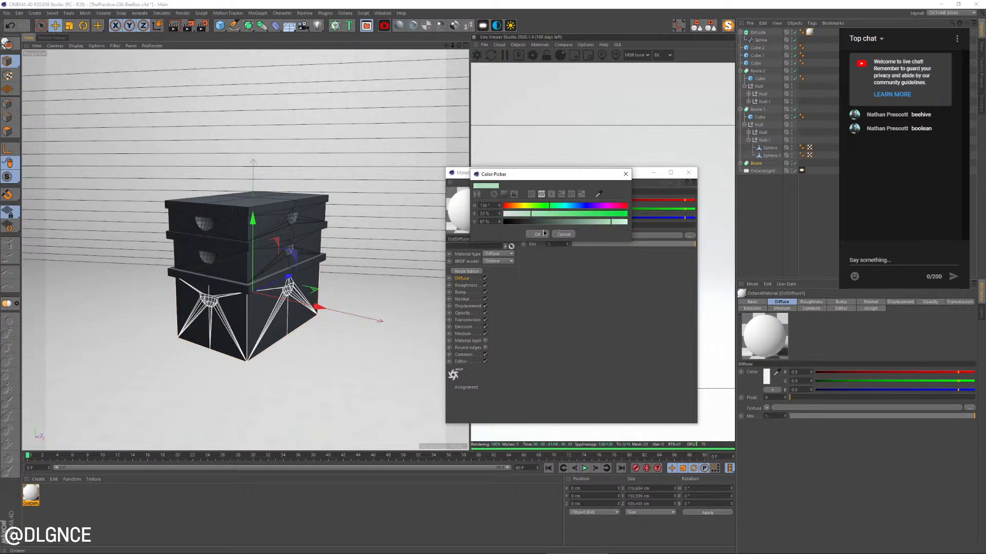
left_click(534, 234)
left_click_drag(564, 173, 765, 196)
left_click(751, 237)
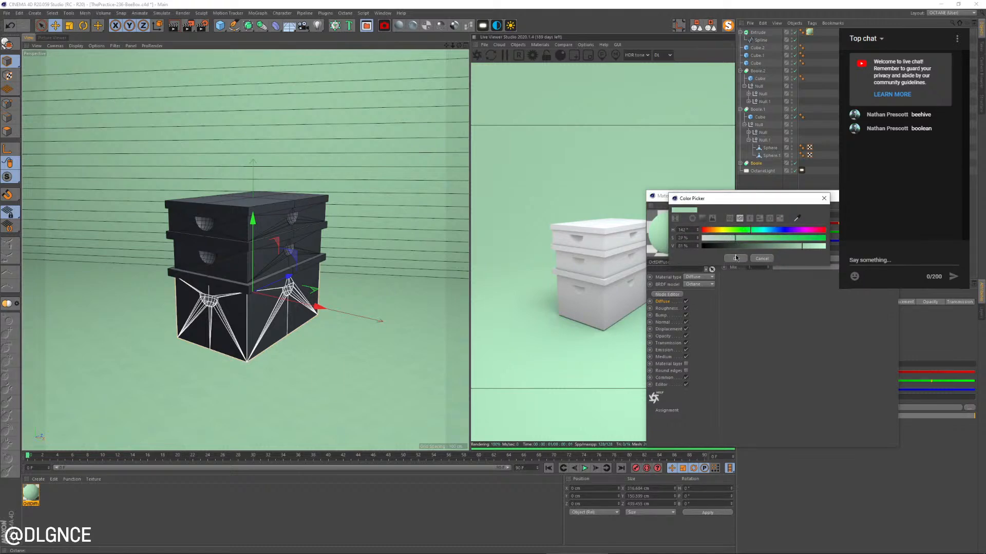
left_click(735, 258)
left_click(888, 195)
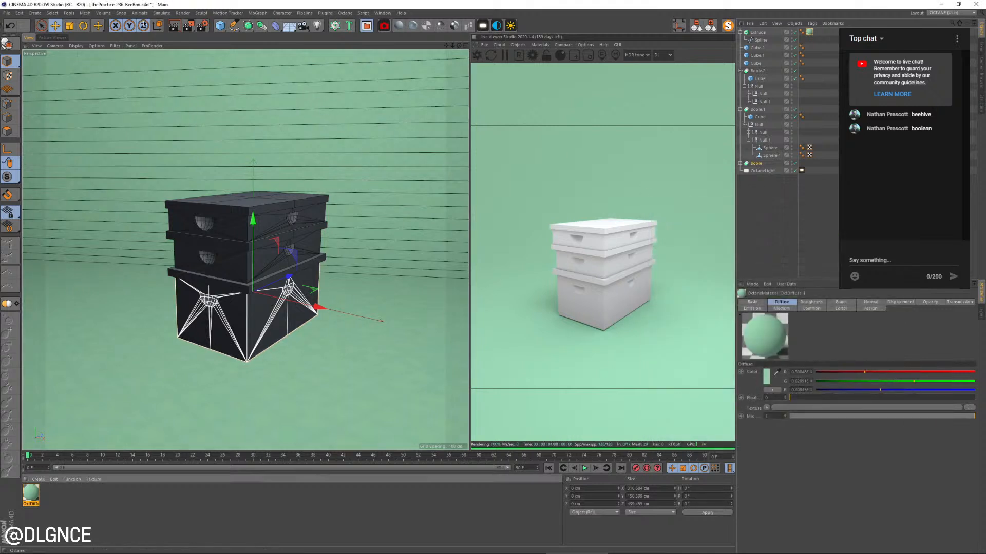
Add a sphere primitive and move it in front of the bottom box's near corner
left_click(220, 25)
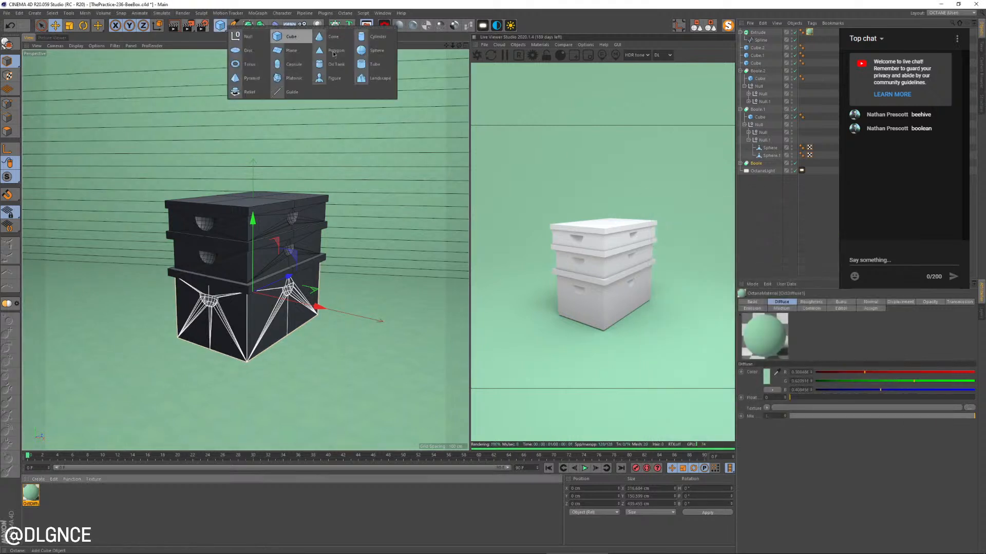
left_click(380, 51)
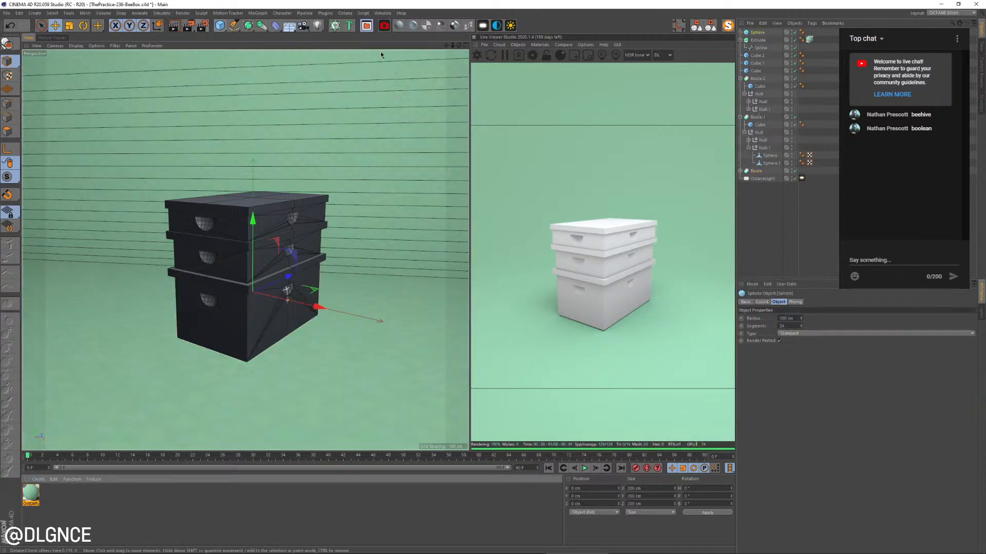
key("e")
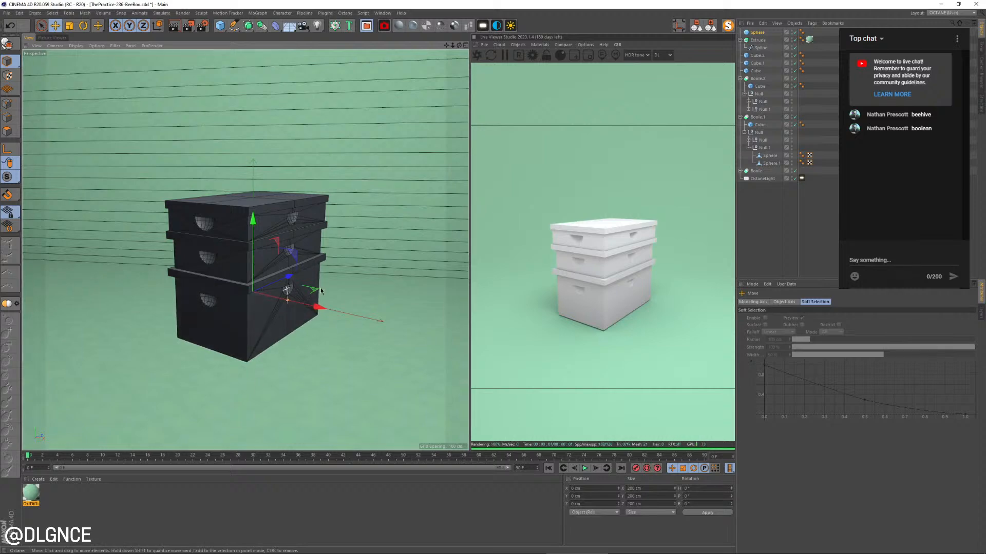
left_click_drag(320, 291, 331, 309)
Scale the sphere down uniformly to about 86 cm and lower it until only its upper half shows above the floor
key("t")
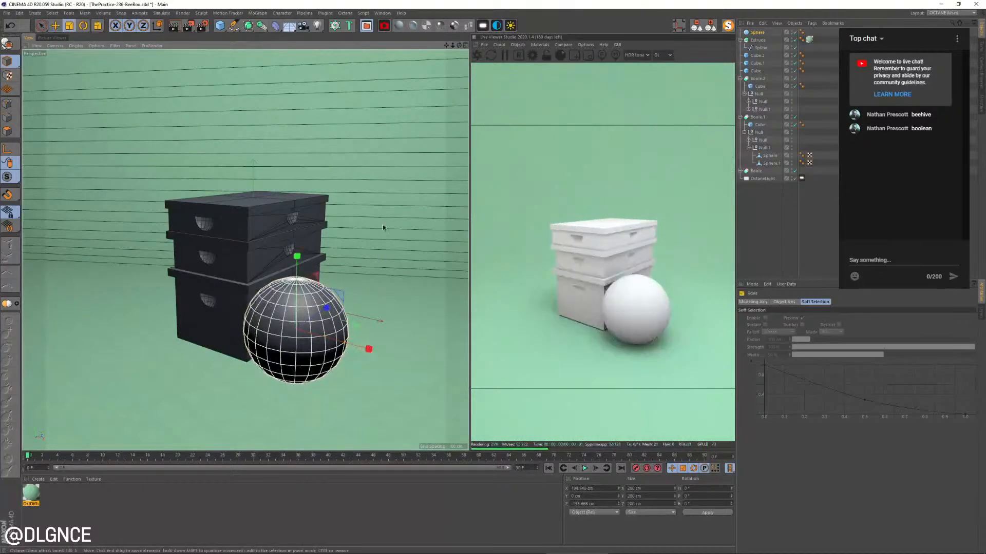
left_click_drag(383, 227, 329, 228)
key("e")
left_click_drag(298, 268, 296, 316)
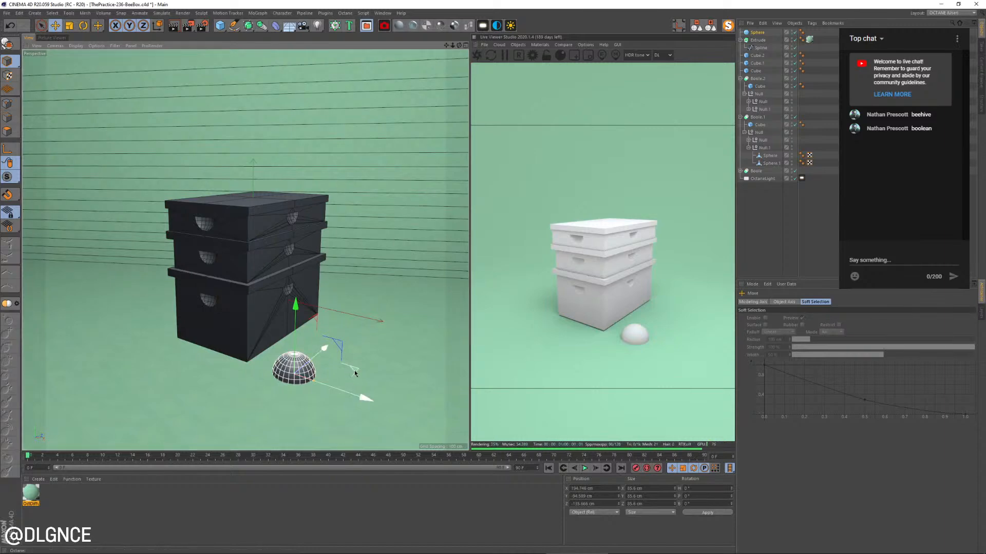
Reposition the sphere near the box corner at about 119 cm wide and flatten its height to about 83 cm
left_click_drag(354, 371, 391, 408)
key("t")
key("e")
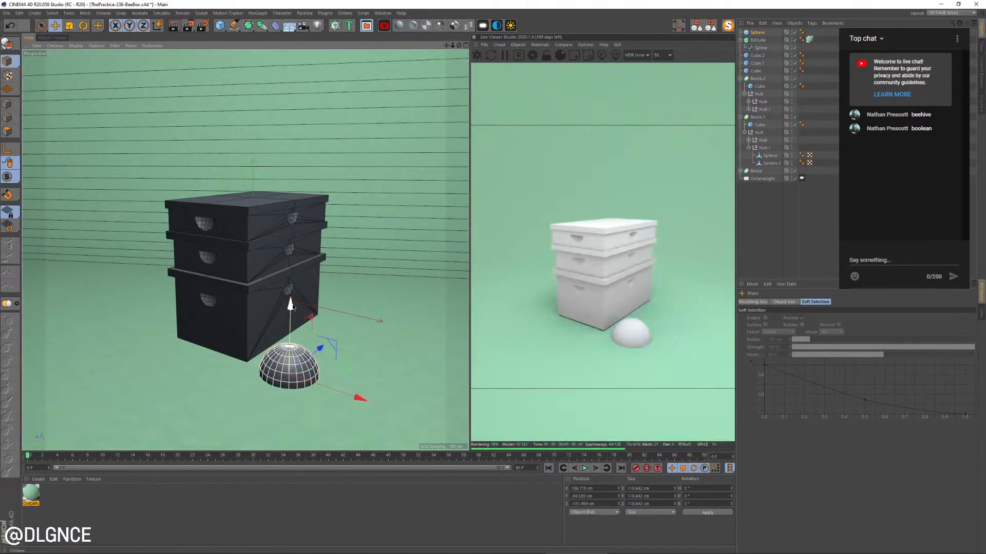
key("t")
left_click_drag(292, 308, 291, 347)
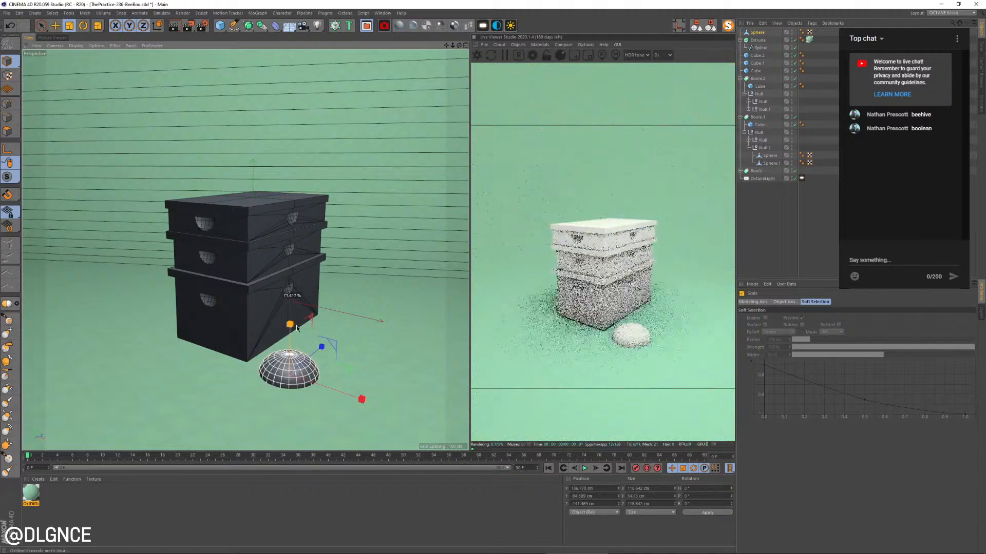
key("e")
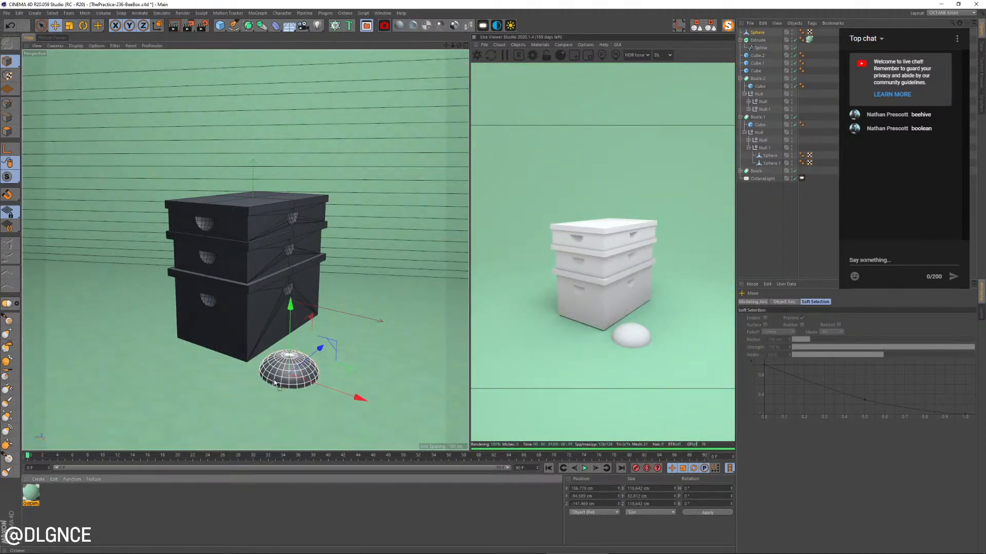
Place two smaller copies of the flattened sphere around the bottom box and apply the mint green material to all three
key("t")
left_click_drag(378, 343, 234, 349)
key("e")
key("t")
key("e")
left_click_drag(240, 347, 241, 348, "ctrl")
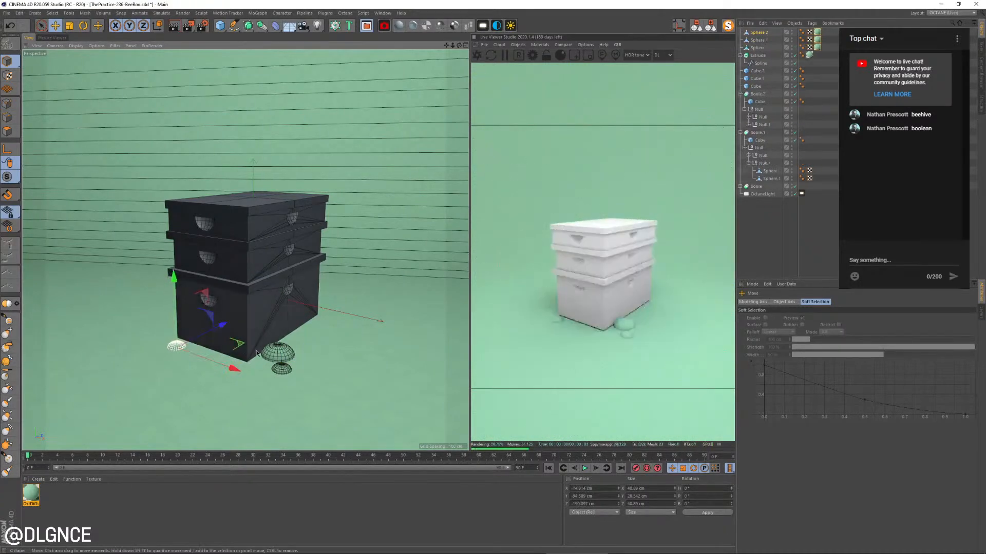
Select the three flattened spheres together with the backdrop and raise them slightly toward the underside of the bottom box
left_click(278, 354, "shift")
left_click(281, 369, "shift")
left_click(270, 384, "shift")
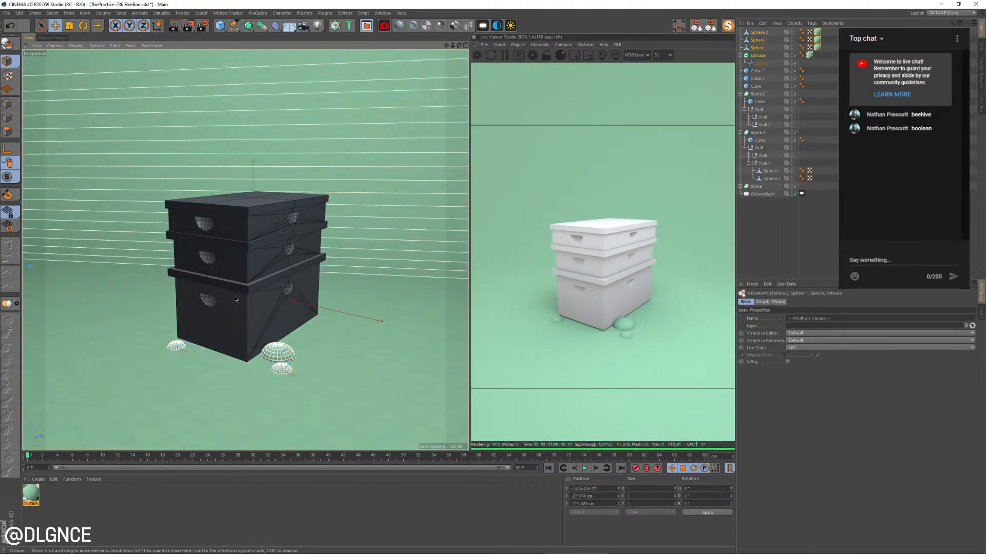
left_click_drag(326, 285, 326, 283)
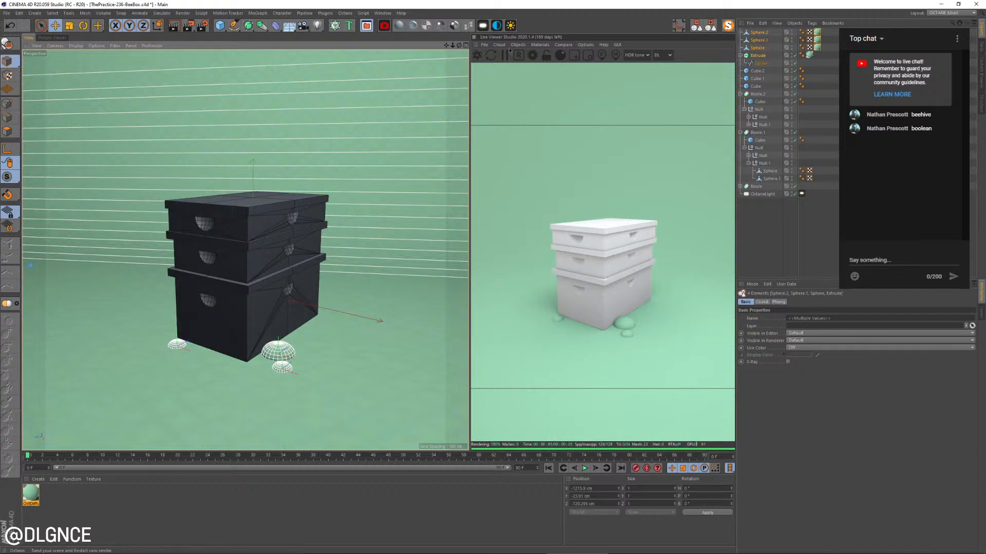
Switch the Live Viewer's render kernel to path tracing (PT)
left_click(667, 55)
left_click(662, 73)
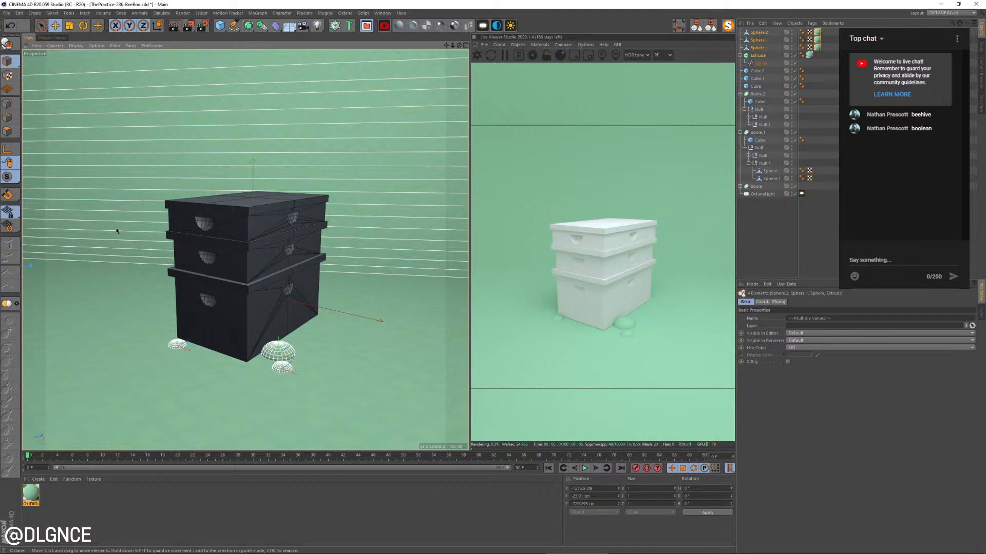
Enable Fillet with a subdivision of 1 on all six cubes that form the three boxes and their lid slabs
left_click(227, 333)
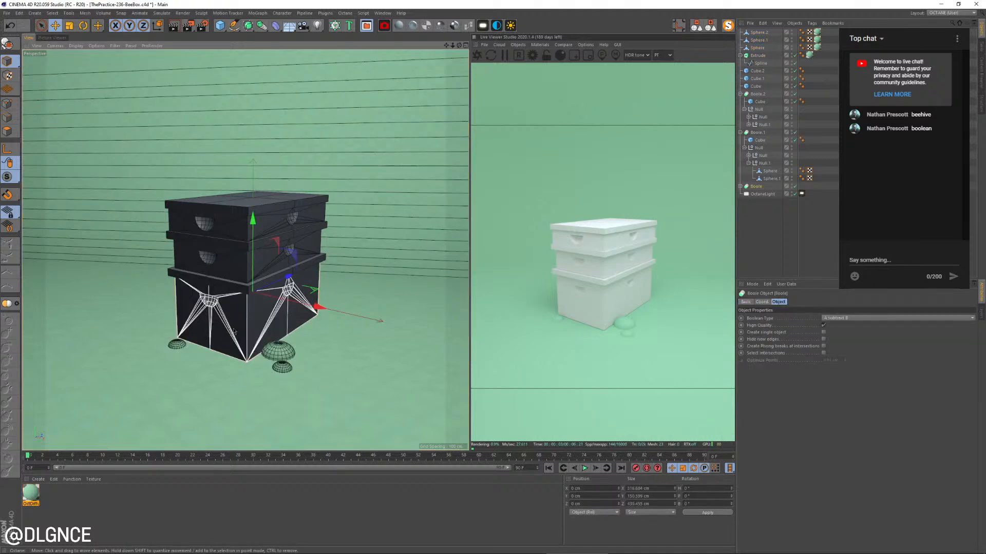
key("c")
key("d")
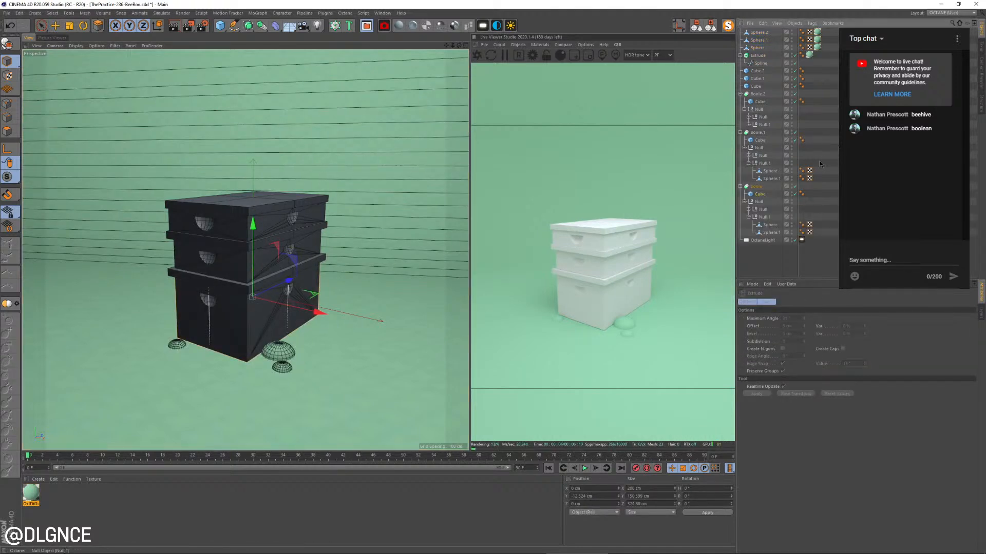
left_click(760, 141, "ctrl")
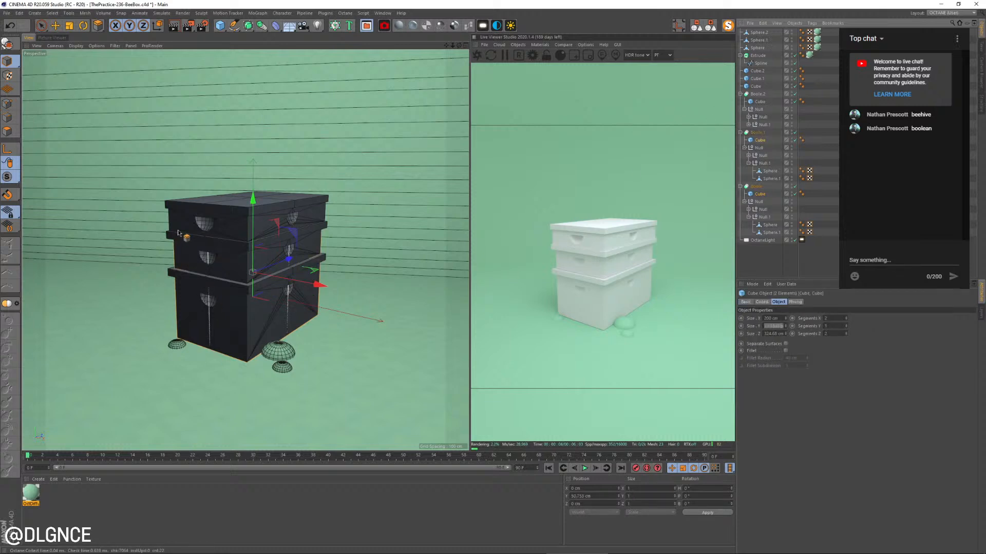
key("e")
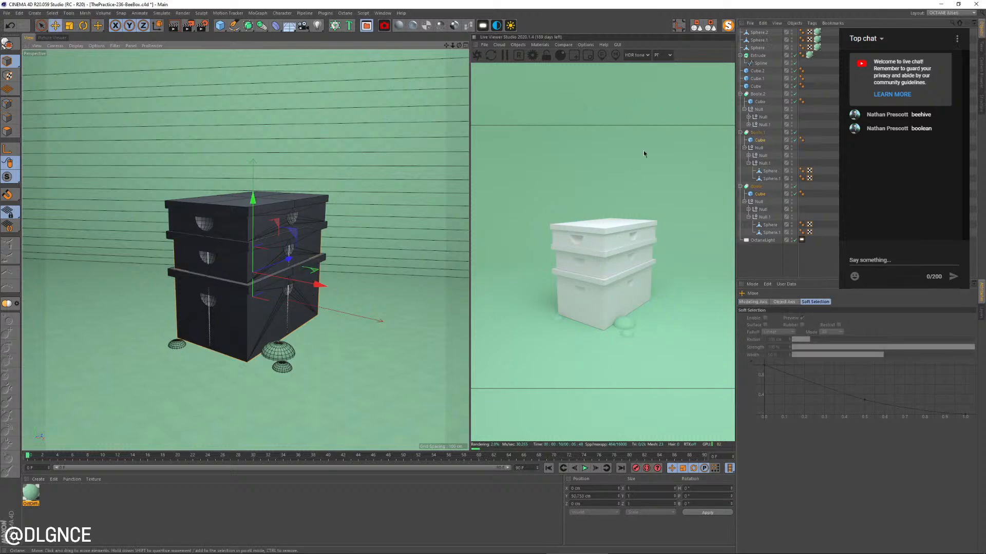
left_click(764, 102, "ctrl")
left_click(757, 86, "ctrl")
left_click(758, 78, "ctrl")
left_click(759, 72, "ctrl")
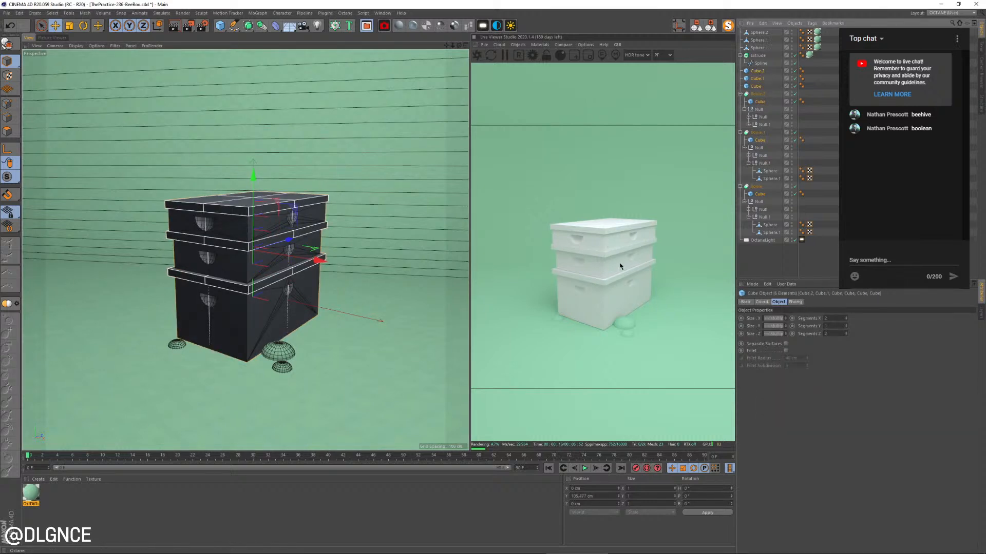
left_click(786, 351)
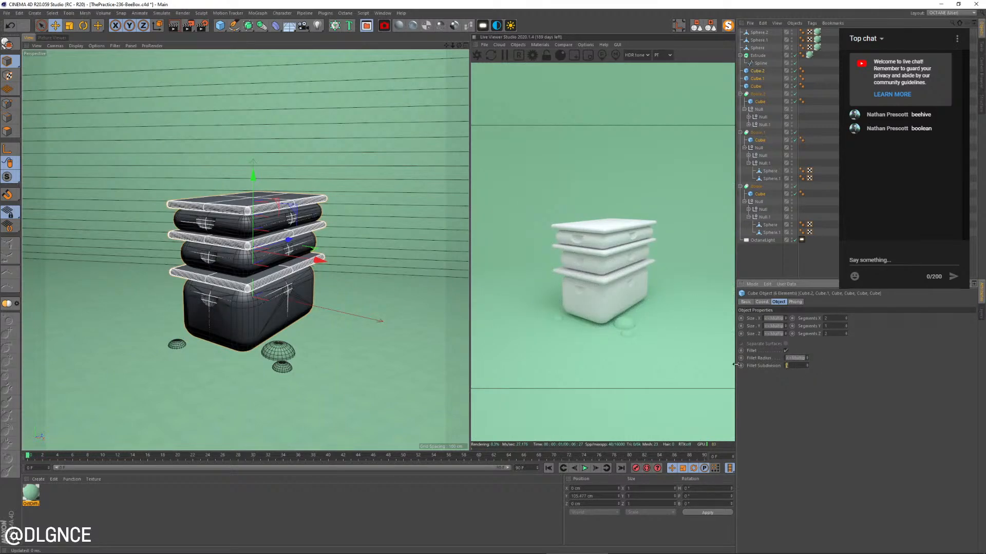
type("1")
key("Return")
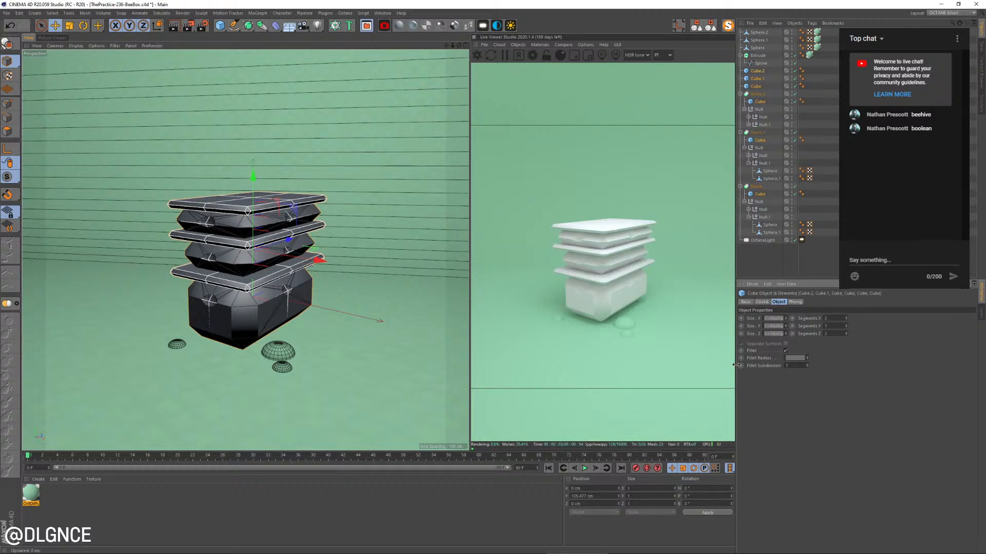
Set the six box and lid cubes' fillet radius to 1 cm and lower the Phong angle on all their Phong tags
type("1")
key("Tab")
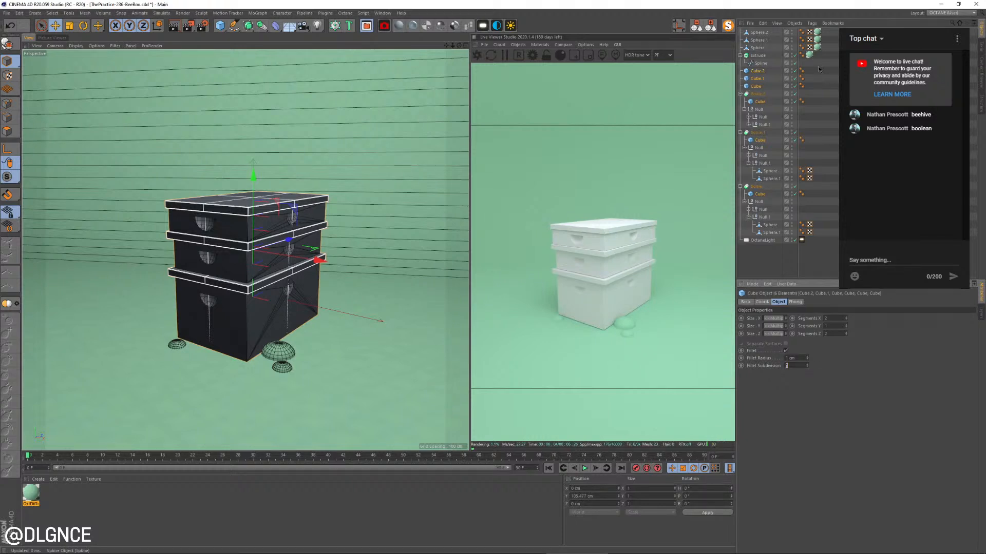
left_click_drag(819, 67, 798, 148)
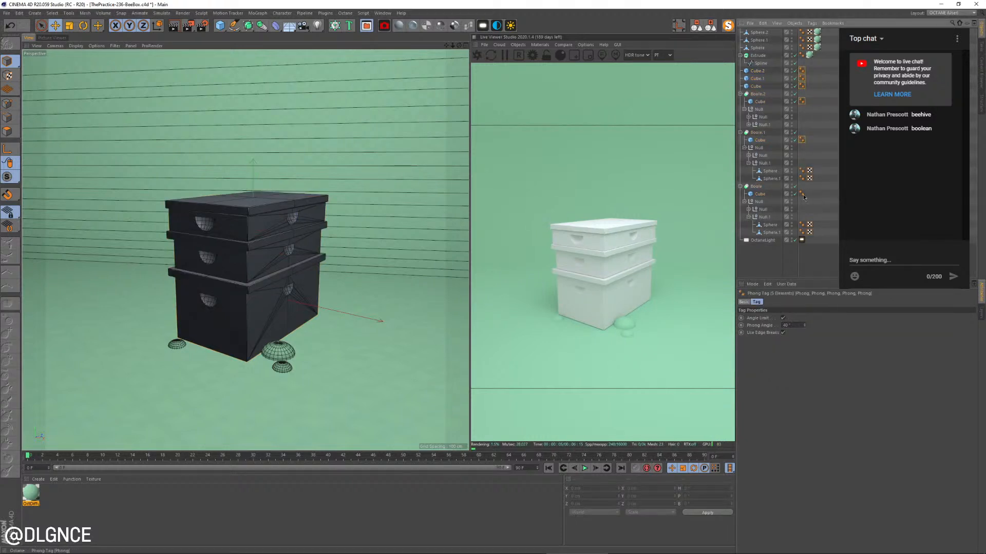
left_click(806, 327, "shift")
left_click_drag(805, 327, 806, 331)
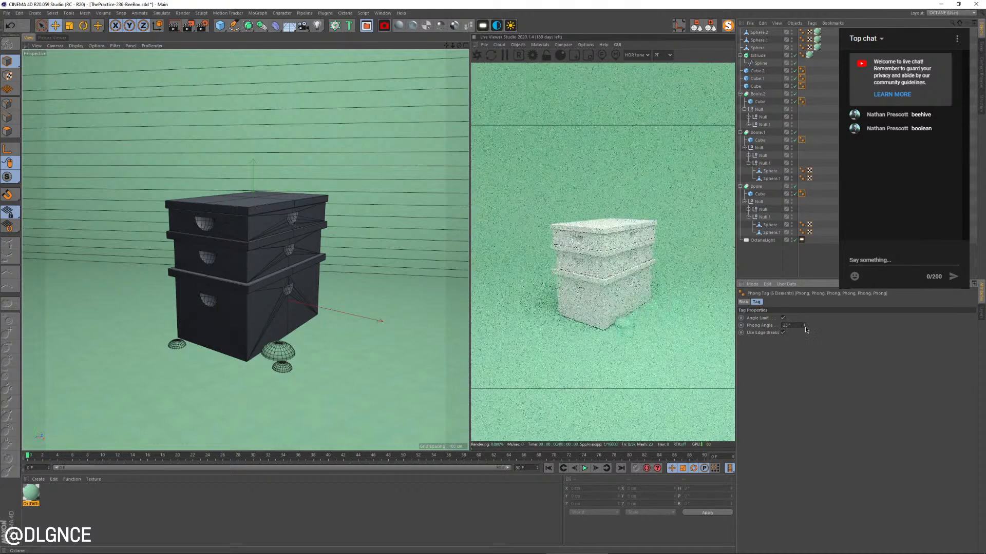
Select all six cubes that form the boxes and lid slabs and set their fillet radius to 1.5 cm
left_click(754, 71)
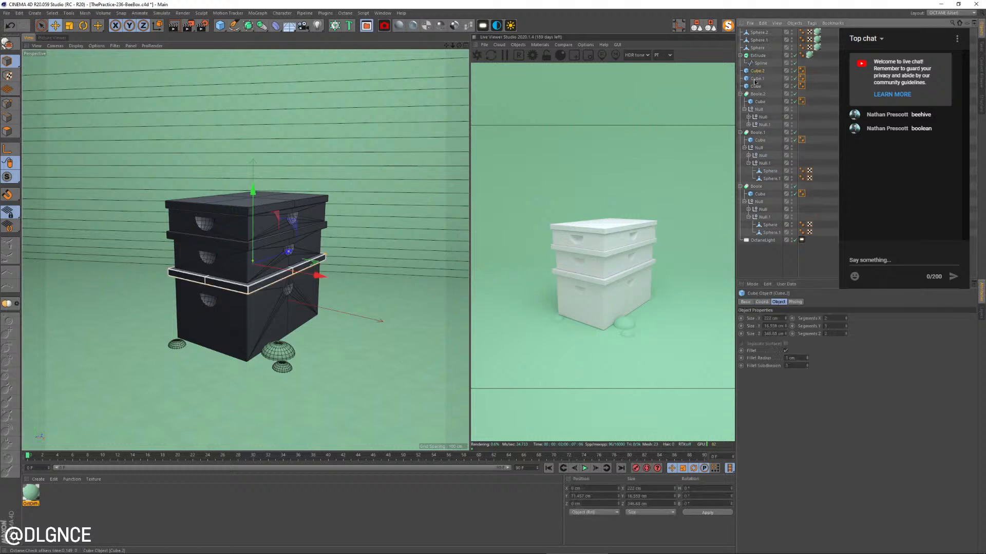
left_click(756, 87, "shift")
left_click(760, 102, "ctrl")
left_click(762, 141, "ctrl")
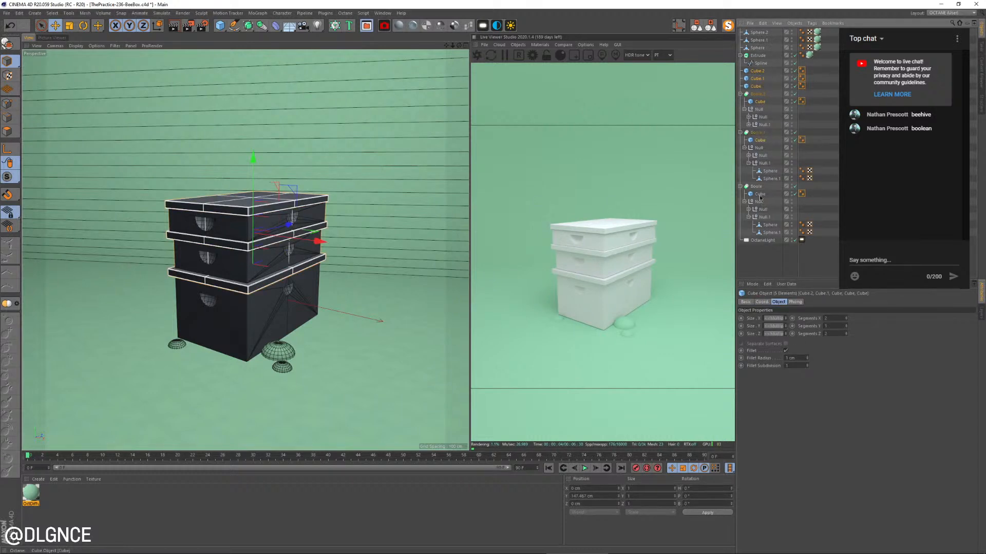
left_click(760, 194, "ctrl")
left_click(808, 357)
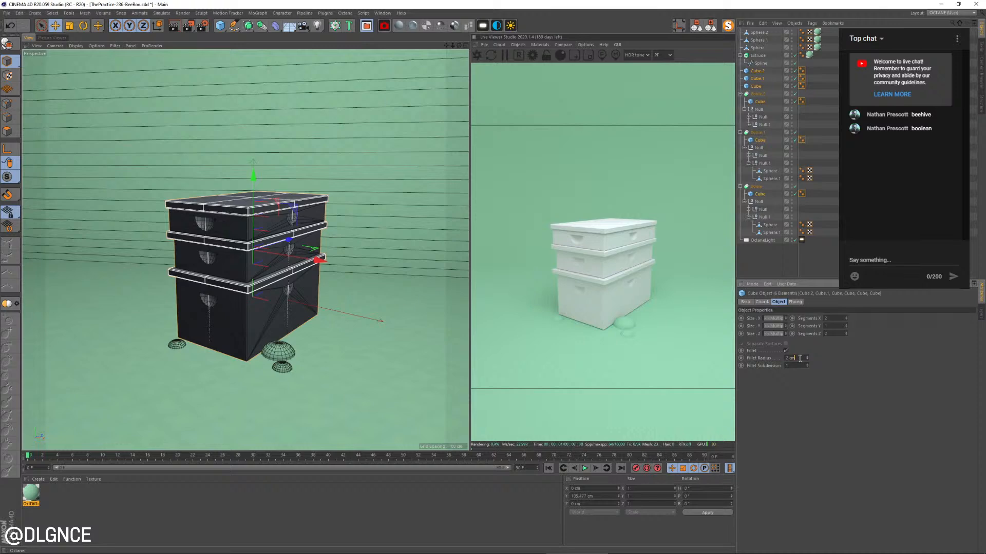
type("1.5")
key("Return")
Select the backdrop and adjust its height so its floor sits slightly lower against the flattened spheres
left_click(251, 380)
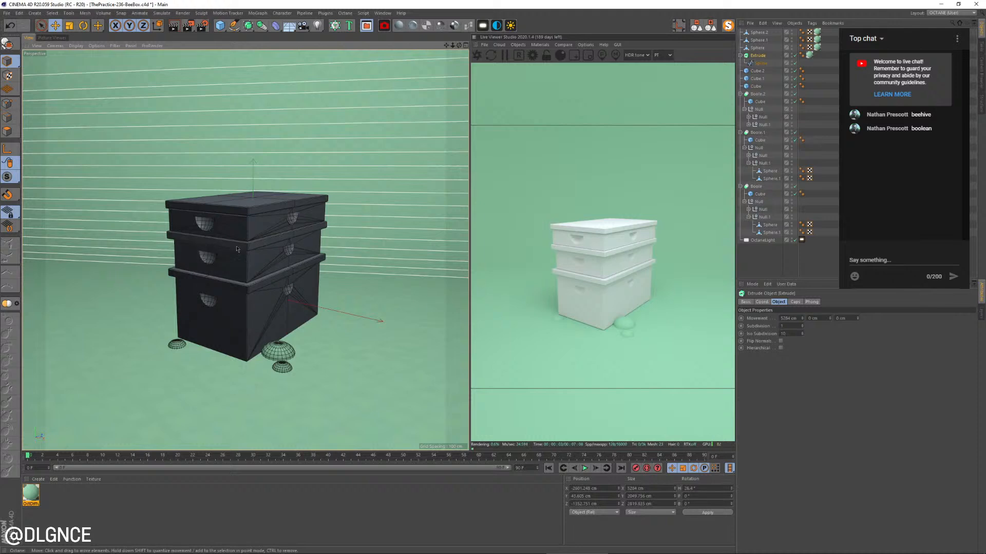
key("s")
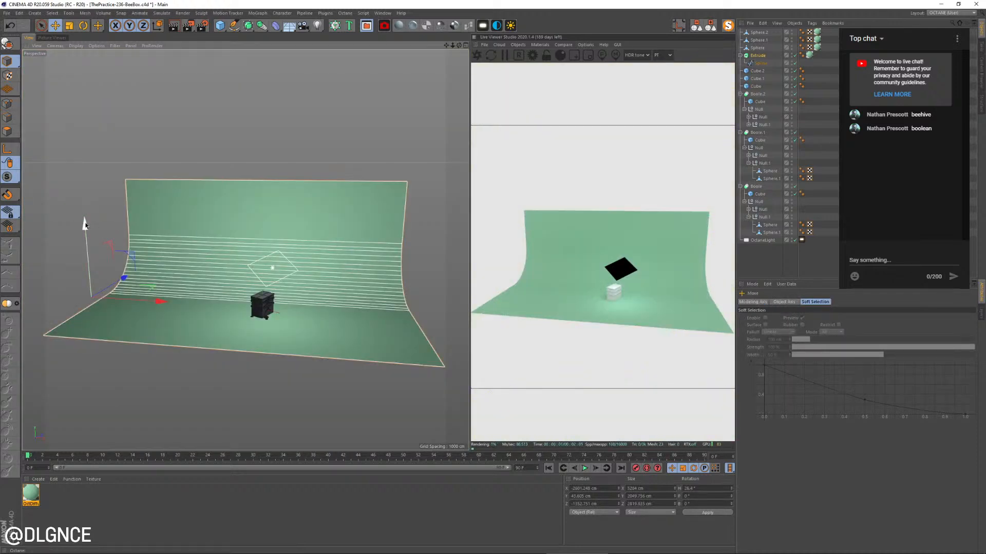
left_click_drag(85, 224, 85, 224)
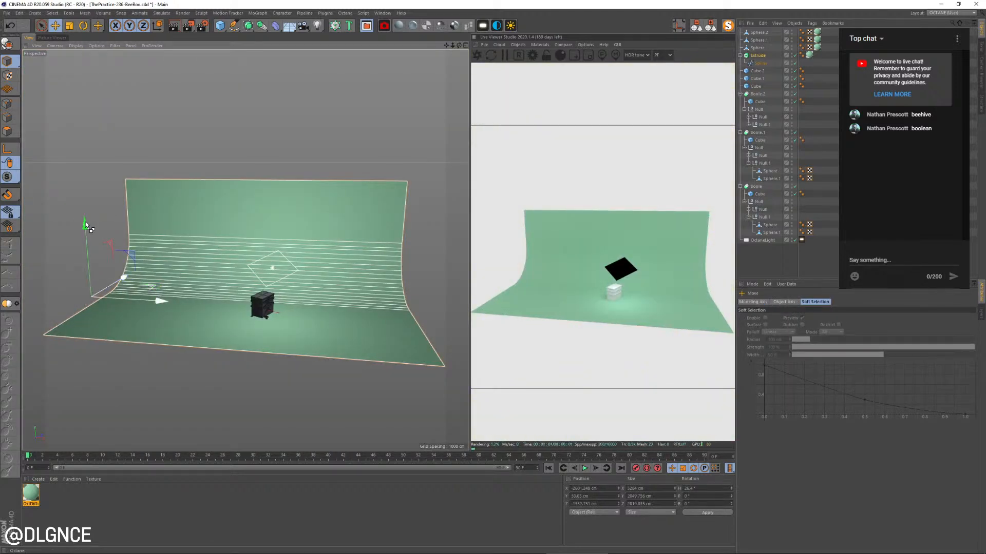
key("ctrl+shift+z")
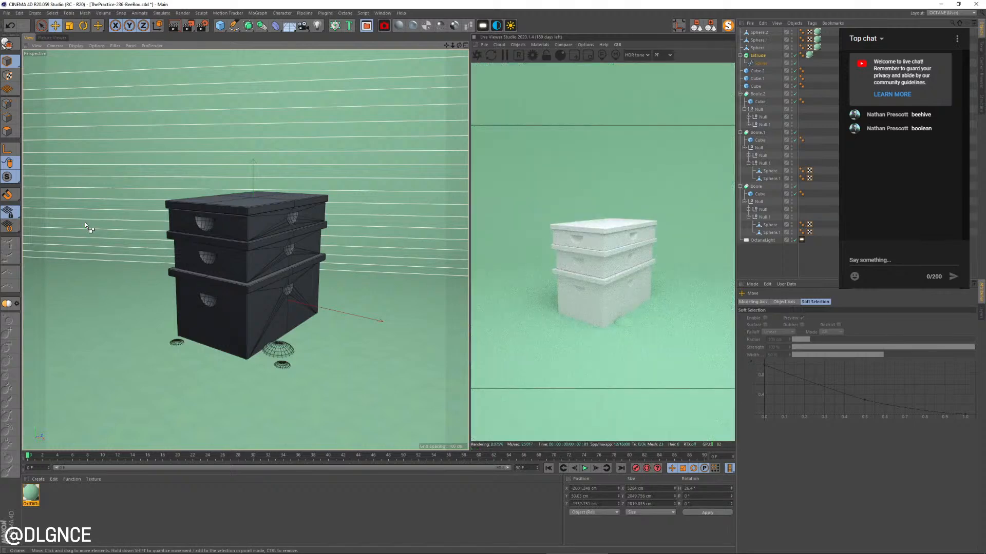
middle_click(276, 296)
key("h")
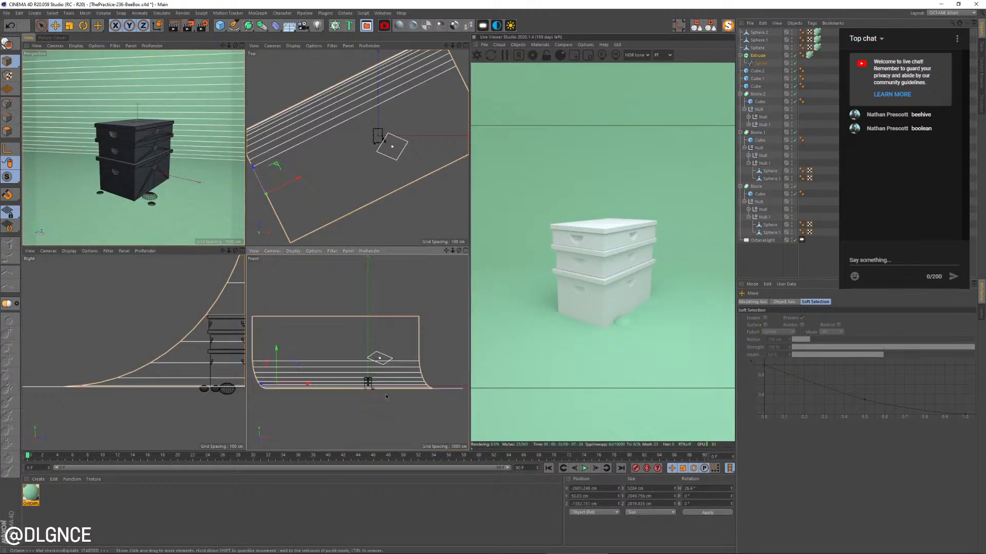
scroll(303, 403, "up", 5)
scroll(303, 402, "up", 3)
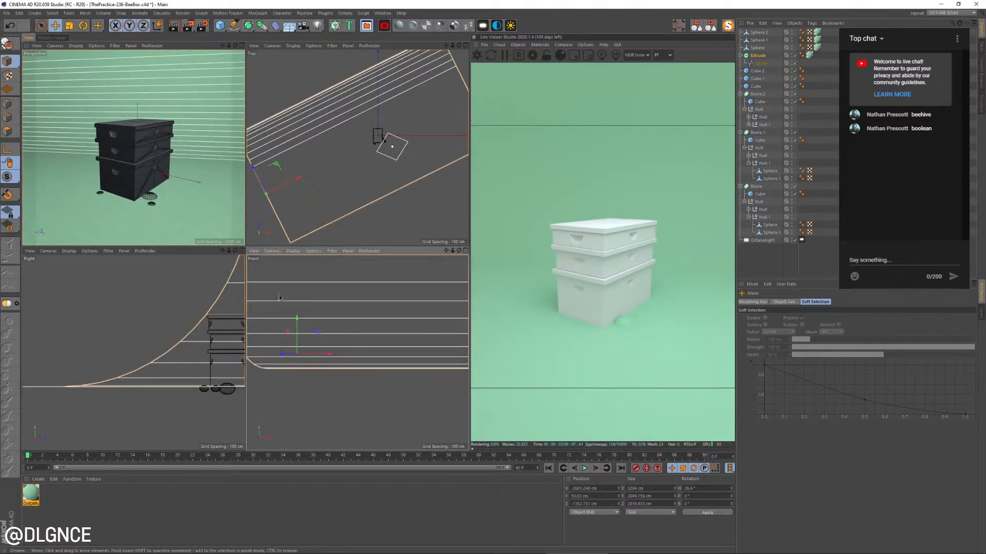
left_click_drag(297, 321, 297, 322)
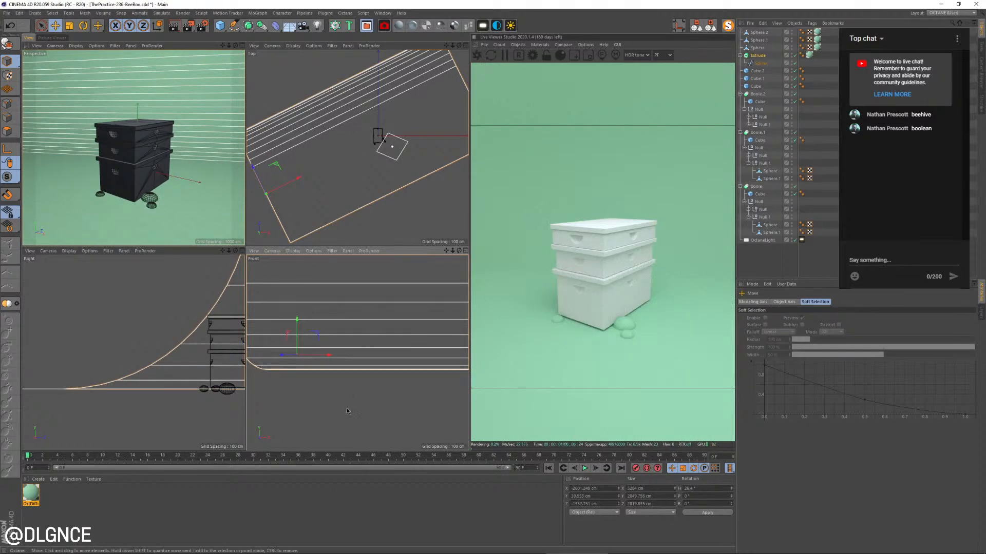
Move the backdrop's axis point from its far corner to floor level beside the flattened spheres
key("s")
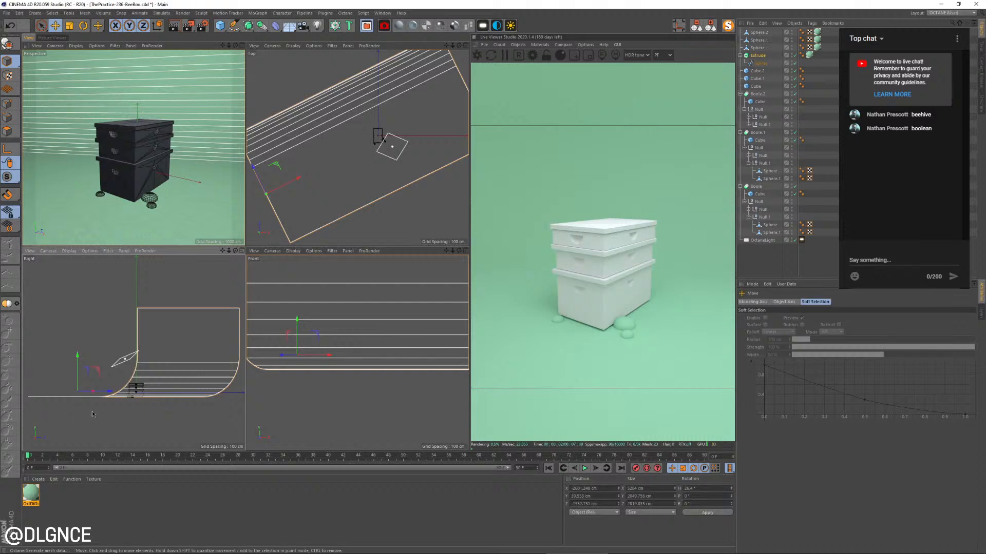
scroll(93, 414, "up", 5)
key("l")
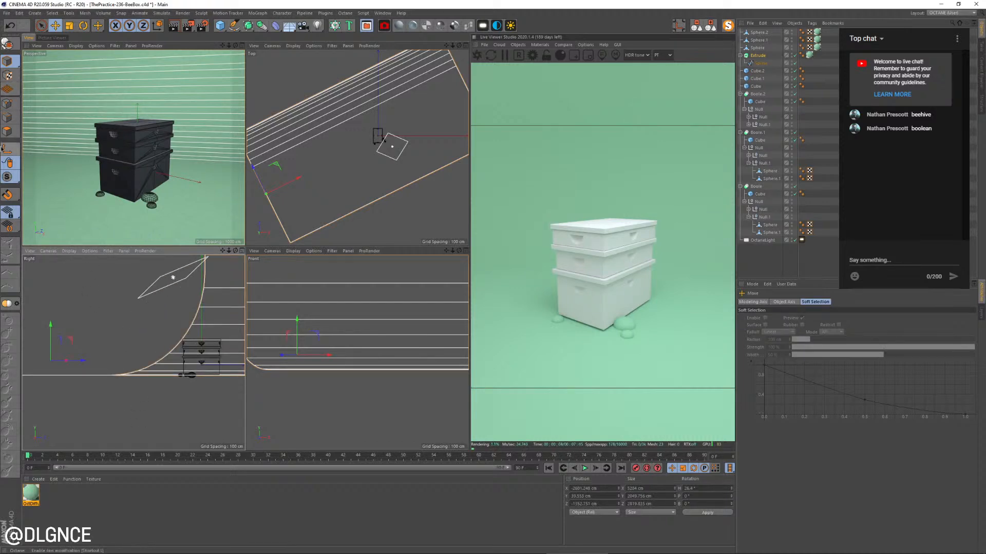
left_click_drag(72, 344, 215, 402)
scroll(216, 400, "up", 8)
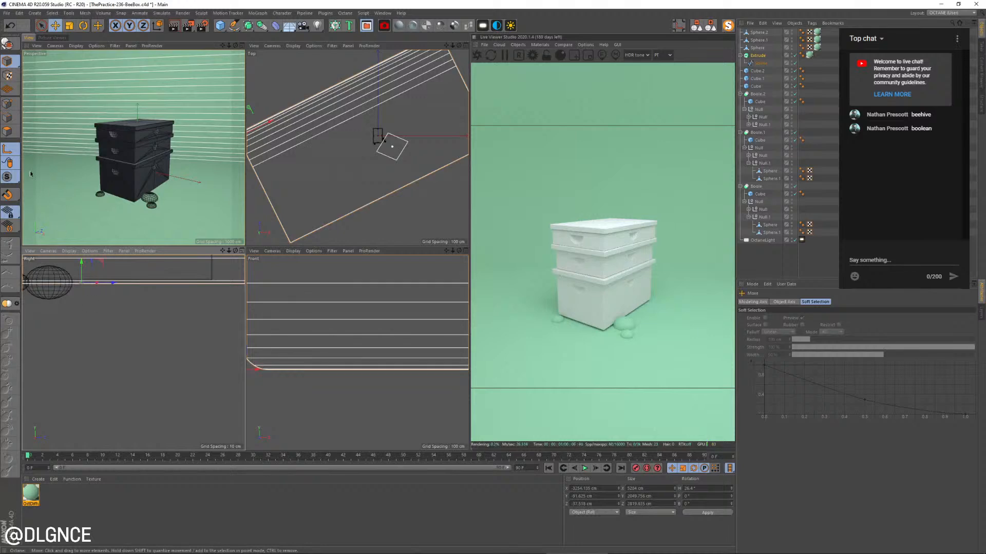
left_click(11, 150)
Raise the backdrop a few centimetres so that its floor cuts just above the middle of the flattened spheres
scroll(72, 278, "up", 3)
middle_click_drag(97, 295, 145, 326, "alt")
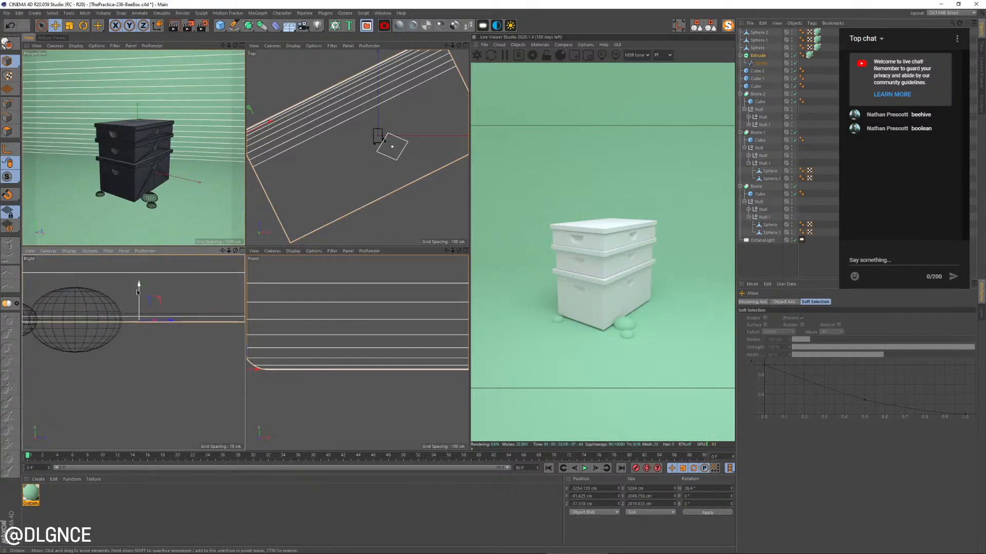
left_click_drag(136, 290, 144, 285)
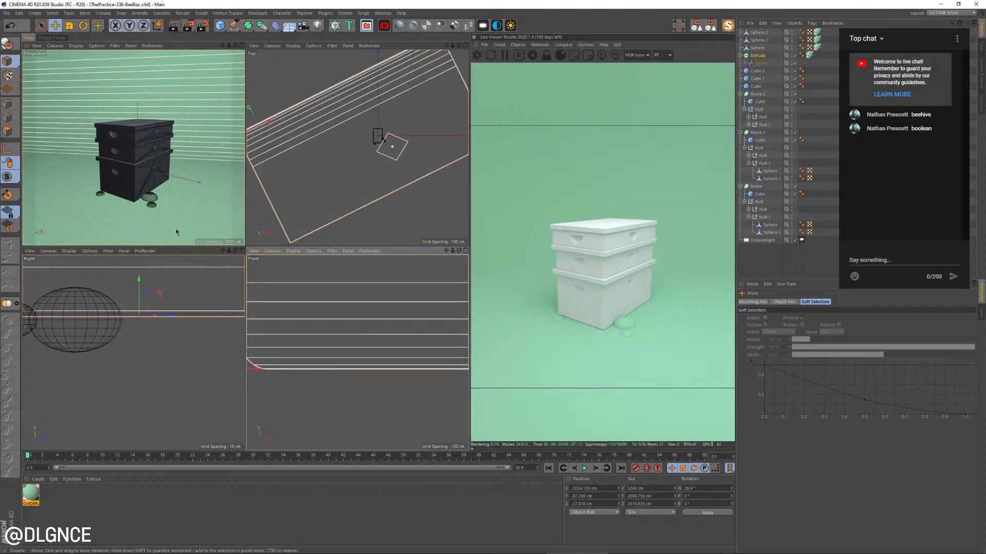
Copy the large flattened sphere to the opposite side of the bottom box and enlarge the copy
left_click(154, 201)
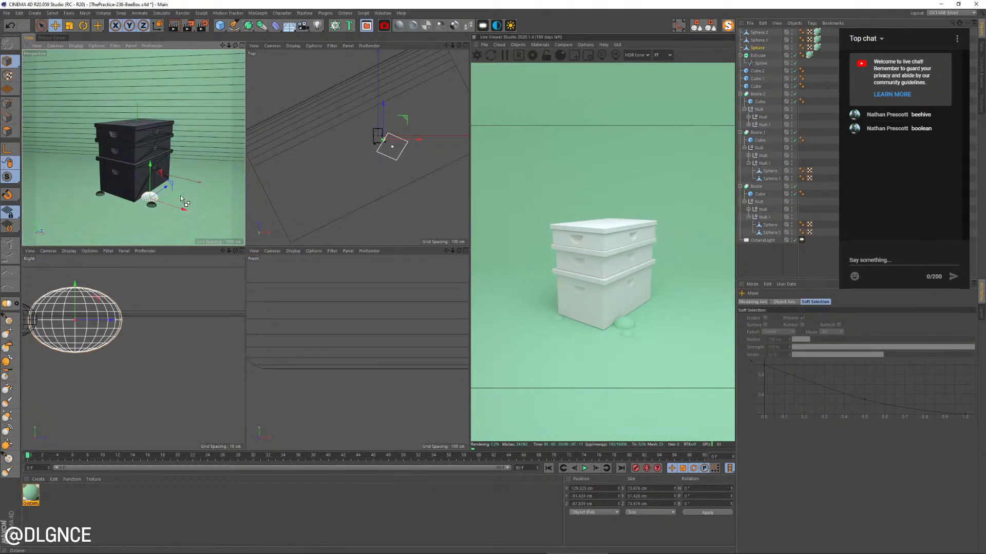
left_click_drag(179, 195, 127, 181, "ctrl")
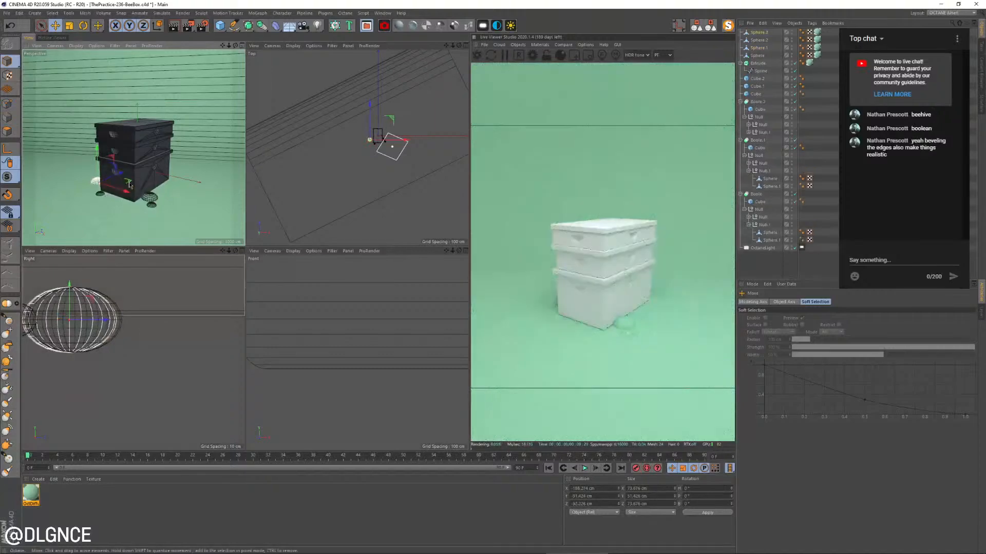
key("t")
left_click_drag(88, 219, 187, 183)
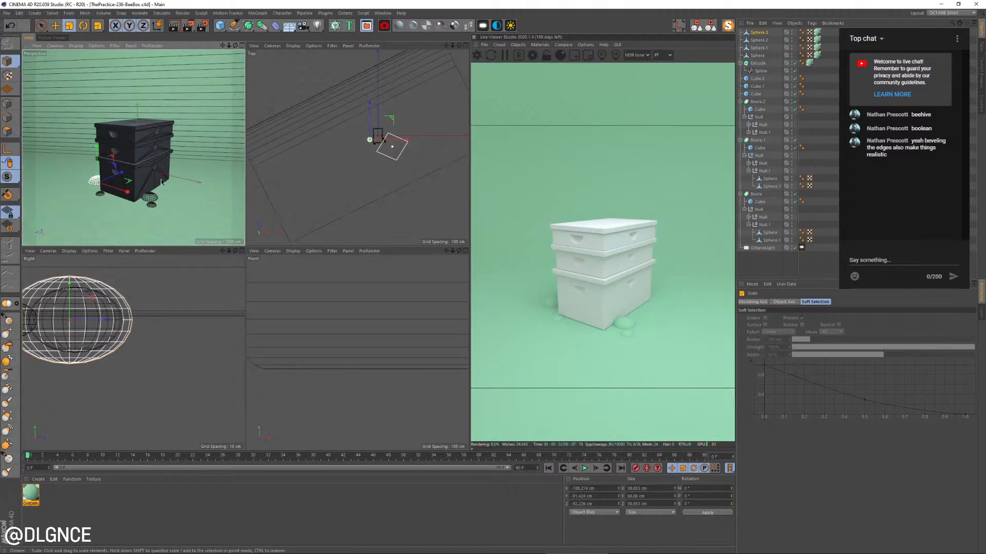
Place another copy of the flattened sphere behind the box's far corner, enlarge it, and move it partly behind the box
left_click_drag(103, 215, 204, 174)
key("e")
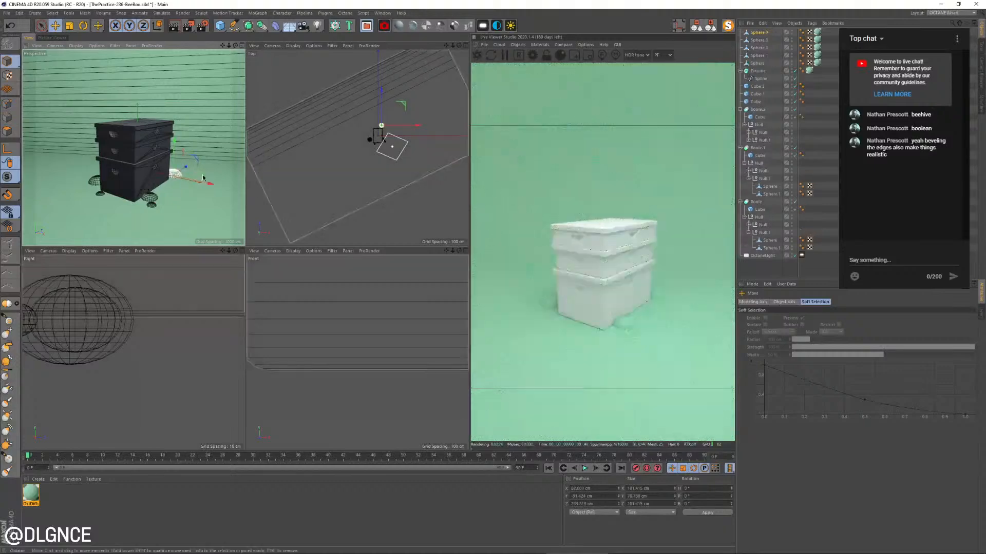
key("t")
left_click_drag(160, 224, 175, 207)
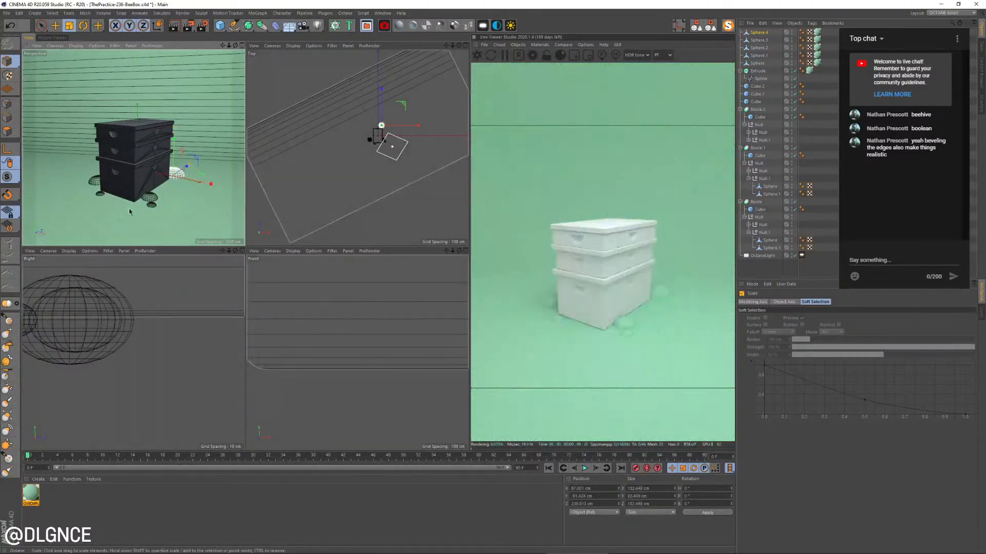
key("e")
left_click_drag(203, 176, 201, 175)
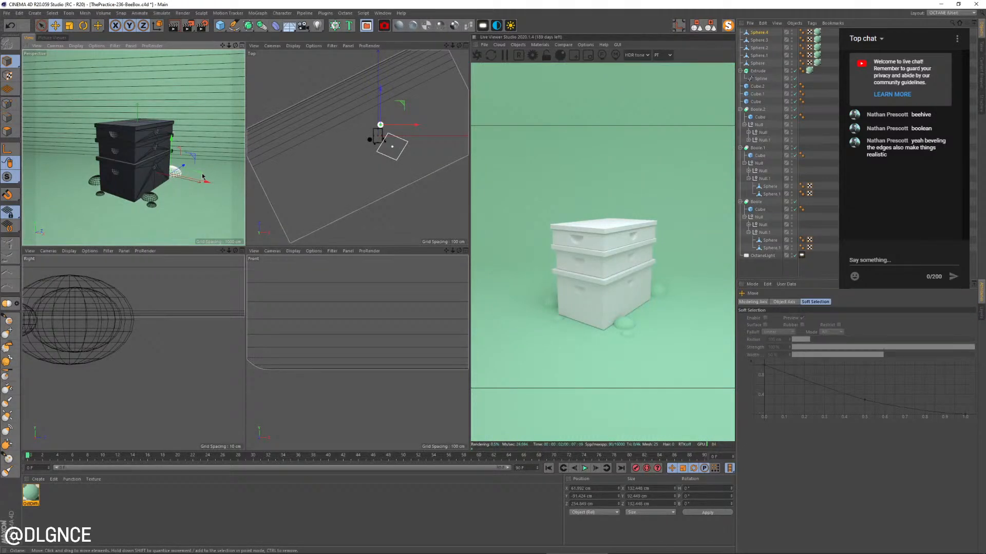
Place a smaller copy of the rear flattened sphere beside the box's long side and save the scene
key("t")
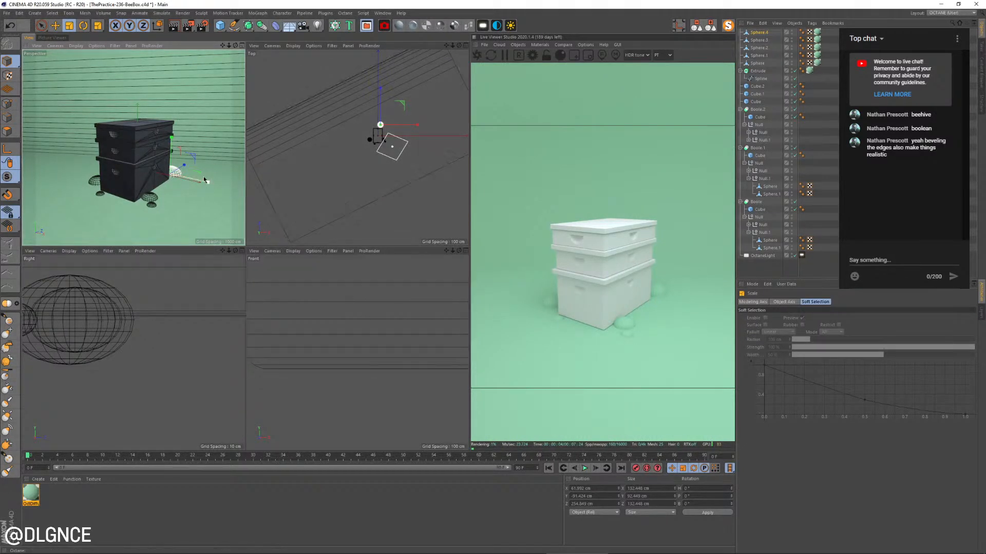
key("e")
left_click_drag(200, 175, 97, 218, "ctrl")
key("t")
key("e")
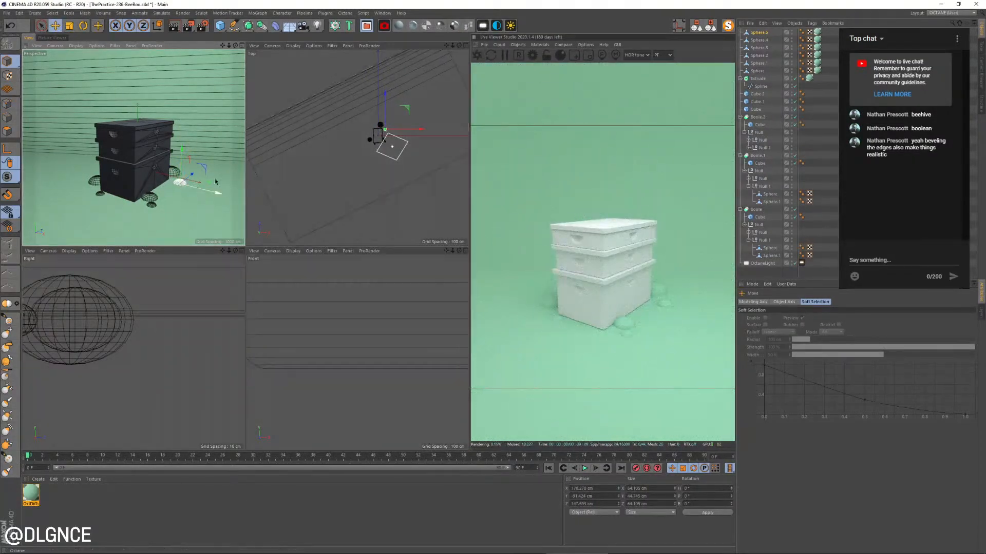
left_click_drag(212, 204, 199, 185)
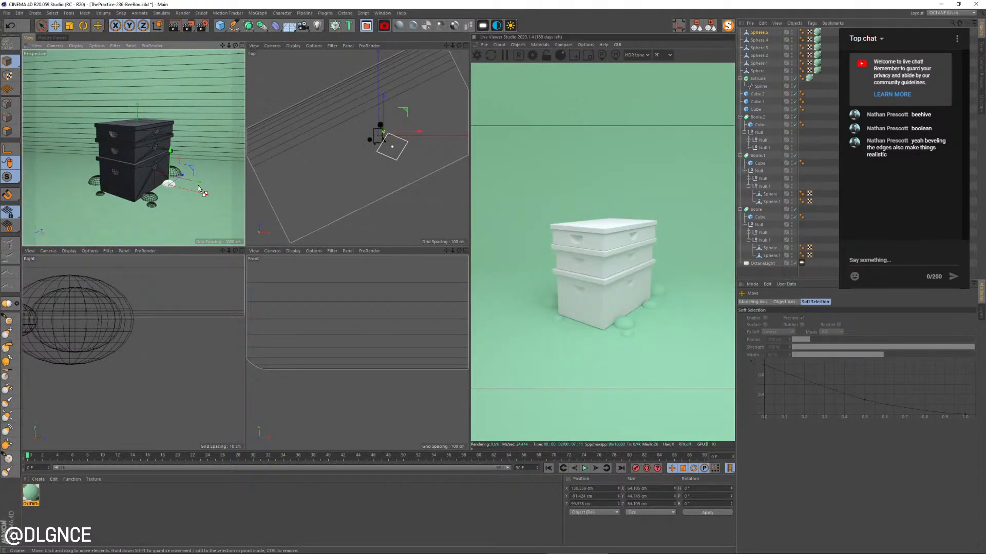
key("ctrl+s")
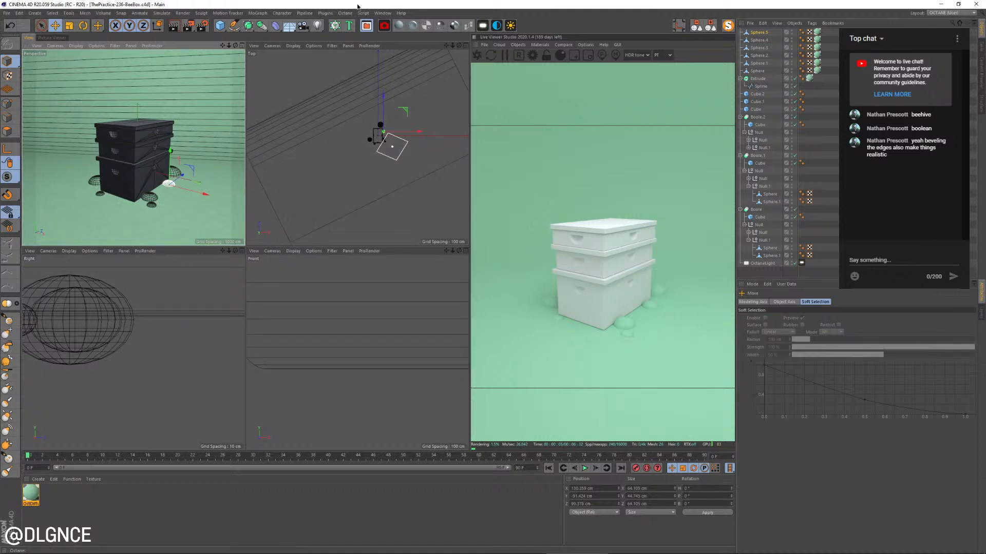
Create a new Octane diffuse material for the bee box scene
middle_click(193, 158)
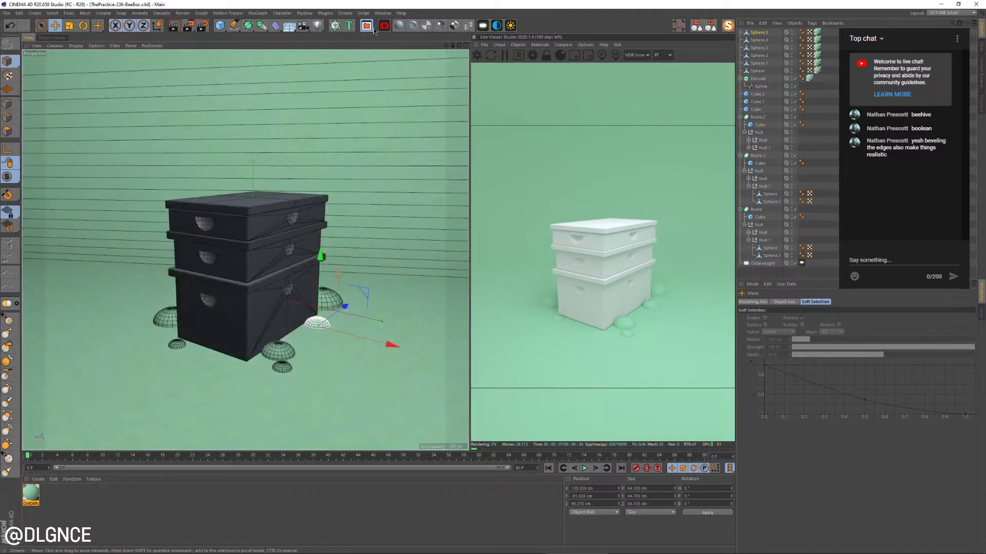
left_click(399, 27)
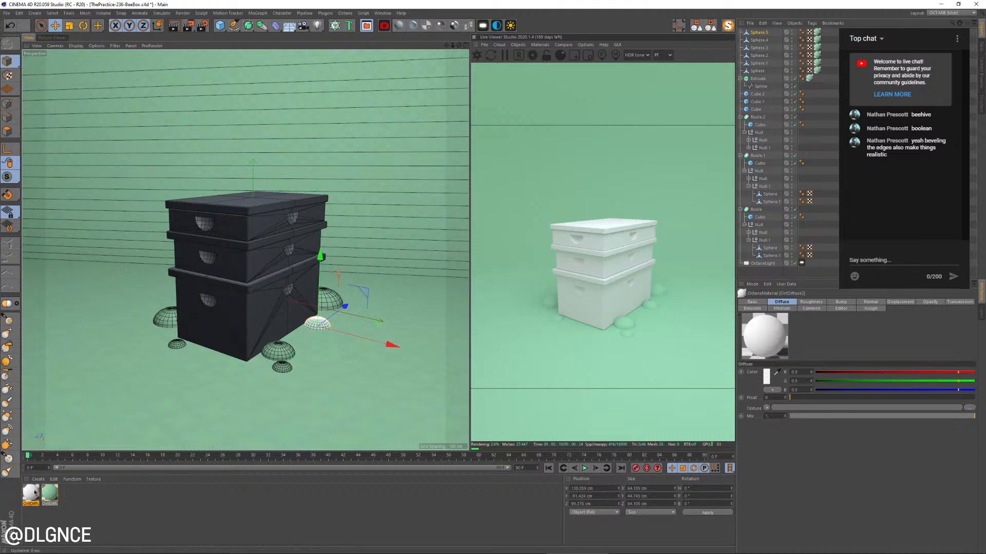
Collapse all object hierarchies and move the six flattened spheres below the three lid cubes in the object order
left_click(711, 26)
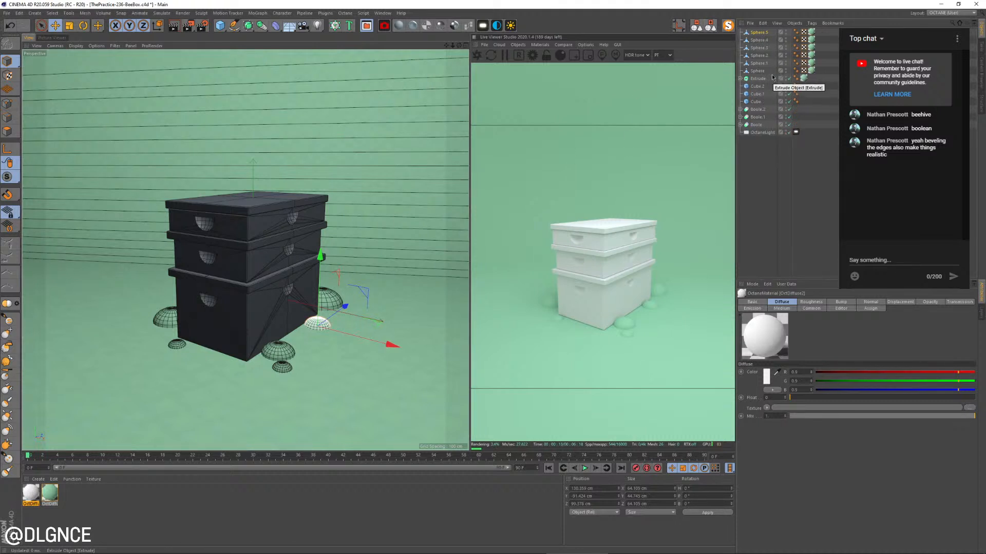
left_click(761, 72, "shift")
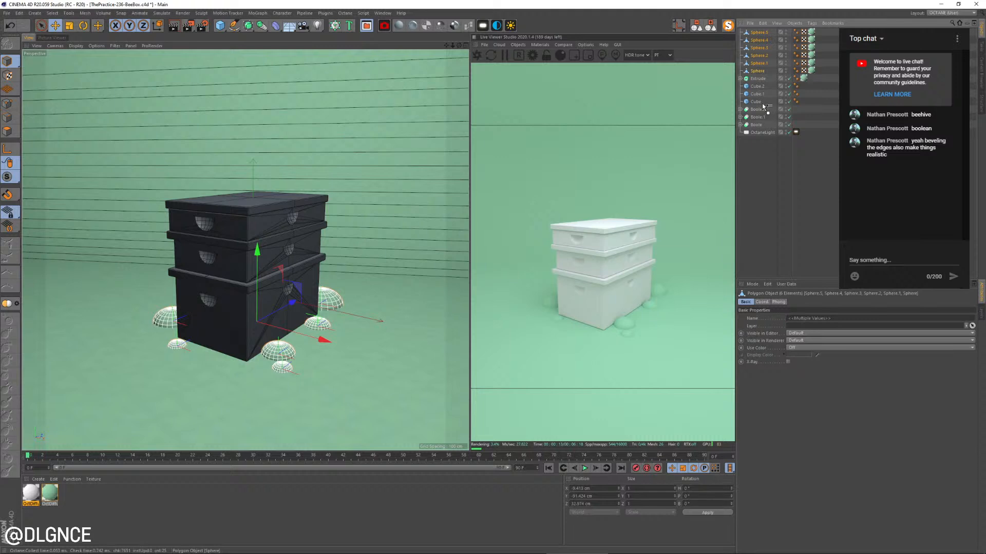
left_click_drag(764, 106, 762, 105)
Group the extruded backdrop and the six flattened spheres under one null named BG
left_click(760, 33)
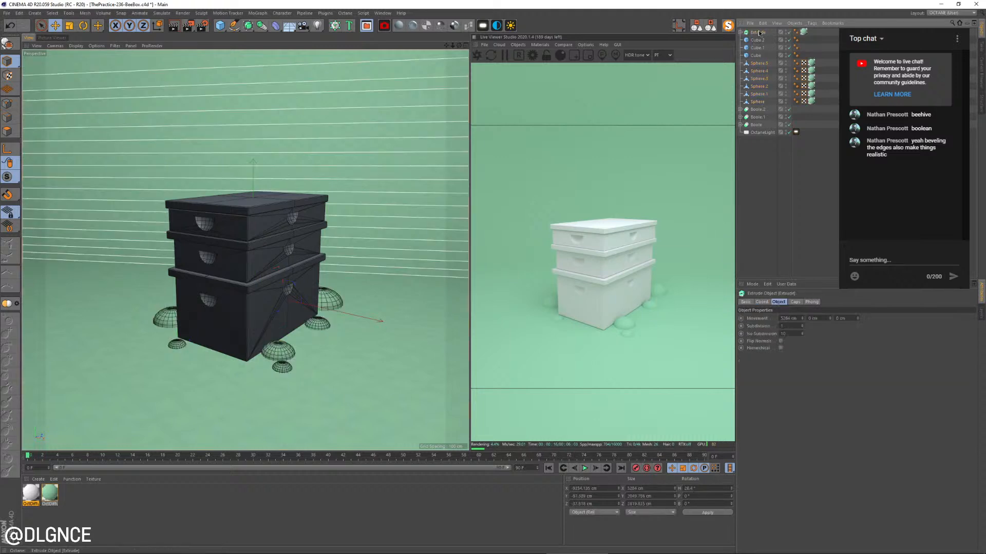
left_click(766, 64, "ctrl")
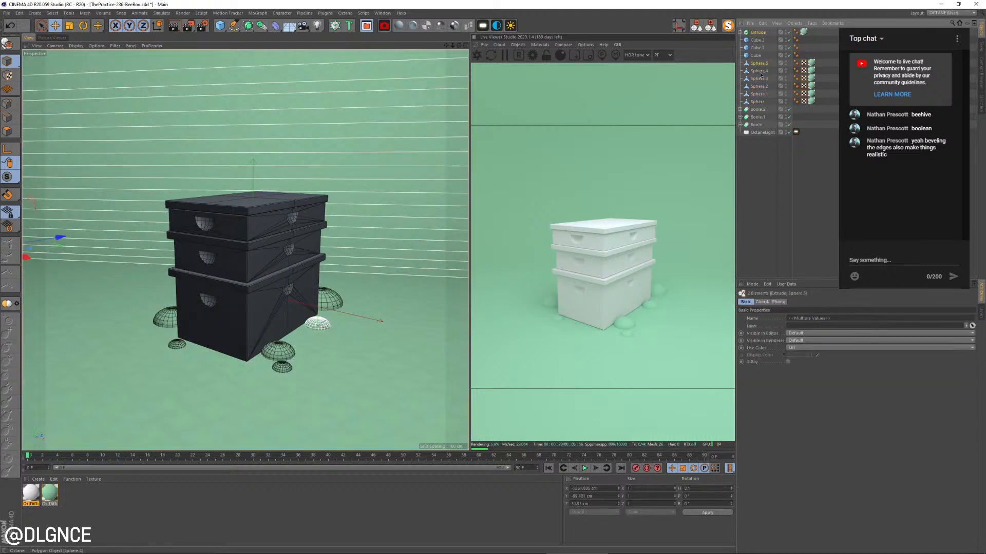
left_click(763, 71, "ctrl")
left_click(762, 79, "ctrl")
left_click(760, 86, "ctrl")
left_click(761, 94, "ctrl")
left_click(761, 102, "ctrl")
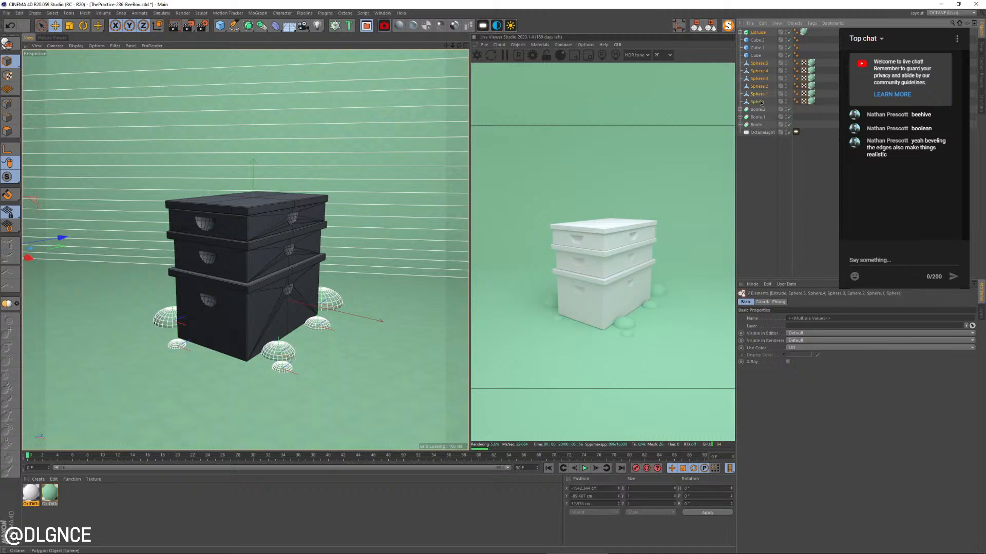
key("alt+g")
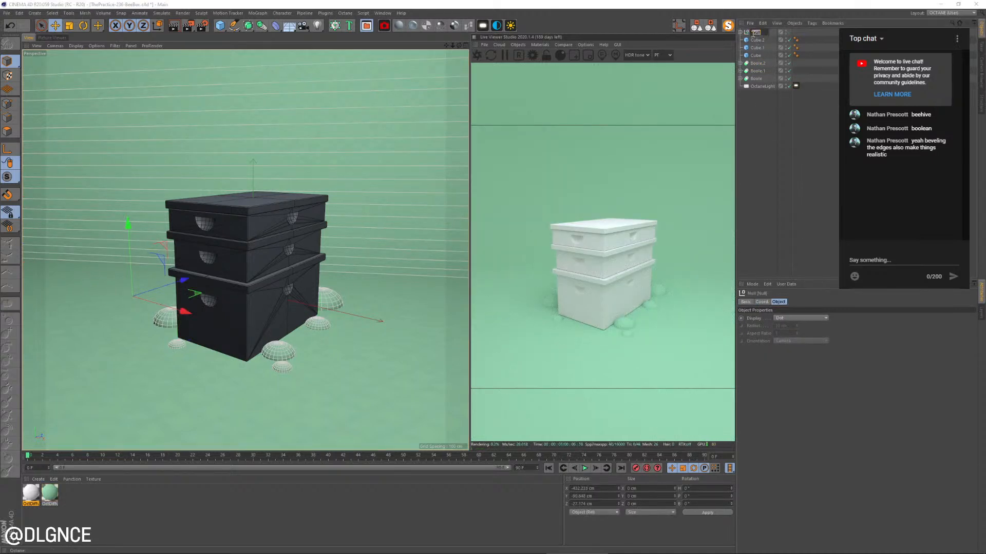
type("BG")
key("Return")
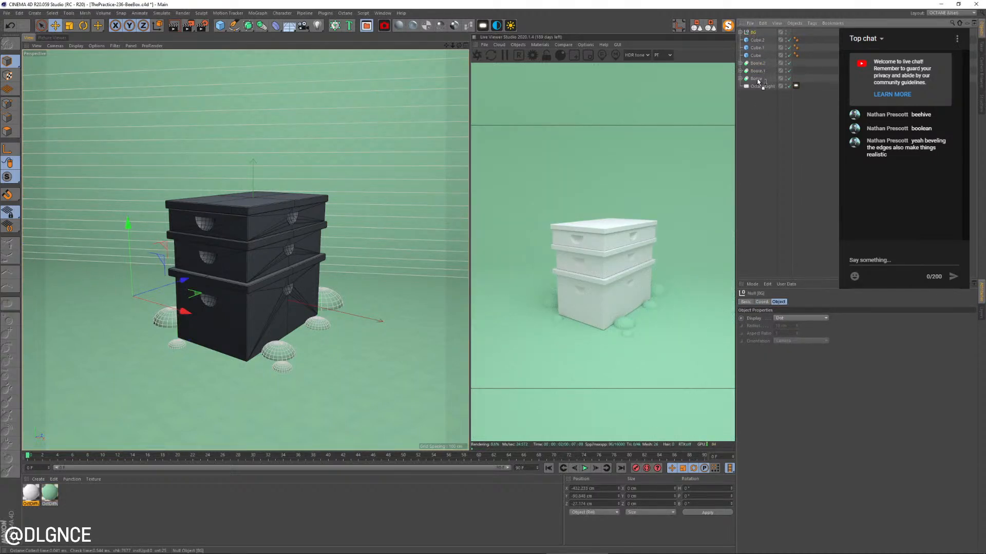
Move the BG group below the booleans and group the three cubes and three booleans under a null named Box
left_click_drag(756, 82, 756, 82)
left_click(757, 32)
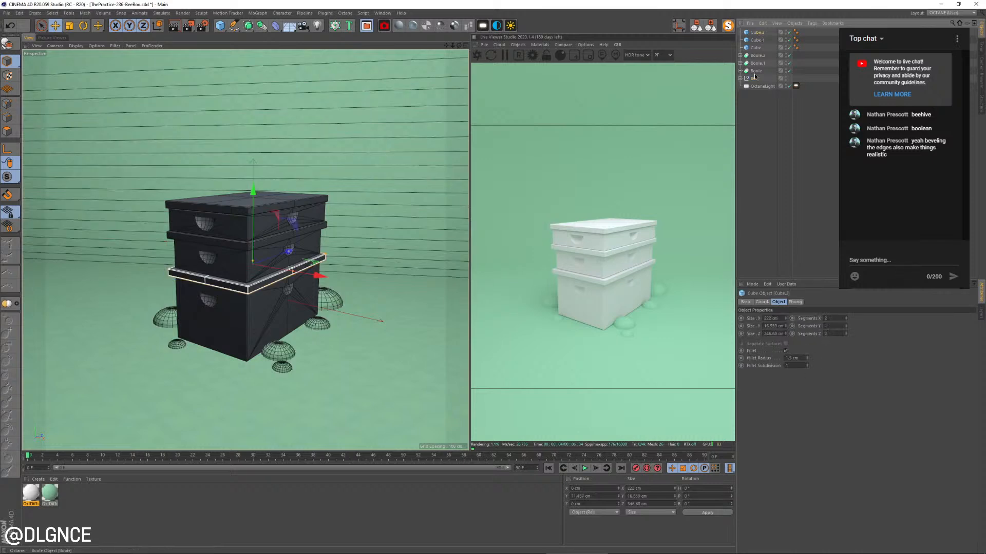
left_click(754, 72, "shift")
key("alt+g")
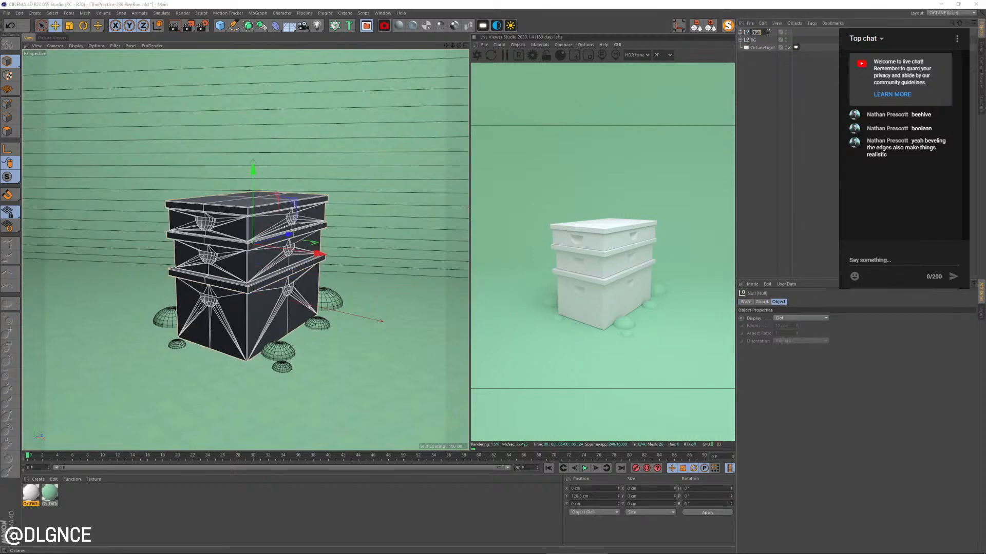
type("Box")
key("Return")
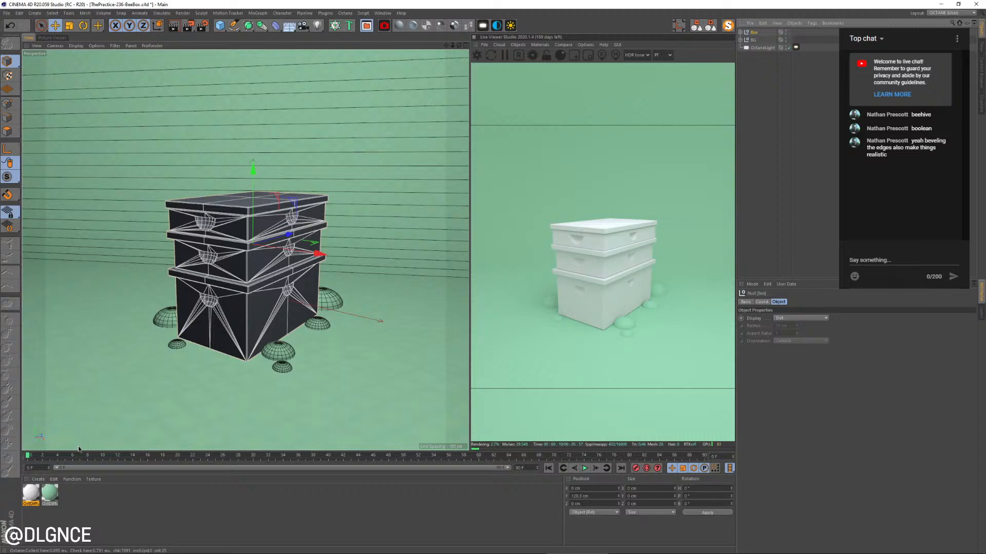
Assign the white diffuse material to the Box group and load the Wood surface shader as its diffuse texture
left_click_drag(754, 34, 754, 33)
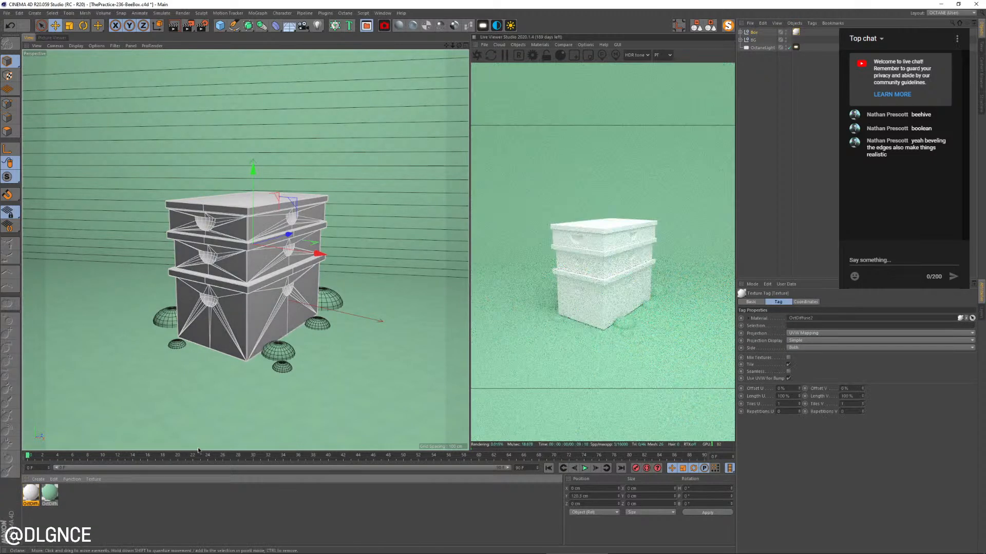
double_click(33, 494)
left_click_drag(182, 51, 397, 246)
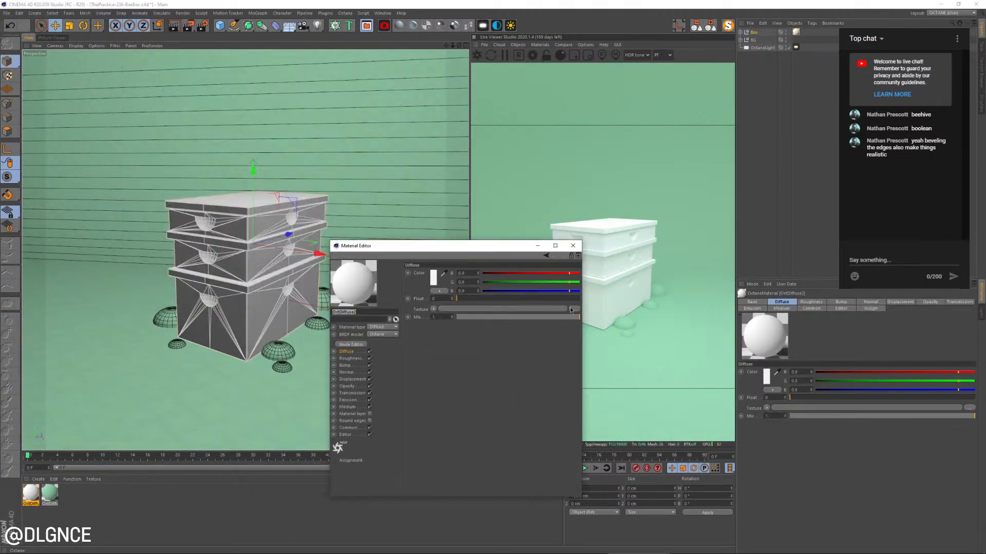
left_click(432, 311)
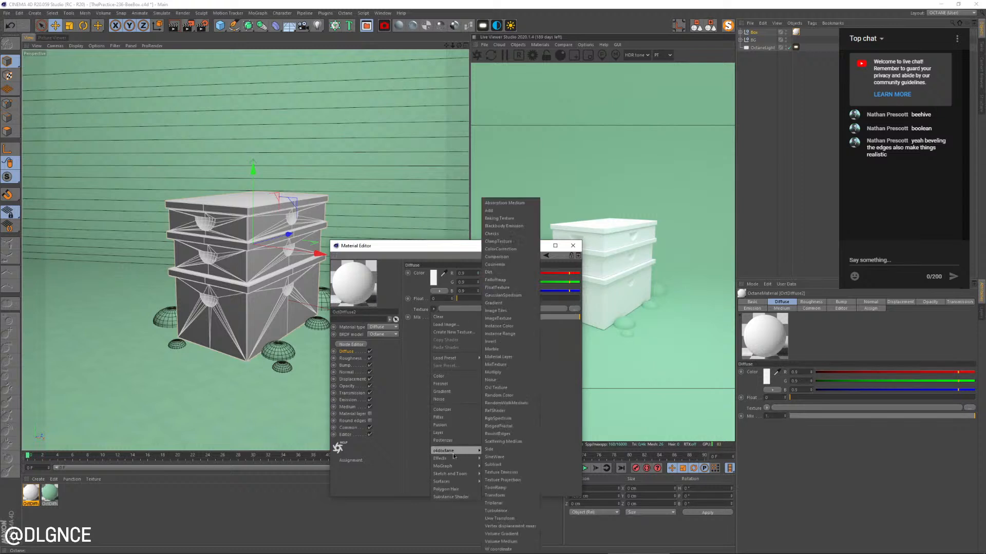
mouse_move(456, 450)
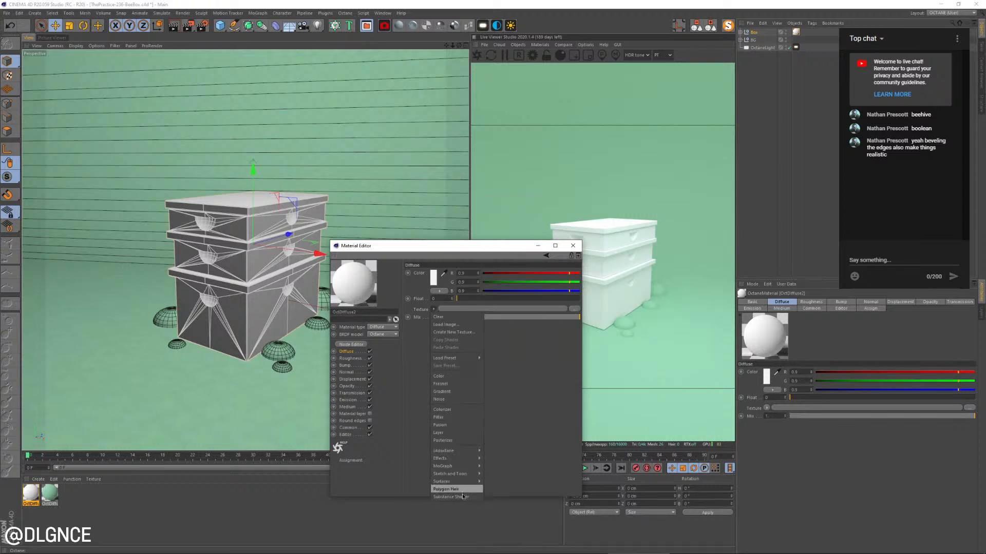
mouse_move(464, 466)
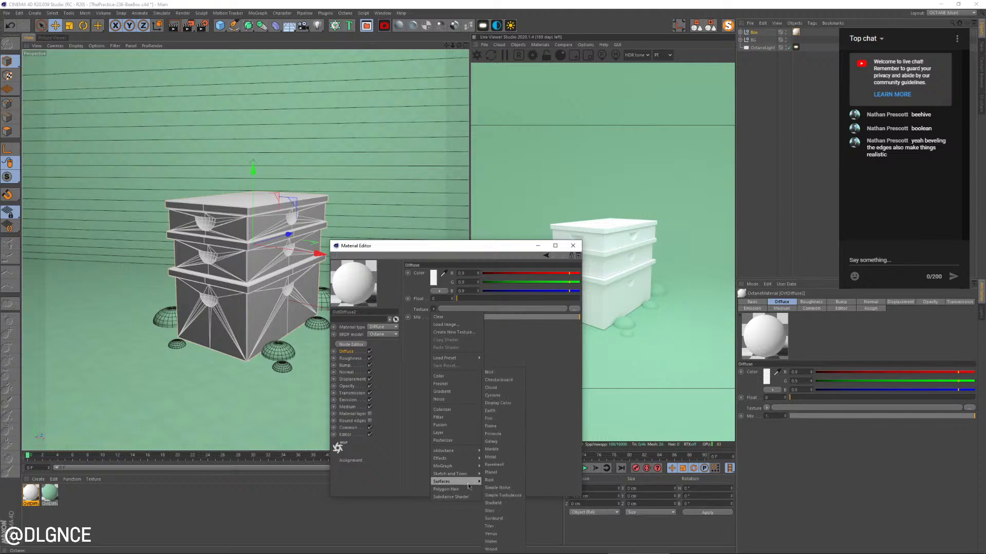
left_click(503, 549)
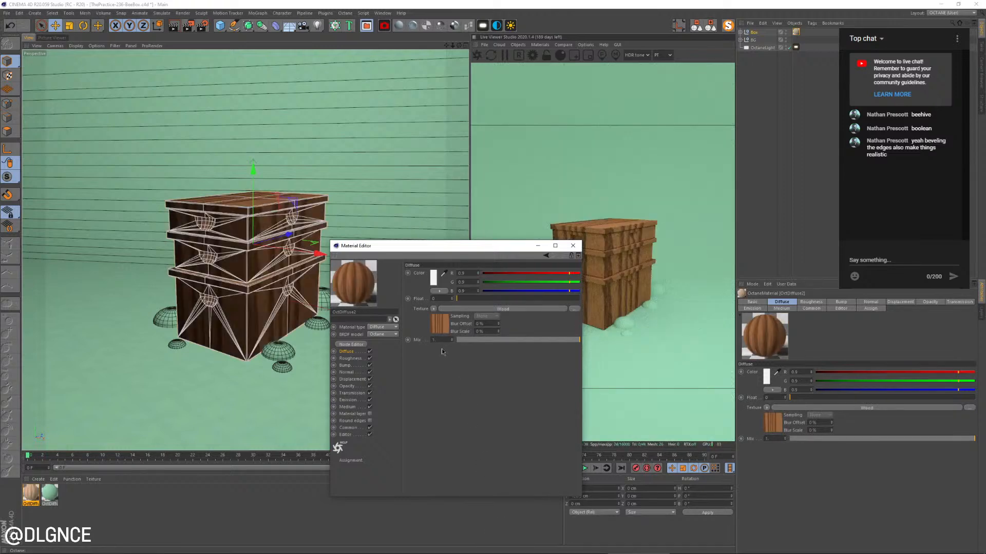
Set the wood shader's scale to 25% and increase its stretch
left_click_drag(456, 243, 436, 302)
left_click(423, 381)
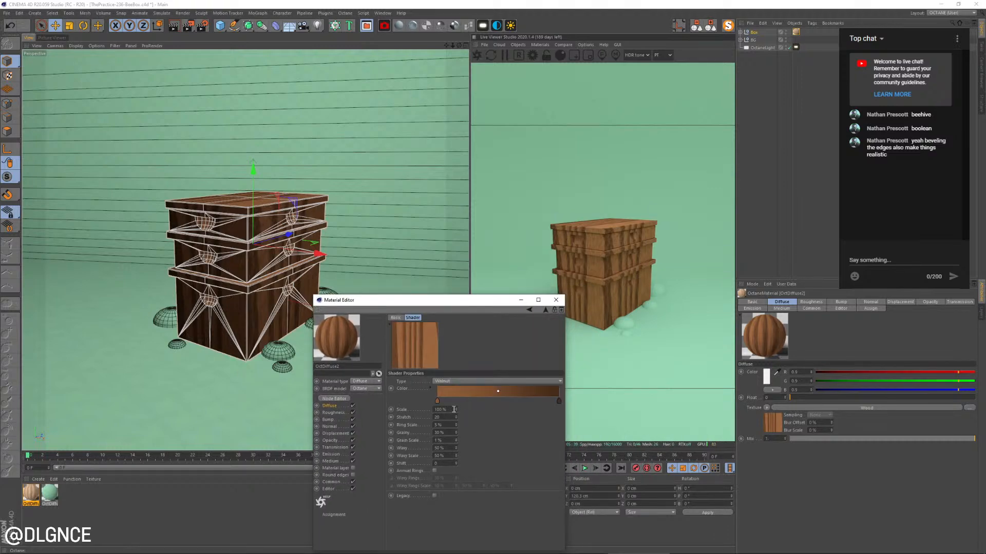
left_click_drag(456, 411, 457, 434)
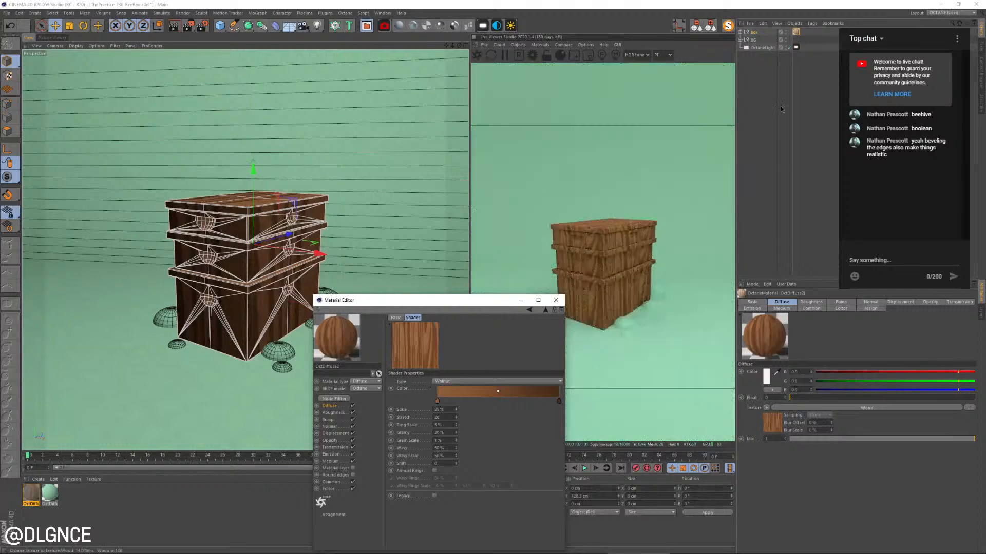
left_click(796, 32)
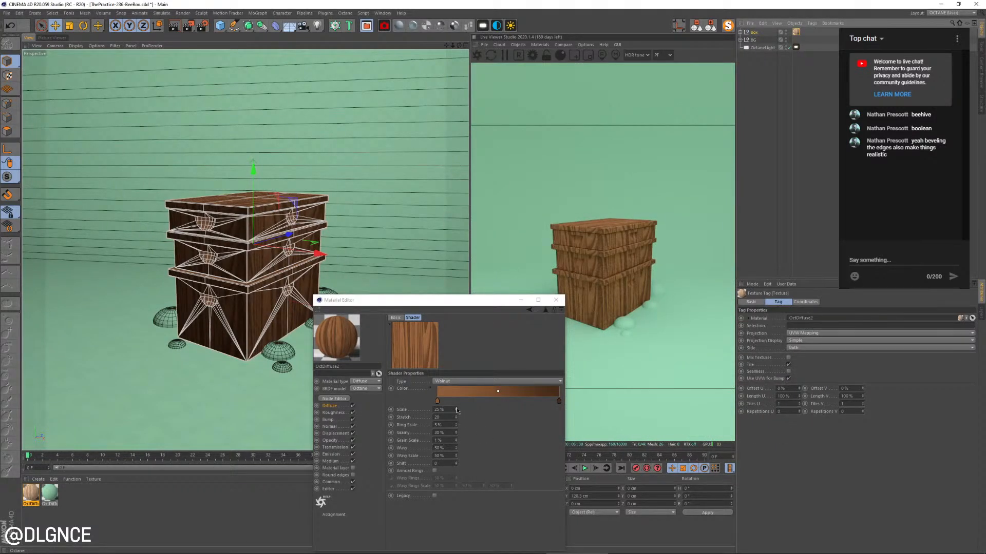
mouse_move(456, 418)
left_mouse_down()
mouse_move(456, 451)
mouse_move(456, 403)
left_mouse_up()
left_click_drag(456, 417, 456, 405)
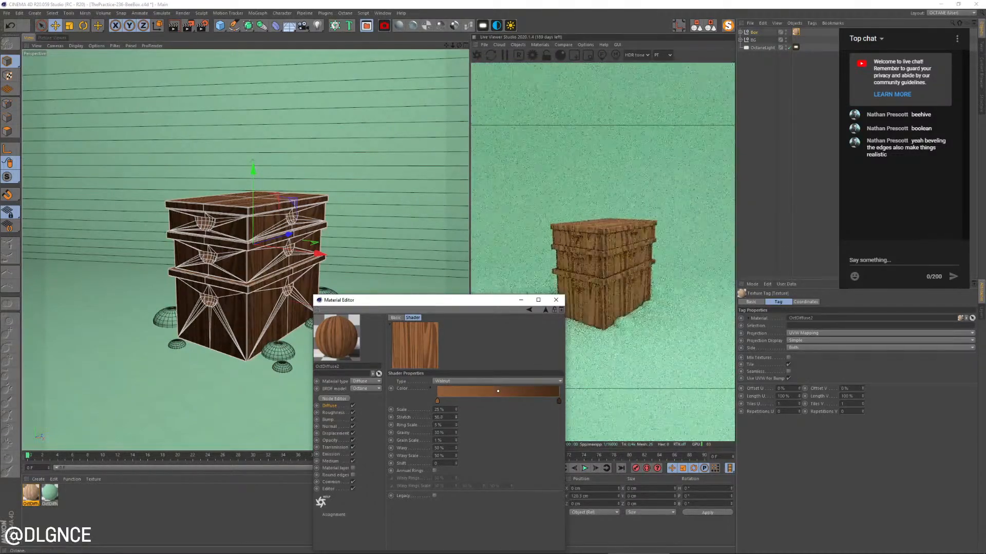
Set the wood shader's grain amount and grain scale to 0%, its wavy amount to 414% and raise the wavy scale
left_click_drag(455, 433, 455, 450)
left_click(457, 442)
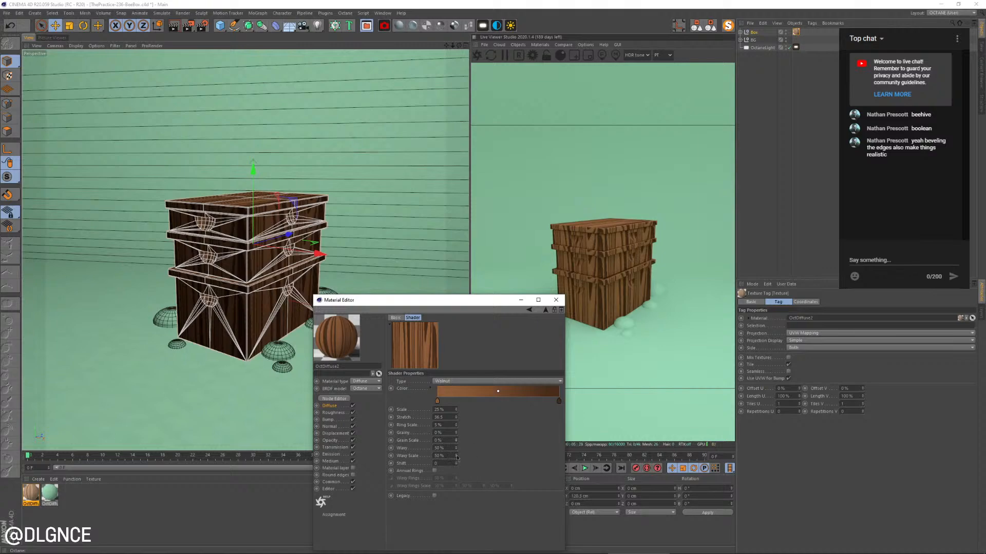
mouse_move(456, 448)
left_mouse_down()
mouse_move(456, 380)
mouse_move(461, 453)
mouse_move(456, 428)
mouse_move(441, 481)
mouse_move(457, 465)
left_mouse_up()
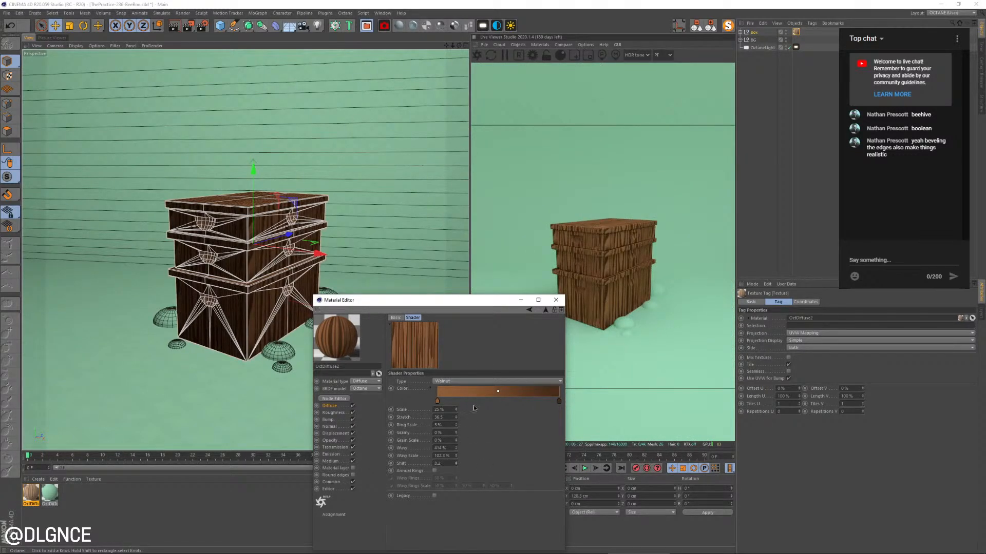
Try annual rings on the wood shader, switch them off again, and reduce the scale to 10% with more stretch
left_click(434, 471)
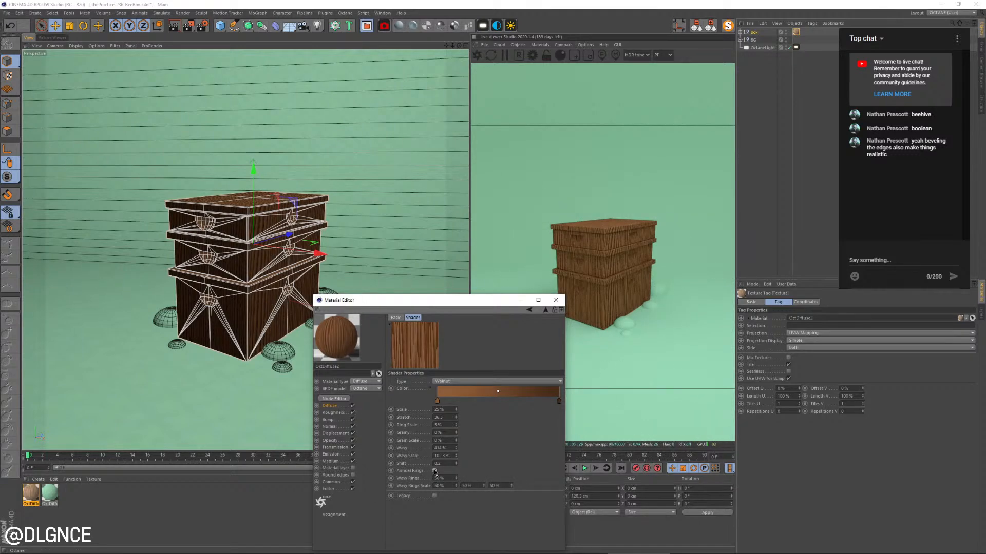
left_click(434, 471)
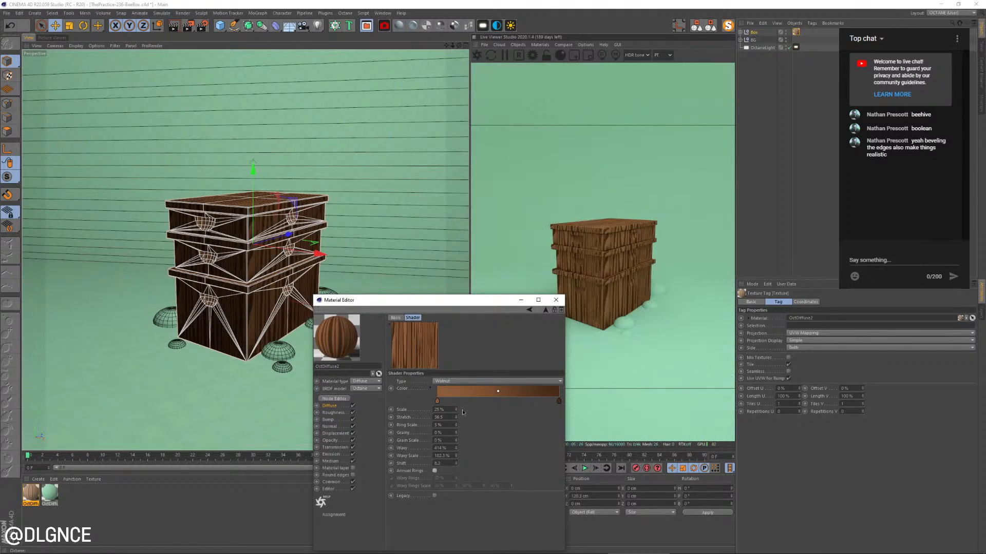
left_click_drag(455, 418, 456, 412)
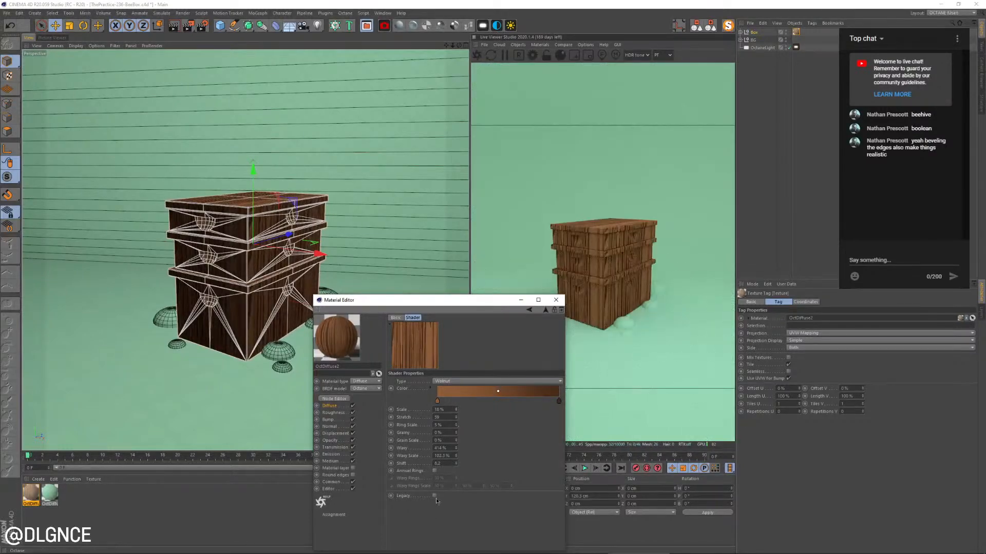
Adjust the wood shader's shift and slightly lower its wavy scale to vary the grain pattern
left_click(457, 465)
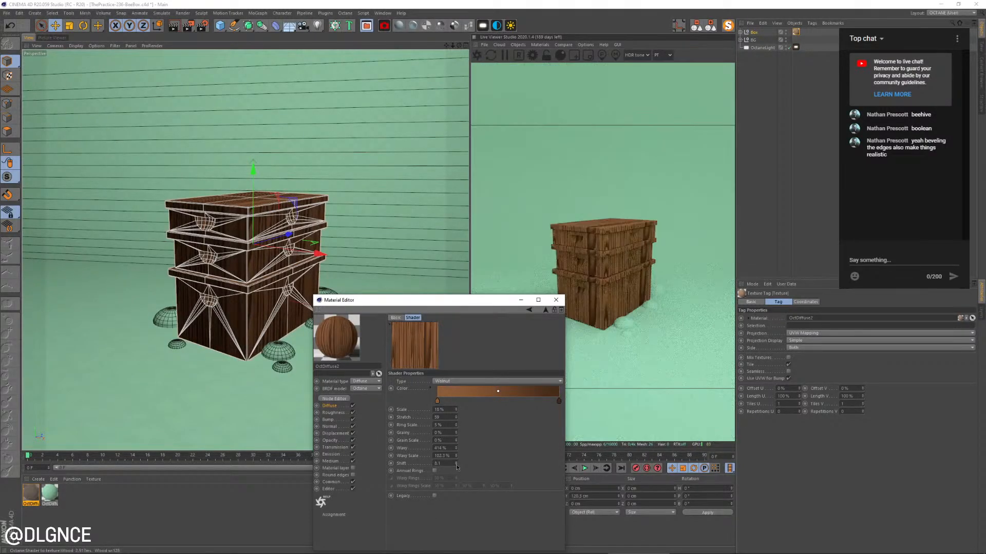
left_click(456, 465)
left_click(457, 465)
left_click(457, 465)
left_click(455, 465)
left_click(456, 465)
left_click(456, 464)
left_click(455, 464)
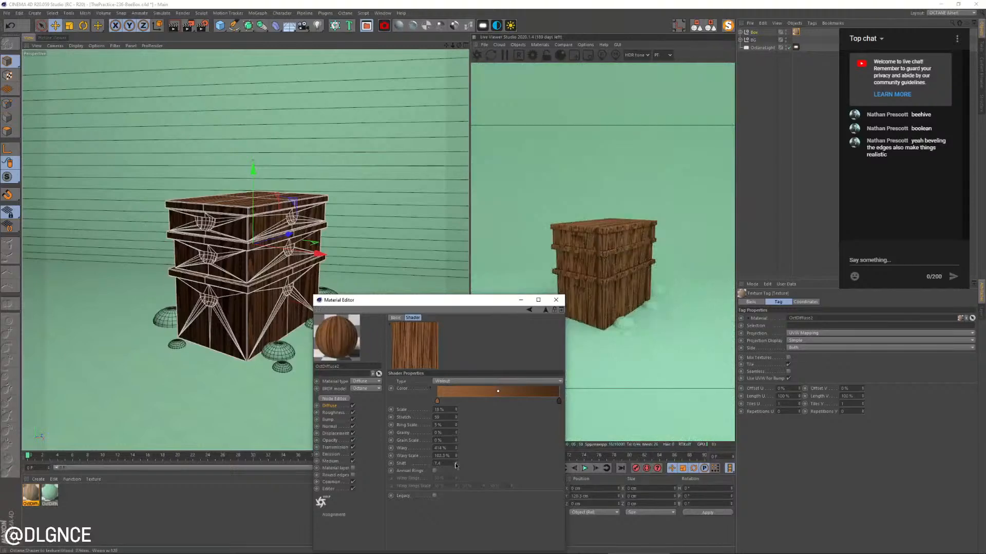
left_click_drag(456, 456, 456, 462)
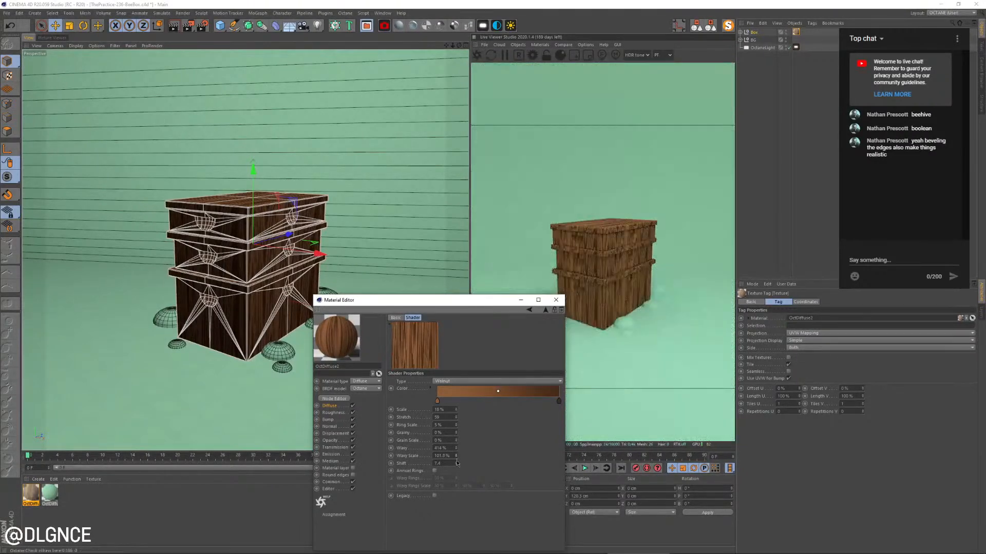
left_click(457, 463)
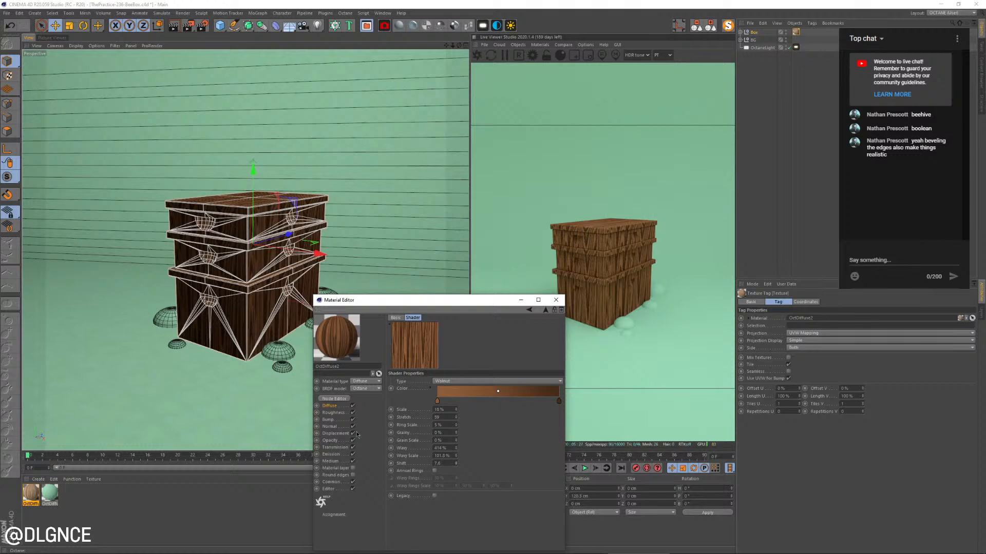
Lower the diffuse texture mix to about 0.53 and sample the brown of the wood texture as the diffuse color
left_click(329, 405)
left_click_drag(543, 395, 504, 399)
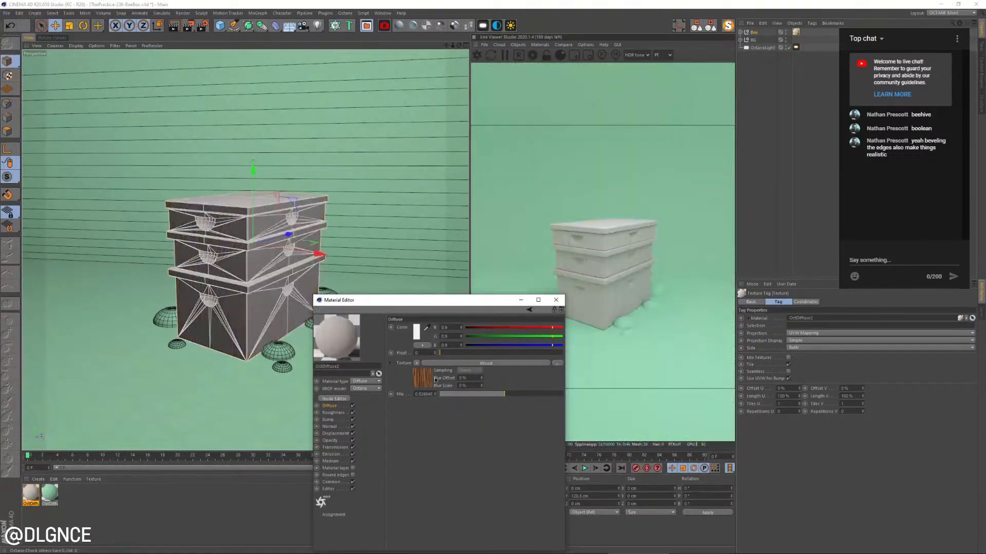
left_click(425, 328)
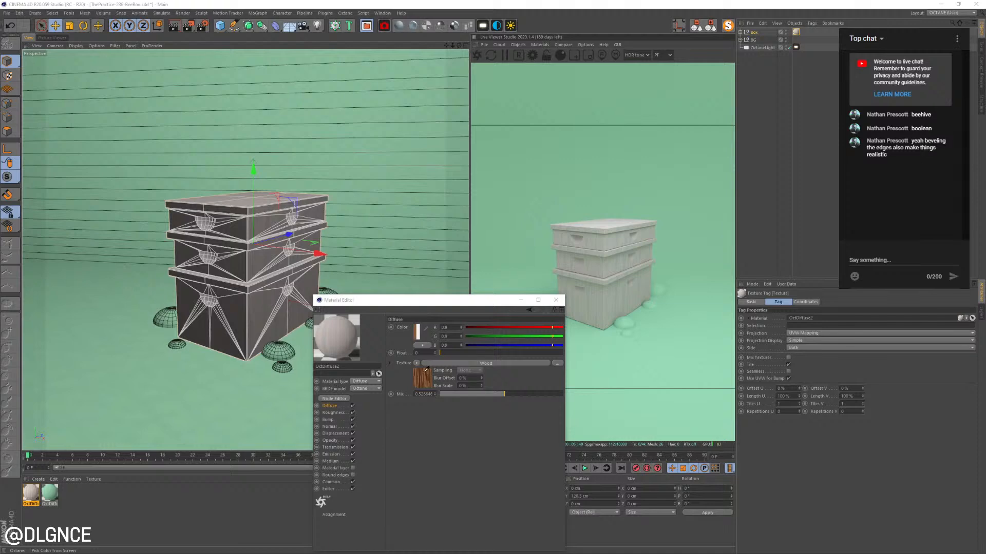
left_click(427, 369)
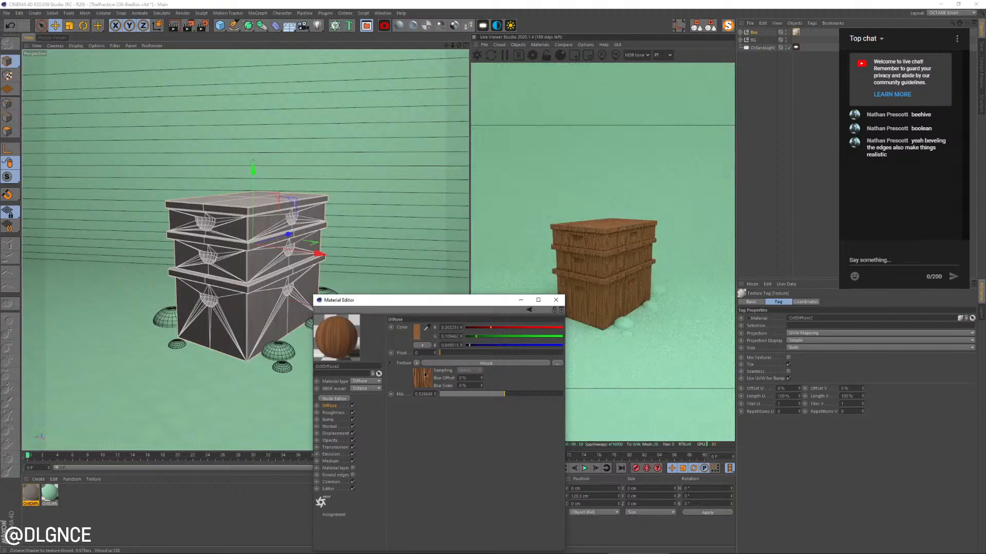
Change the diffuse color to a golden orange with 68% saturation and 85% value
left_click(419, 333)
left_click(387, 329)
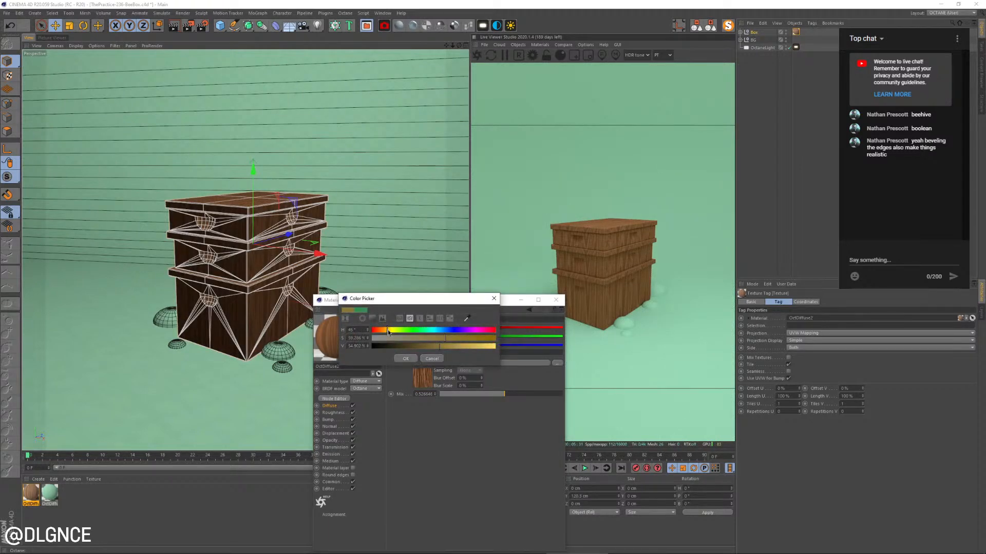
left_click(477, 346)
left_click(455, 338)
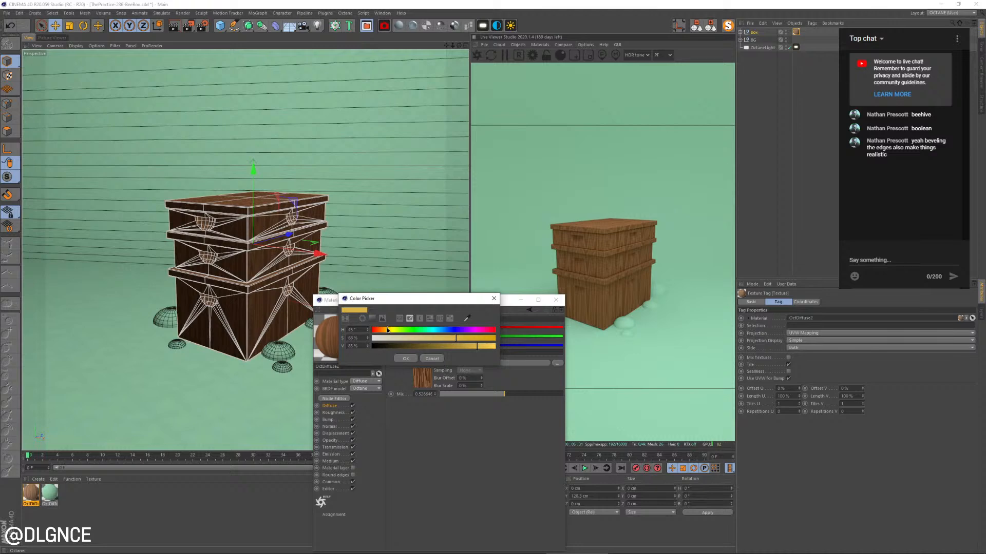
left_click_drag(387, 329, 386, 330)
left_click(405, 359)
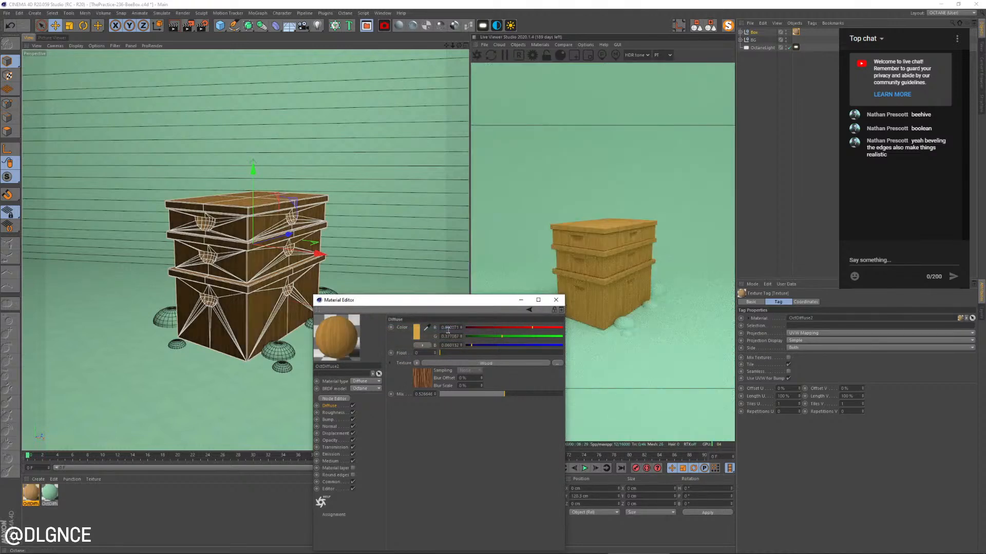
Compare with the beehive reference photo and brighten the wood material's diffuse color to about 93% value
key("alt+Tab")
key("alt+Tab")
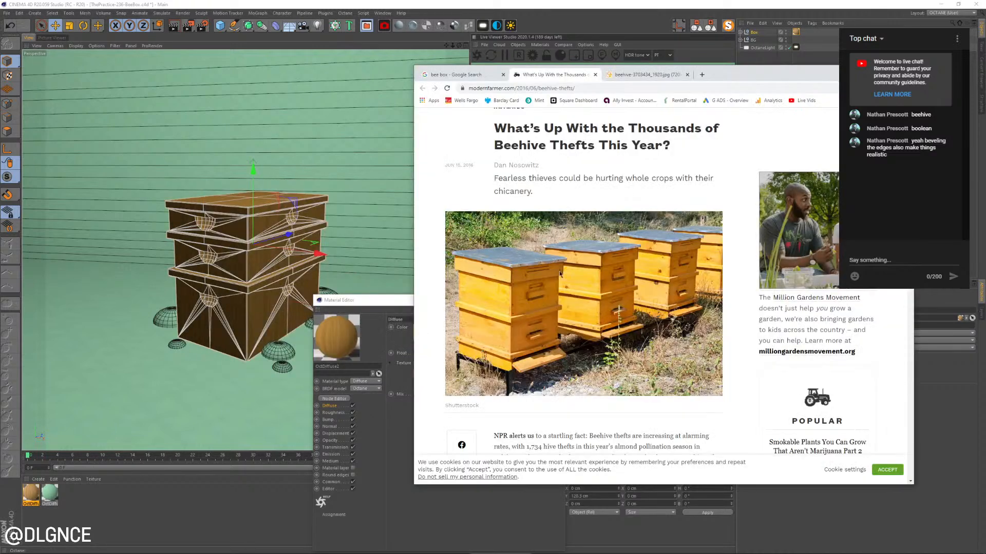
key("alt+Tab")
left_click(436, 338)
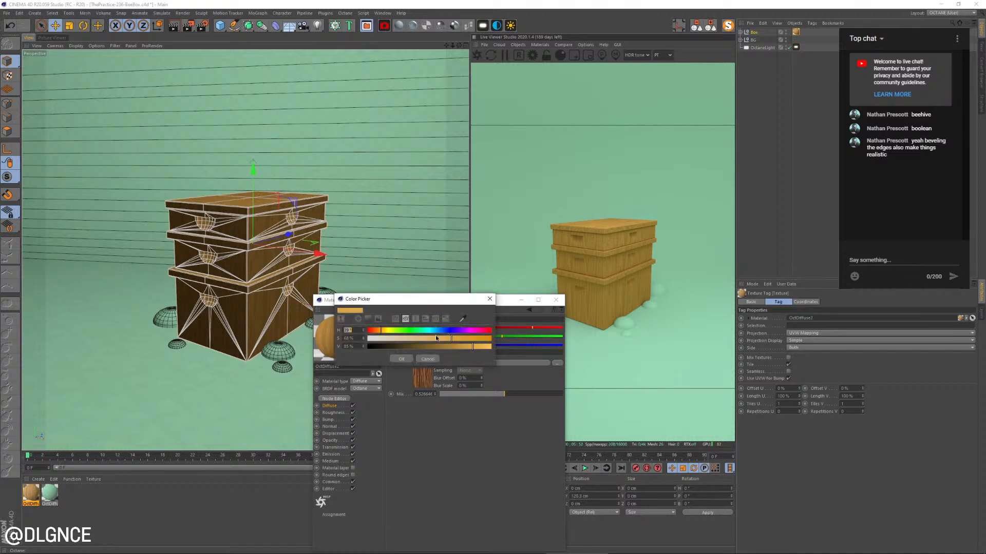
left_click_drag(484, 347, 483, 347)
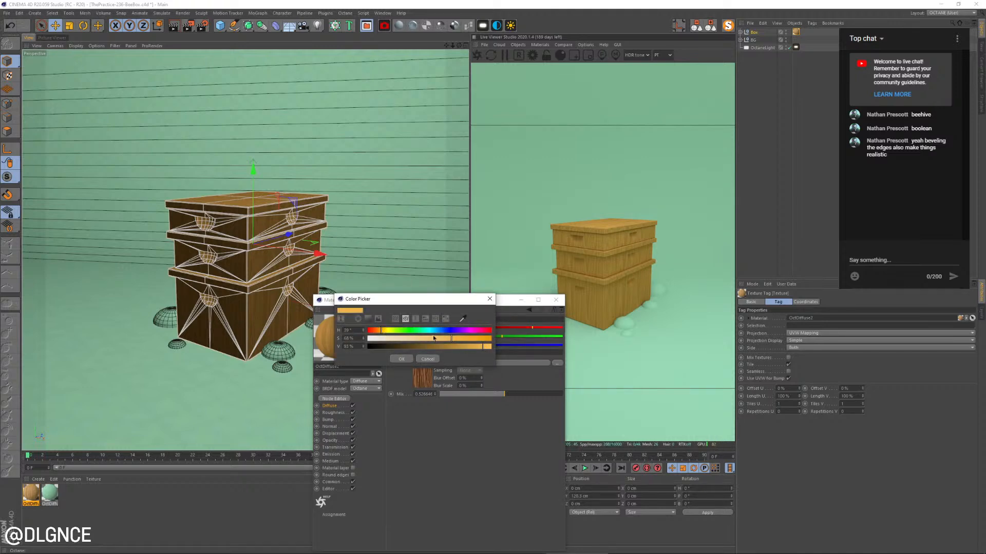
left_click(405, 361)
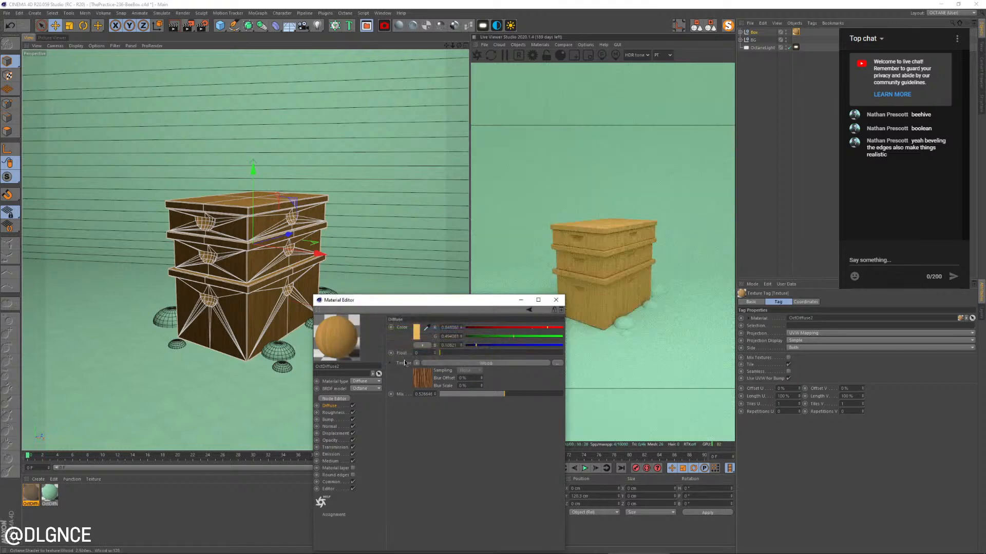
Recheck the beehive reference photo and recolor the wood gradient's start knot to yellow with 51° hue, 59% saturation and 67% value
key("alt+Tab")
key("alt+Tab")
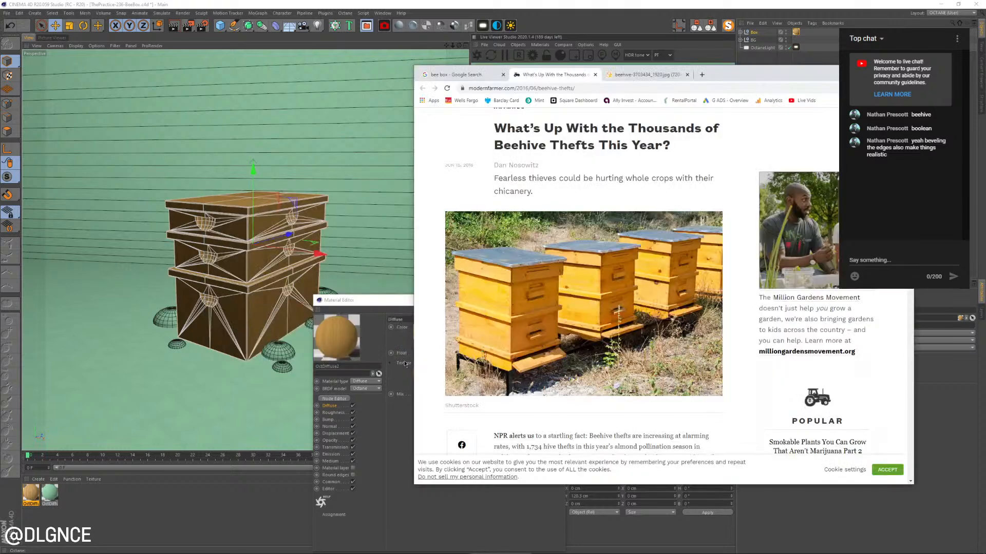
key("alt+Tab")
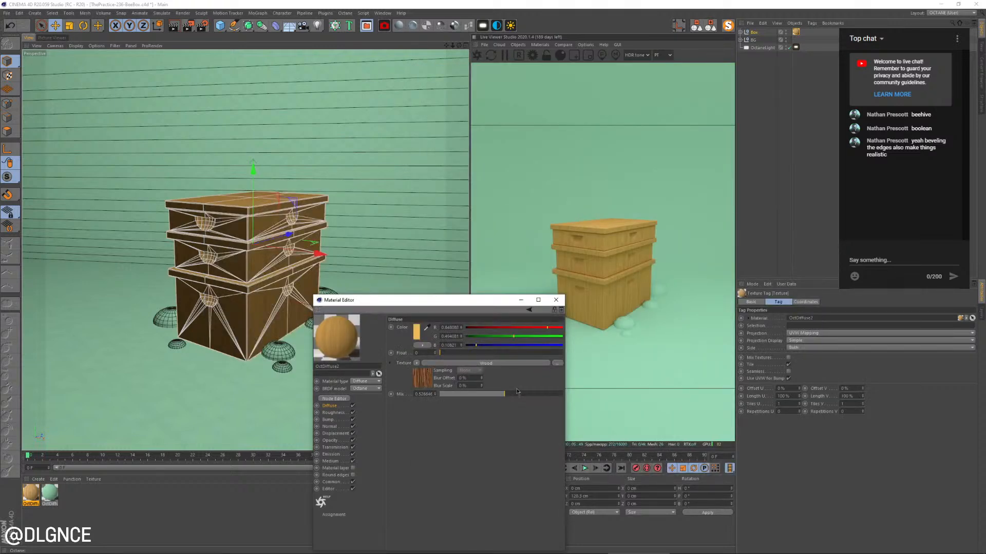
left_click(421, 378)
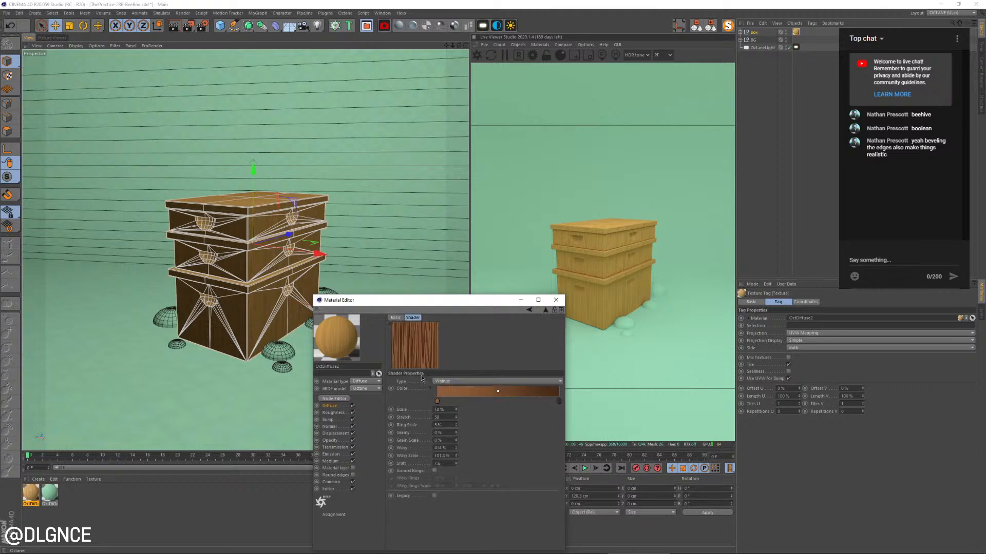
double_click(443, 401)
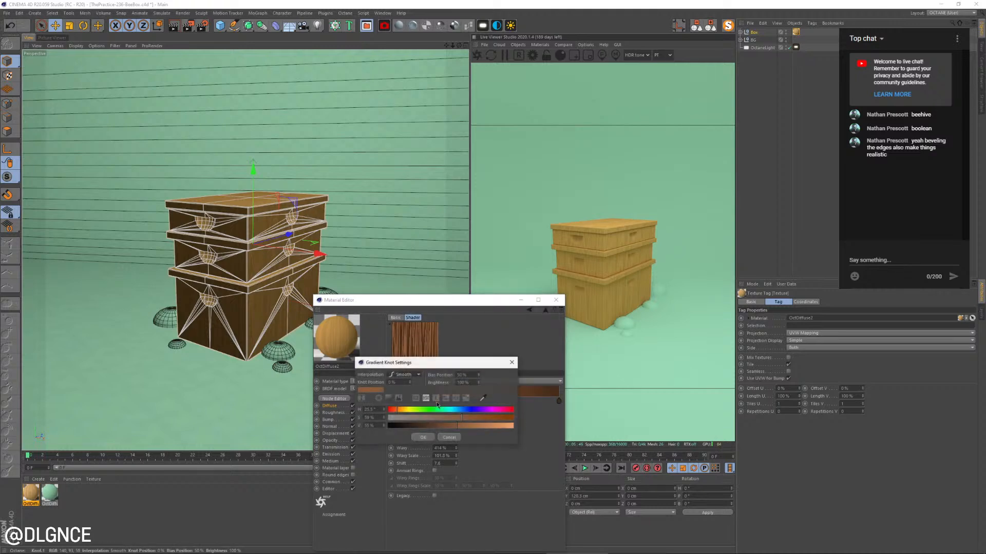
left_click(402, 410)
left_click_drag(402, 412, 406, 411)
left_click(472, 426)
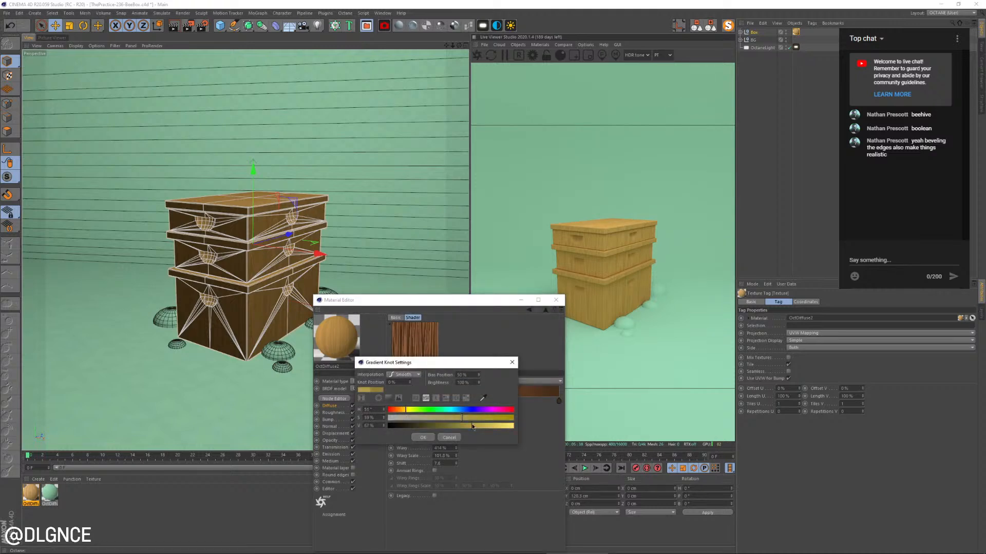
left_click(416, 438)
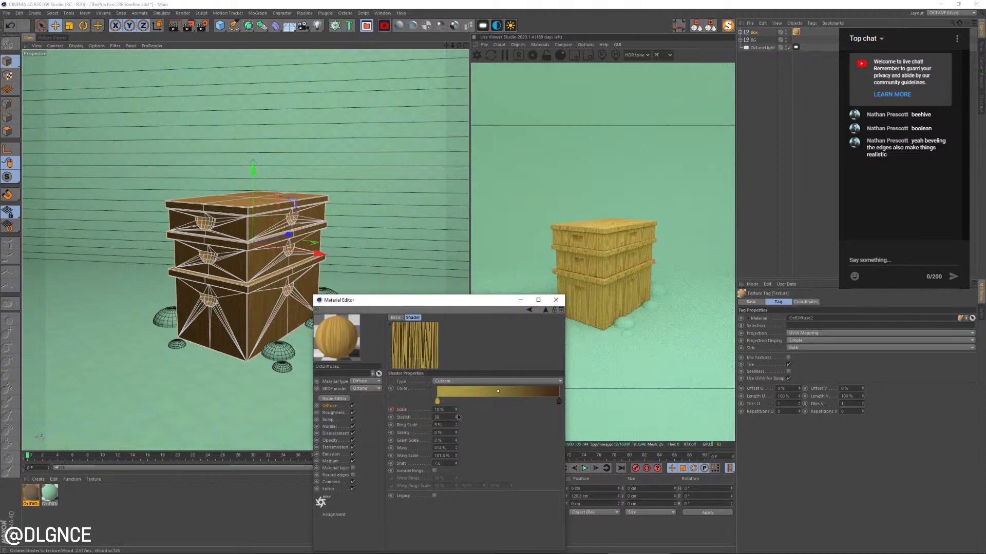
Lighten the wood gradient's end knot to a reddish brown with 47% value
double_click(559, 403)
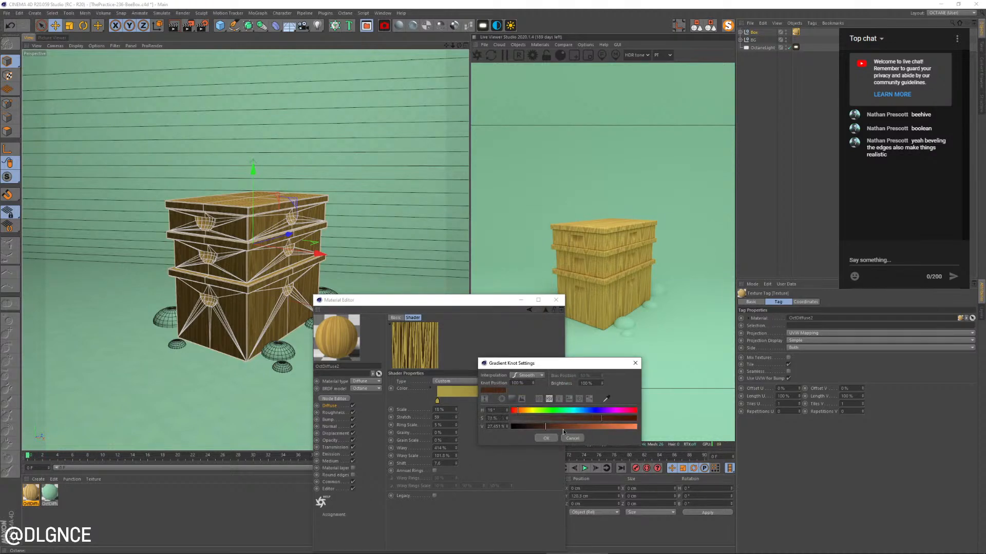
left_click_drag(563, 430, 570, 428)
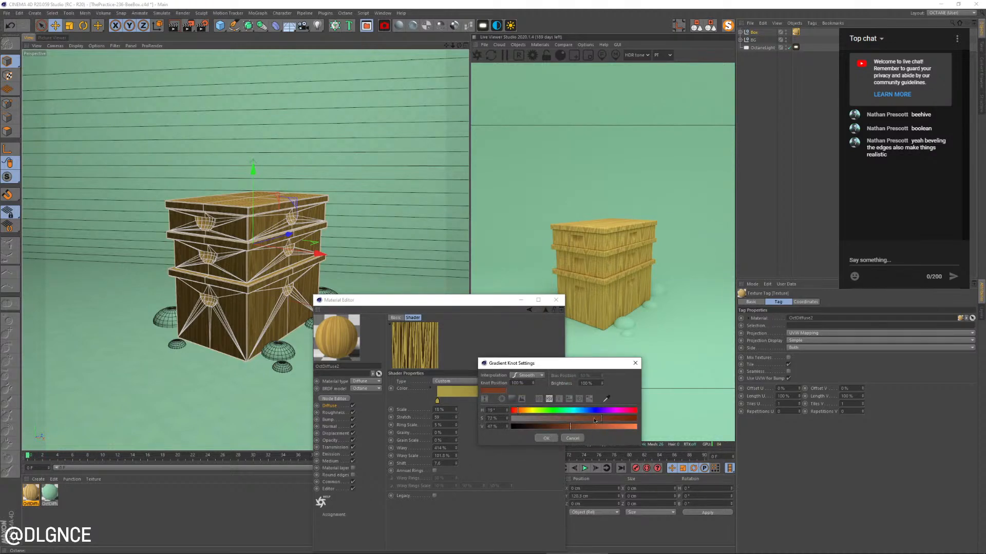
left_click(549, 438)
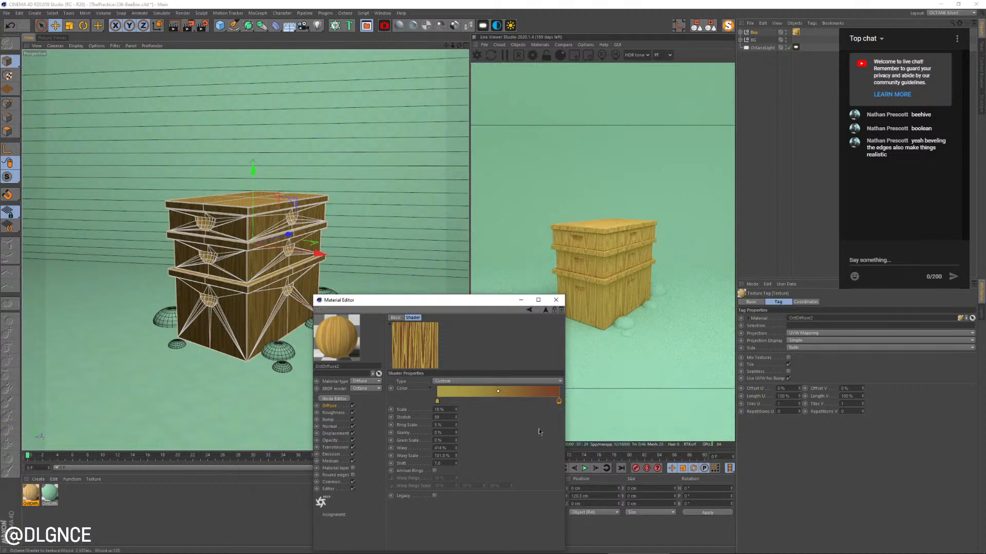
Sample the gradient's yellow for the wood shader's end knot and darken it to 40° hue, 66% saturation and 53% value
left_click(332, 405)
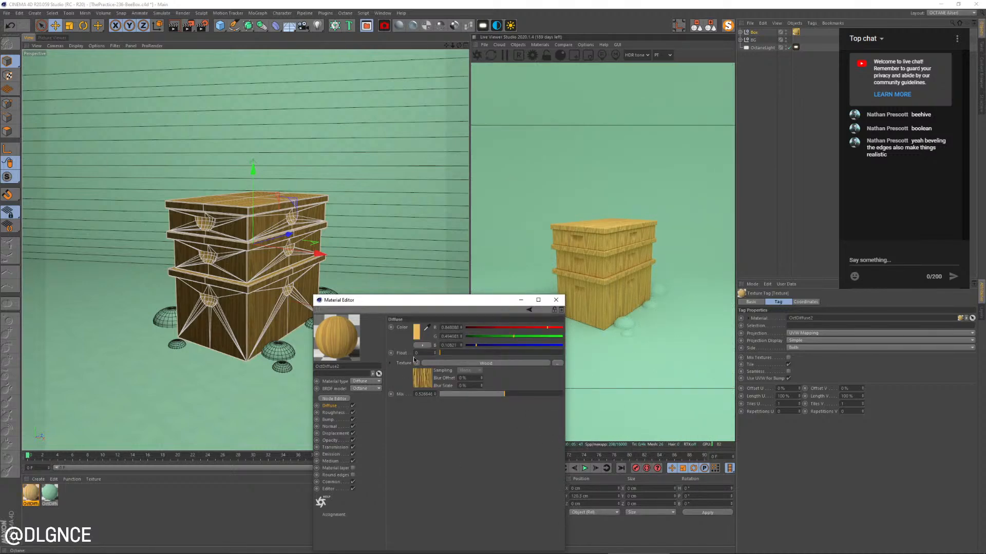
left_click(426, 383)
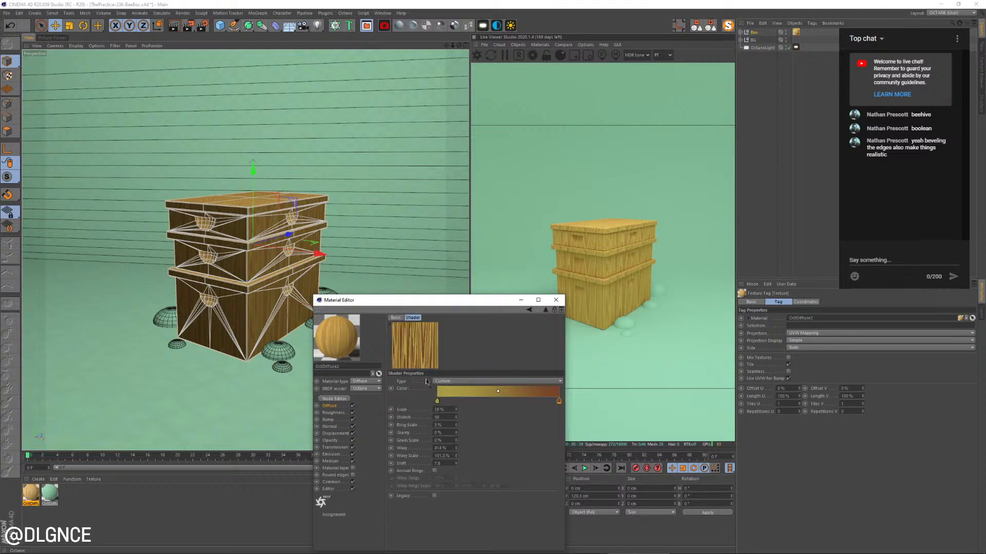
double_click(558, 402)
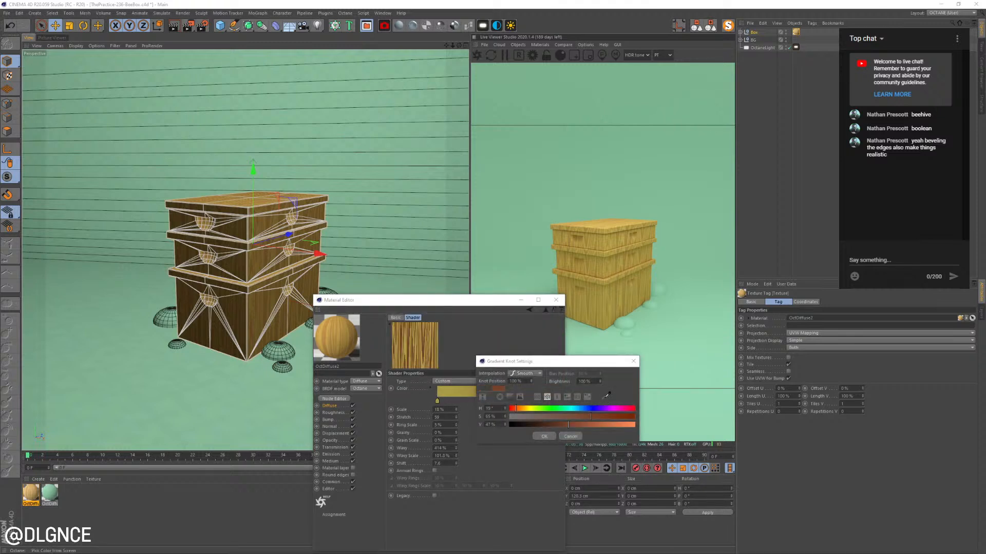
left_click(440, 392)
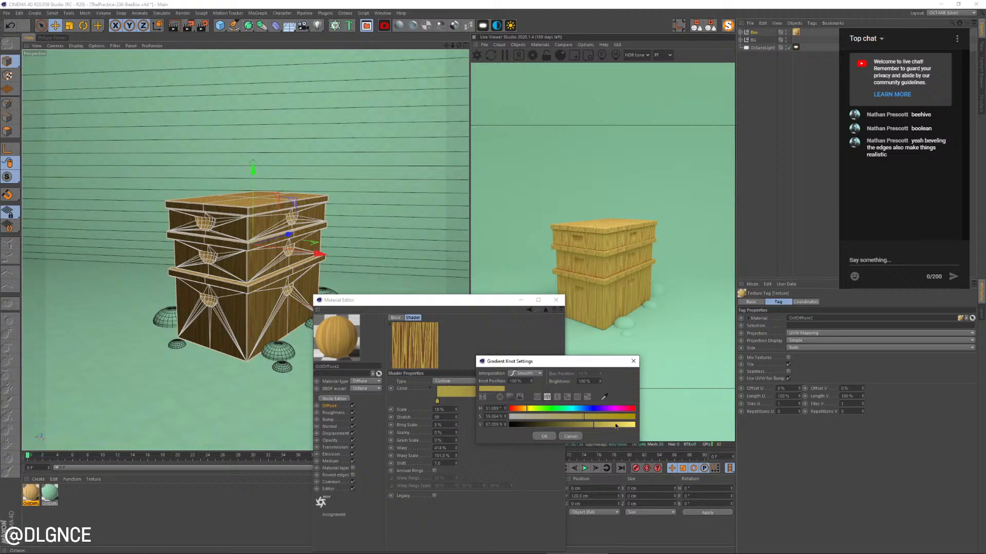
left_click(574, 425)
left_click(592, 416)
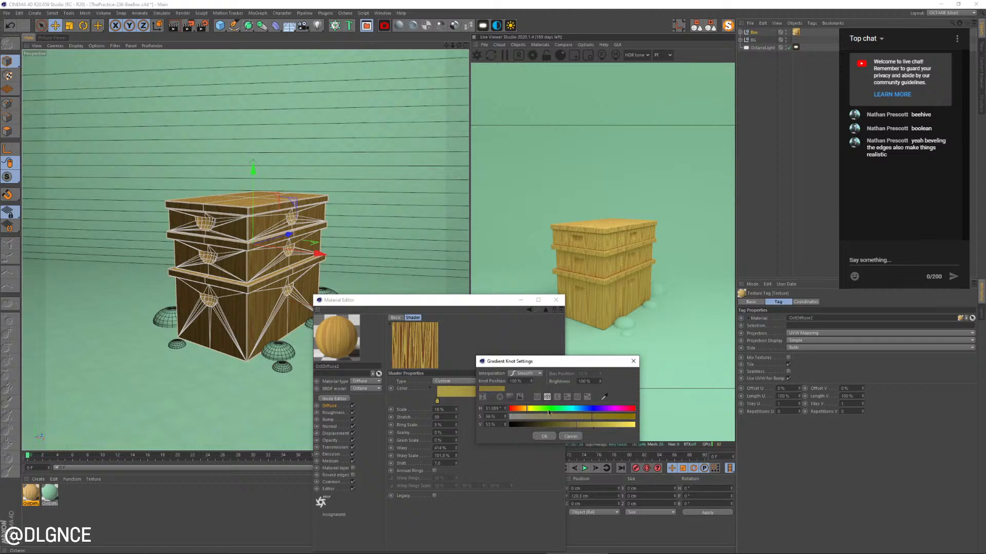
left_click(543, 436)
Lower the diffuse texture mix to about 0.32 and soften the diffuse color to 47% saturation and about 89% value
left_click(330, 407)
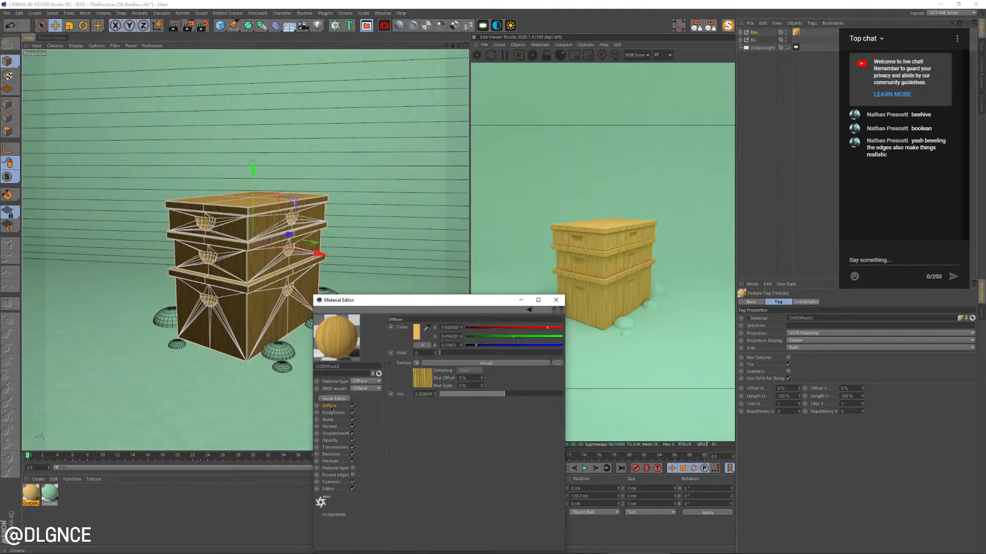
left_click_drag(490, 396, 479, 394)
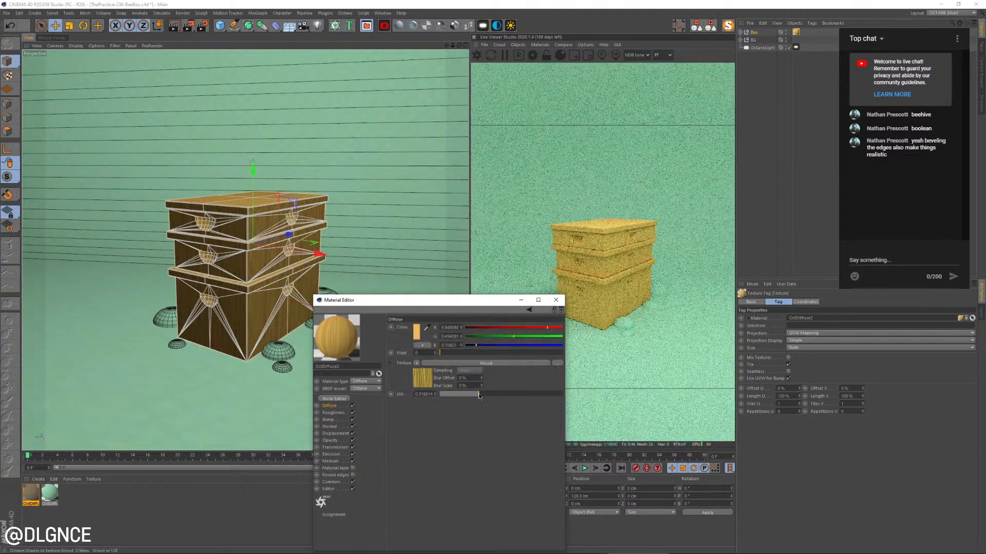
left_click(416, 332)
left_click(427, 338)
left_click(480, 346)
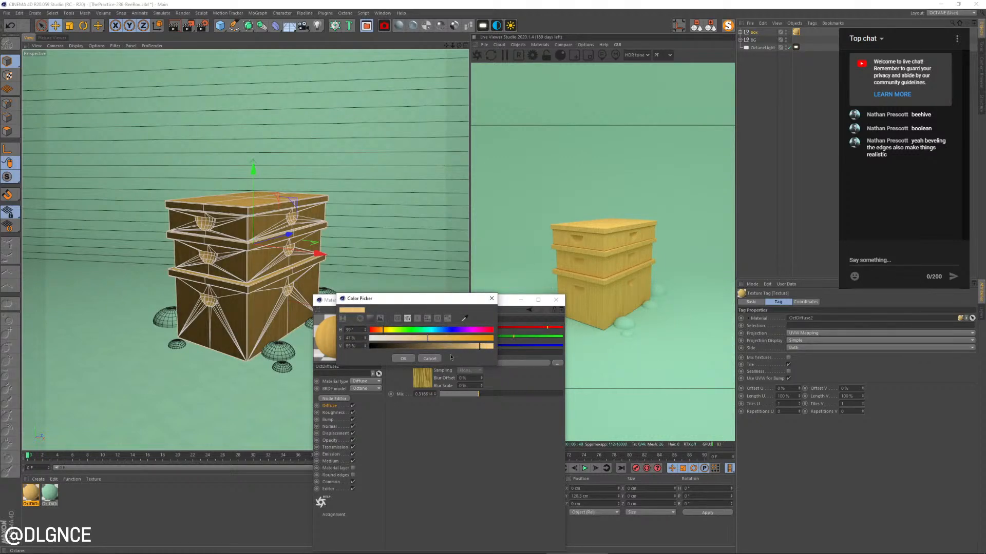
left_click(405, 360)
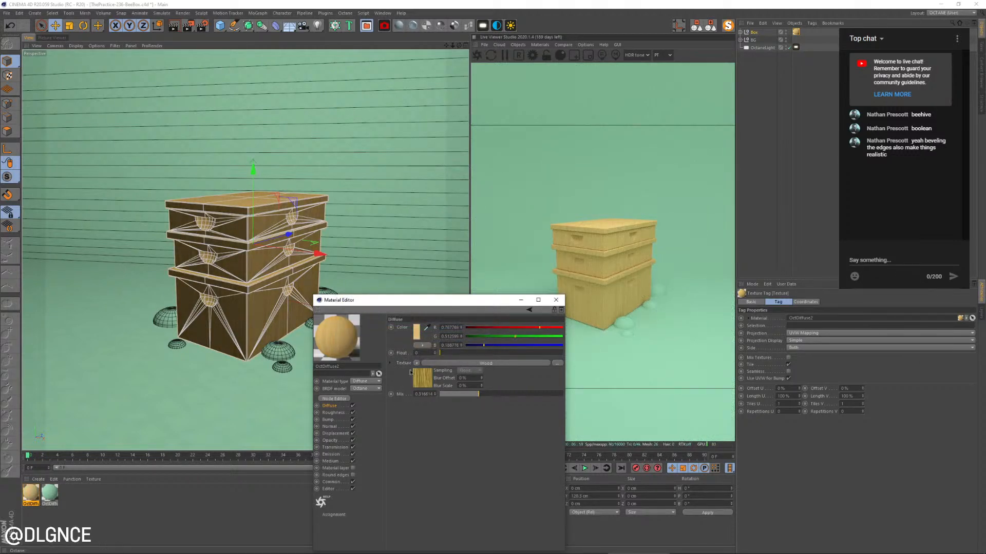
Recolor the bump channel's wood gradient with a white start knot and a black end knot
left_click(328, 420)
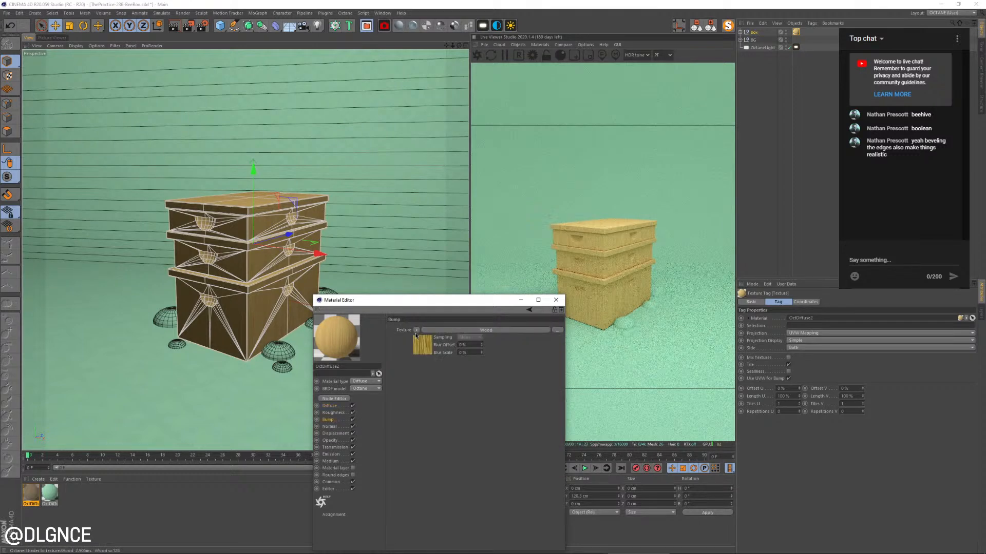
left_click(417, 331)
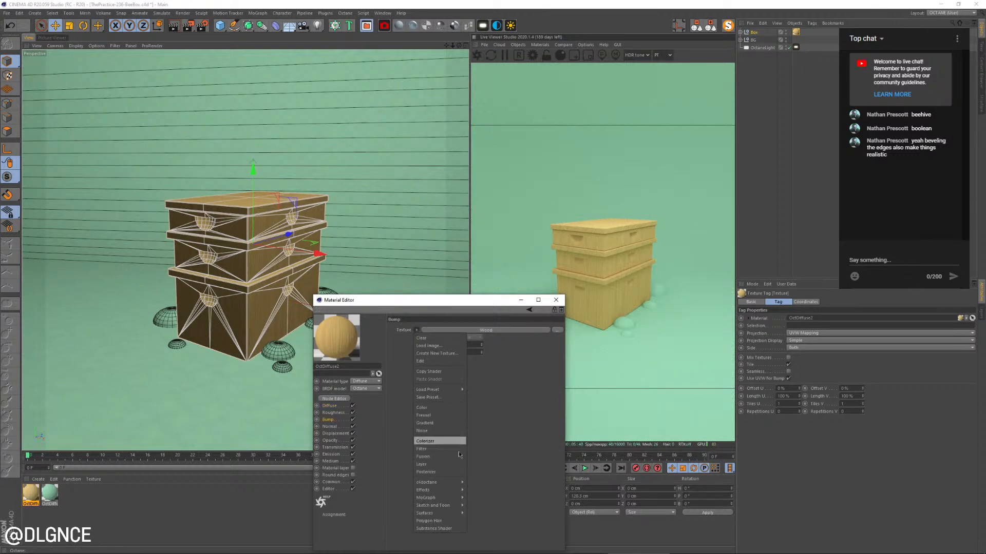
left_click(421, 361)
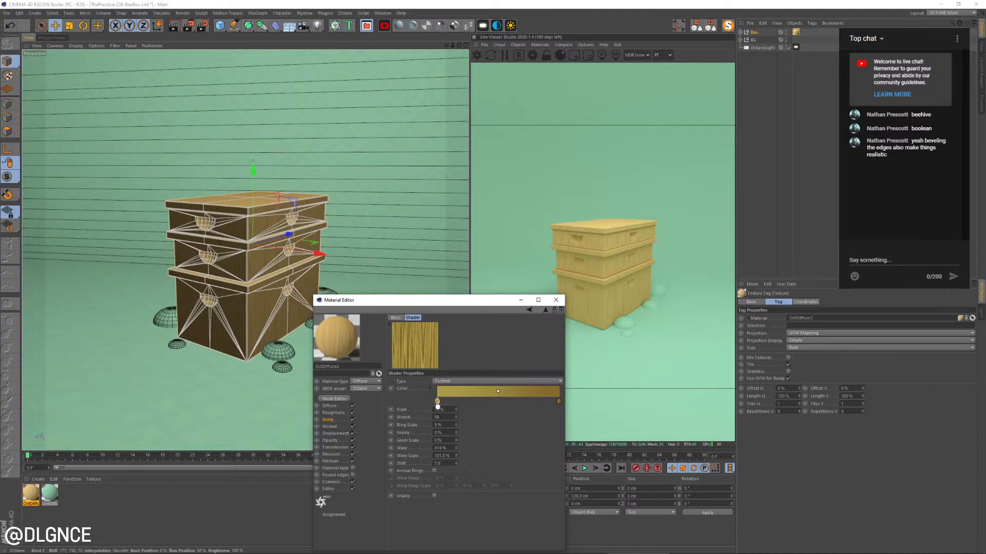
double_click(437, 400)
left_click(482, 427)
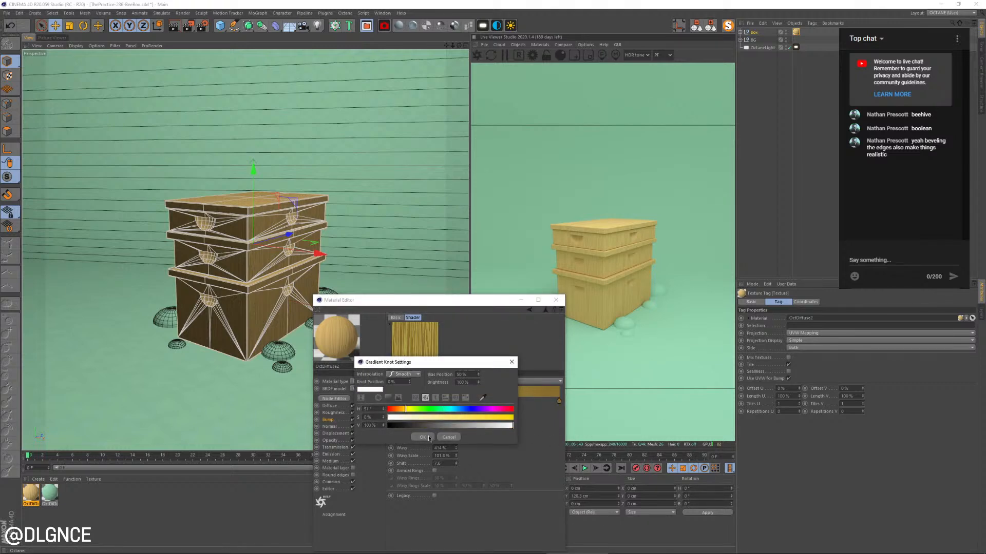
left_click(422, 437)
double_click(558, 400)
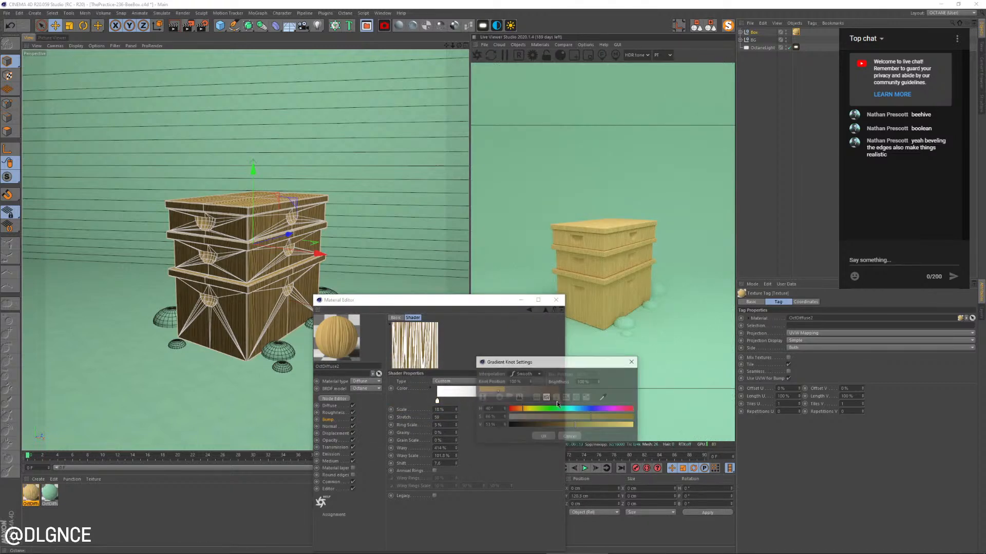
left_click(510, 425)
left_click(544, 436)
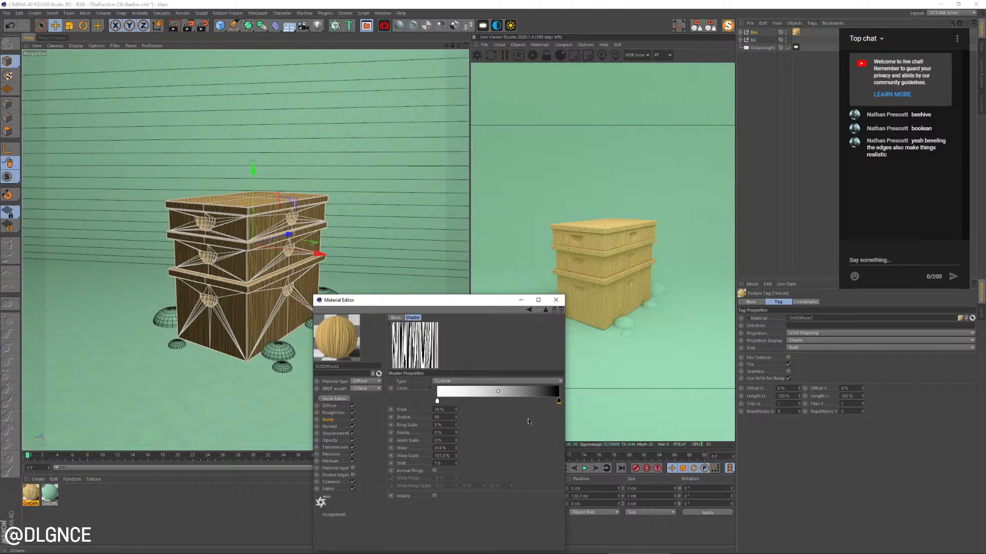
left_click(333, 420)
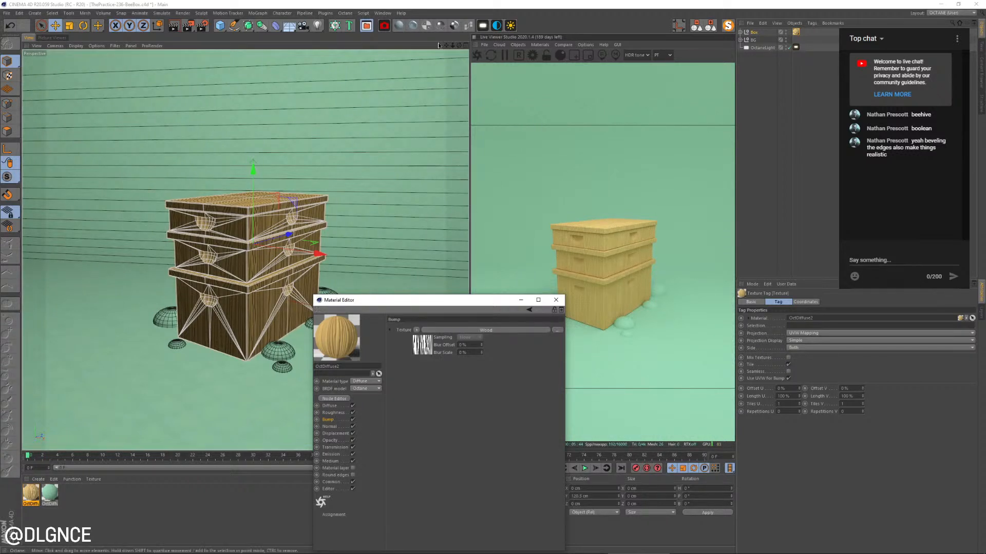
left_click(399, 25)
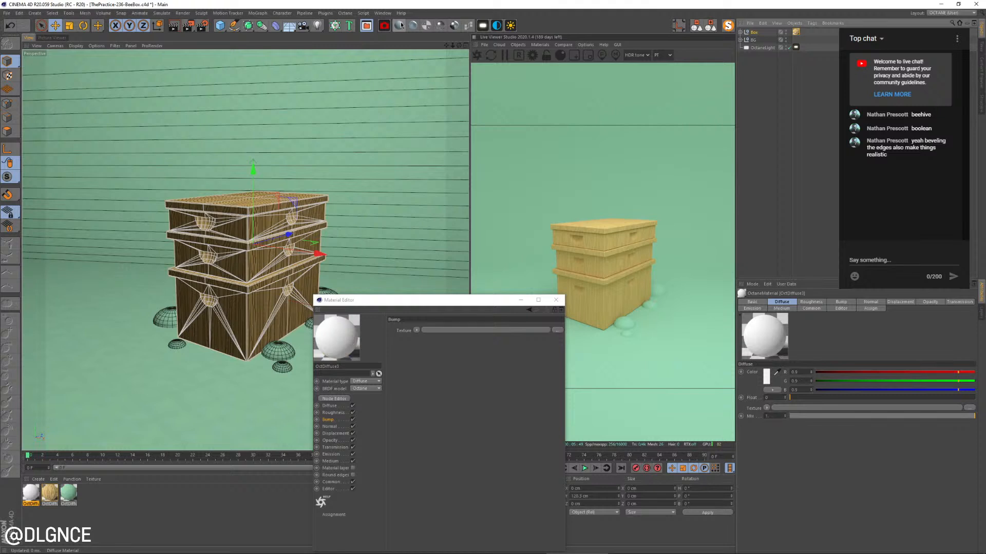
key("ctrl+z")
left_click(31, 493)
key("Delete")
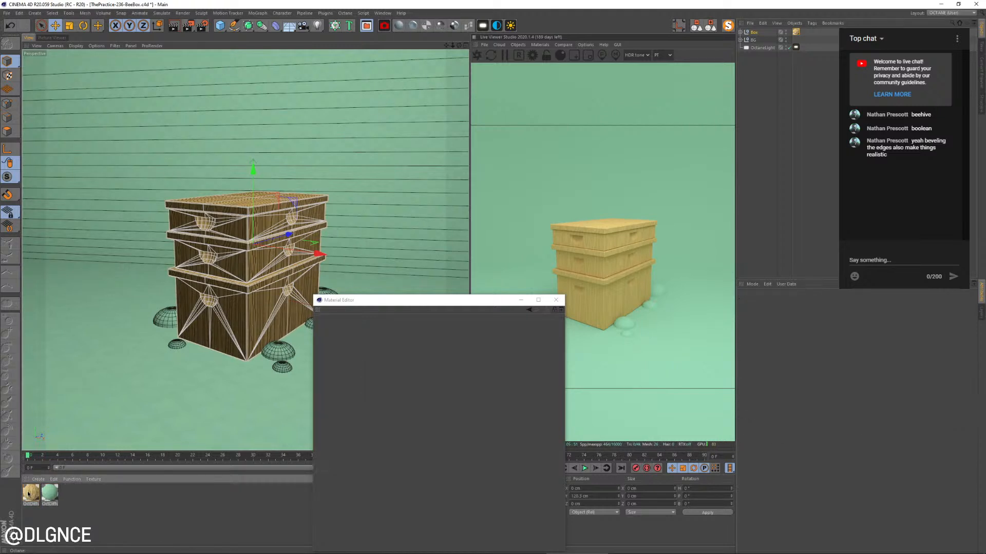
left_click(31, 496)
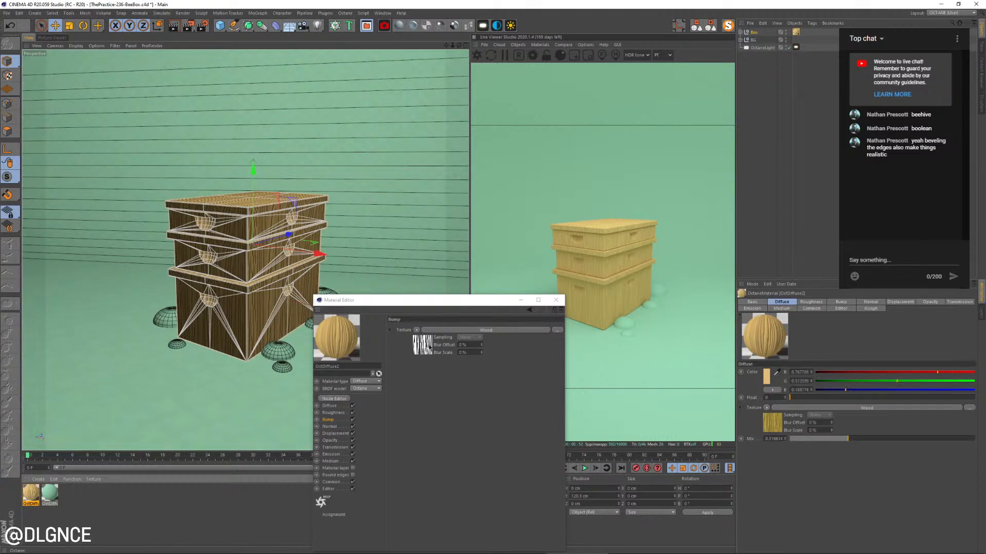
Disable the wood material's bump channel and toggle the live render's resolution lock
left_click(329, 421)
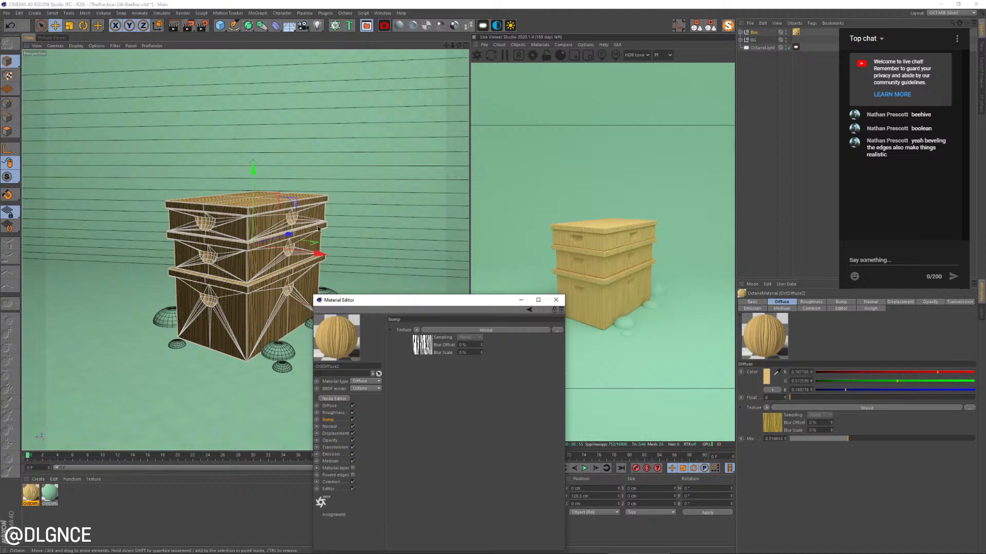
left_click(353, 420)
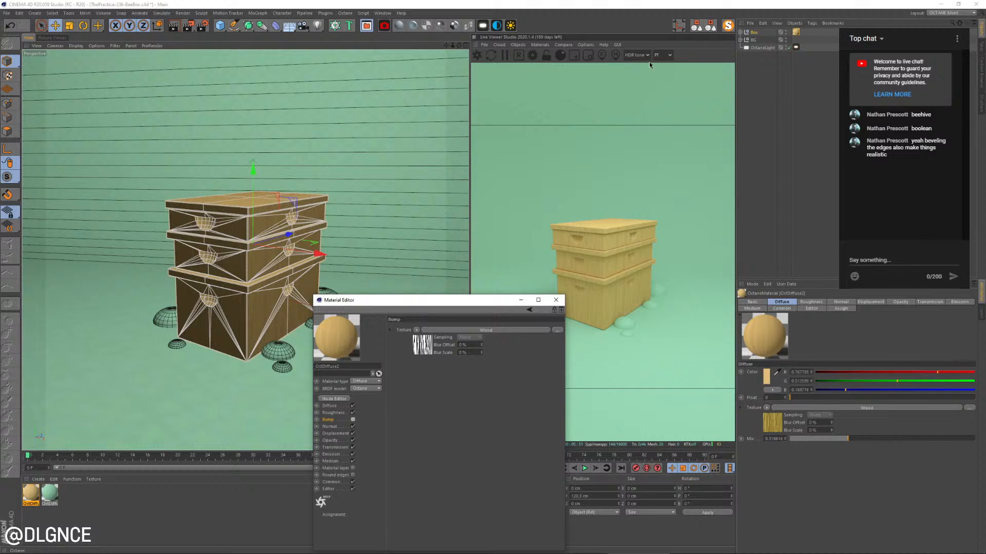
left_click(532, 57)
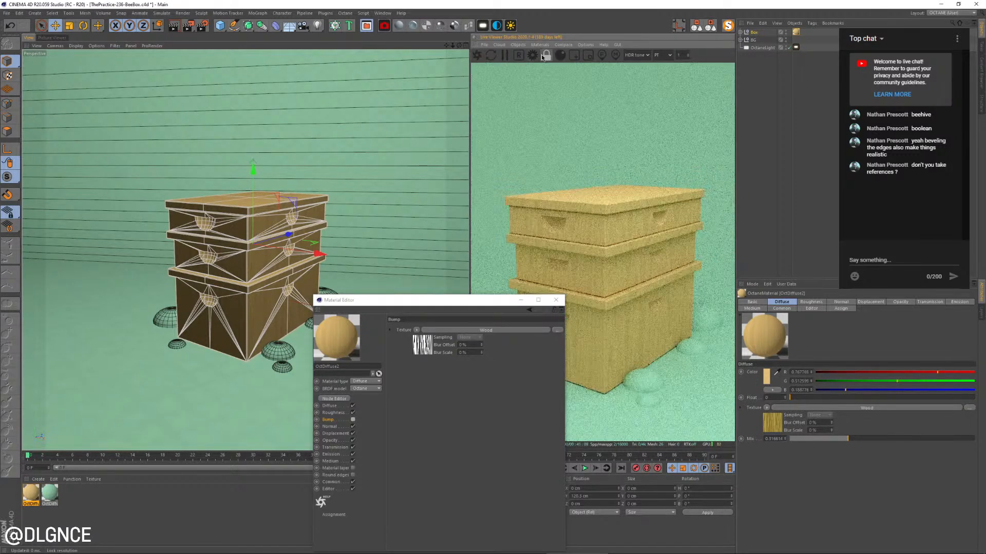
Review the render output settings and enlarge the live render area beside the viewport
left_click(203, 26)
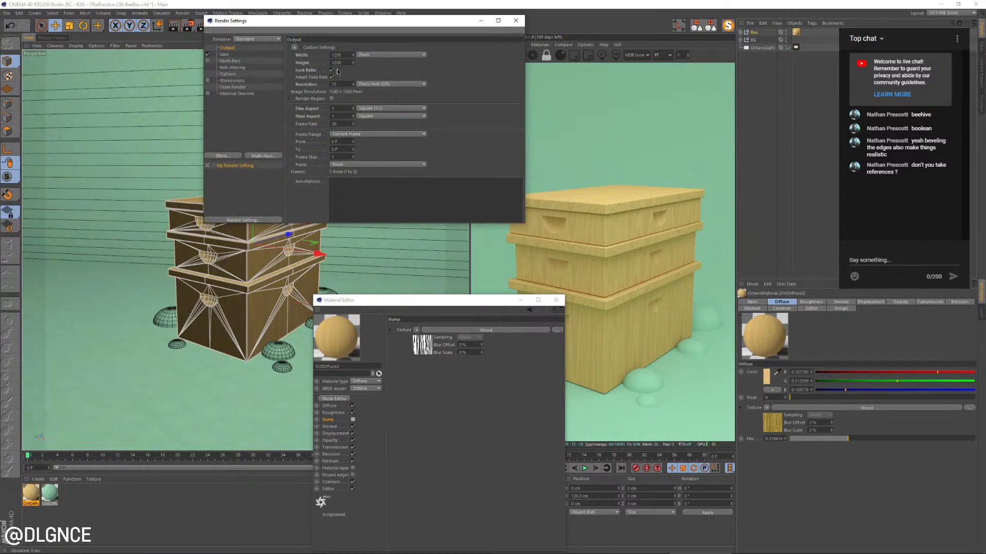
left_click(516, 21)
left_click_drag(470, 191, 410, 190)
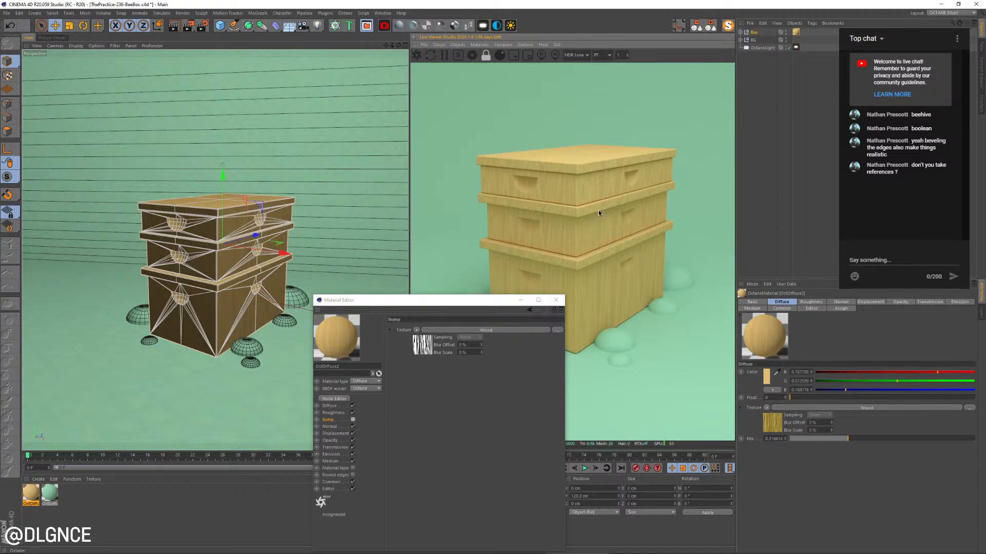
Switch to the browser and compare the yellow beehive article photo with the bee box image results as references
key("alt+Tab")
left_click(397, 210)
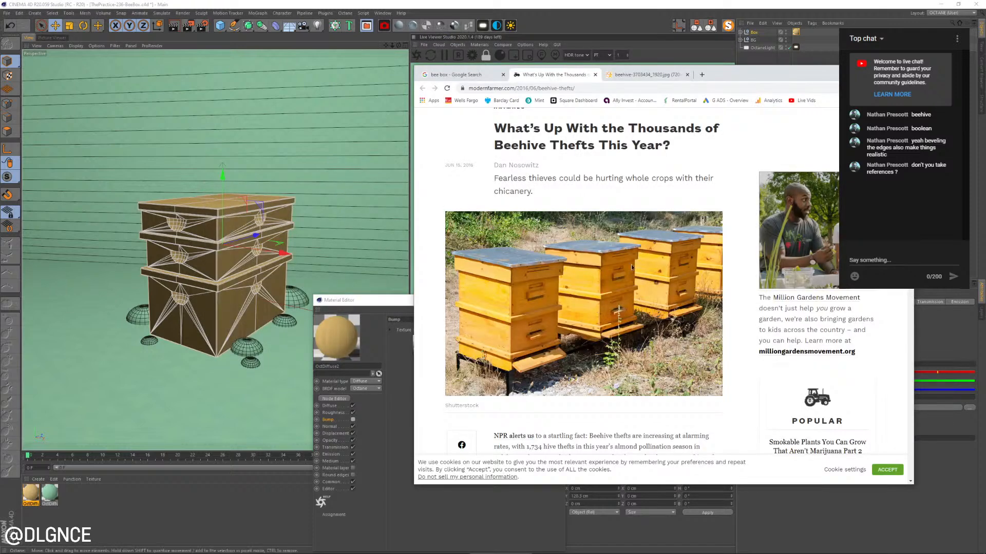
left_click_drag(731, 78, 775, 70)
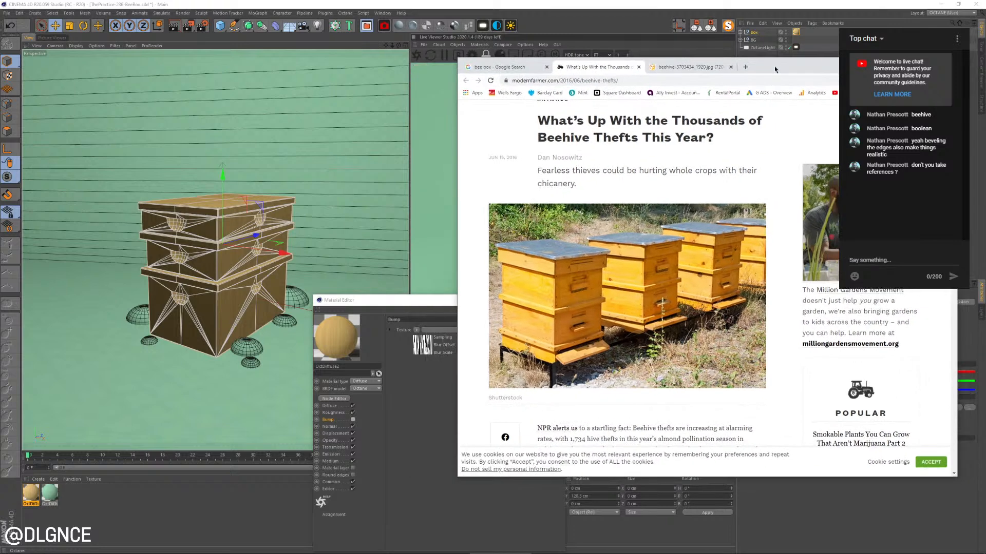
left_click(509, 67)
scroll(561, 288, "up", 10)
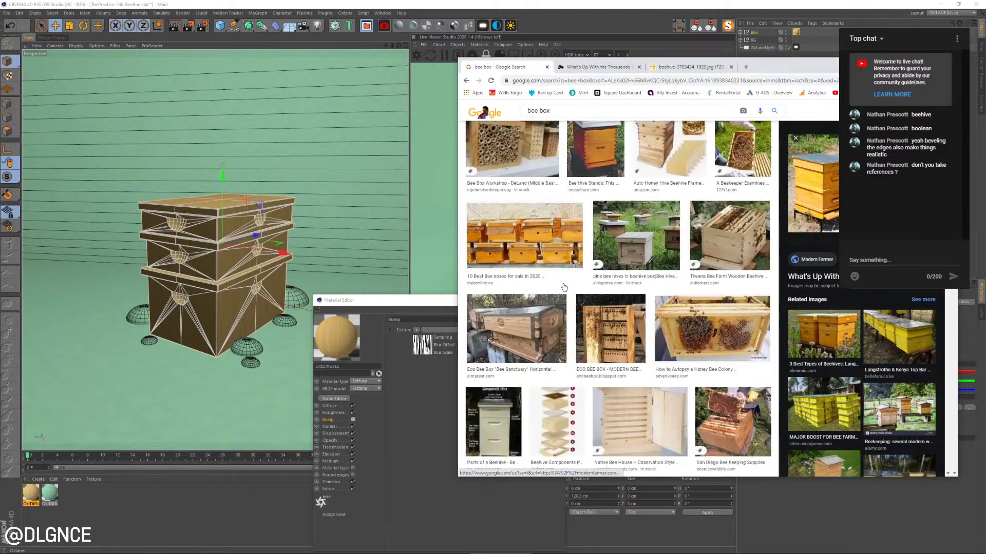
left_click(601, 67)
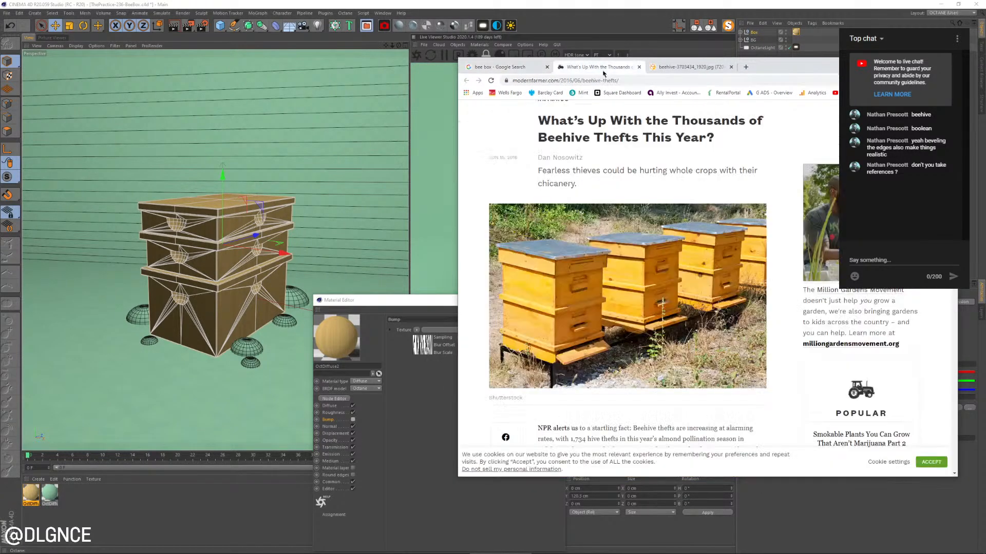
left_click(594, 4)
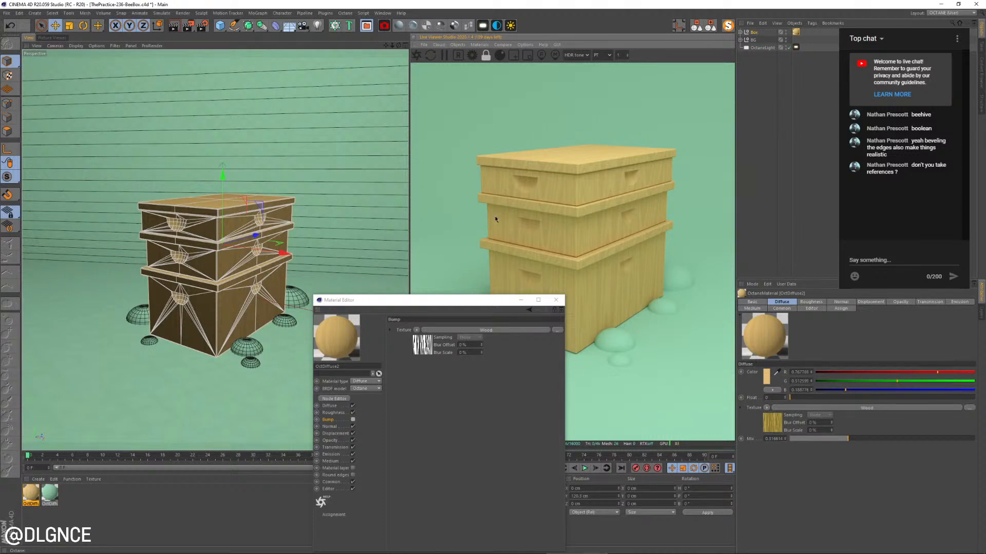
left_click(556, 300)
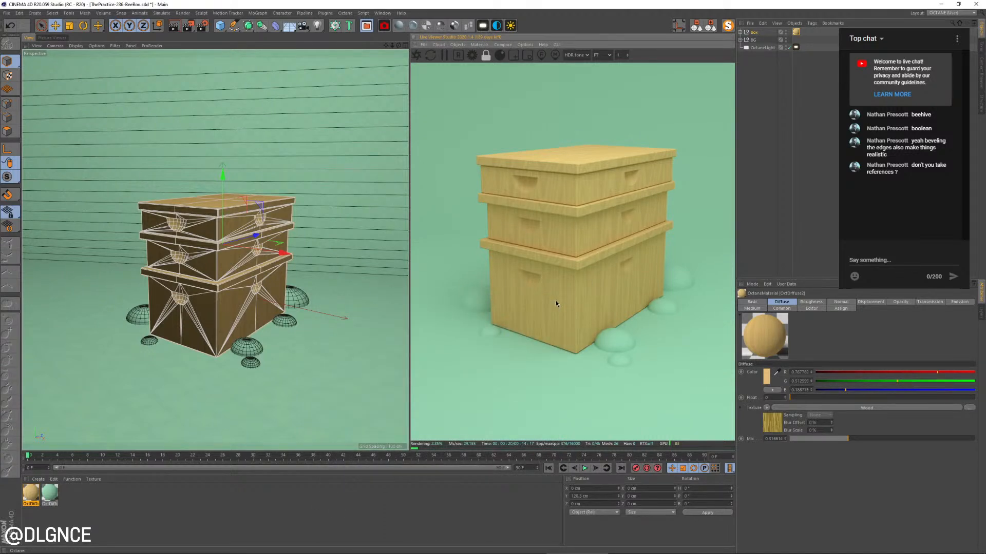
left_click(263, 380)
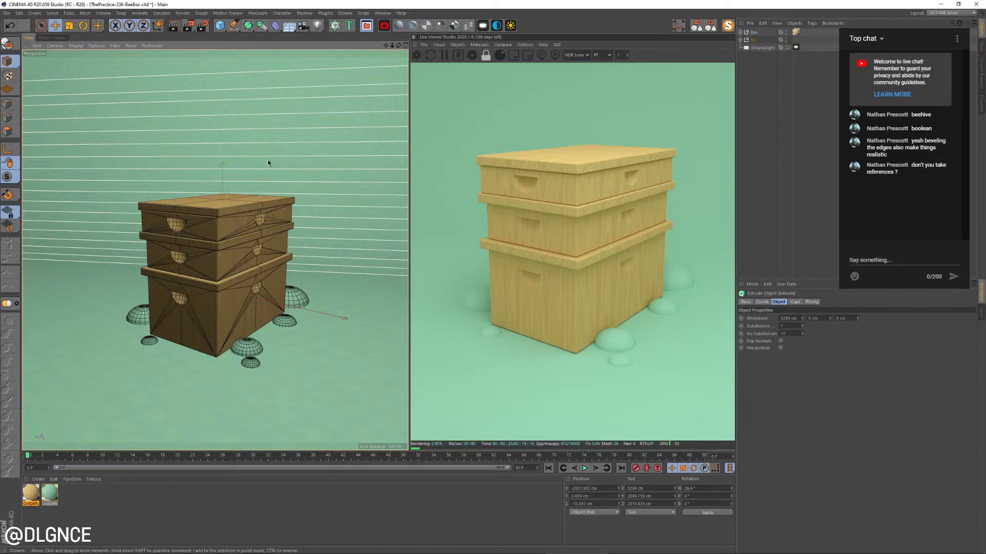
left_click_drag(268, 163, 269, 155)
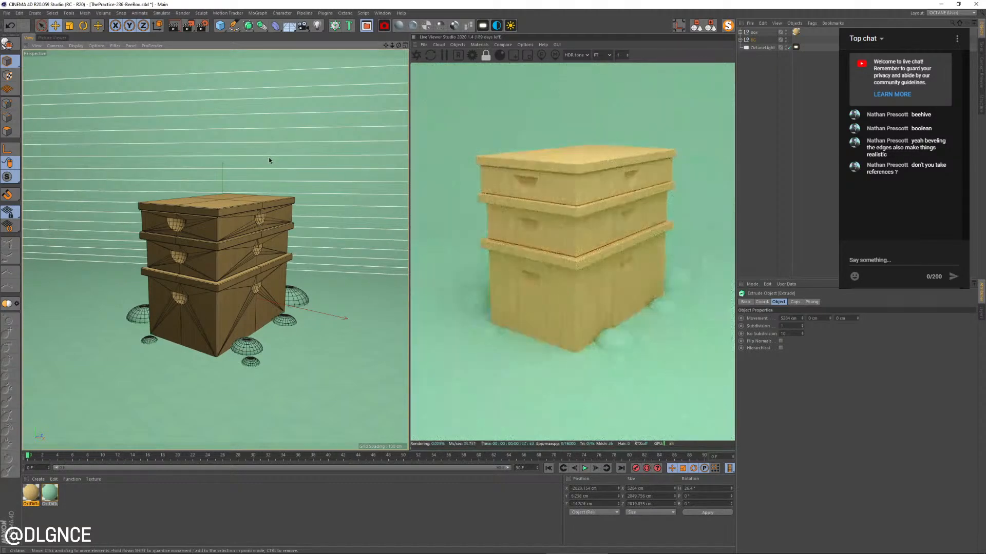
key("ctrl+z")
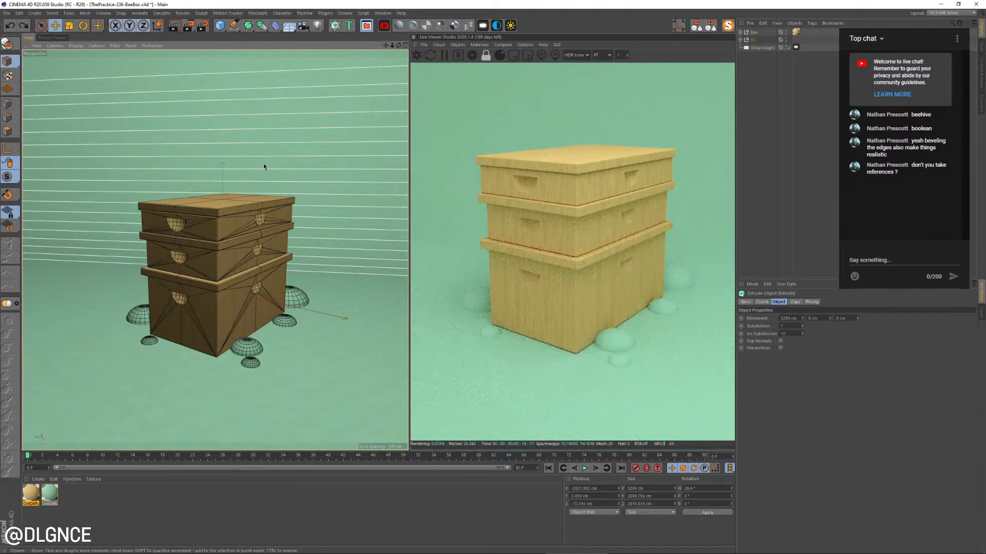
Set the live render's resolution scale to 0.8
left_click(627, 56)
left_click(627, 56)
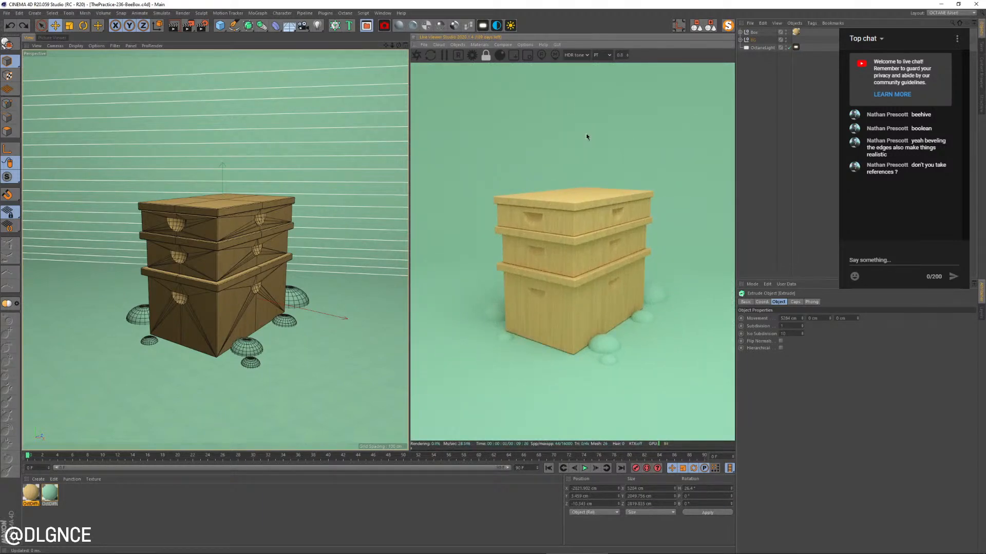
Re-enable the wood material's bump and reverse its gradient, with the black knot about one third and the white knot about two thirds along
double_click(32, 493)
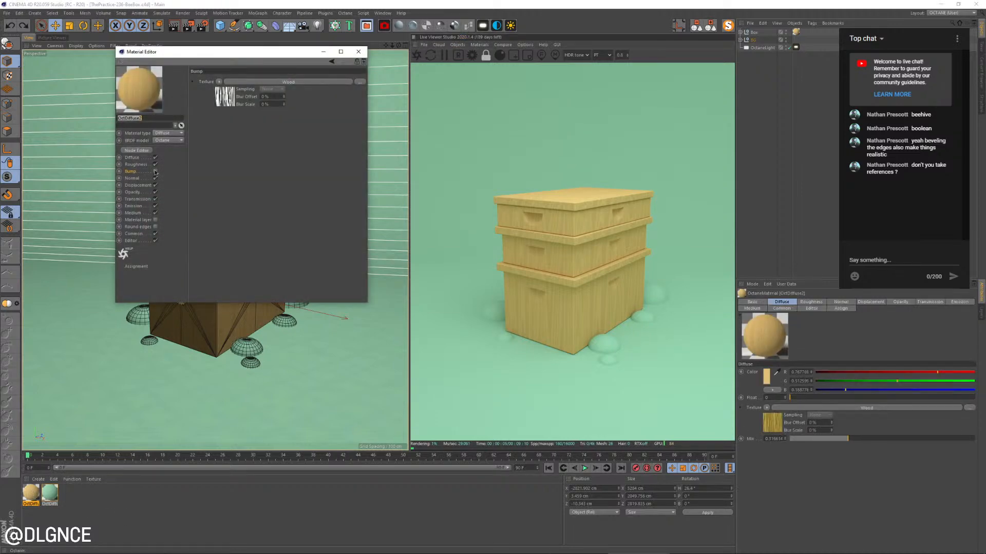
left_click(155, 171)
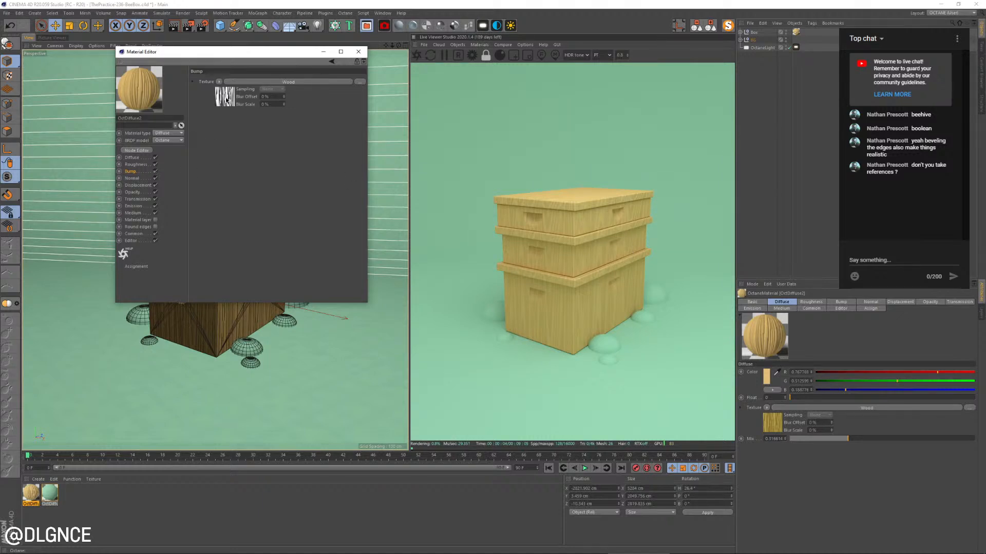
left_click(227, 99)
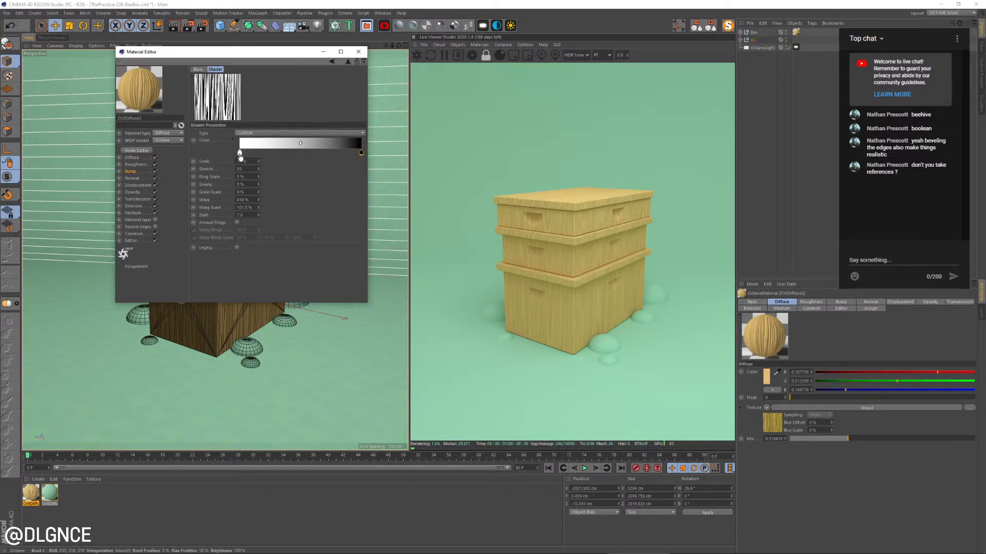
left_click_drag(240, 155, 322, 154)
left_click(317, 154)
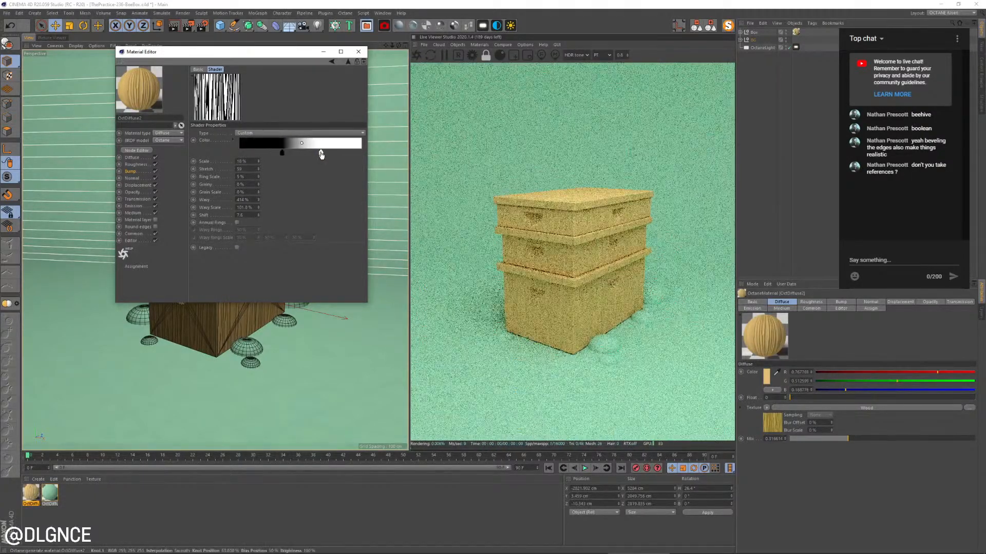
Lower the wood material's diffuse texture mix to about 0.2 and close the material's settings
left_click(132, 158)
left_click_drag(257, 147, 220, 145)
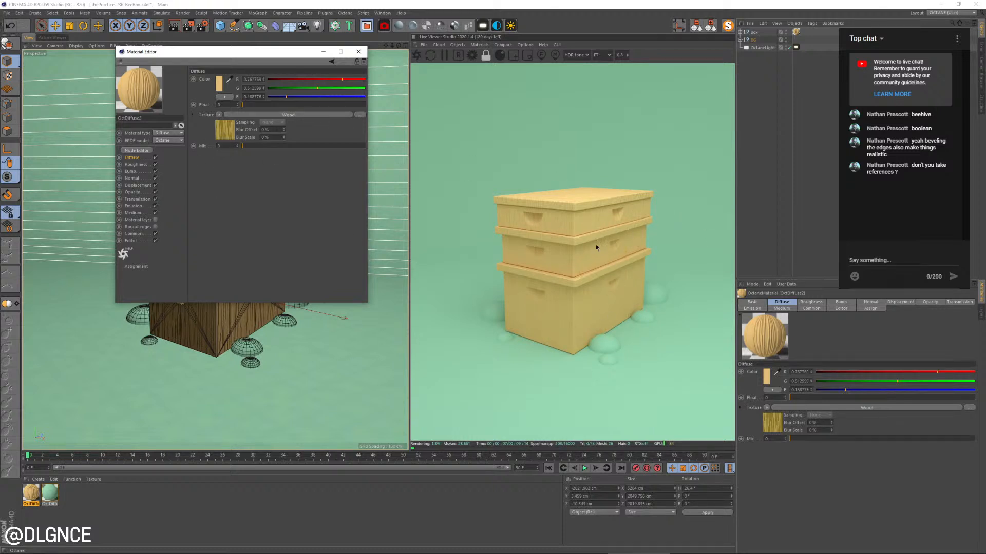
left_click_drag(254, 149, 257, 148)
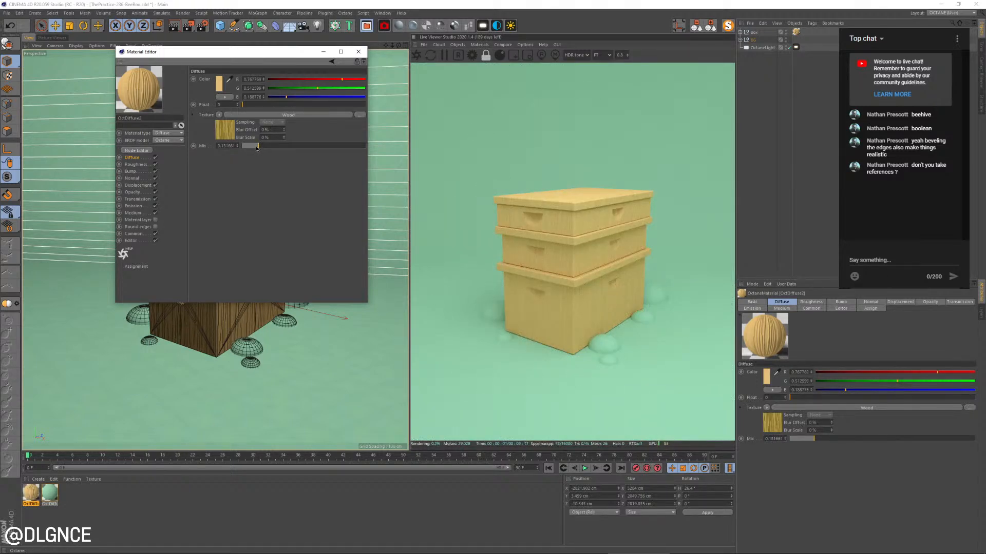
left_click_drag(259, 146, 266, 149)
key("alt+Tab")
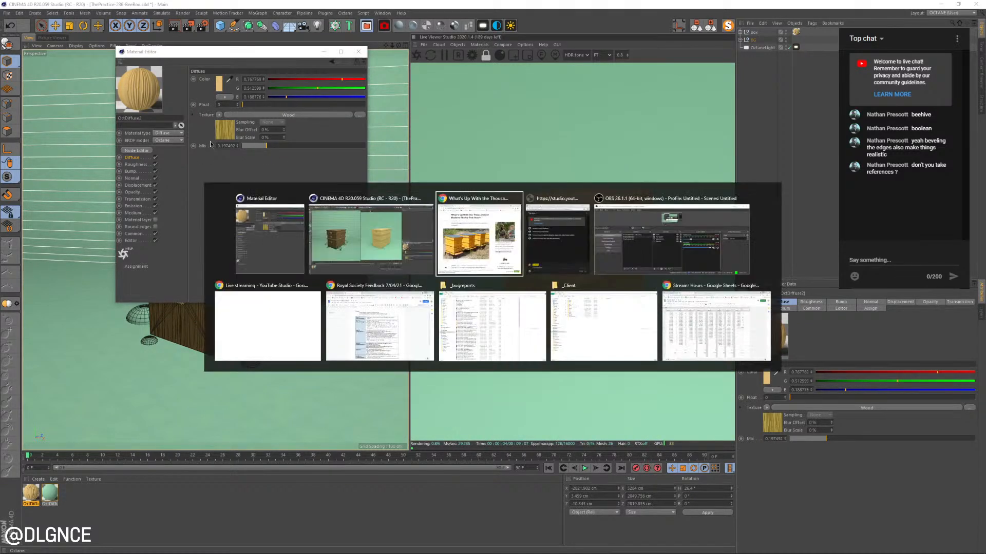
key("alt+Tab")
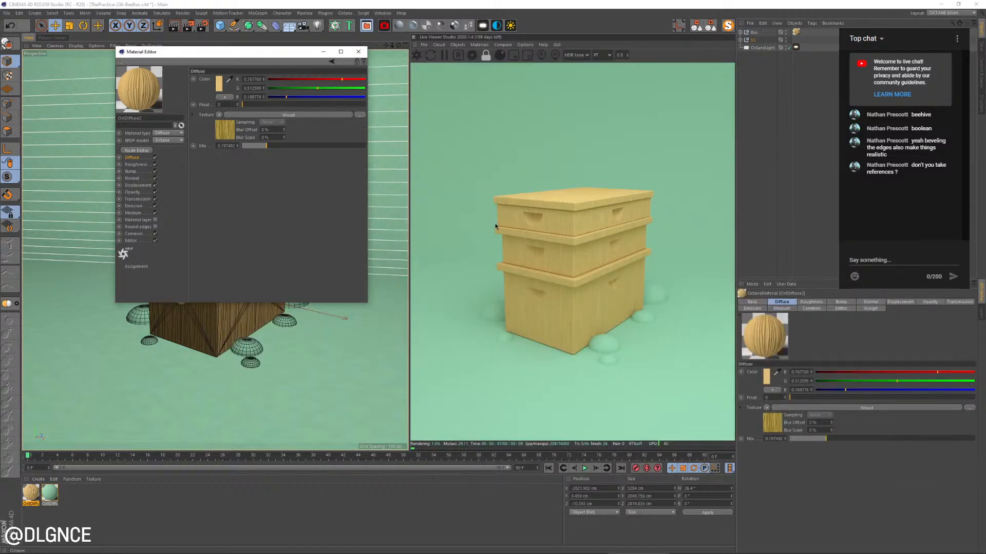
left_click(358, 51)
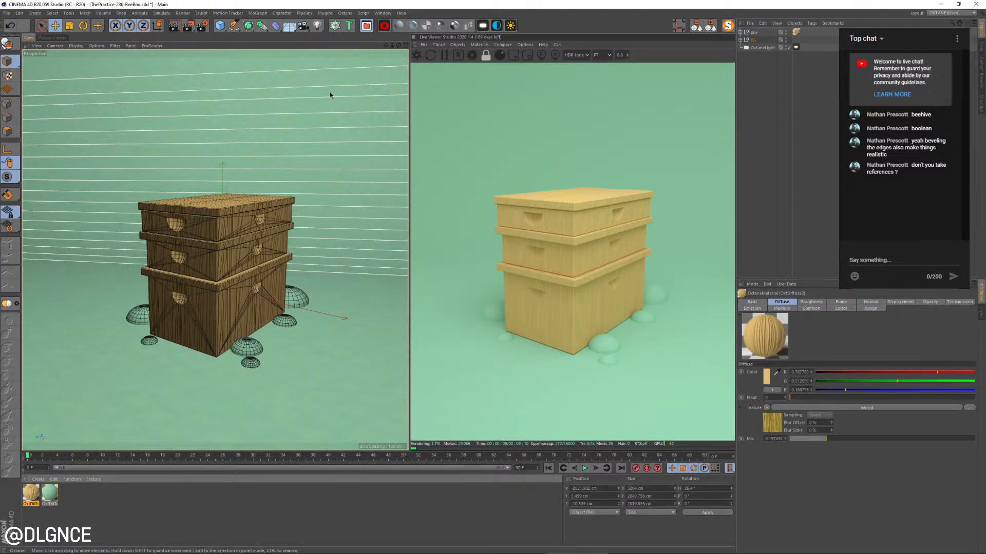
Add a cylinder, rotate it 90° to face forward and place it on the bottom tier's front below the handle
left_click(219, 25)
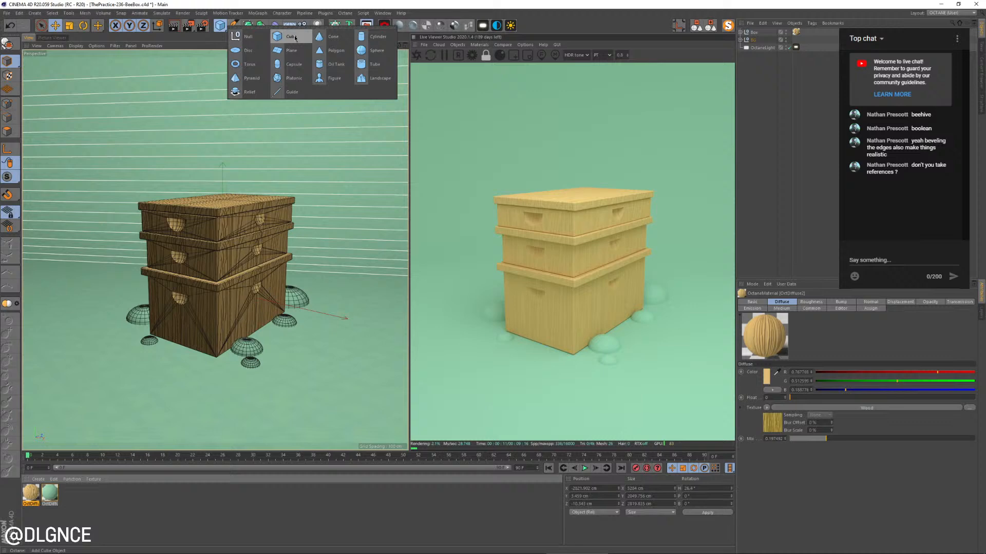
left_click(383, 44)
key("r")
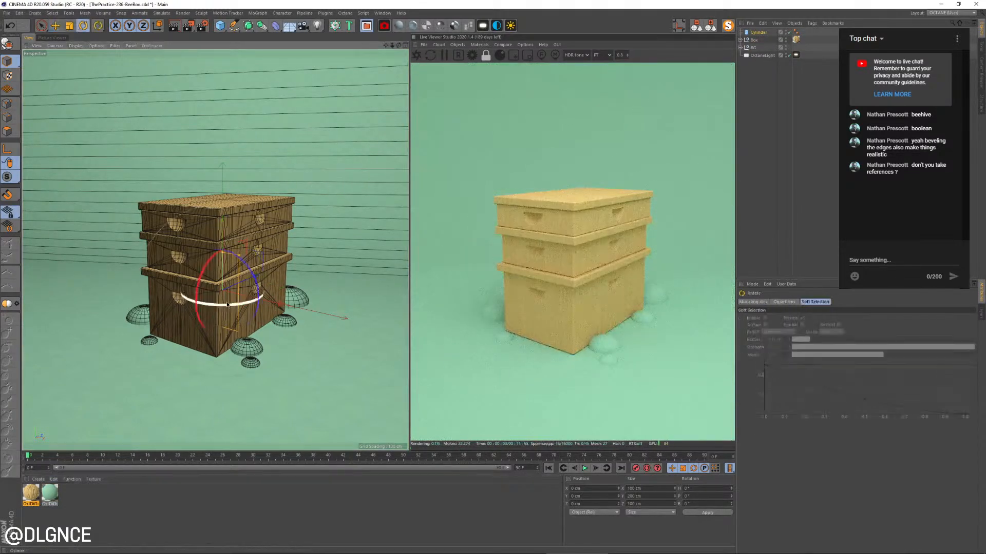
left_click_drag(205, 274, 156, 319)
key("e")
Scale the cylinder down to a thin disc about 13.7 cm across and 2 cm thick
key("t")
left_click_drag(180, 354, 111, 380)
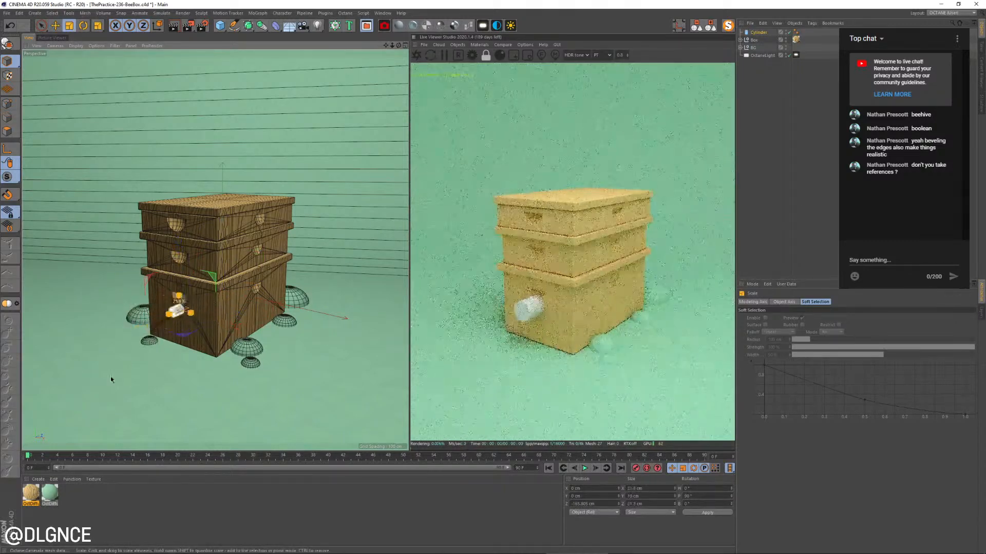
left_click_drag(125, 333, 179, 310)
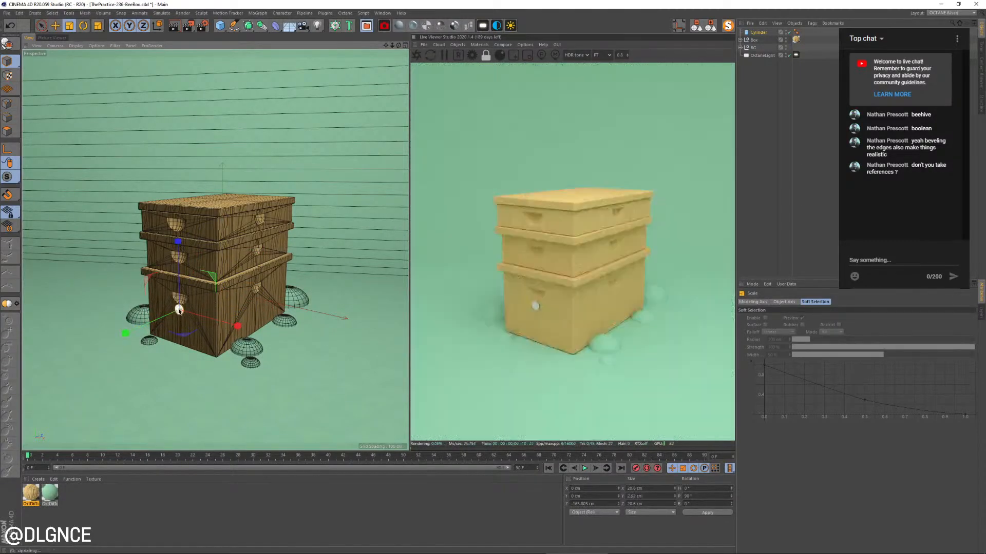
left_click_drag(244, 307, 216, 315)
key("e")
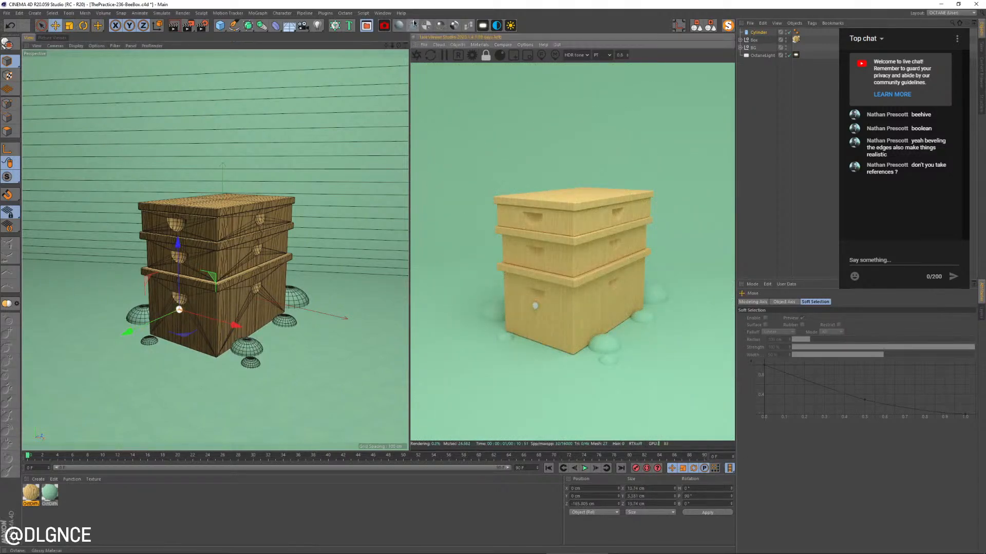
Create an Octane metallic material and apply it to the small cylinder
left_click(440, 26)
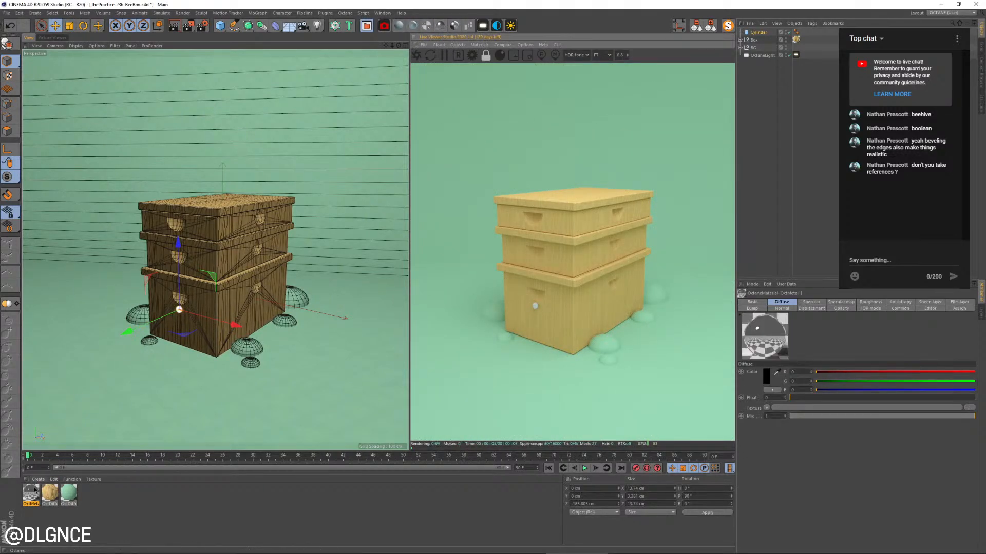
left_click_drag(180, 313, 179, 311)
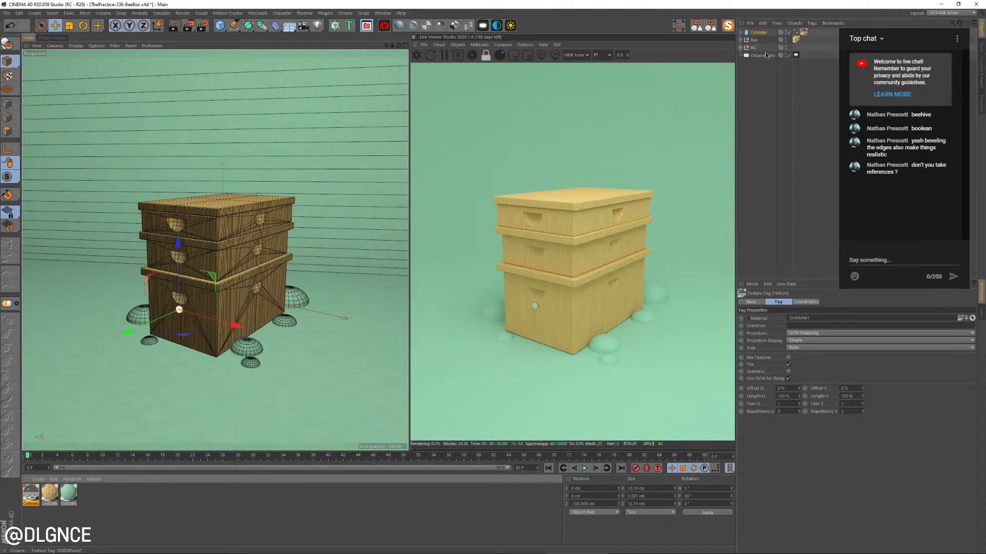
Add an Octane camera from the current view and place it last in the object hierarchy
left_click(398, 27)
left_click_drag(766, 36, 774, 90)
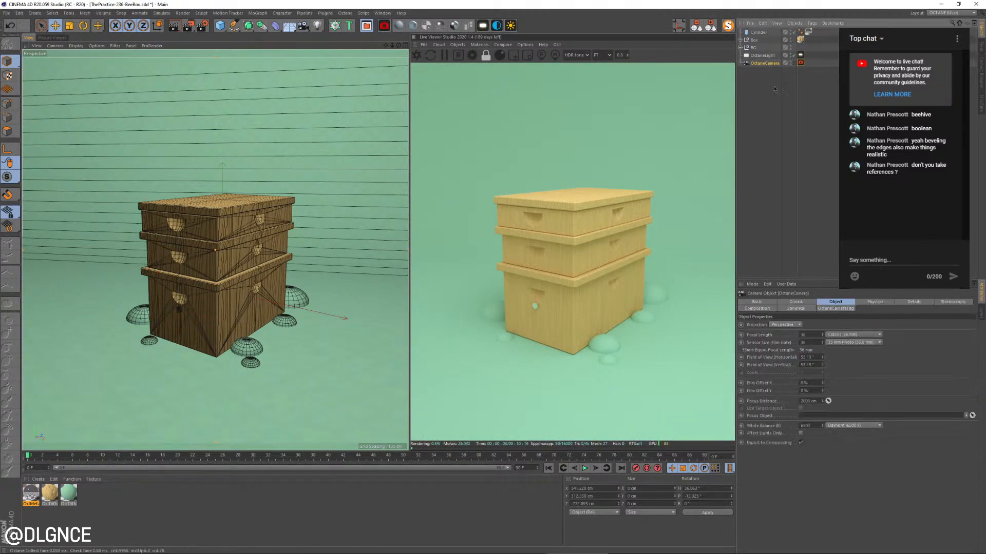
left_click(794, 63)
left_click(777, 98)
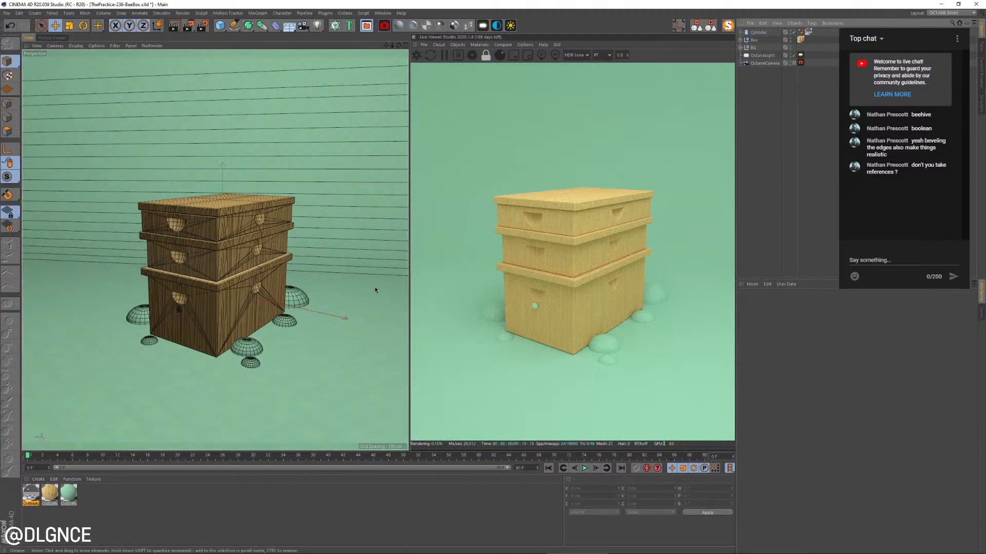
Reduce the number of rotation segments on the small metal cylinder
left_click(180, 314)
key("o")
left_click_drag(254, 338, 264, 302, "alt")
left_click_drag(303, 345, 246, 336, "alt")
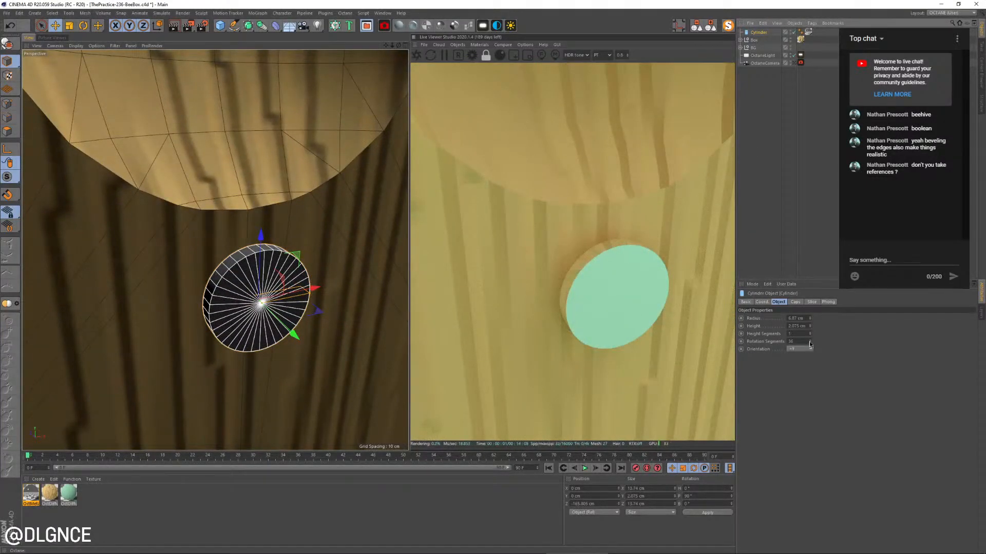
left_click_drag(810, 344, 811, 345)
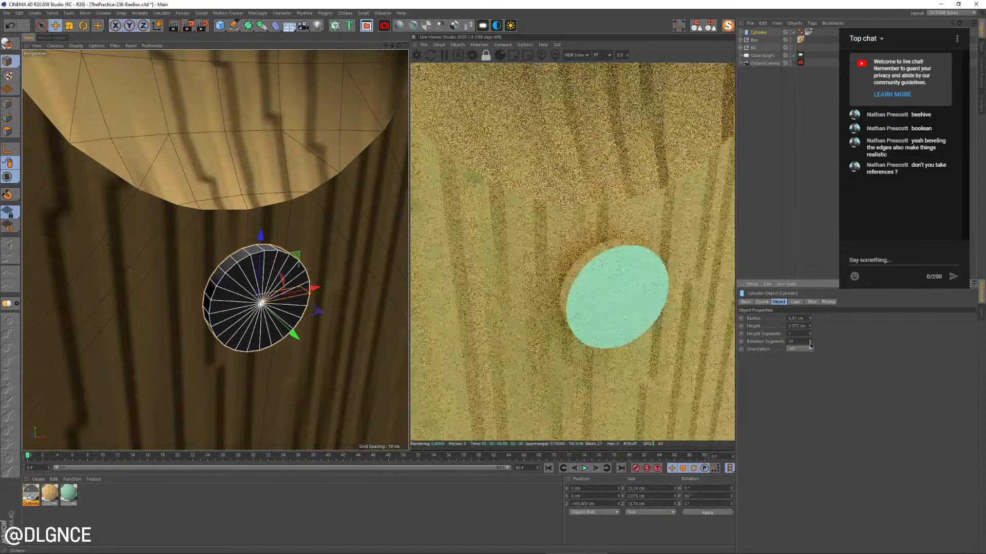
Scale the metal disc down further to about 6.5 cm across and 1 cm thick
scroll(226, 350, "down", 10)
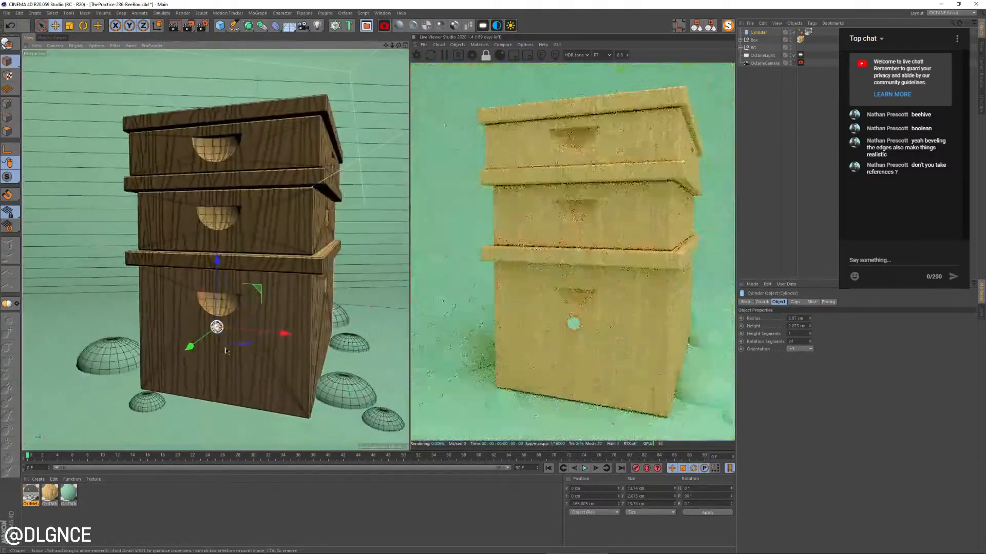
left_click_drag(226, 351, 216, 312, "alt")
key("t")
key("e")
Move the metal disc to the bottom tier's upper front corner under the lip, at about X -87 cm and Y 80 cm
scroll(211, 331, "up", 6)
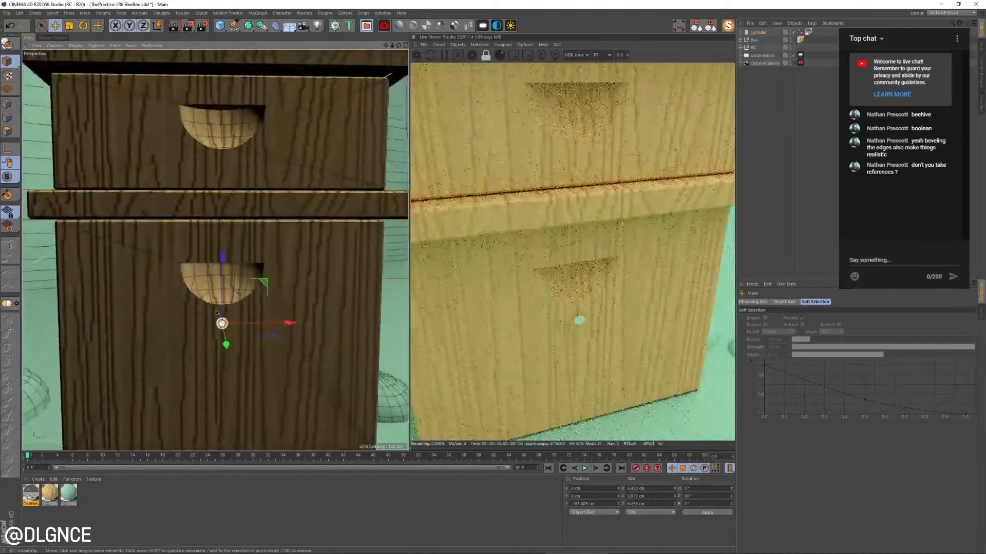
left_click_drag(280, 286, 172, 213)
middle_click_drag(62, 247, 163, 250, "alt")
mouse_move(147, 252)
left_mouse_down("alt")
mouse_move(261, 243)
mouse_move(132, 248)
left_mouse_up("alt")
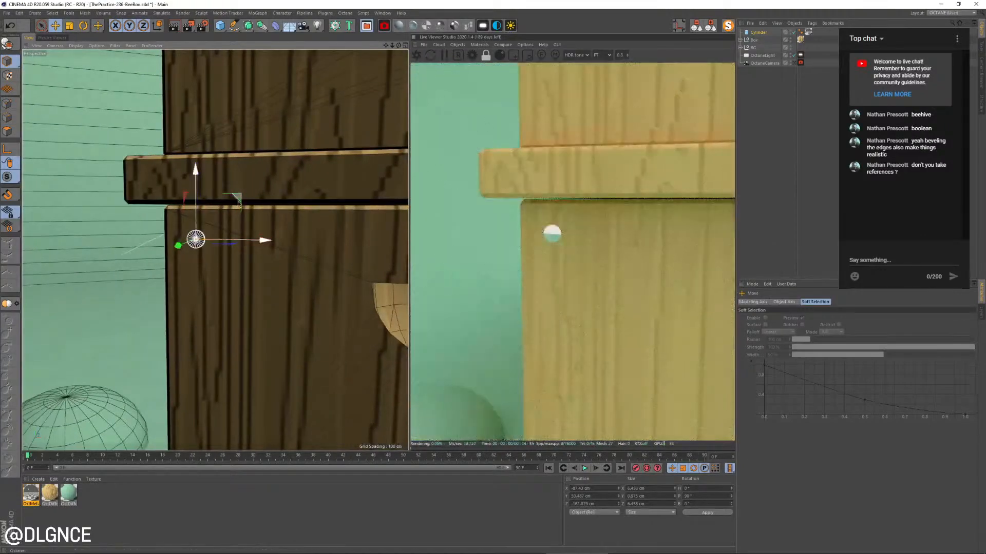
Nudge the metal disc closer to the corner and set its material's specular to about 0.72 and roughness to about 0.15
left_click_drag(238, 203, 237, 200)
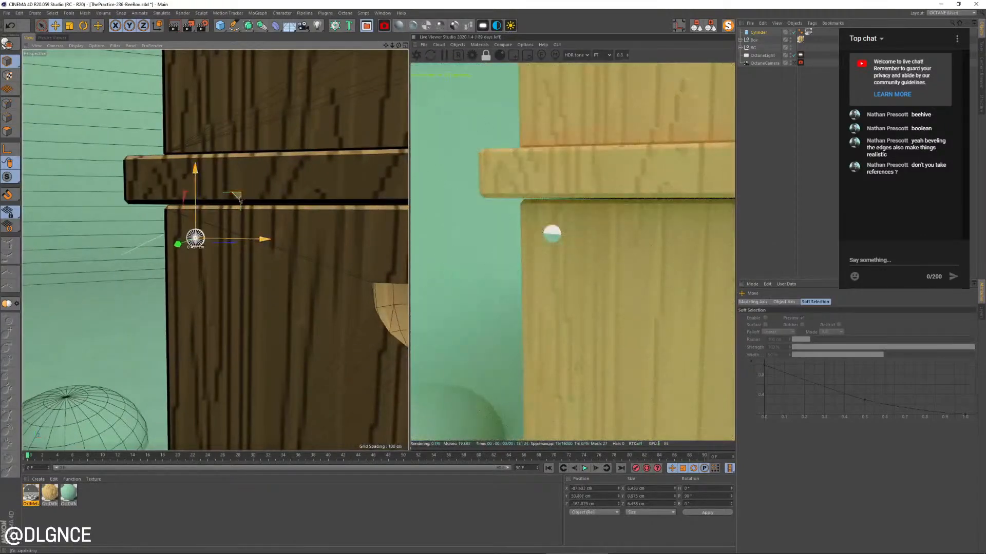
double_click(32, 495)
left_click_drag(183, 54, 401, 246)
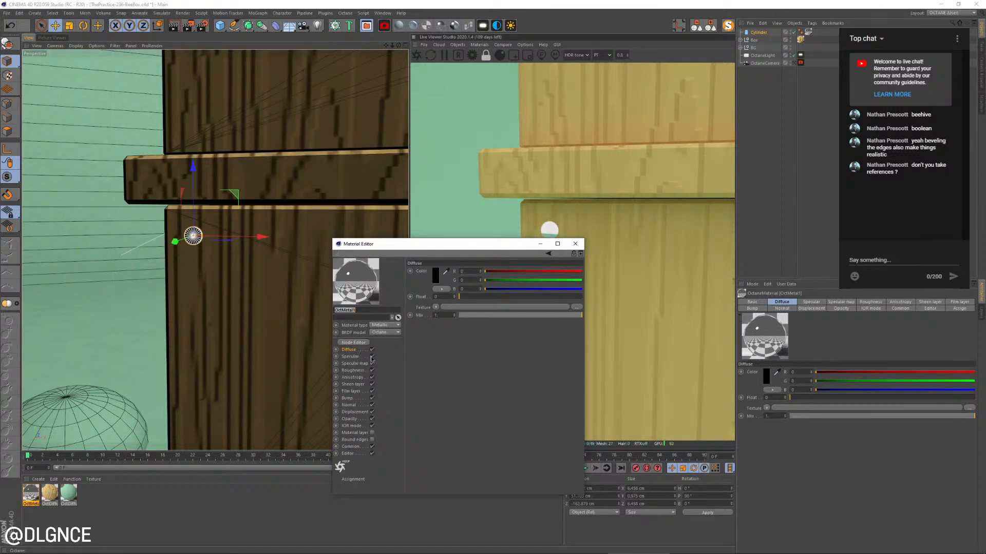
left_click(353, 357)
left_click_drag(552, 301, 545, 302)
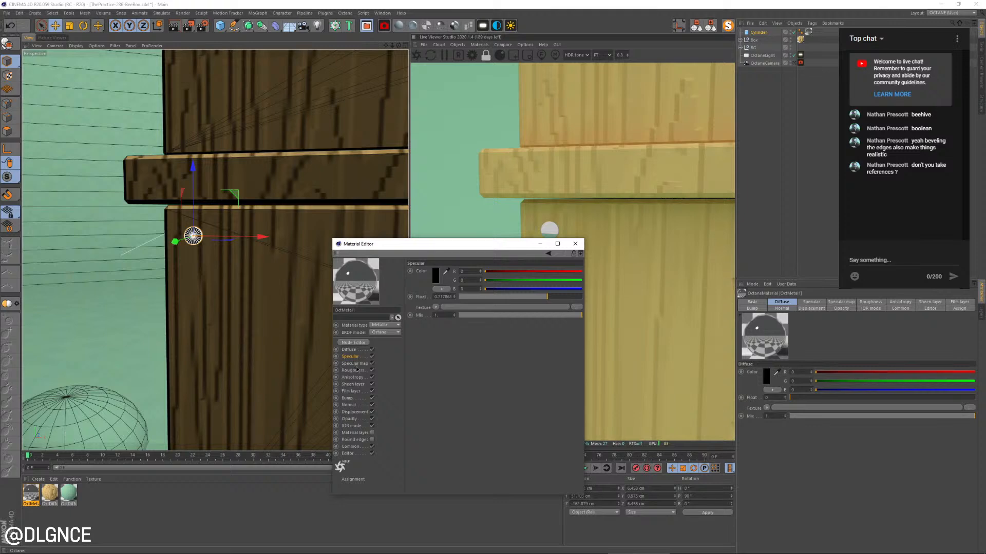
left_click(352, 371)
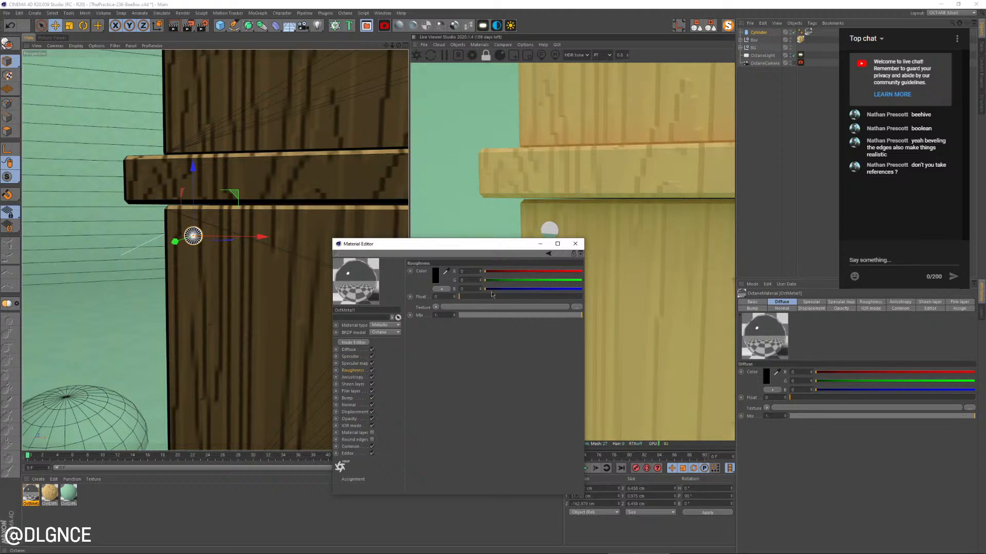
left_click_drag(491, 296, 478, 297)
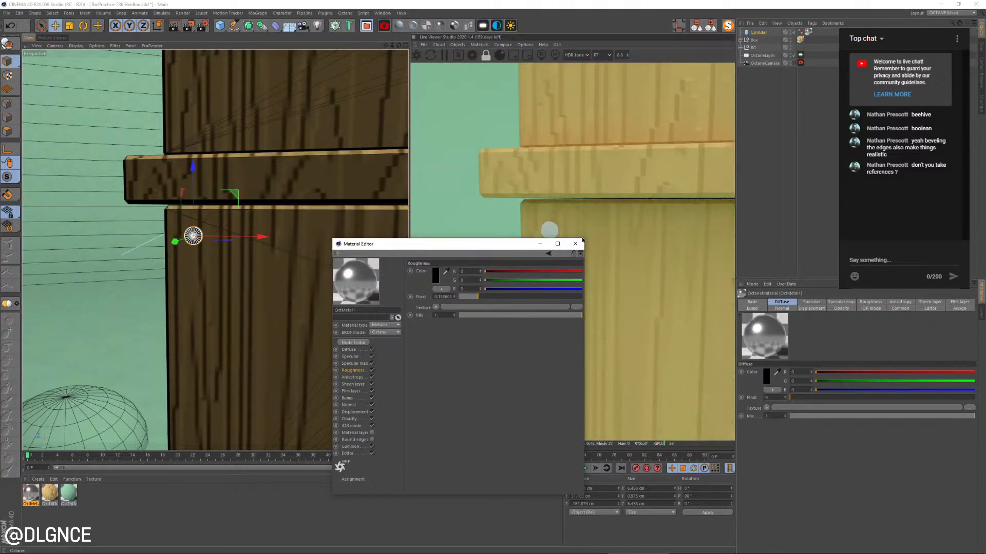
left_click(575, 244)
Enable the fillet on the metal disc's caps to round its edges
left_click(761, 32)
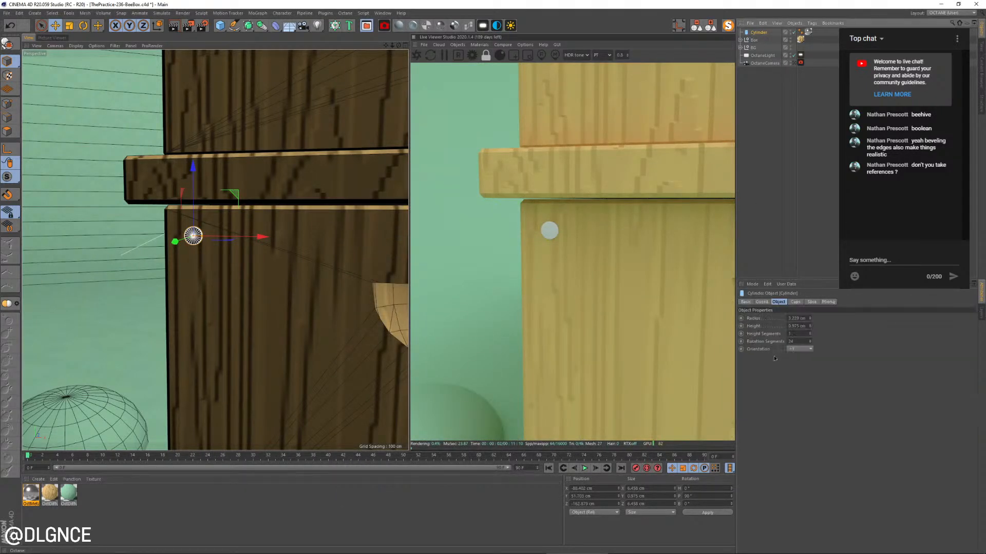
left_click(795, 302)
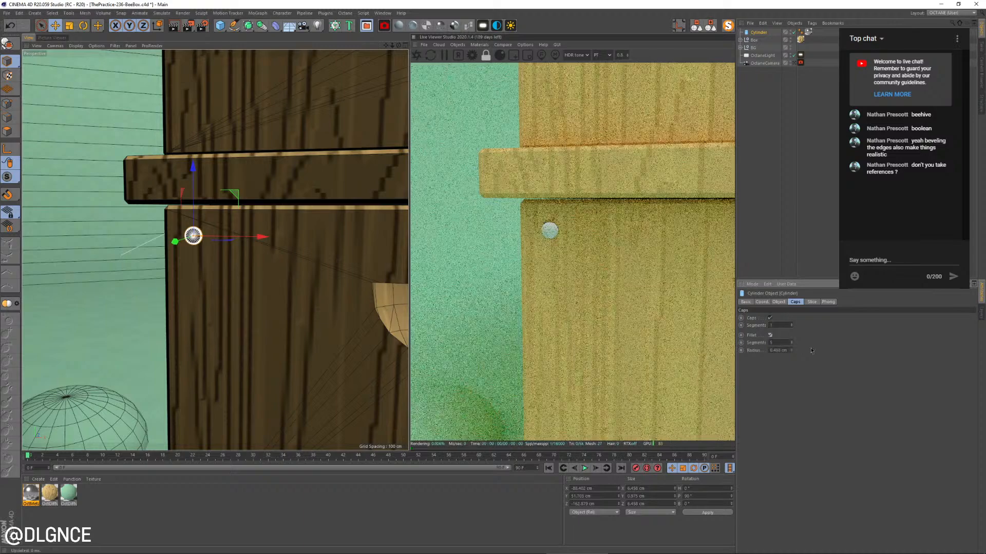
left_click(770, 334)
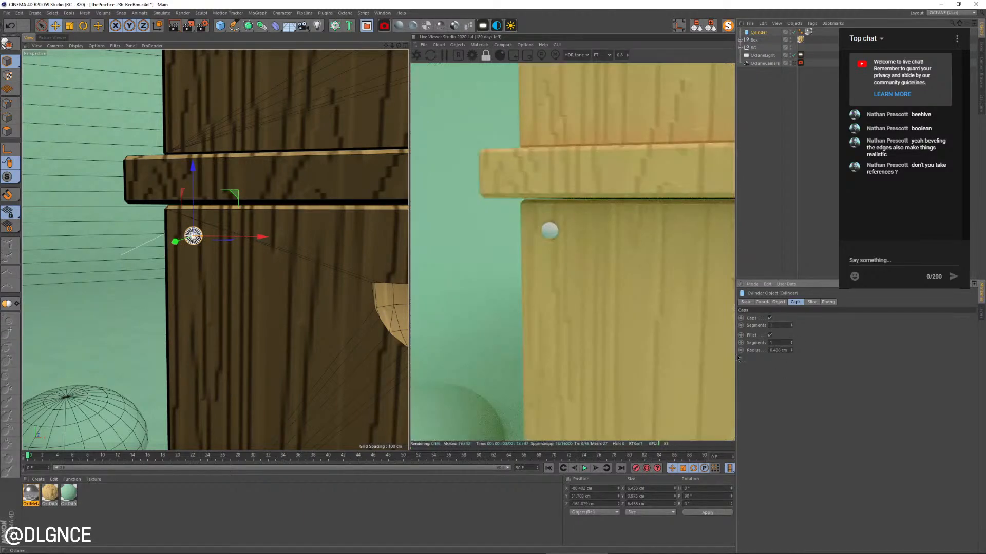
Move the metal disc along its depth axis so it sits against the bottom tier's front face
left_click_drag(154, 331, 207, 249, "alt")
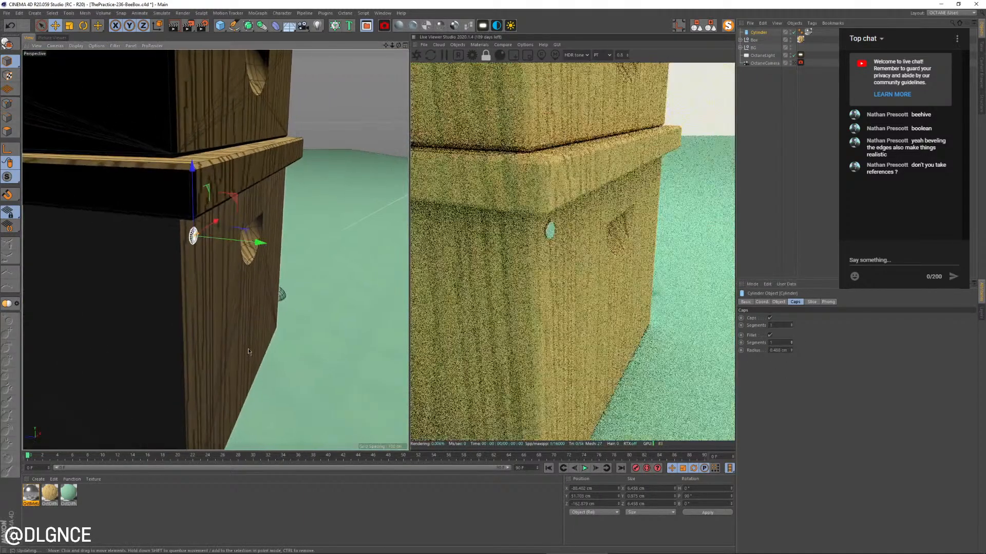
key("e")
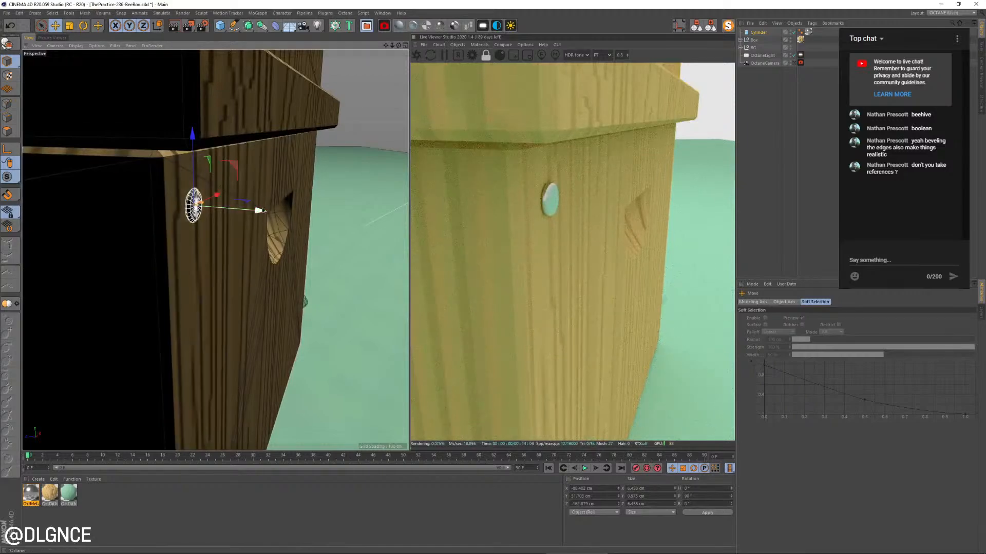
left_click_drag(266, 219, 263, 219)
left_click_drag(267, 282, 206, 277, "alt")
scroll(207, 278, "down", 5)
scroll(236, 293, "down", 10)
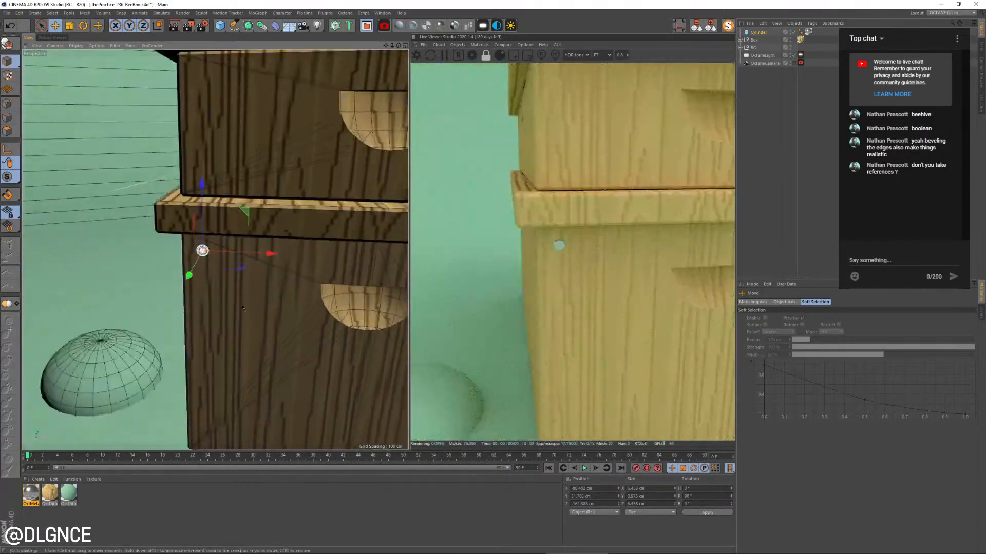
Copy the first handle null inside the bottom tier's Boole and paste it at the top of the object hierarchy
middle_click_drag(306, 286, 243, 305, "alt")
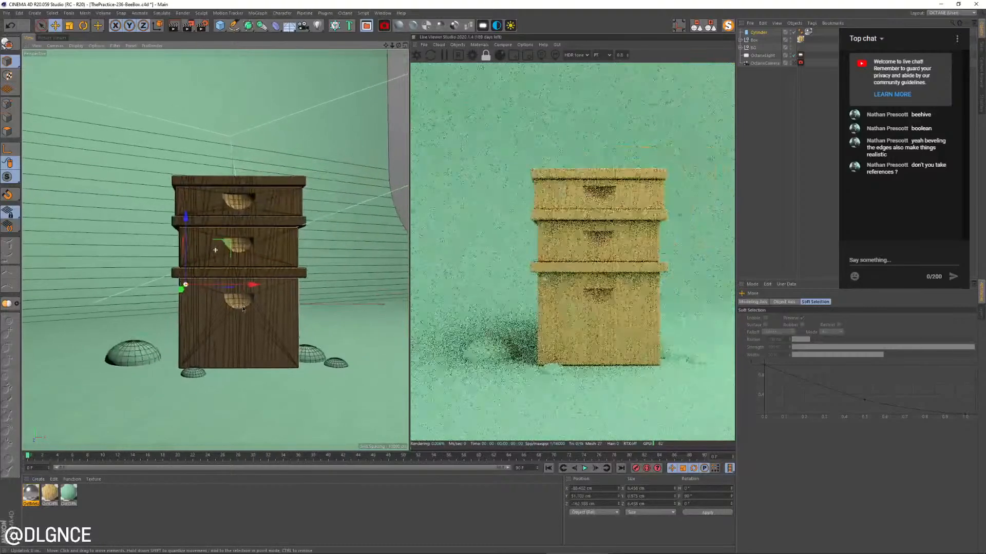
scroll(243, 304, "up", 3)
left_click(241, 303)
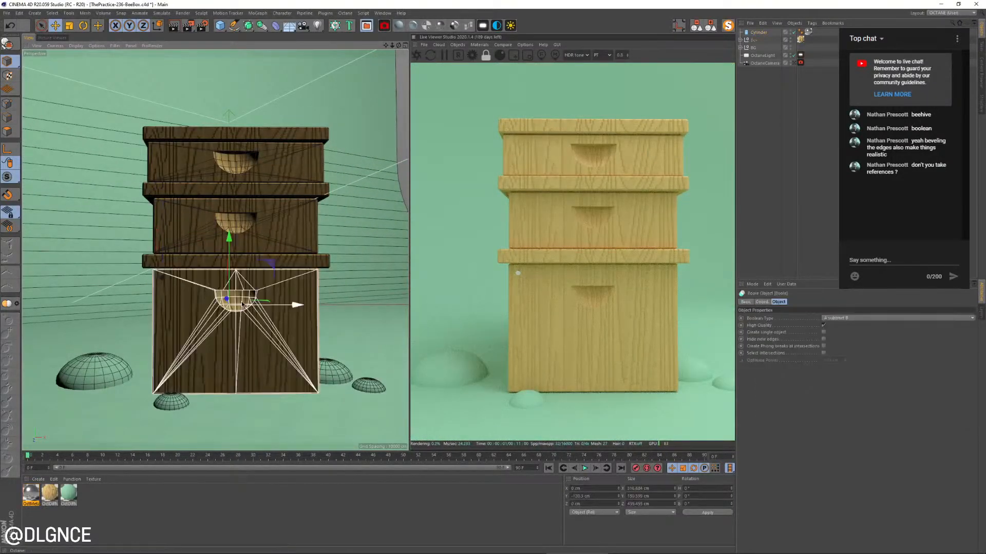
key("s")
left_click(743, 86)
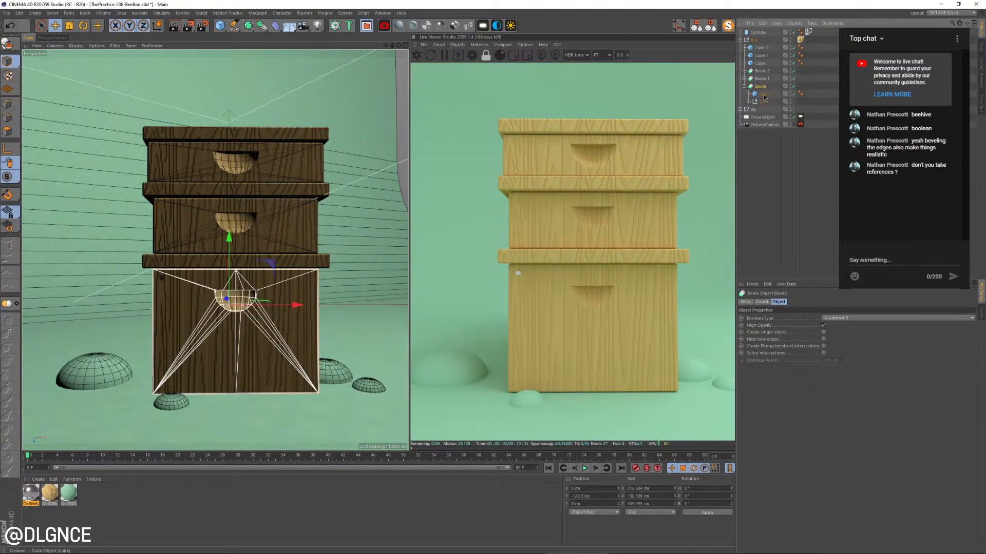
left_click(748, 101)
left_click(752, 117)
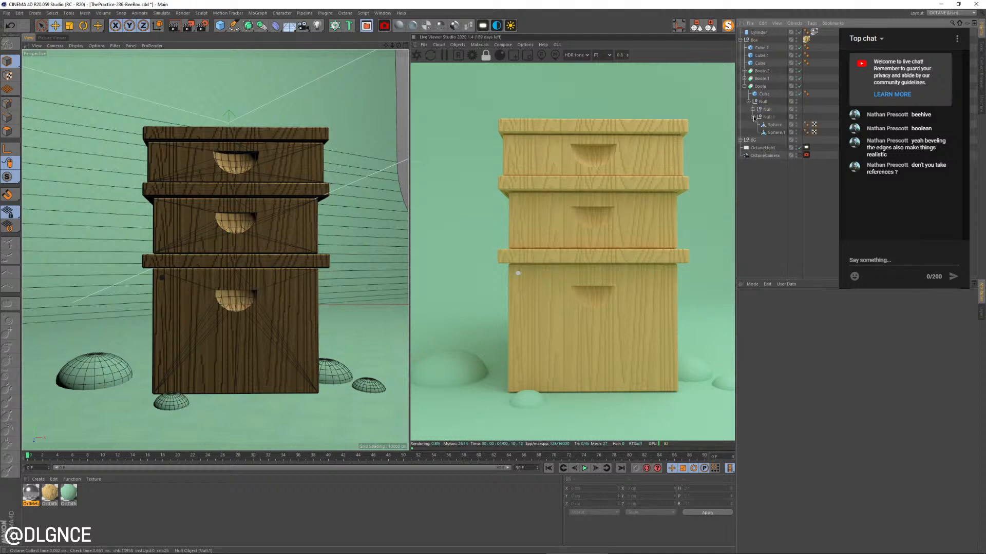
left_click(753, 109)
left_click(767, 109)
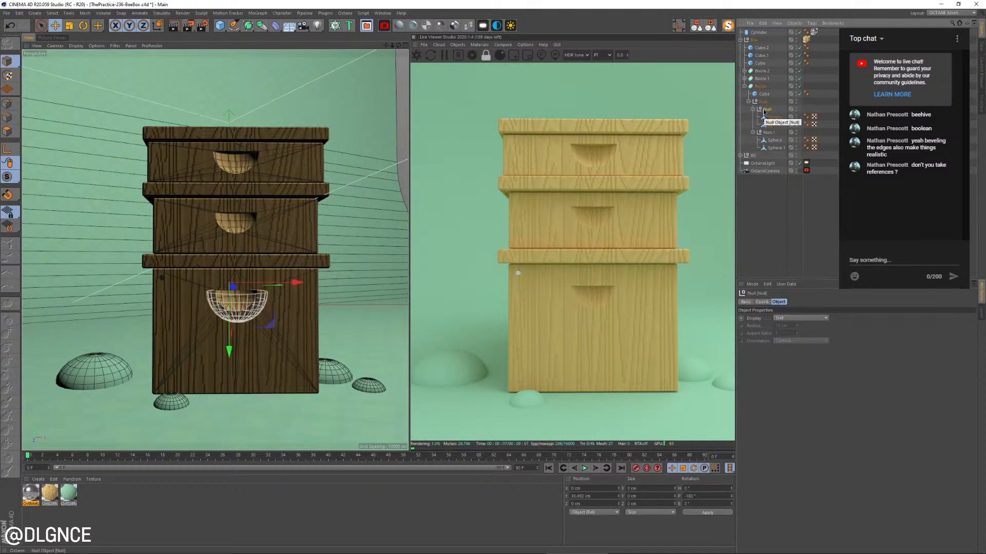
key("ctrl+c")
key("ctrl+v")
Delete the two spheres inside the pasted null so only the empty null remains
left_click(762, 41)
left_click(765, 49, "shift")
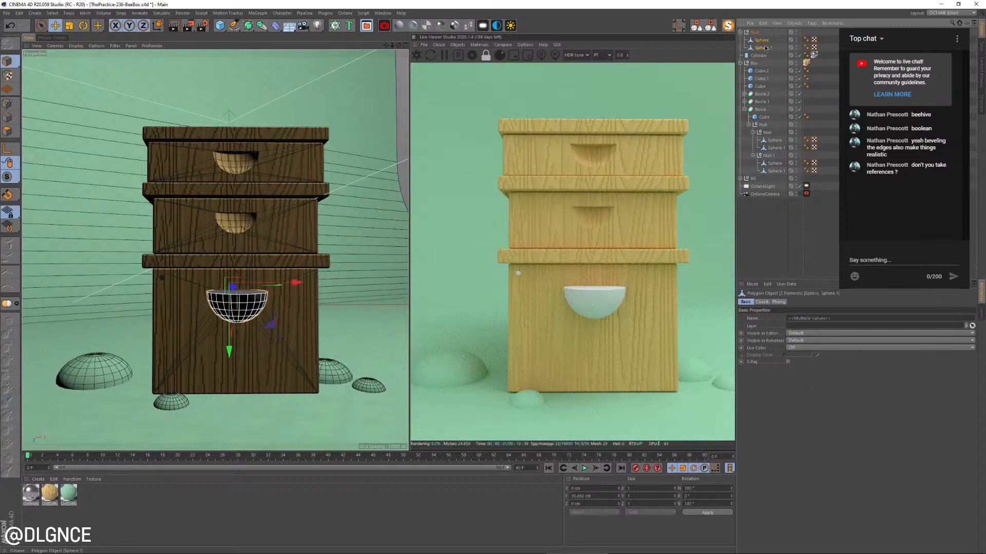
key("Delete")
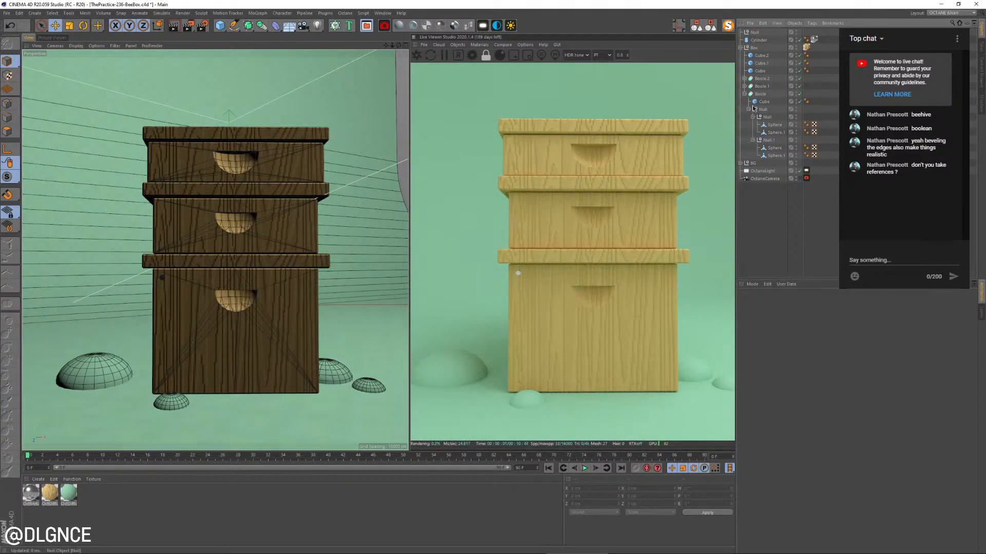
Place the metal disc inside the empty null and mirror it to the opposite front corner with a Symmetry object
left_click(757, 33)
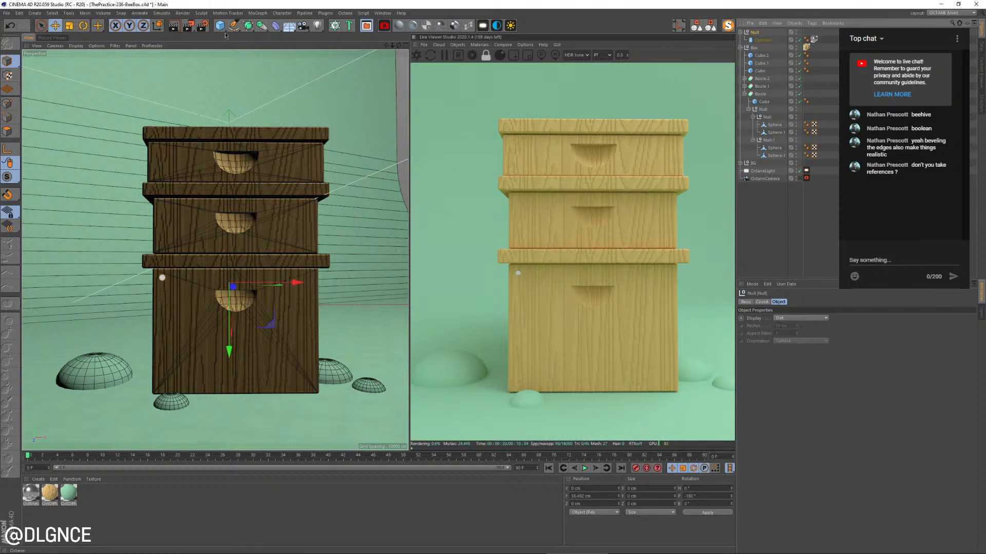
left_click(249, 30)
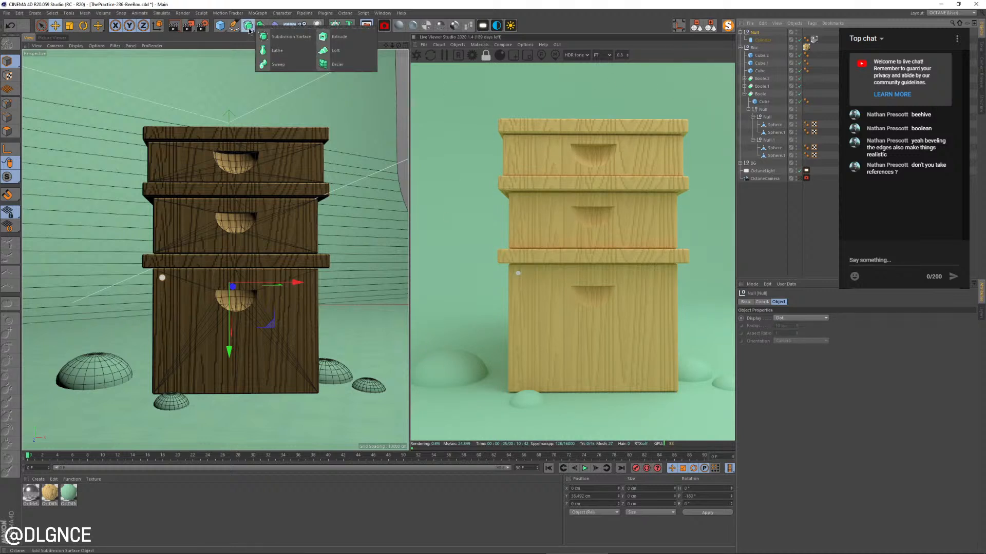
left_click(262, 25)
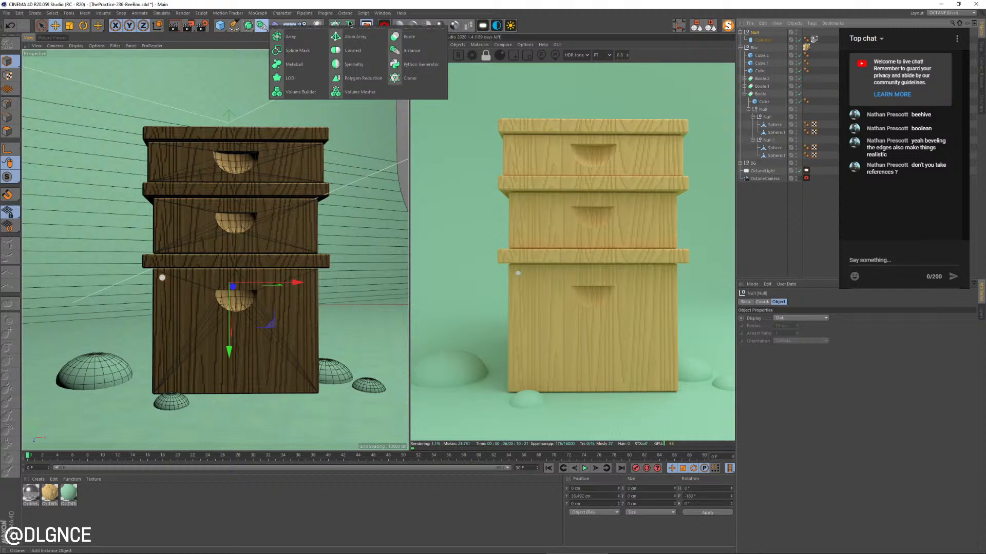
left_click(354, 64, "alt")
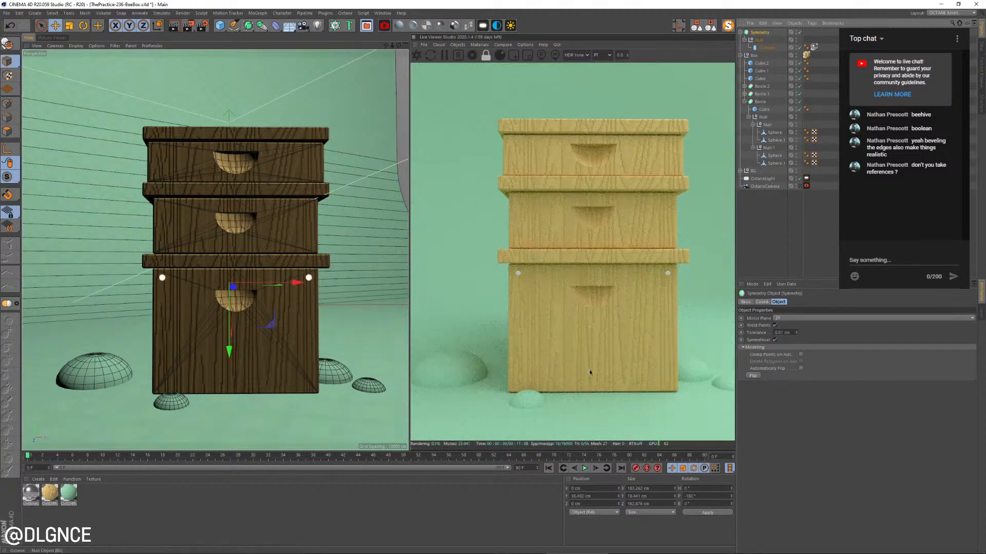
Duplicate the nail head twice down the bottom tier's front edge, once partway down and once near the base
left_click(768, 49)
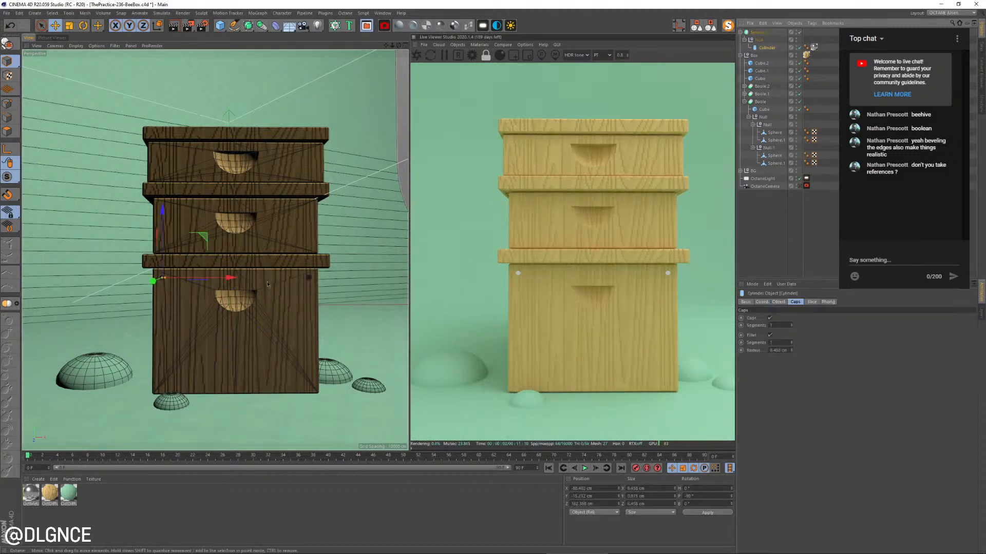
left_click_drag(165, 280, 301, 278, "alt")
scroll(154, 288, "up", 5)
left_click_drag(173, 208, 222, 263, "ctrl")
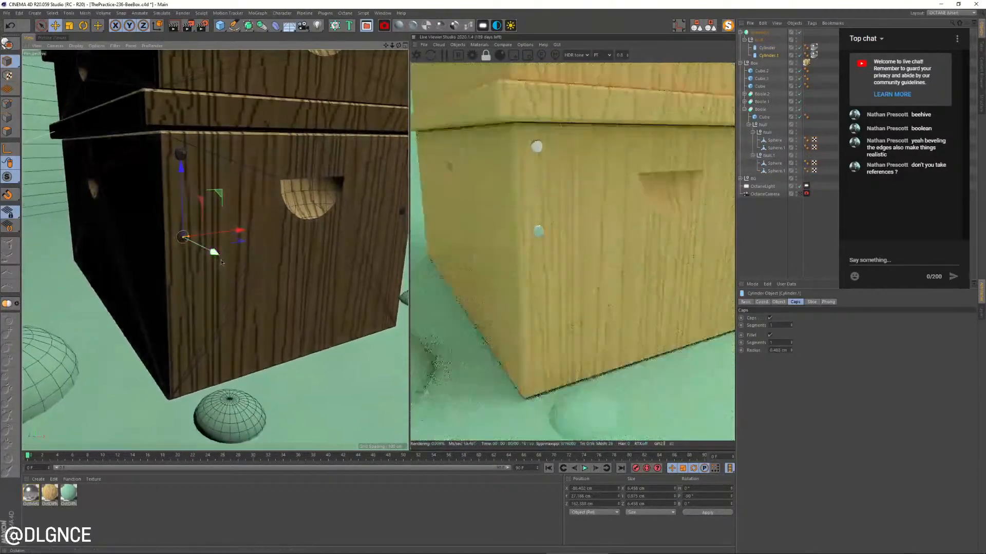
left_click_drag(180, 166, 204, 325, "ctrl")
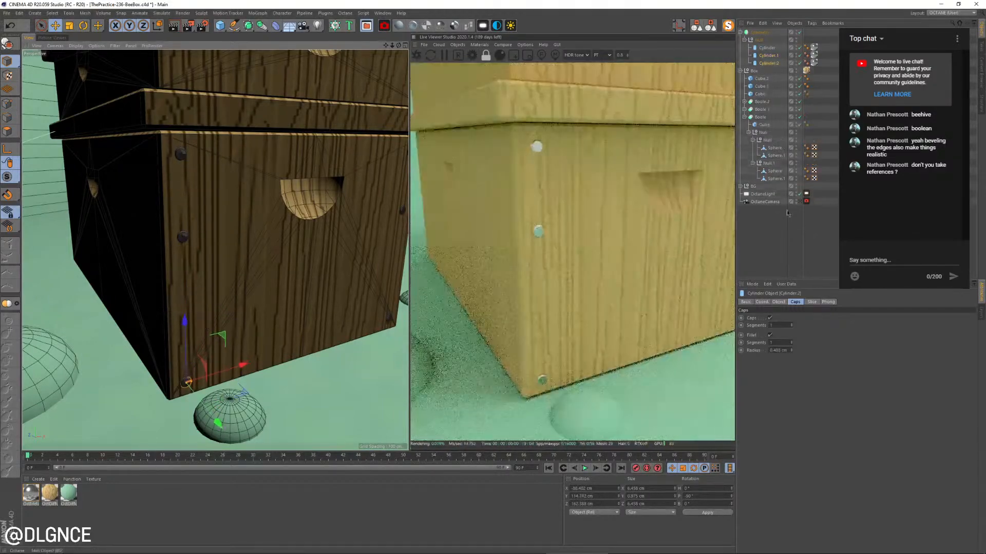
Duplicate nail heads up onto the upper tiers, placing two on the middle tier and one low on the top tier
left_click(802, 202)
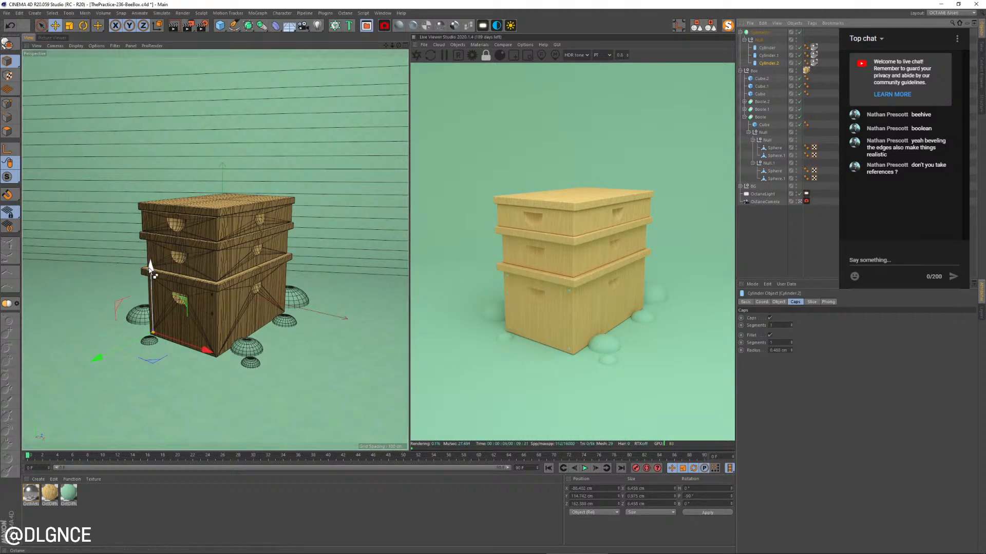
left_click_drag(150, 265, 148, 169)
left_click_drag(116, 237, 113, 239)
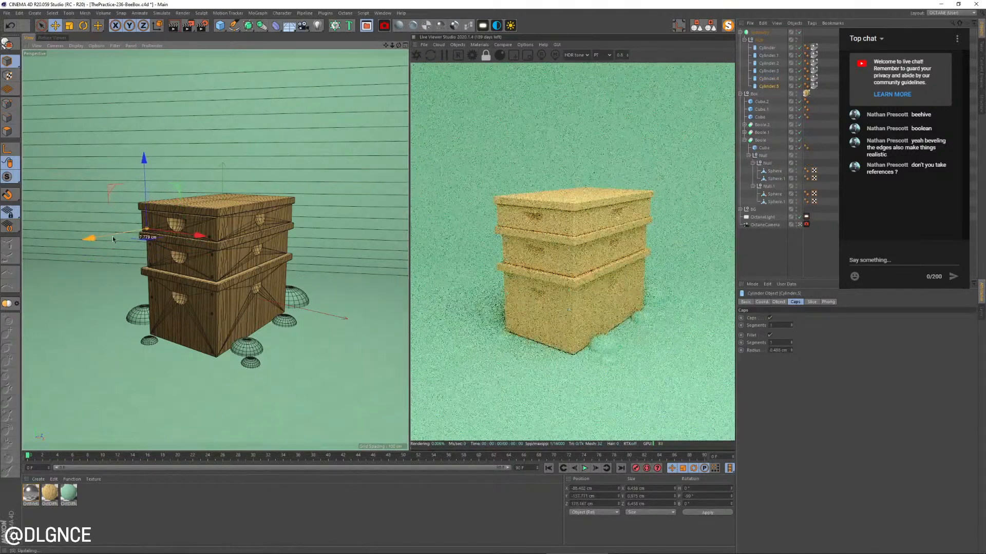
Fine-tune the height of the top tier's lower nail head against the front face
left_click(799, 225)
key("s")
left_click_drag(216, 249, 239, 245, "alt")
scroll(183, 155, "down", 5)
left_click_drag(183, 155, 172, 226, "alt")
scroll(288, 219, "down", 5)
scroll(222, 266, "down", 5)
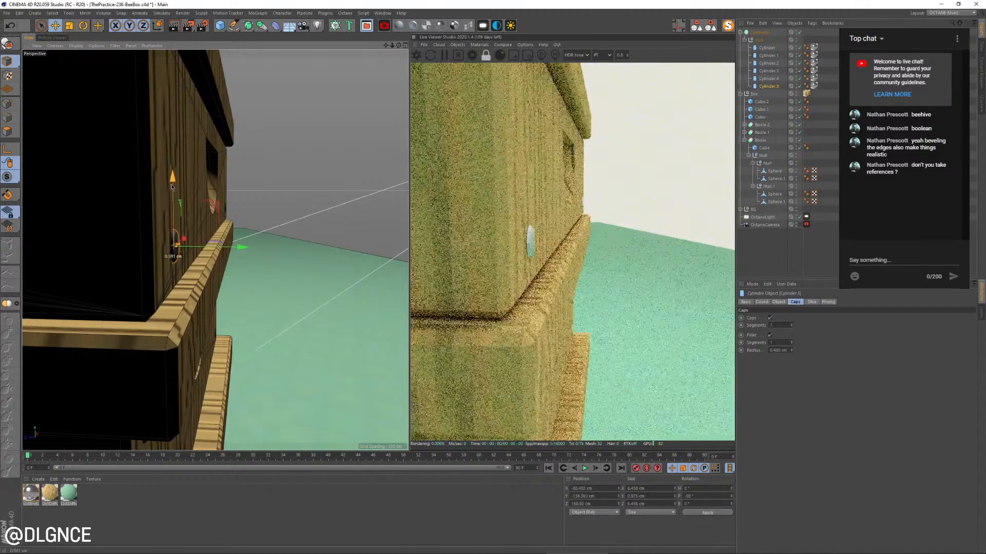
left_click_drag(172, 187, 172, 188)
left_click_drag(180, 216, 118, 175, "alt")
Duplicate the top tier's nail head upward to just under the lid and return to the Octane camera view
left_click_drag(176, 188, 201, 109)
scroll(240, 156, "down", 6)
left_click_drag(225, 227, 252, 175, "alt")
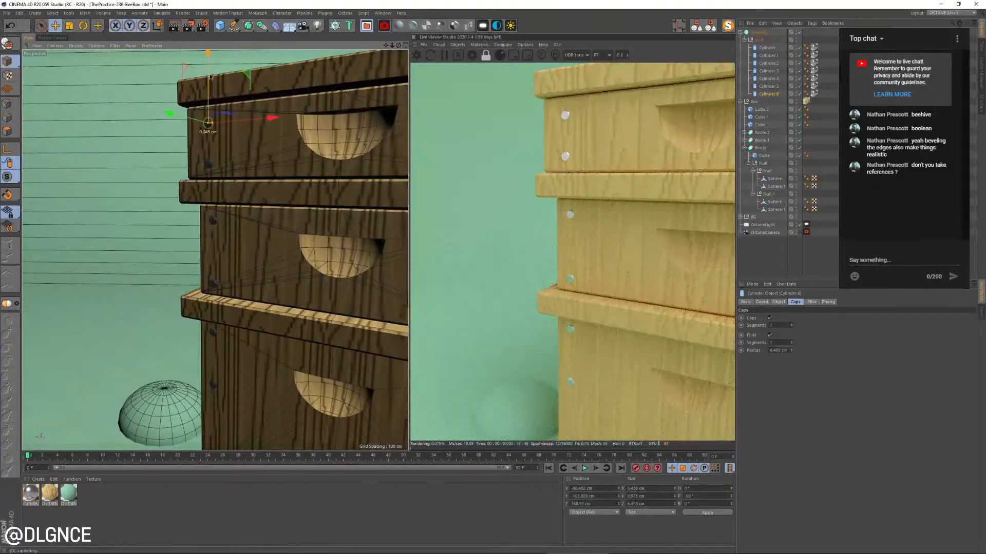
left_click_drag(208, 89, 208, 86)
middle_click_drag(255, 186, 247, 231, "alt")
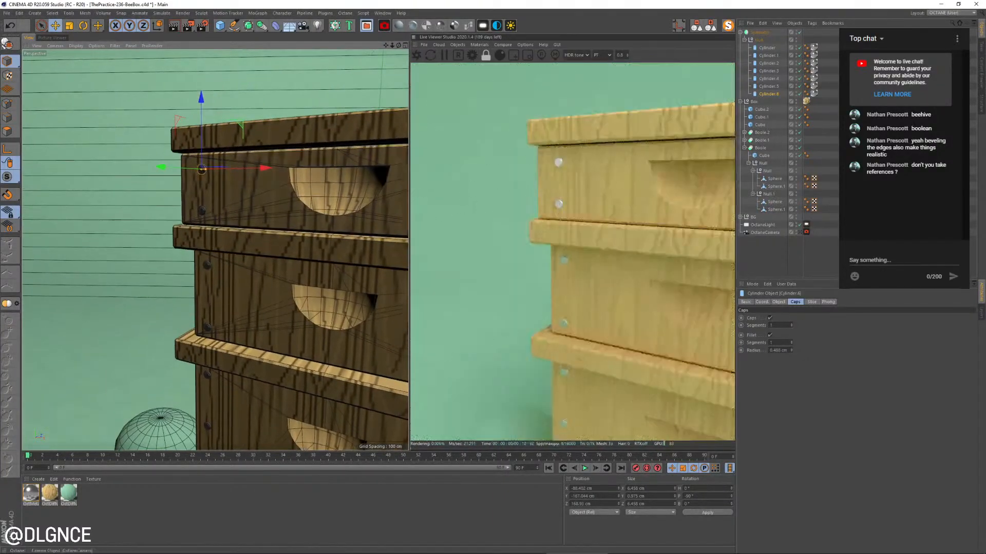
left_click(800, 234)
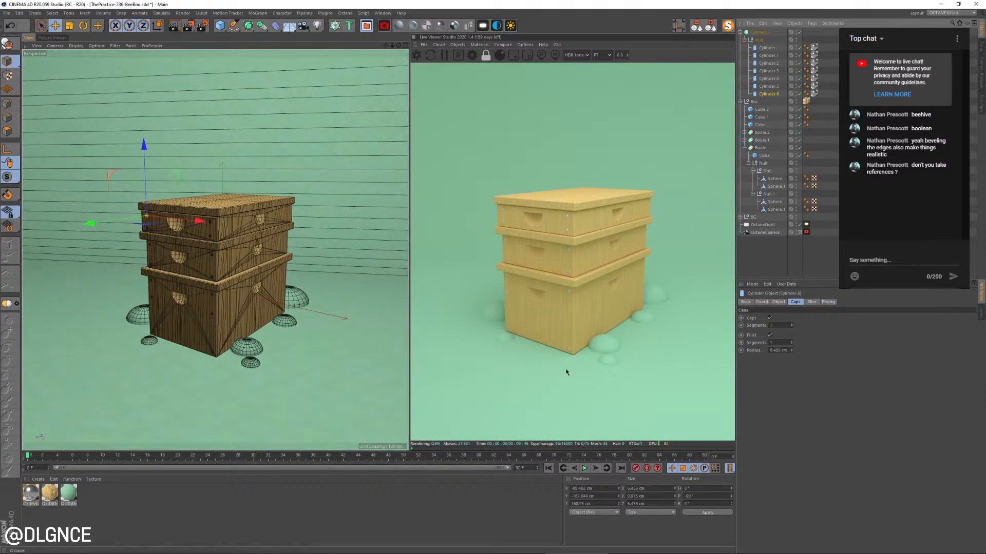
Set the metal material's diffuse float value to about 0.31
double_click(31, 493)
left_click_drag(261, 53, 360, 173)
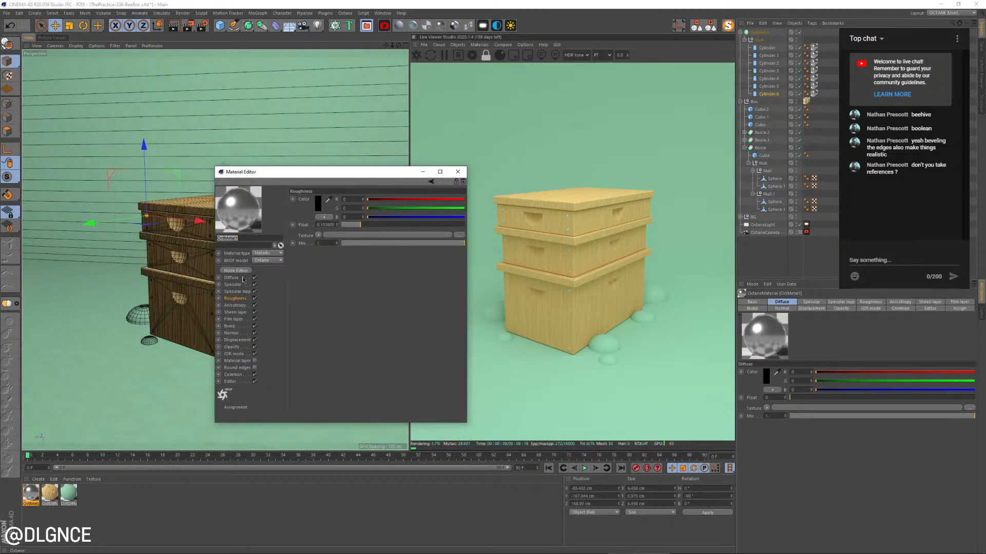
left_click(318, 206)
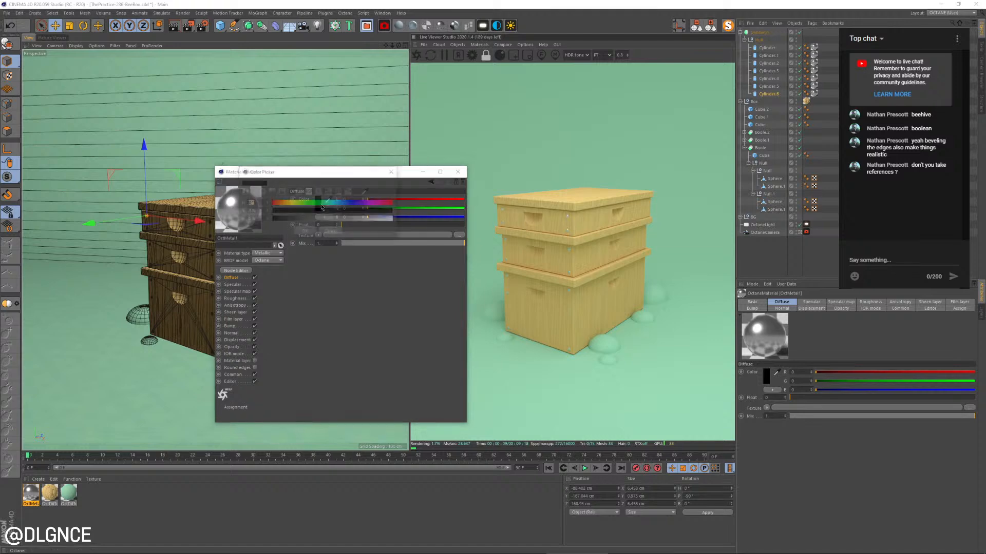
left_click(303, 232)
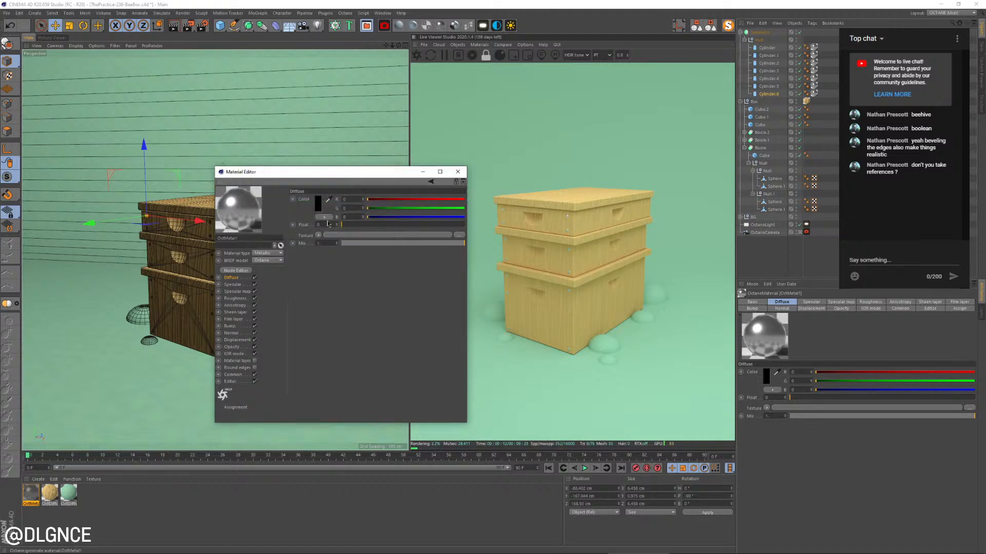
left_click(380, 224)
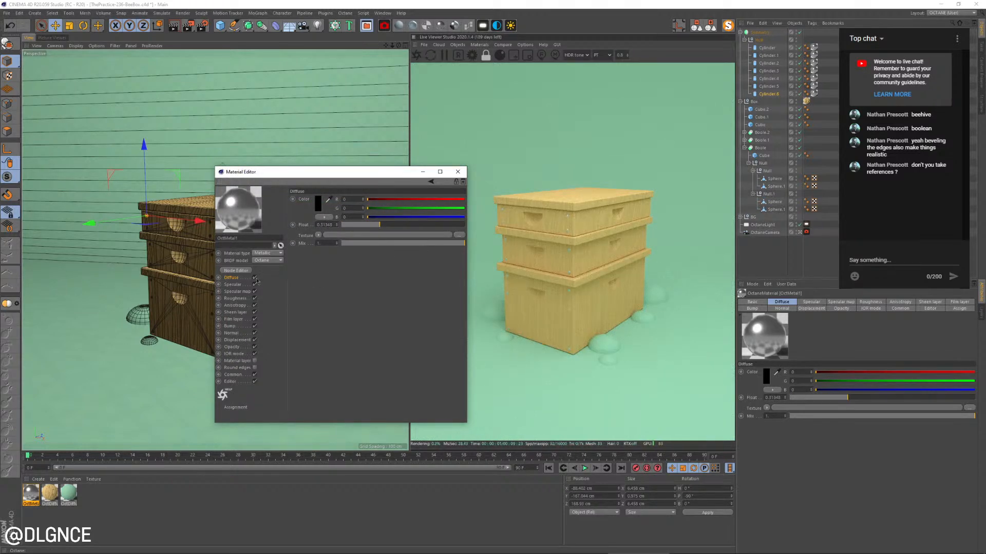
Review the metal material's channels and set its metallic reflection mode to RGB IOR
left_click(242, 292)
left_click(242, 299)
left_click(242, 305)
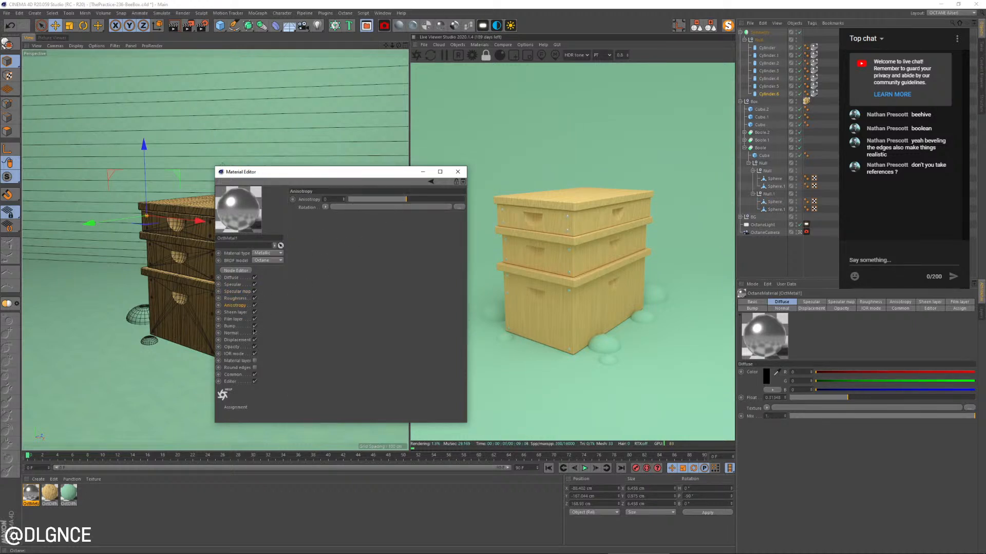
left_click(243, 354)
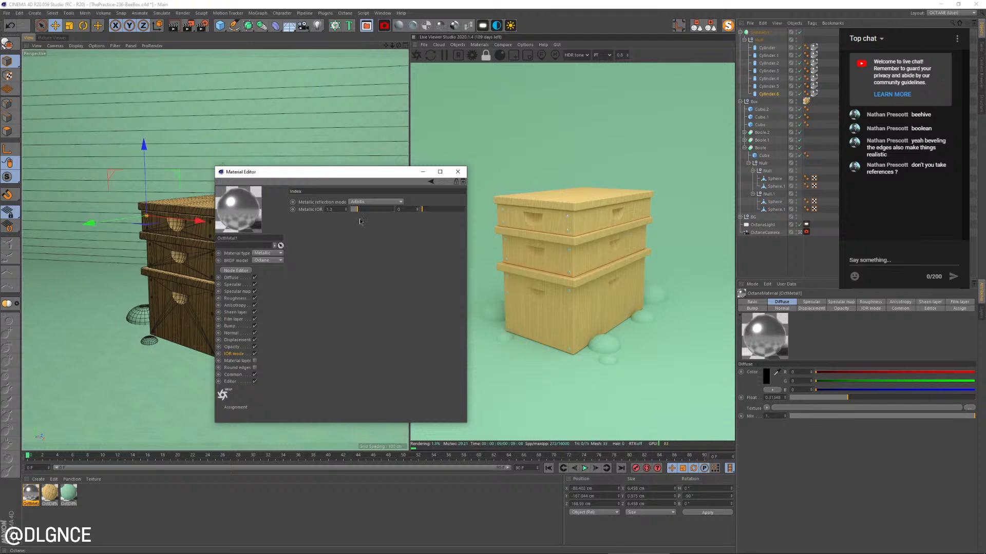
left_click_drag(355, 212, 357, 211)
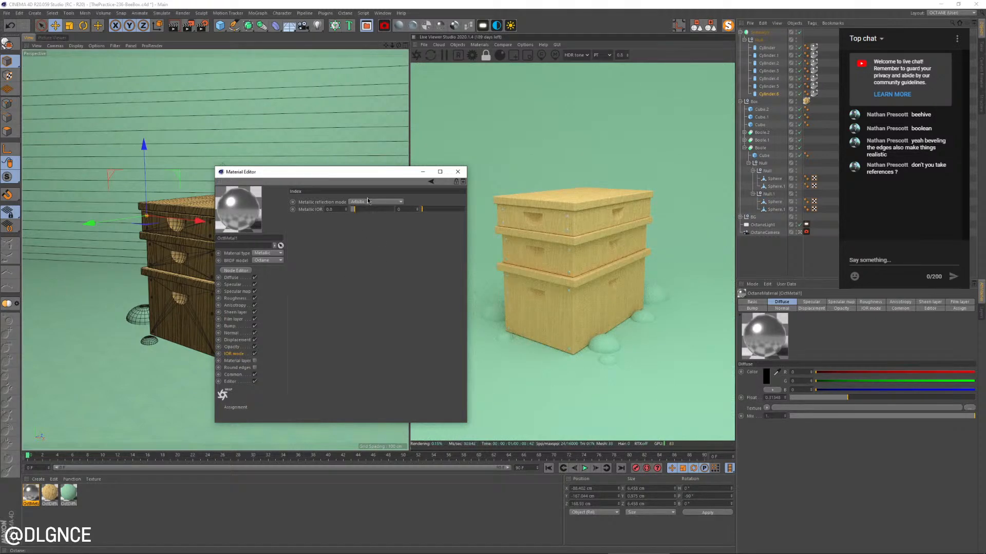
left_click(368, 201)
left_click(367, 209)
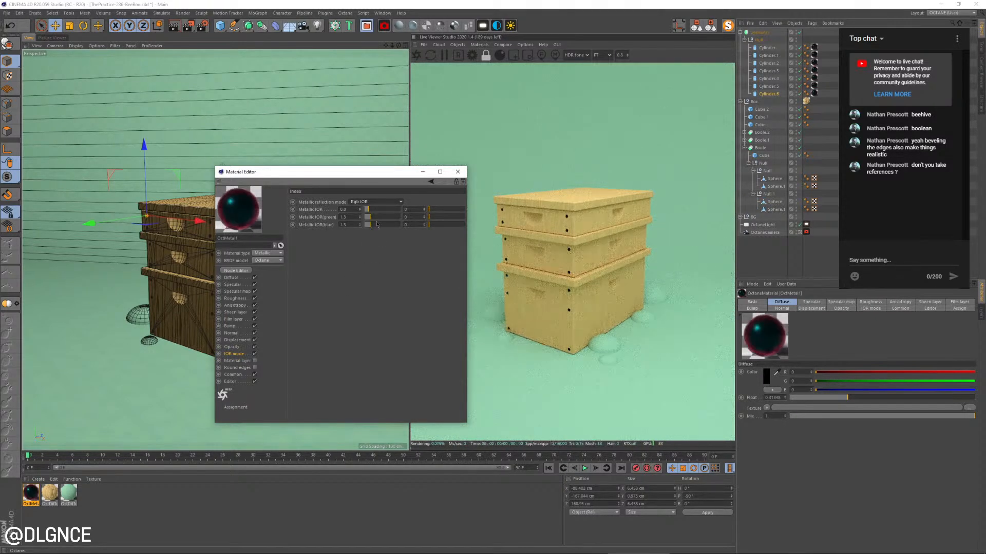
Set the metal's red, green and blue metallic IOR to about 4.26, 3.3 and 2.78, and close the material editor
left_click(385, 210)
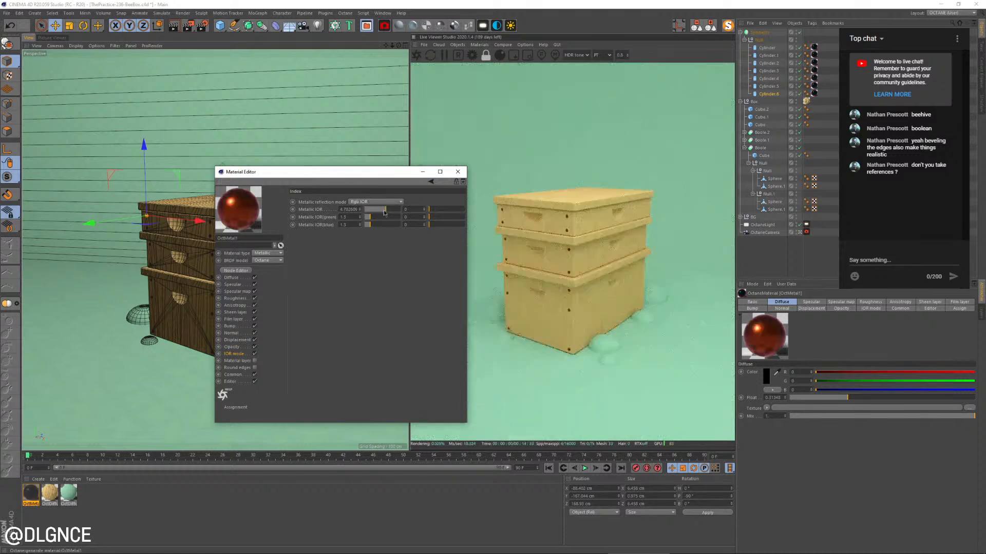
left_click(386, 218)
left_click(387, 226)
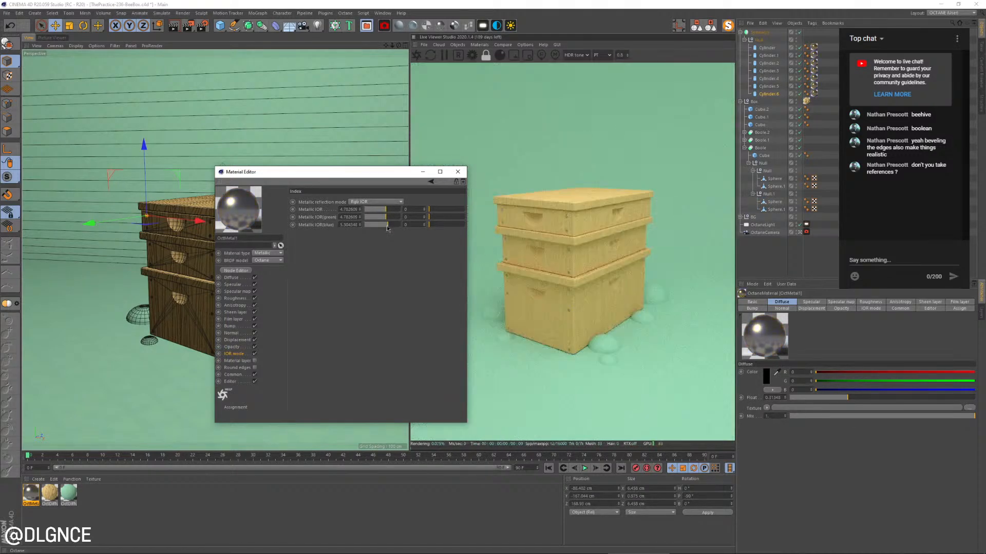
left_click(384, 226)
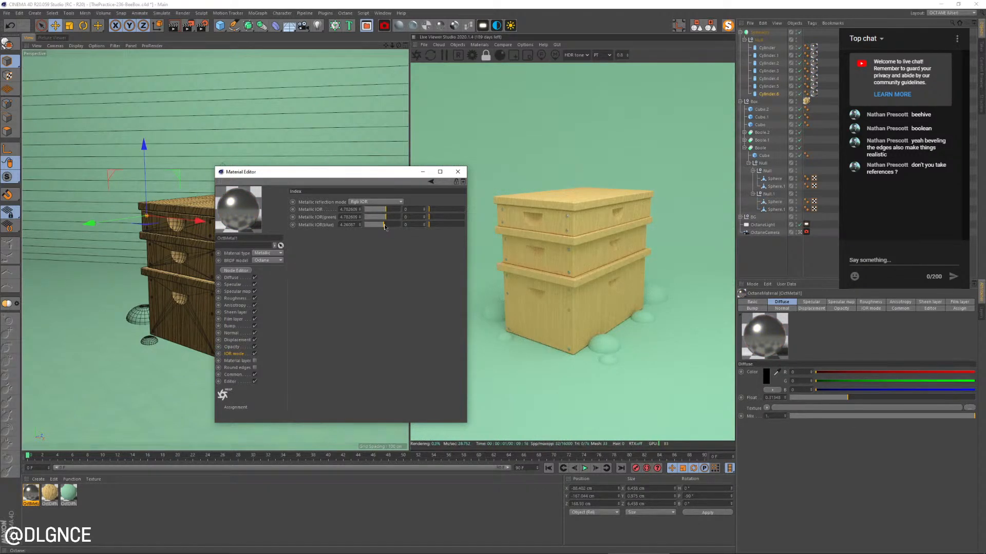
left_click(377, 226)
left_click(379, 218)
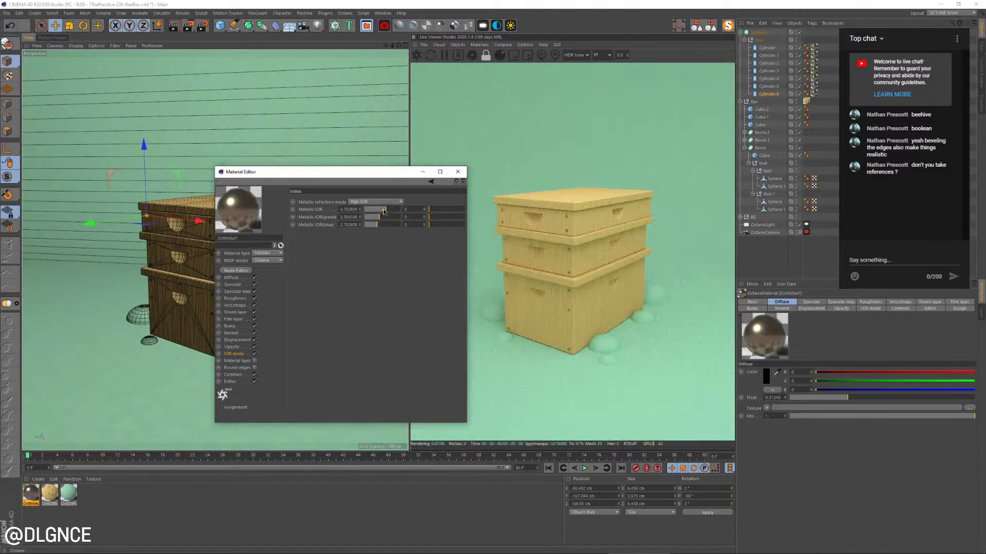
left_click(383, 210)
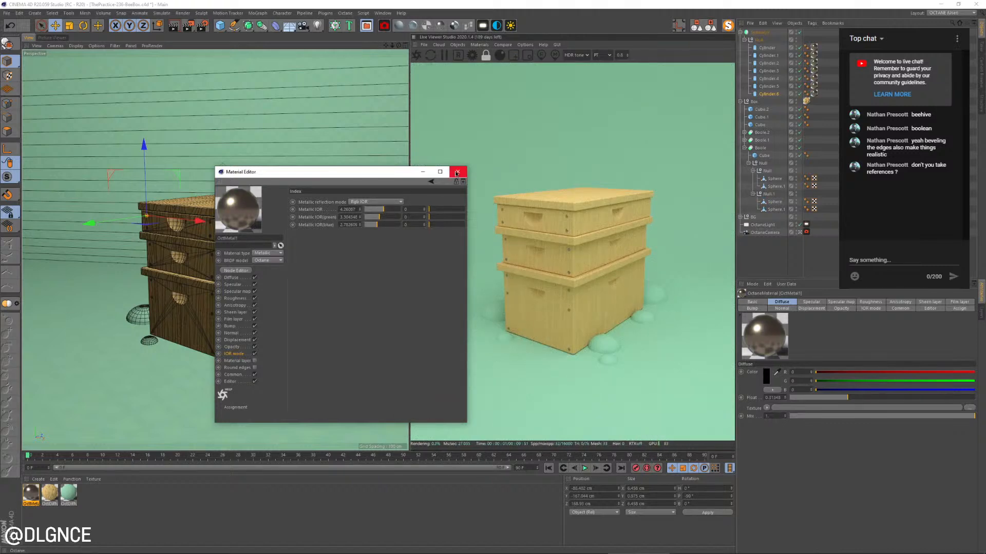
left_click(456, 172)
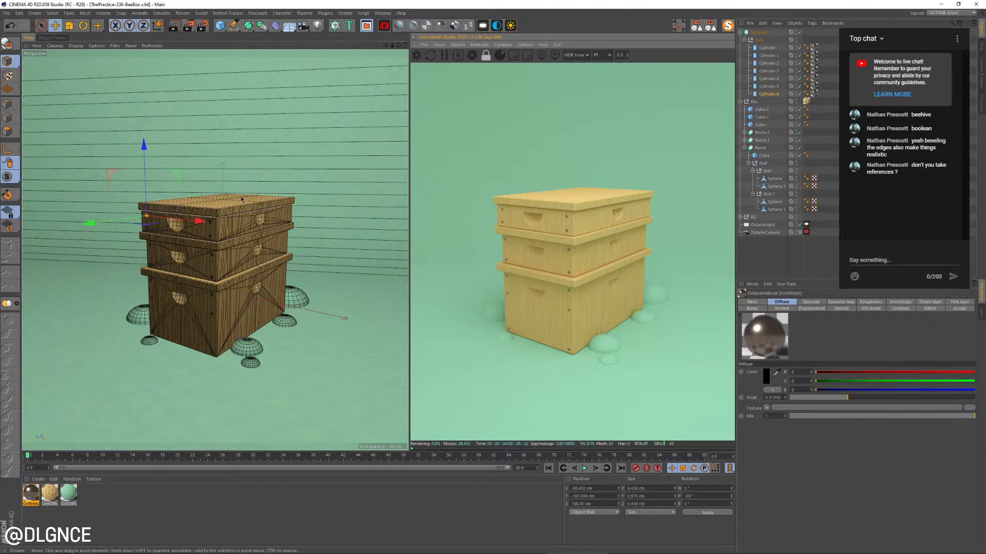
Create a new empty project and add a sphere primitive to it
key("ctrl+n")
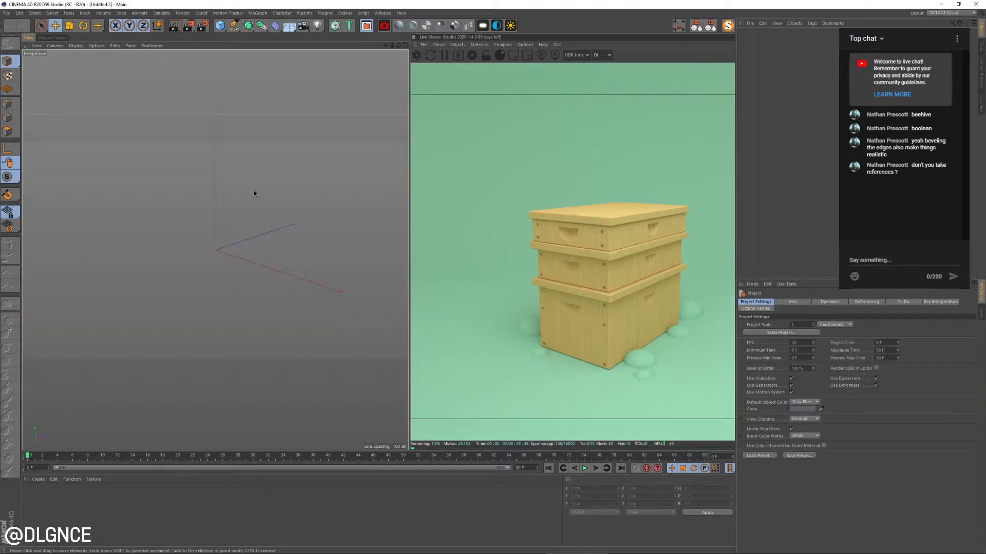
left_click(224, 29)
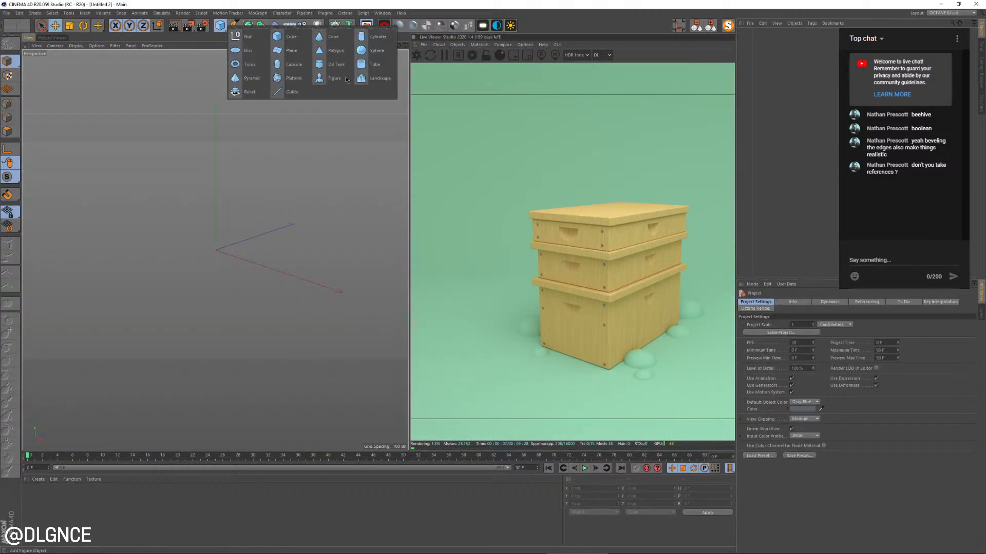
left_click(375, 51)
Switch to the Chrome browser, search Google Images for "honey bee" and look over the reference pictures
key("alt+Tab")
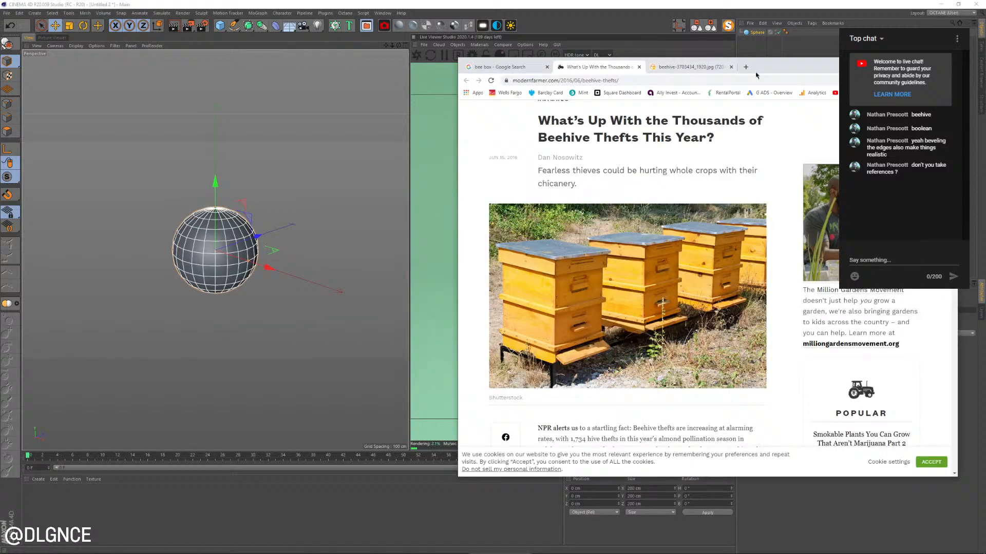
left_click_drag(756, 76, 684, 77)
key("ctrl+t")
type("honey bee")
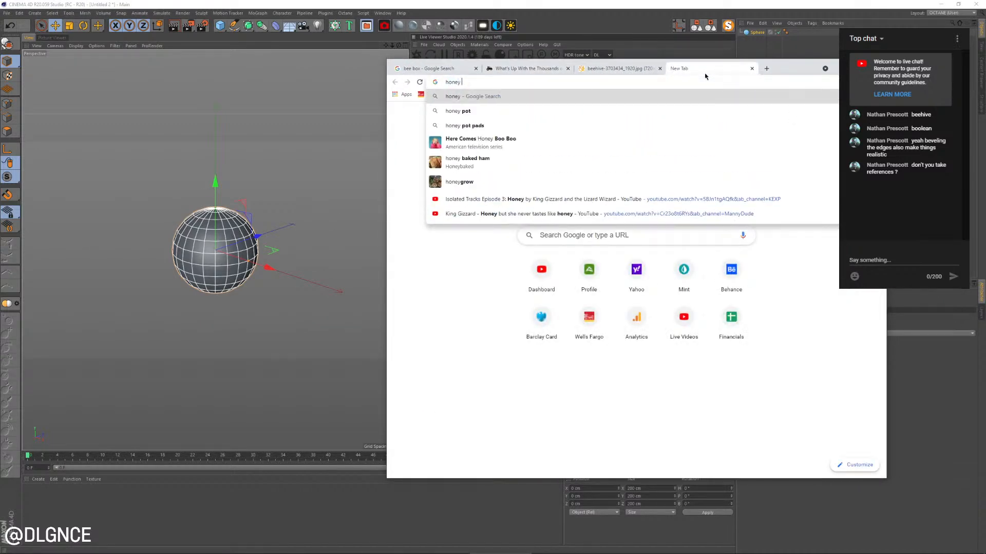
key("Return")
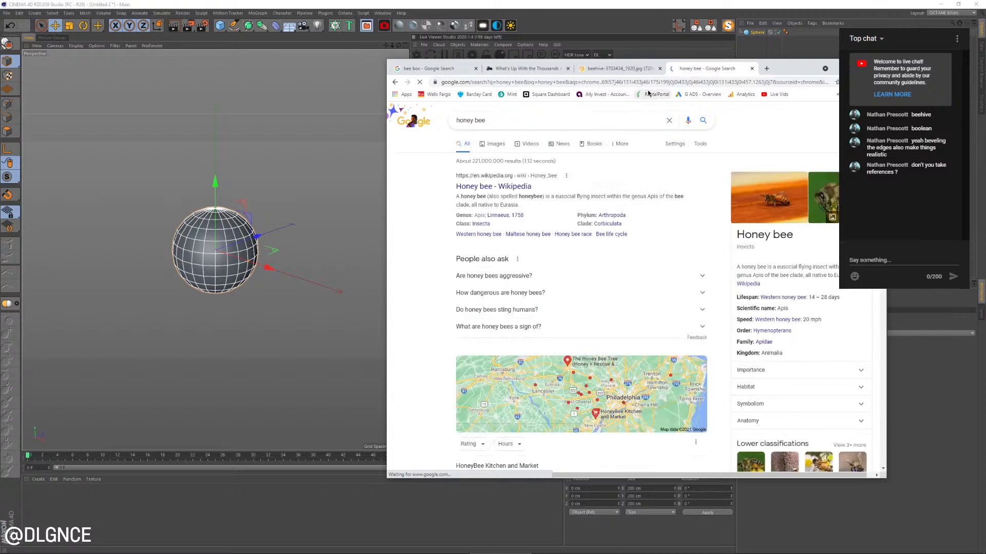
left_click(502, 146)
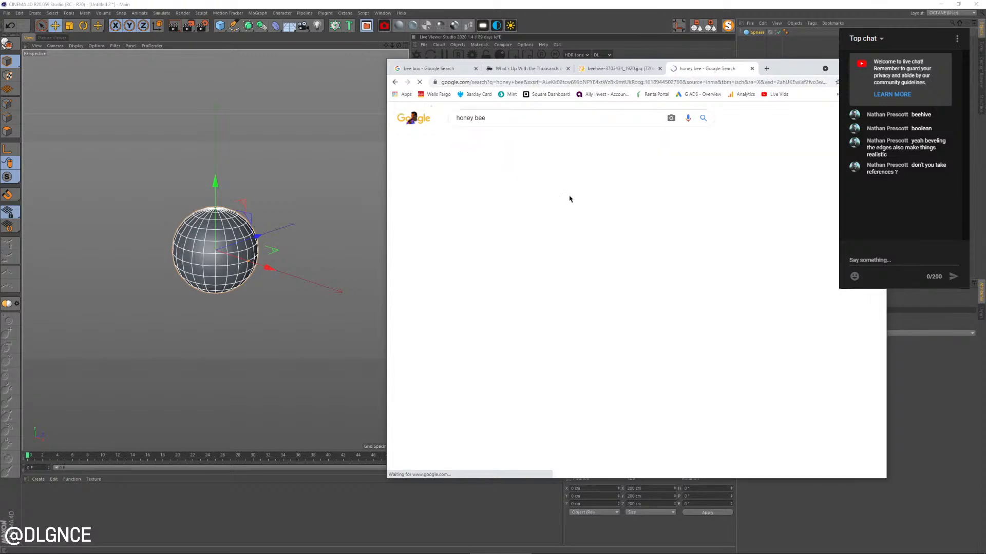
scroll(622, 234, "down", 3)
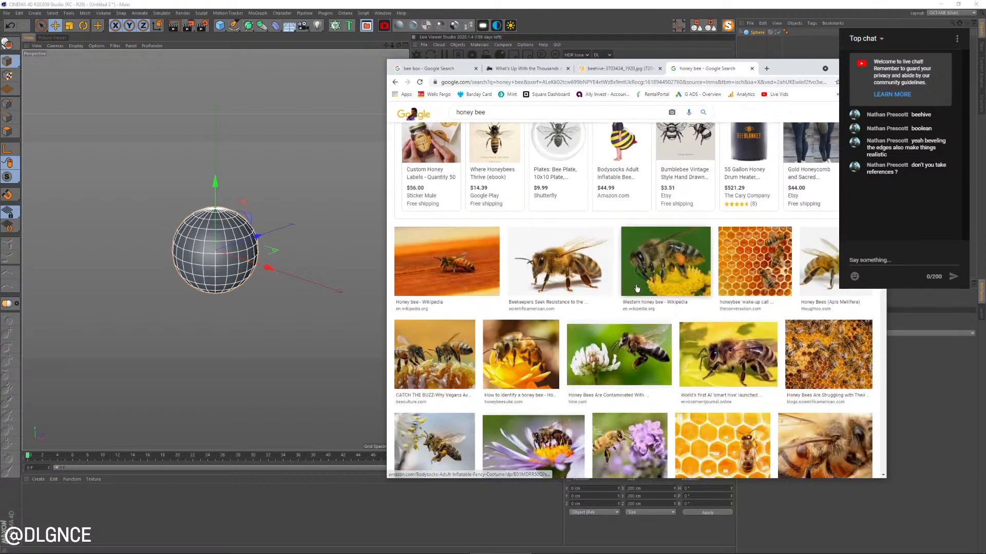
scroll(264, 255, "up", 2)
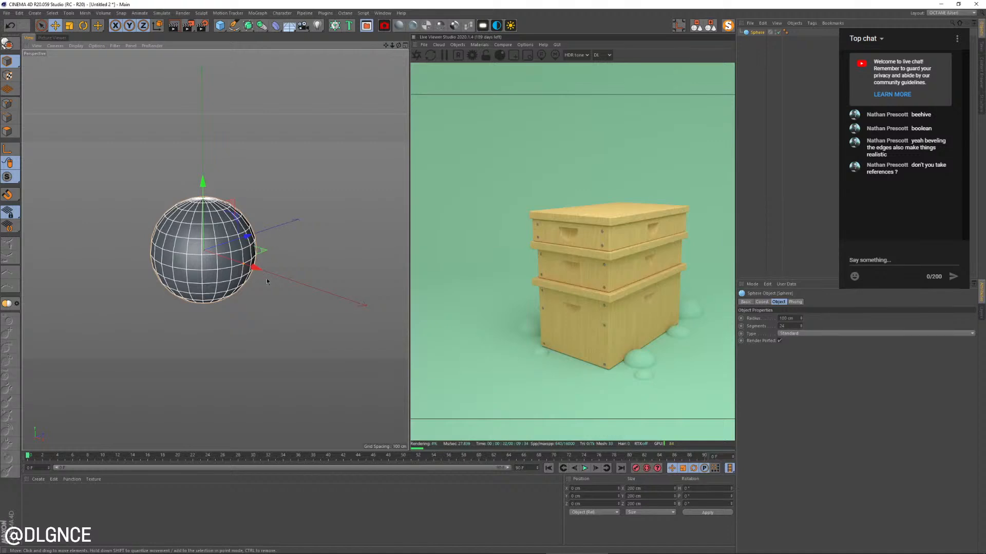
Duplicate the sphere straight down so the copy sits directly beneath the original
left_click_drag(266, 281, 277, 263, "alt")
scroll(285, 258, "down", 1)
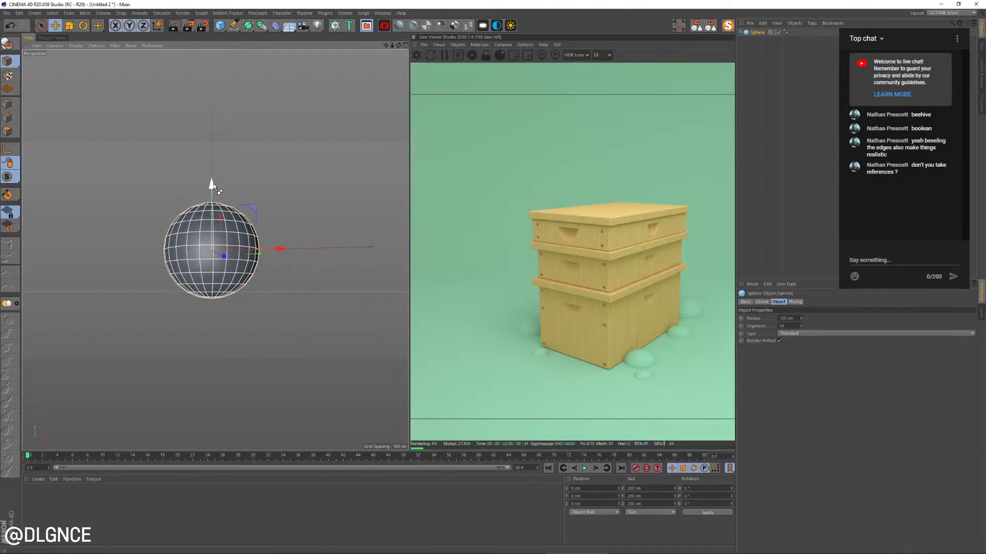
left_click_drag(214, 184, 218, 288, "ctrl")
scroll(242, 277, "down", 1)
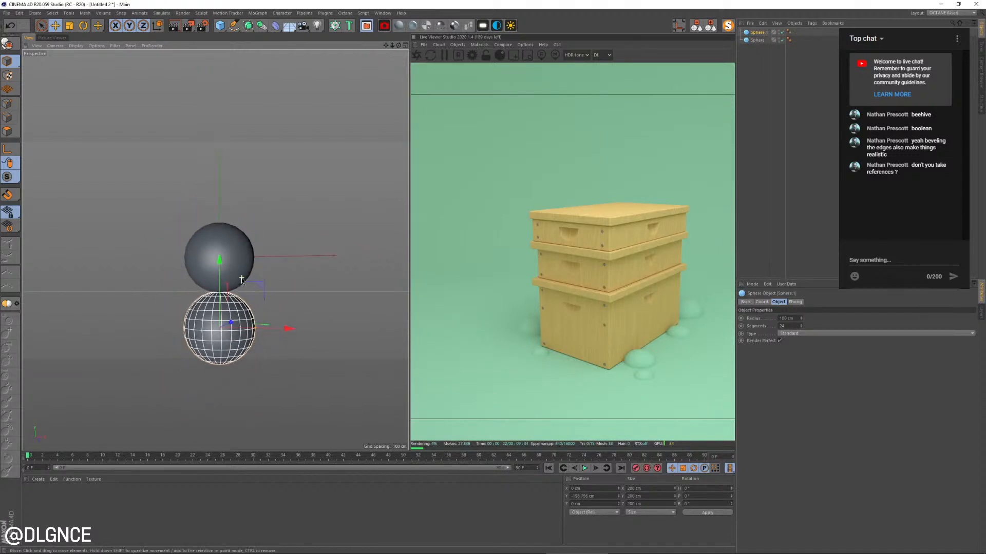
Scale the lower sphere up to about 315 cm across and move it down to just touch the small sphere
key("t")
left_click_drag(282, 334, 328, 284)
key("e")
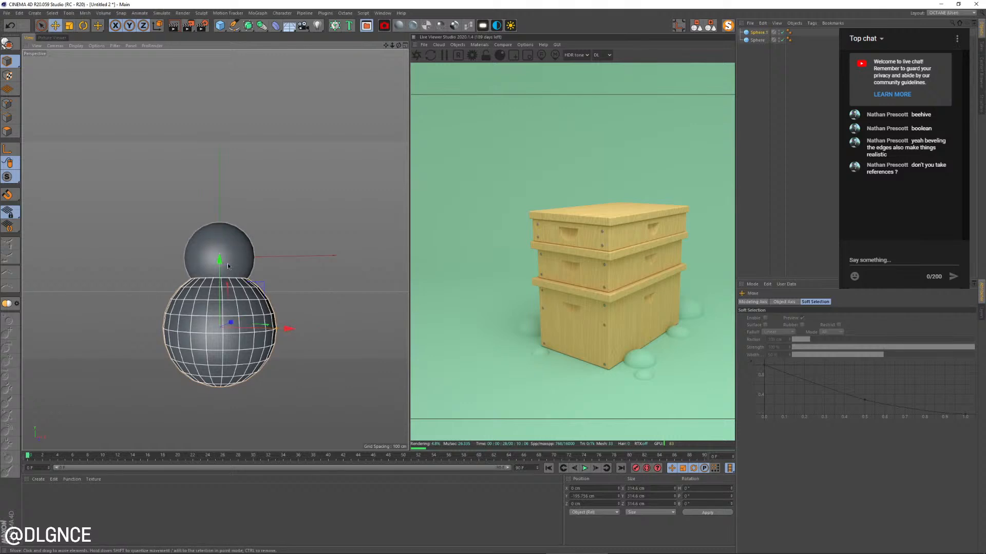
left_click_drag(229, 266, 231, 306)
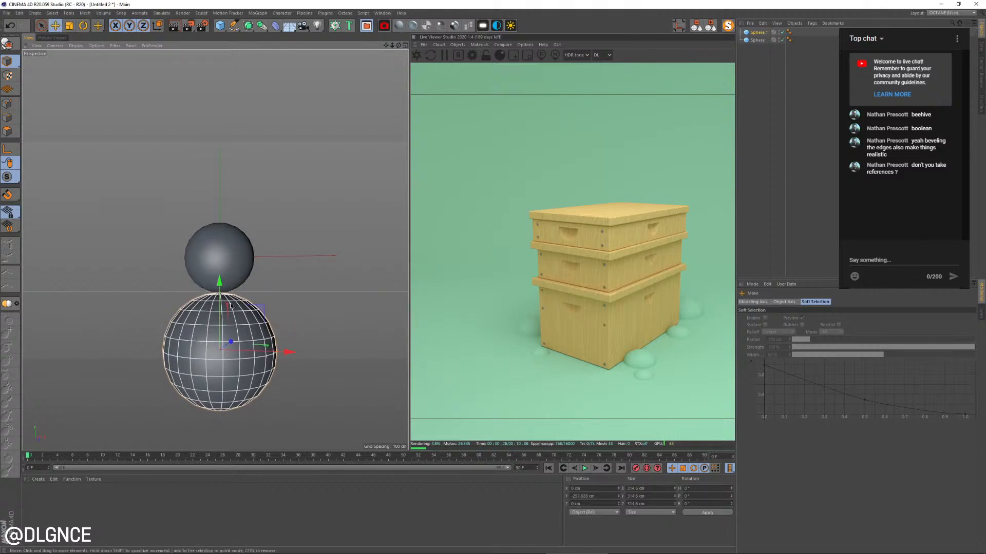
Make the large lower sphere editable and select the point at its bottom pole
middle_click_drag(231, 306, 268, 213, "alt")
left_click_drag(268, 213, 261, 185, "alt")
left_click(8, 104)
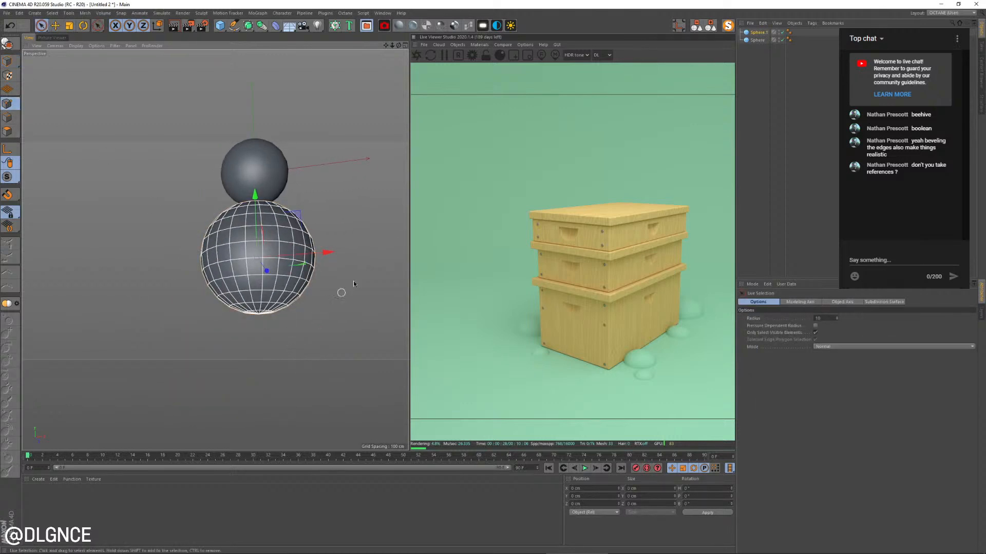
left_click(758, 32)
key("c")
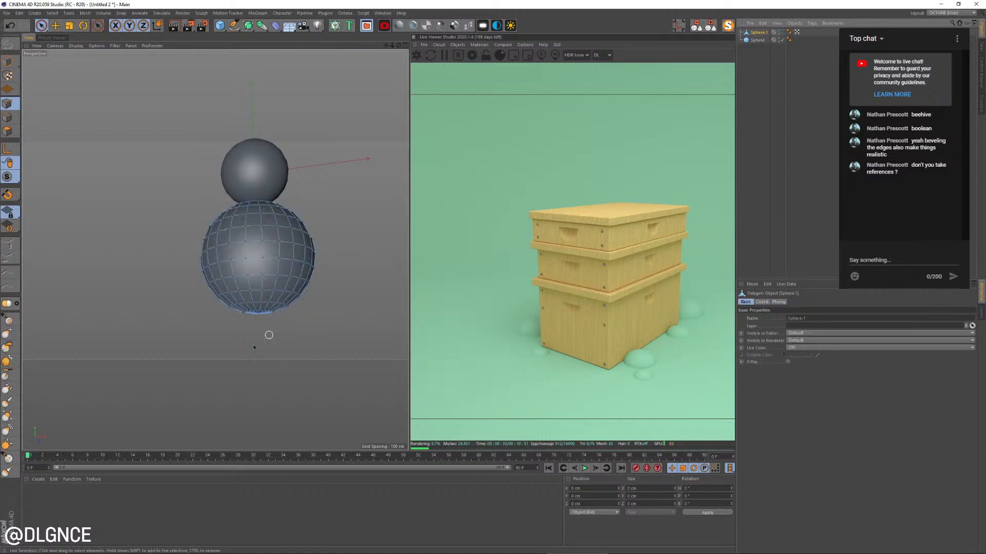
left_click(258, 317)
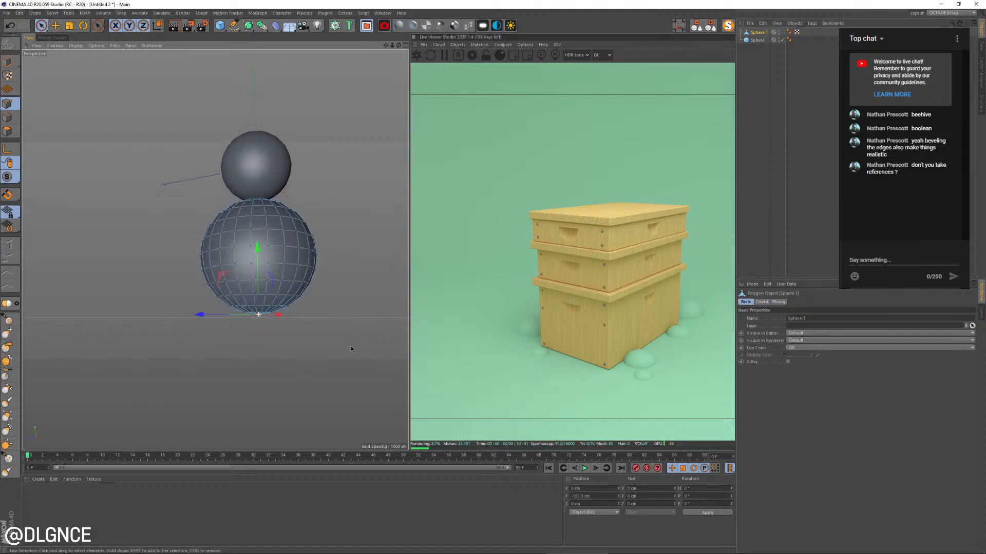
Enable soft selection with a radius of about 246 cm and pull the bottom point down into a tapered abdomen
key("e")
left_click(764, 318)
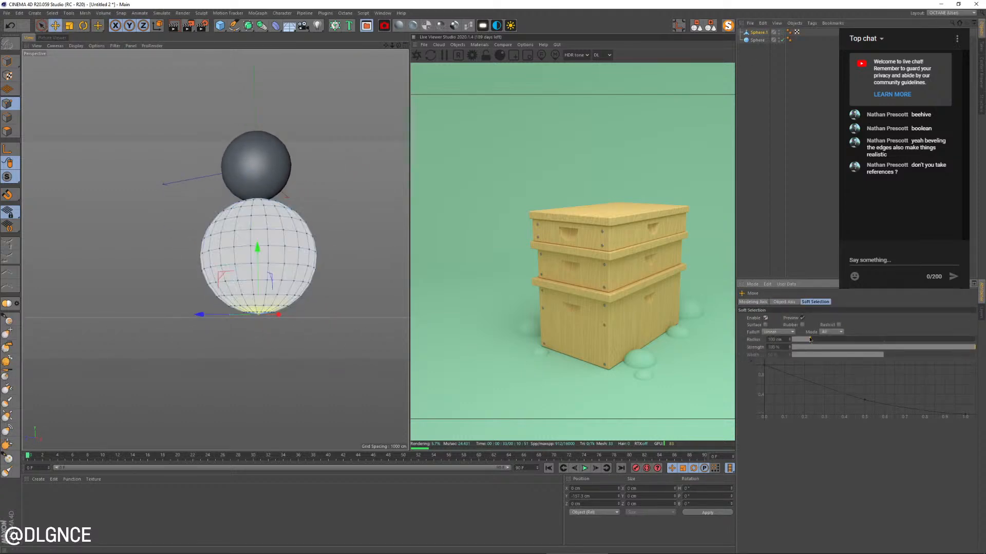
left_click_drag(835, 340, 836, 340)
left_click_drag(250, 248, 298, 343)
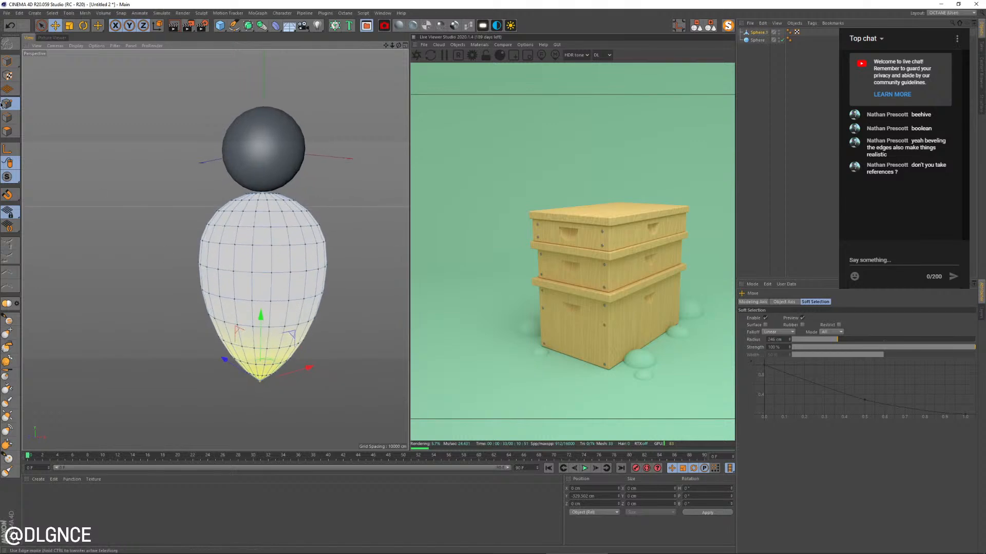
Return to model mode and move the tapered abdomen up so it slightly overlaps the small sphere
left_click(7, 67)
scroll(151, 137, "down", 3)
middle_click_drag(252, 205, 279, 295, "alt")
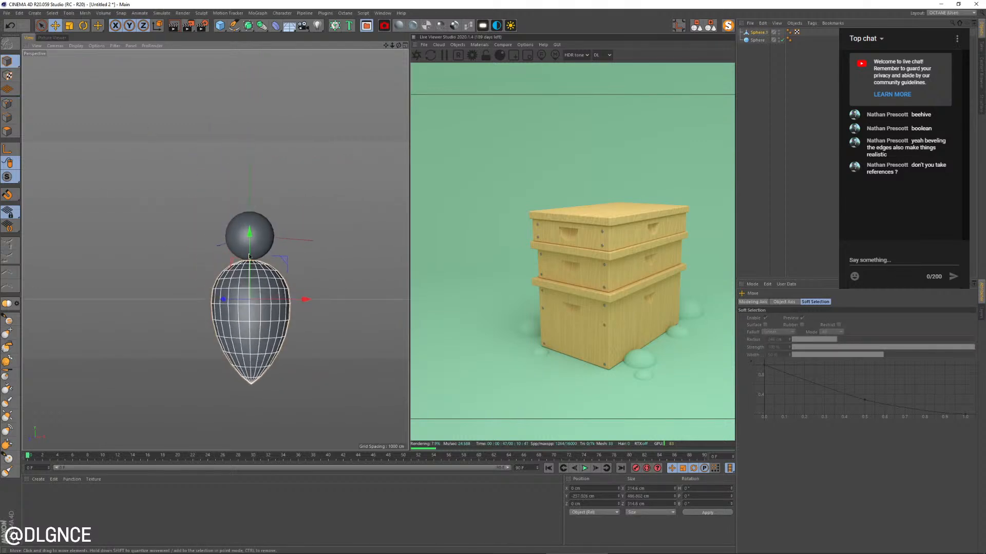
left_click_drag(252, 238, 325, 247)
left_click(329, 240)
Duplicate the tapered abdomen upward behind the small sphere and flatten the copy along X into a thin wing
left_click(253, 291)
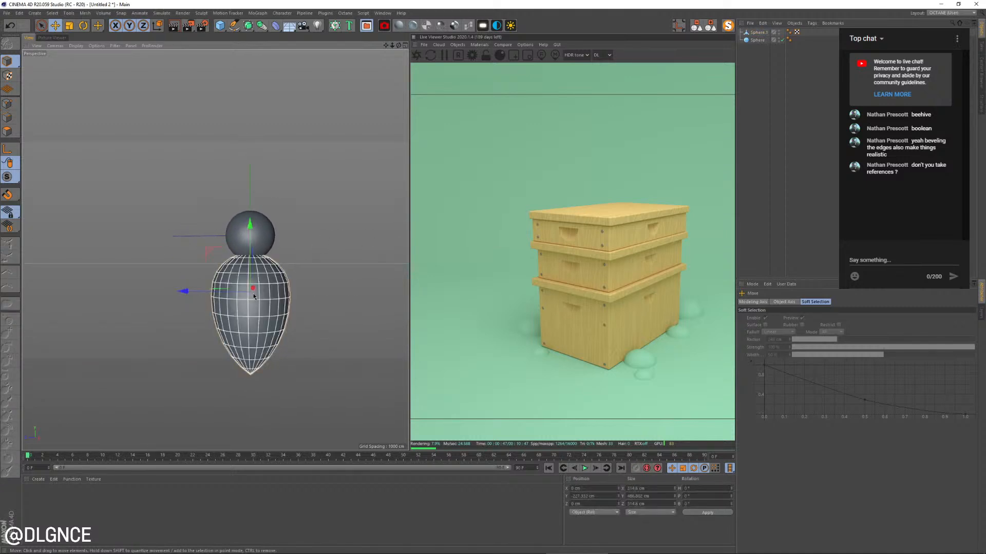
left_click_drag(255, 292, 318, 227, "alt")
key("t")
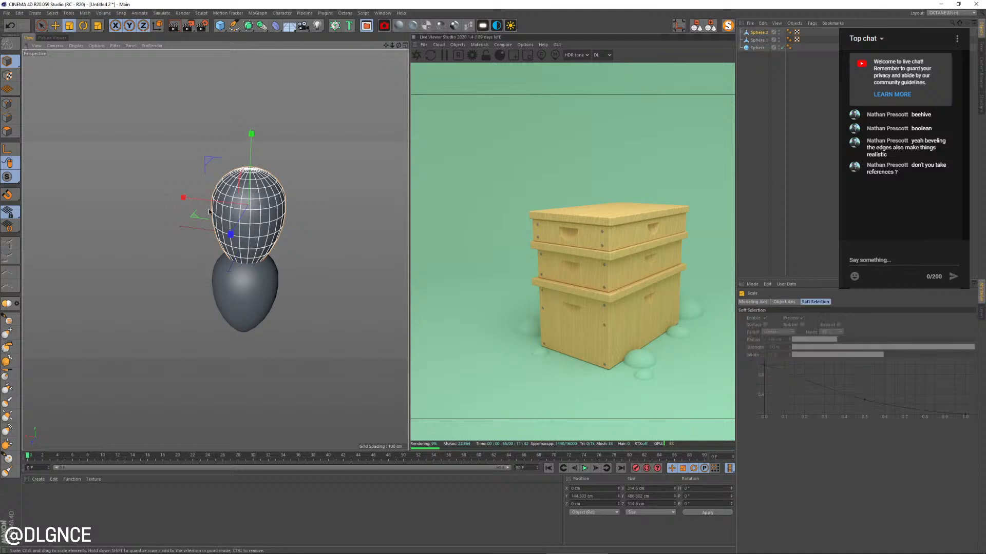
left_click_drag(183, 198, 190, 220)
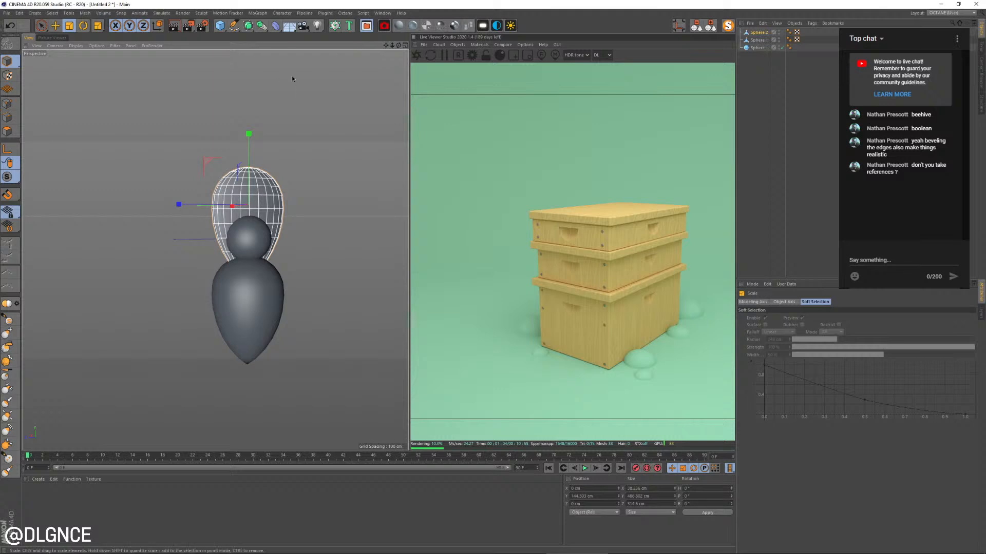
Group the wing under a null and place that null inside a Symmetry object
key("alt+g")
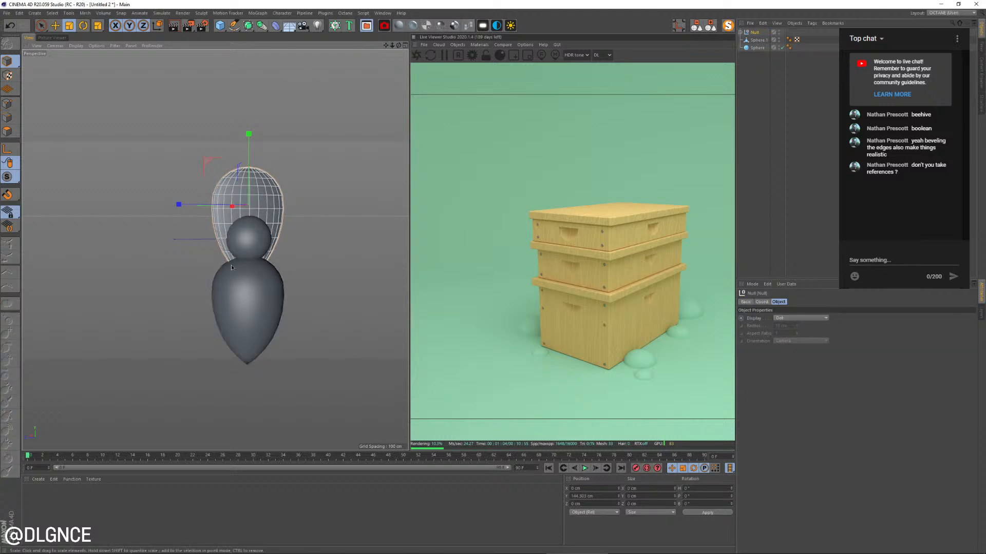
left_click(249, 26)
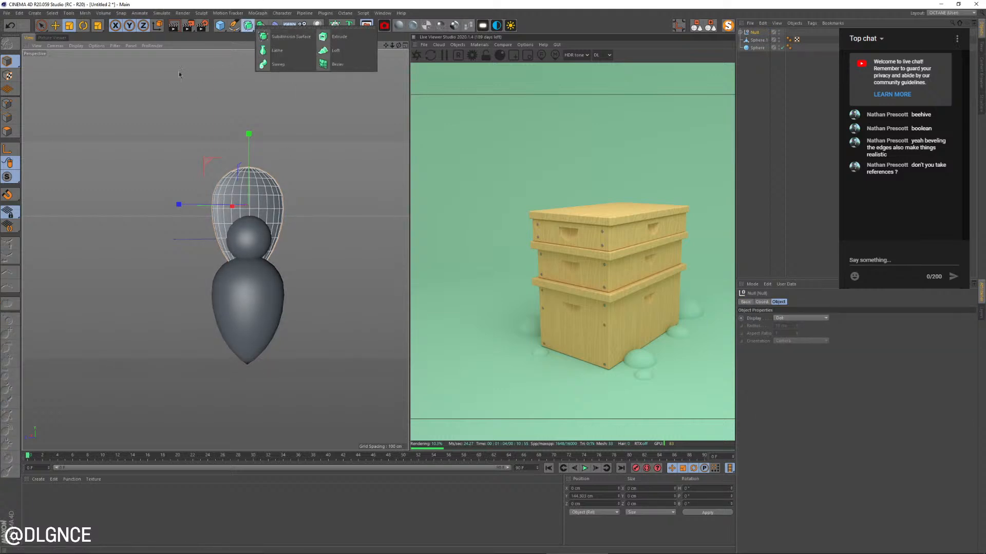
left_click(263, 26)
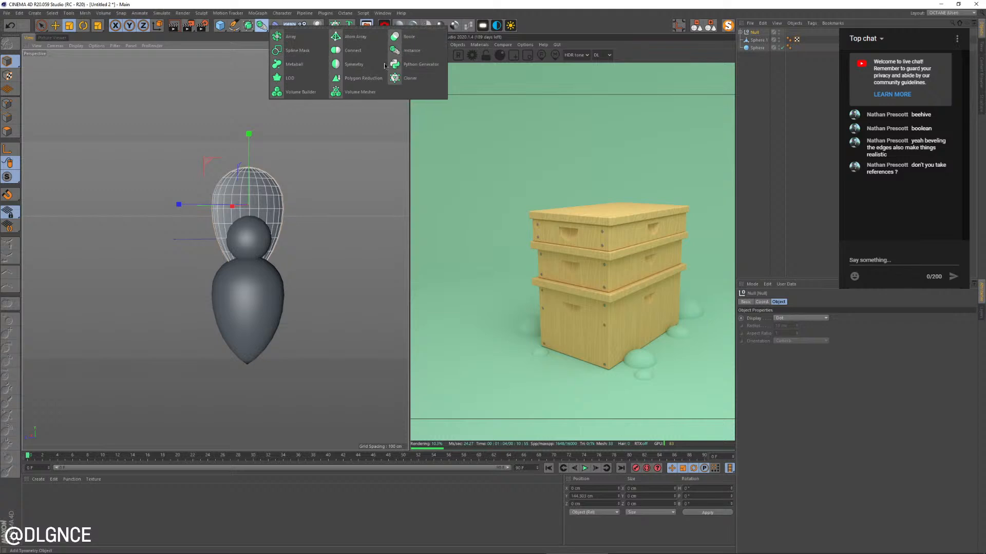
left_click(367, 69)
left_click(744, 40)
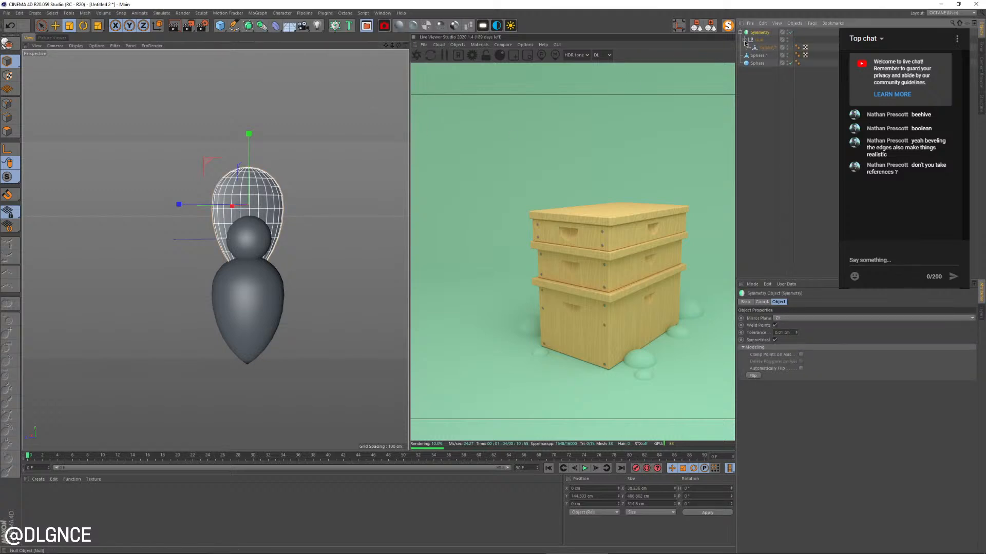
Rotate the wing inside the Symmetry object to -90° pitch so that it lies sideways behind the small sphere
left_click(764, 47)
key("r")
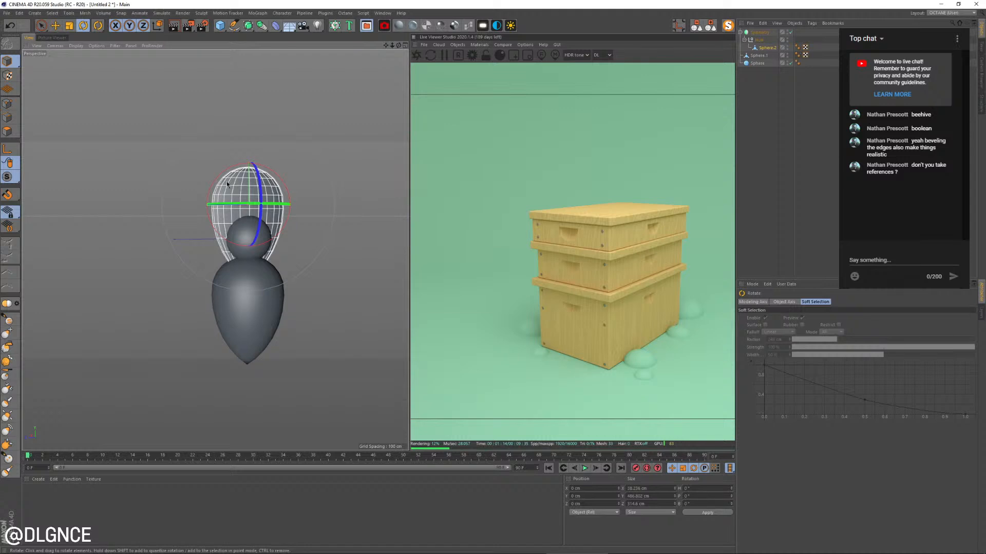
left_click_drag(226, 181, 177, 249)
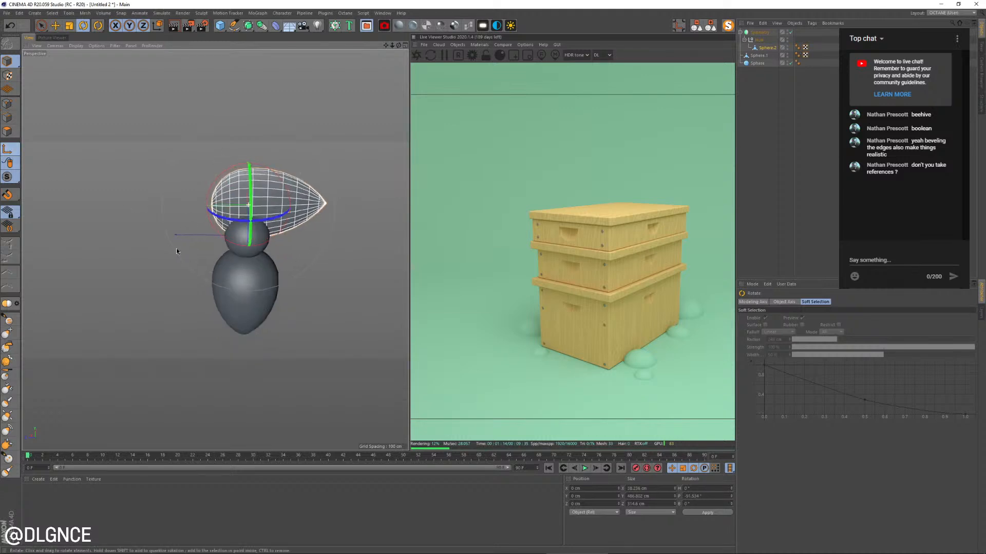
key("ctrl+z")
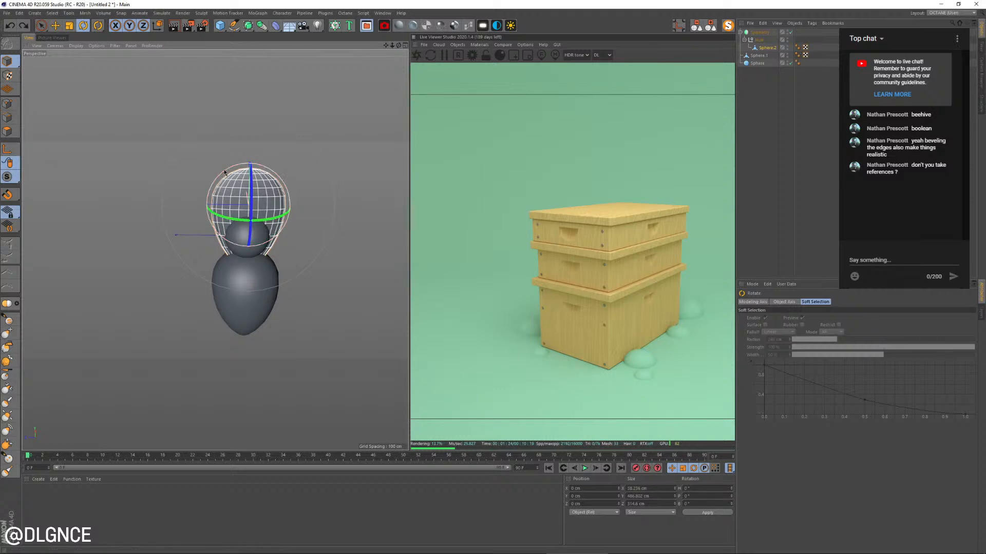
left_click_drag(210, 208, 212, 228)
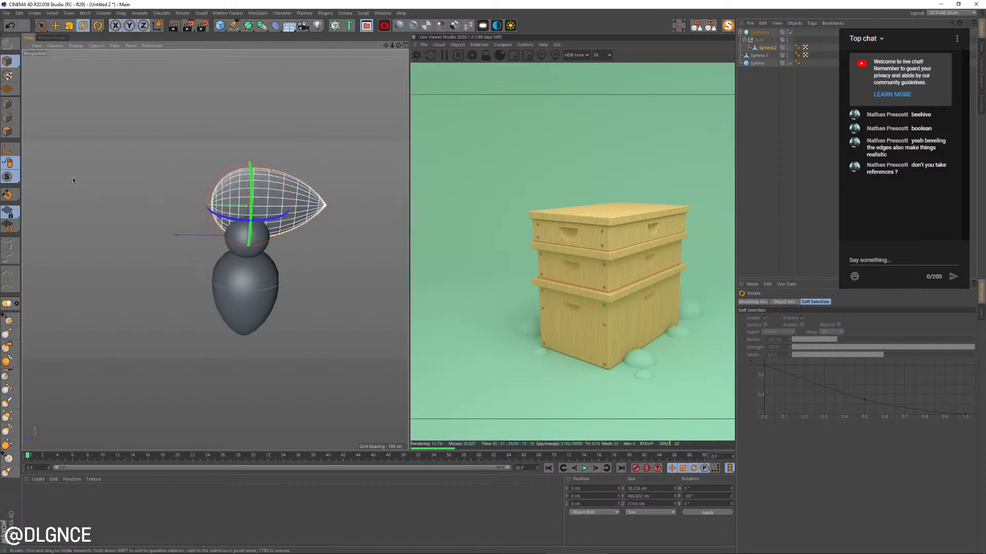
Move the wing's axis out to its pointed tip, leaving the geometry in place
key("l")
key("e")
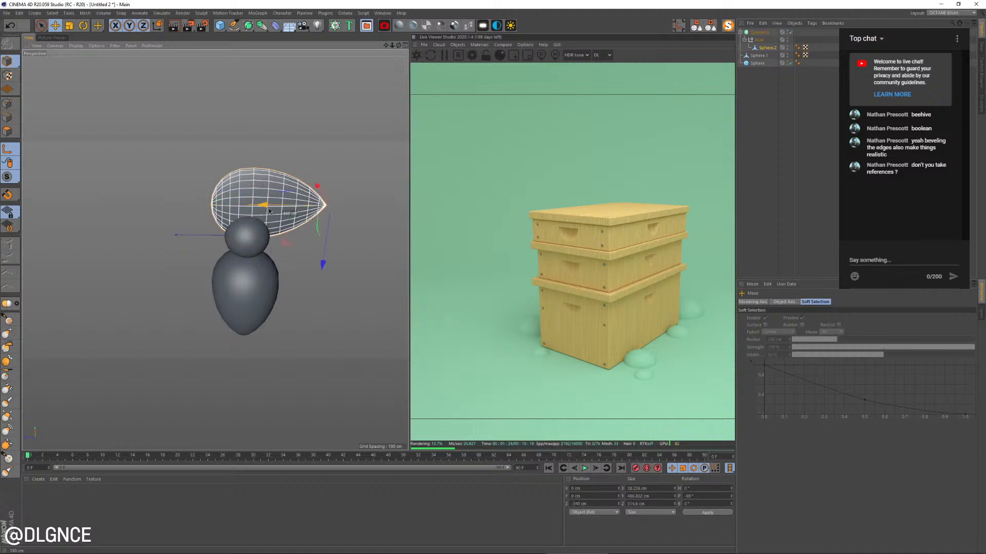
left_click_drag(261, 215, 262, 215)
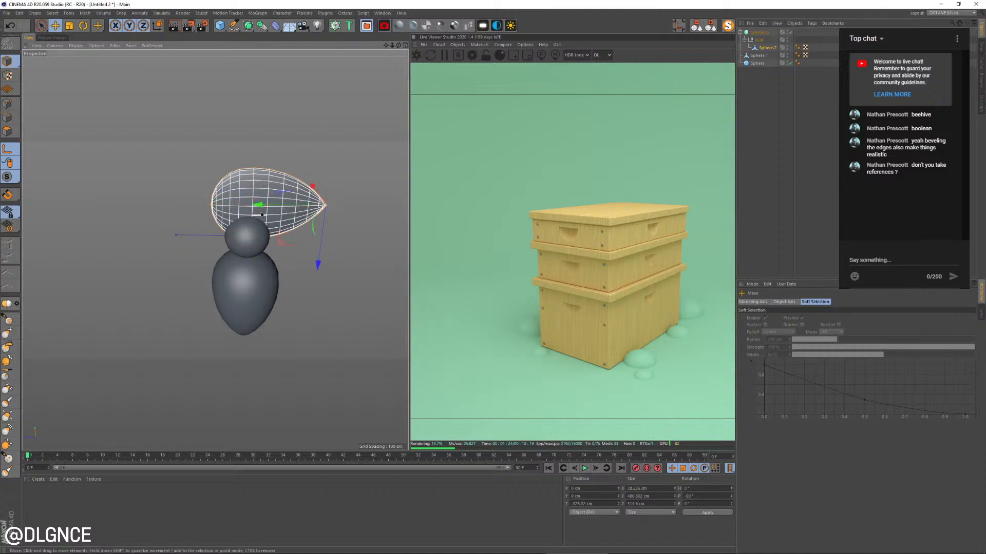
left_click(12, 149)
Set the Symmetry object's mirror plane to XY
left_click(759, 33)
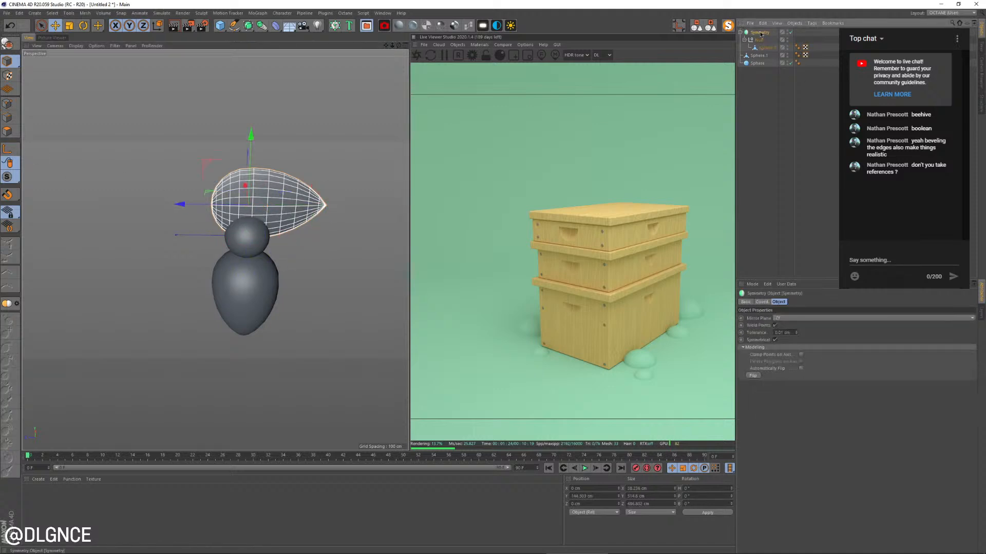
left_click(790, 319)
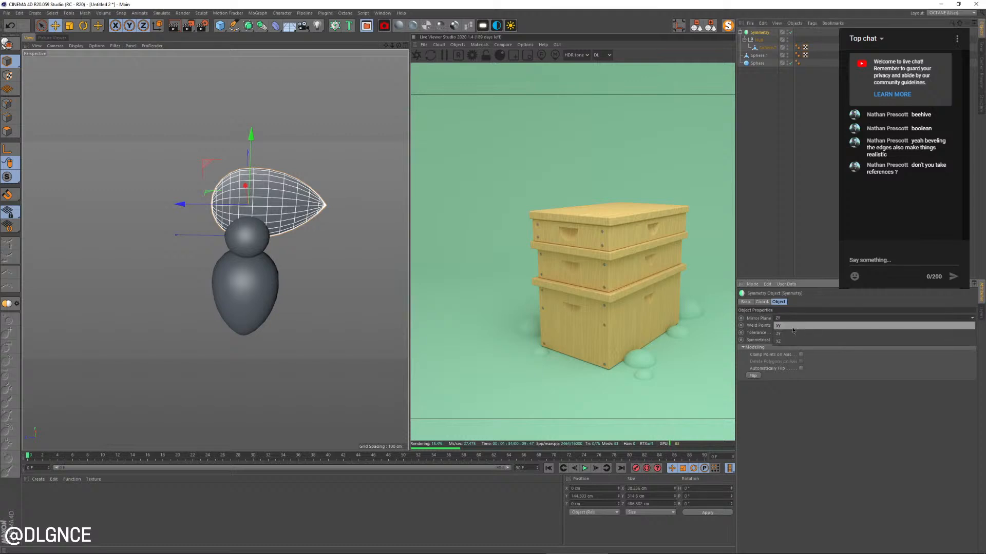
left_click(792, 329)
Position the wing beside the body so its pointed tip meets the upper abdomen, just below the small sphere
left_click(769, 48)
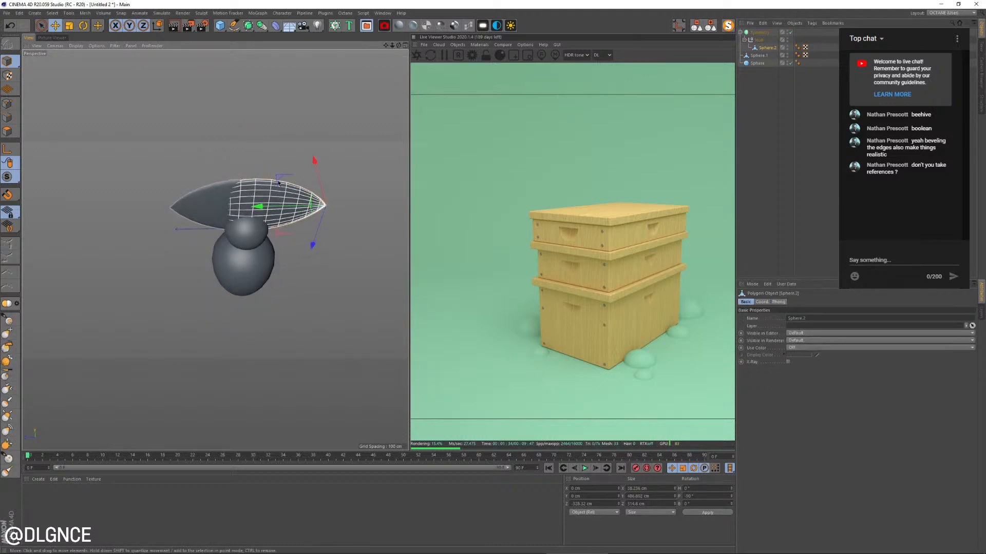
left_click_drag(278, 182, 318, 174)
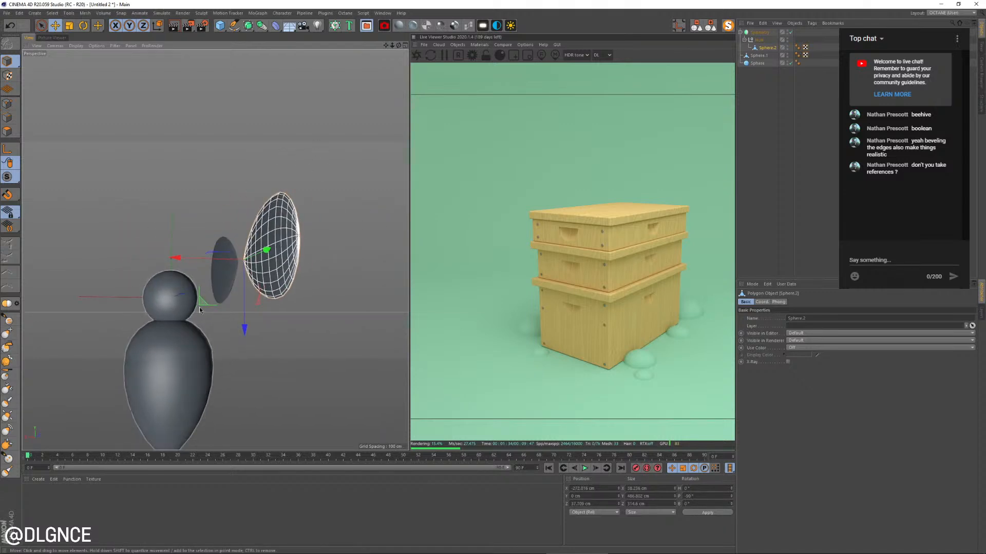
left_click_drag(200, 305, 142, 361)
left_click_drag(141, 361, 111, 377, "alt")
middle_click_drag(111, 378, 105, 282, "alt")
left_click_drag(105, 283, 92, 263, "alt")
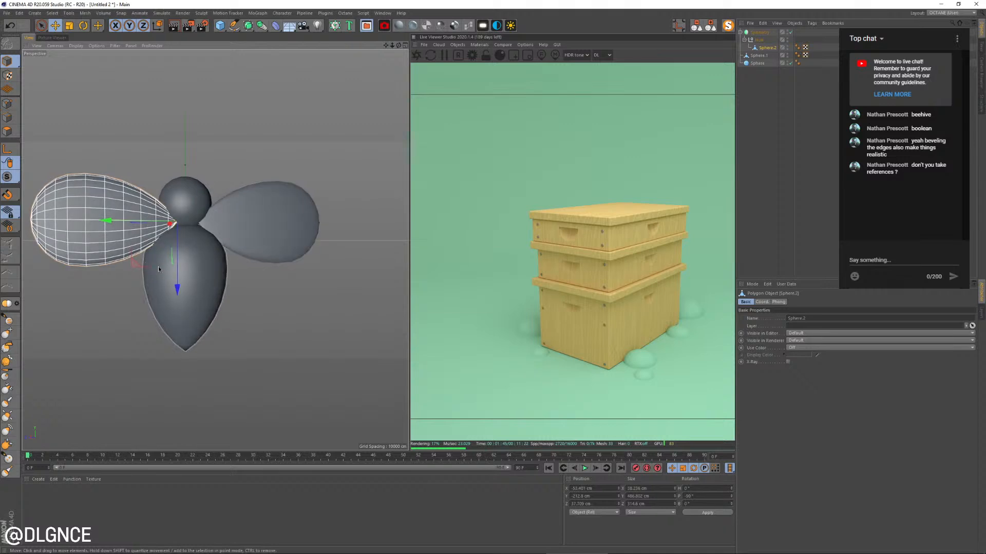
left_click_drag(179, 281, 178, 313)
Scale the wing down to about 395 cm long and reposition it against the bee's back
key("t")
left_click_drag(271, 249, 236, 336)
key("e")
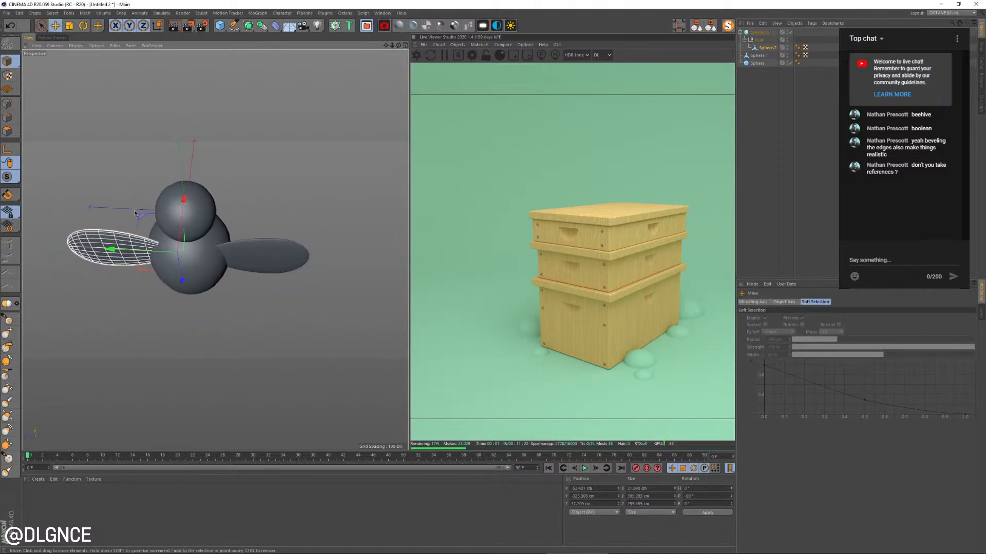
left_click_drag(134, 211, 204, 279)
Rotate the wing so the mirrored pair tilts upward and angles backward from the bee's back
key("r")
left_click_drag(202, 277, 352, 242, "alt")
key("e")
key("r")
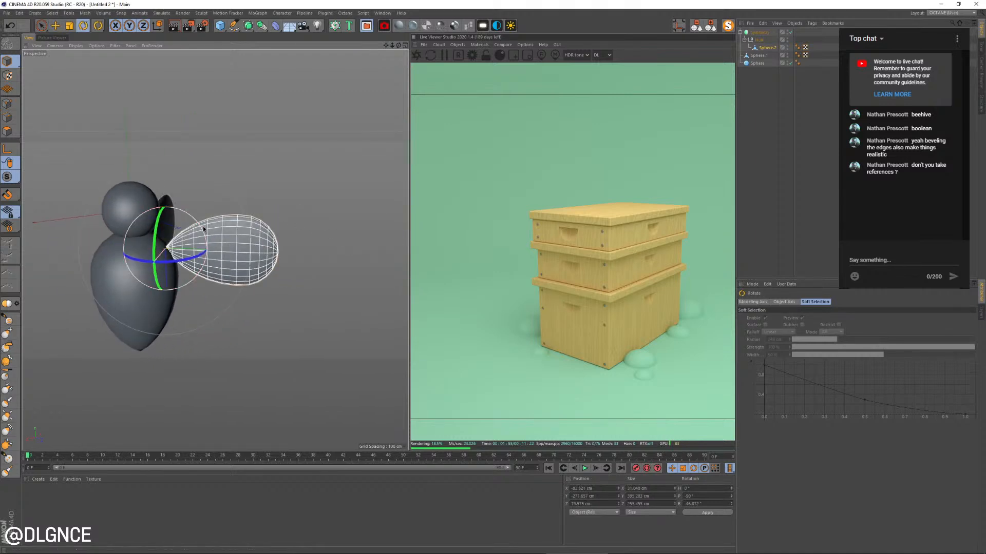
left_click_drag(199, 222, 105, 252)
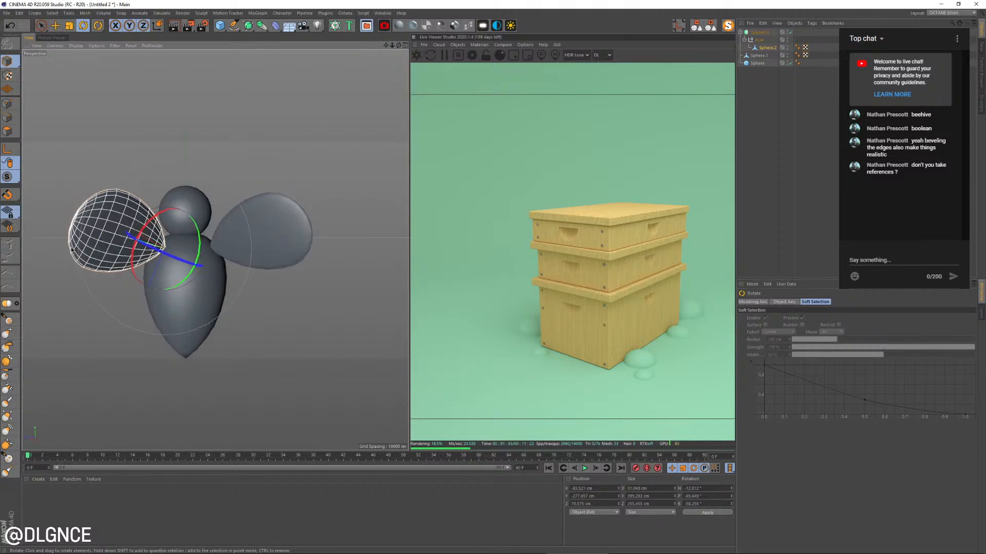
left_click_drag(171, 257, 185, 327)
left_click(185, 327)
middle_click_drag(185, 326, 228, 336, "alt")
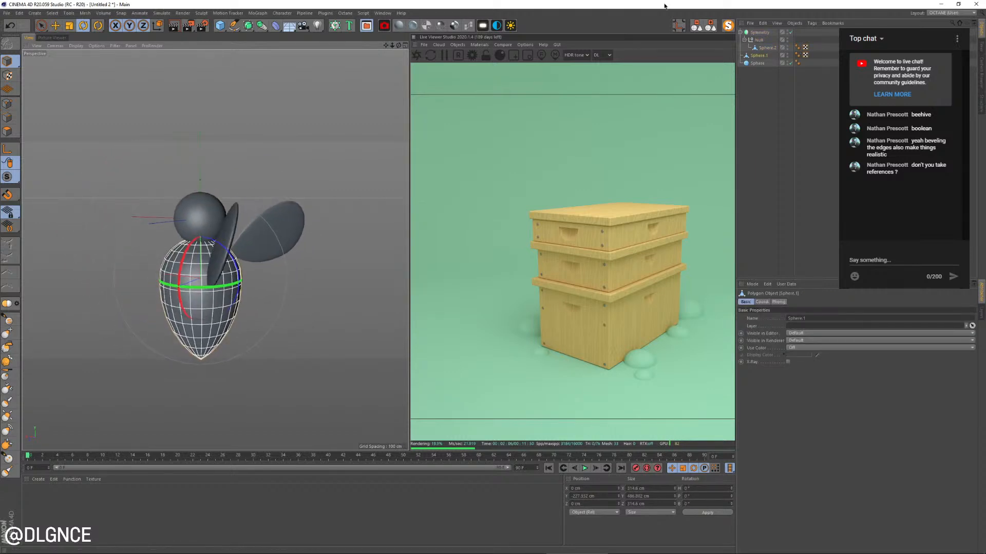
Group the Symmetry object, abdomen and small sphere under one null
left_click(740, 32)
left_click_drag(762, 63, 740, 28)
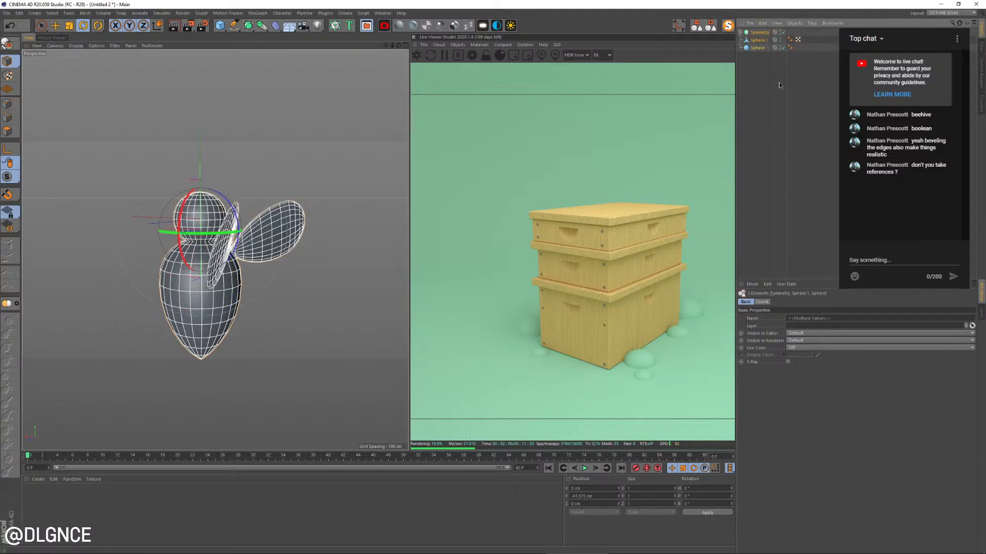
key("alt+g")
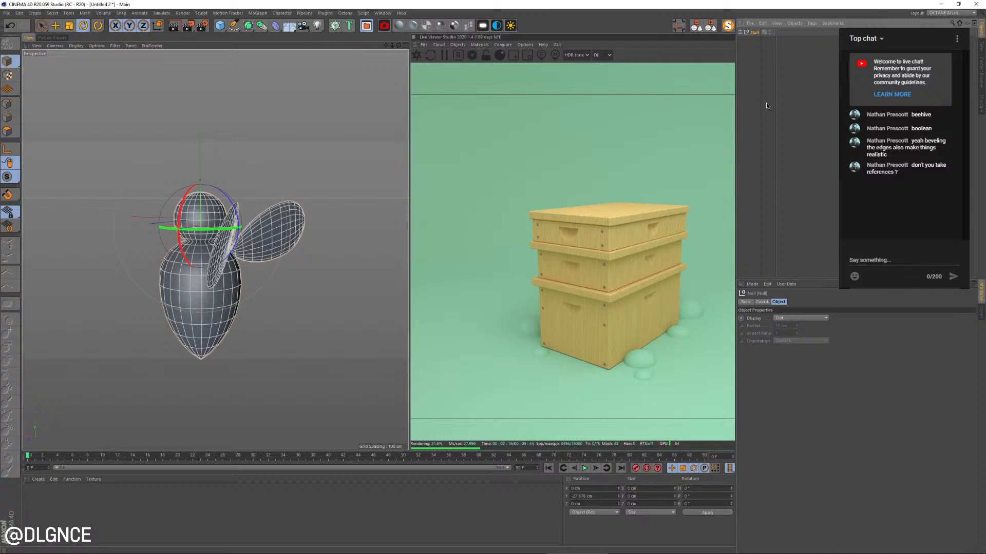
Bring the bee group into ThePractice-236-BeeBox.c4d, scale it down and raise it above the hive's lid
key("v")
mouse_move(214, 194)
left_click(222, 210)
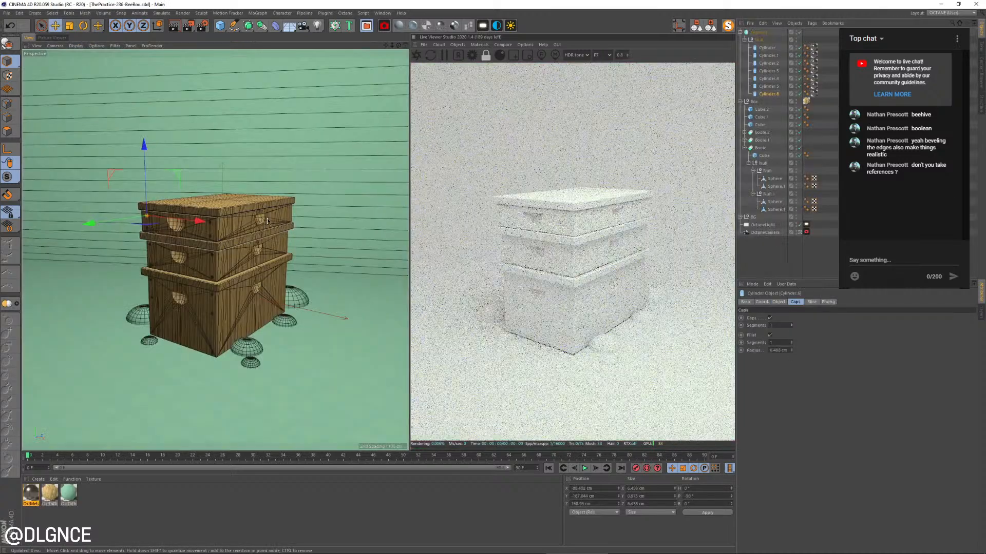
key("t")
left_click_drag(301, 257, 235, 111)
key("e")
Toggle the bee's wing Symmetry off and on and restart the live render to check the mirrored wing
left_click(741, 32)
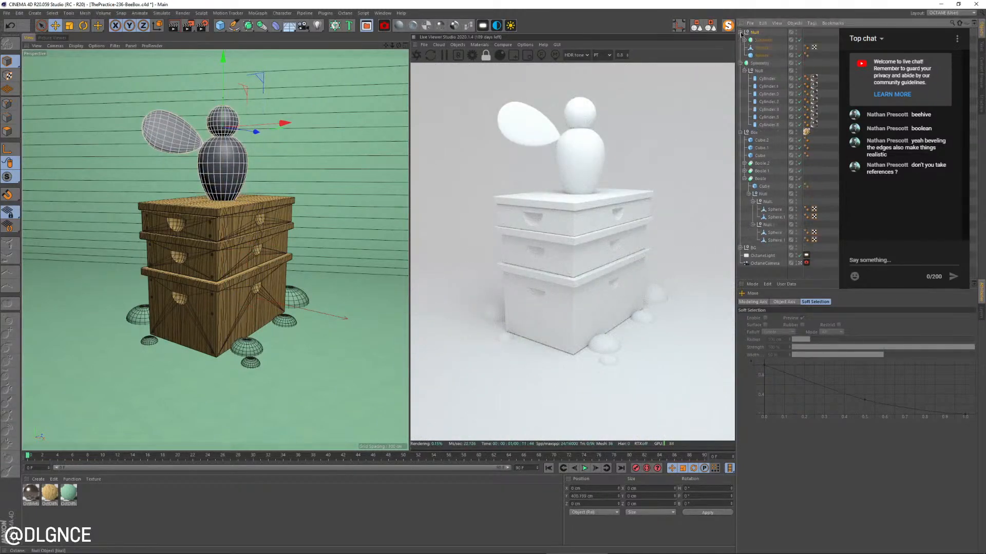
left_click(799, 40)
left_click(799, 40)
scroll(170, 201, "down", 3)
scroll(172, 202, "up", 2)
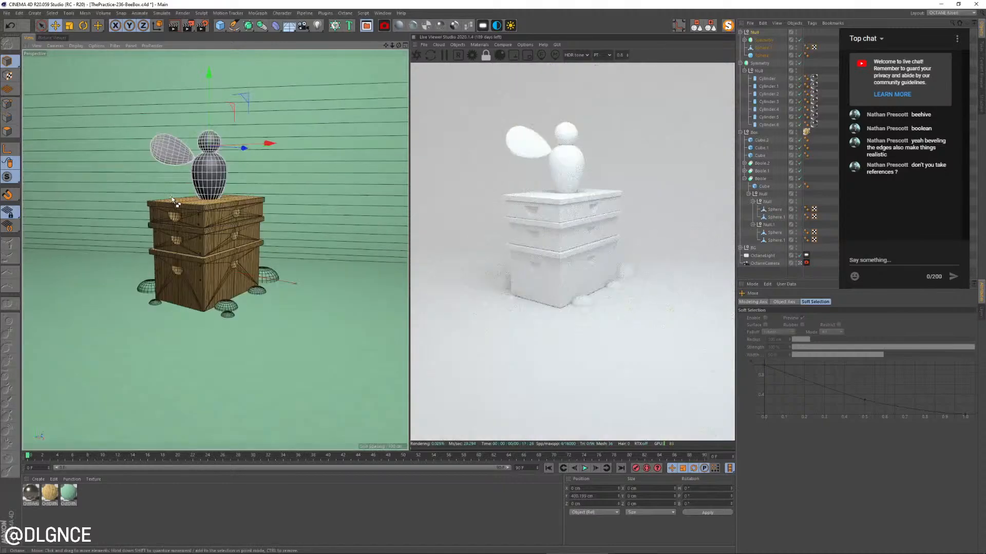
scroll(174, 201, "down", 2)
scroll(172, 199, "up", 3)
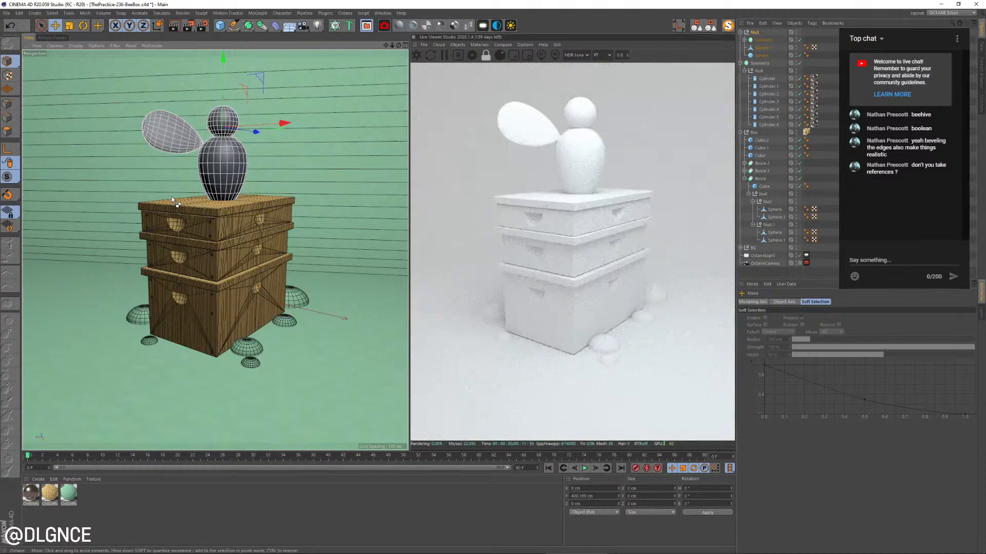
left_click(430, 56)
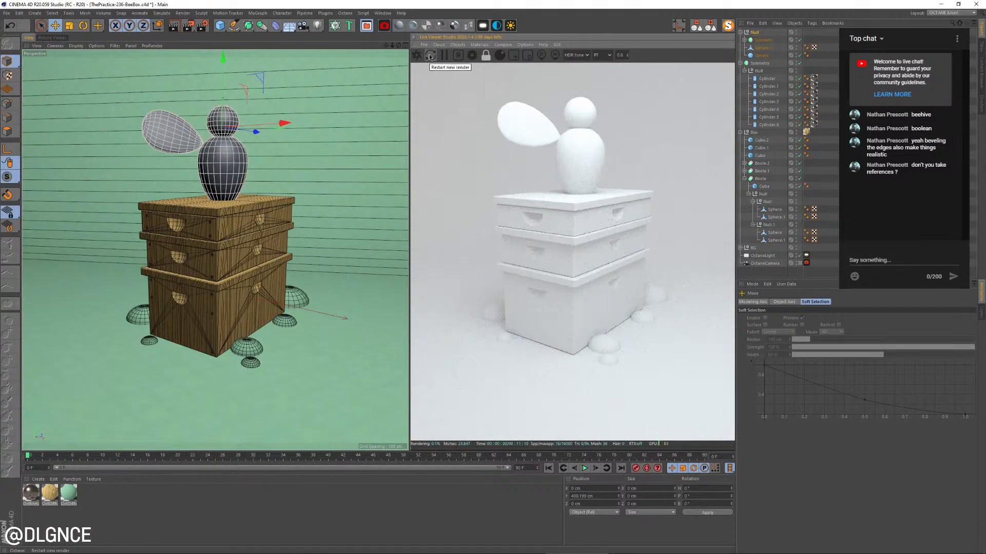
left_click(796, 41, "alt")
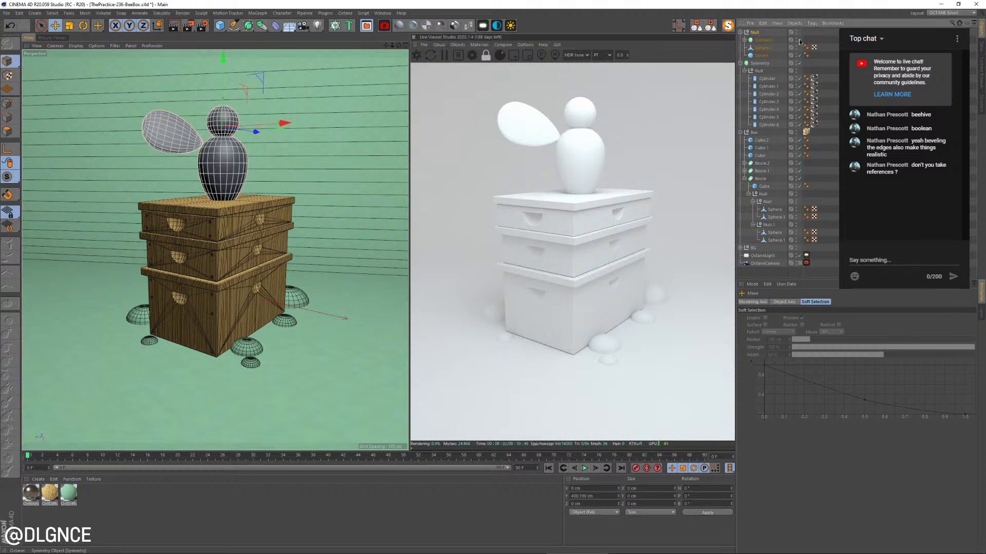
left_click(797, 41, "alt")
left_click(797, 41, "alt")
Try to shift the wing inside the bee's Symmetry object
left_click(746, 41)
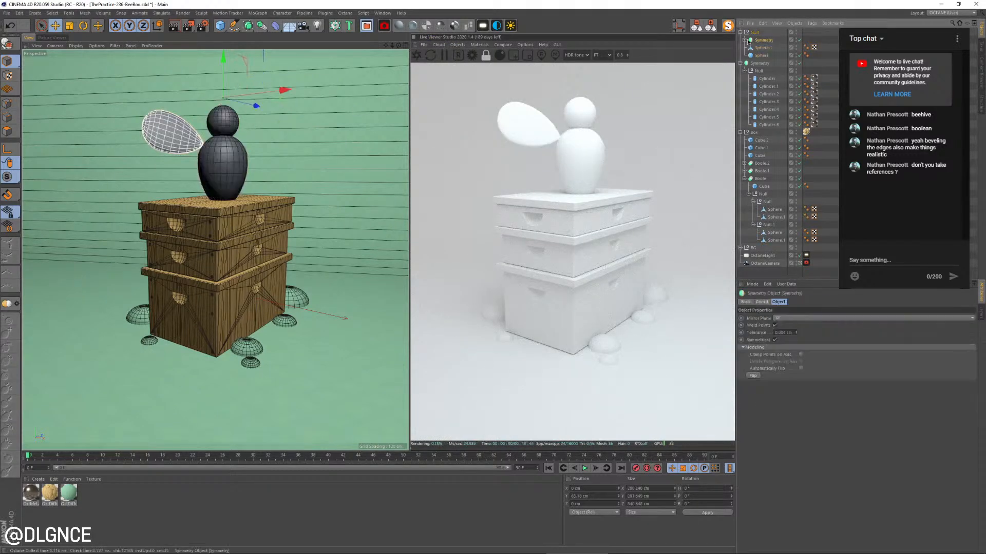
left_click(744, 40)
left_click(769, 54)
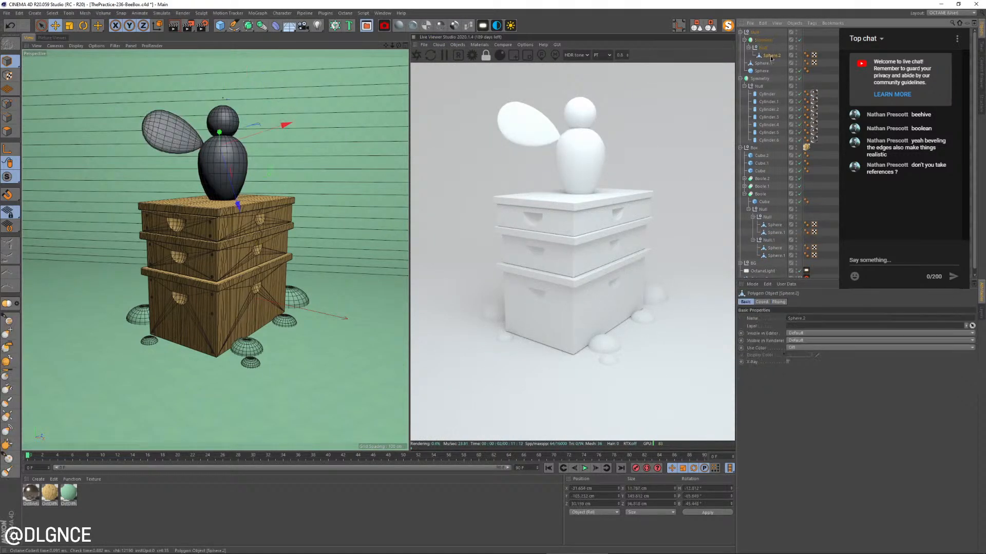
mouse_move(279, 149)
left_mouse_down()
mouse_move(148, 150)
mouse_move(269, 152)
left_mouse_up()
key("ctrl+z")
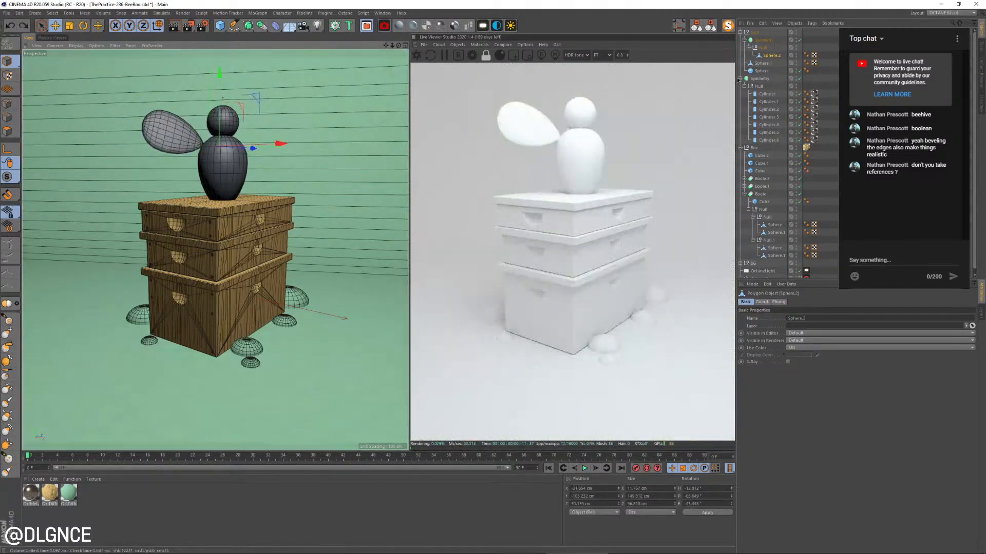
Scale the whole bee group down and rotate it to about 133° heading, -2.5° pitch and 21.5° bank
left_click(740, 33)
left_click(754, 32)
key("r")
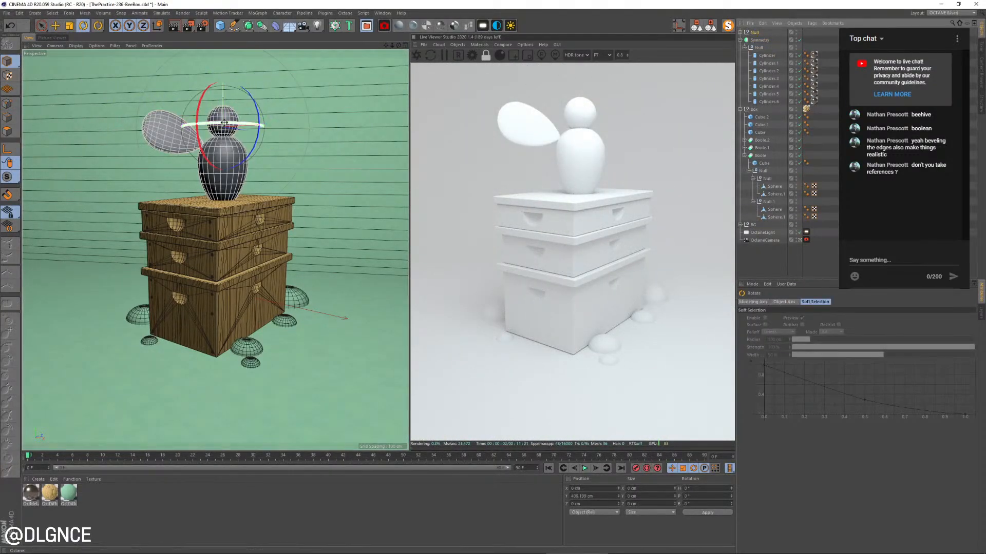
left_click_drag(223, 124, 280, 173)
key("t")
key("r")
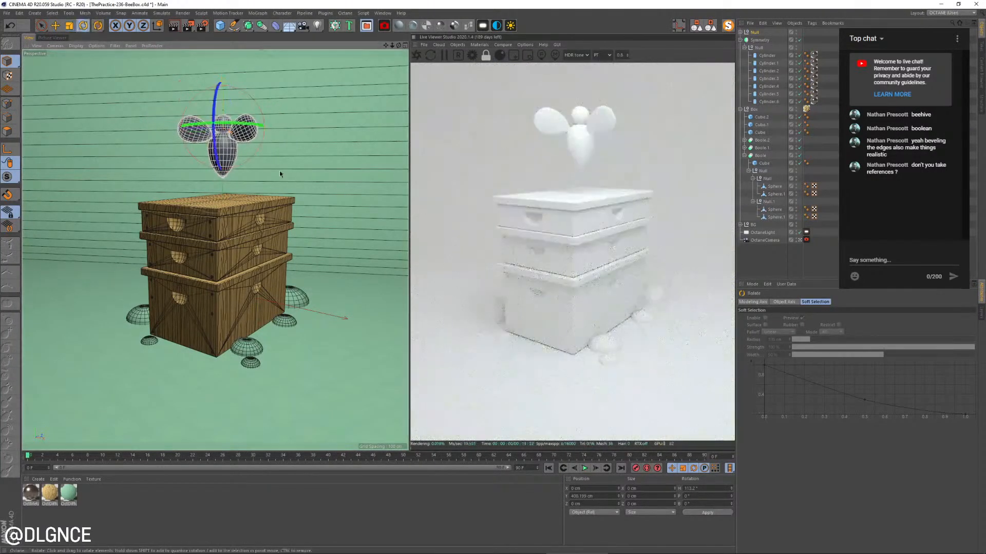
left_click_drag(235, 148, 272, 132)
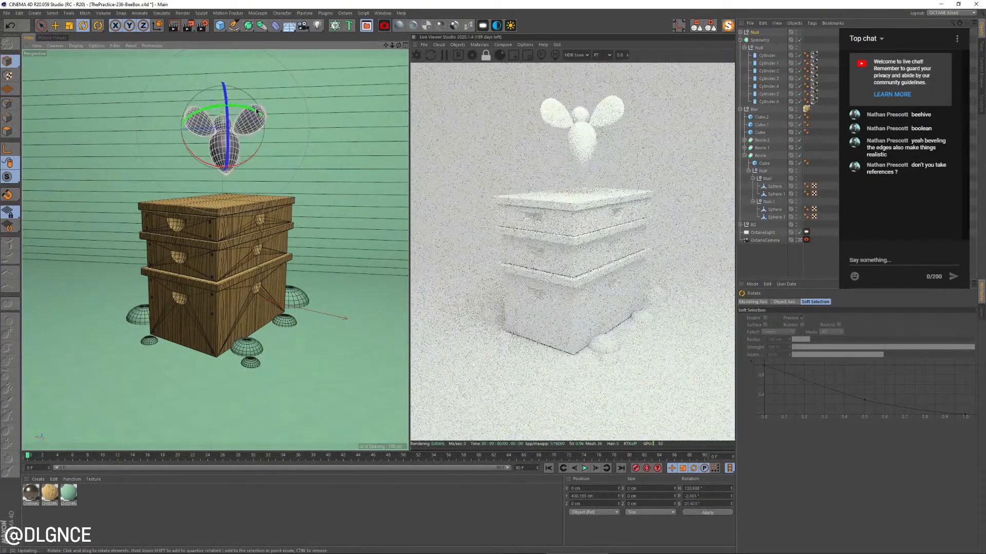
Move the bee down in front of the hive's near corner and restart the live render
key("e")
left_click_drag(224, 92, 280, 202)
left_click(432, 56)
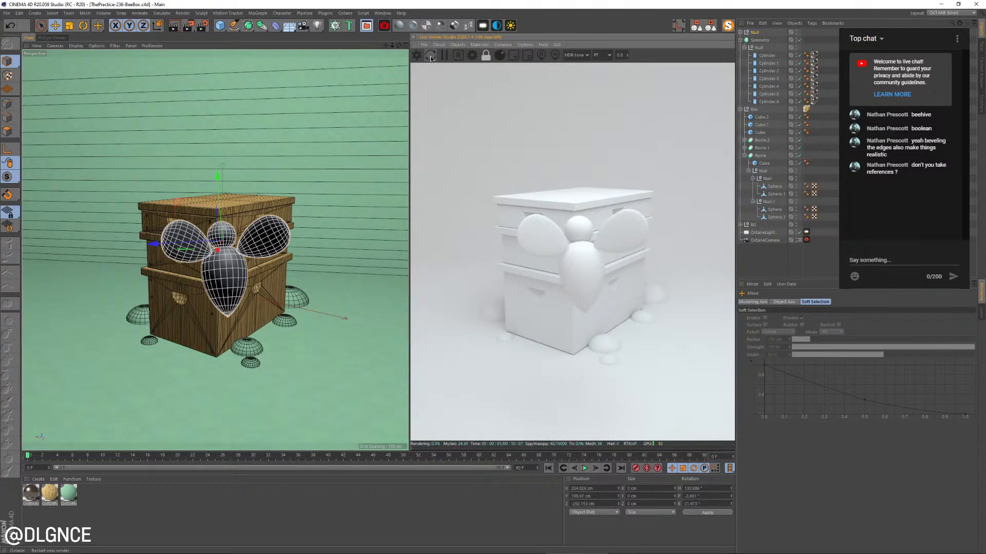
left_click(814, 58)
key("Delete")
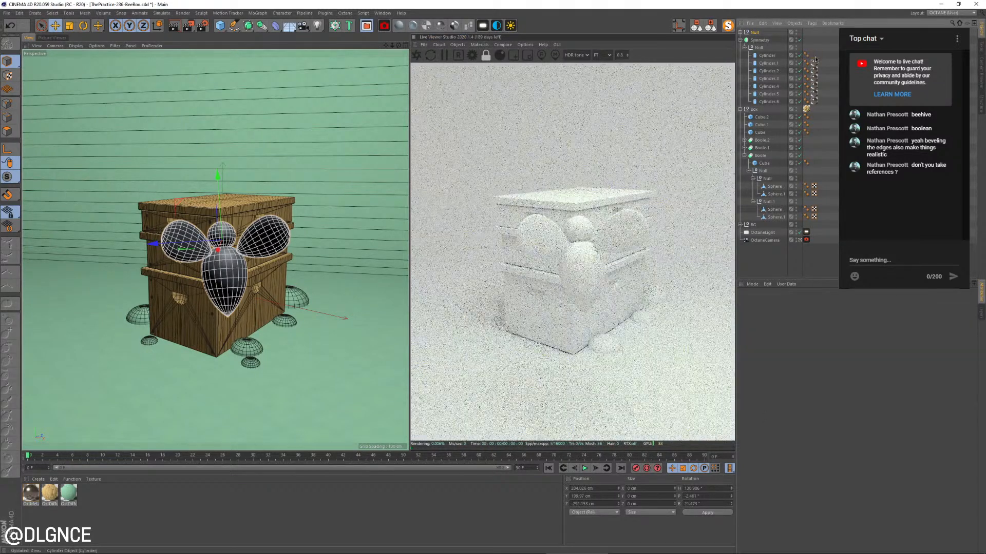
key("ctrl+z")
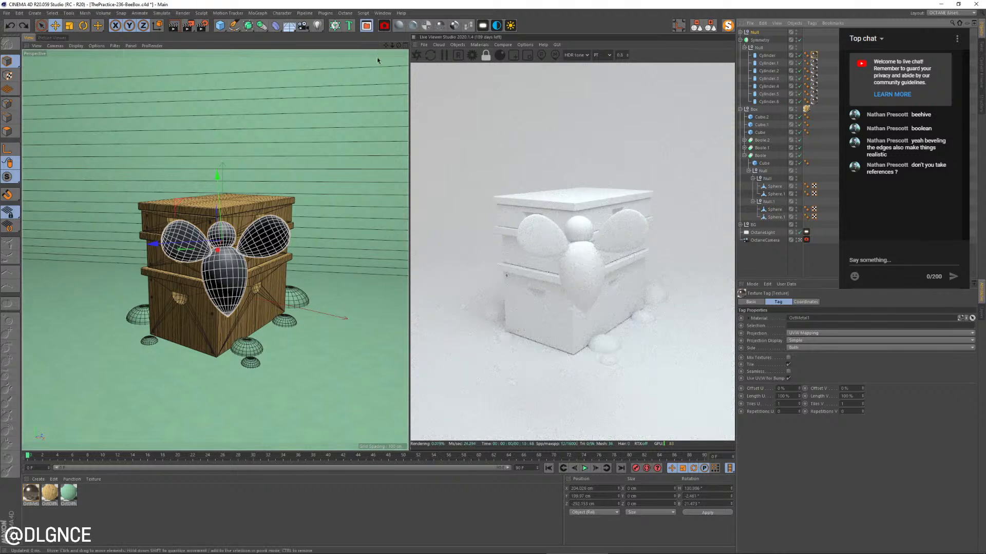
Restart the live render and create a diffuse material coloured dark brown with hue 46°, saturation 83% and value 23%
left_click(414, 58)
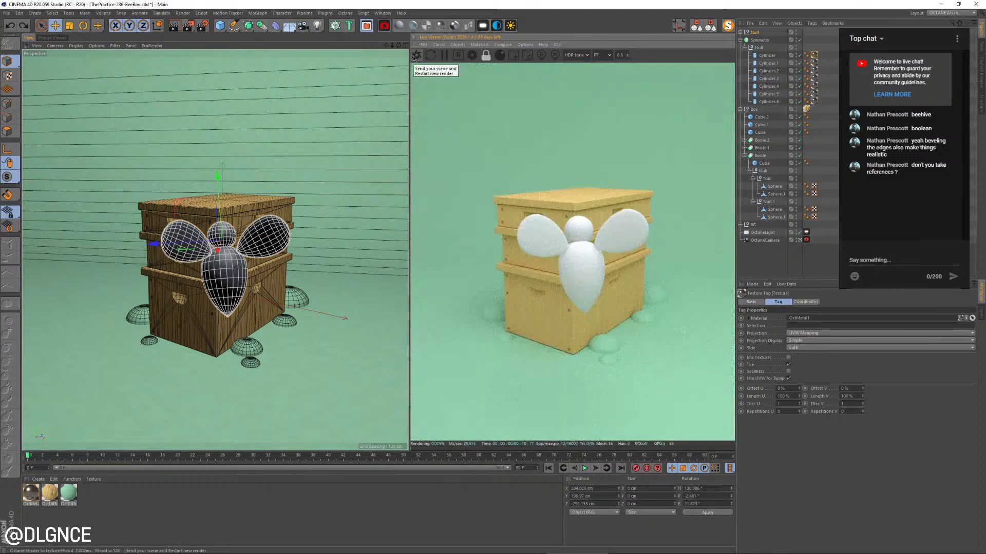
left_click(414, 58)
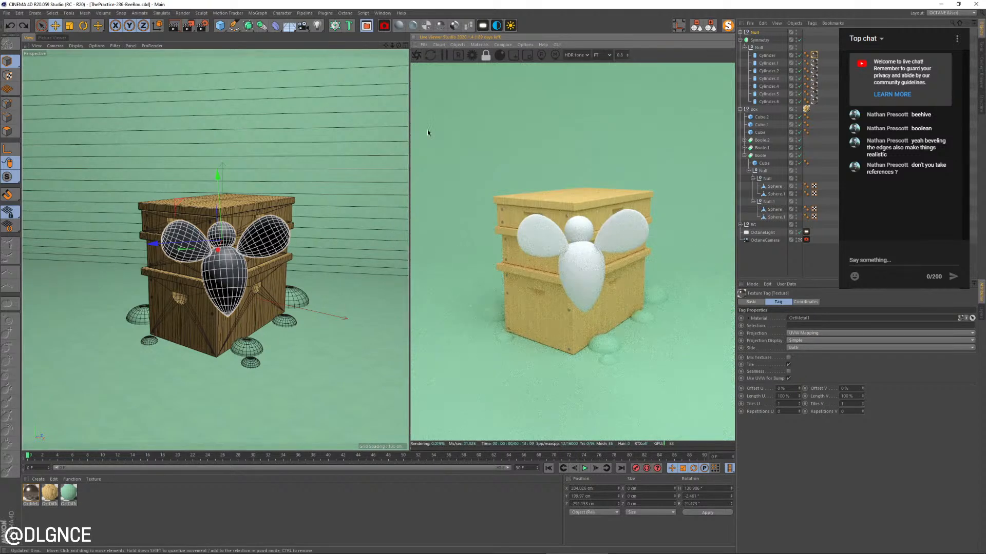
left_click(403, 26)
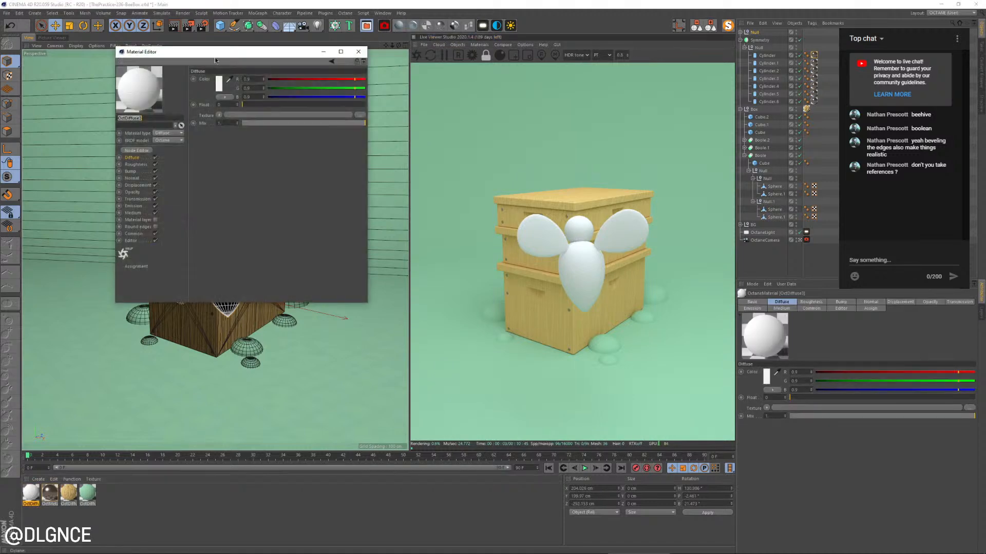
left_click_drag(216, 53, 465, 251)
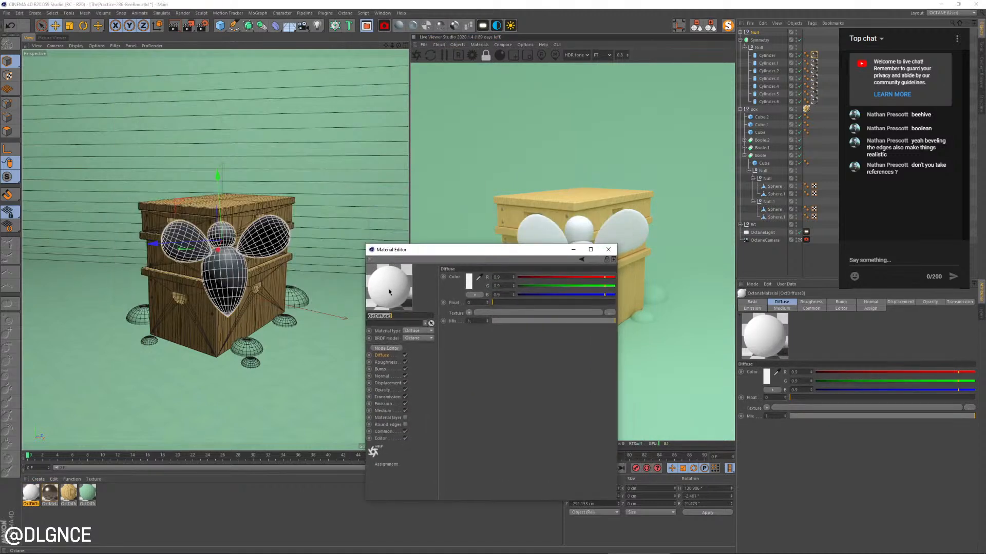
left_click(469, 282)
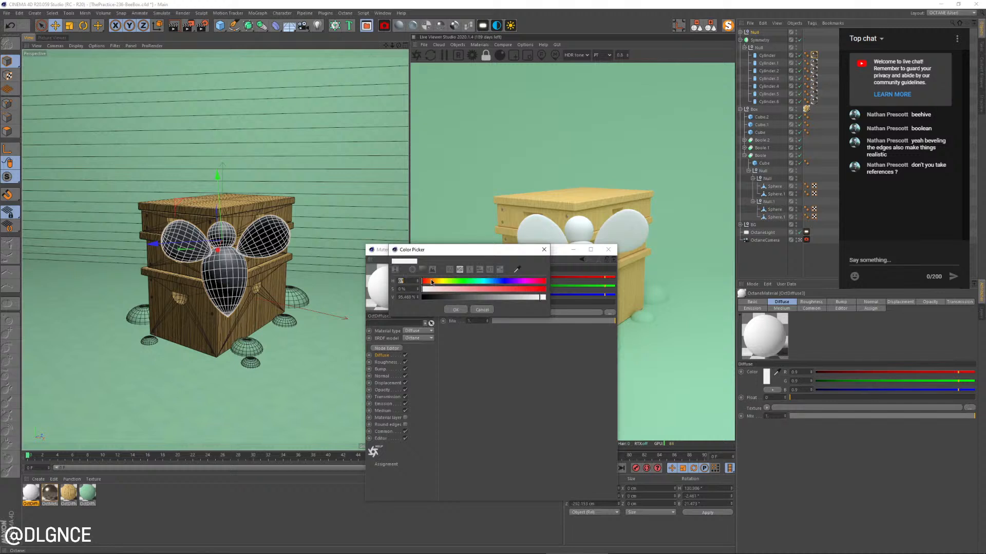
left_click_drag(431, 282, 437, 282)
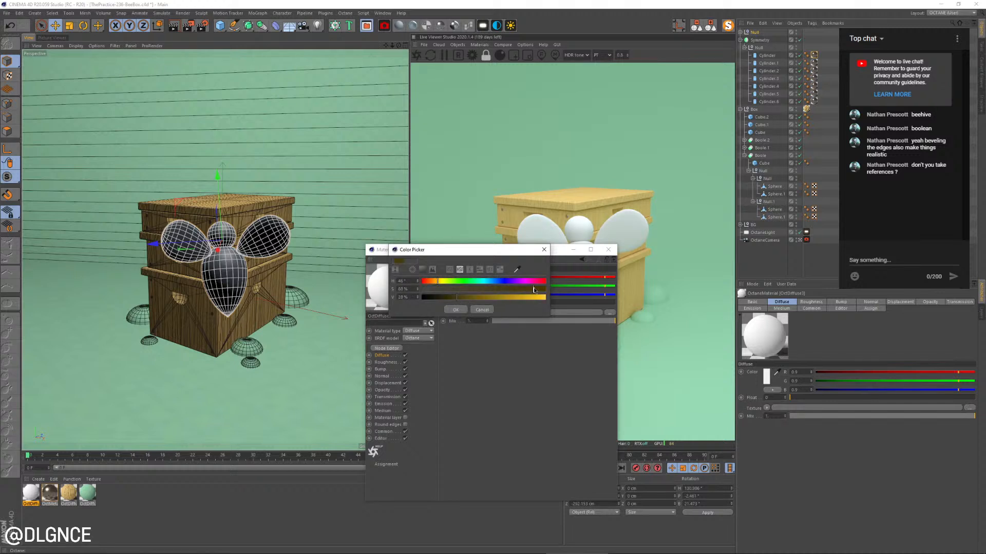
left_click(445, 299)
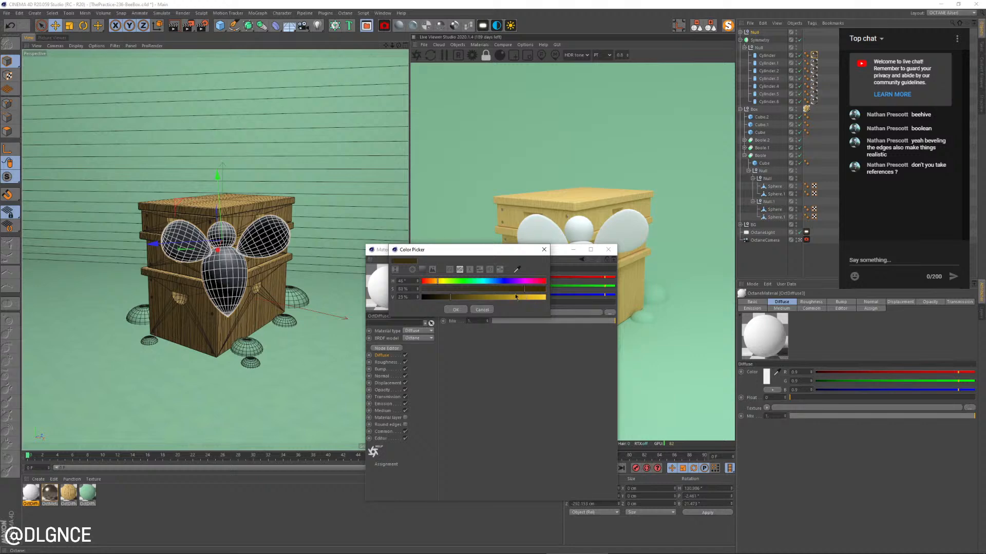
left_click(456, 310)
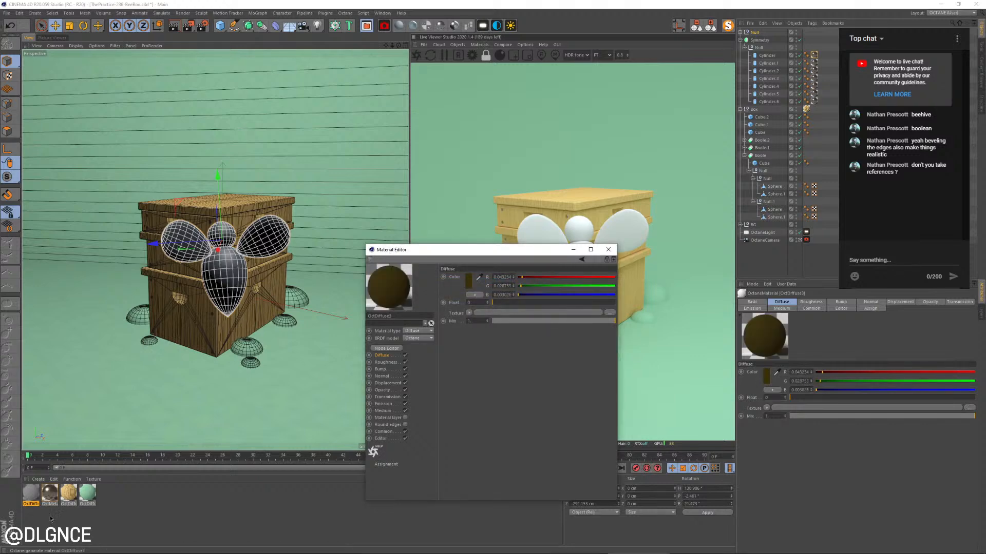
Assign the dark brown material to the bee's head sphere and move the material editor clear of the render
scroll(70, 431, "up", 1)
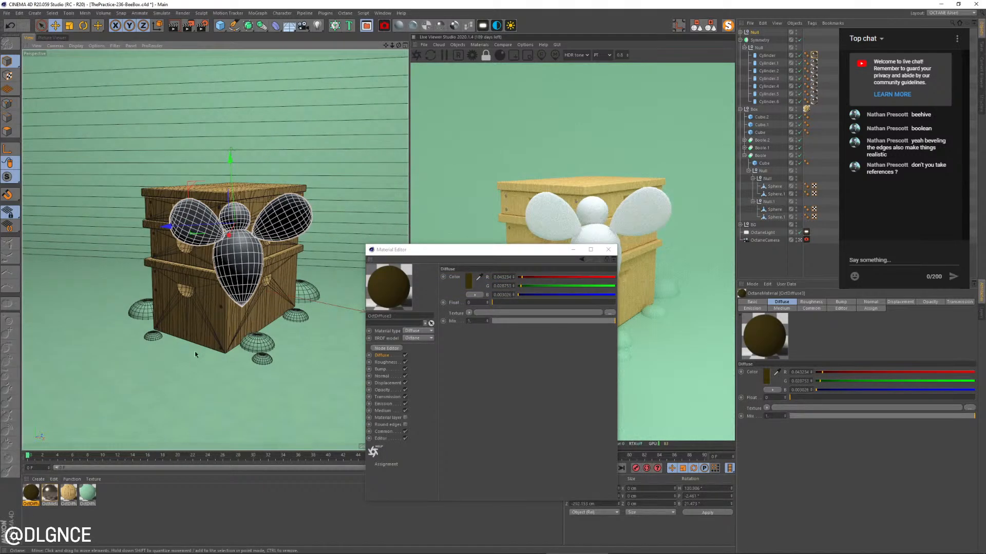
scroll(195, 351, "down", 1)
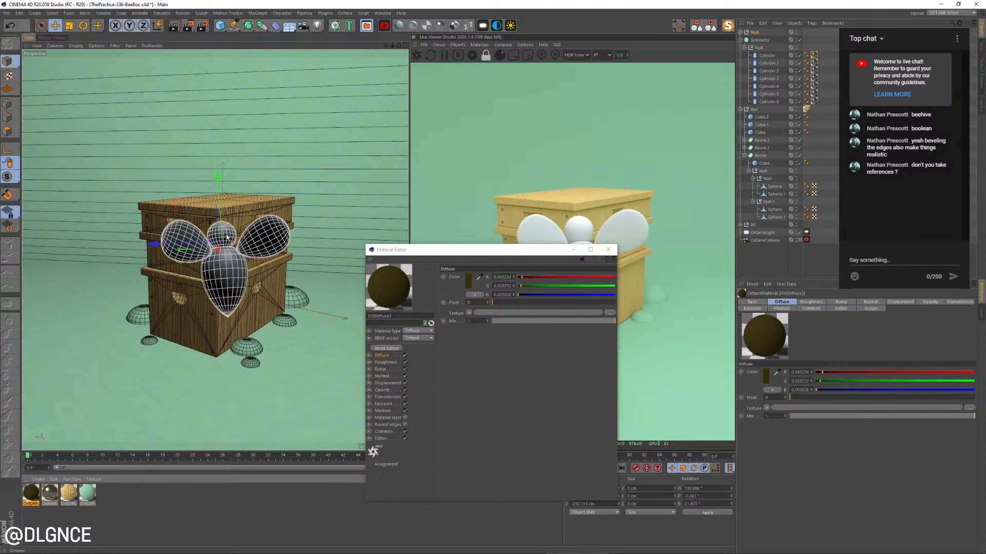
left_click_drag(227, 237, 227, 238)
left_click_drag(522, 253, 656, 308)
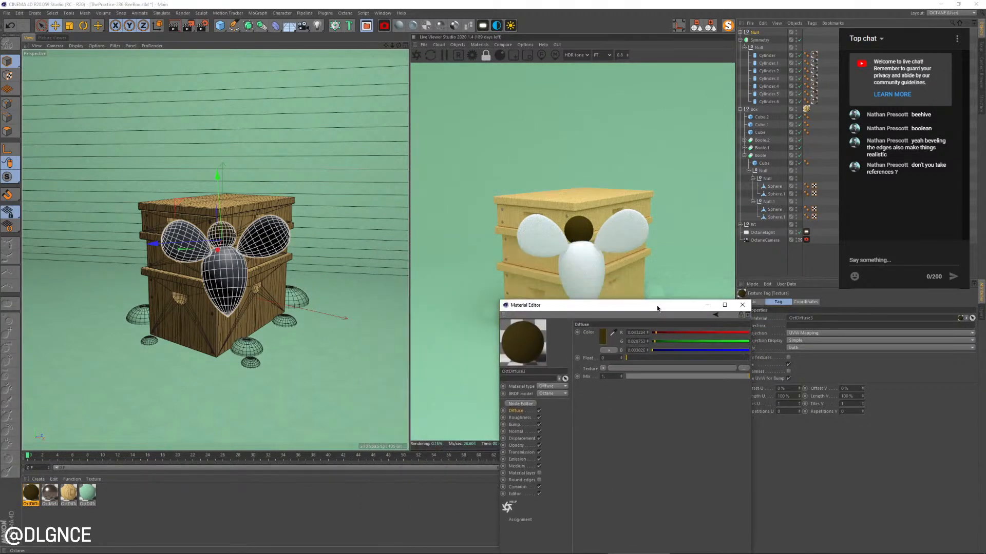
Loop-select polygon bands at the bee body's tip, middle and neck, and assign them the dark brown material as stripes
left_click(223, 285)
left_click(5, 132)
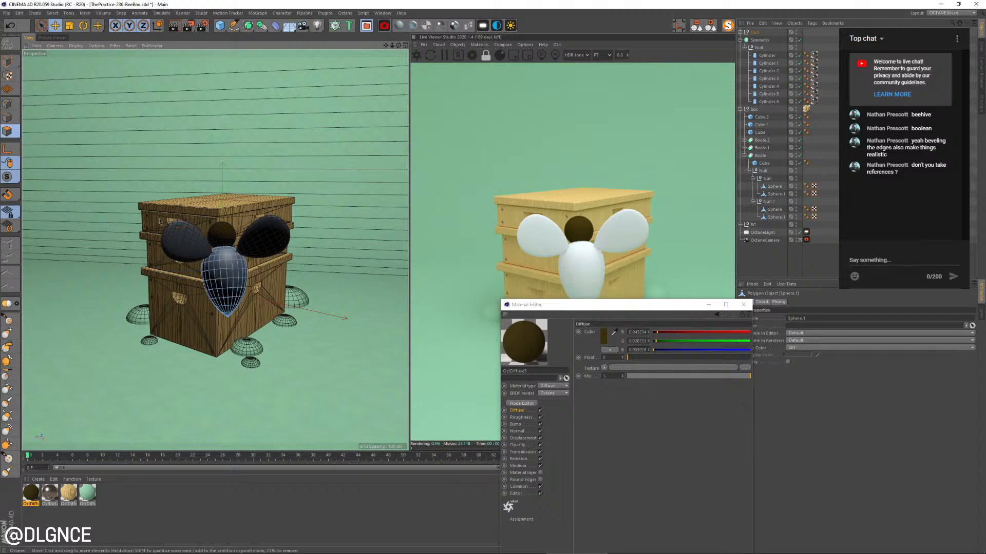
key("u")
key("l")
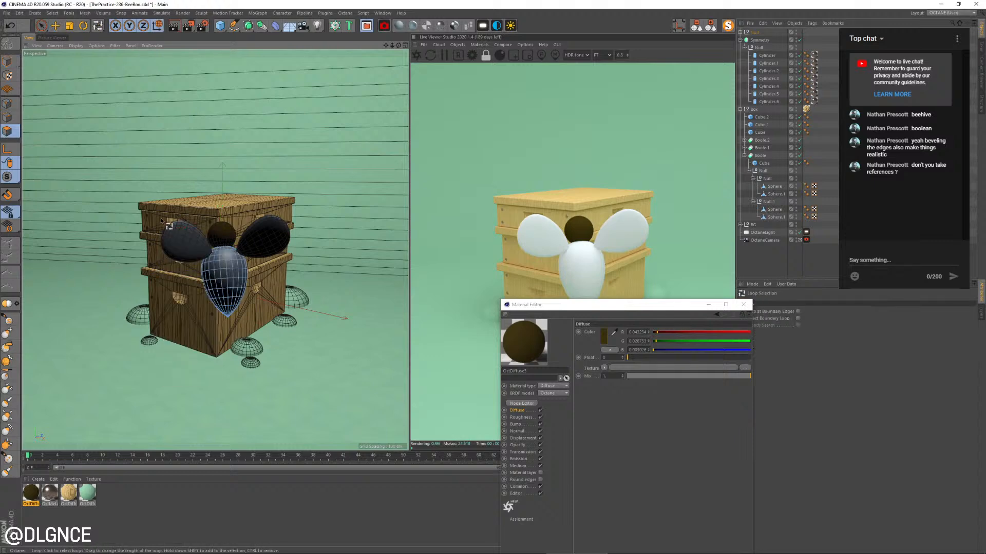
left_click(228, 311)
left_click(226, 282, "shift")
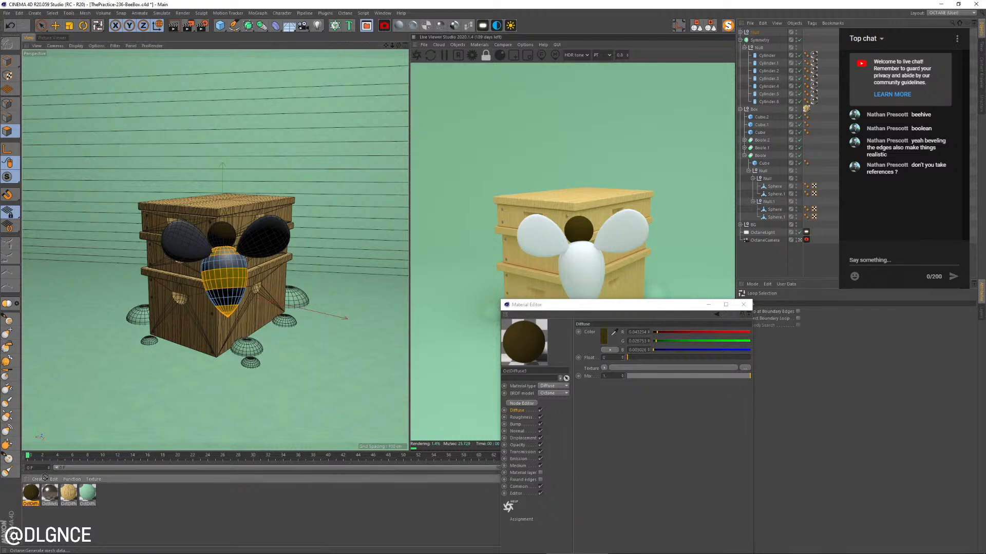
left_click_drag(236, 285, 237, 286)
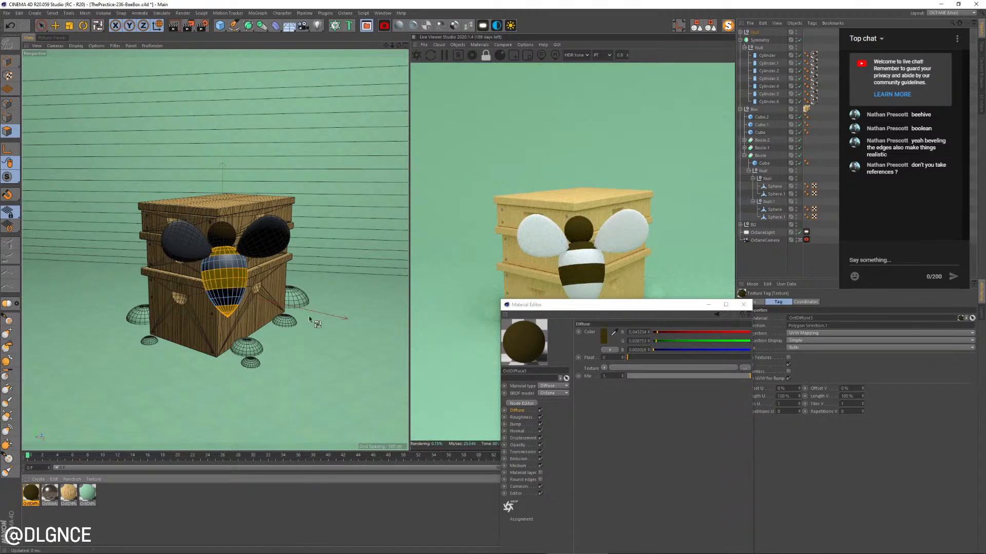
Duplicate the dark brown material and recolour the copy bright yellow with value 100%
key("s")
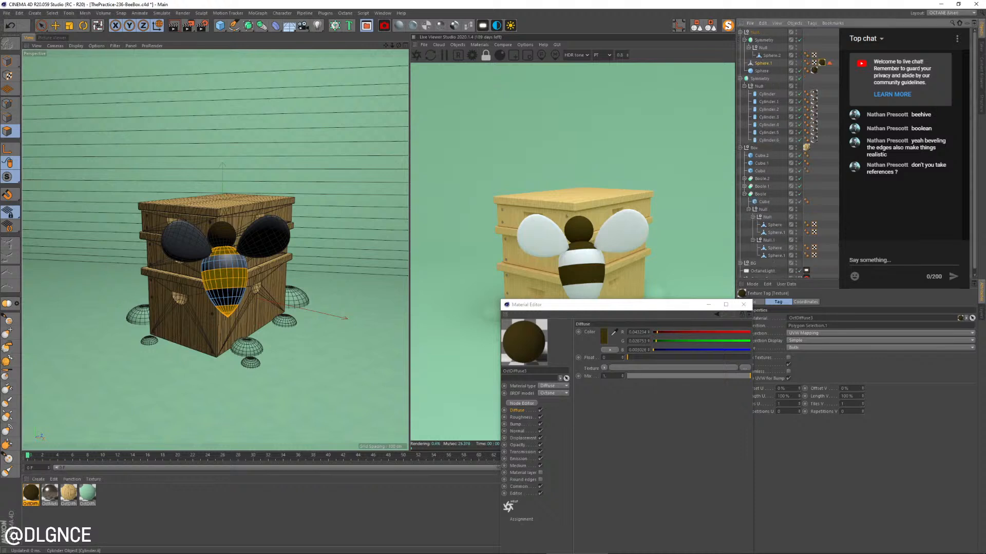
left_click(32, 493)
key("ctrl+c")
key("ctrl+v")
double_click(32, 494)
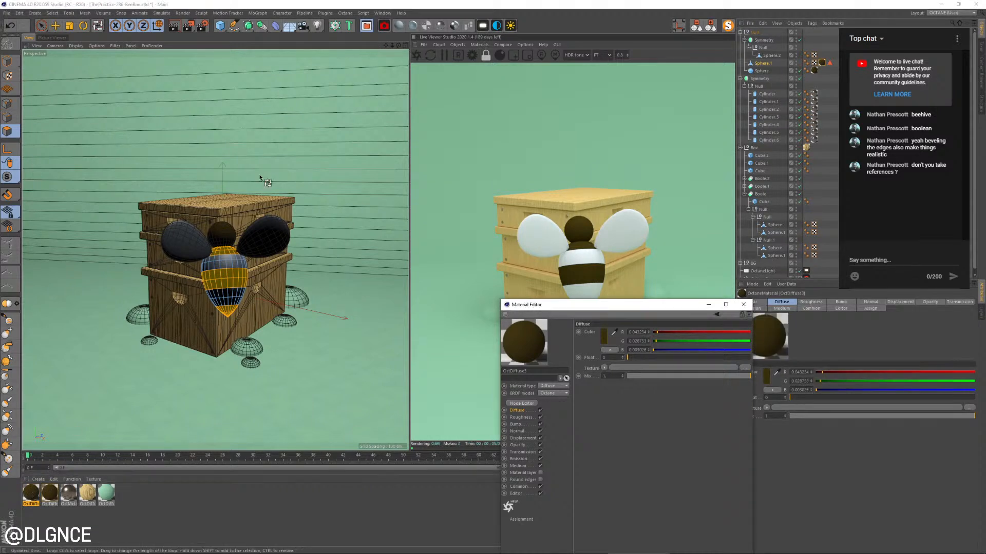
left_click(604, 338)
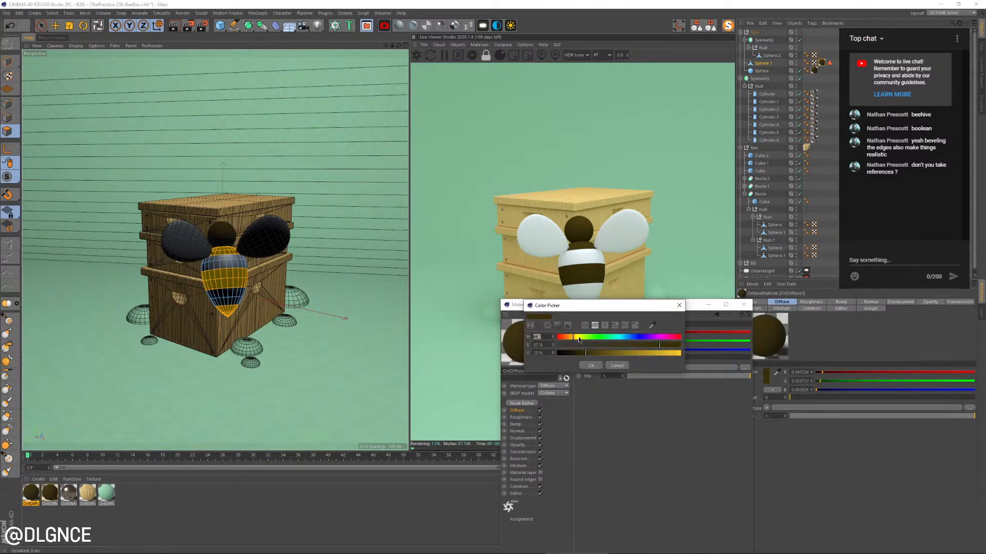
left_click_drag(579, 340, 576, 340)
left_click(680, 353)
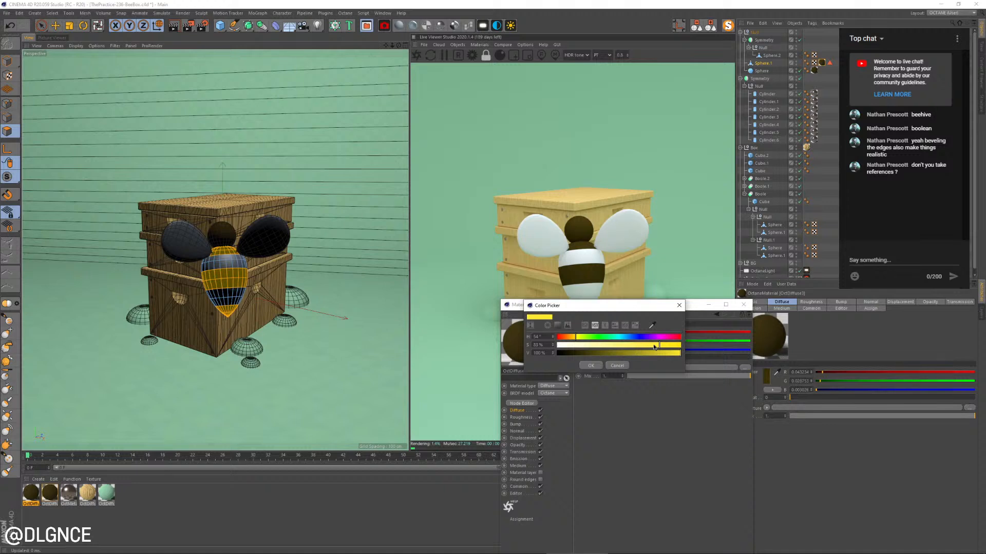
left_click(591, 366)
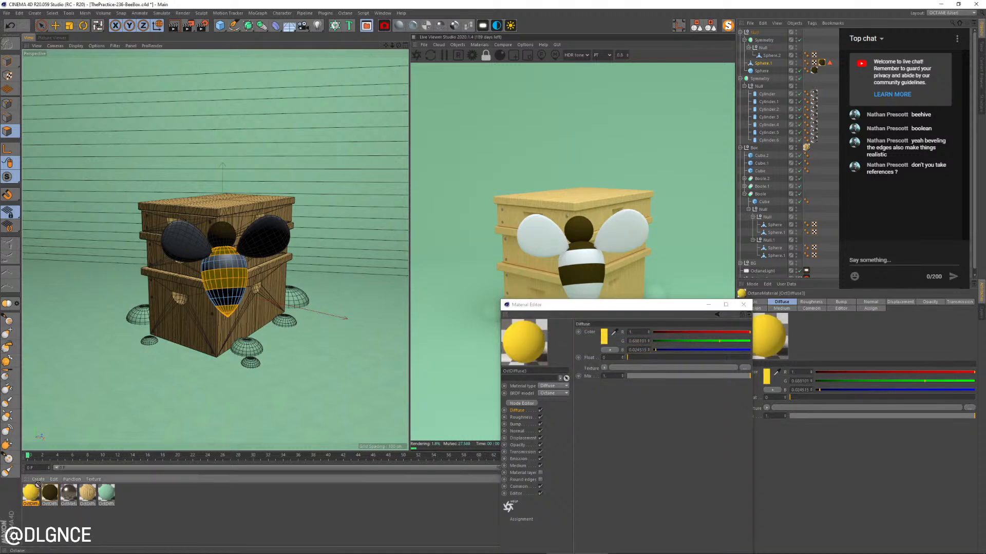
Assign the yellow material to the whole bee body, place its texture tag before the dark stripe tag, and close the material editor
left_click_drag(234, 280, 234, 281)
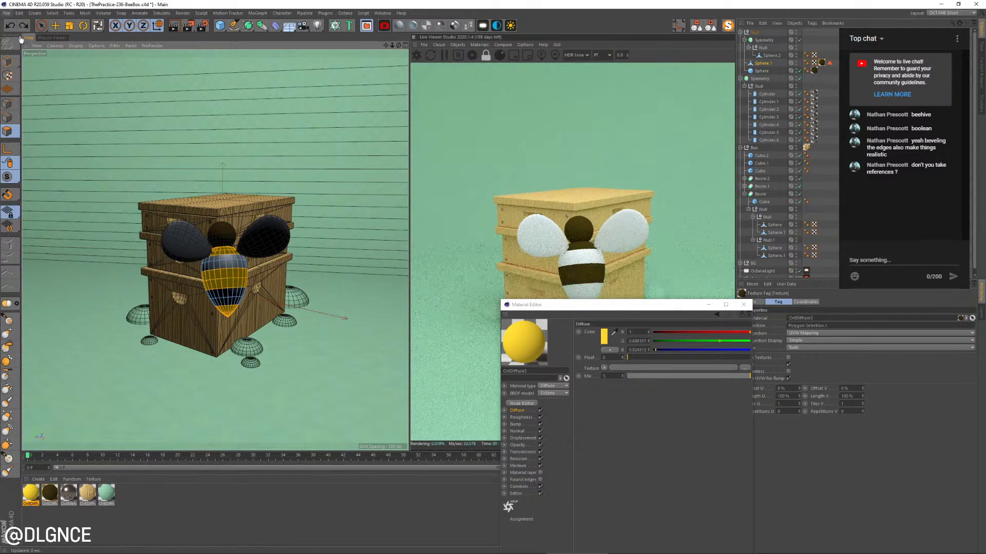
left_click(7, 60)
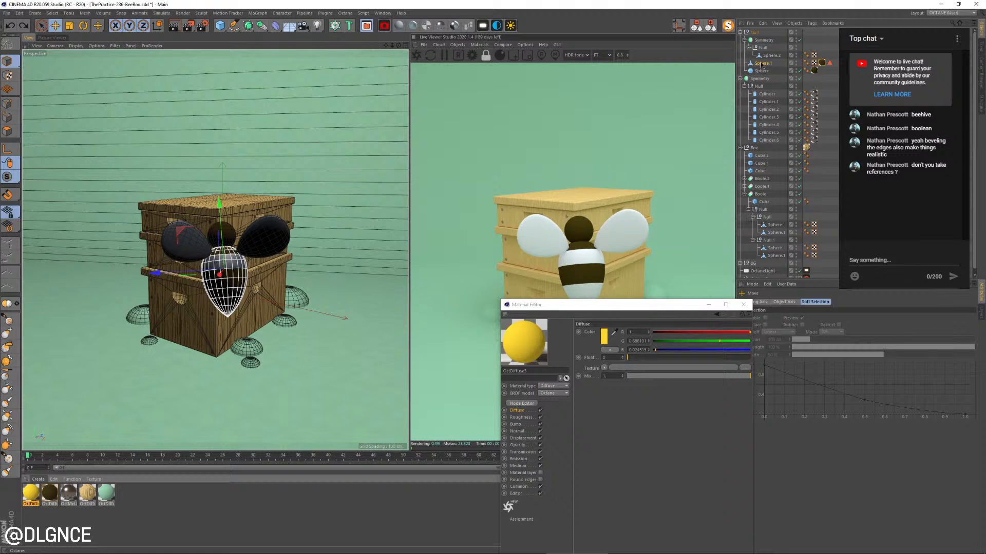
left_click_drag(761, 65, 762, 65)
left_click_drag(830, 64, 819, 63)
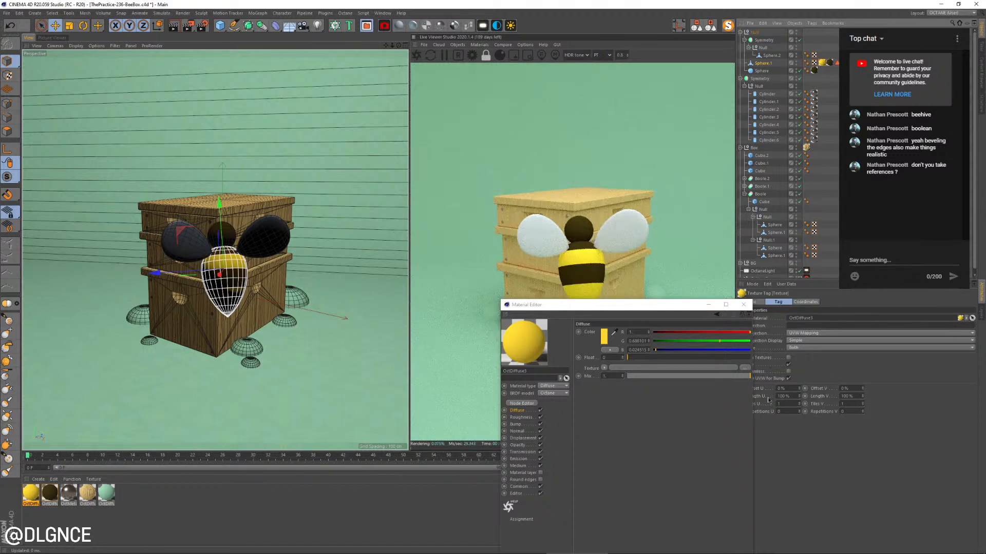
left_click(743, 305)
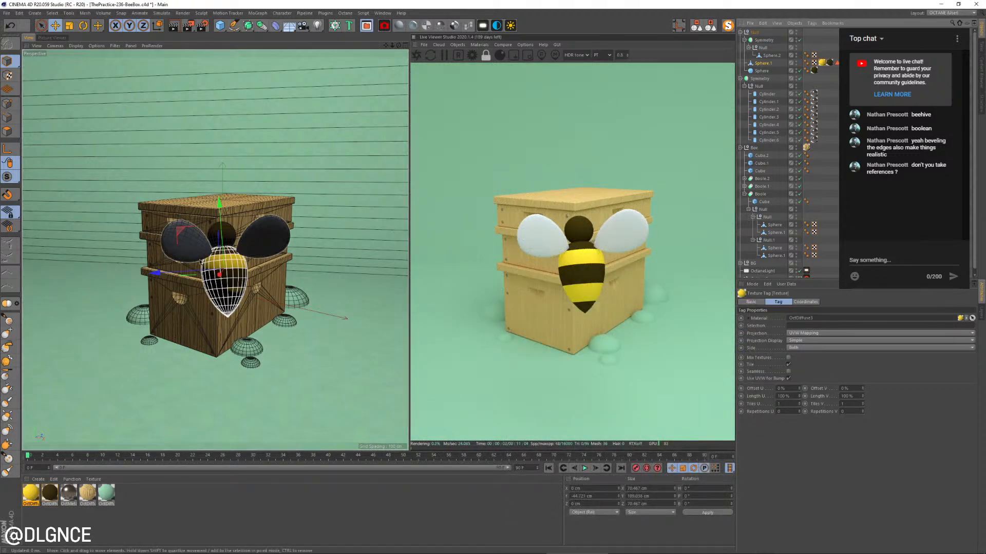
Create an Octane specular material and assign it to the bee's wing
left_click(426, 25)
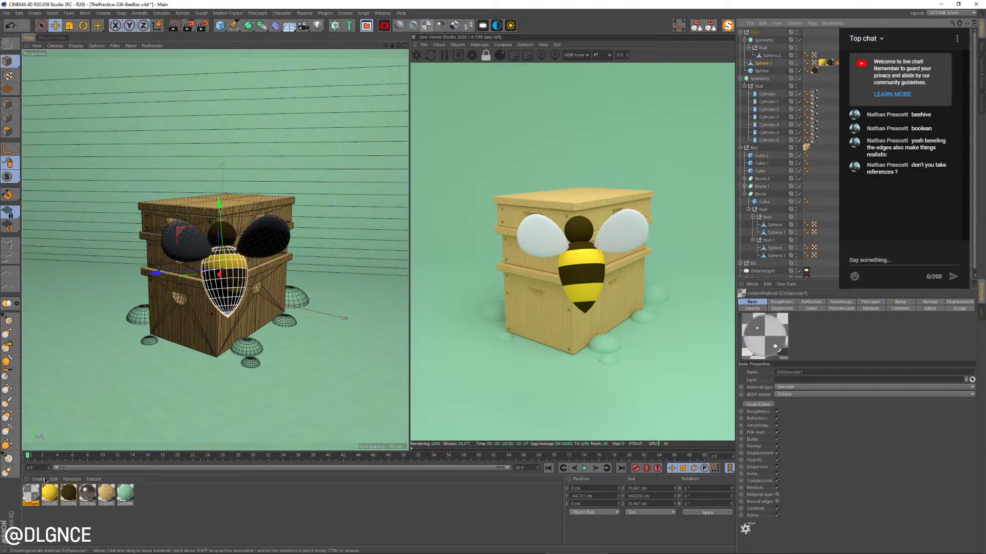
left_click_drag(188, 221, 187, 221)
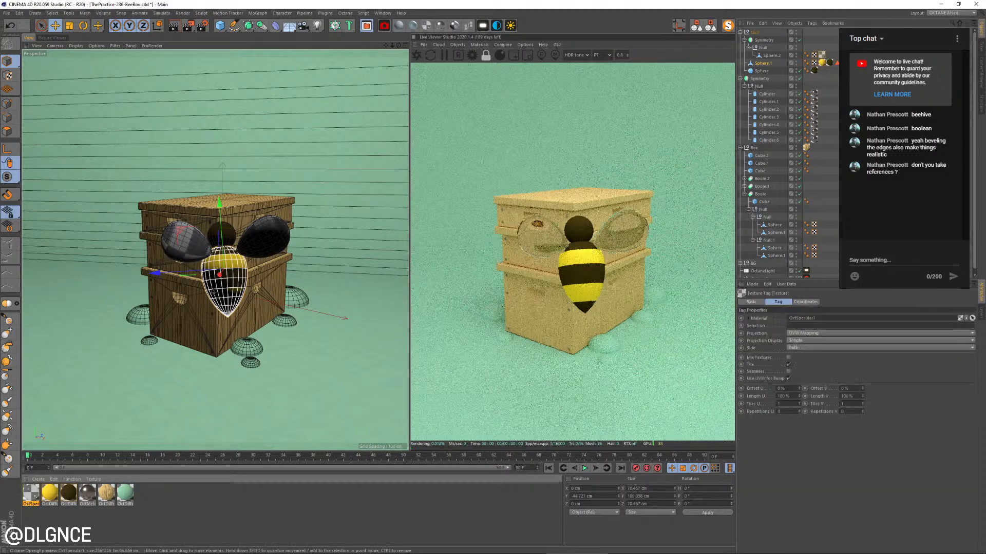
Lower the wing specular material's refraction index to about 1.04
double_click(30, 494)
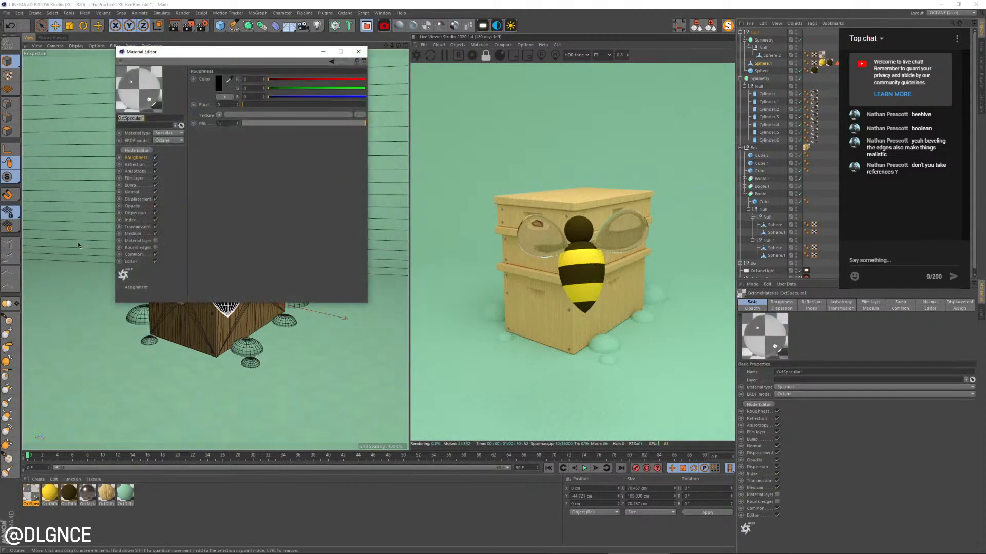
left_click(130, 220)
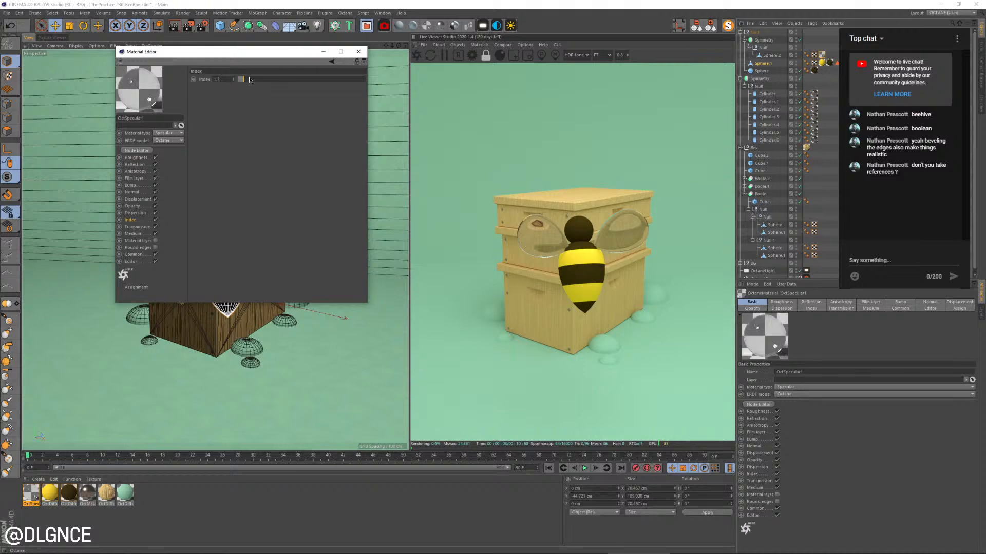
left_click_drag(241, 82, 238, 80)
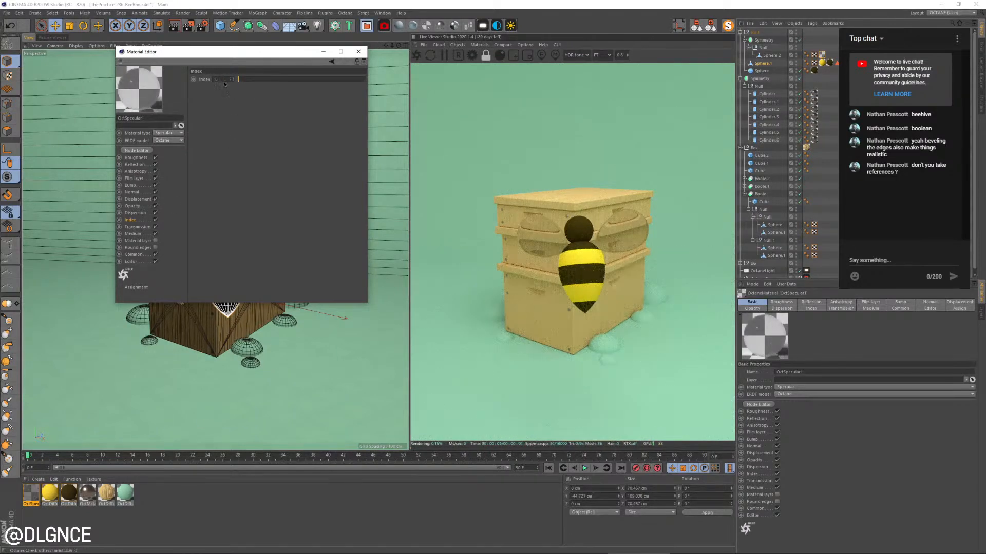
left_click(234, 78)
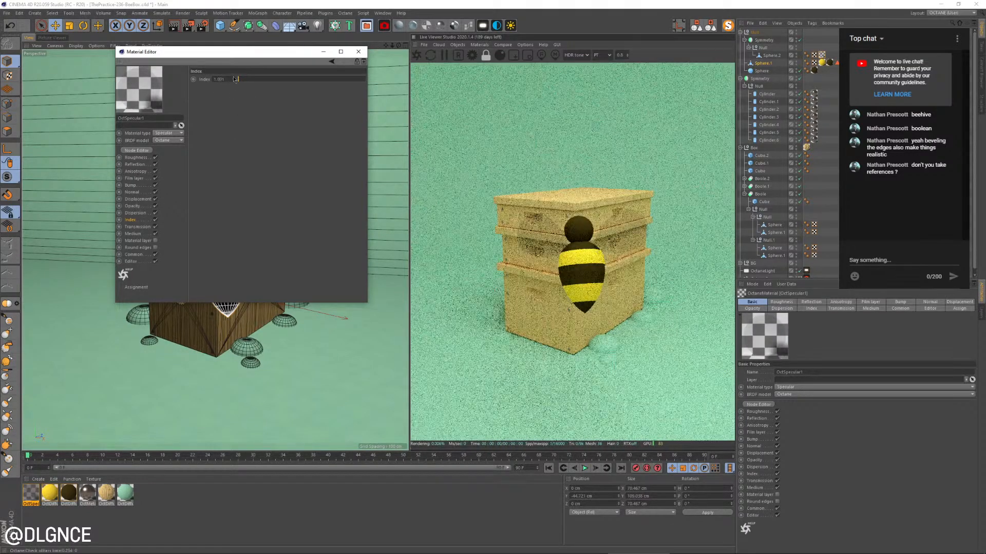
left_click(234, 78)
left_click(233, 78)
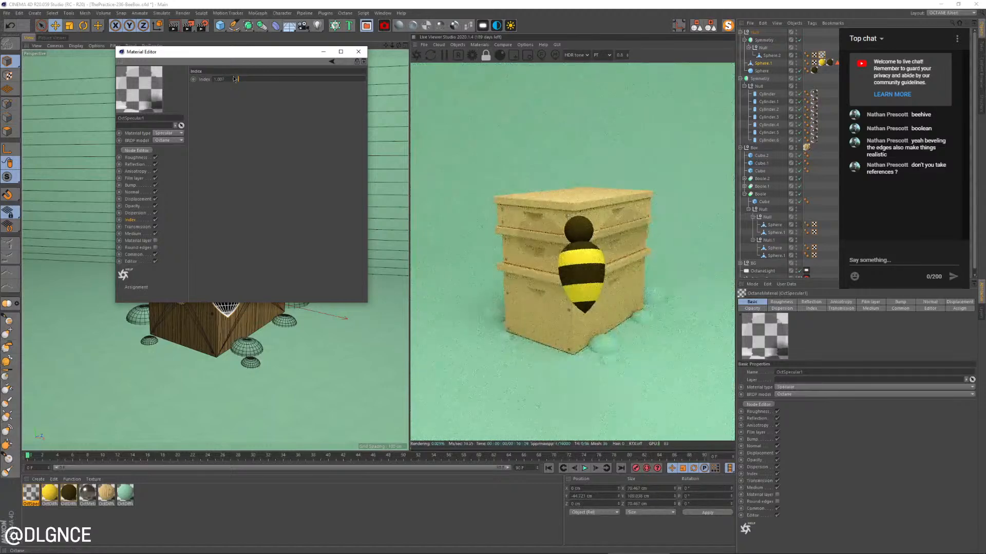
left_click(235, 78)
left_click(235, 78)
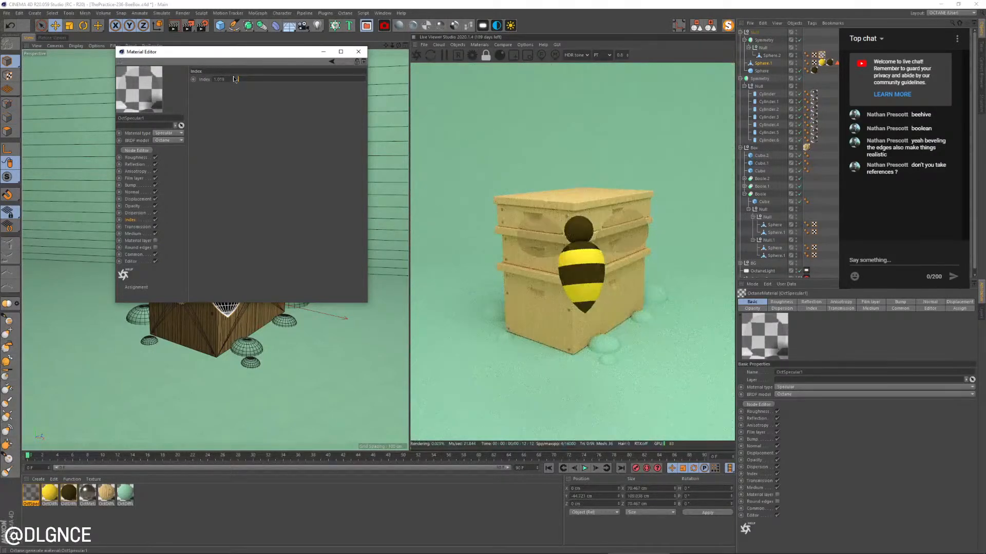
left_click(234, 79)
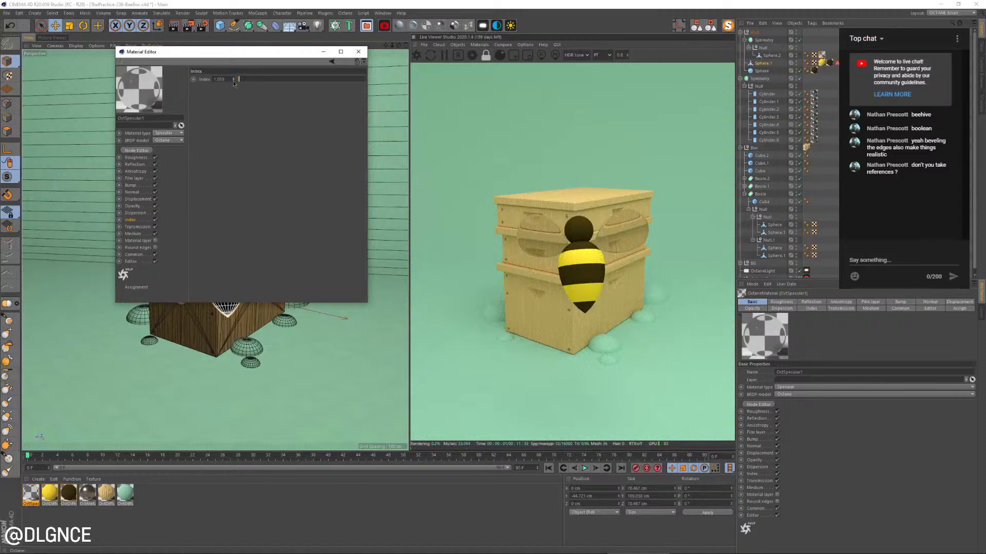
left_click(234, 81)
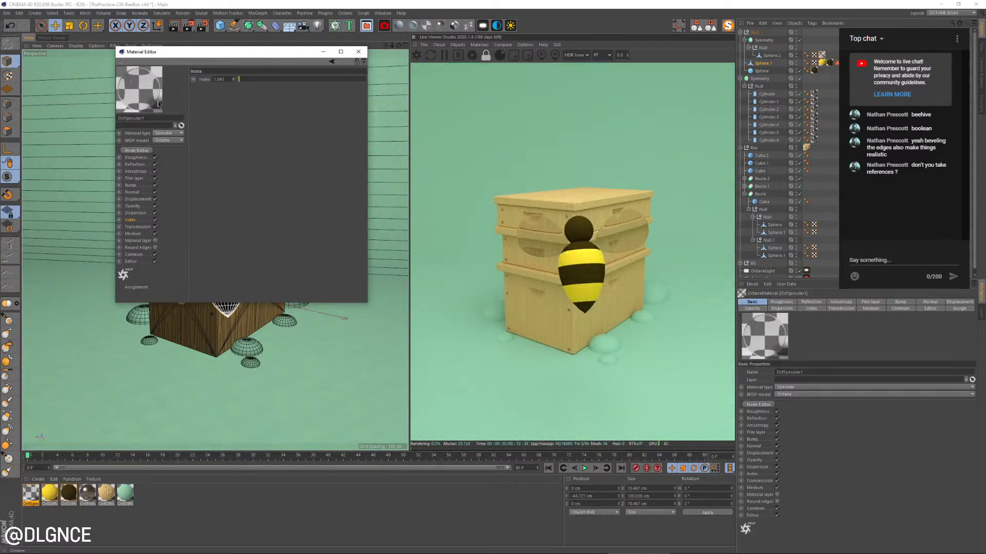
Raise the roughness float of the wing's specular material slightly above zero
left_click(136, 158)
left_click(245, 105)
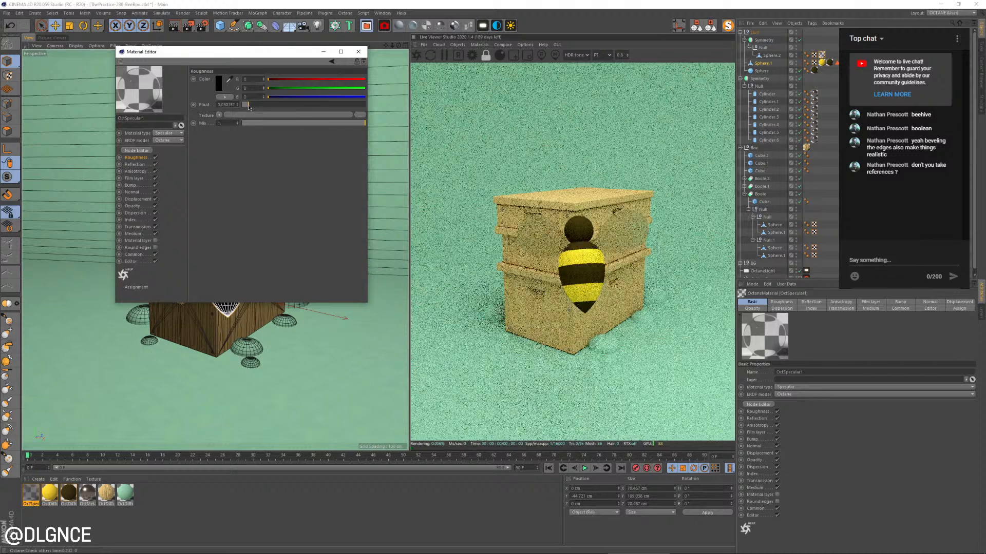
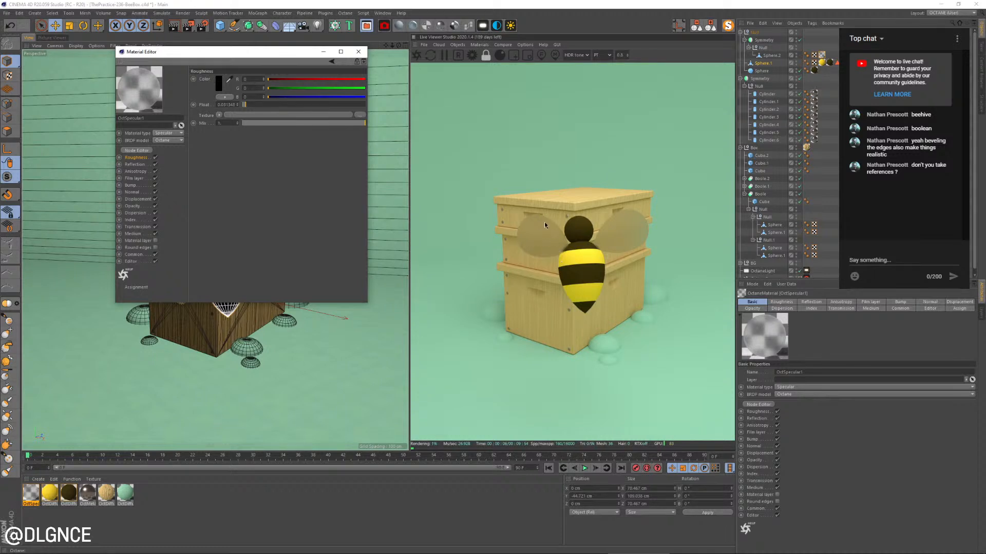
Close the material editor, collapse the object hierarchy, and rename the bee's parent null to Bee
left_click(363, 51)
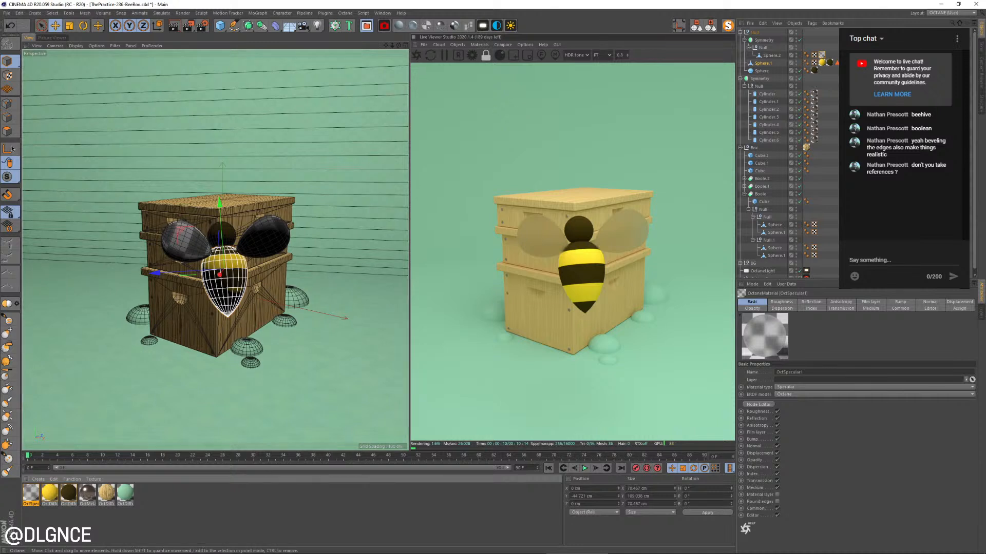
left_click(713, 23)
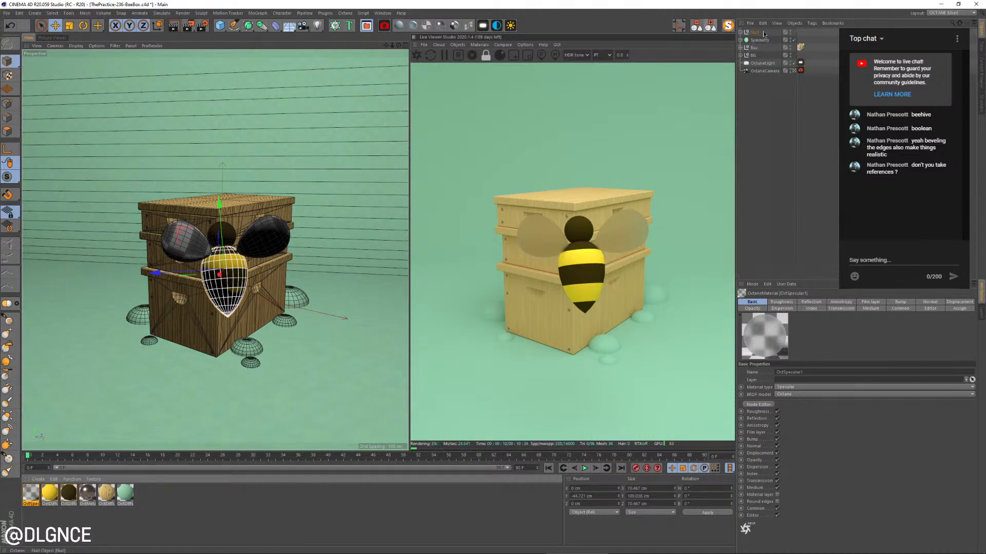
double_click(757, 32)
type("Be")
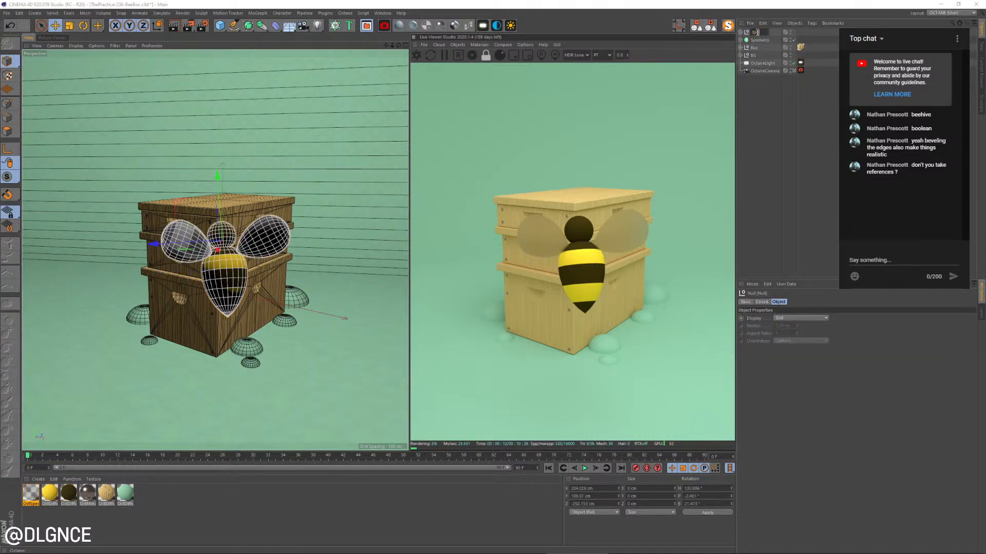
type("e")
key("Return")
Scale the bee down to a small size relative to the box and rotate it into a tilted flying pose
key("t")
left_click_drag(324, 151, 276, 209)
key("e")
key("r")
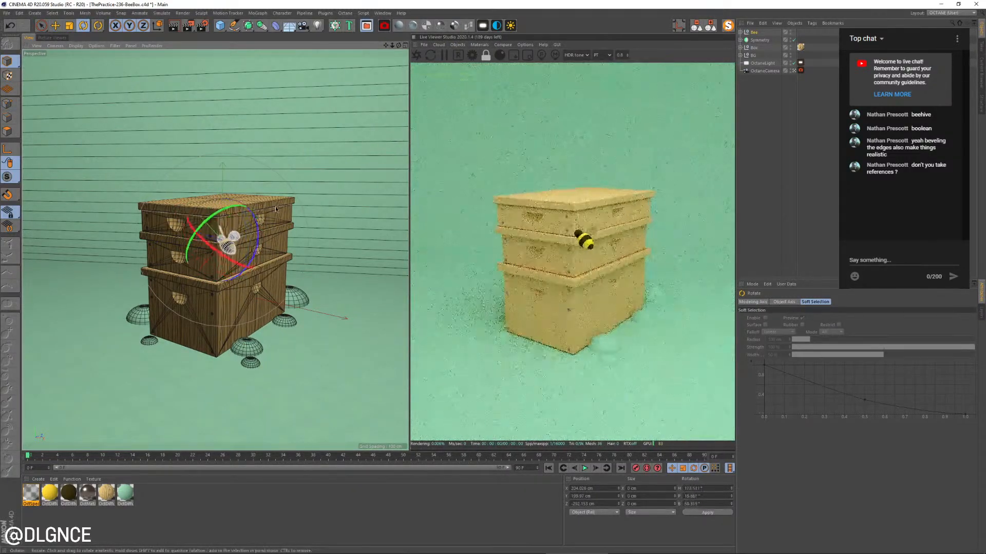
left_click_drag(202, 253, 200, 303)
key("t")
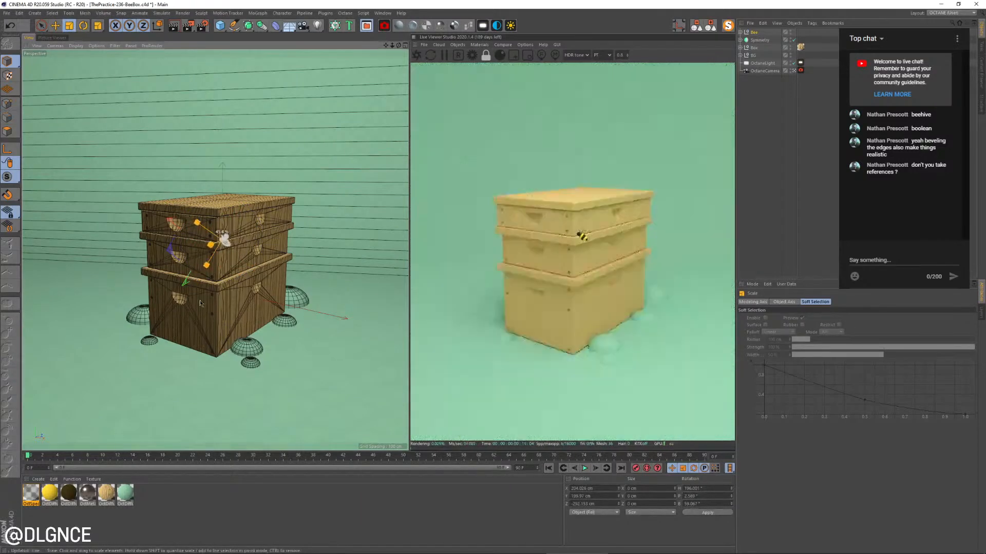
key("r")
left_click_drag(208, 241, 208, 262)
Move the small bee into the air above the upper left corner of the bee box and adjust its scale
key("e")
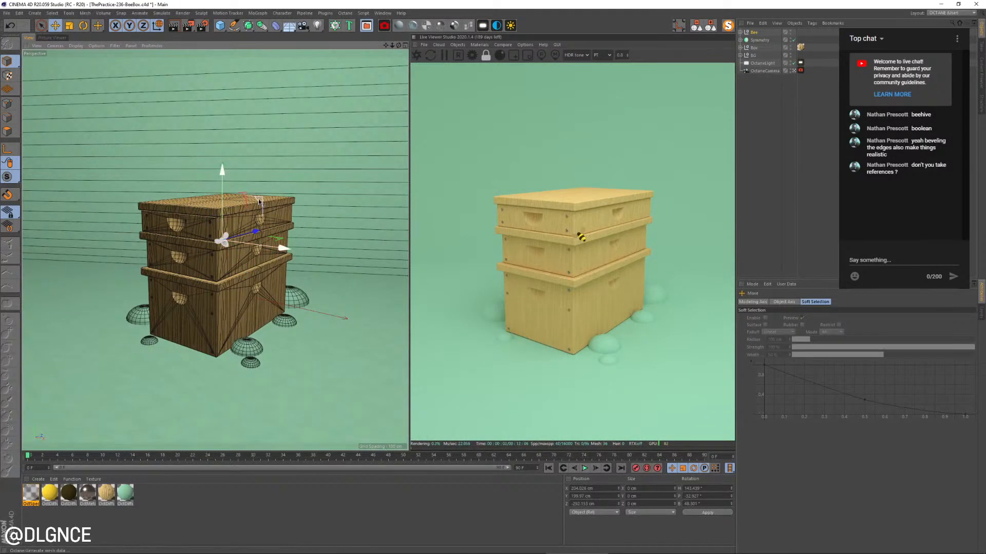
left_click_drag(248, 192, 155, 128)
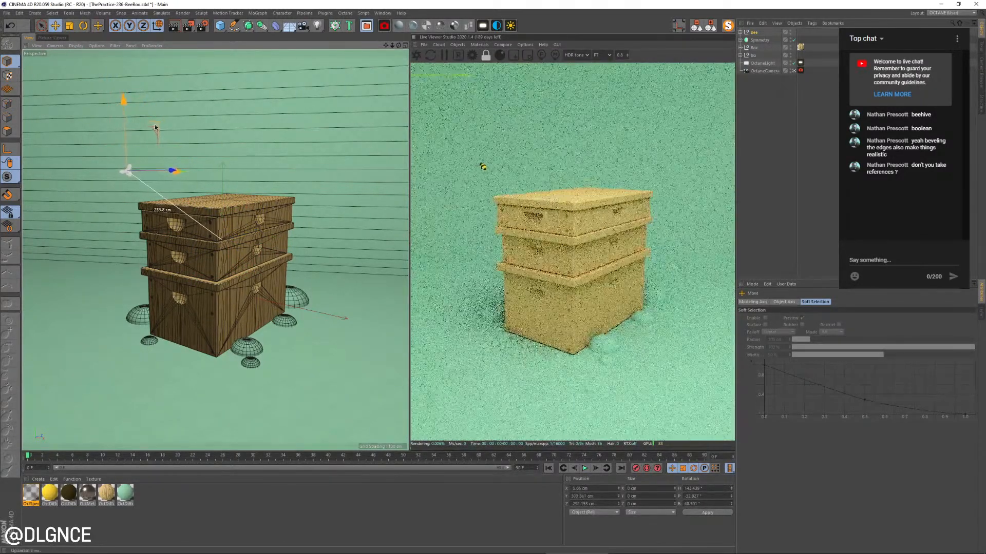
key("t")
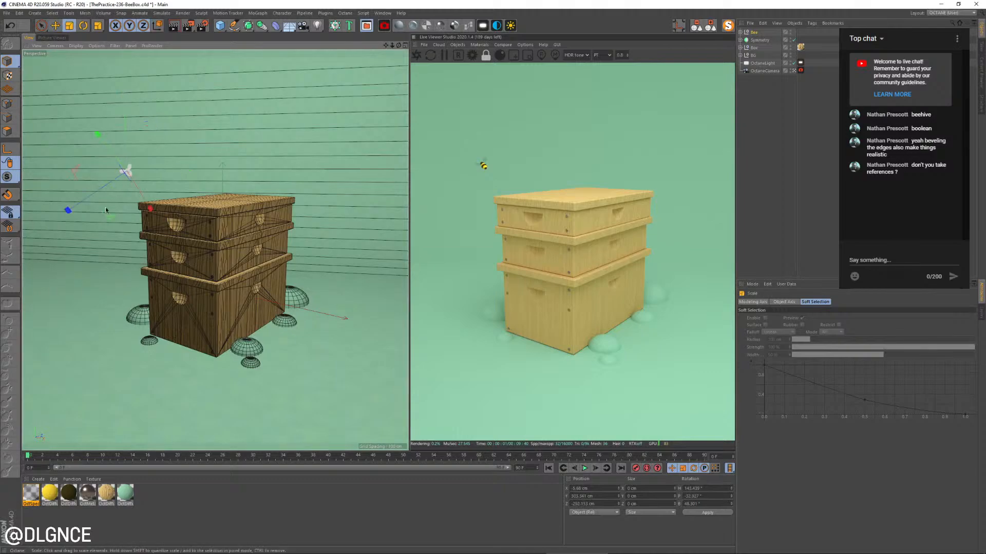
left_click_drag(106, 208, 127, 212)
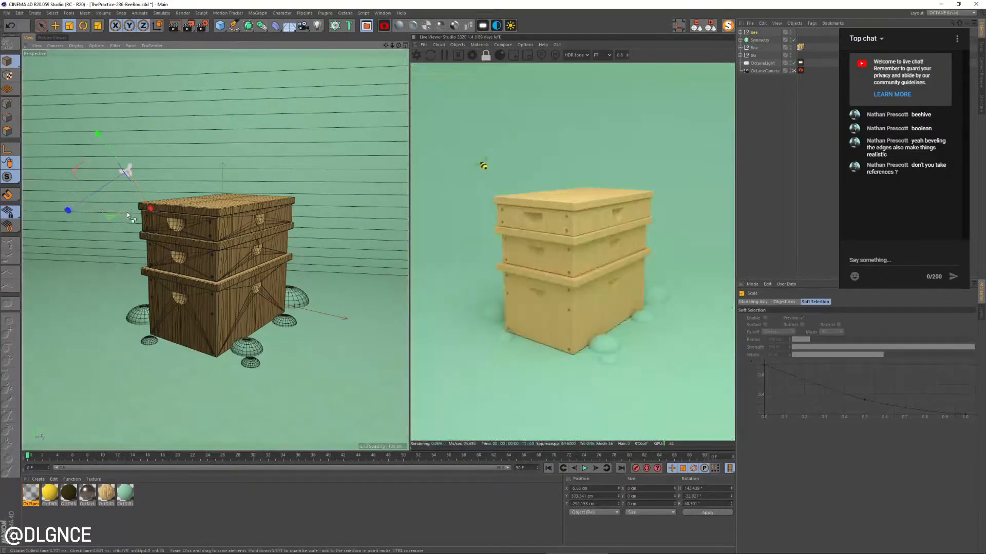
Create an instance of the Bee null and place it beside the lower right side of the box
left_click(262, 27)
key("e")
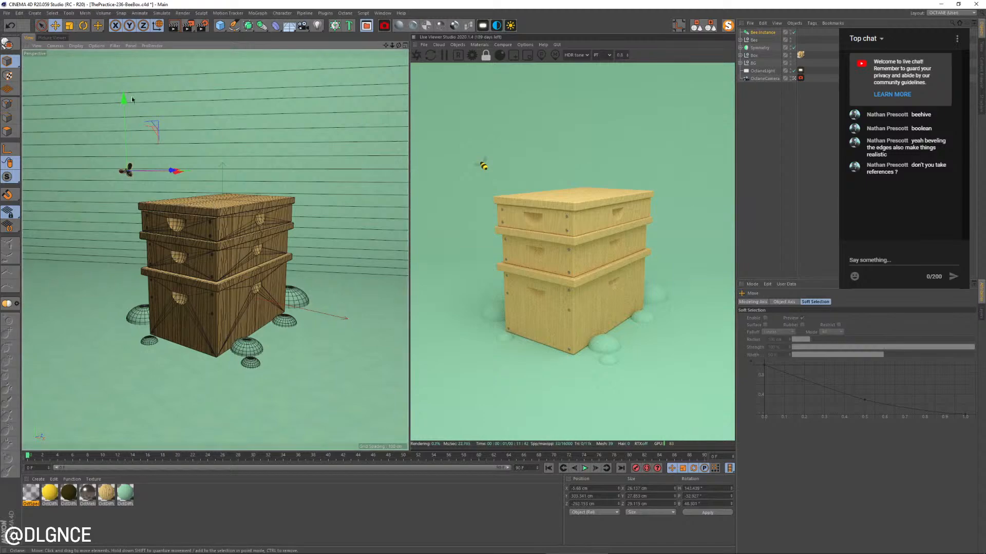
left_click_drag(162, 126, 287, 351)
key("r")
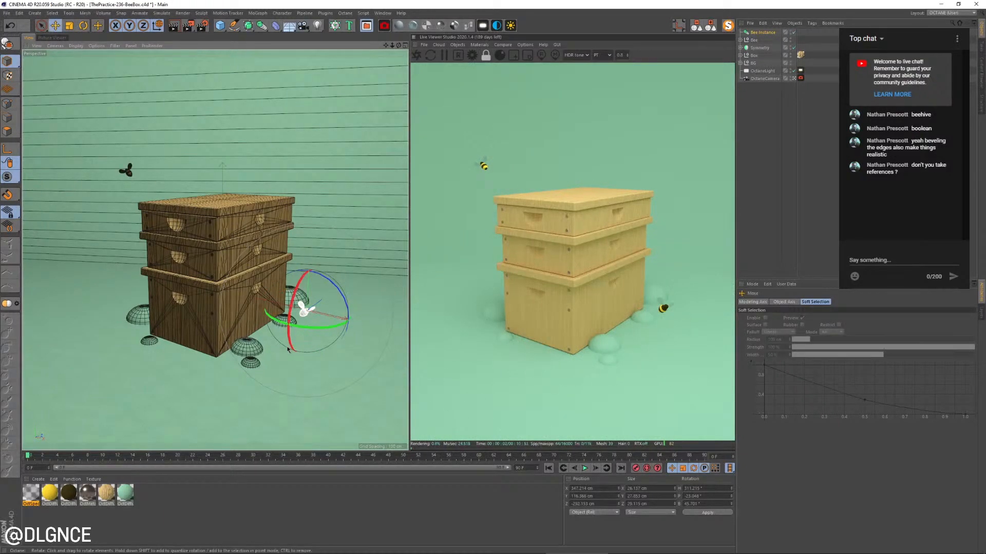
Raise the bee instance to mid-height right of the box, bring it closer to the camera, and rotate it to a new angle
key("e")
left_click_drag(307, 315, 324, 251)
left_click_drag(344, 286, 385, 282)
left_click_drag(333, 239, 335, 202)
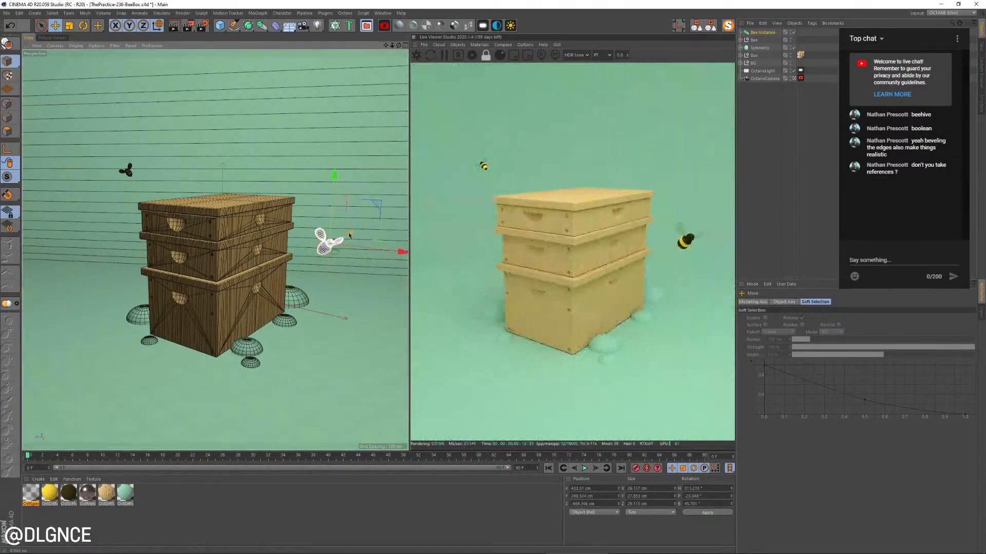
left_click_drag(354, 234, 375, 260)
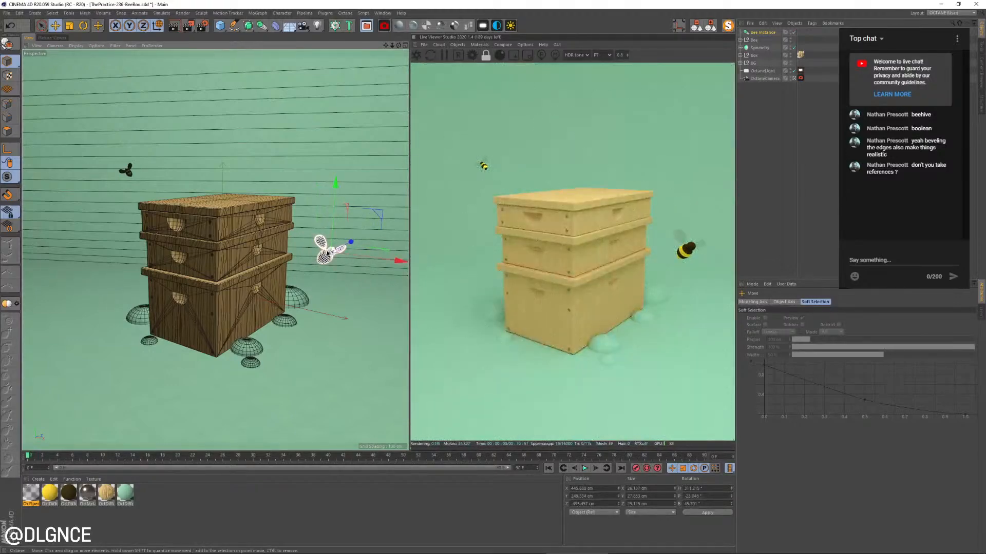
key("r")
left_click_drag(305, 264, 344, 228)
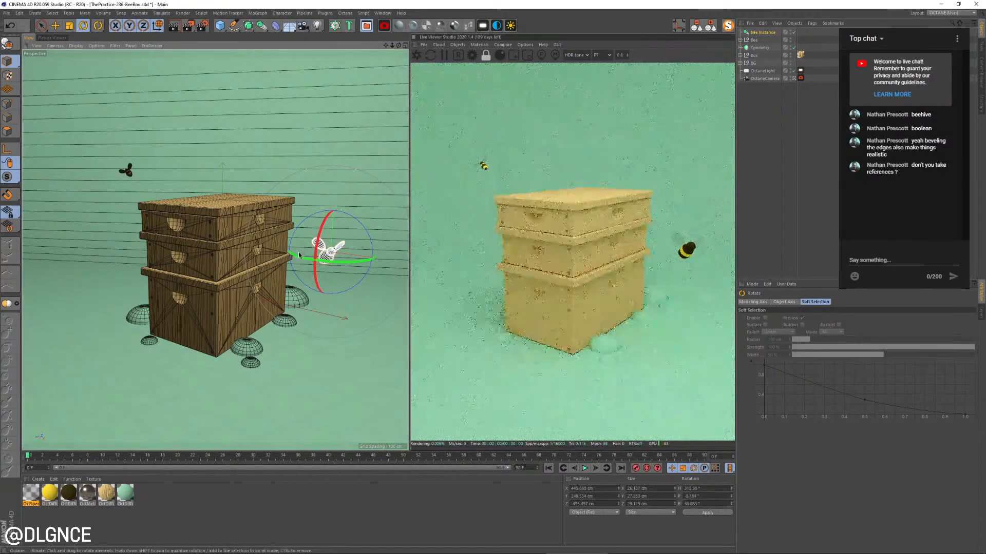
key("e")
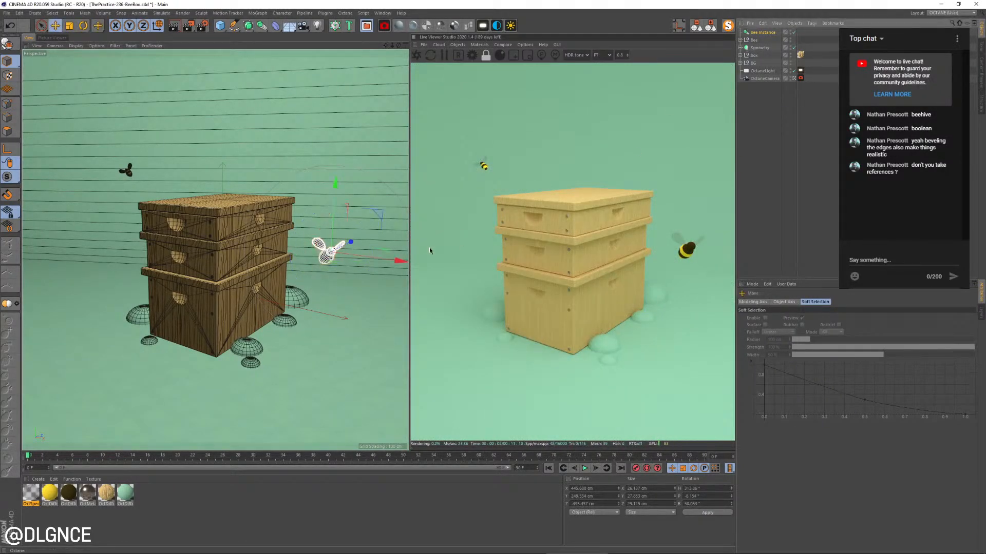
Duplicate the bee instance, place and rotate the copy in front of the bottom tier's front face, and save the project
left_click_drag(386, 252, 239, 230)
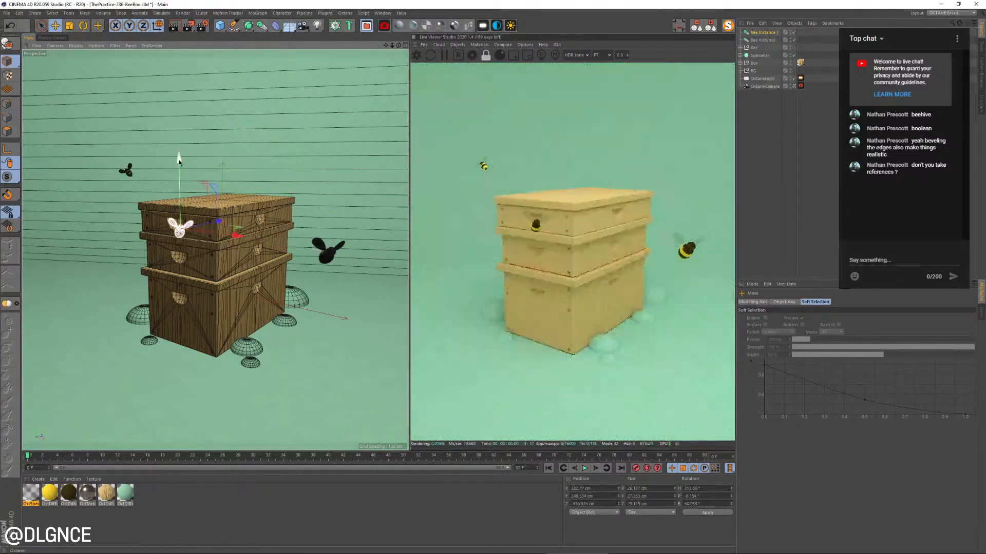
left_click_drag(181, 165, 185, 254)
left_click_drag(189, 323, 78, 339)
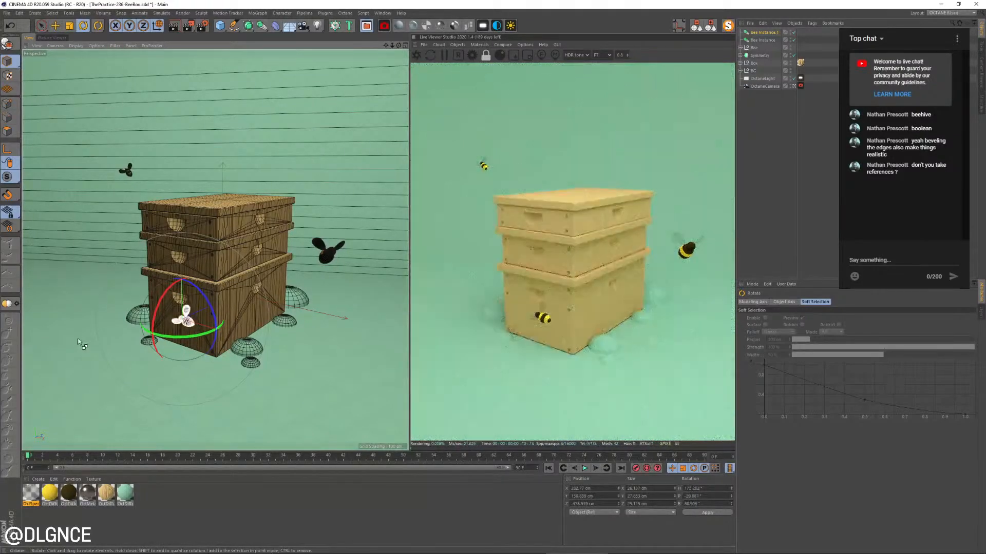
key("ctrl+s")
Rotate the third bee so its striped body points down and to the left in front of the bottom tier
key("e")
key("r")
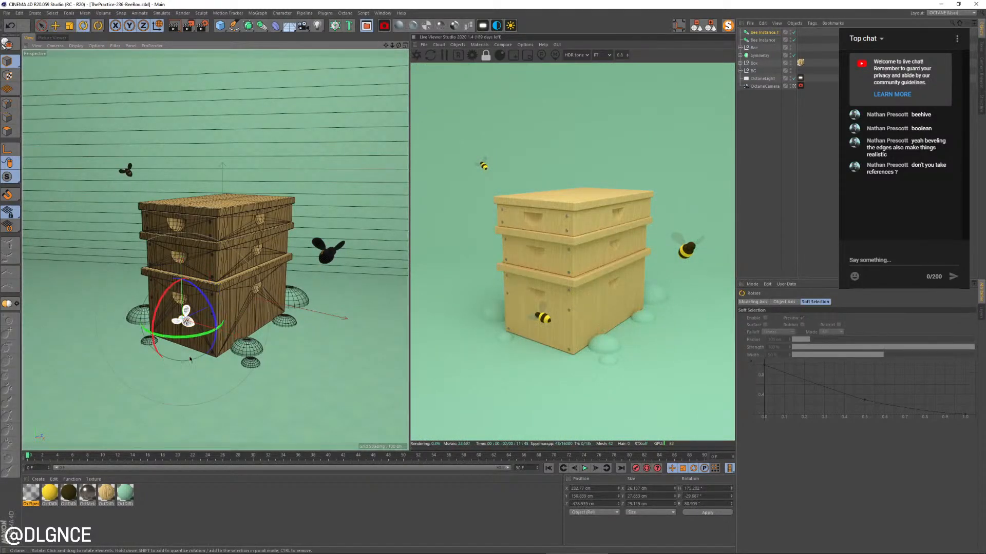
left_click_drag(180, 337, 68, 326)
left_click_drag(154, 326, 188, 334)
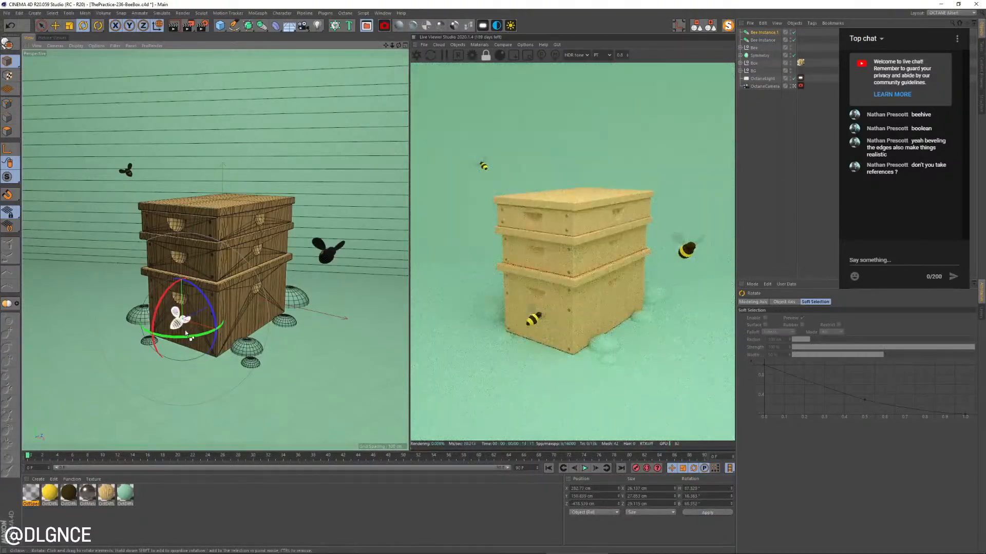
Switch to the browser and examine the bee box reference images, then return to the Cinema 4D scene
key("alt+Tab")
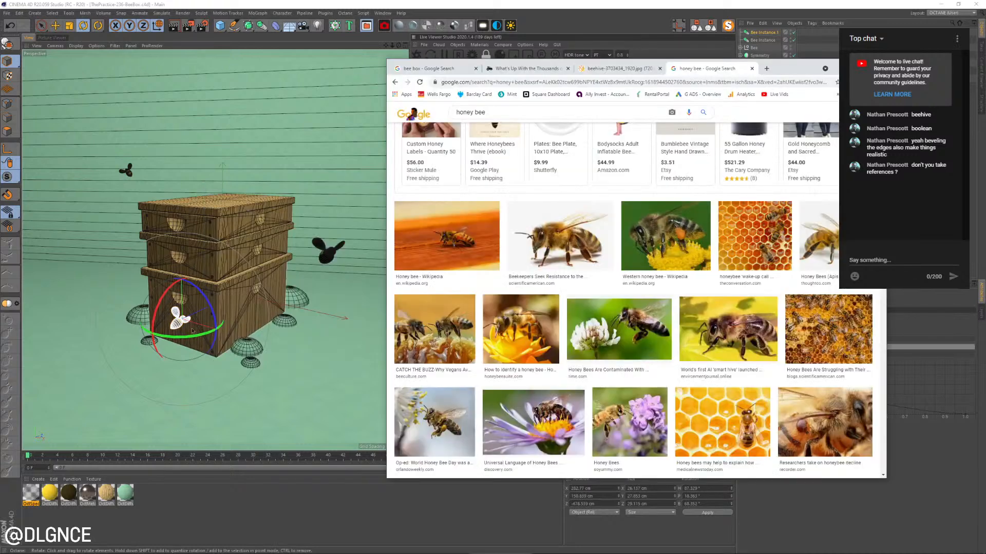
left_click(452, 69)
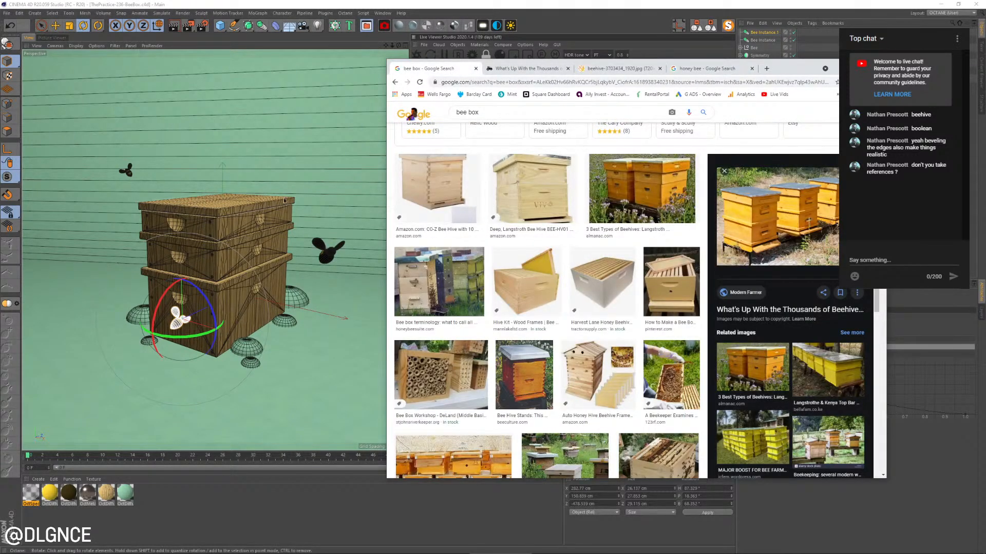
left_click(194, 322)
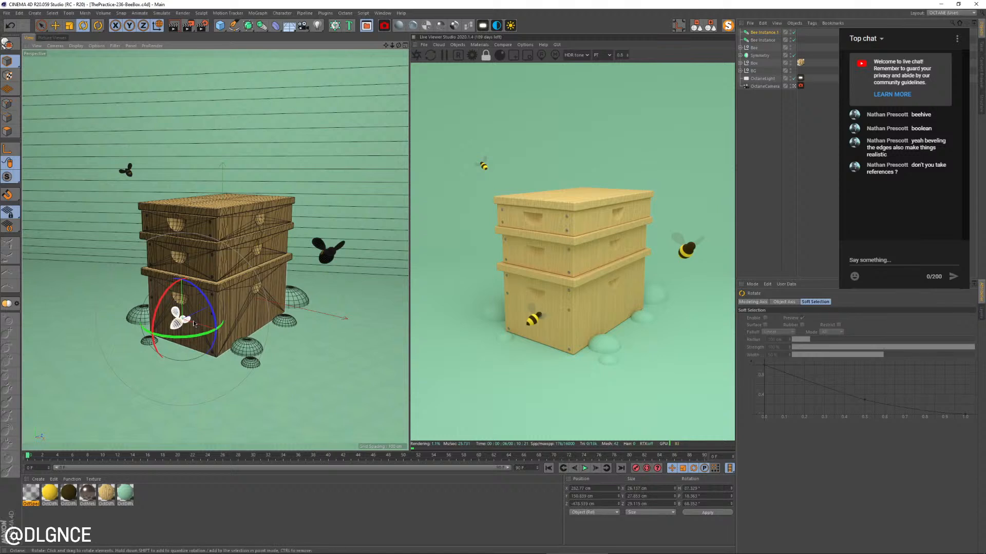
Expand the bottom tier's Boole and duplicate its Cube into the null holding the cutting shapes
left_click(199, 344)
key("s")
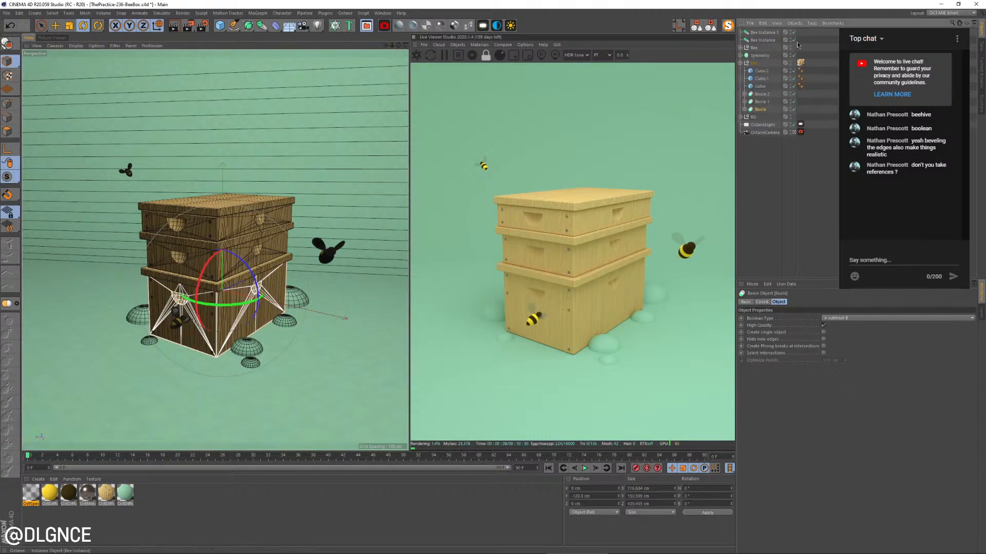
left_click(745, 109)
left_click(749, 125)
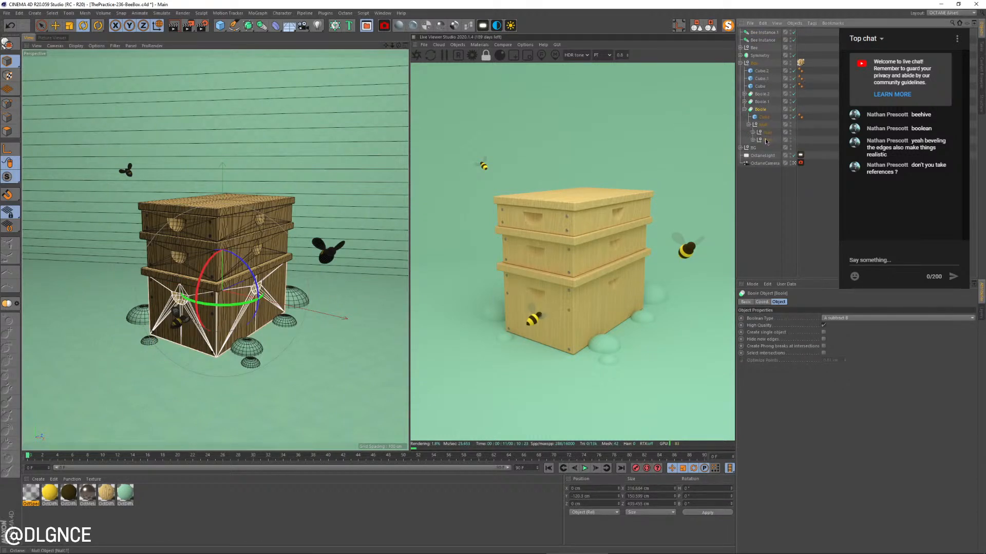
left_click(764, 118)
key("e")
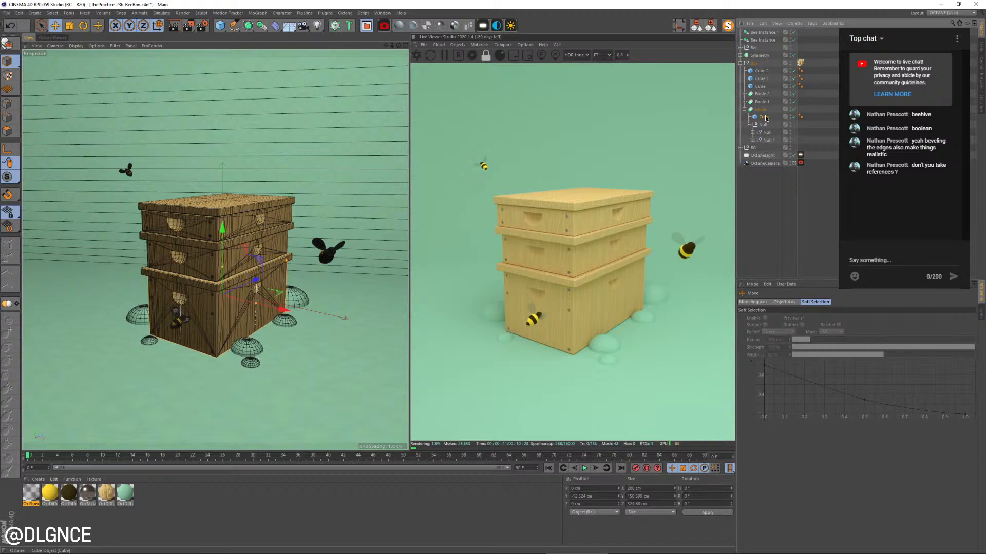
left_click_drag(766, 129, 766, 128, "ctrl")
Scale the cutting cube into a flat slab about 161 x 12 x 261 cm and move it through the bottom tier's front face
key("t")
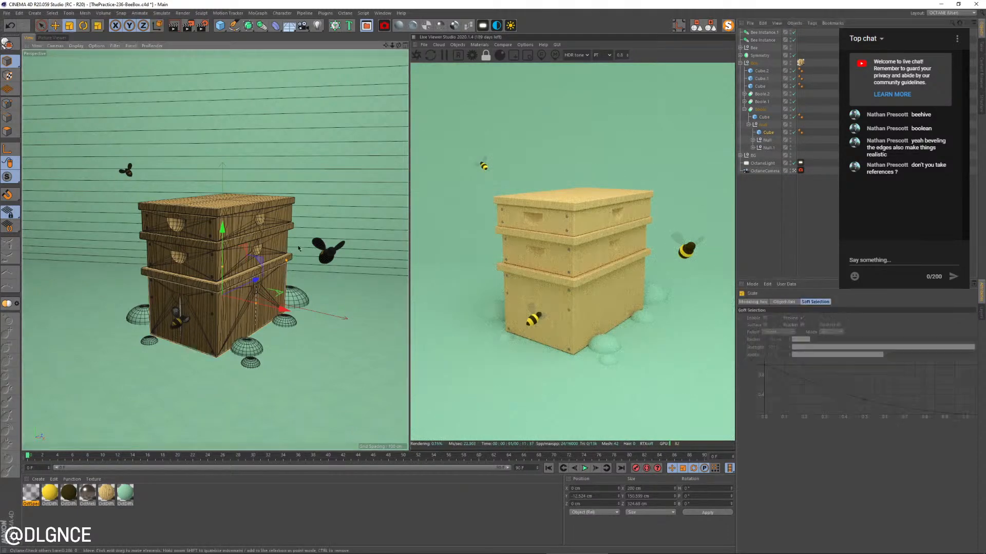
left_click_drag(314, 281, 186, 313)
key("e")
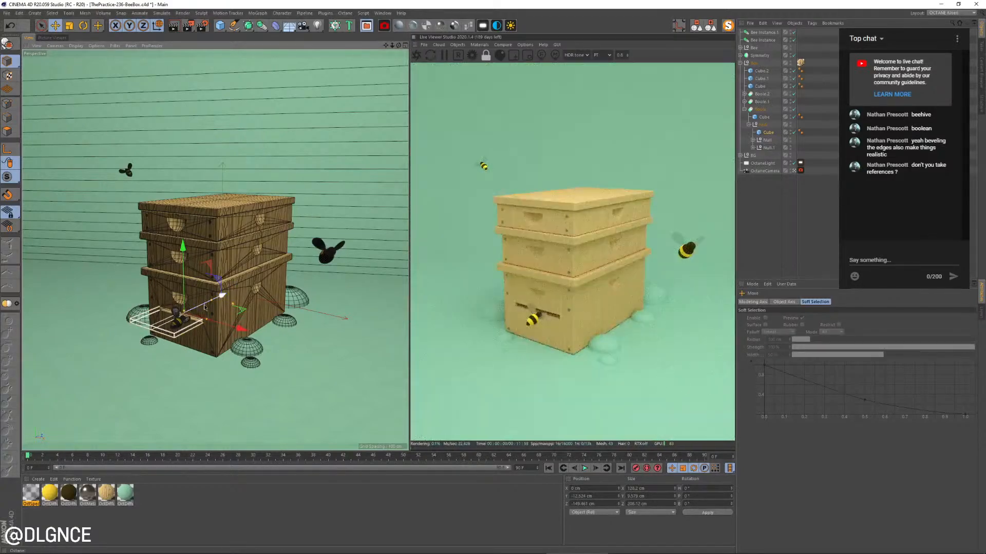
key("t")
left_click_drag(167, 375, 223, 371)
key("e")
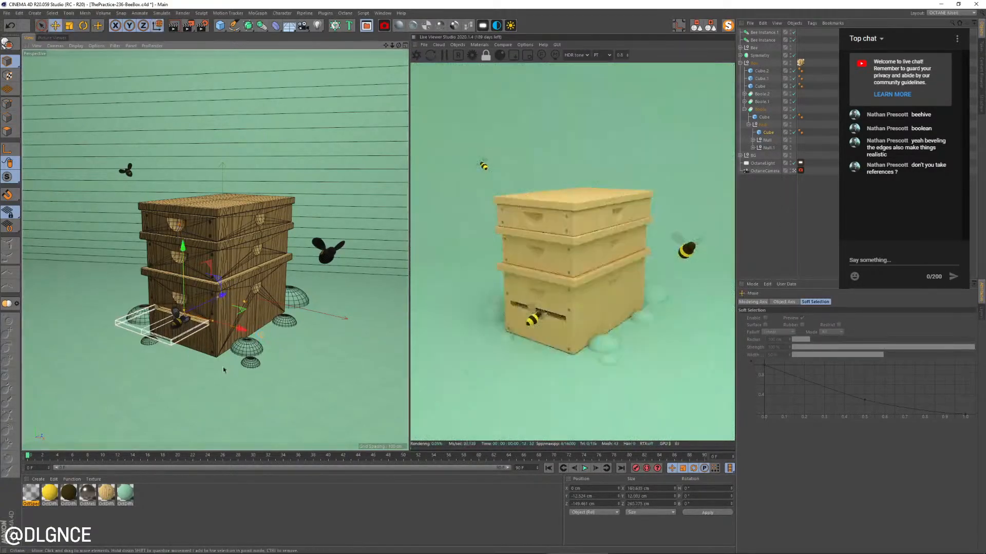
key("alt+Tab")
key("alt+Tab")
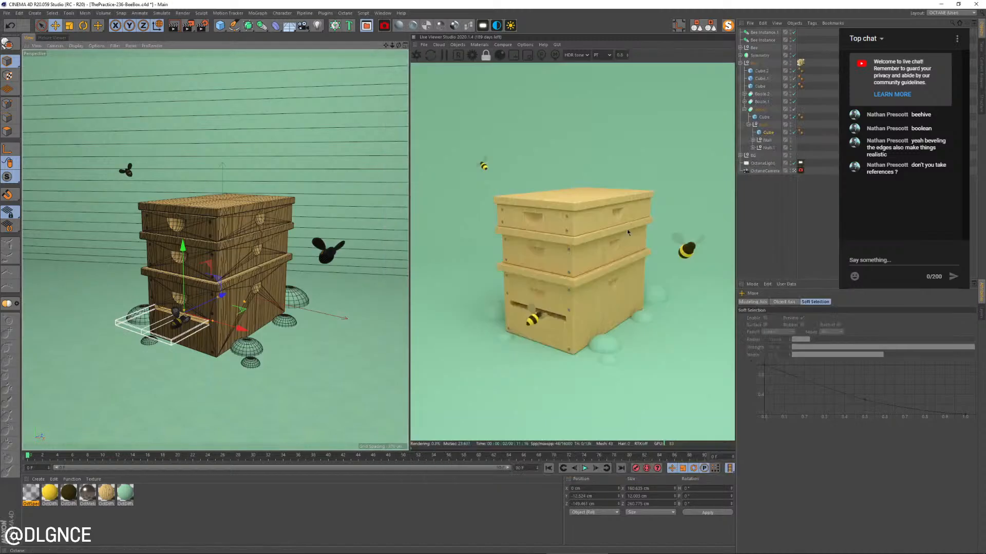
Make the slab cutter thinner and lower it so the entrance slot sits near the base of the bottom tier
right_click_drag(169, 360, 235, 398, "alt")
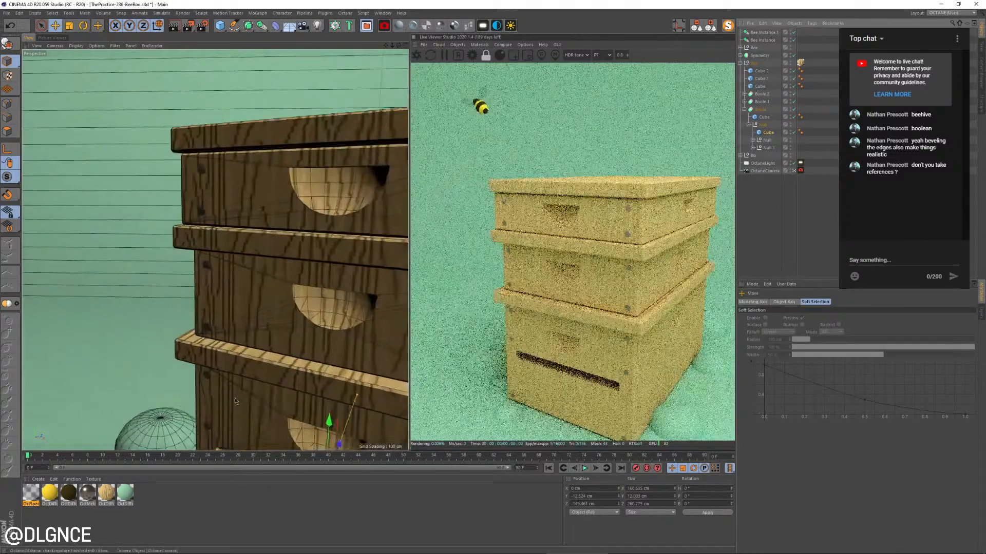
key("s")
left_click_drag(235, 398, 300, 363, "alt")
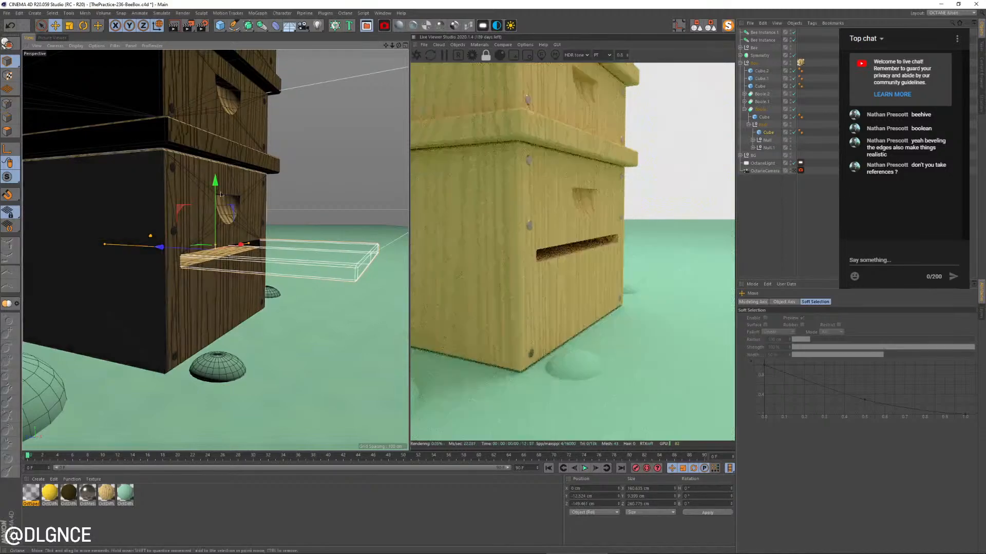
left_click_drag(215, 245, 217, 274)
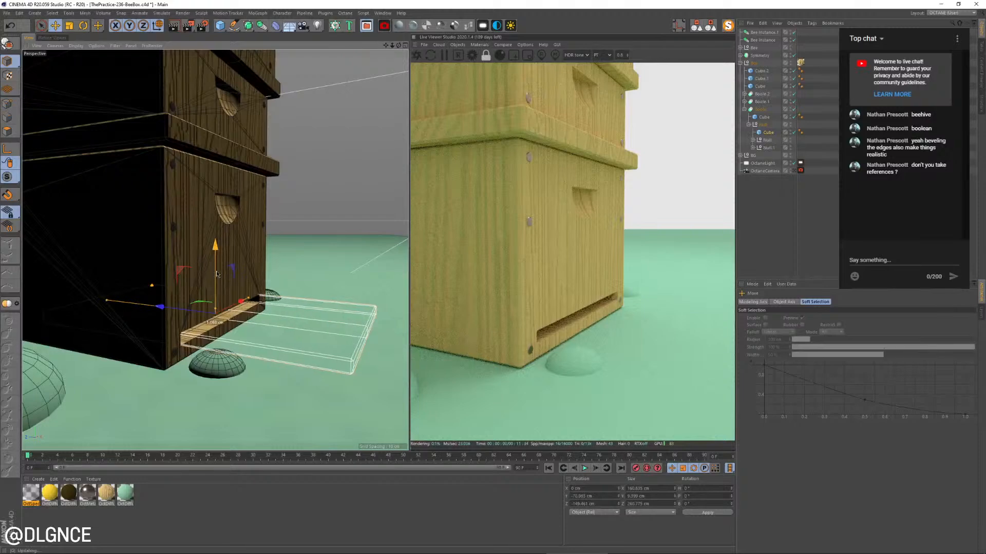
Duplicate the slab cutter outside the Boole as a solid board and shorten its depth to a narrow strip
left_click_drag(766, 133, 765, 109, "ctrl")
key("t")
left_click_drag(324, 198, 308, 217)
key("ctrl+z")
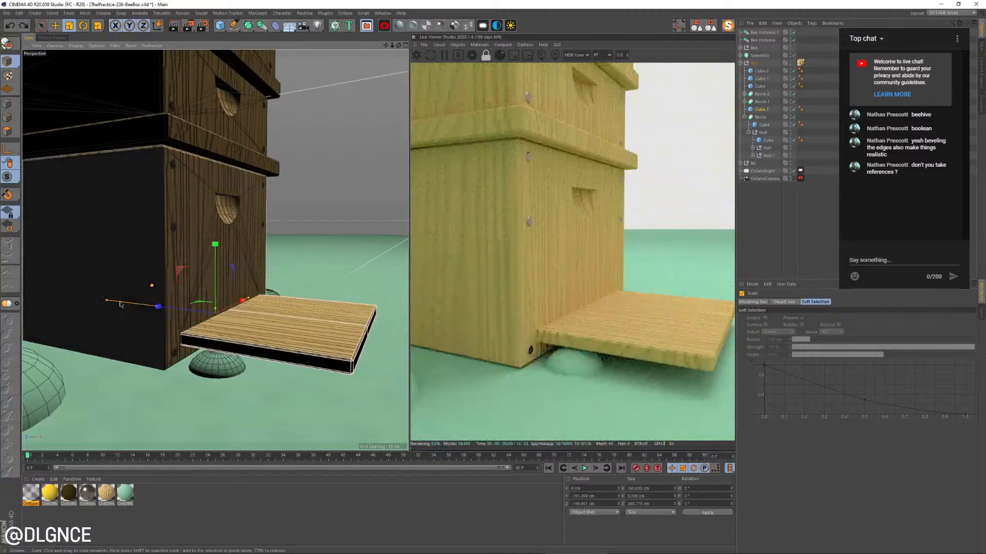
left_click_drag(106, 300, 111, 331)
Position the narrow board as a ledge just below the entrance slot and open its cube properties
scroll(221, 319, "up", 3)
key("e")
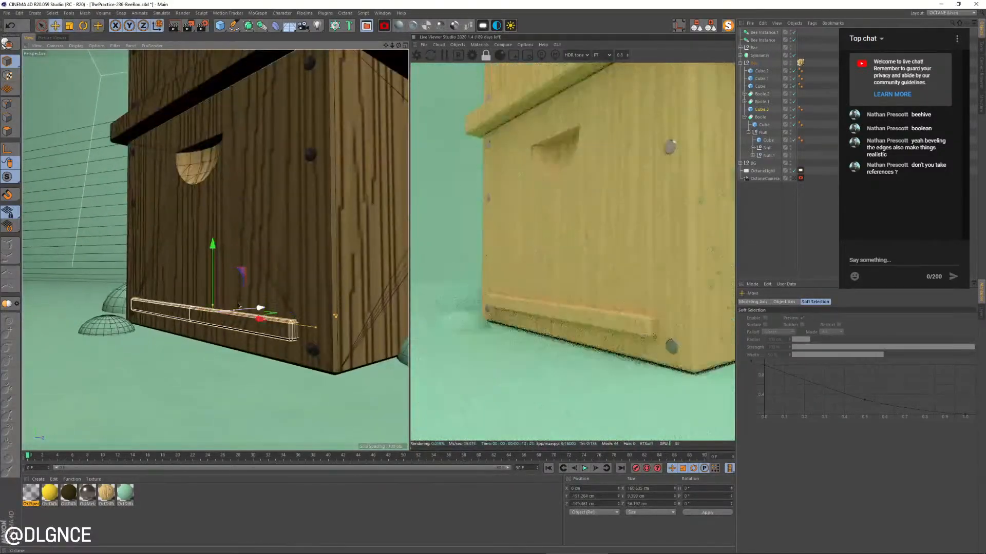
scroll(221, 318, "up", 3)
left_click_drag(241, 303, 198, 316, "alt")
mouse_move(235, 280)
left_mouse_down()
mouse_move(223, 296)
mouse_move(277, 284)
mouse_move(252, 287)
left_mouse_up()
left_click(762, 110)
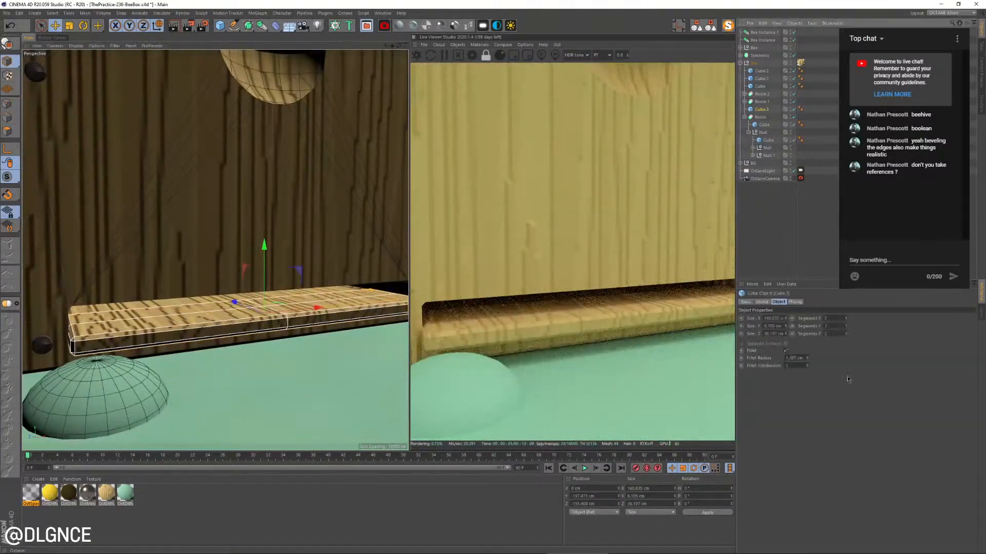
Set the landing board's X, Y and Z segments to 1 and return to the camera view of the whole scene
left_click(846, 320)
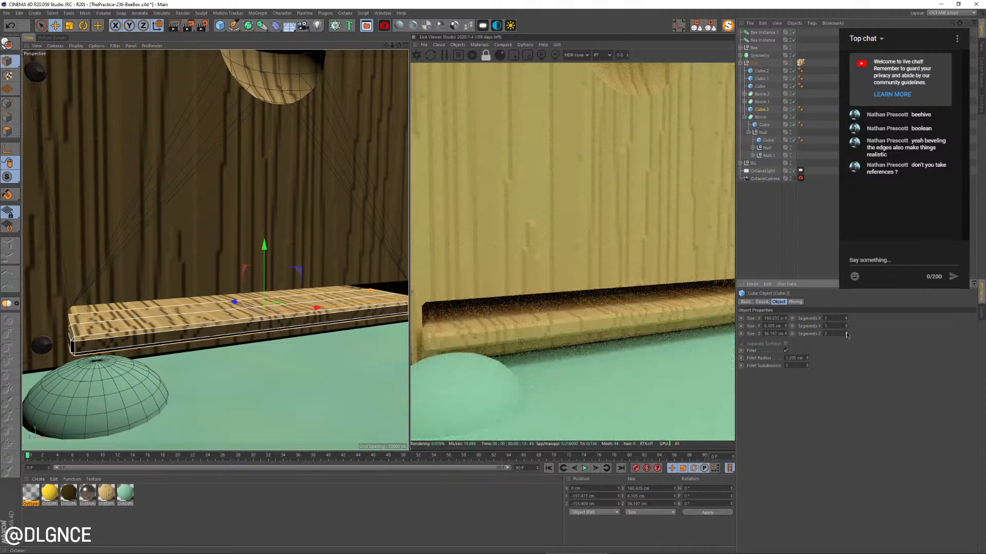
left_click(846, 335)
left_click_drag(218, 319, 174, 283, "alt")
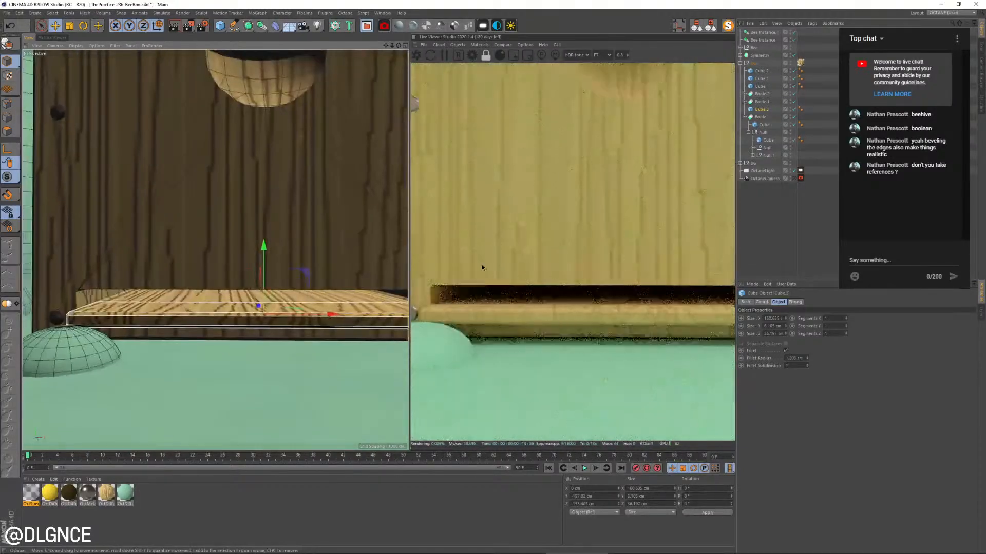
left_click(793, 179)
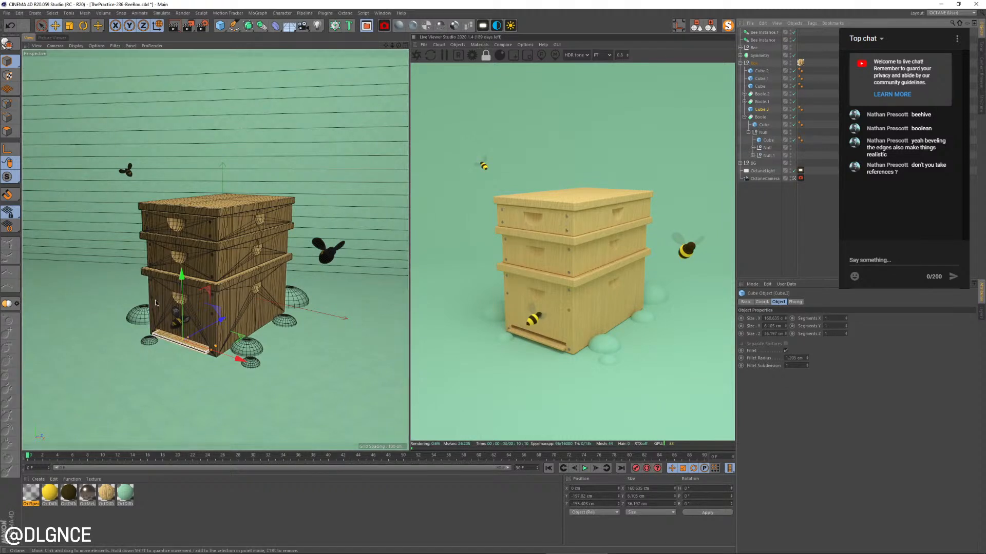
Move the bee instance in front of the hive down and back so it hovers close beside the landing board
left_click(175, 326)
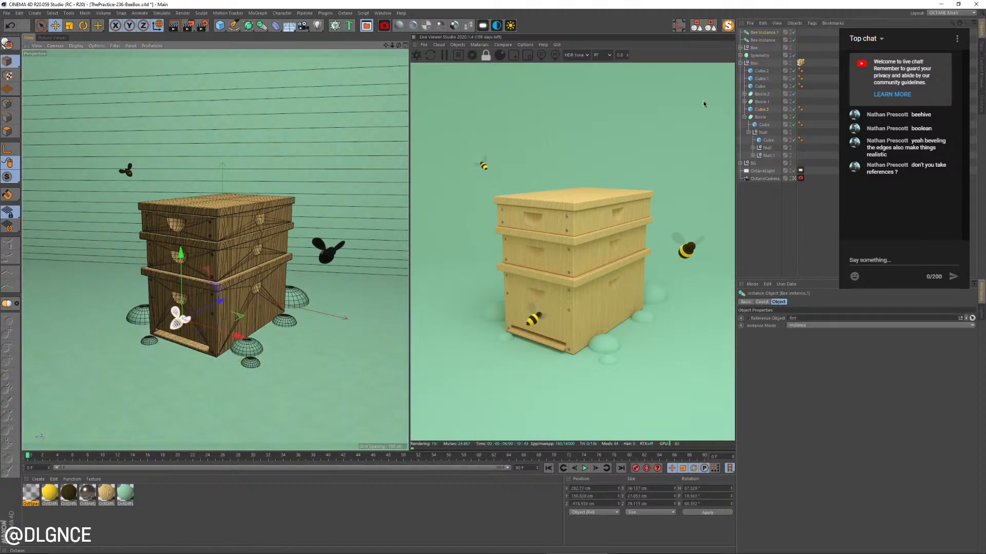
left_click_drag(212, 304, 238, 327)
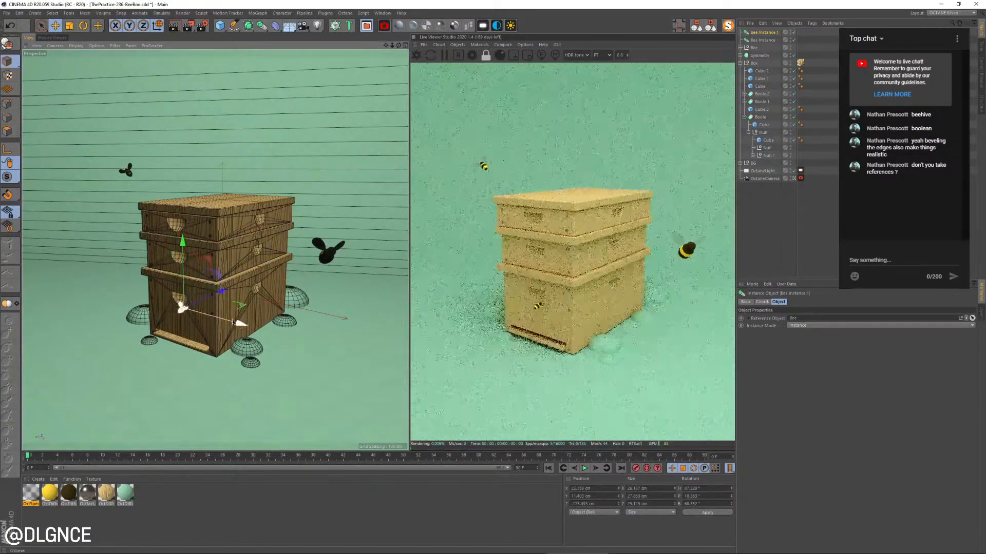
left_click_drag(185, 251, 188, 290)
left_click_drag(224, 325, 215, 330)
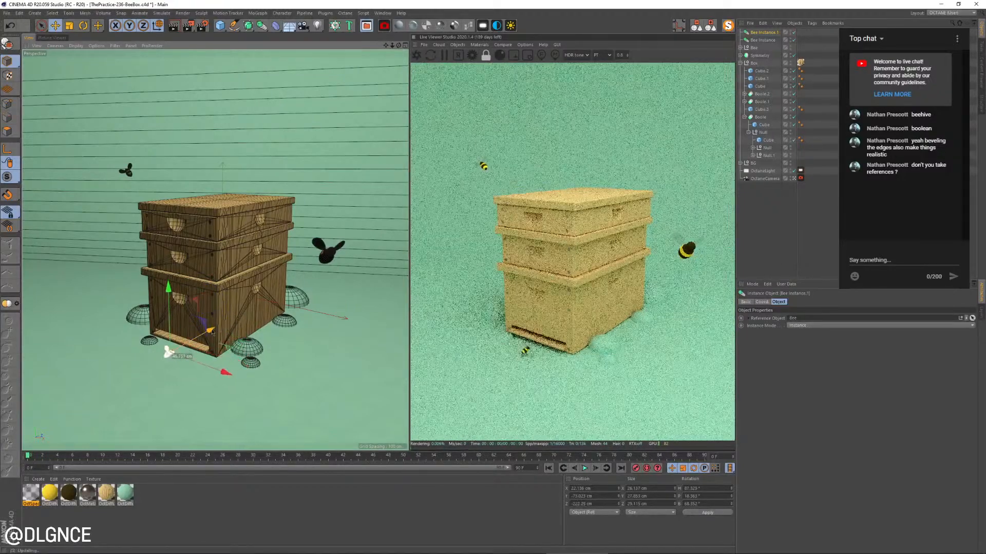
left_click_drag(177, 300, 177, 294)
left_click_drag(215, 321, 209, 324)
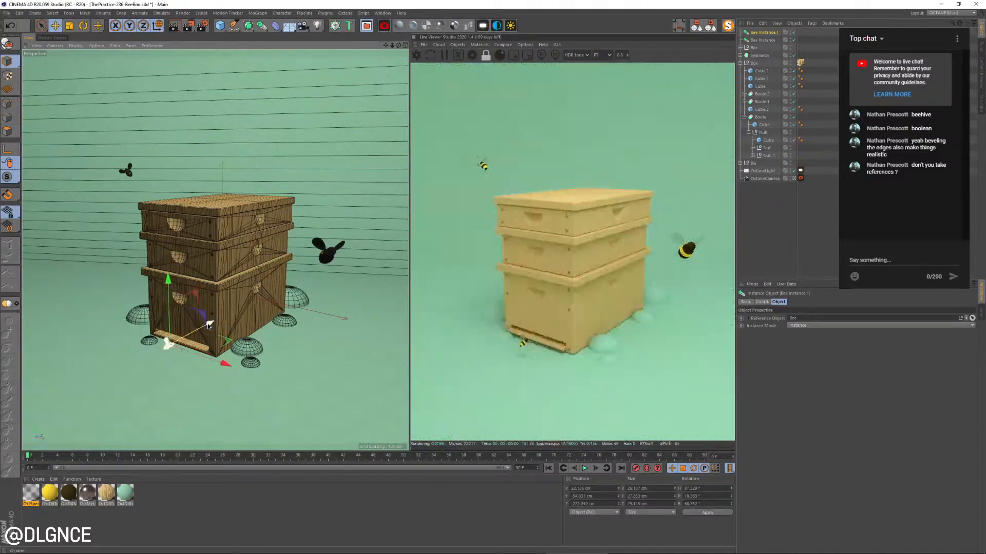
Duplicate the landing-board bee instance, move the copy to the hive's front corner near the side face and rotate it to a different heading
left_click_drag(169, 288, 168, 250, "ctrl")
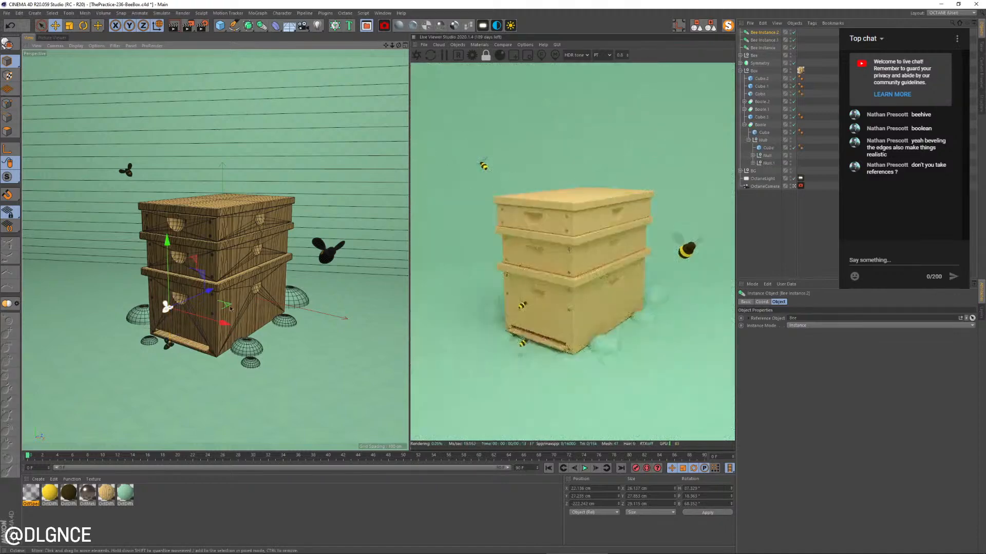
left_click_drag(231, 308, 296, 314)
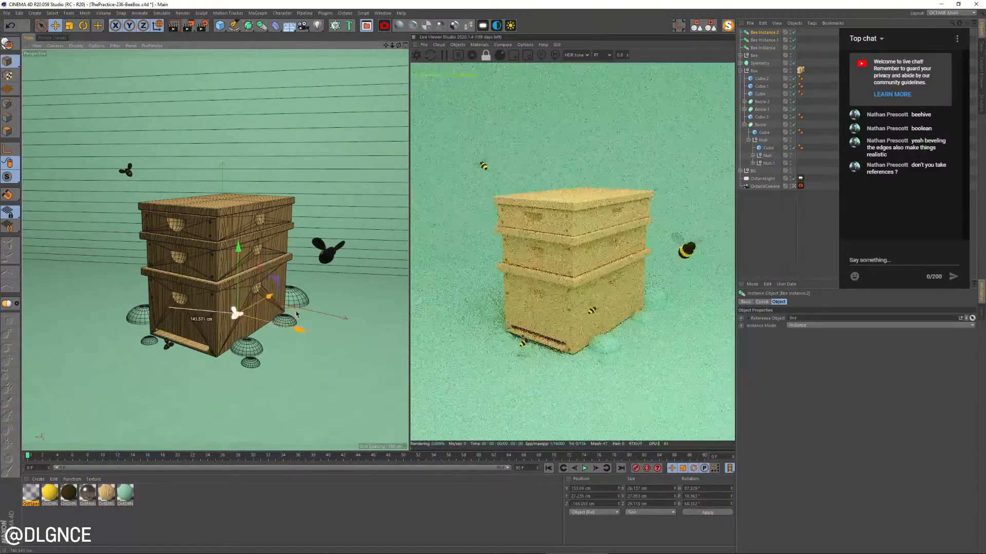
key("r")
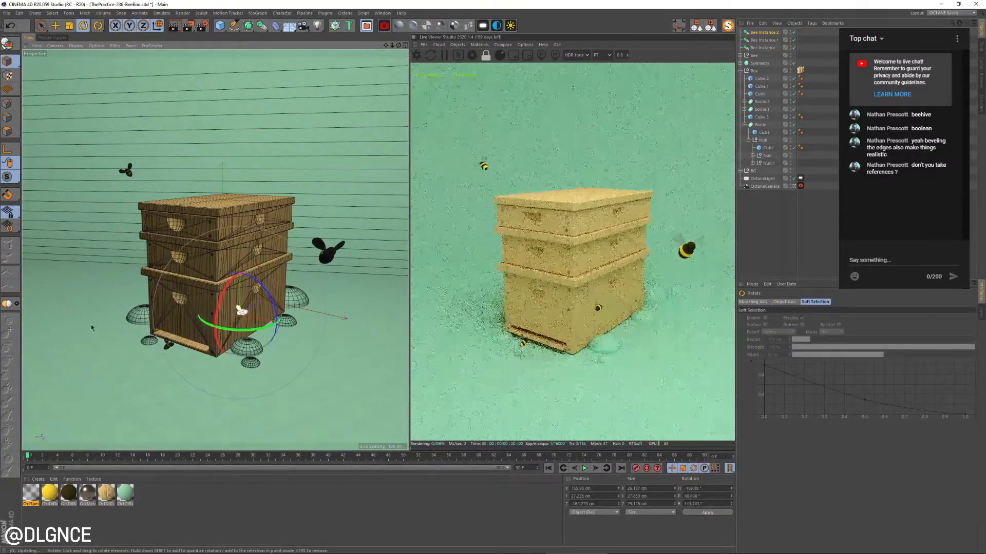
left_click_drag(90, 324, 174, 312)
left_click_drag(261, 312, 279, 341)
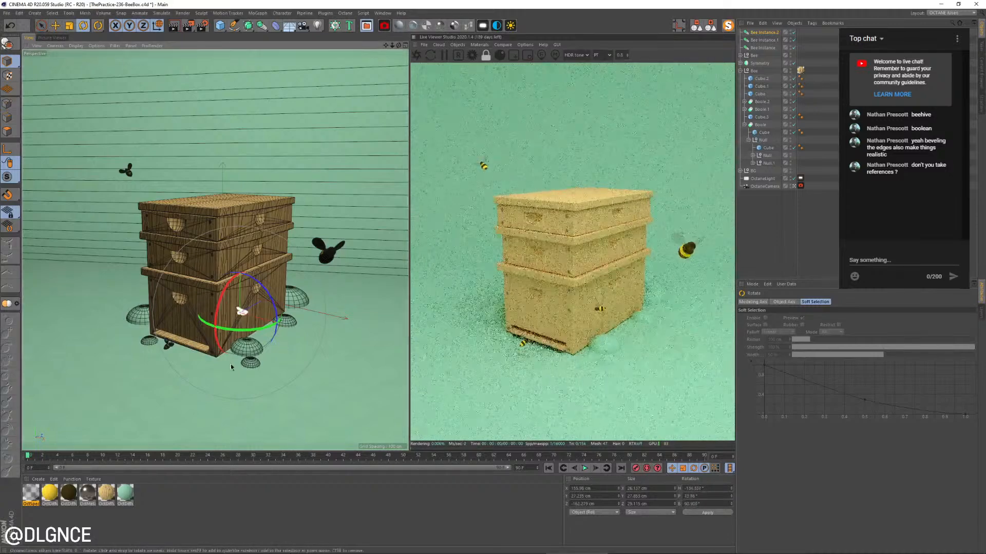
left_click_drag(265, 382, 173, 356)
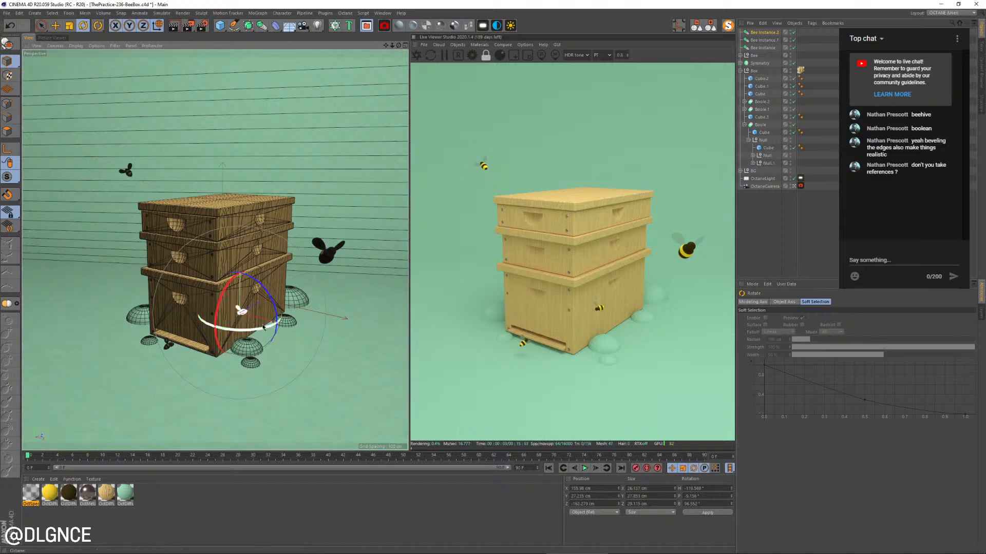
Place another bee instance copy in the open air beside the hive's middle tier, rotated to a new heading and nudged toward the hive
left_click_drag(258, 316, 26, 310)
key("e")
key("r")
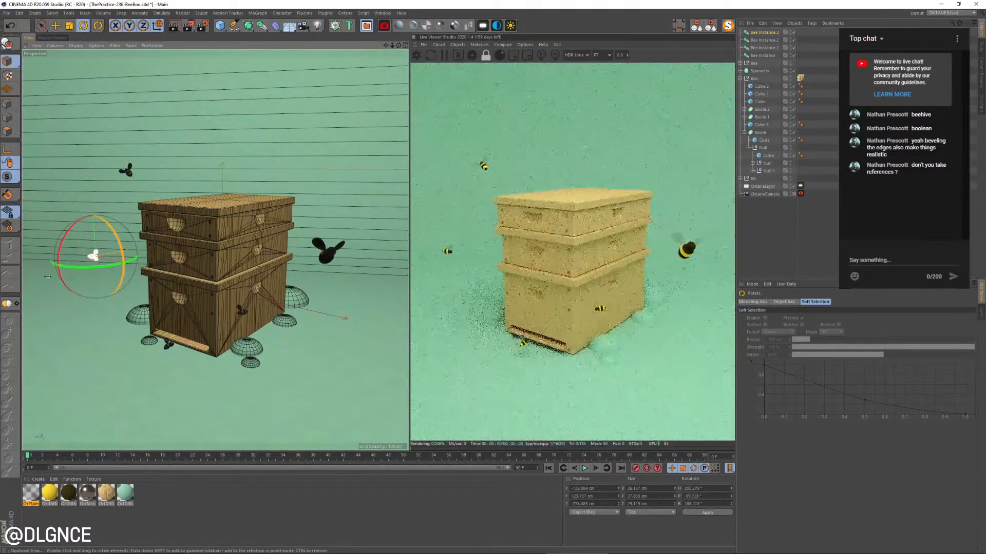
left_click_drag(73, 228, 99, 211)
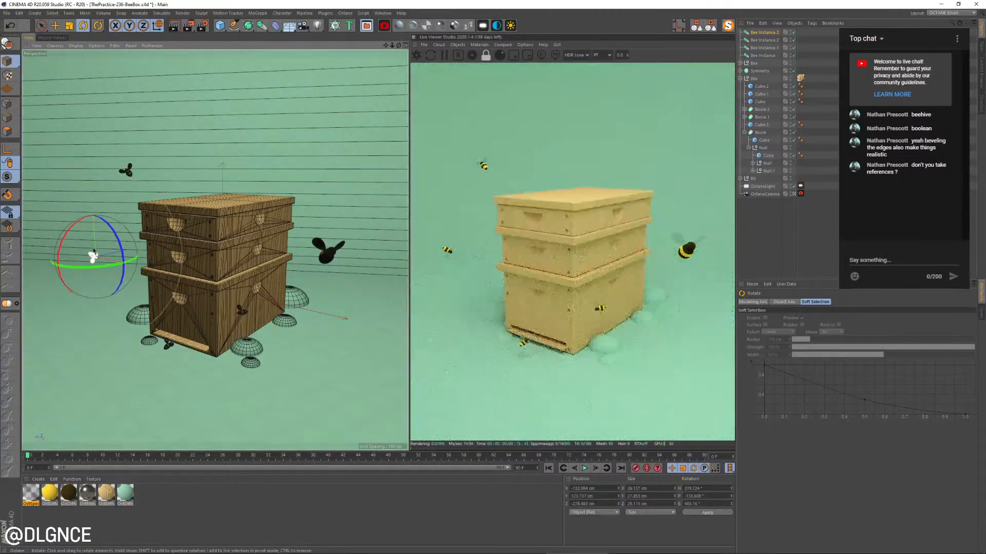
left_click_drag(93, 254, 57, 303)
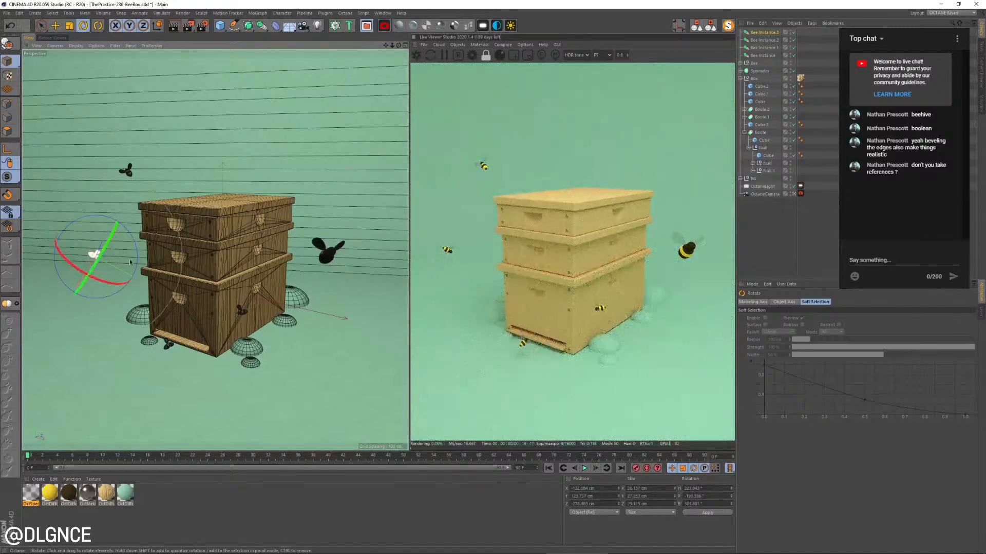
left_click_drag(106, 261, 85, 260)
key("e")
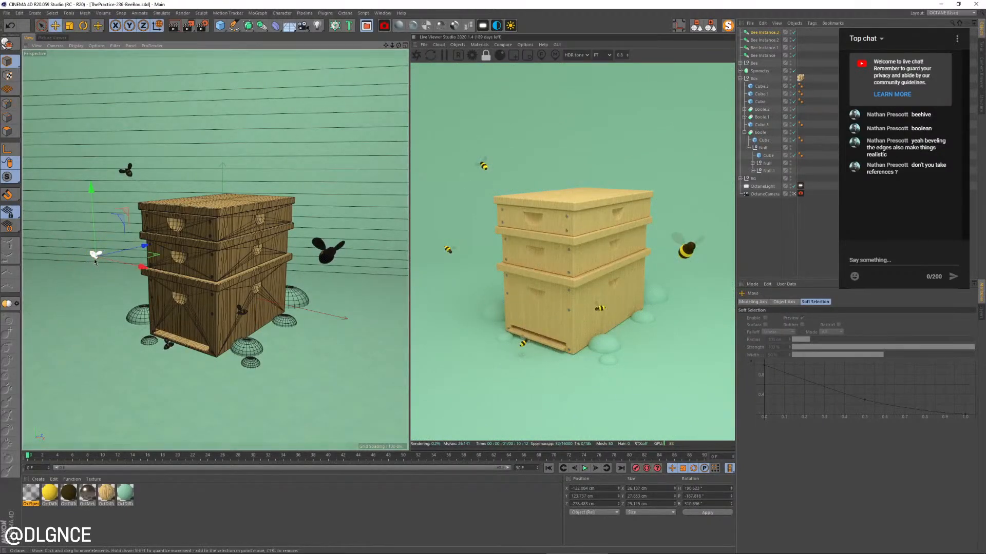
left_click_drag(155, 256, 161, 259)
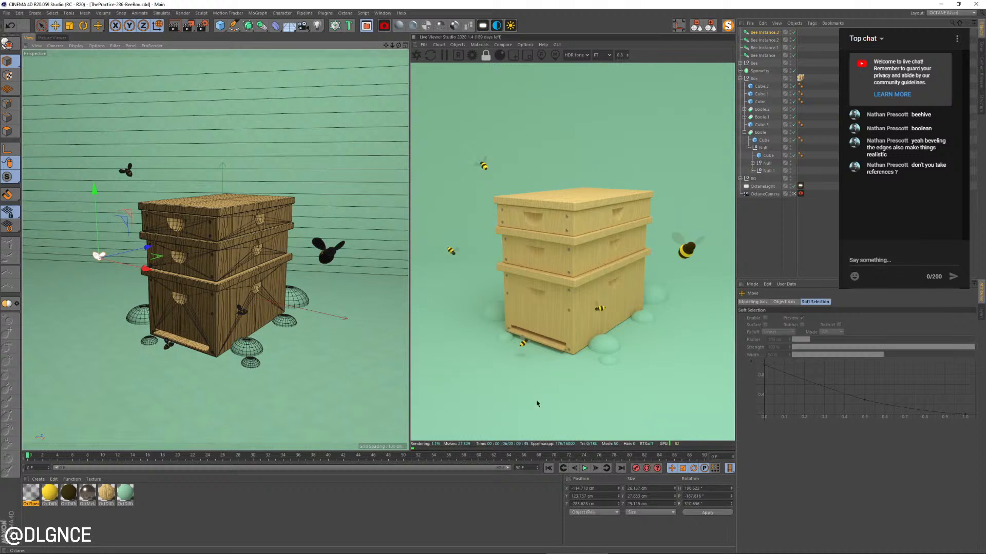
left_click(624, 315)
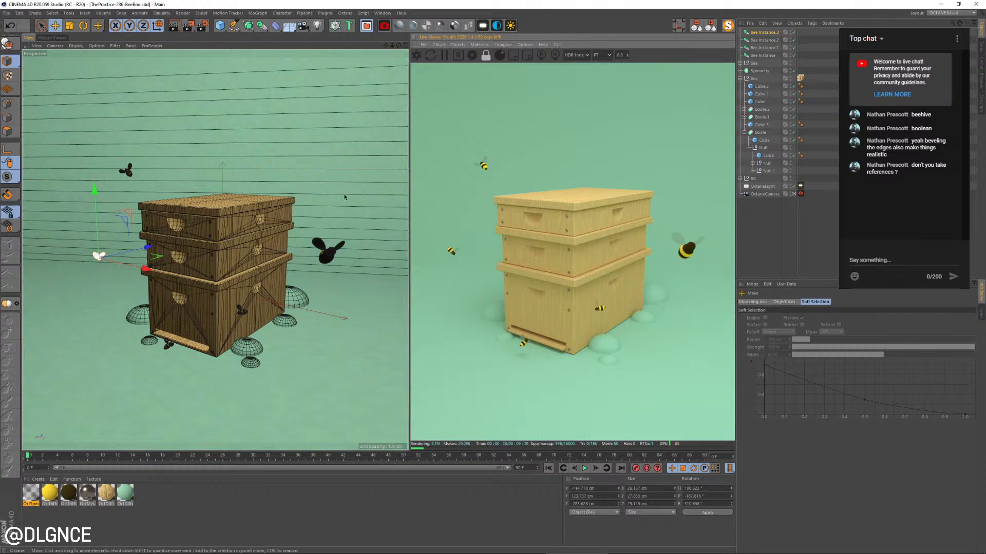
Create a Rectangle spline at the original bee's body and place it in the bee group directly below the body mesh
left_click(129, 173)
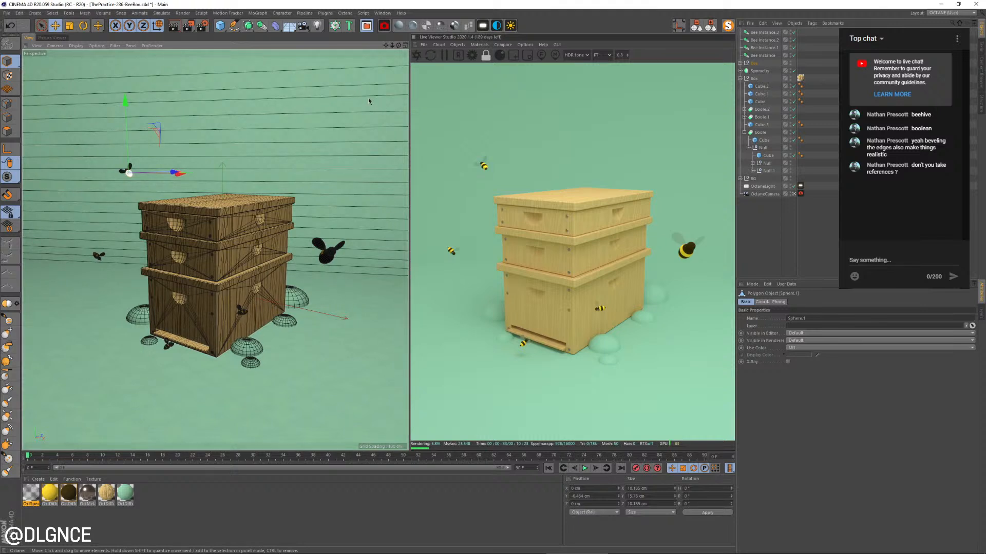
key("w")
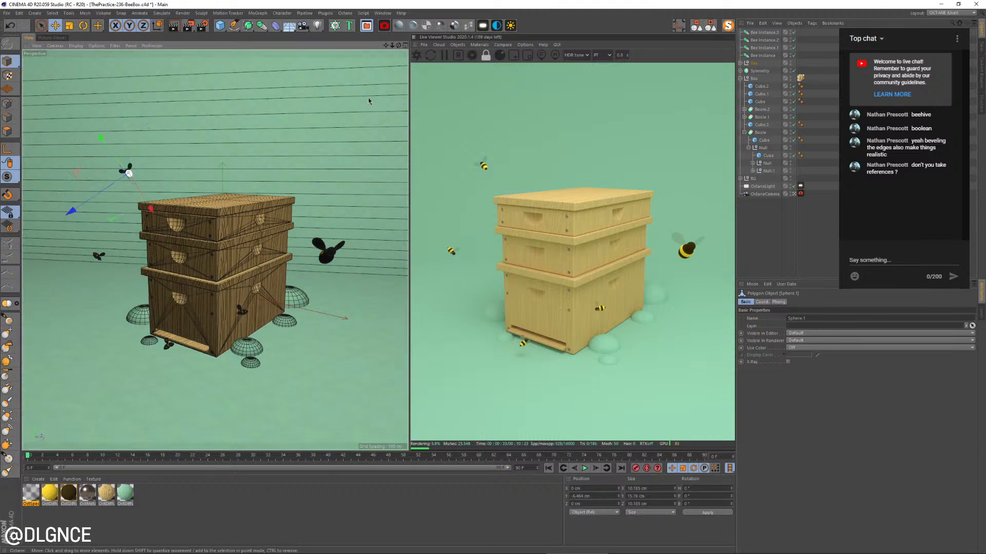
left_click(234, 25)
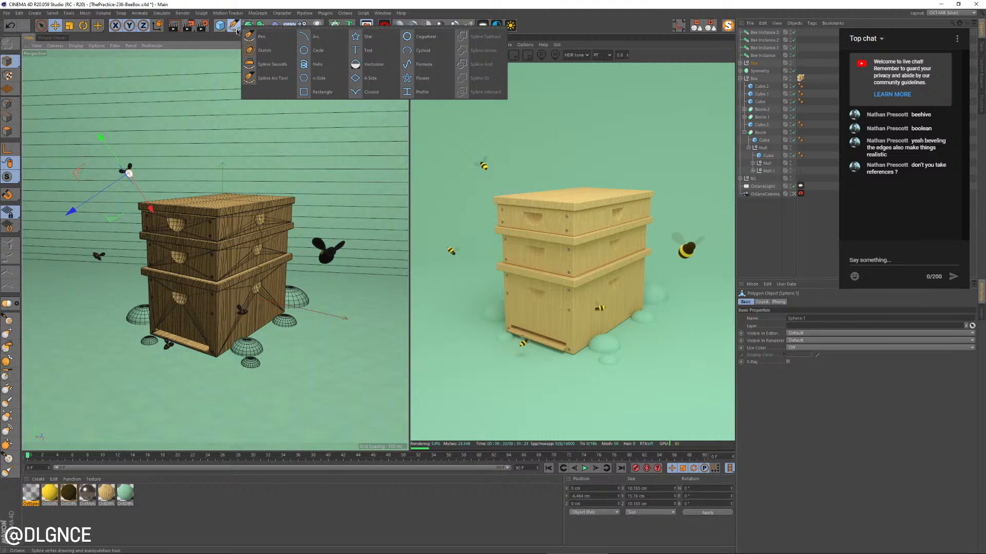
left_click(323, 92)
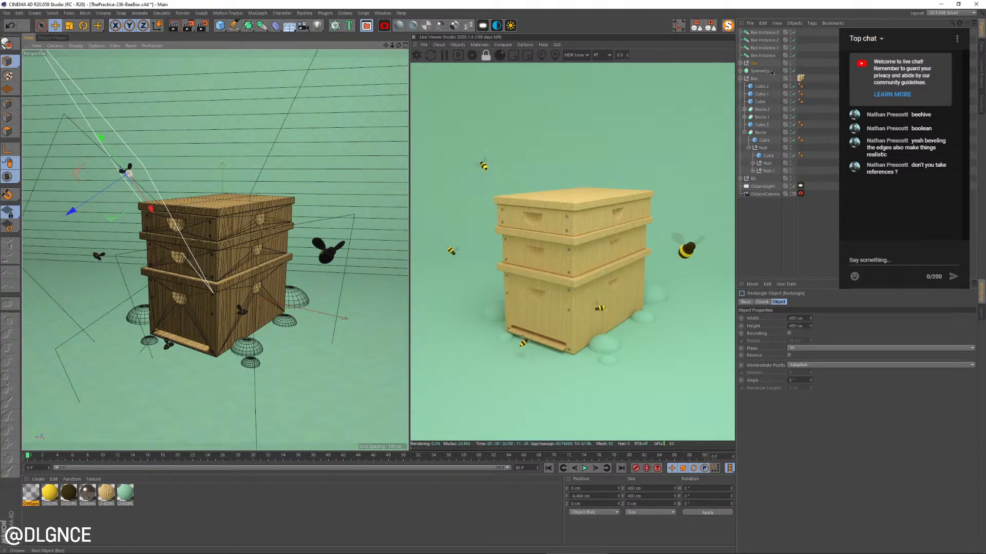
left_click(739, 63)
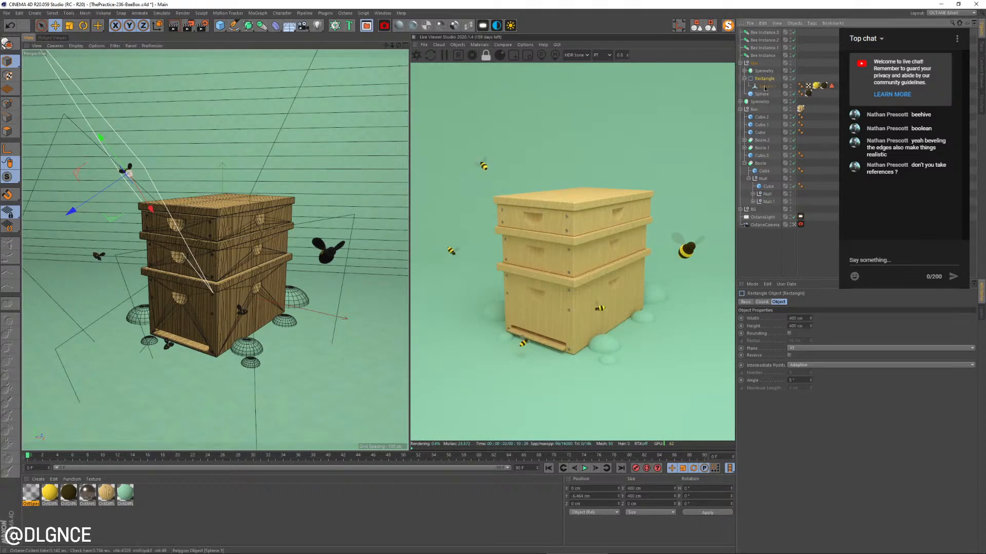
left_click_drag(763, 79, 763, 87)
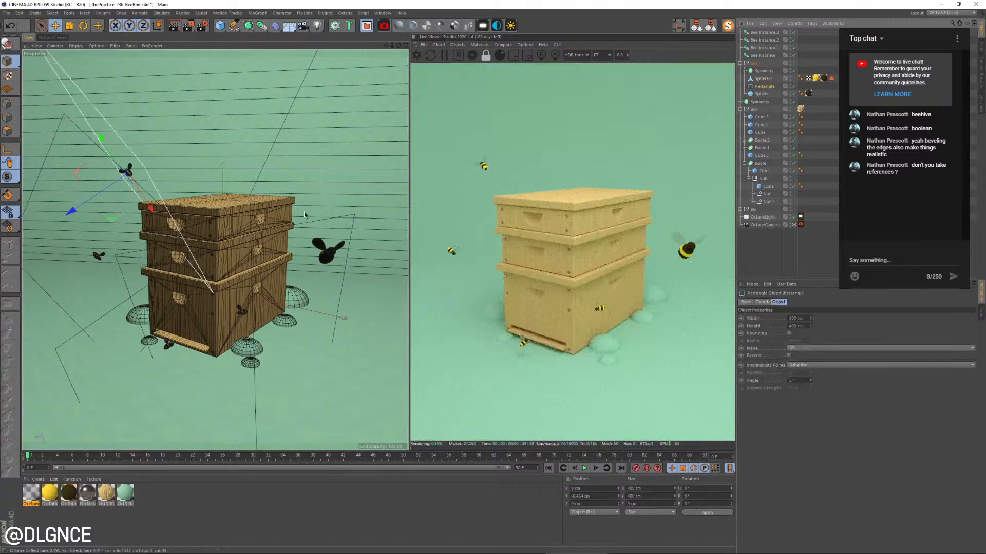
Scale the rectangle spline down to roughly a quarter of its size around the bee and make it editable
key("t")
left_click_drag(256, 160, 167, 123)
key("o")
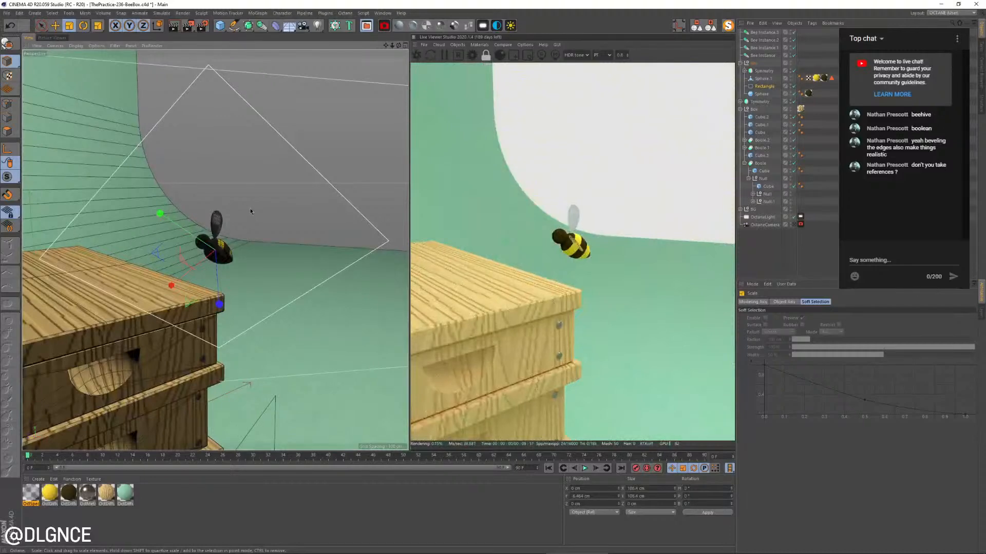
key("c")
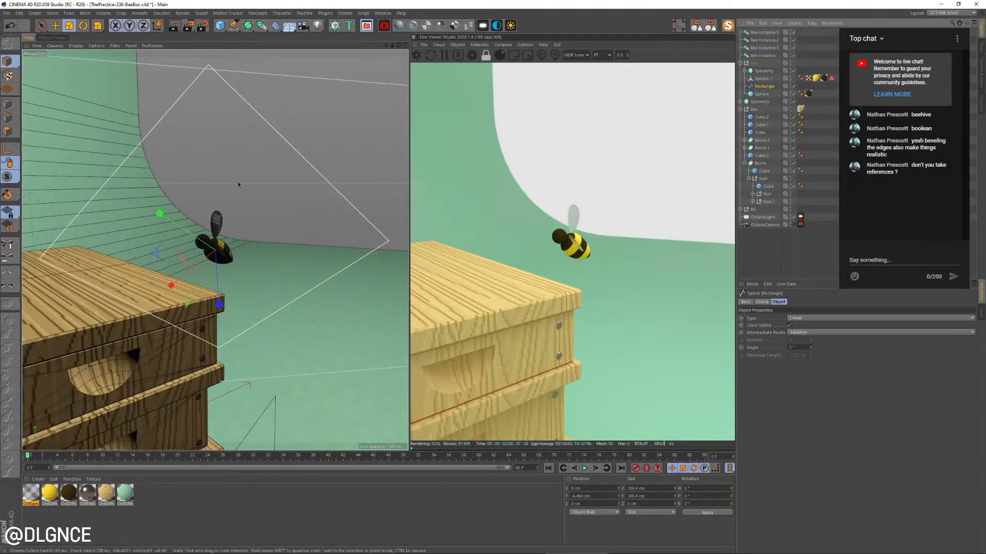
left_click_drag(238, 184, 201, 193, "alt")
Turn off Close Spline on the rectangle and delete its lower corner points to leave a single straight segment
left_click(12, 101)
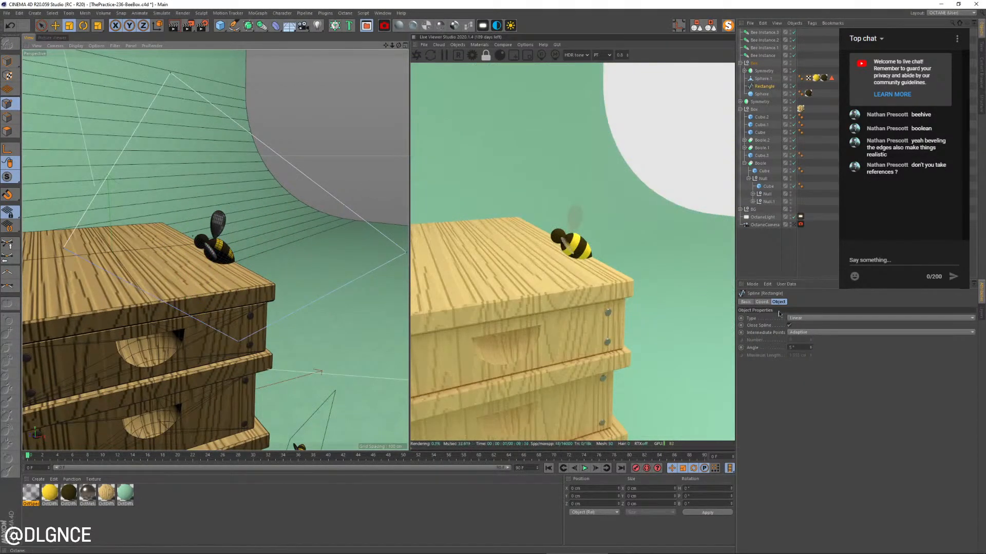
left_click(789, 325)
right_click_drag(44, 216, 286, 416)
key("Delete")
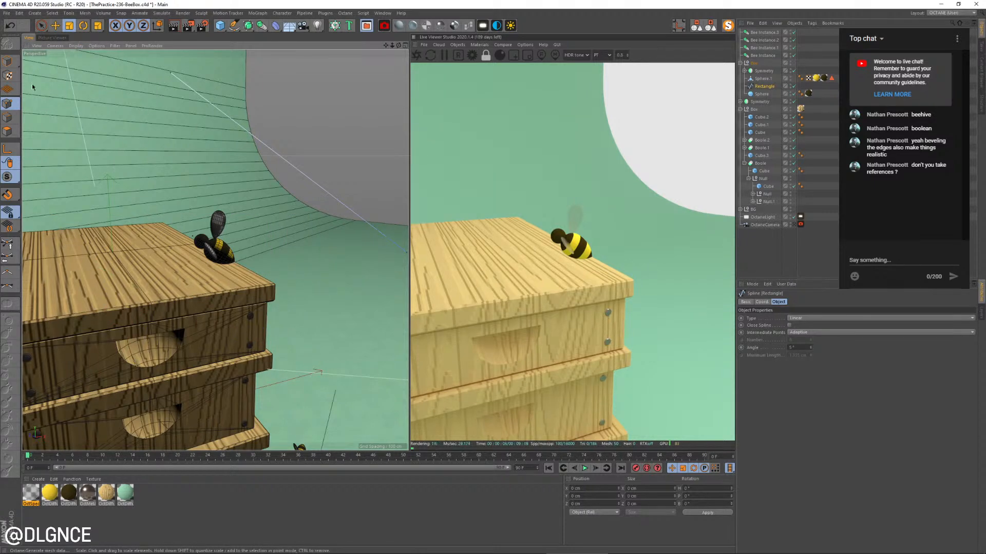
Center the axis on the remaining line and set its position to 0 cm so it runs through the bee's body
left_click(8, 62)
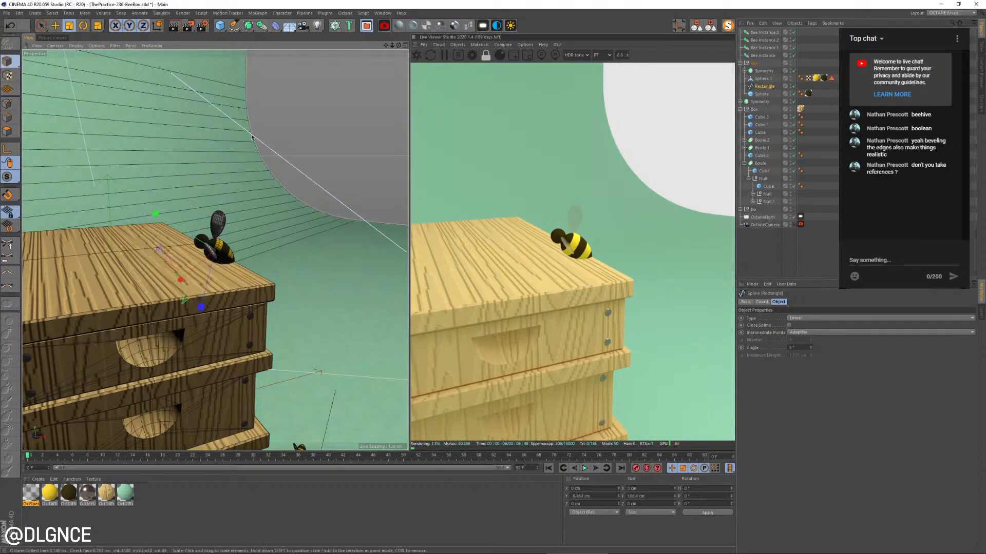
left_click_drag(237, 131, 322, 165, "alt")
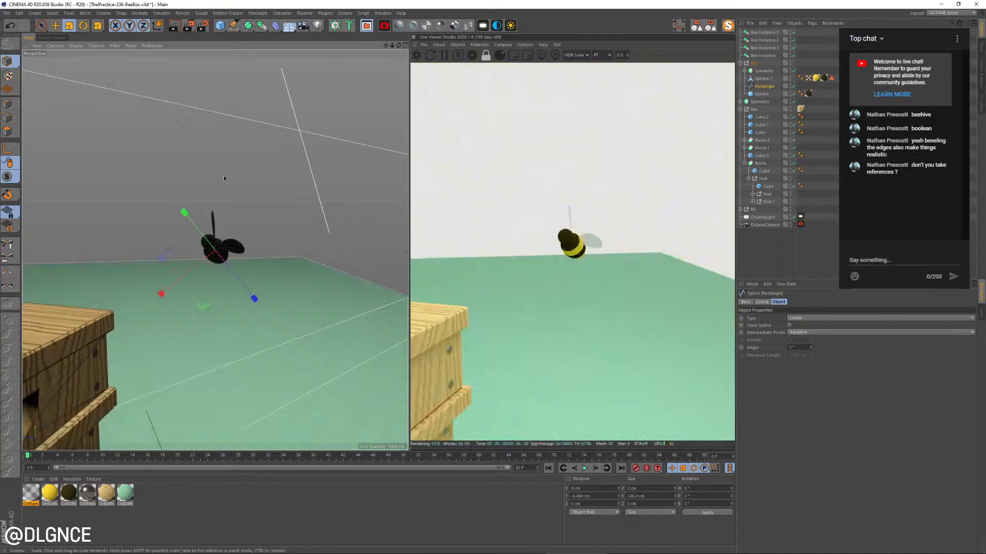
left_click(678, 26)
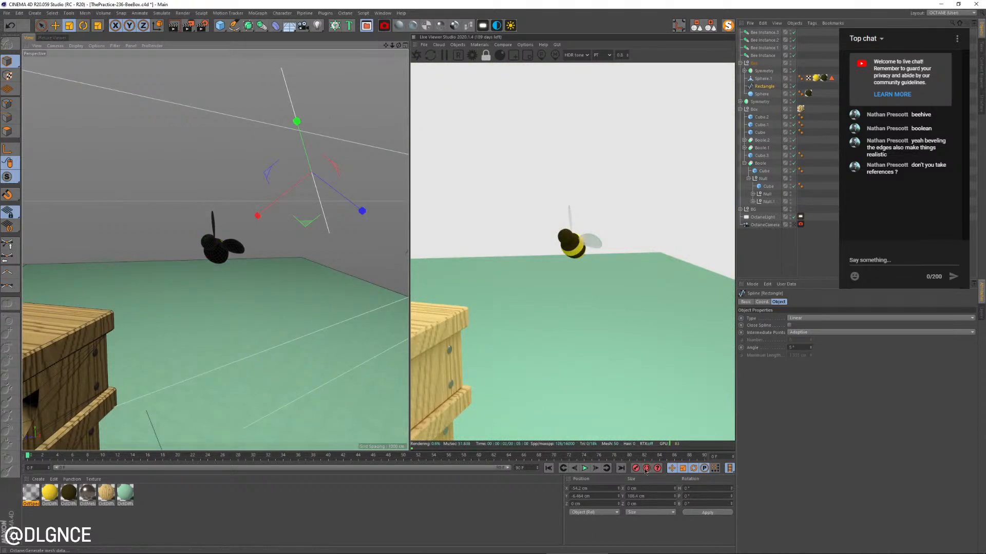
left_click(597, 485)
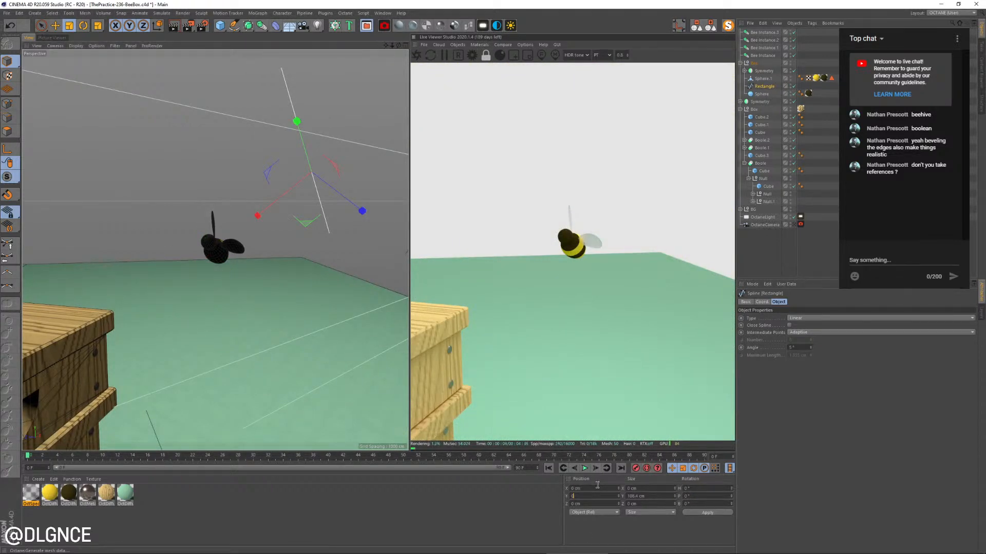
key("Return")
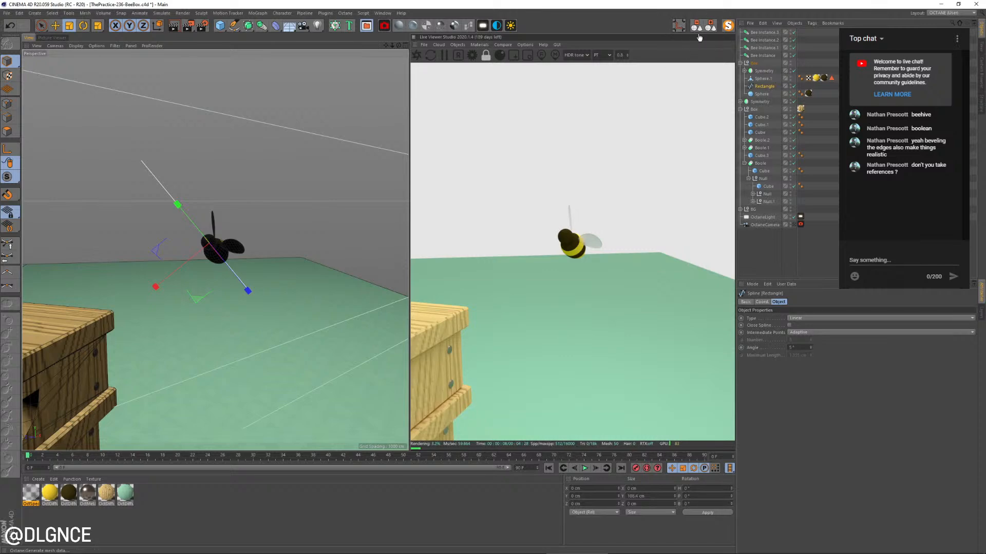
Move the straight spline along the bee's length to about Y -70 cm so it trails behind the bee's tail
left_click_drag(299, 205, 312, 262, "alt")
key("e")
scroll(251, 294, "up", 5)
middle_click_drag(311, 262, 130, 206, "alt")
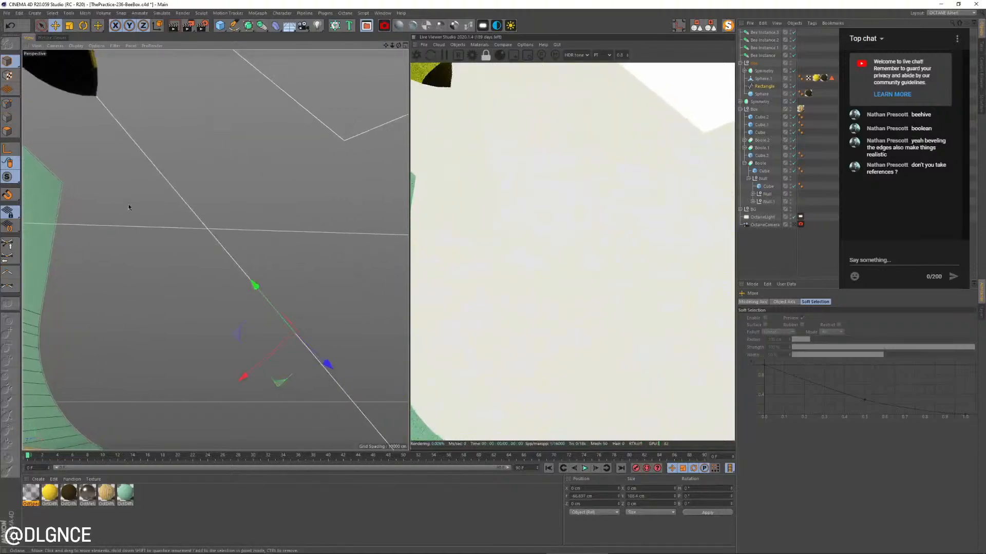
scroll(153, 225, "down", 3)
scroll(152, 224, "down", 1)
left_click_drag(209, 257, 175, 248, "alt")
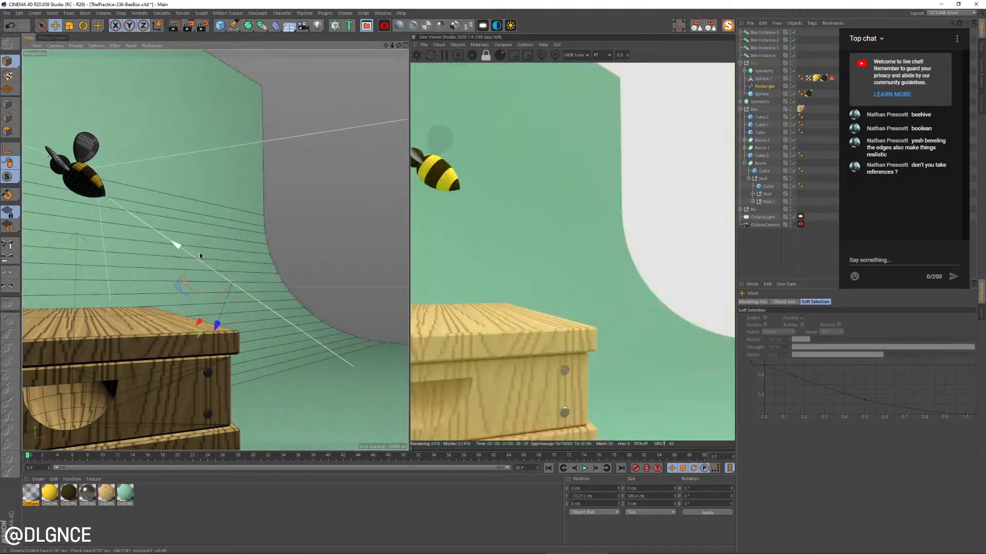
Look through the Octane camera again and take the Rectangle spline out of the Bee group to the top level
left_click(794, 225)
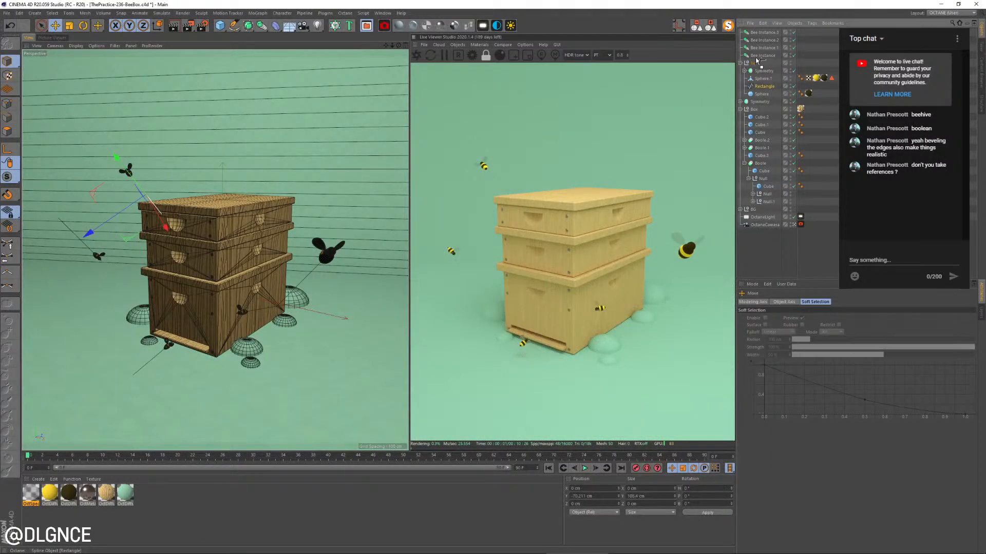
left_click_drag(756, 60, 757, 60)
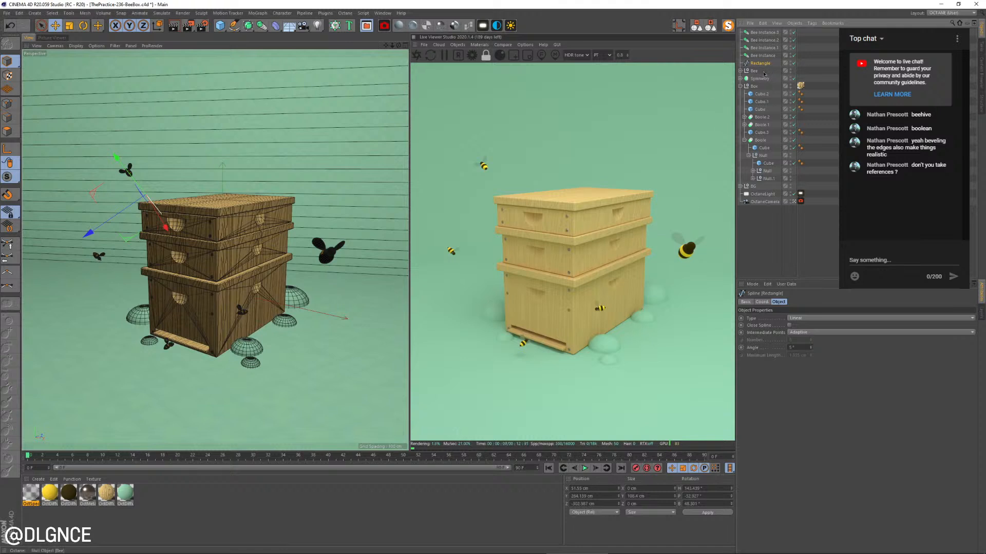
Cut an extra point into the middle of the spline with Line Cut and pull its free end down the box's front
left_click(7, 103)
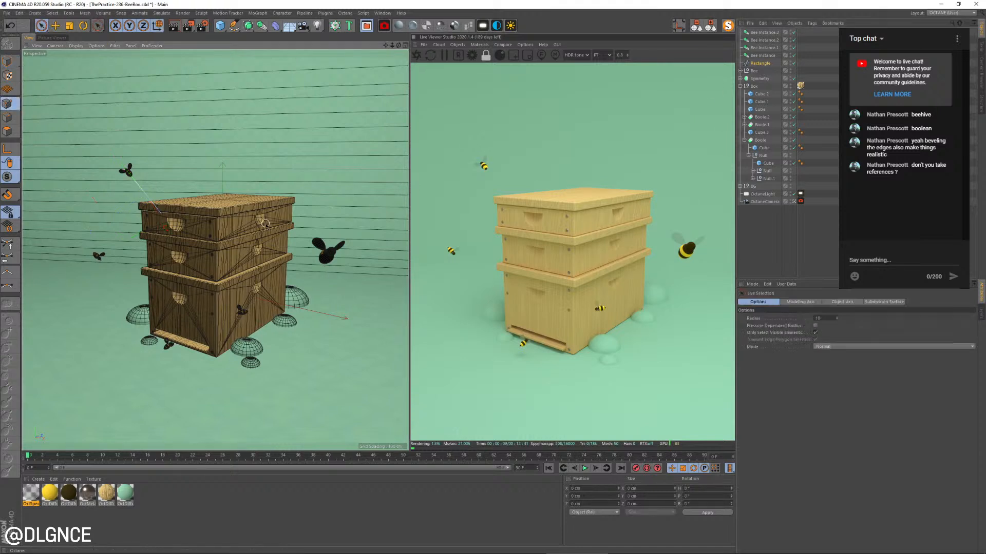
key("9")
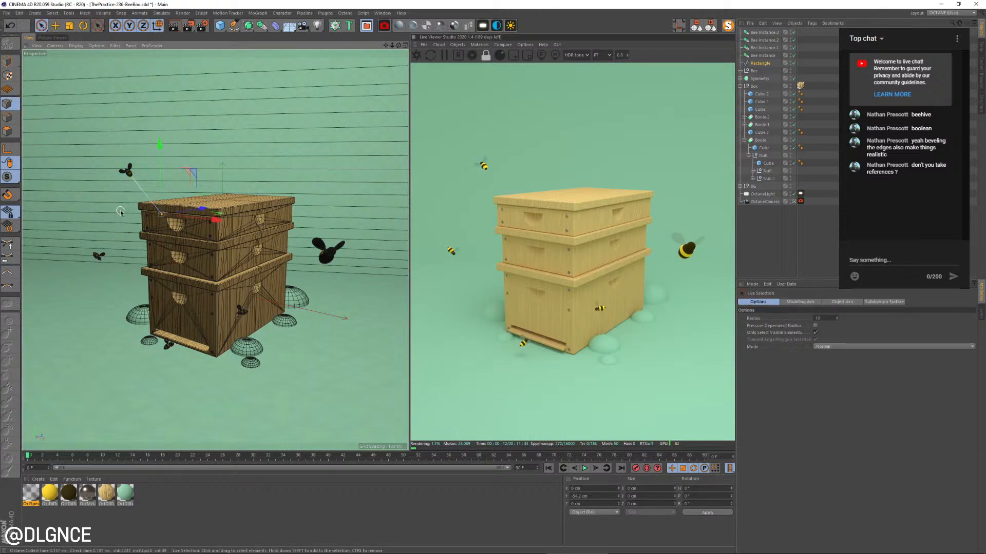
key("k")
key("k")
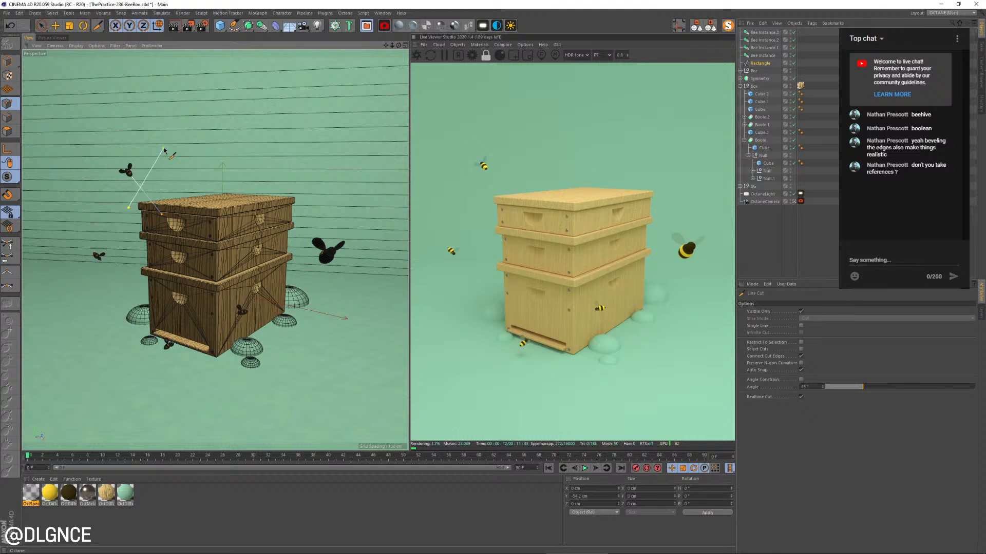
key("9")
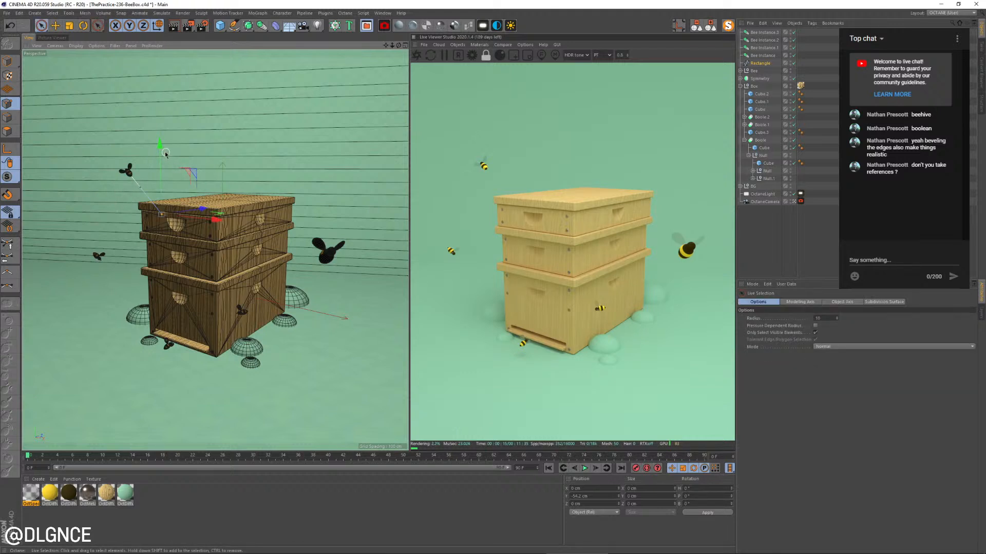
left_click_drag(166, 153, 148, 293)
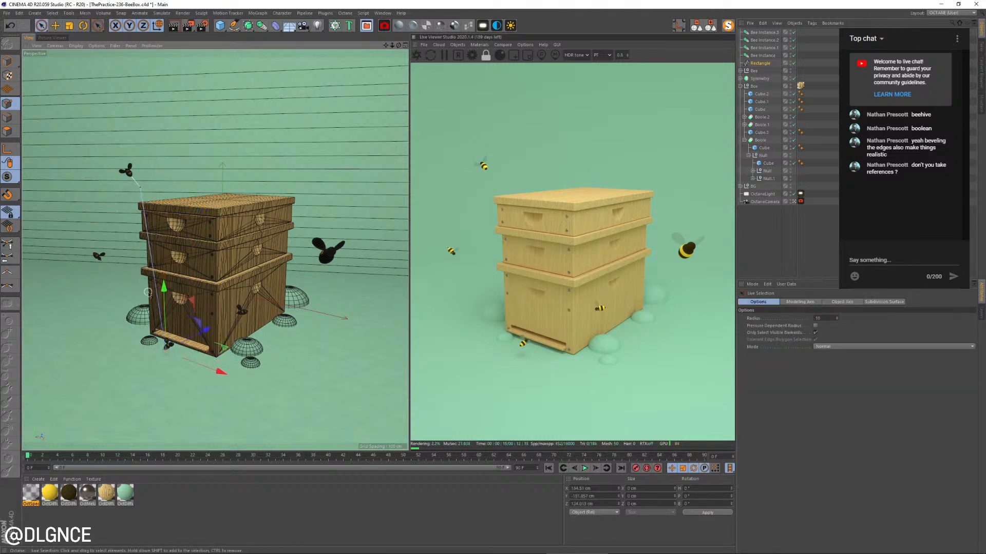
Cut another point near the spline's lower end and pull the end point across toward the box's lower front corner
key("k")
key("k")
key("space")
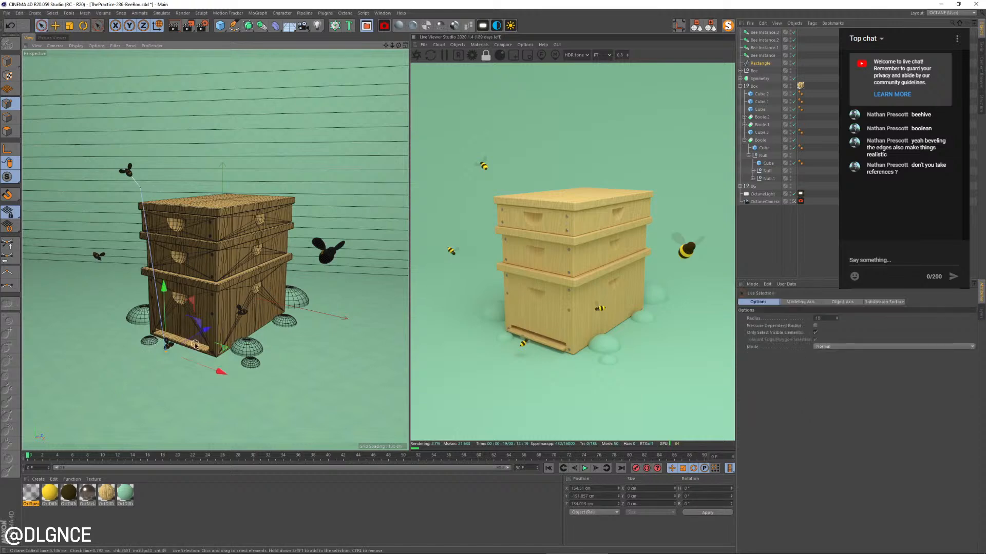
left_click_drag(193, 341, 237, 315)
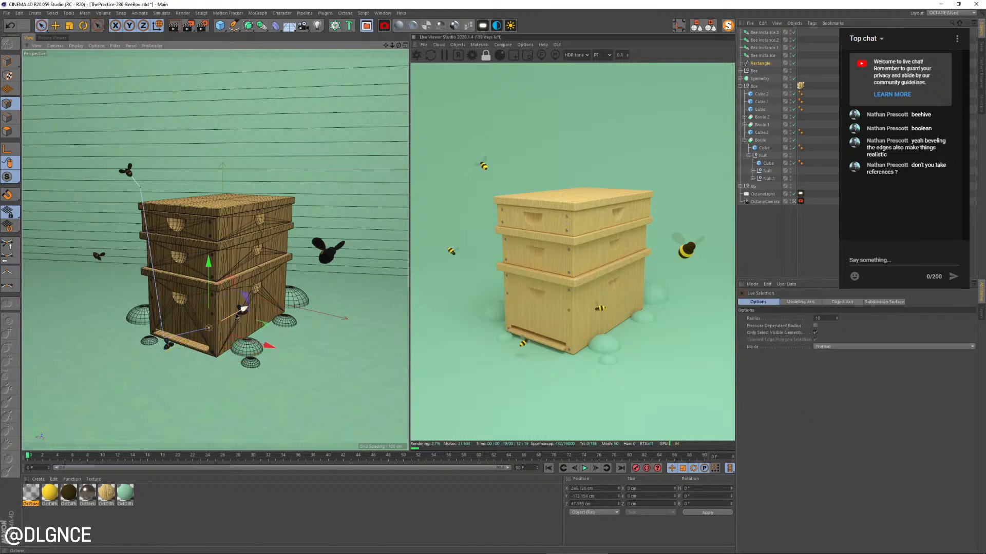
From a free view, move the spline's two lower points away from the box, then place the end point at the hive's bottom entrance
left_click(793, 202)
left_click_drag(218, 294, 339, 285, "alt")
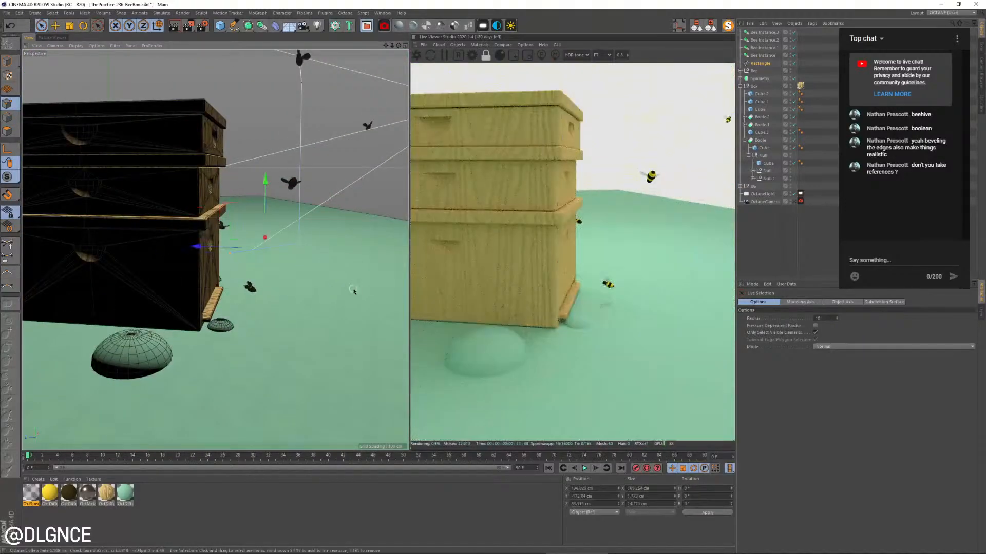
key("e")
left_click_drag(267, 205, 190, 293)
scroll(282, 246, "up", 3)
left_click_drag(284, 244, 319, 164)
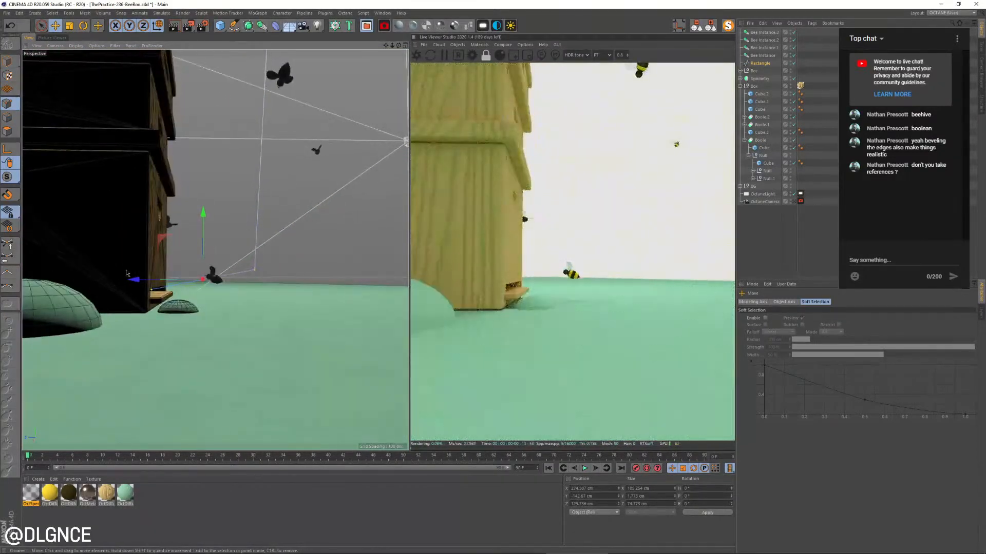
left_click(153, 291)
left_click_drag(84, 291, 74, 292)
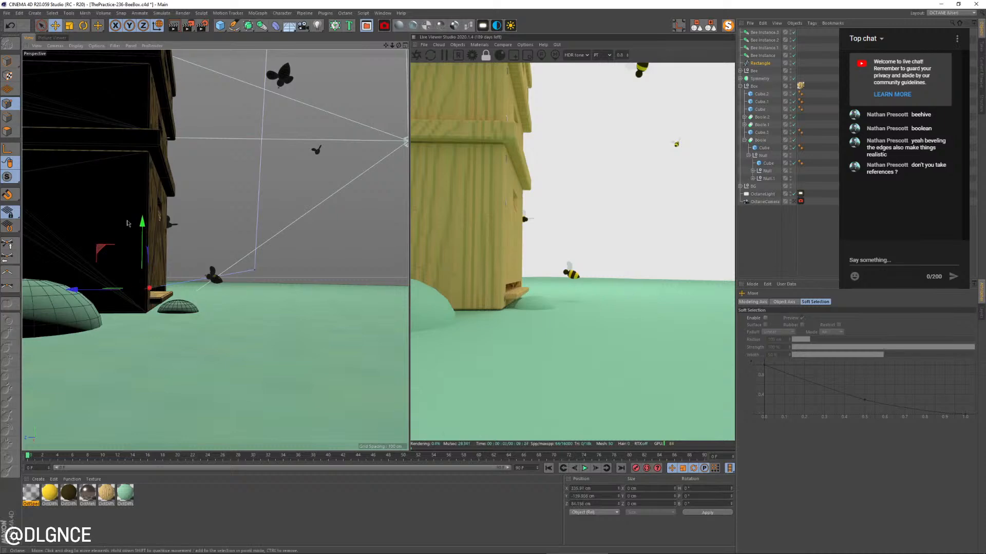
left_click_drag(144, 224, 145, 227)
left_click(794, 202)
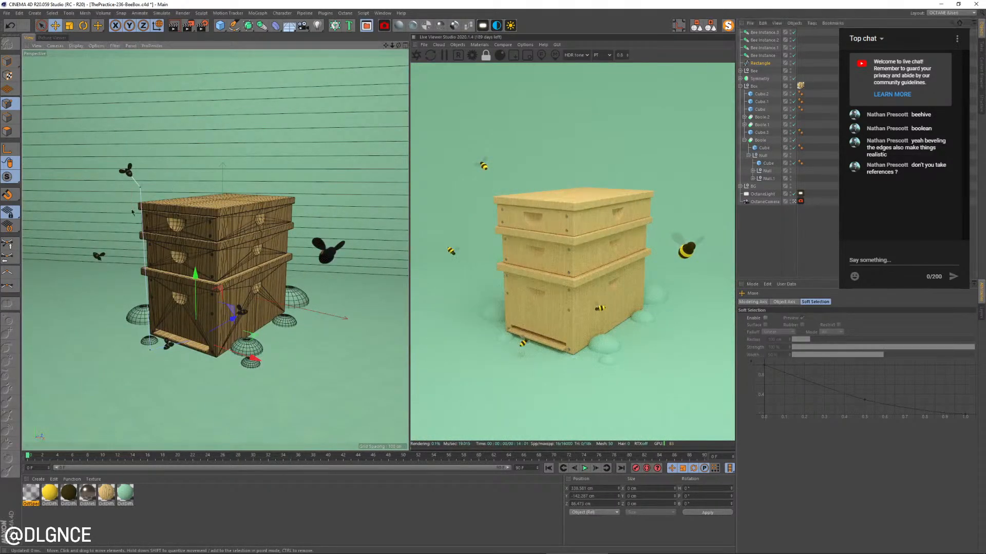
Cut a point into the spline's long vertical segment and move it outward beside the box's upper tiers
left_click(139, 187)
key("9")
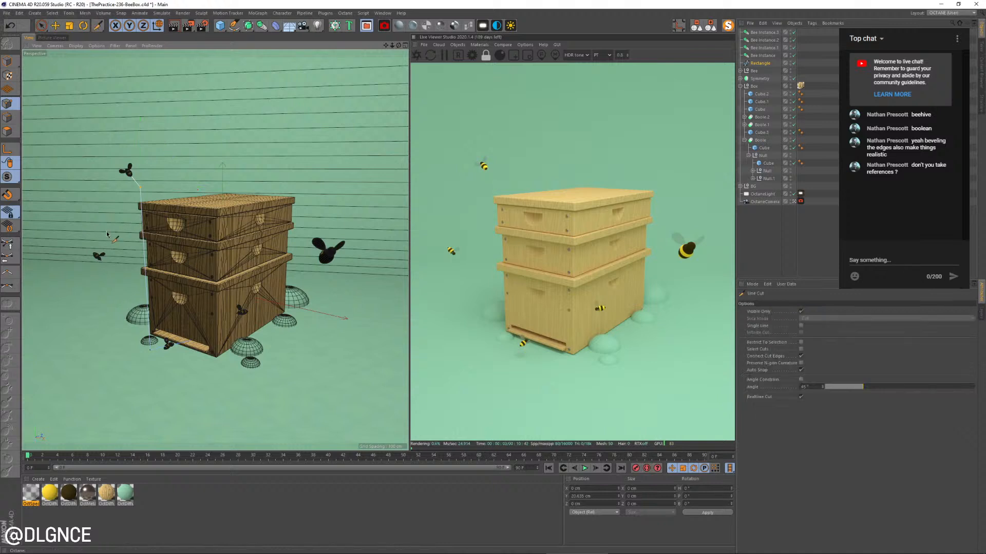
left_click(158, 234)
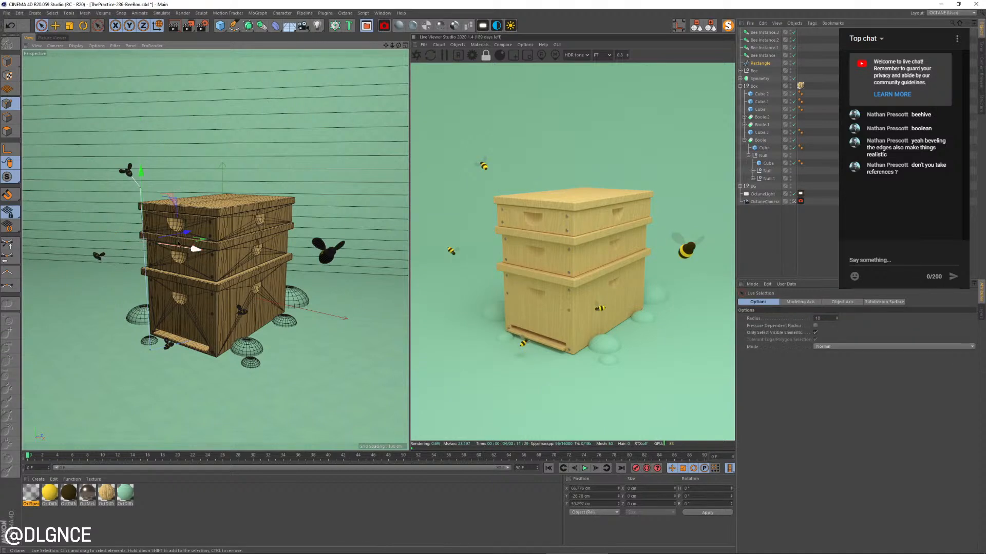
left_click_drag(185, 233, 153, 239)
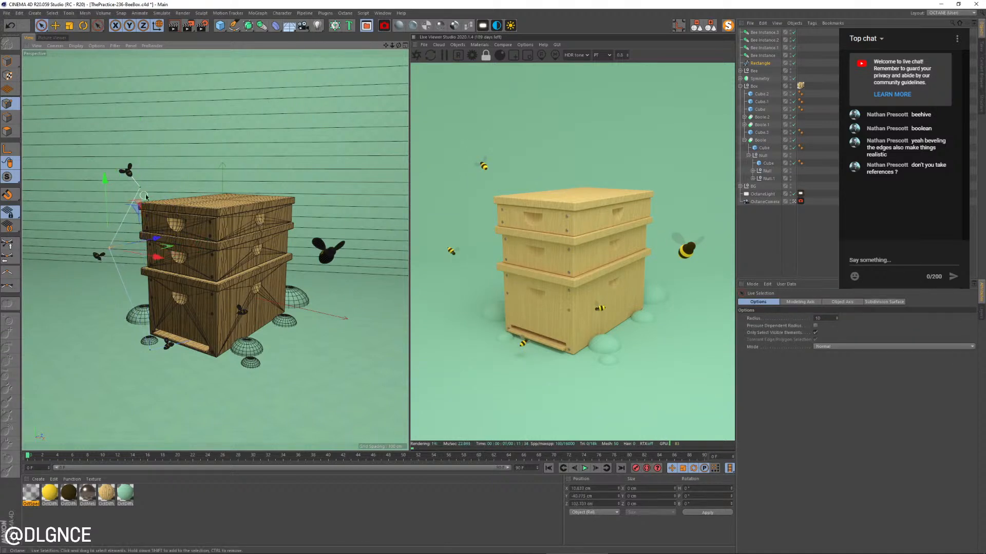
Reposition the spline's upper, lower and middle points so the trail zigzags down beside the box
left_click(162, 202)
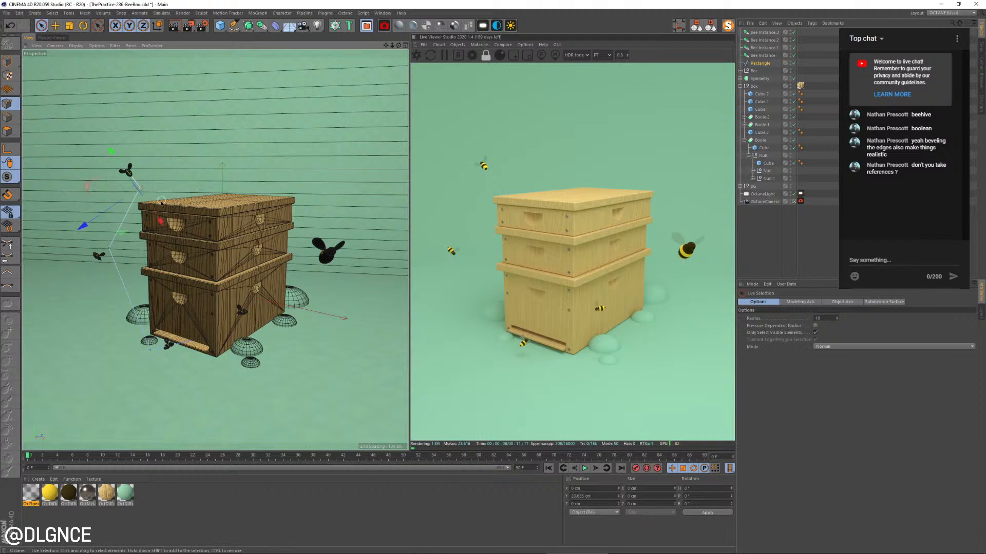
left_click_drag(162, 225, 178, 235)
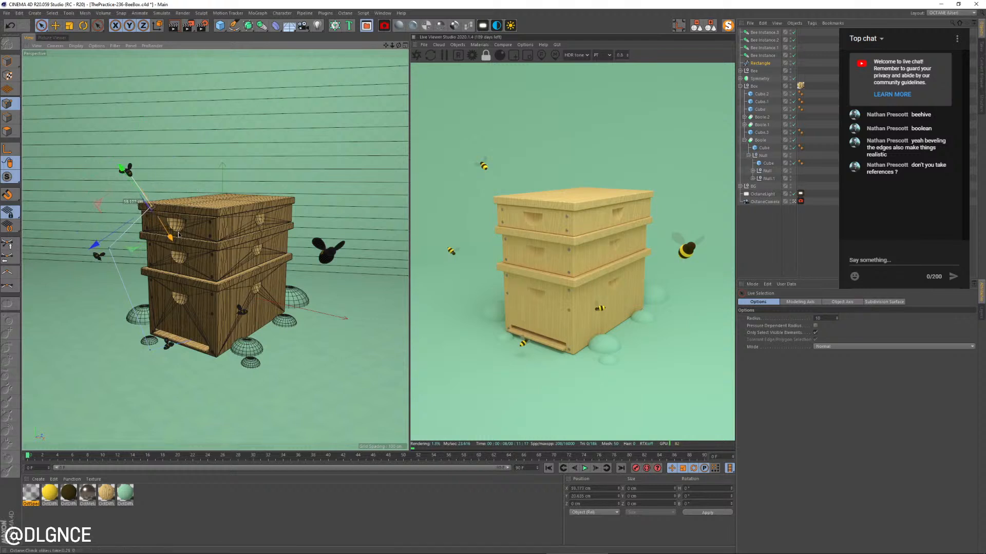
left_click(149, 350)
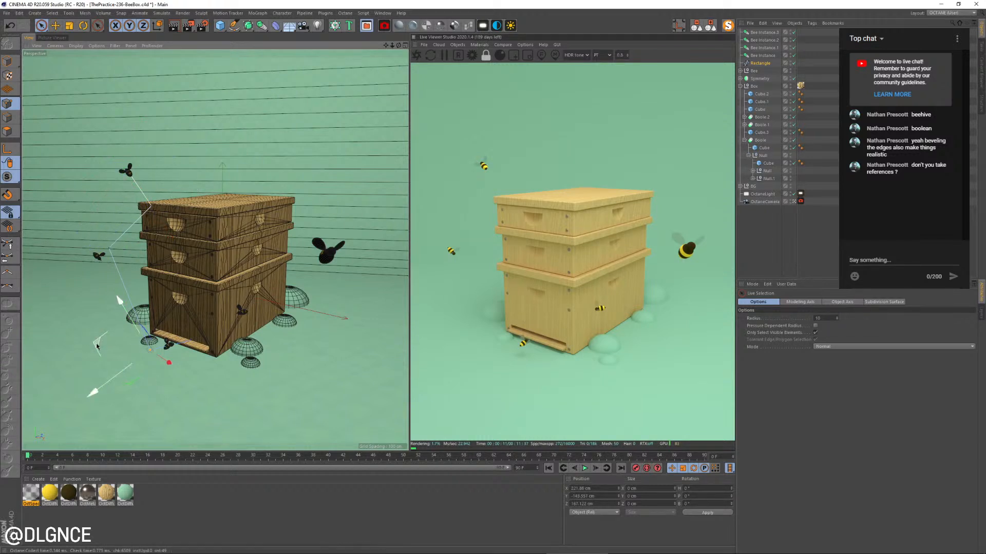
left_click_drag(97, 346, 65, 314)
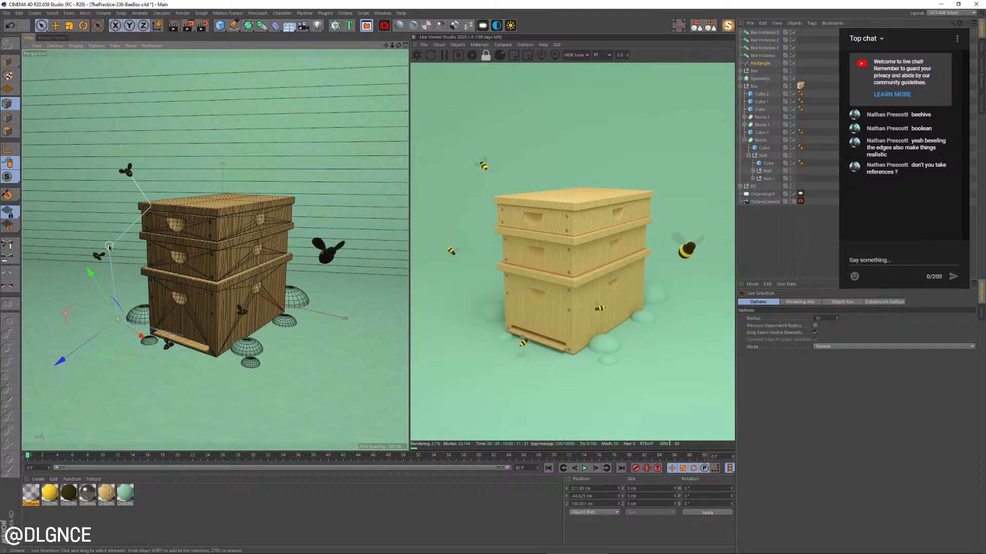
left_click(108, 247)
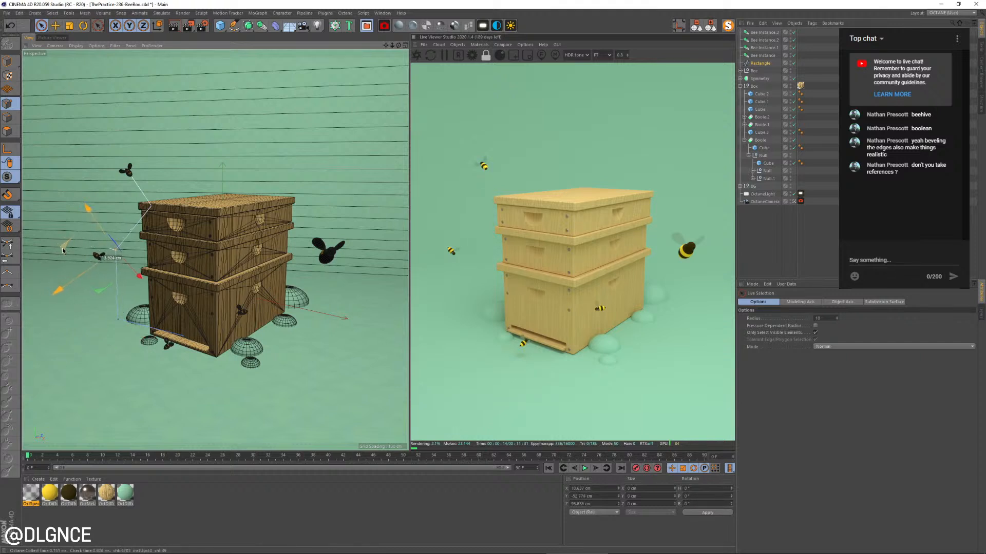
left_click_drag(62, 251, 64, 253)
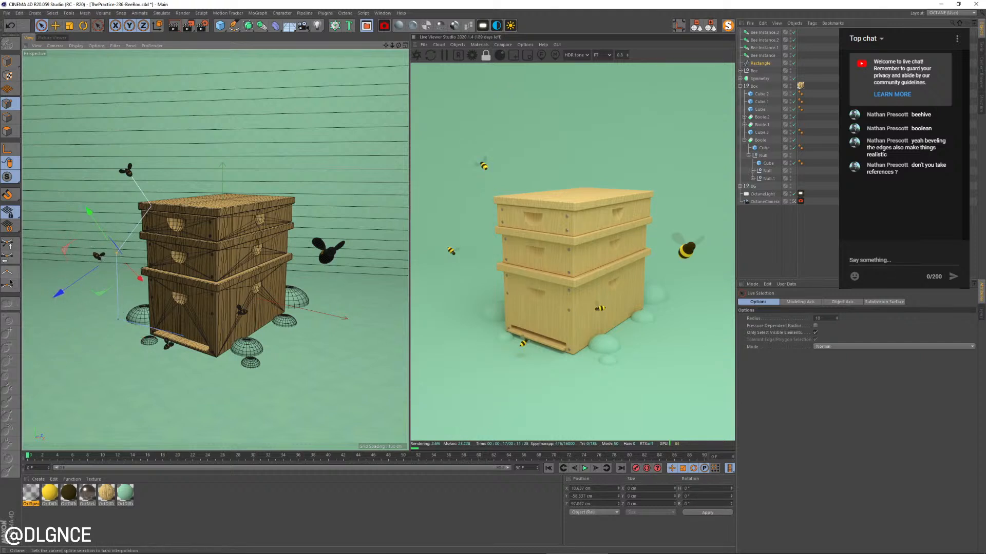
Select the spline's points and set them to soft interpolation so the trail becomes a smooth curve
left_click_drag(98, 293, 74, 430)
left_click_drag(129, 402, 300, 307)
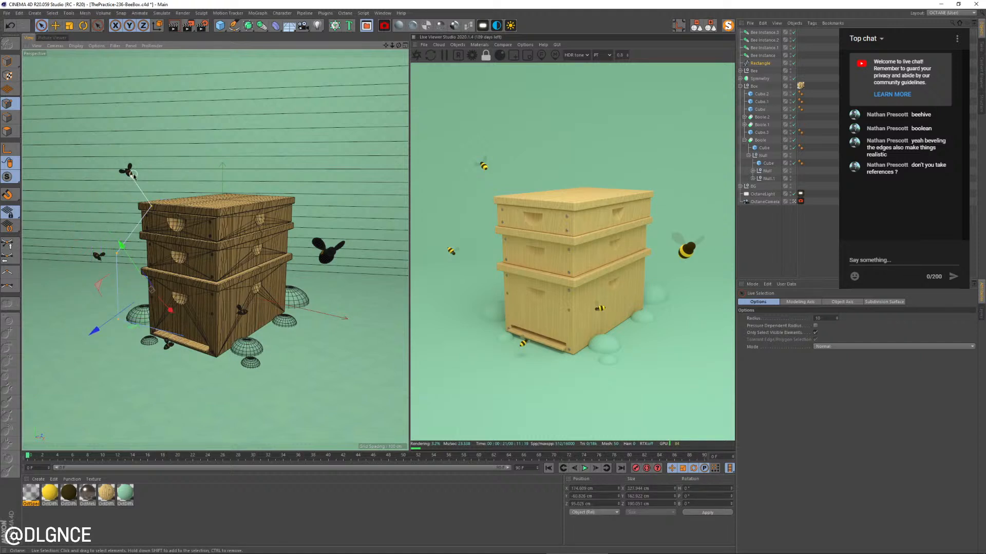
left_click(12, 288)
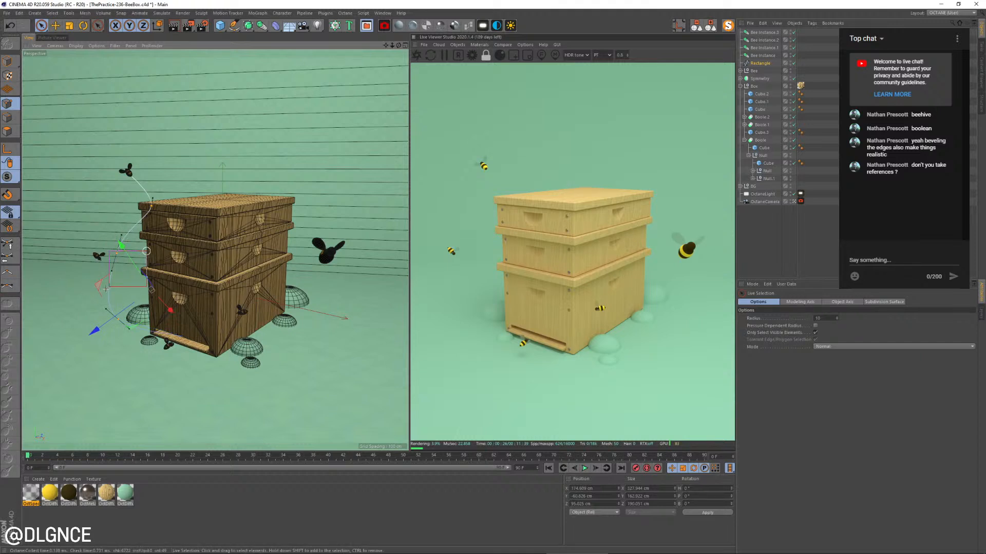
Move the curve's lower point slightly down beside the rock near the hive entrance and prepare its tangent for rotation
left_click(87, 282)
left_click_drag(124, 348, 124, 347)
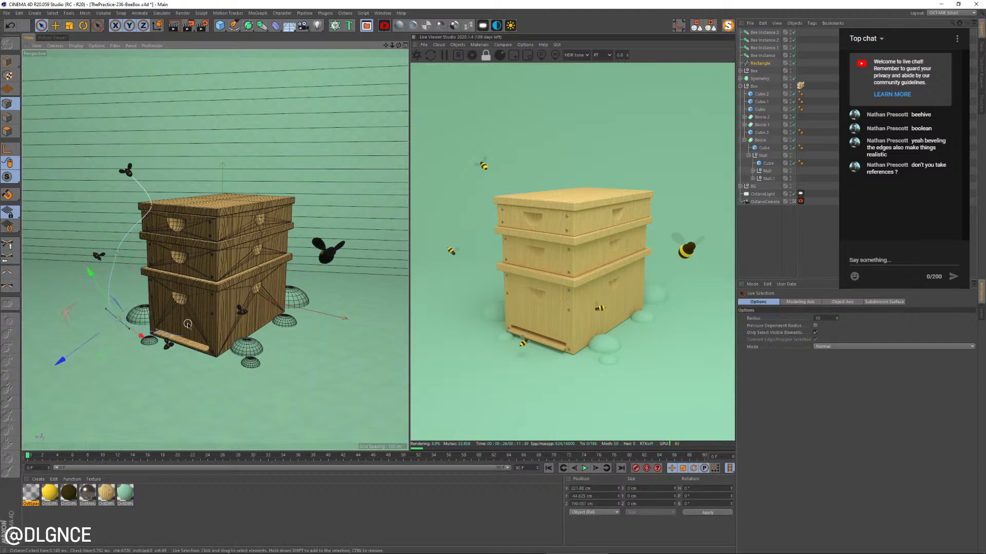
key("e")
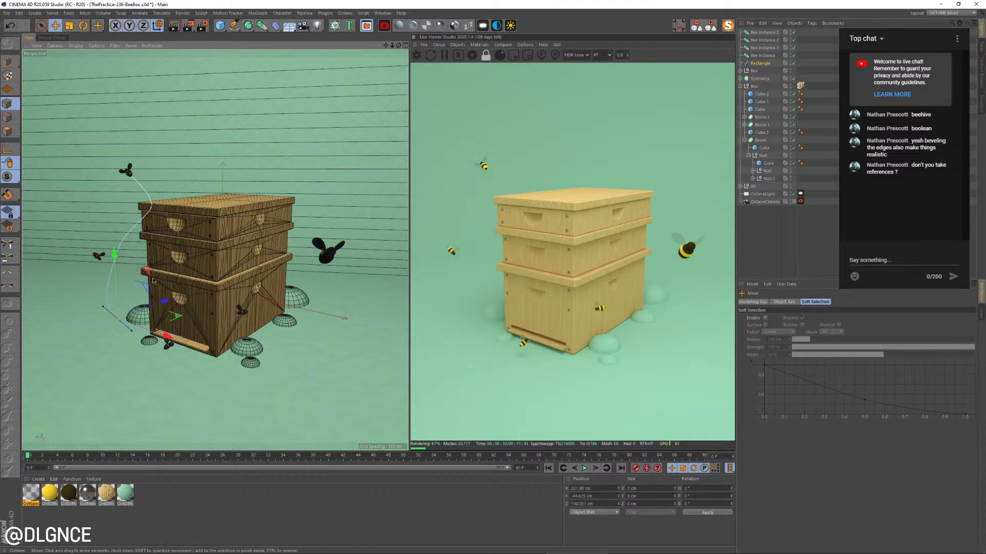
left_click_drag(152, 280, 113, 285)
key("r")
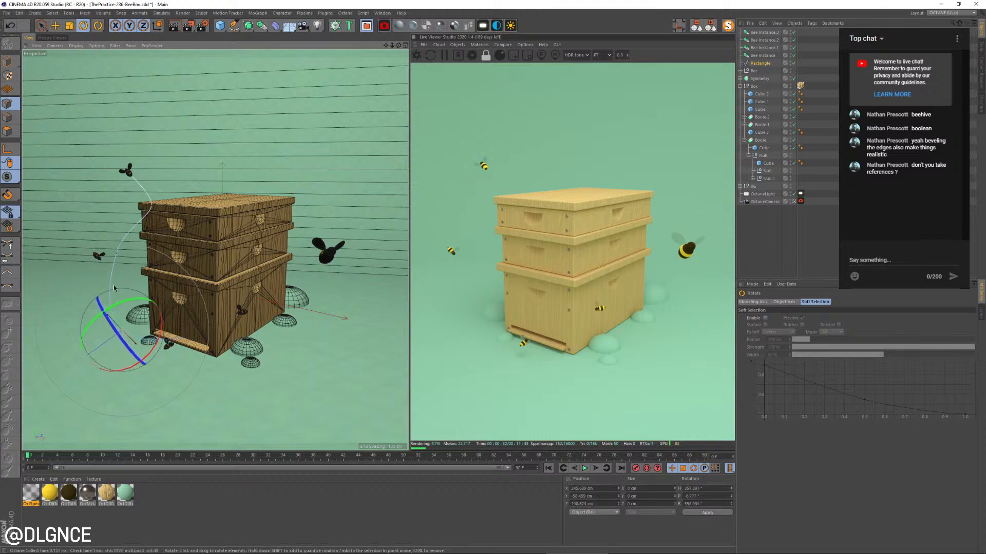
Move the curve's middle point farther out from the box to widen the bend
left_click(116, 252)
key("e")
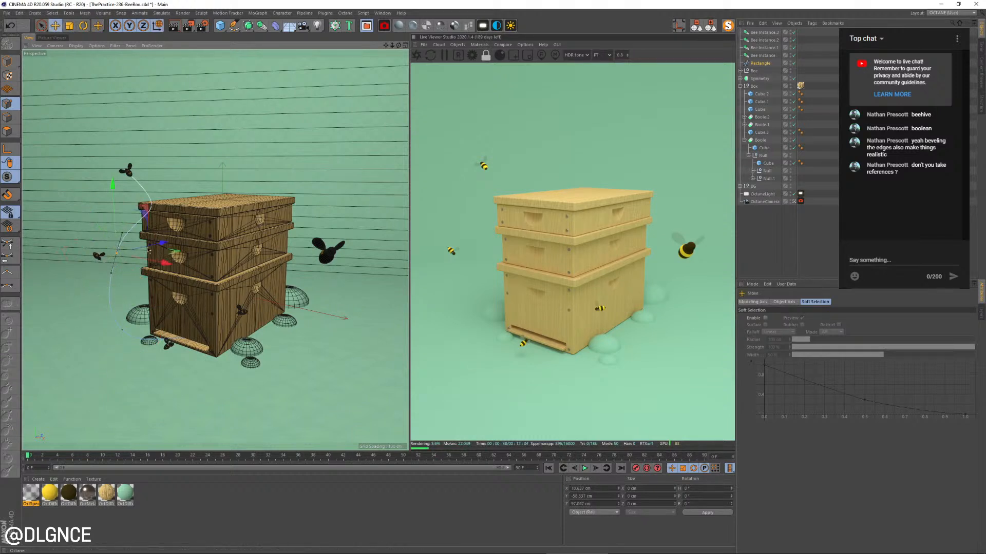
left_click(163, 245)
left_click_drag(165, 247, 153, 250)
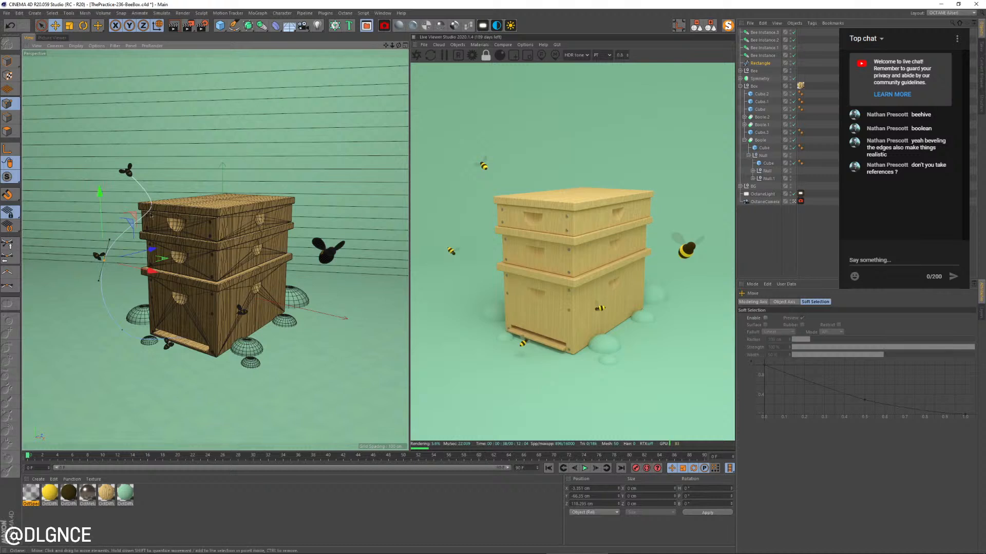
Scale and rotate the tangent handles of the curve's upper point beside the box's top tier
left_click(150, 209)
key("t")
left_click_drag(151, 258, 167, 269)
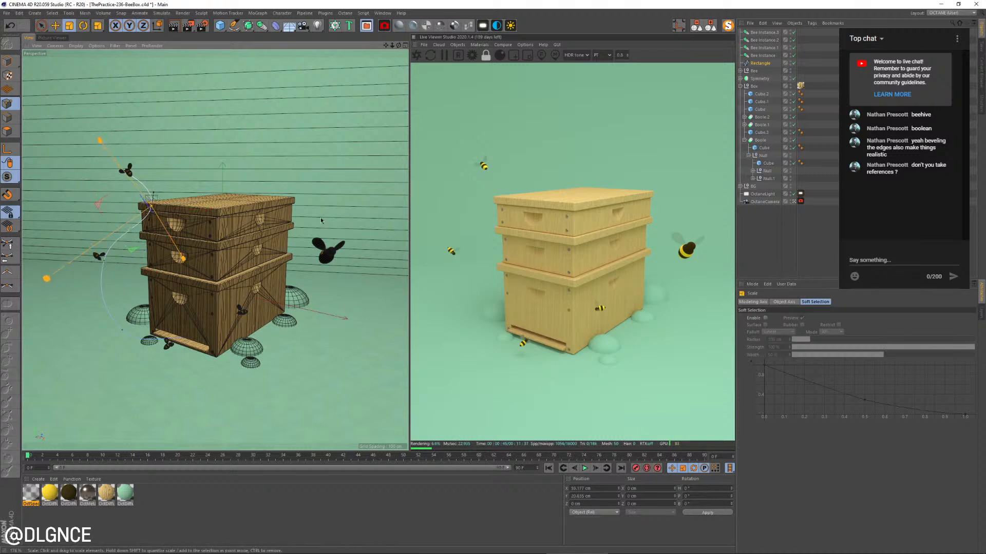
left_click_drag(321, 220, 225, 253)
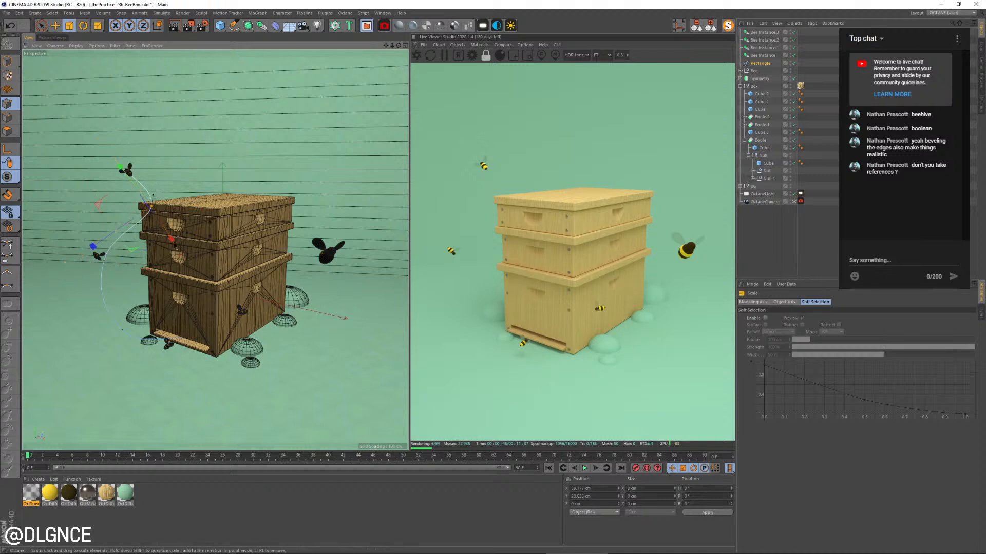
key("r")
left_click_drag(132, 204, 165, 273)
key("t")
left_click(101, 255)
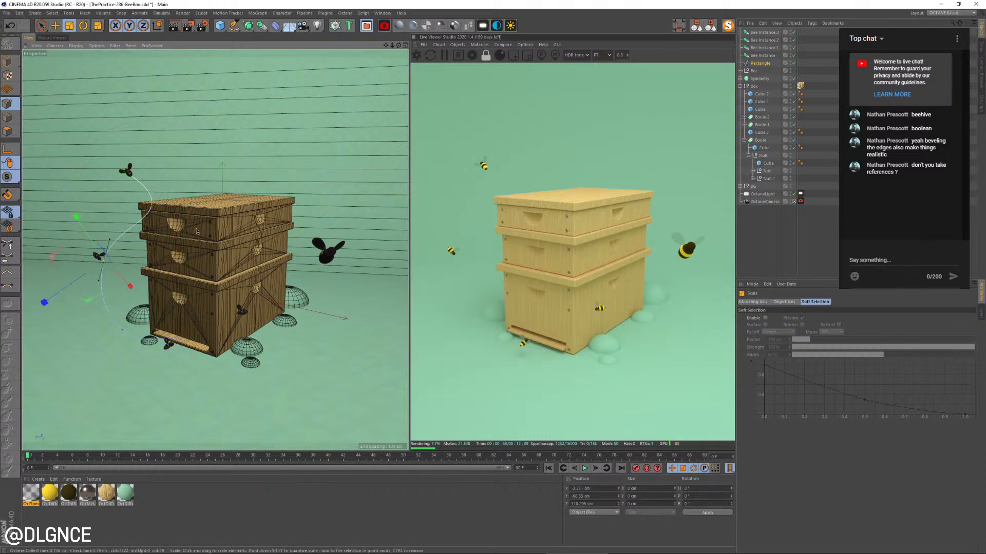
Adjust the rotation of the tangent at the curve's lower point and deselect the spline's points
key("9")
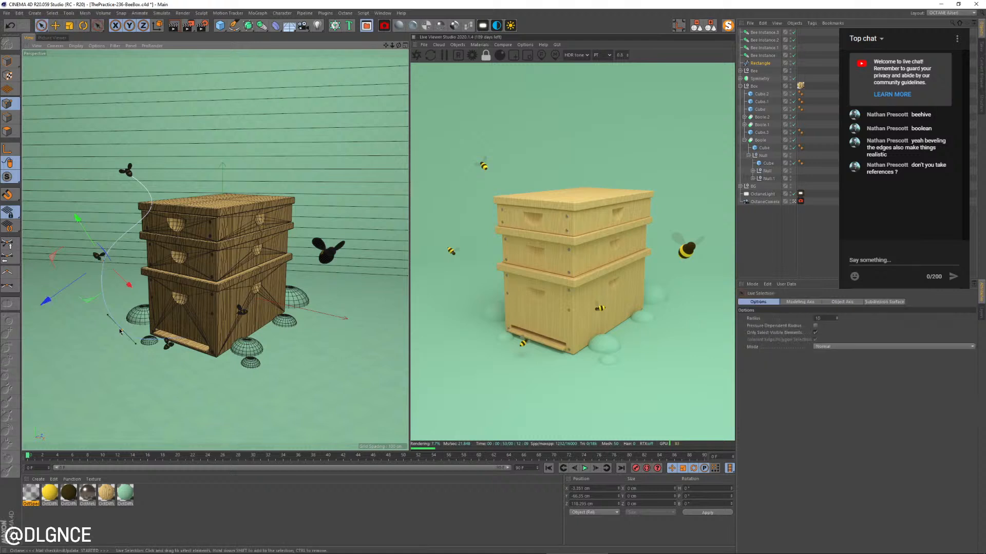
left_click(106, 341)
key("r")
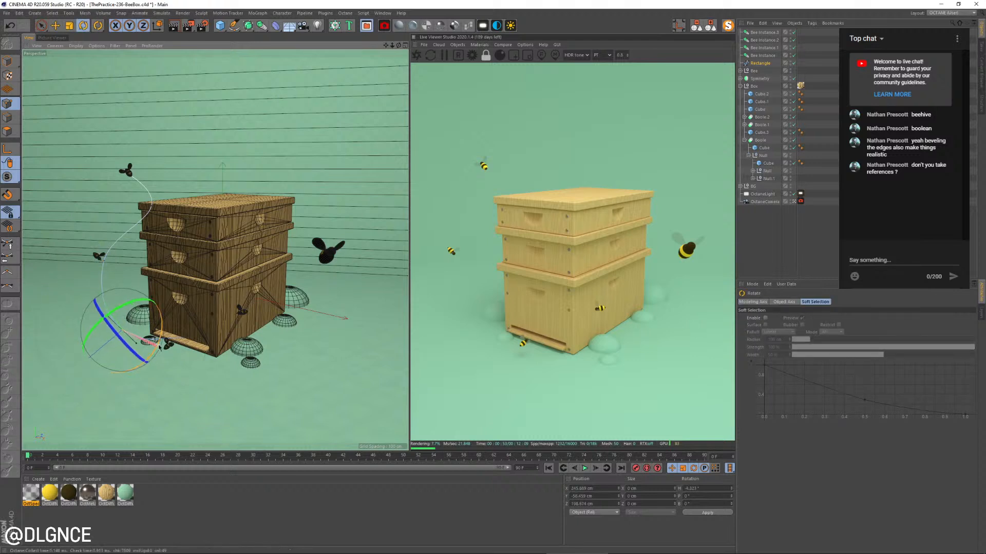
left_click(302, 331)
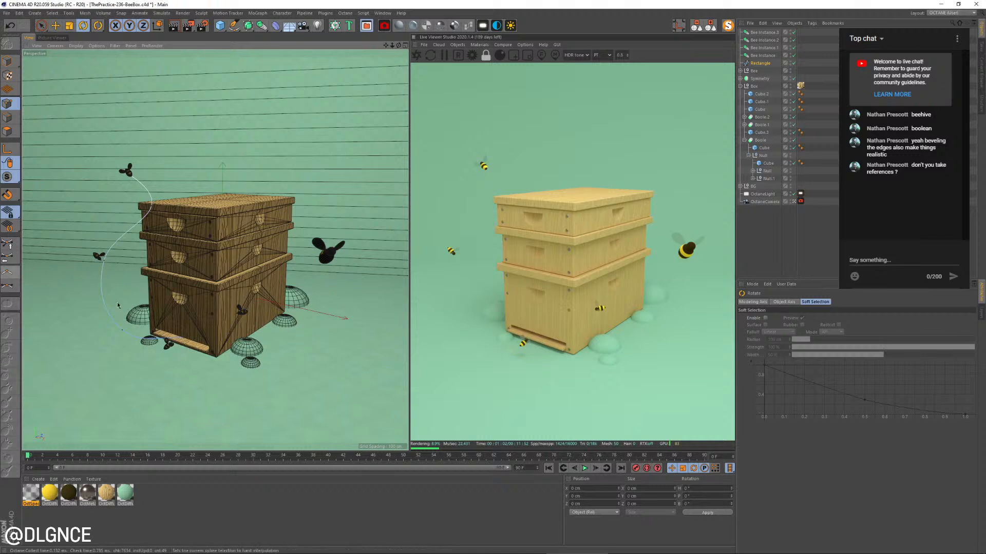
Select the curve's lower point, leave point editing for whole-object editing, and save the scene
left_click(122, 329)
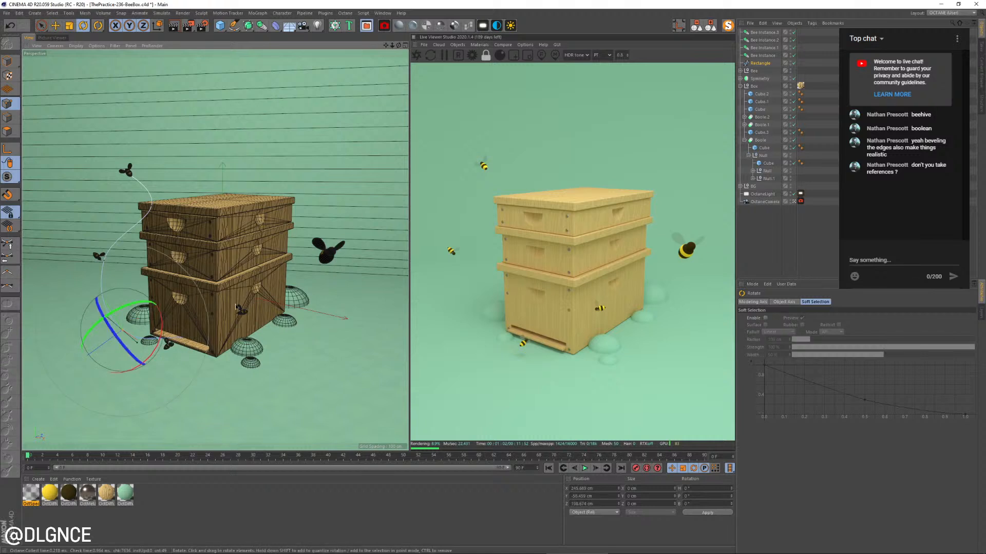
key("t")
left_click(8, 62)
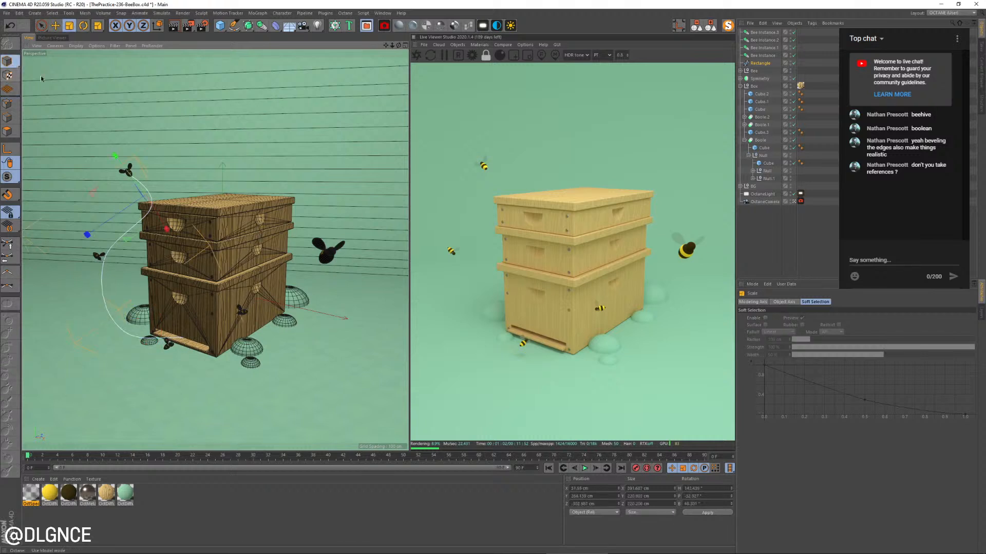
left_click(134, 104)
key("ctrl+s")
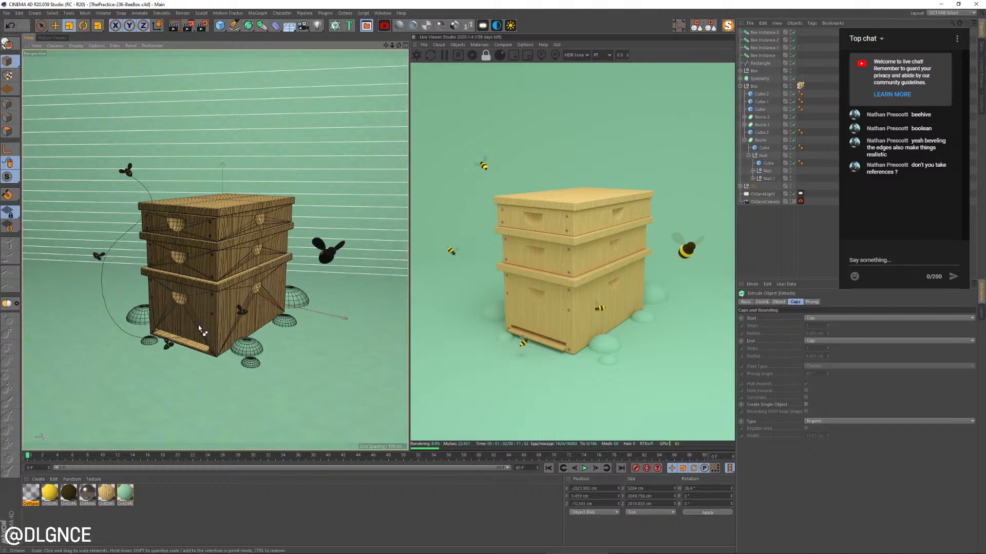
Add a sphere primitive and scale it down to a radius of about 12.7 cm
left_click(220, 26)
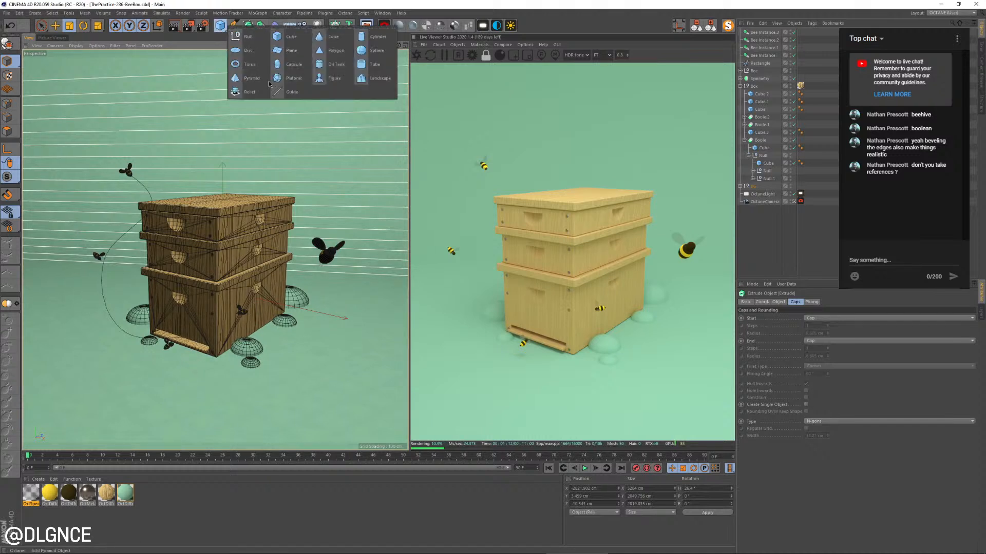
left_click(388, 52)
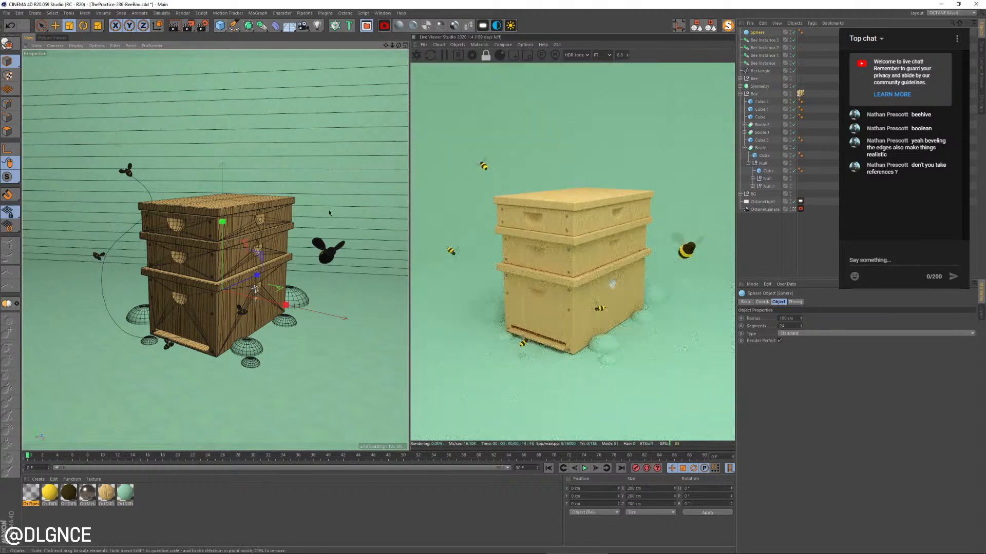
key("t")
left_click_drag(262, 274, 219, 282)
Set the new sphere's segments to 12
left_click(756, 33)
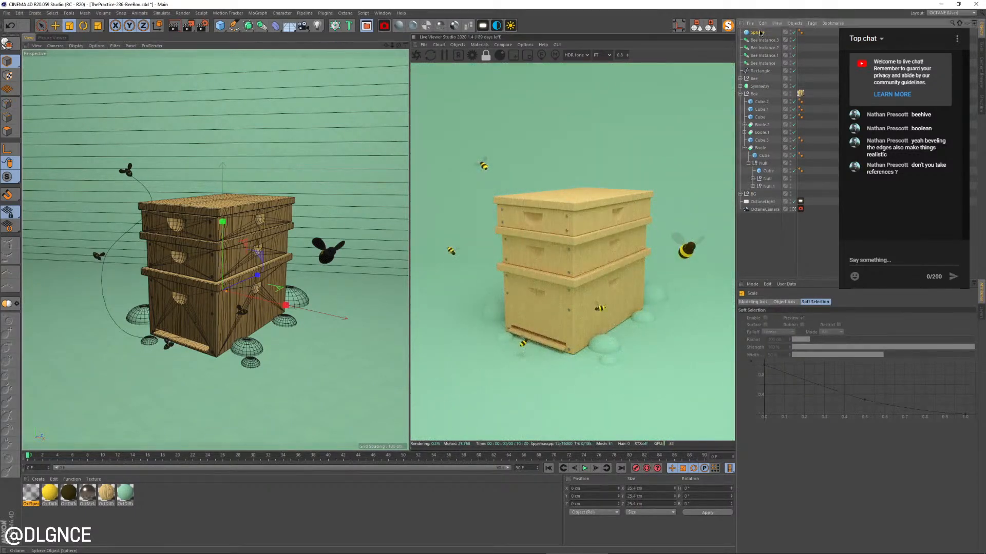
left_click_drag(792, 326, 748, 325)
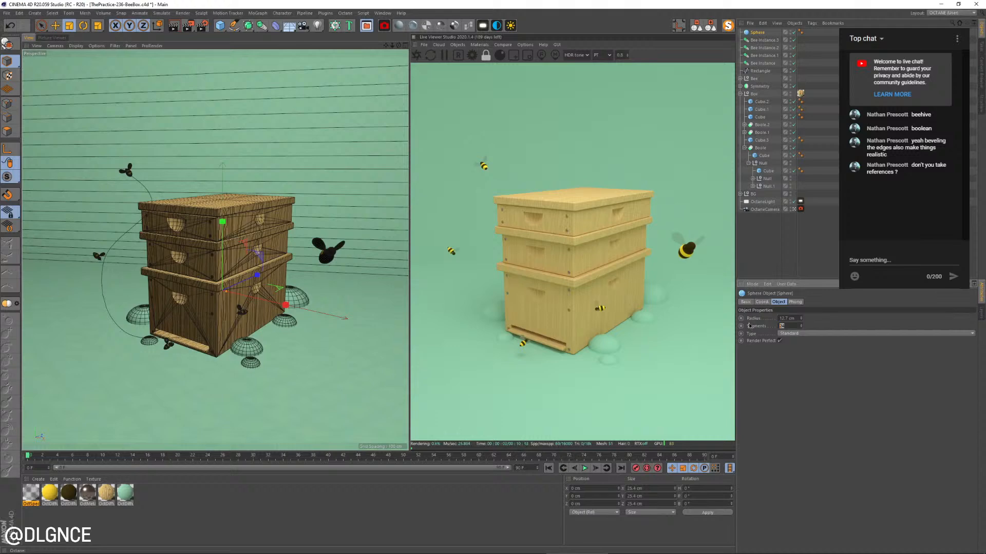
type("12")
key("Return")
Place the sphere inside a new MoGraph Cloner and tidy the expanded object hierarchy
left_click(258, 13)
left_click(276, 72)
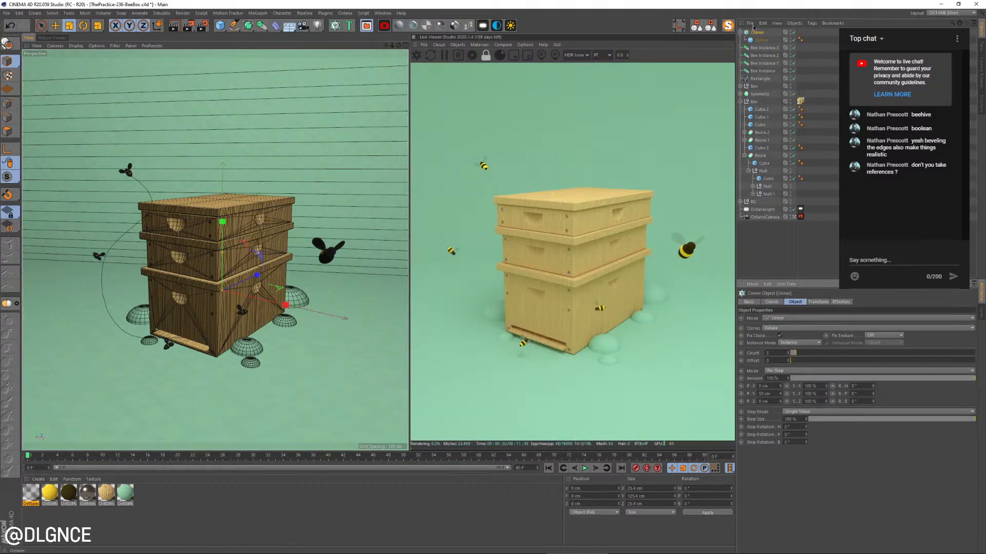
left_click(710, 27)
left_click(760, 34)
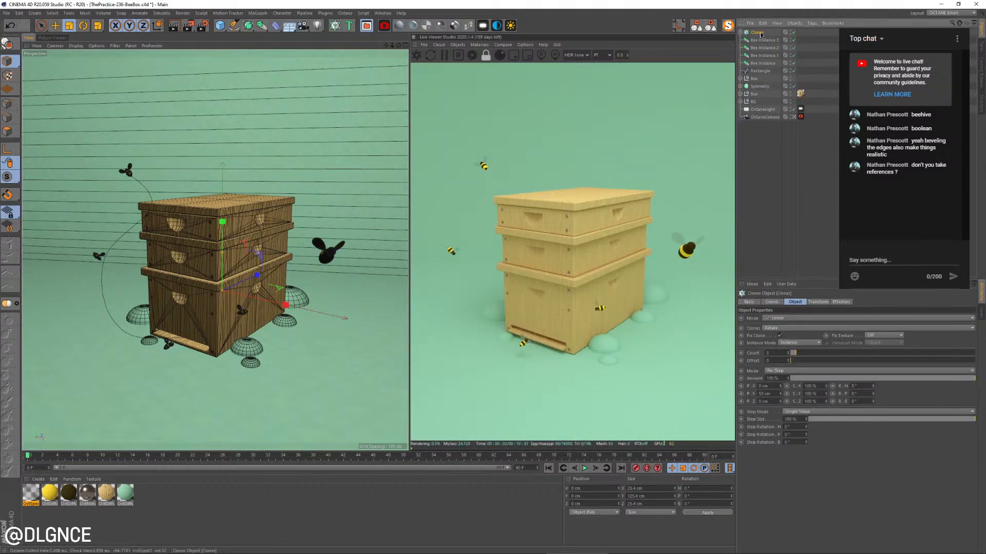
left_click(740, 32)
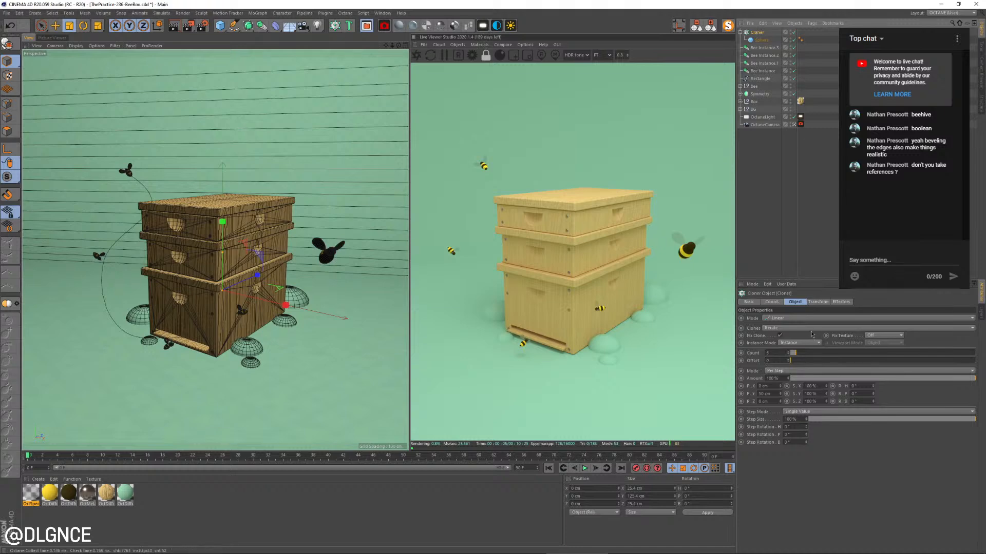
Set the cloner to Object mode on the Rectangle flight spline, using Even distribution
left_click(794, 328)
left_click(796, 319)
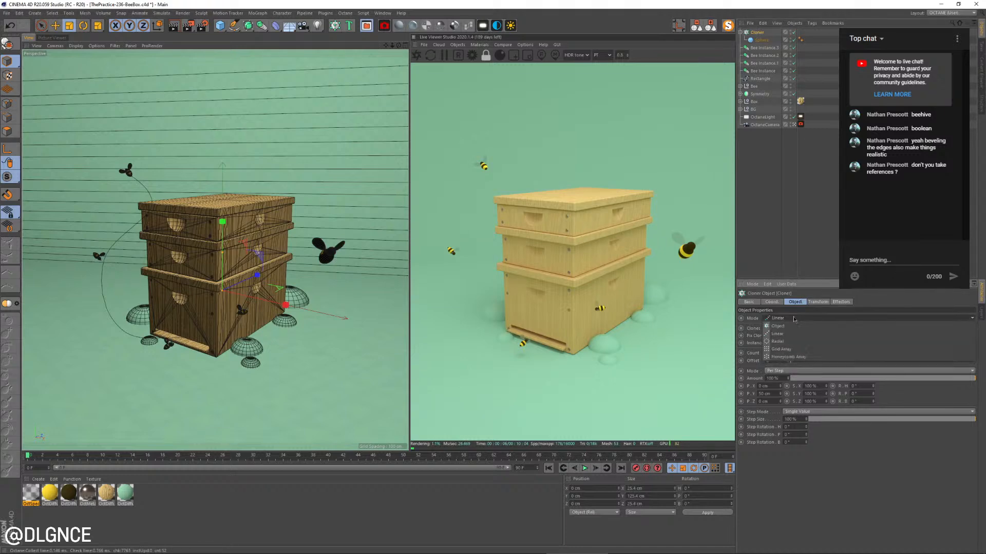
left_click(782, 326)
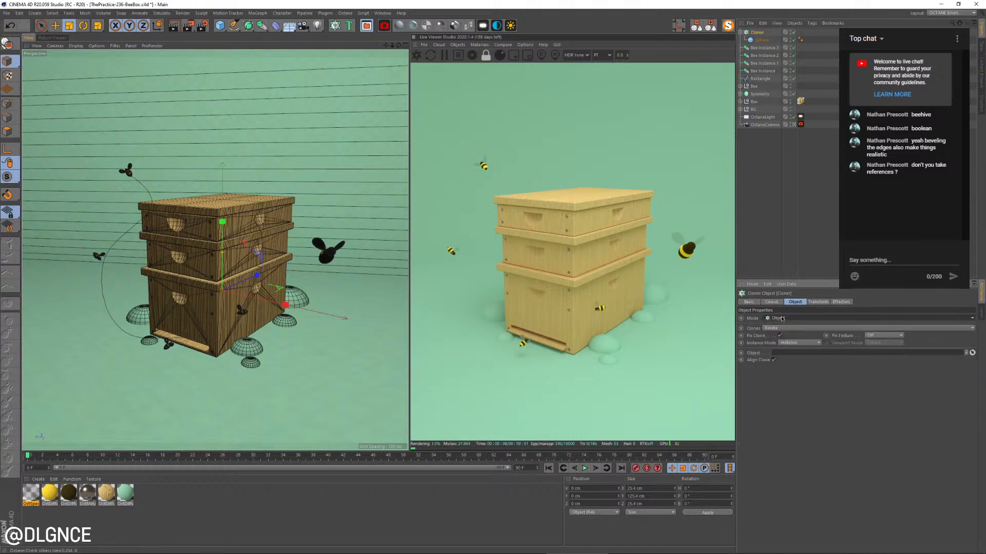
left_click(761, 79)
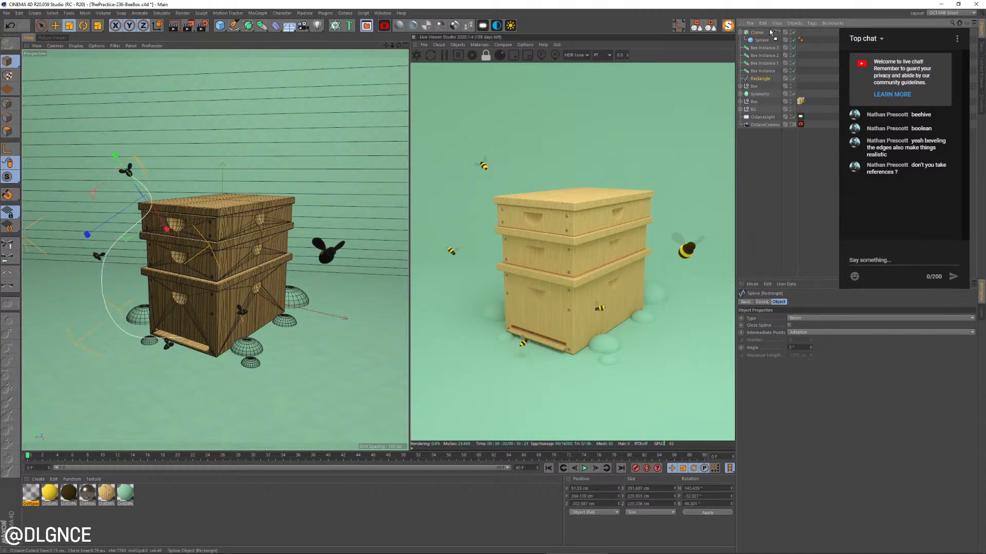
left_click_drag(769, 32, 769, 31)
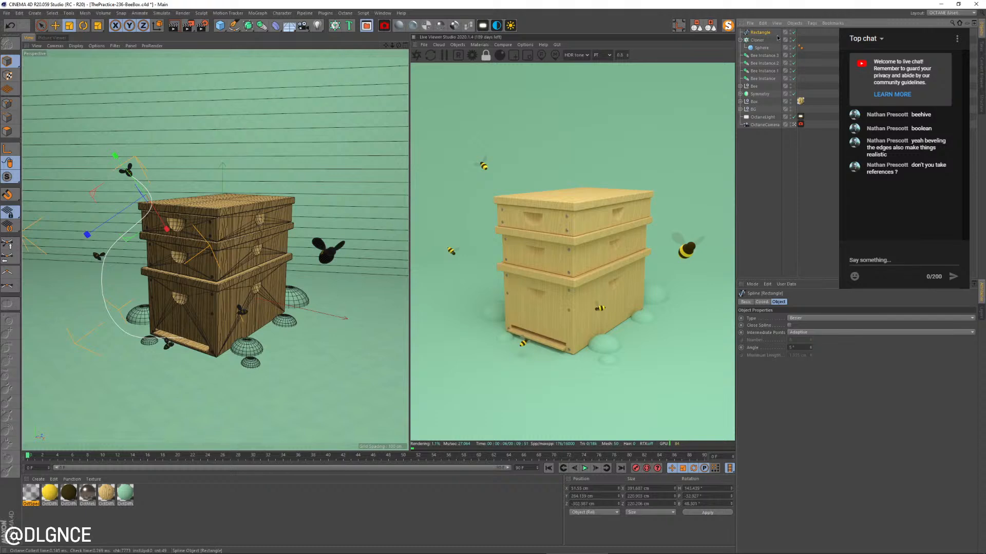
left_click(759, 39)
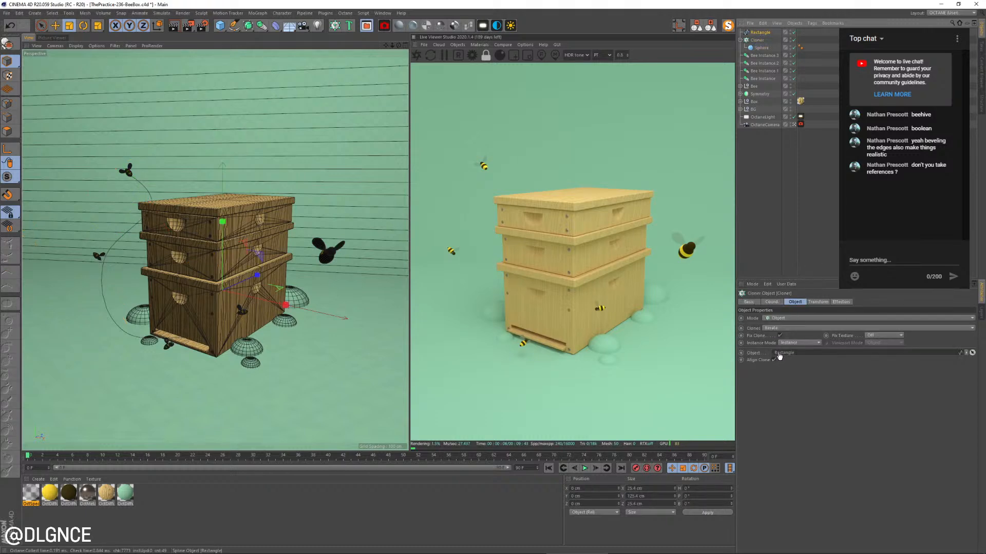
left_click_drag(778, 356, 780, 355)
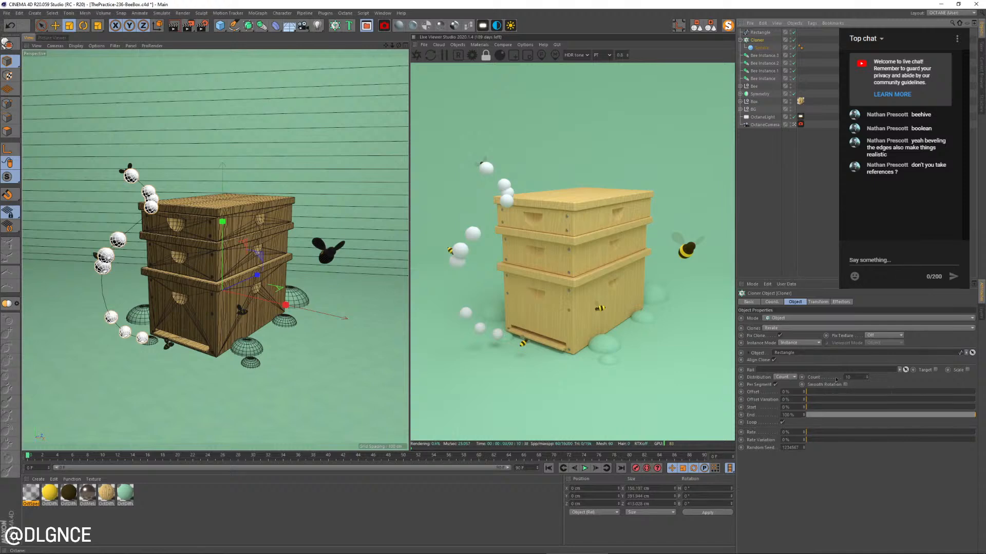
left_click(793, 379)
left_click(789, 400)
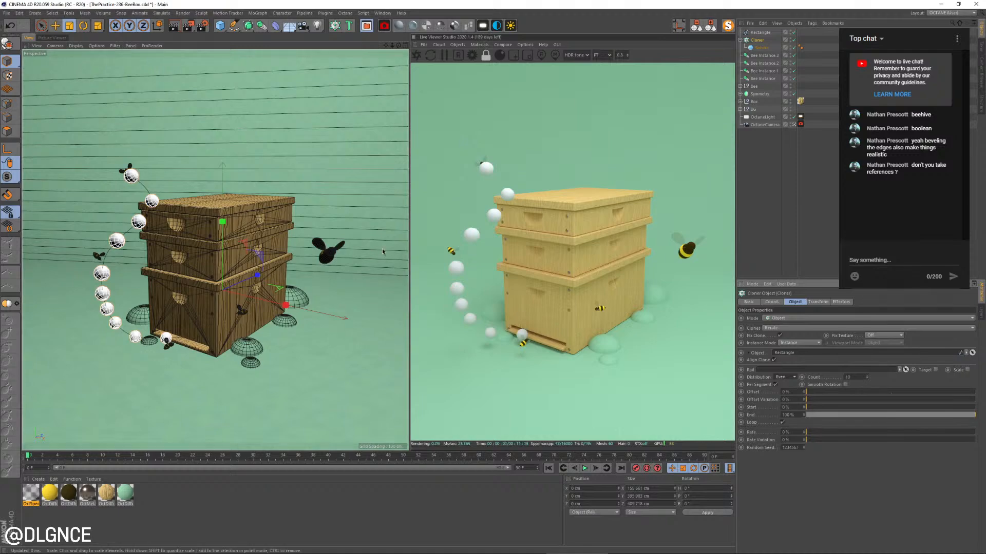
Scale the cloned sphere down to about 3.2 cm across so the trail consists of small dots
left_click(759, 48)
key("t")
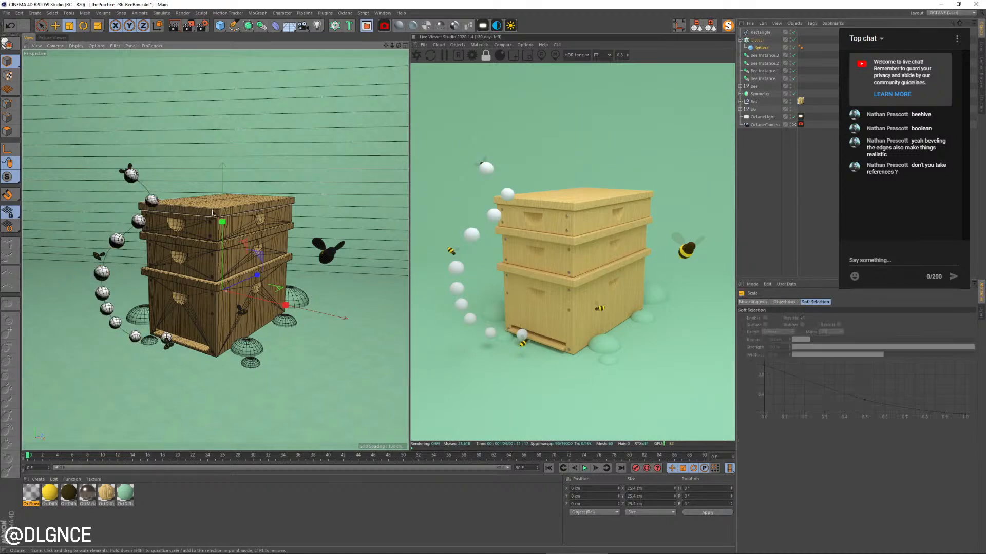
mouse_move(251, 221)
left_mouse_down()
mouse_move(230, 218)
mouse_move(71, 290)
left_mouse_up()
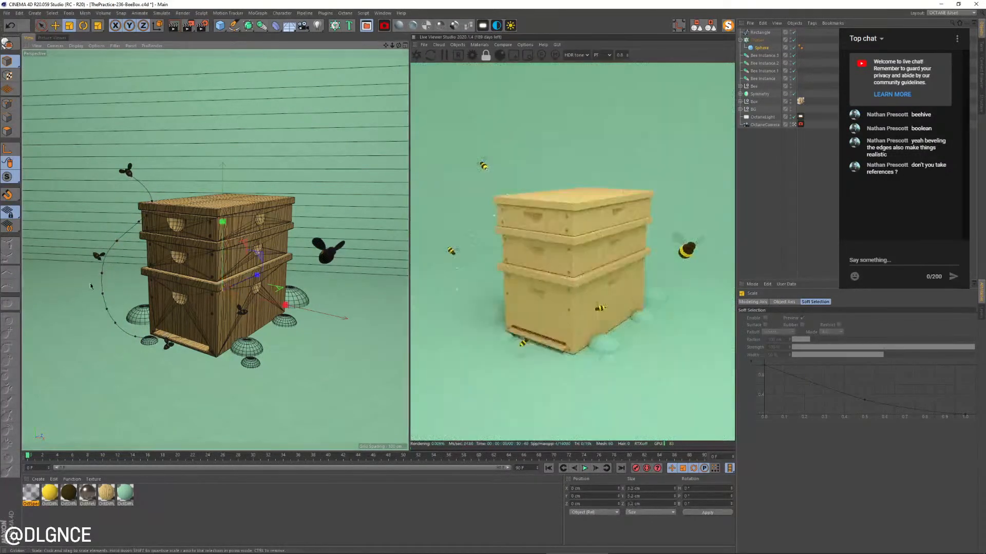
Raise the cloner's count to about 45 spheres along the spline
left_click(757, 40)
left_click_drag(868, 378, 867, 377)
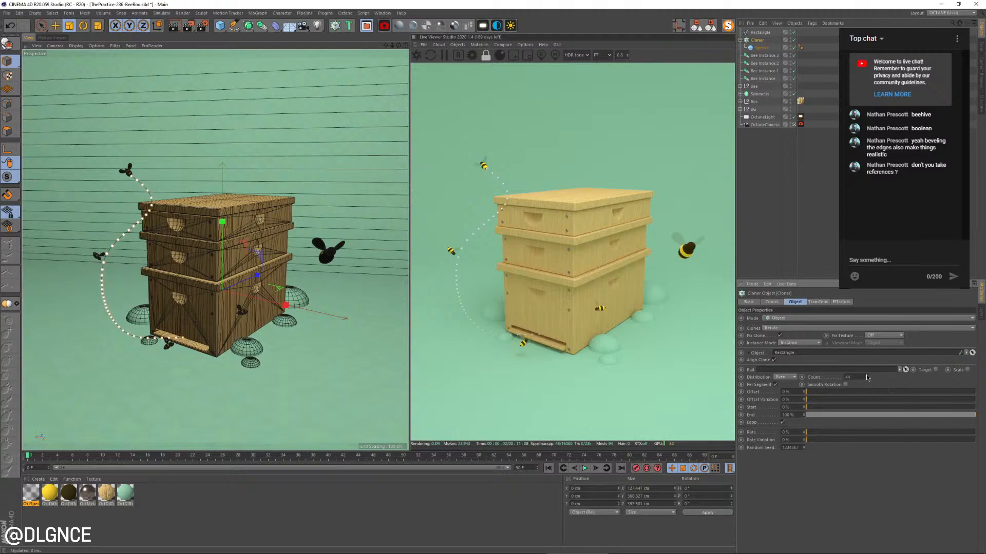
left_click(867, 376)
left_click(866, 377)
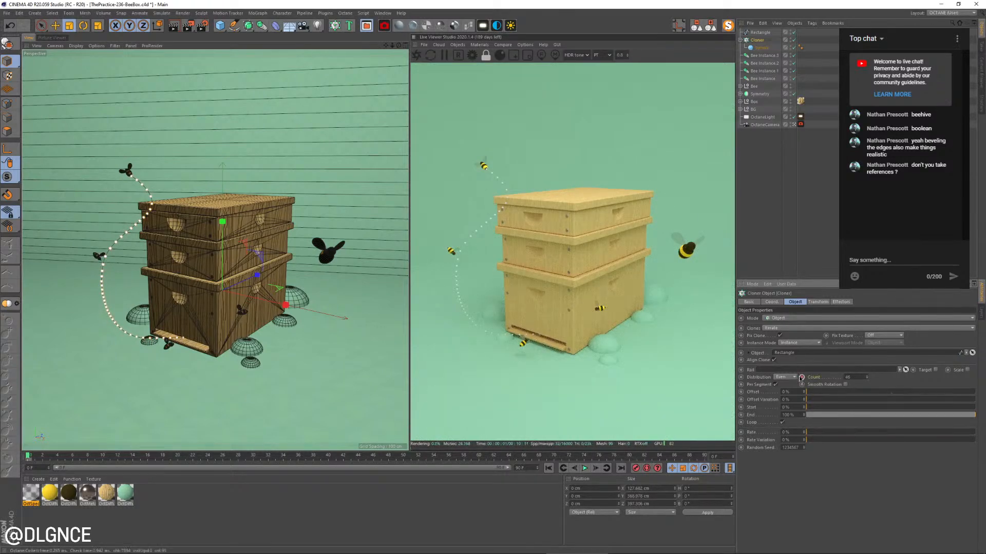
Distribute the clones by Step and adjust the spacing between the dots to about 10 cm
left_click(782, 378)
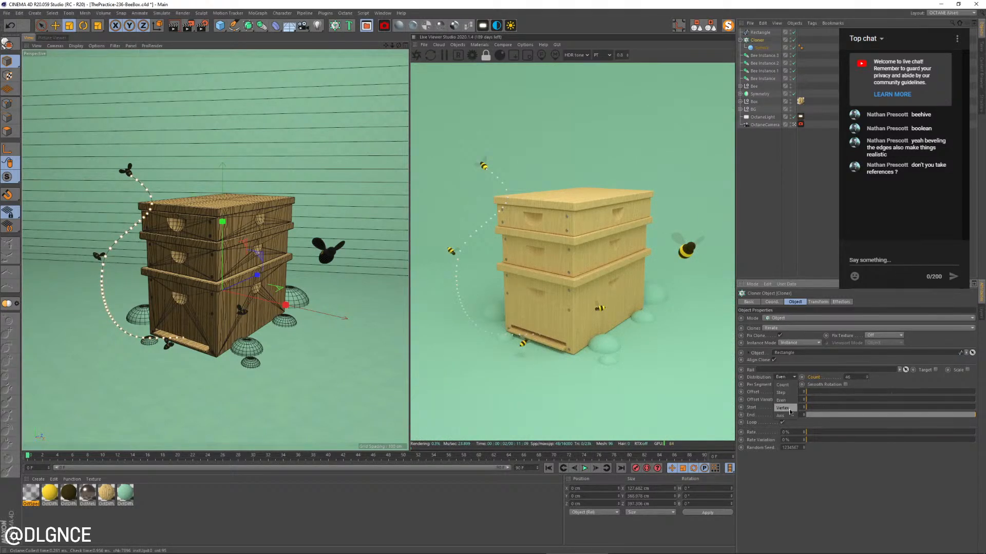
left_click(785, 392)
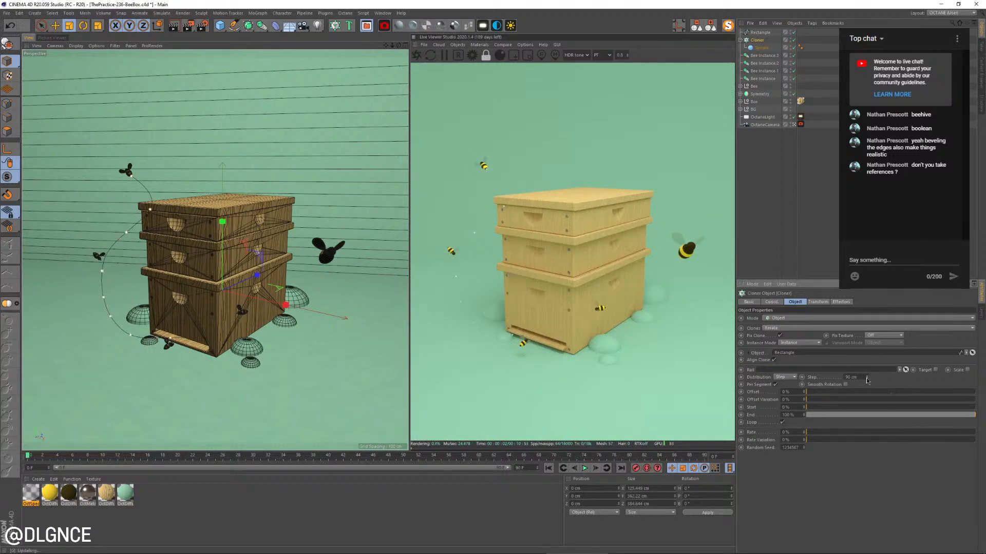
left_click_drag(867, 378, 867, 379)
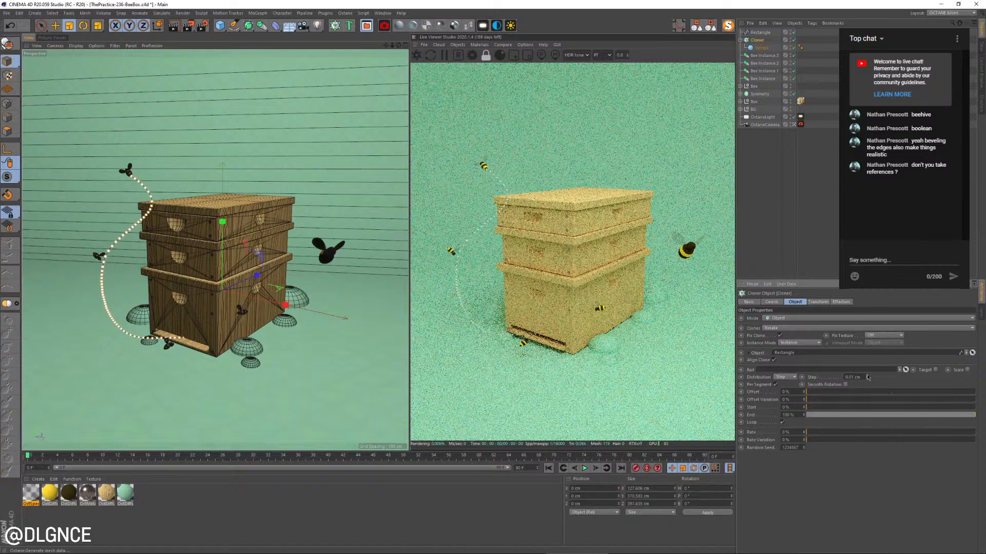
left_click(868, 375)
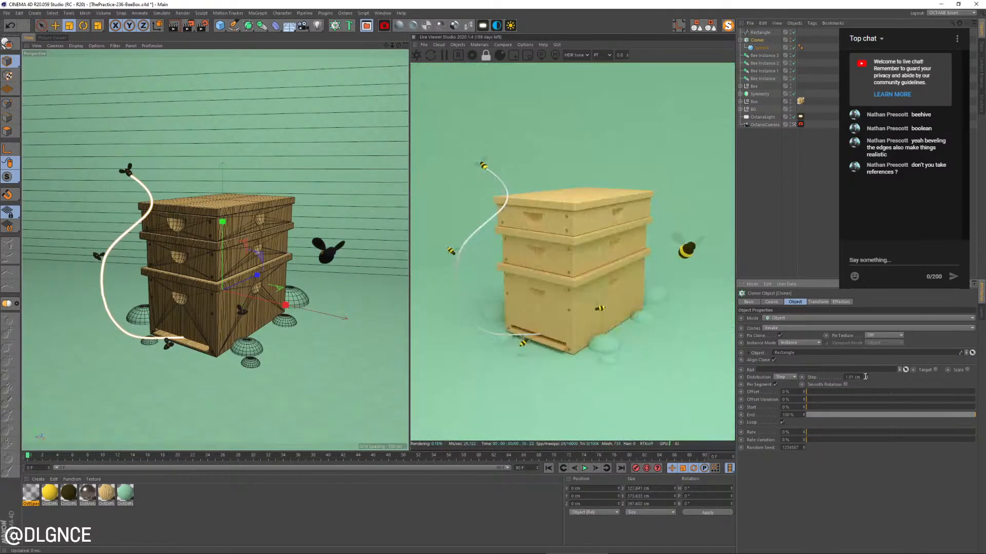
left_click(867, 375)
left_click(868, 375)
left_click(868, 375)
left_click(868, 375)
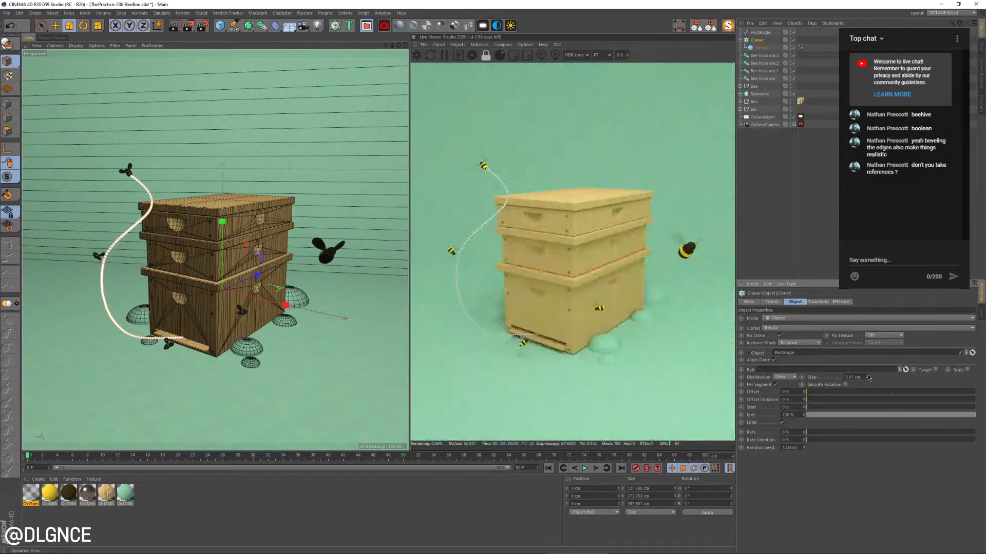
left_click(867, 375)
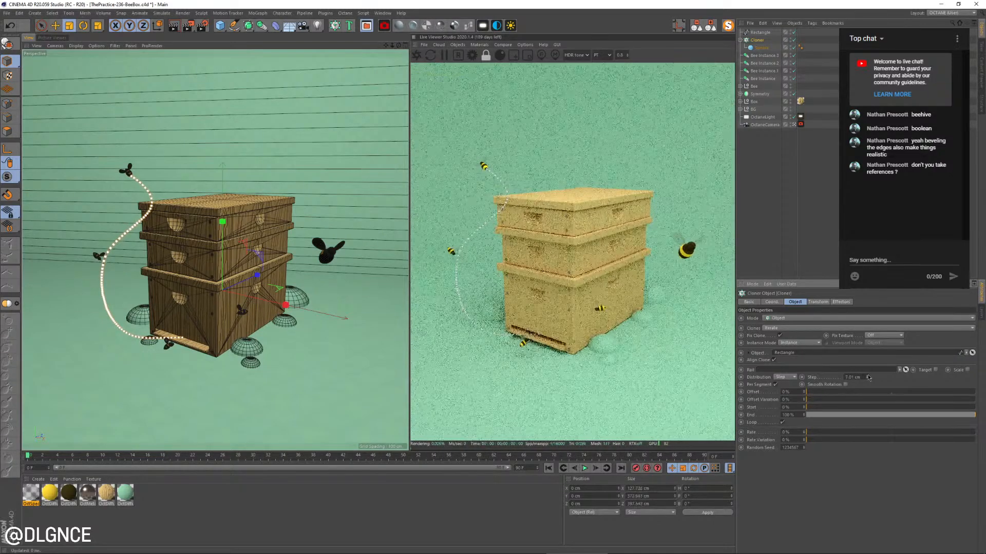
left_click(867, 376)
left_click(867, 376)
left_click(867, 376)
left_click(868, 377)
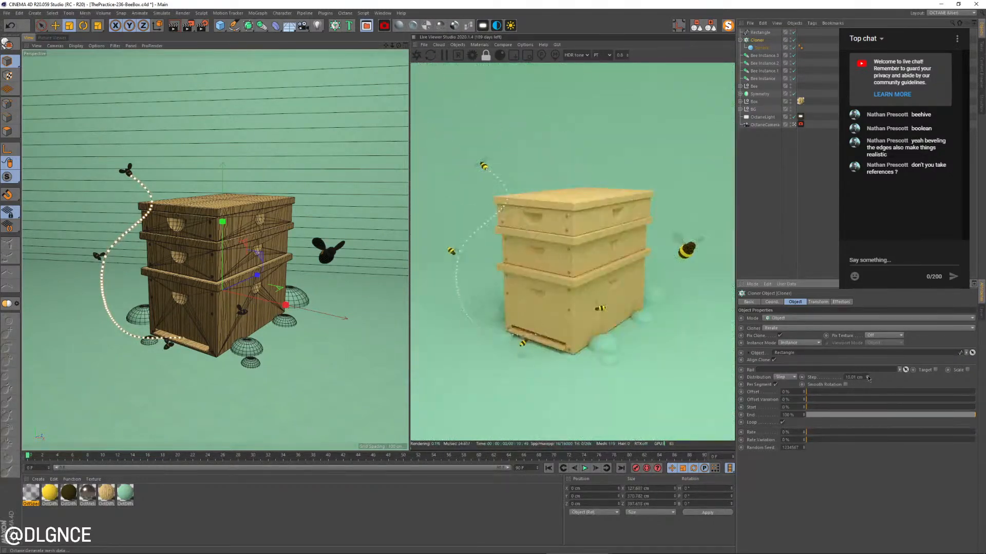
left_click(867, 377)
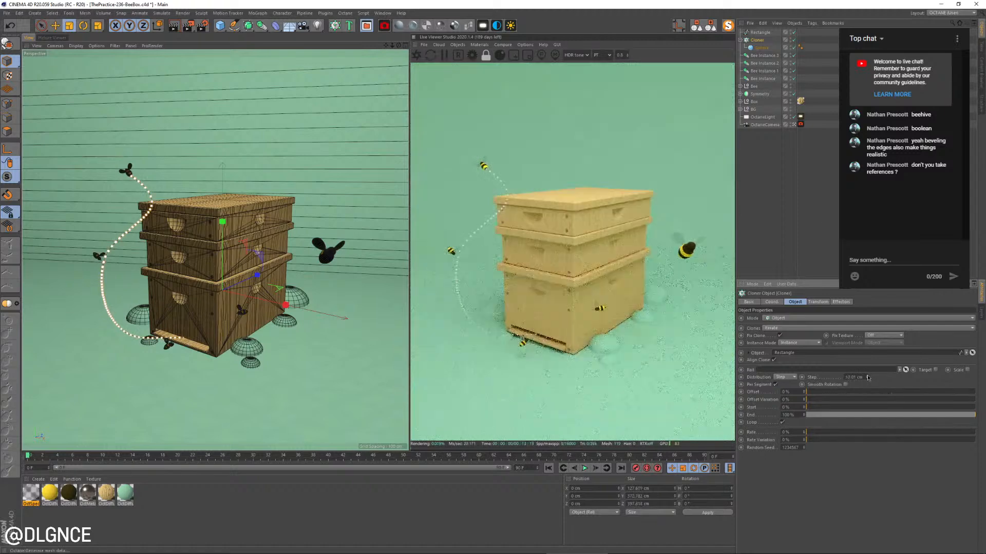
Set the flight spline's intermediate points to Uniform
left_click(760, 32)
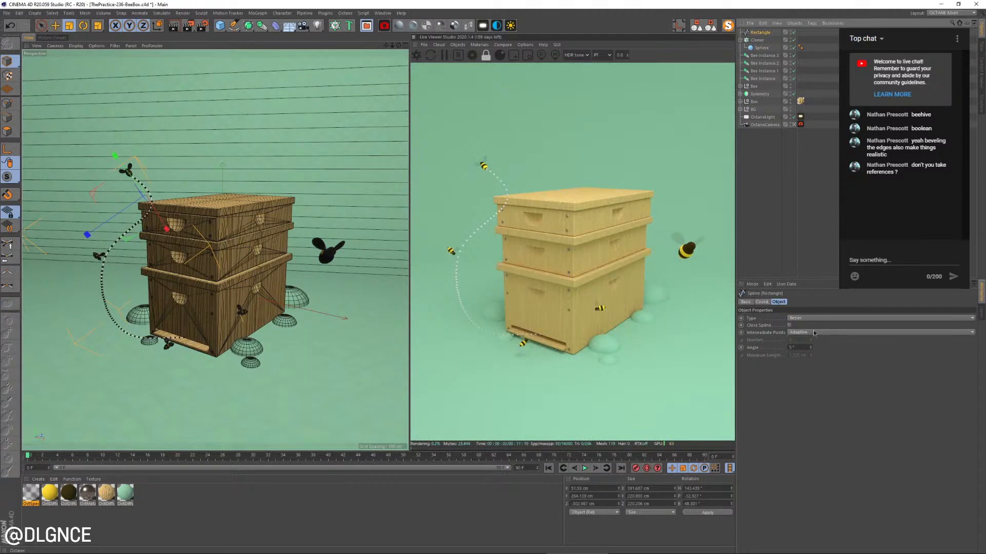
left_click(814, 332)
left_click(800, 355)
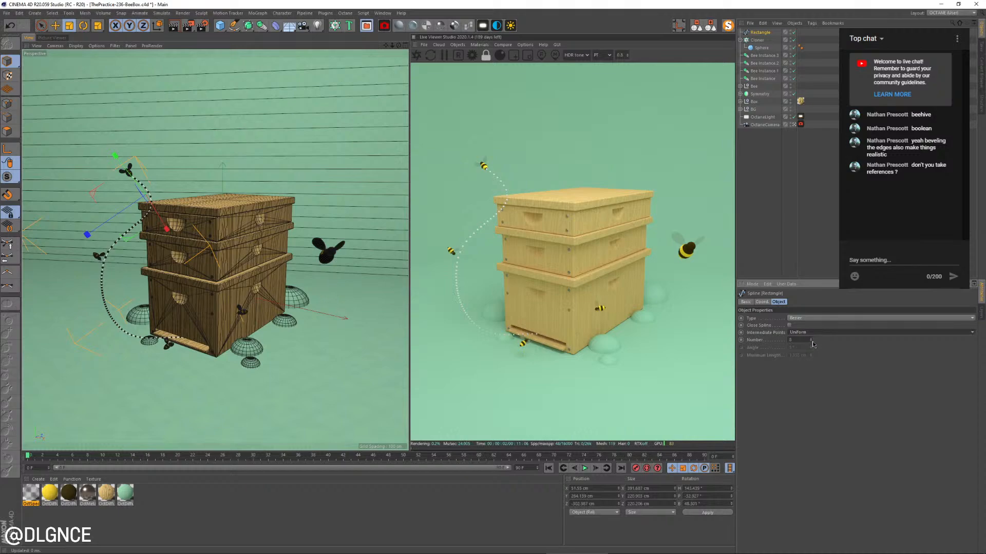
left_click(812, 343)
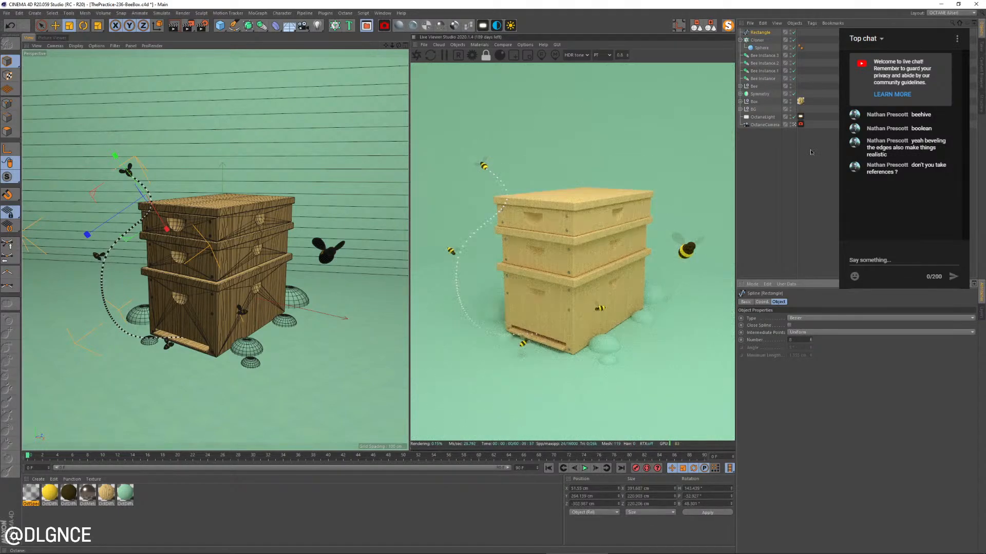
Examine the dotted trail near the hive entrance from a free viewpoint and return to the Octane camera view
left_click(794, 126)
left_click_drag(221, 280, 195, 242, "alt")
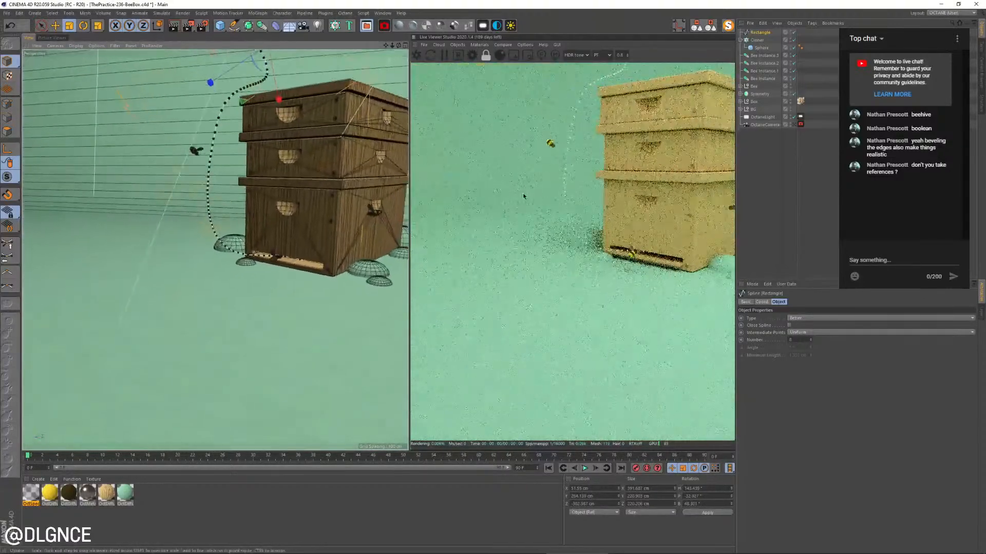
left_click(794, 126)
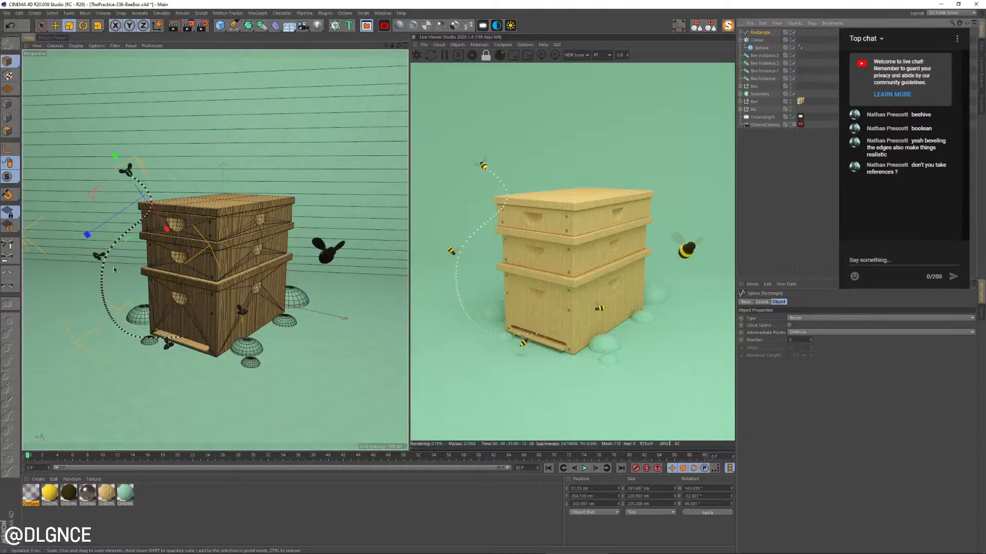
Switch the flight spline to point editing and toggle the axis orientation for its lower point
left_click(8, 104)
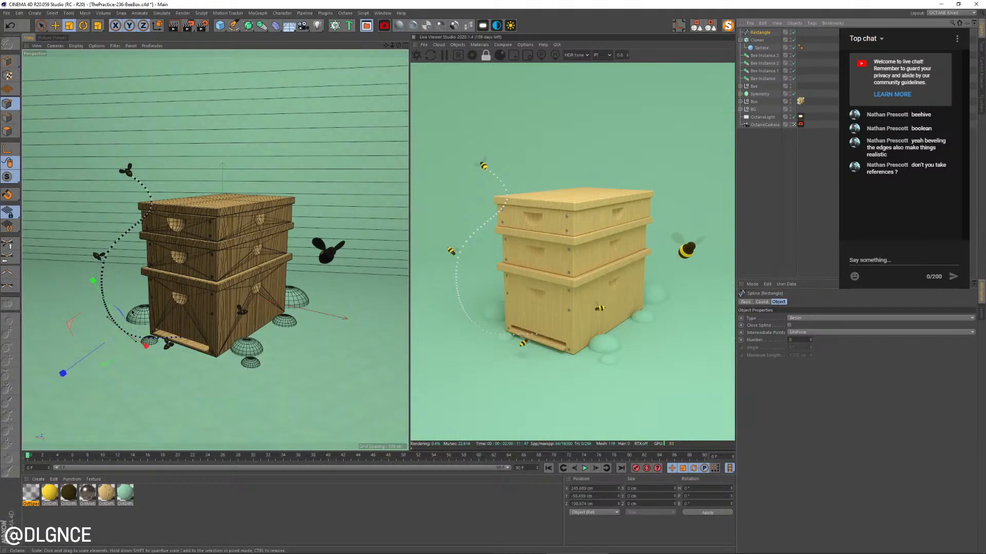
key("r")
key("e")
key("w")
Try lowering and rotating the lower spline point so the trail curves into the hive entrance from below, then undo it
left_click_drag(168, 348, 219, 372)
key("r")
left_click_drag(166, 357, 112, 405)
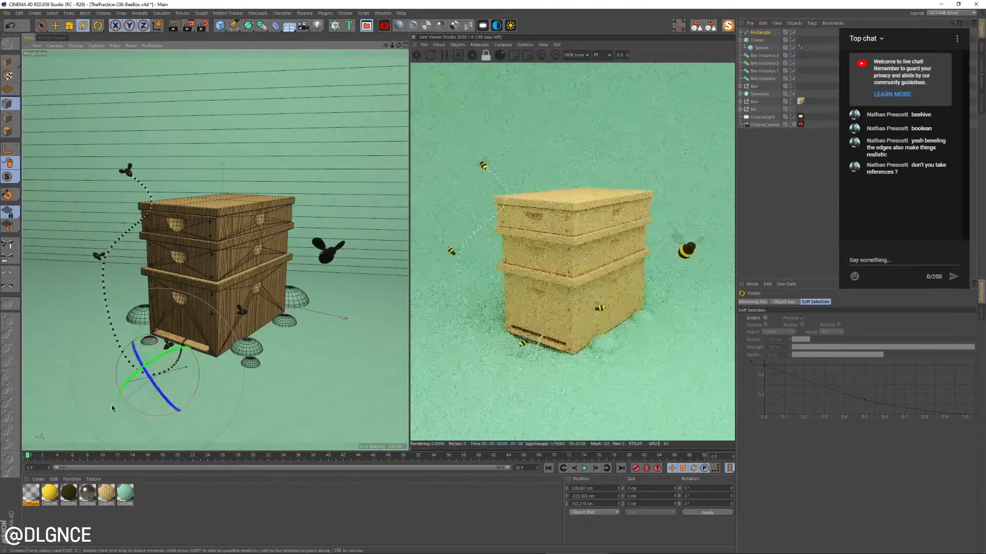
left_click(181, 323)
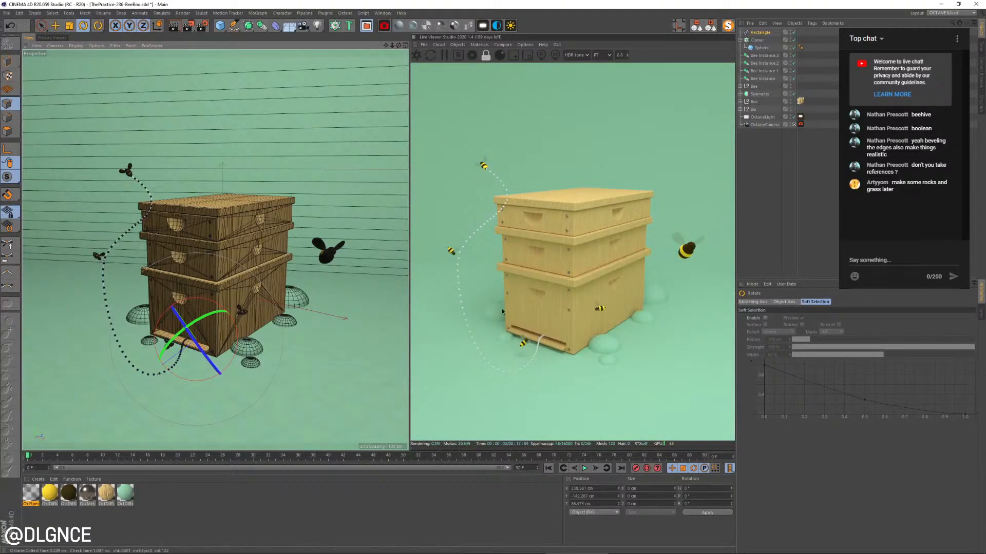
key("ctrl+z")
key("ctrl+z")
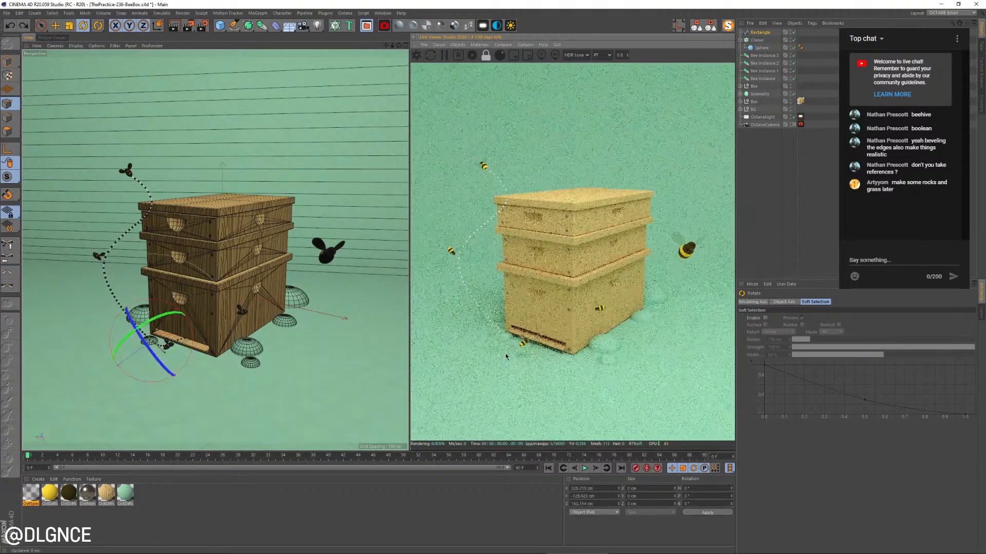
key("ctrl+z")
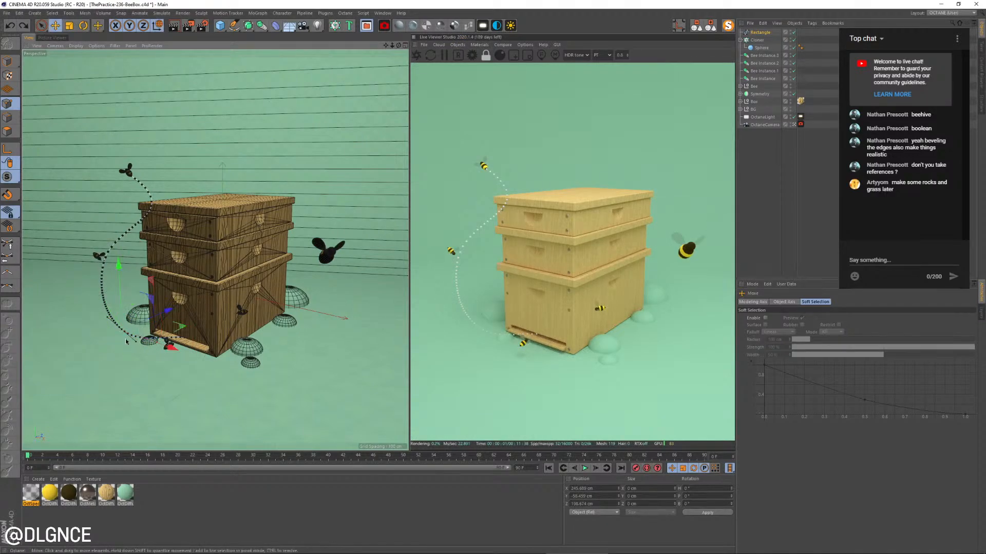
Rotate the lower spline point's tangent and shift the point outward to round the trail's bend before the hive entrance
left_click_drag(132, 352, 112, 332)
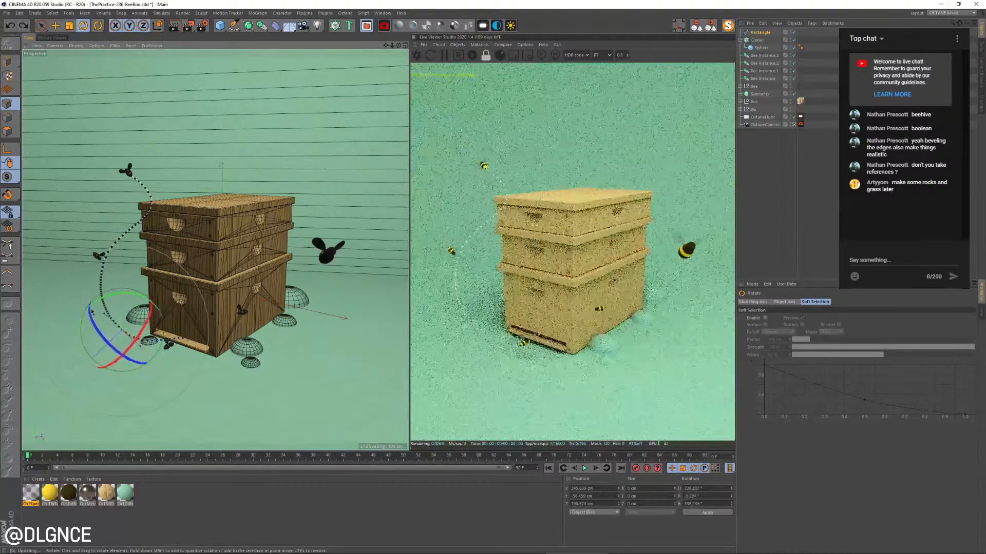
key("e")
left_click_drag(182, 327, 171, 341)
key("r")
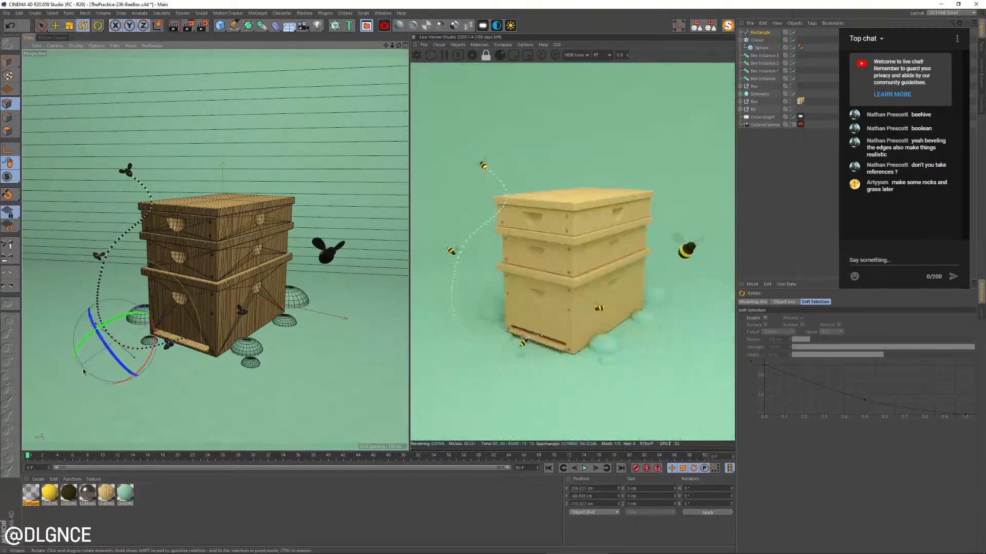
left_click_drag(96, 378, 113, 386)
key("t")
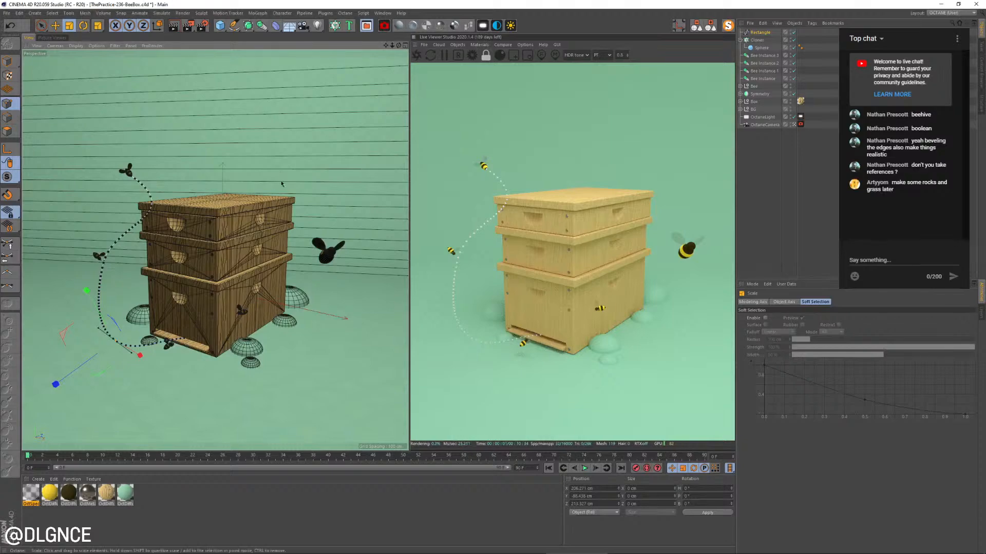
Rotate the tangent of the spline point near the middle bee and reposition the point to smooth the curve
left_click(105, 259)
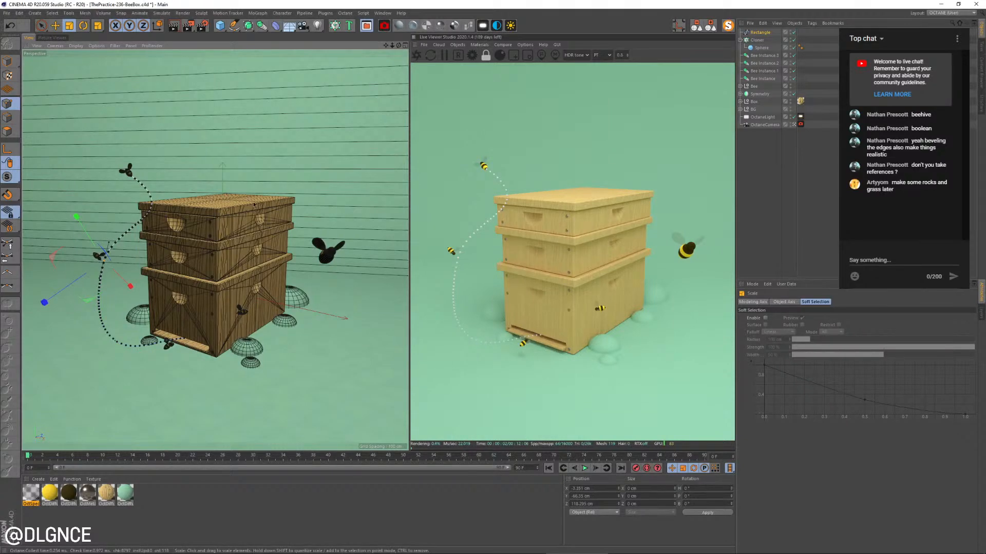
key("r")
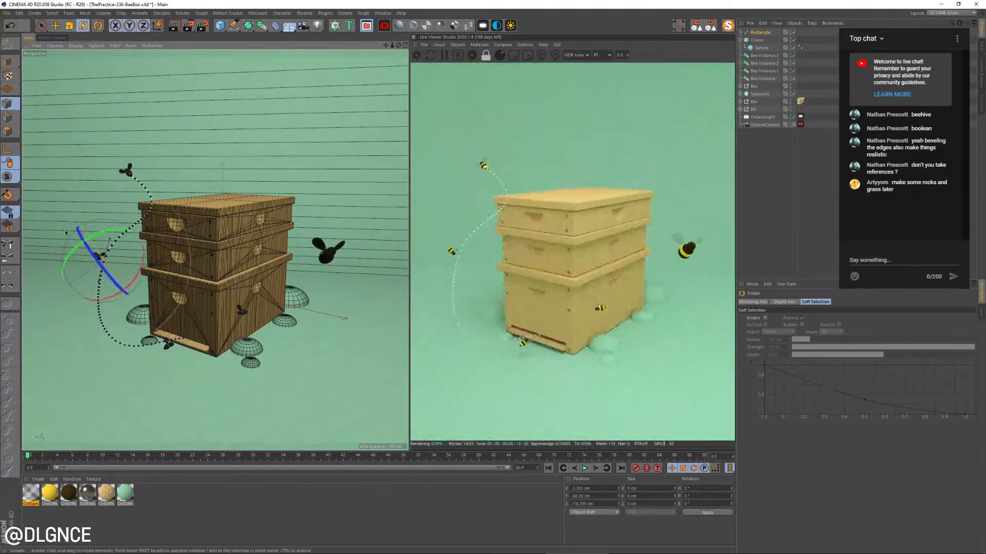
left_click_drag(67, 235, 94, 243)
key("e")
left_click_drag(101, 208, 102, 221)
Rotate the tangent of the spline point beside the hive's top corner and lower the point slightly
left_click(153, 198)
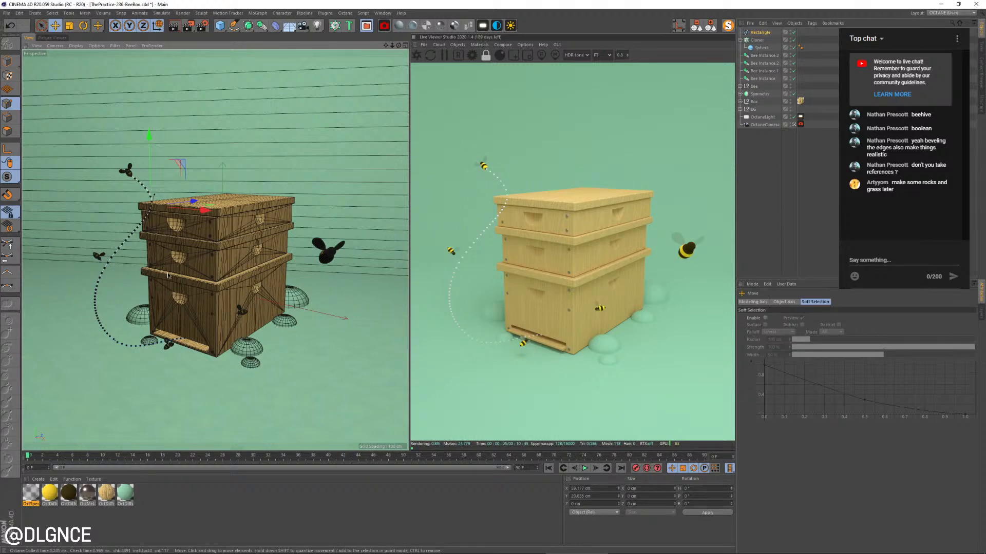
key("t")
key("r")
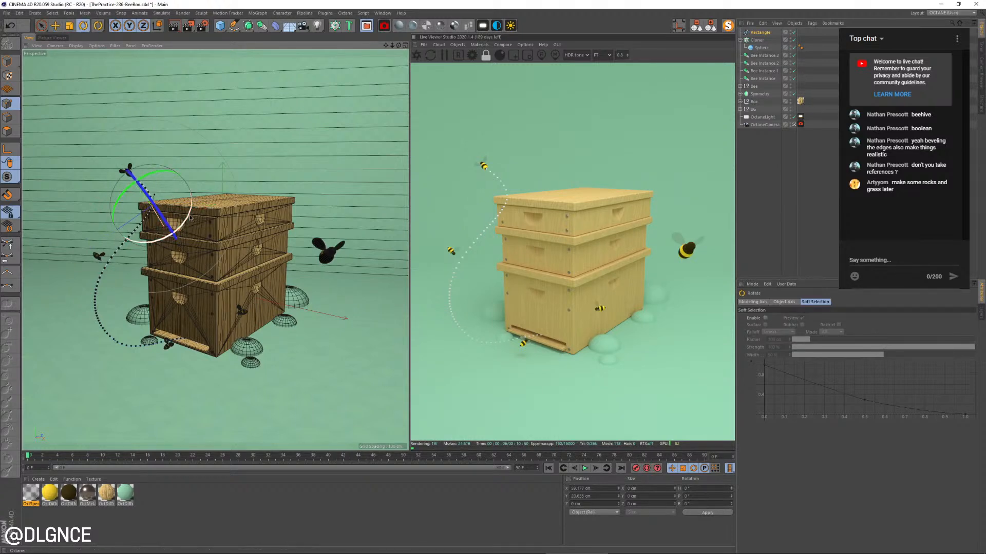
left_click_drag(190, 217, 194, 201)
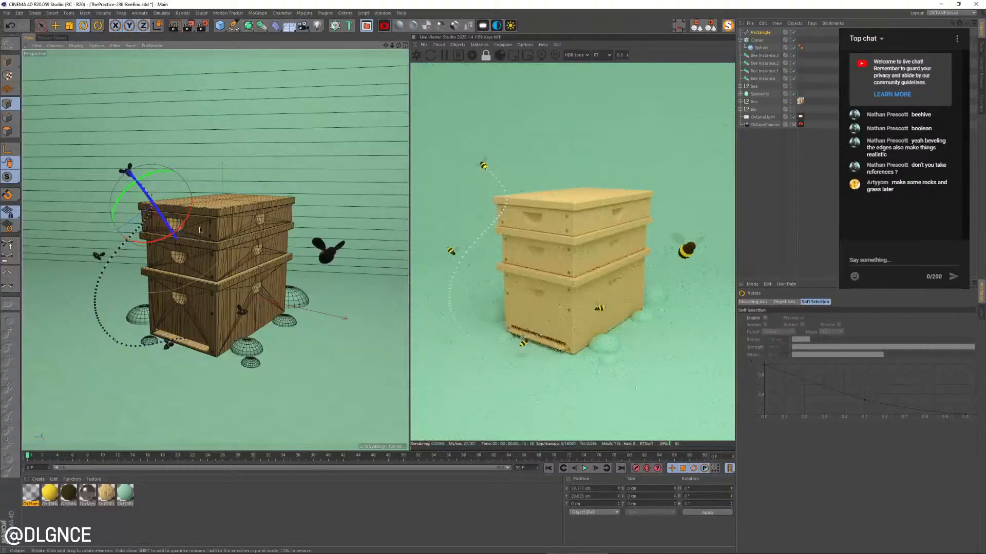
key("e")
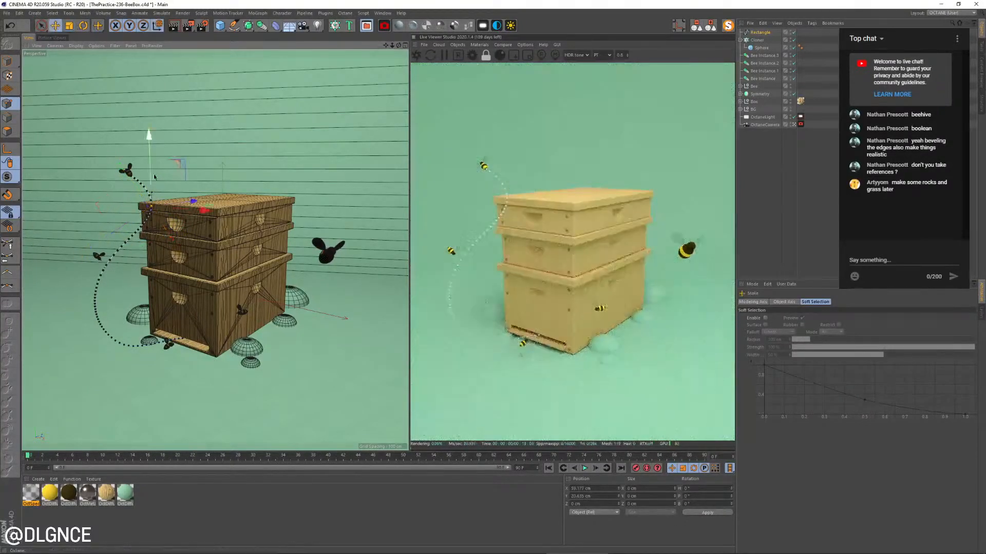
left_click_drag(150, 166, 151, 168)
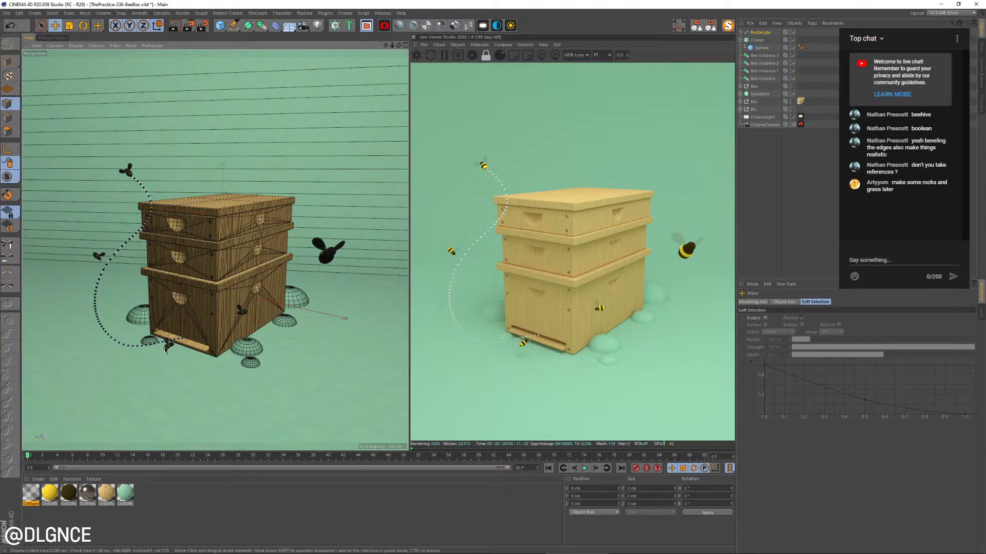
Return to whole-object editing, move the bee at the entrance sideways along the landing board and rotate it
left_click(8, 61)
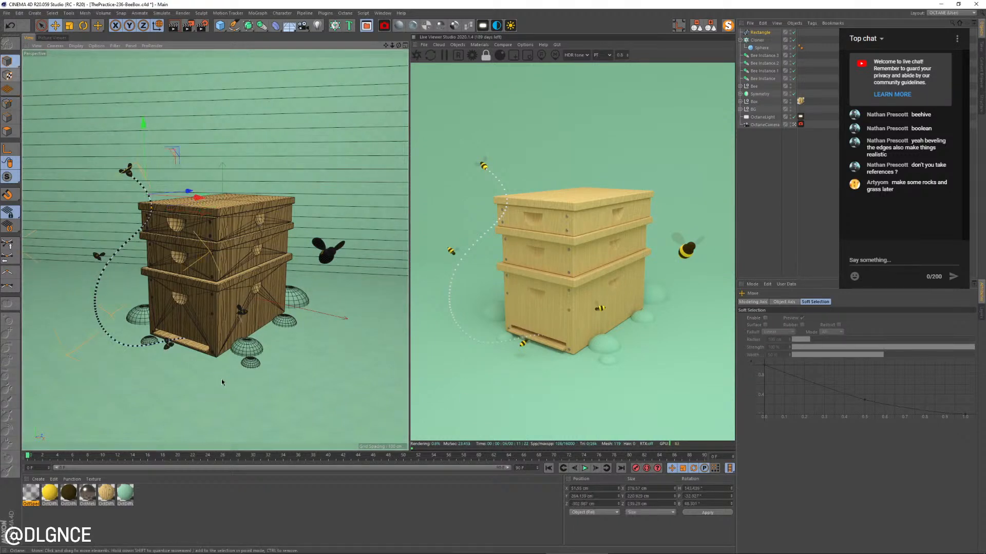
left_click(167, 347)
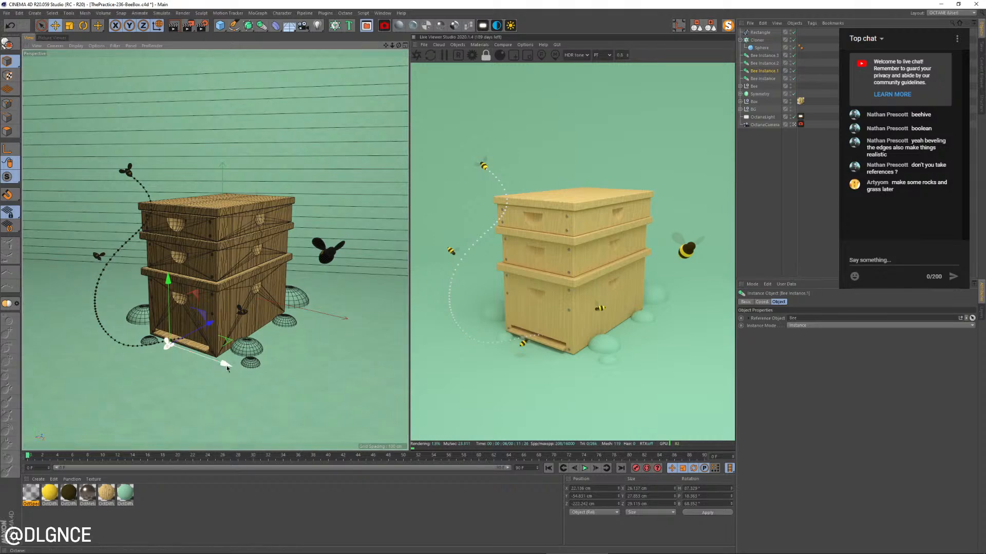
left_click_drag(226, 366, 243, 366)
key("r")
mouse_move(187, 387)
left_mouse_down()
mouse_move(232, 380)
mouse_move(197, 385)
left_mouse_up()
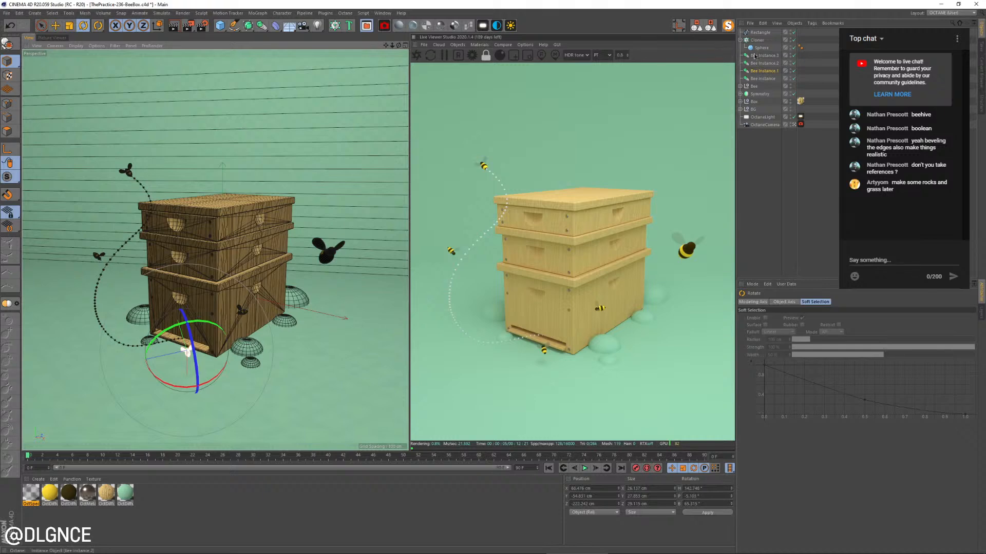
Widen the trail cloner's step spacing to about 13 cm
left_click(760, 40)
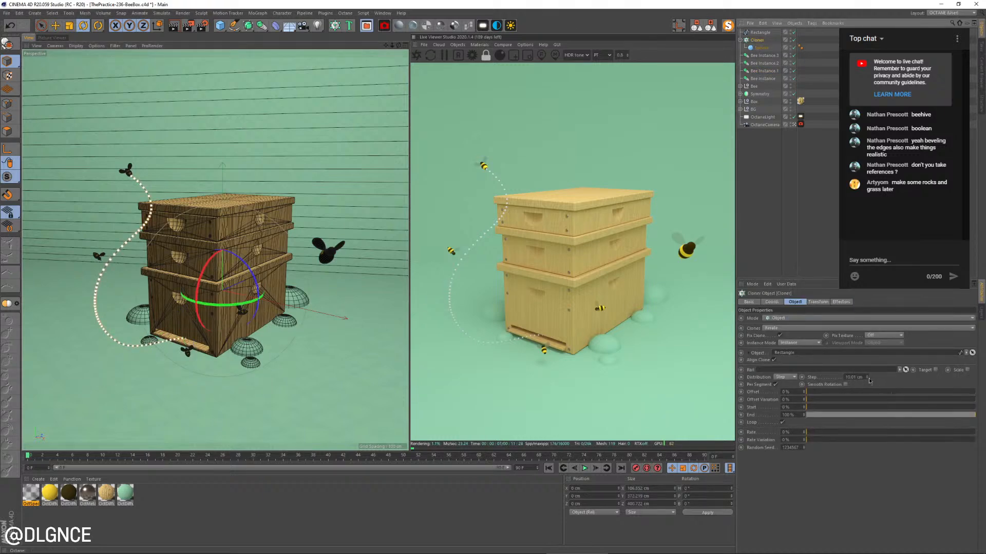
left_click_drag(867, 379, 867, 375)
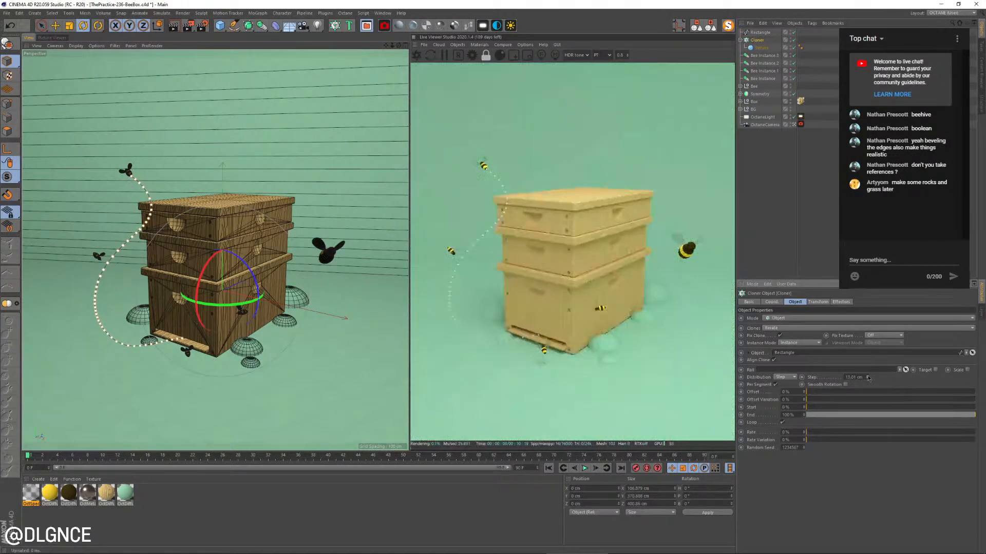
Create a new Octane specular material and apply it to the trail's cloned sphere
left_click(428, 26)
left_click_drag(29, 495, 816, 39)
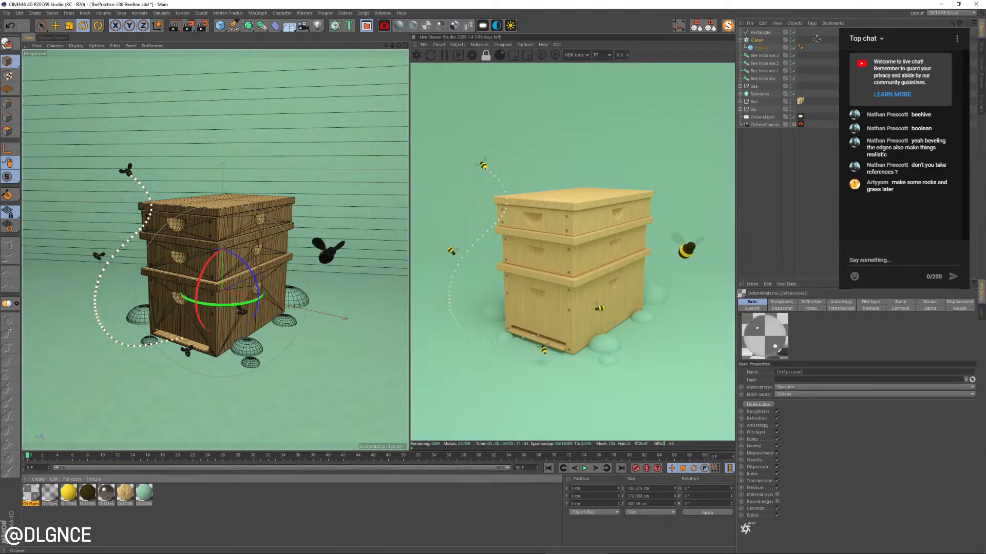
left_click_drag(759, 49, 760, 49)
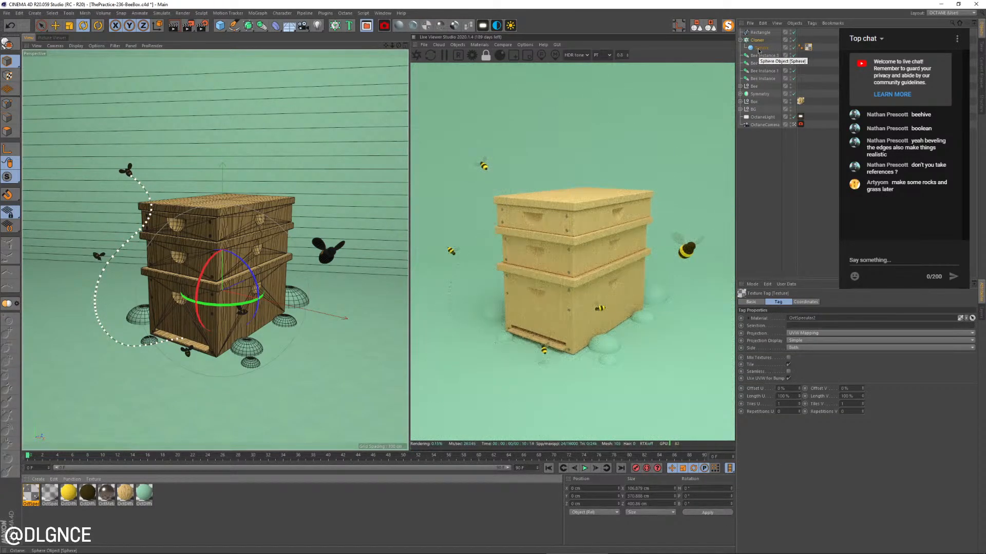
Set the new specular material's index to 1 and its roughness float to about 0.1
left_click(31, 494)
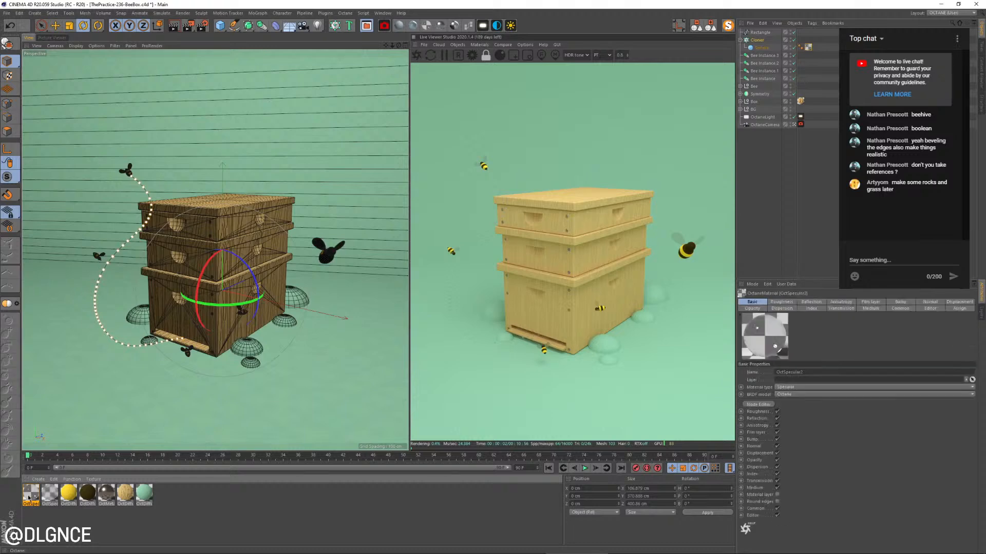
double_click(31, 494)
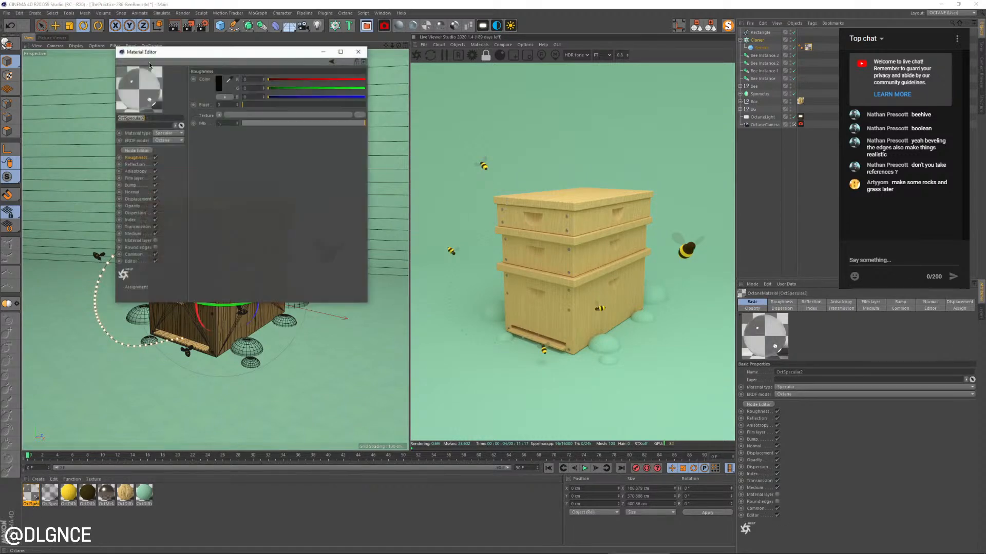
left_click_drag(163, 48, 237, 317)
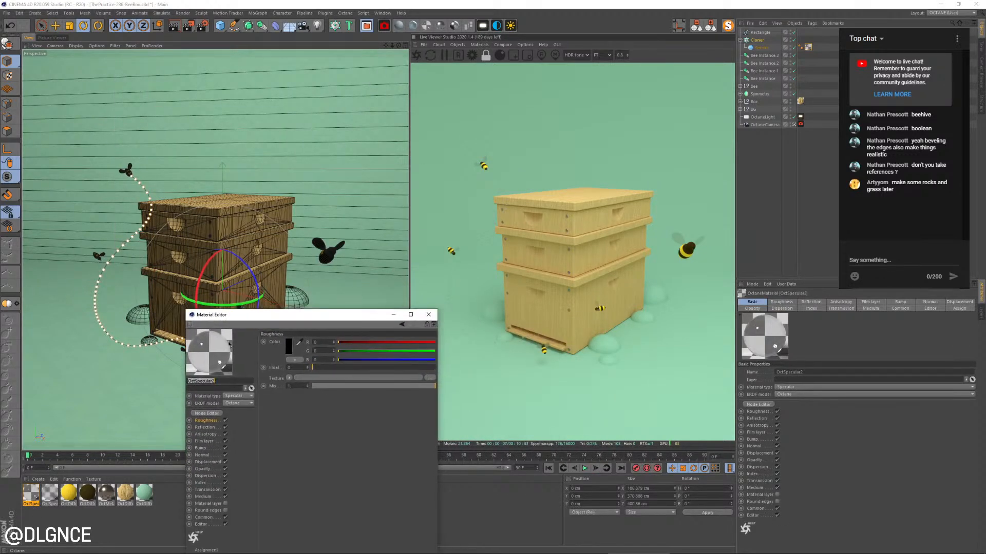
left_click(211, 484)
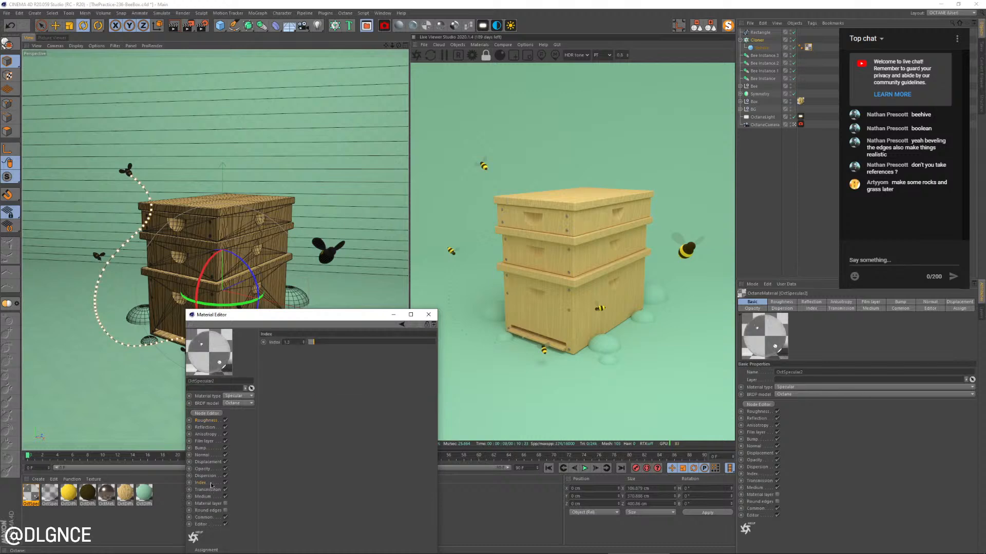
left_click_drag(312, 343, 306, 343)
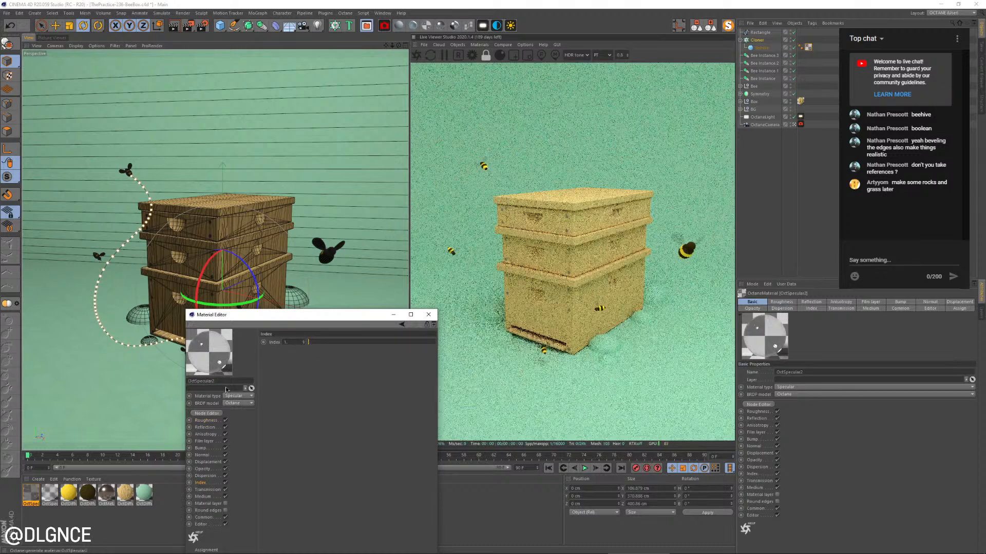
left_click(206, 421)
left_click(325, 369)
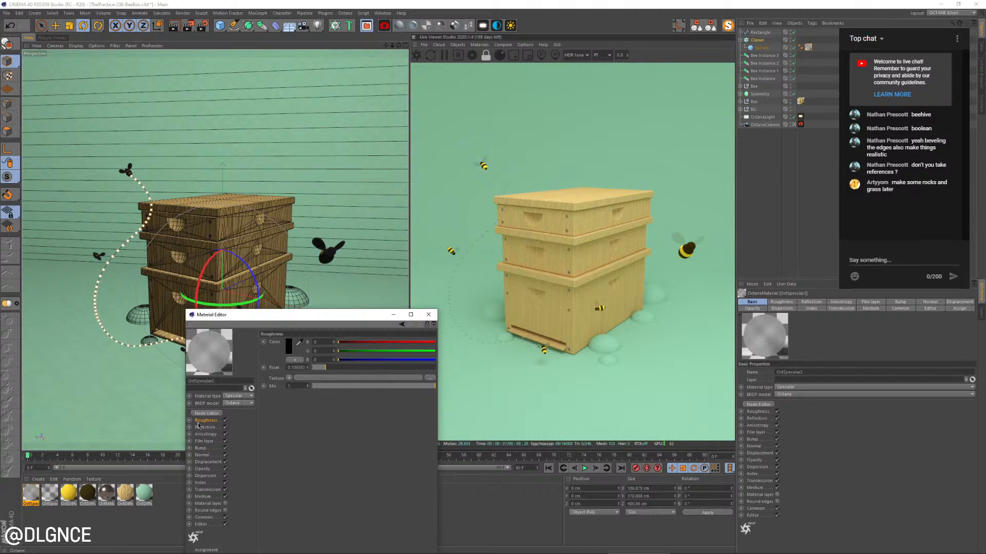
Tint the specular material's transmission pale blue with hue 200° and saturation 13%, darkening its brightness value slightly
left_click(216, 491)
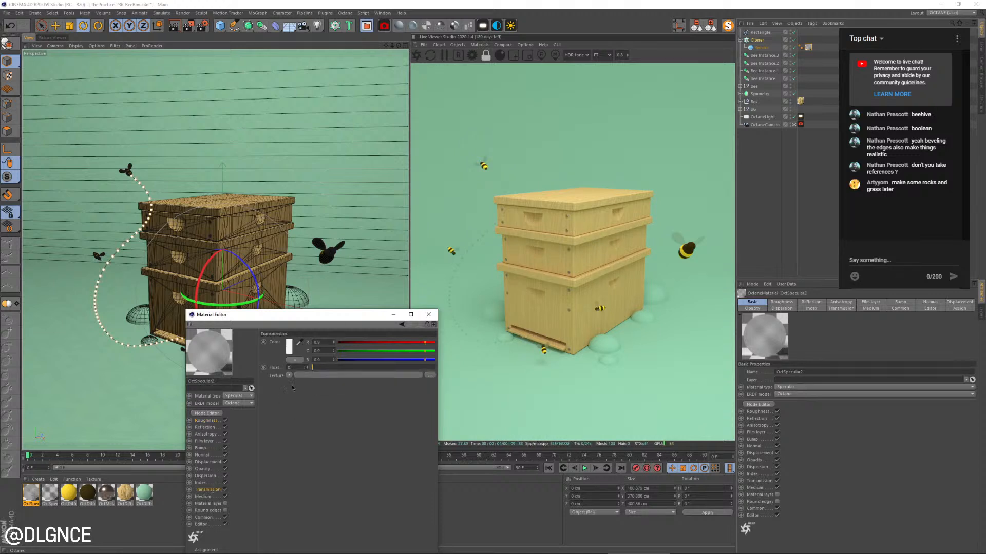
left_click(289, 346)
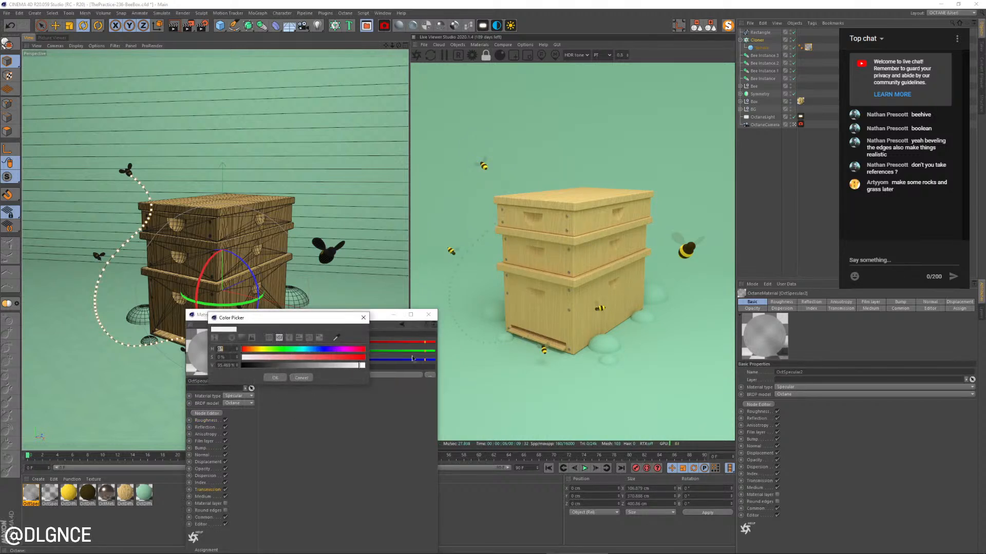
left_click(311, 349)
left_click(348, 365)
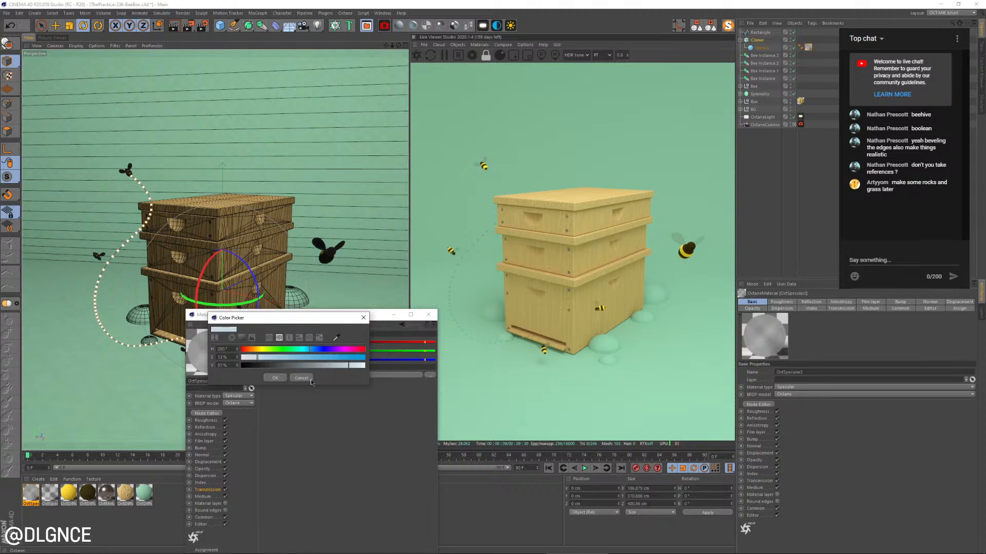
left_click(272, 378)
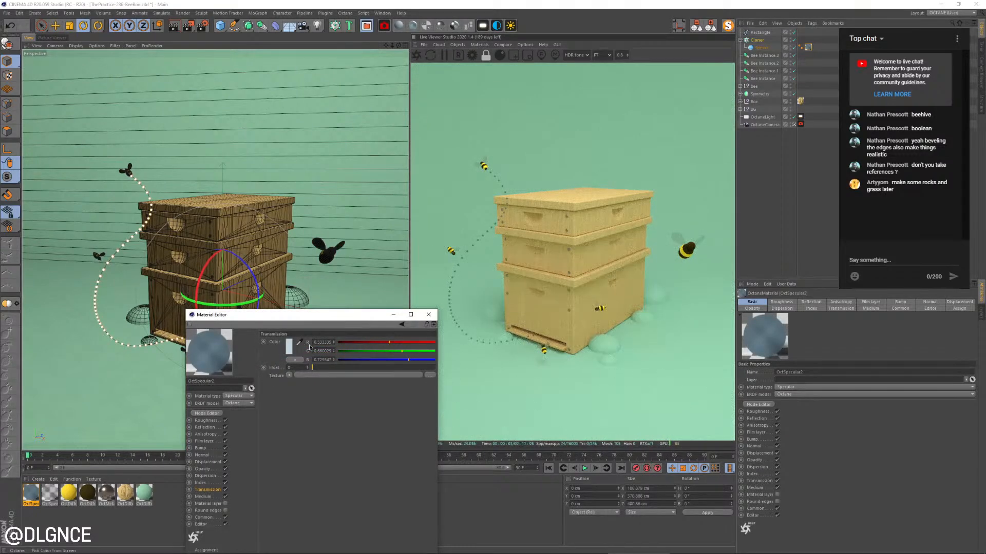
Lighten the transmission color to 6% saturation and 94% value
left_click(290, 346)
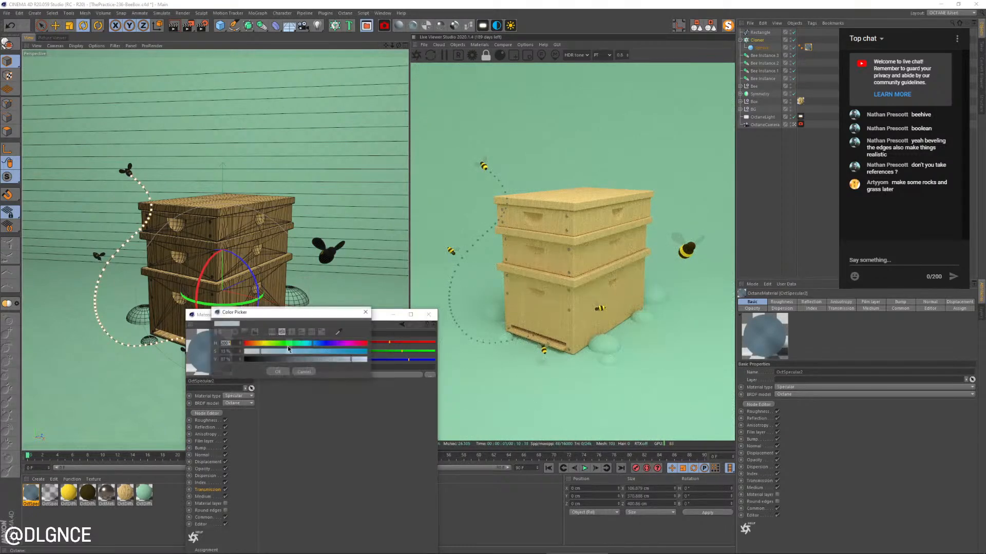
left_click(357, 360)
left_click_drag(259, 351, 255, 365)
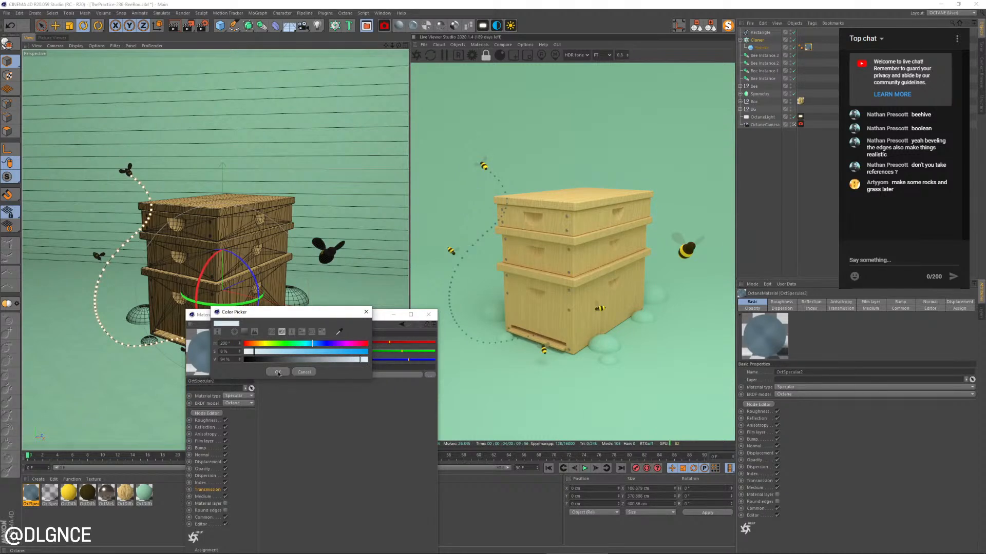
left_click(278, 372)
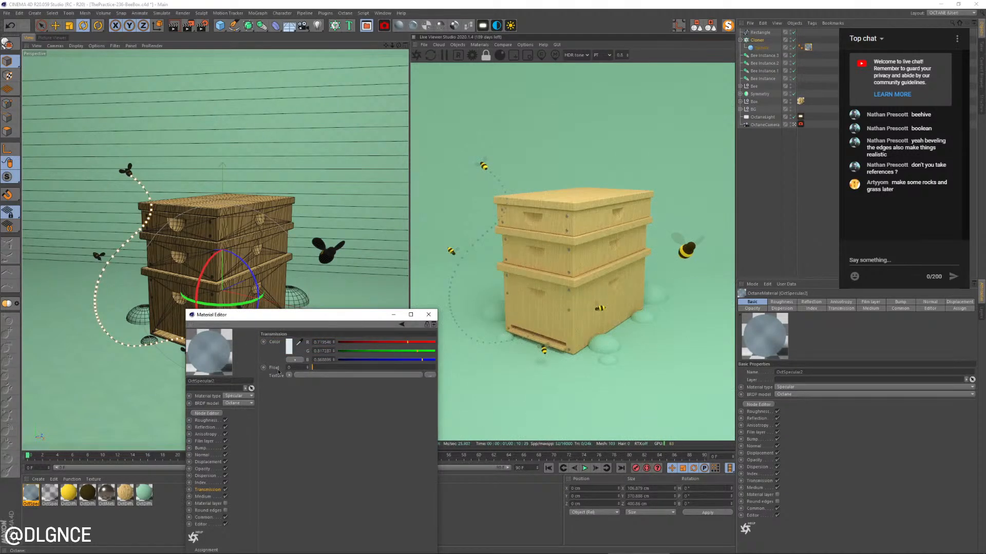
Neutralize the specular material's transmission color to white and retint it a pale yellow
left_click(288, 347)
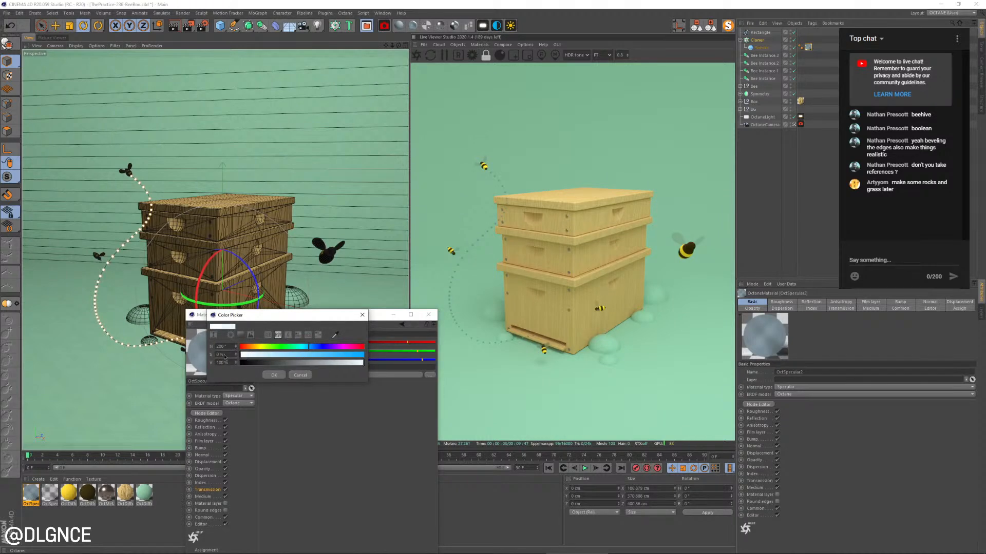
left_click(278, 377)
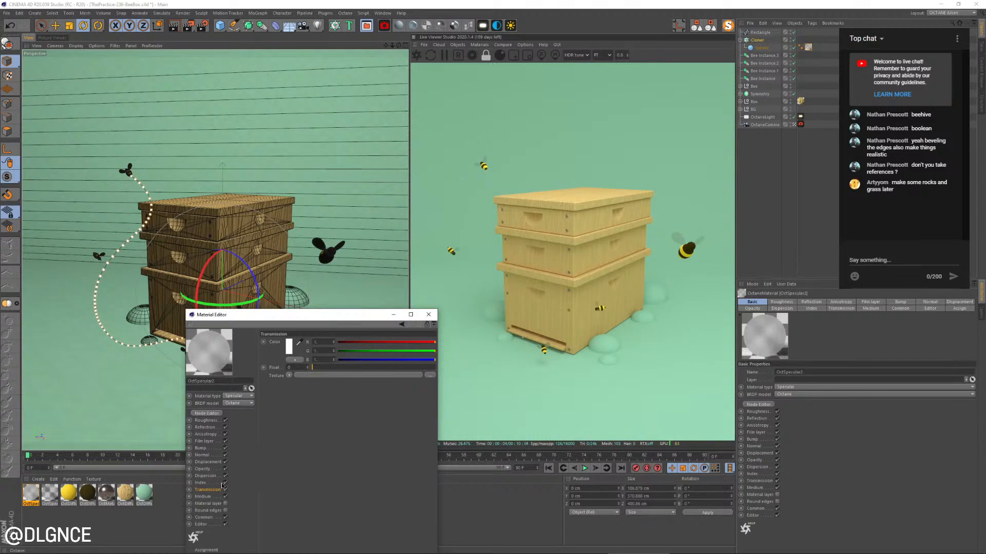
left_click(289, 347)
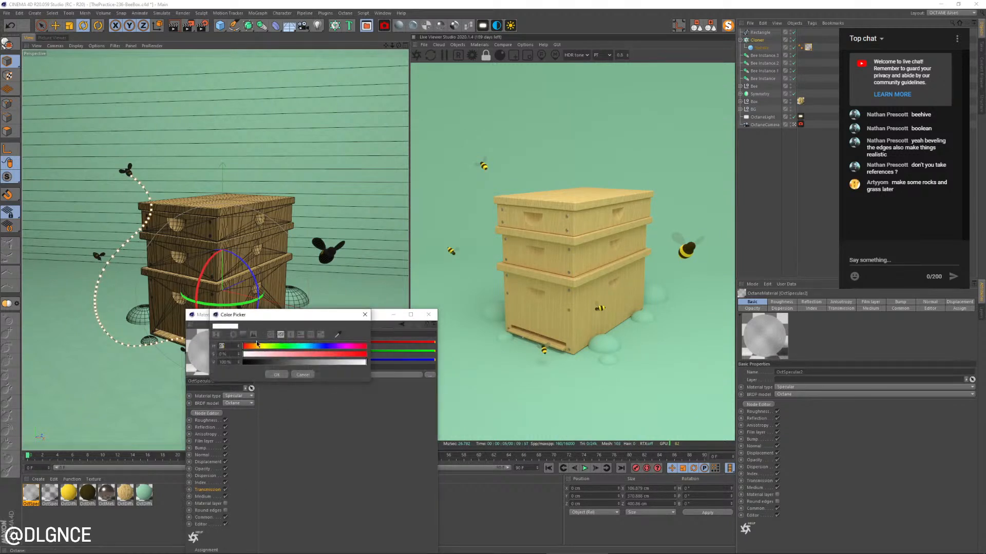
left_click(276, 375)
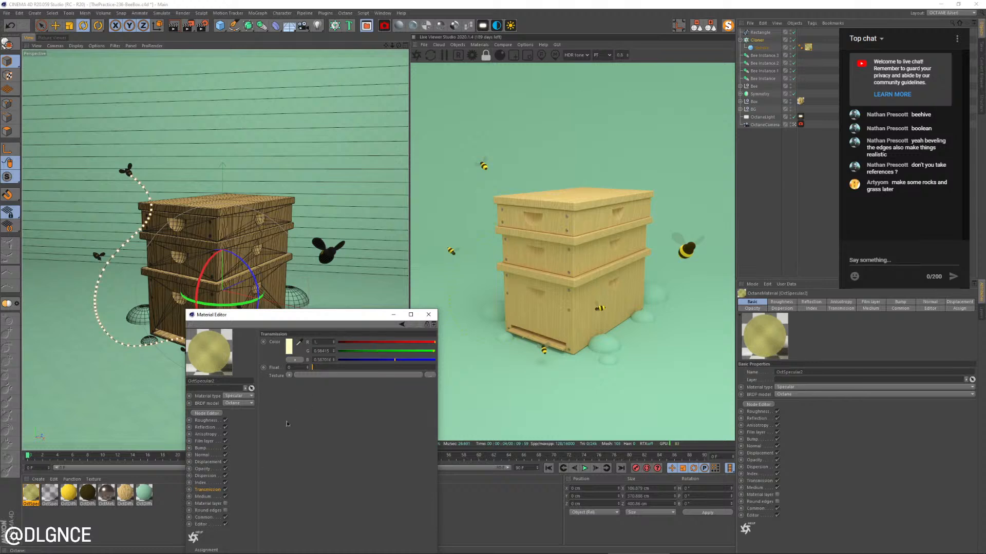
Add a scattering medium to the trail's specular material, with white Color shaders for both absorption and scattering
left_click(205, 496)
left_click(322, 342)
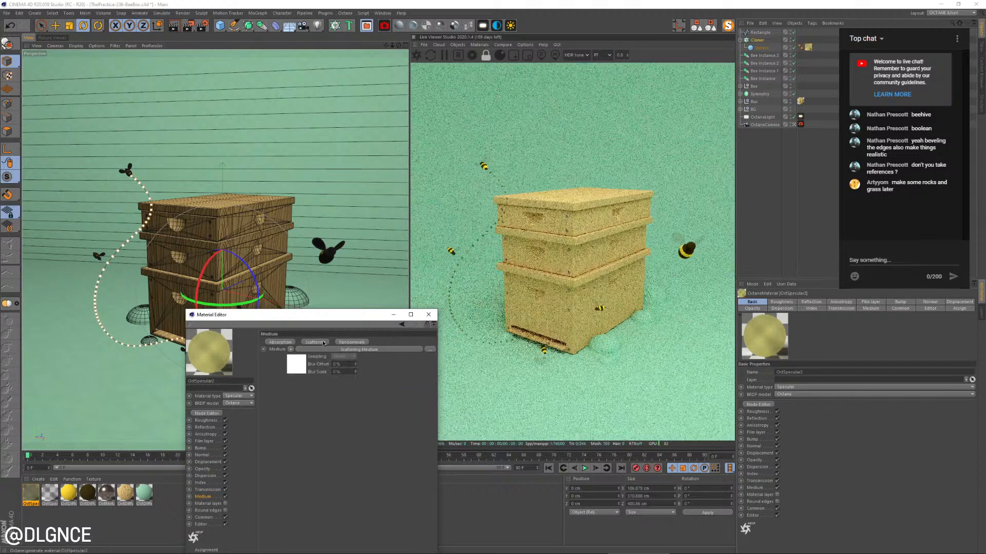
left_click(297, 366)
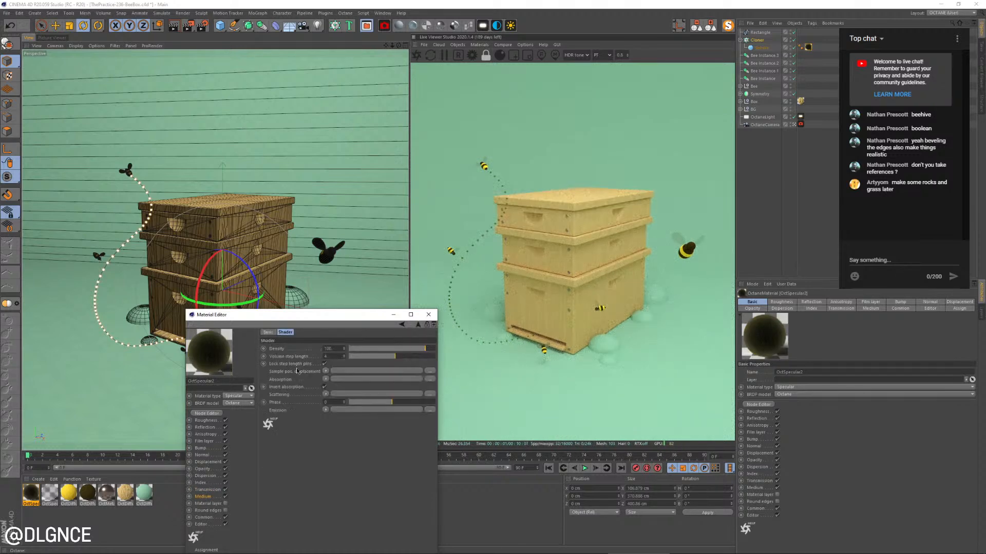
left_click(327, 380)
left_click(341, 253)
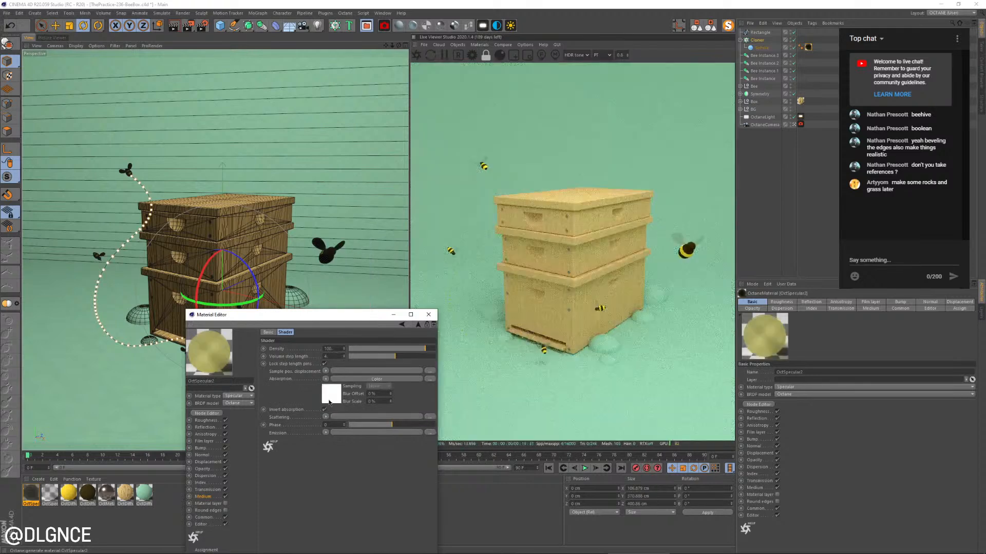
left_click(325, 417)
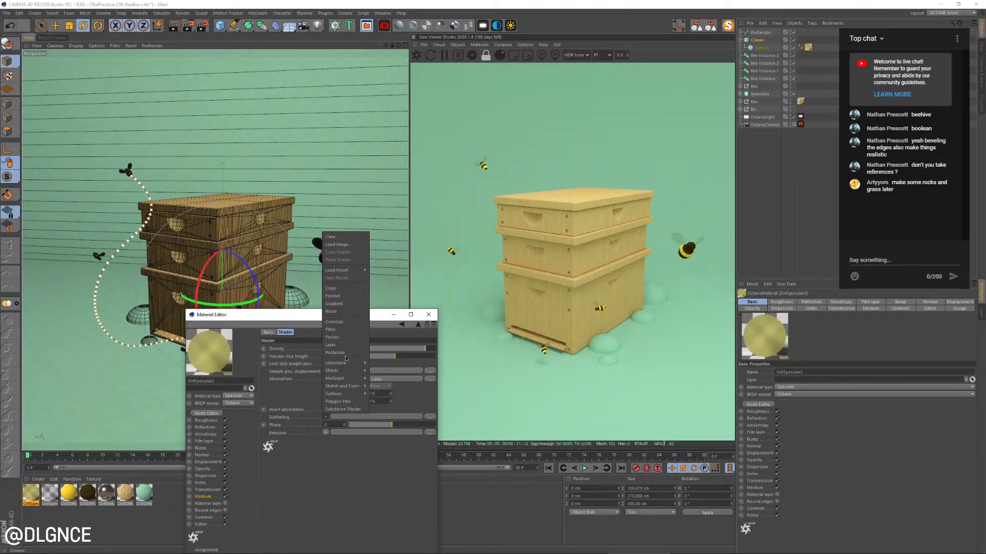
left_click(331, 289)
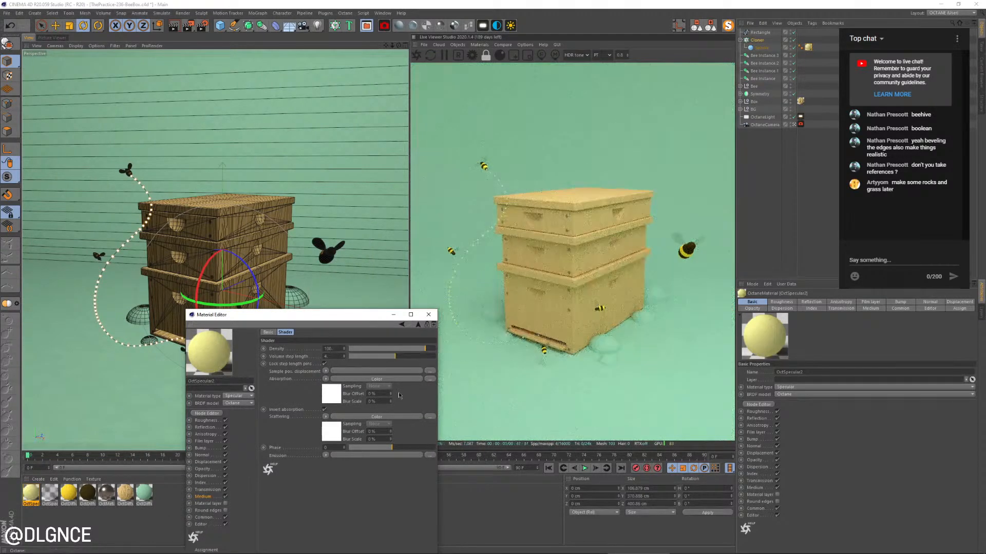
Lower the scattering medium's density, darken its scattering color to 73% value, and close the material's settings
left_click_drag(424, 349, 415, 350)
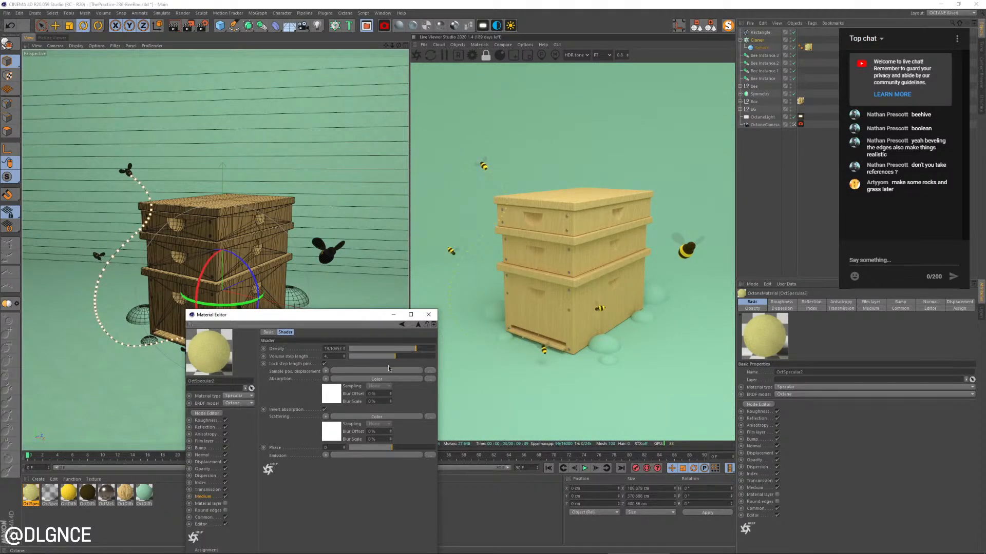
left_click_drag(416, 349, 419, 349)
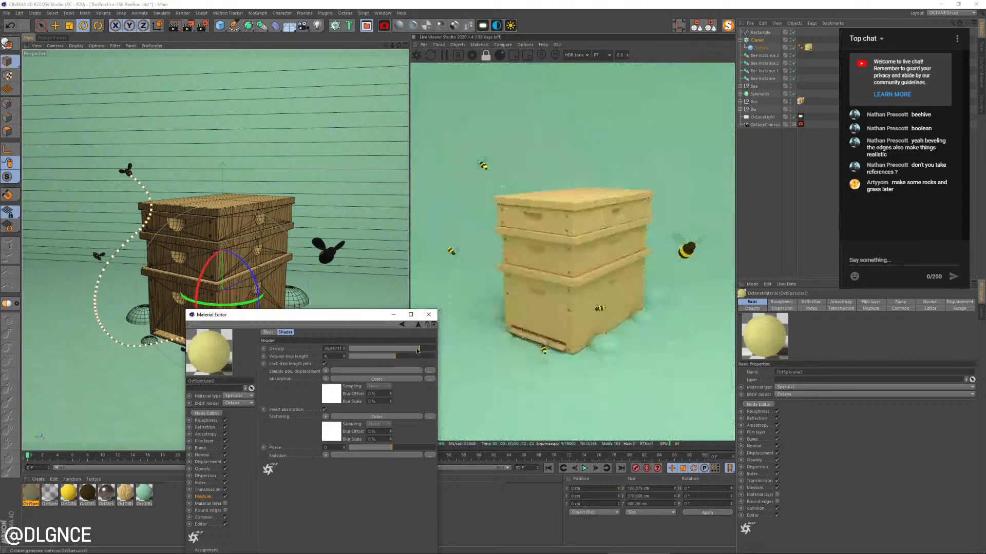
left_click(334, 436)
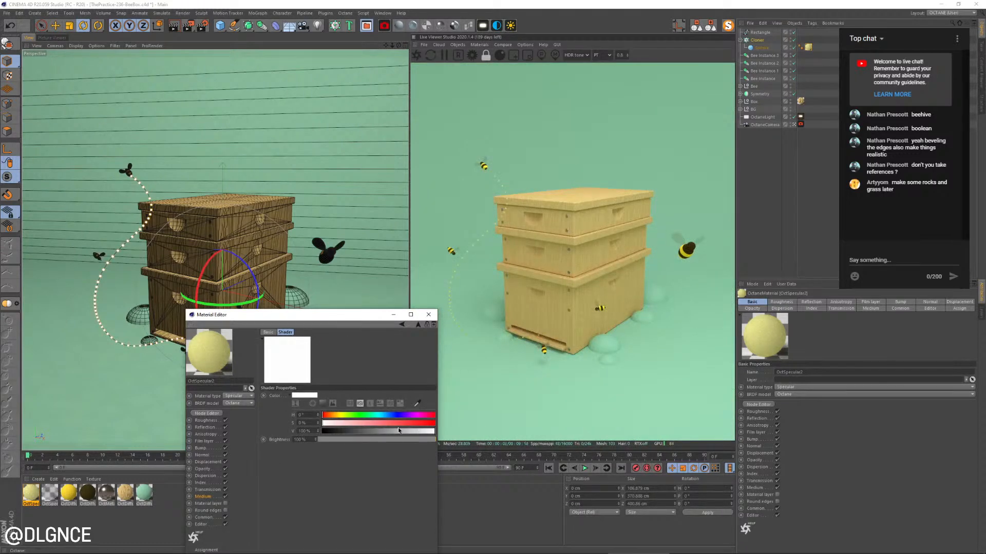
left_click_drag(399, 430, 396, 431)
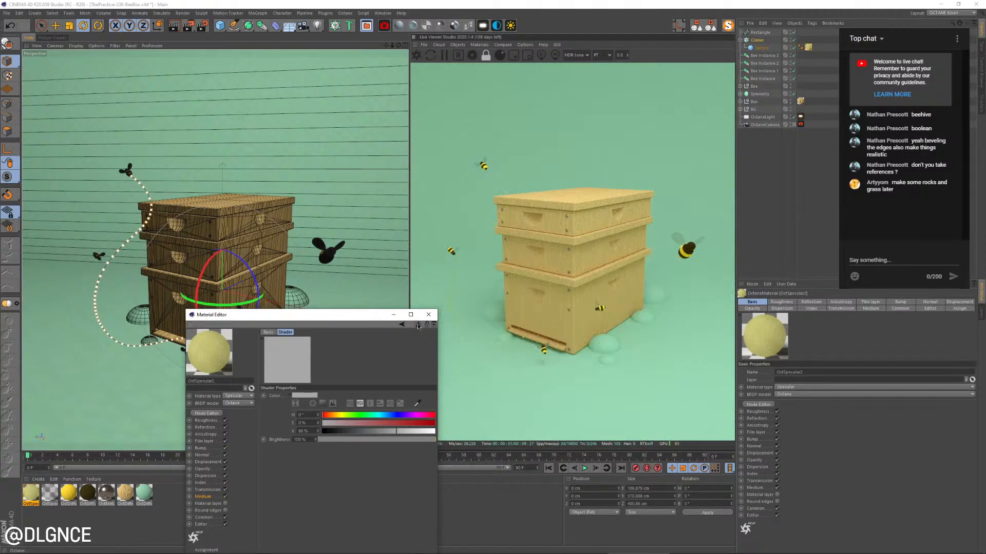
left_click(417, 325)
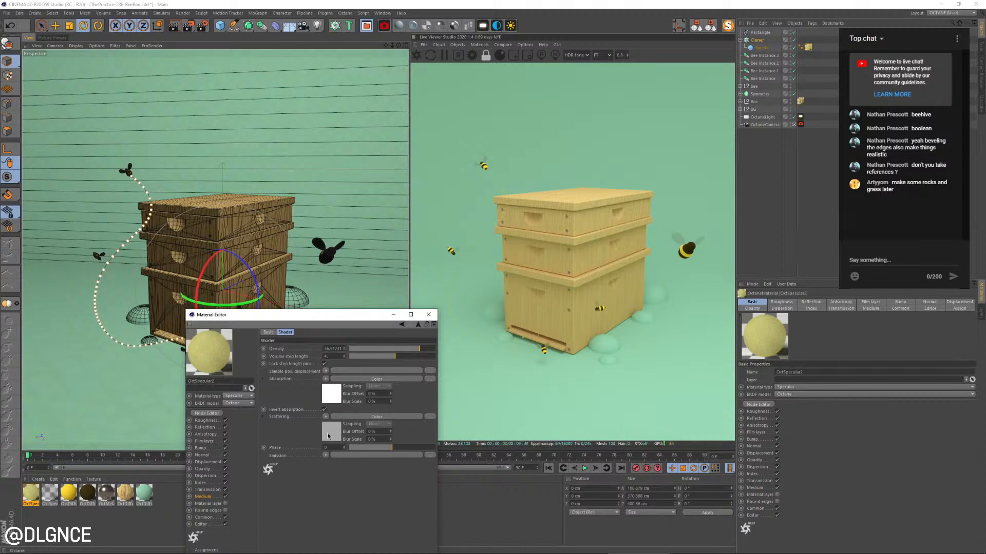
left_click(328, 435)
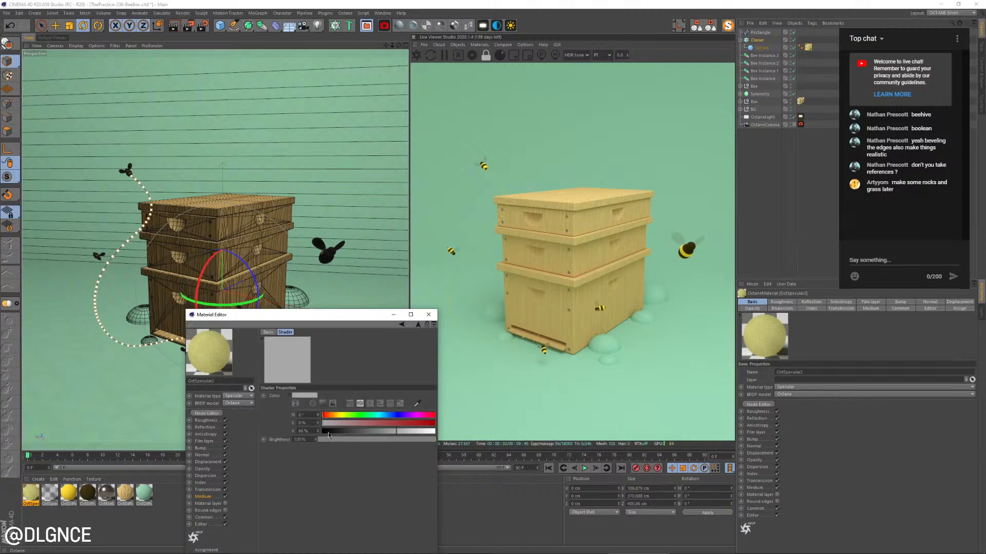
left_click(405, 432)
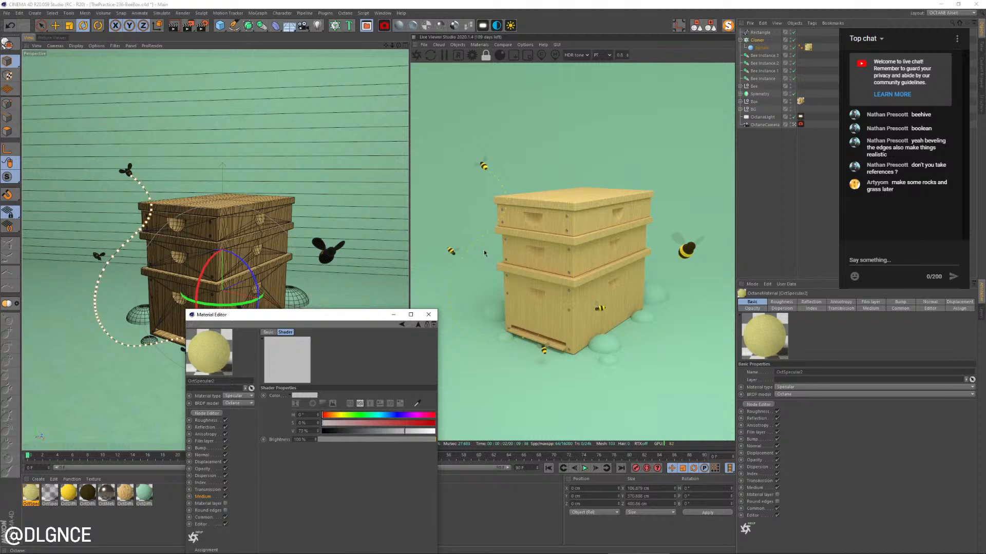
left_click(428, 314)
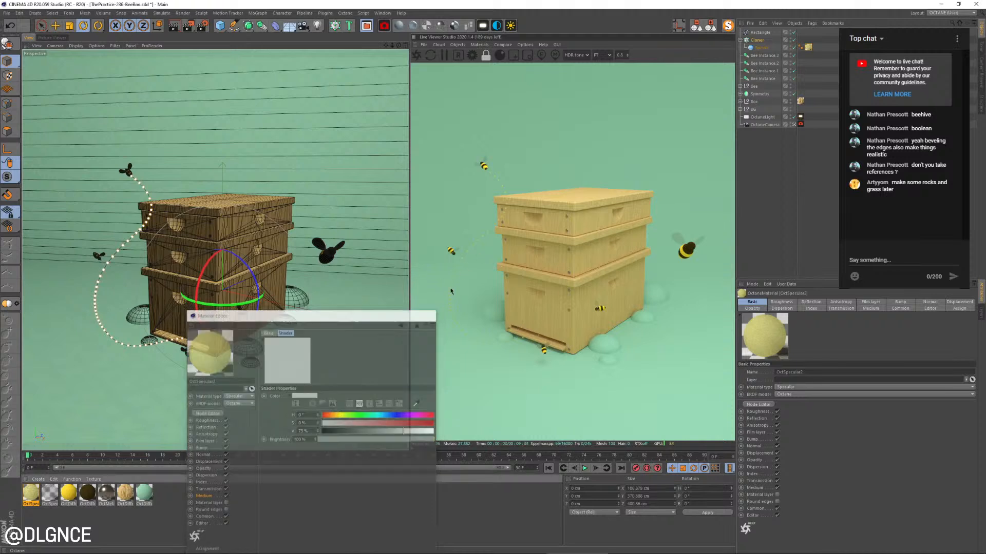
Move the bee beside the trail's upper curve slightly up and away from the bee box
left_click(98, 256)
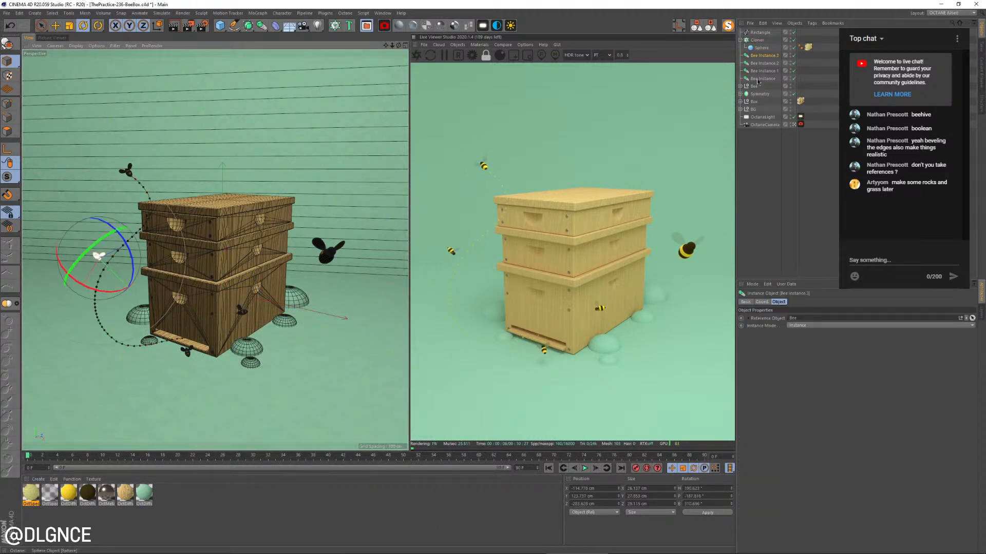
key("e")
left_click_drag(128, 225, 123, 213)
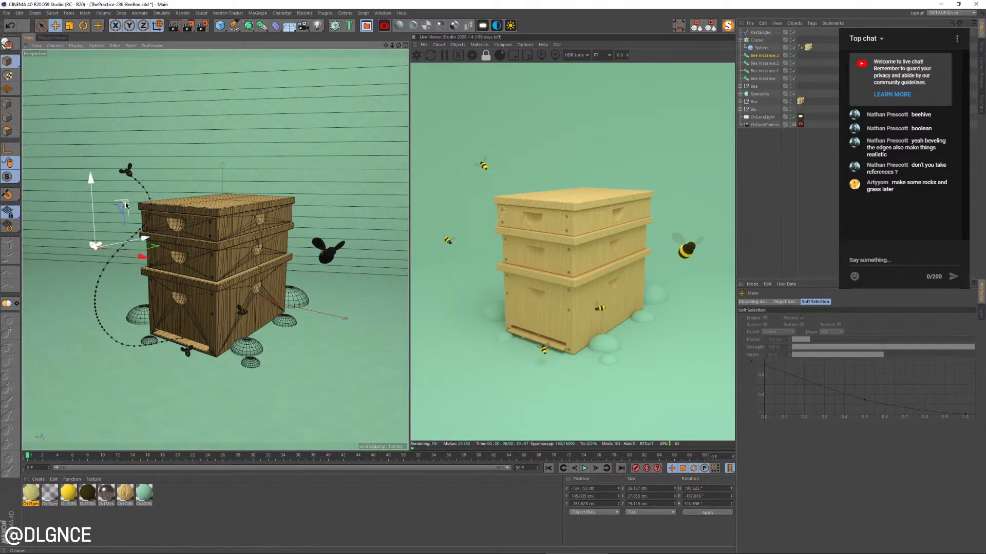
Duplicate the bee to hover just above the box lid's far side and rotate the copy to a different heading
left_click_drag(121, 208, 272, 145, "ctrl")
key("r")
left_click_drag(260, 203, 294, 173)
Duplicate the bee above the lid and position the copy in front of the lowest tier, just above the entrance
key("e")
key("w")
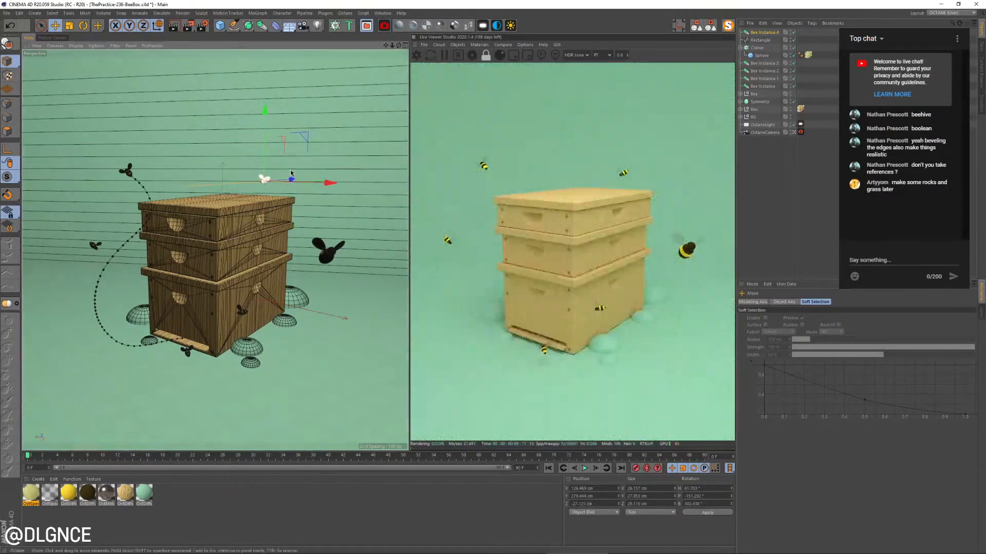
left_click_drag(294, 180, 182, 341)
key("r")
key("e")
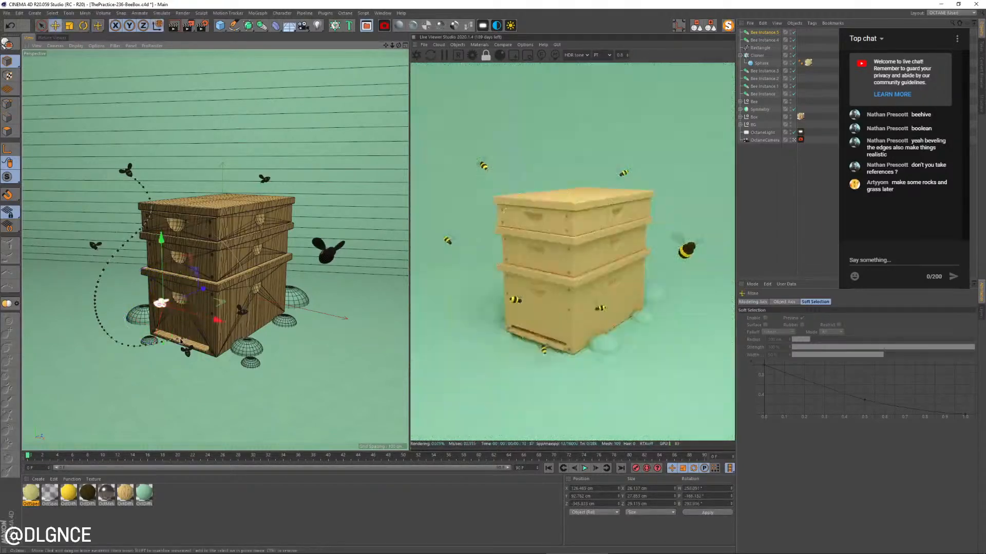
left_click_drag(161, 251, 163, 268)
left_click_drag(203, 319, 221, 298)
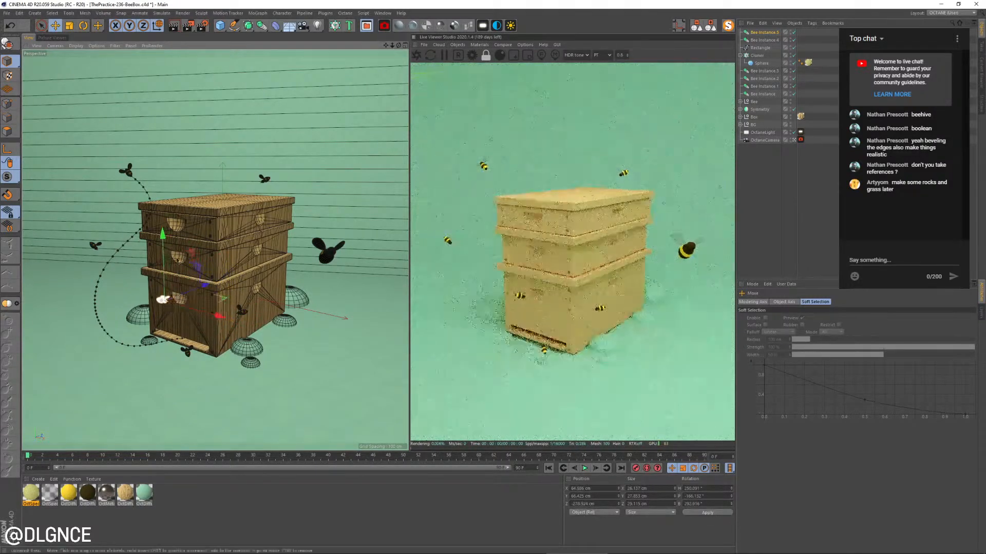
left_click_drag(164, 234, 168, 254)
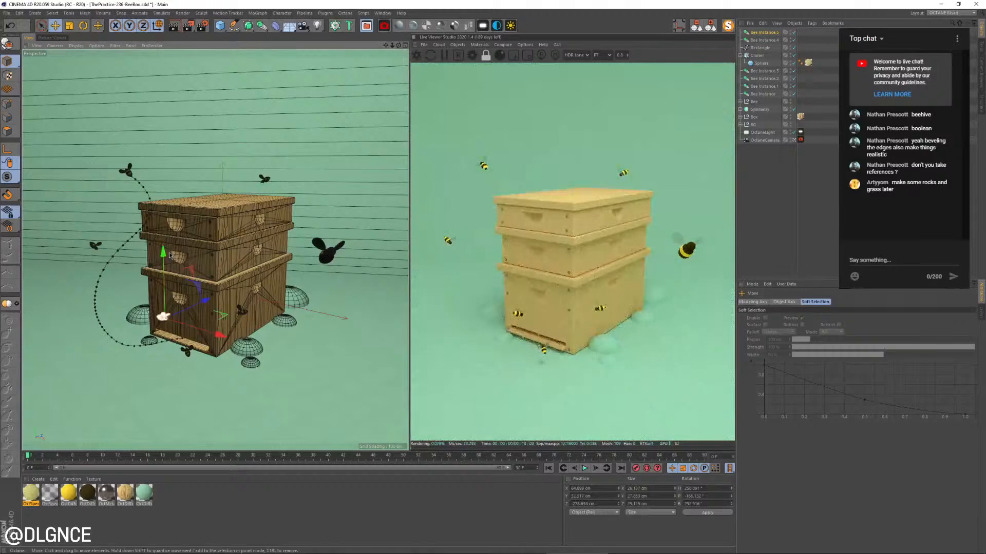
Rotate the new bee above the entrance to vary its flight direction
key("r")
left_click_drag(163, 312, 162, 311)
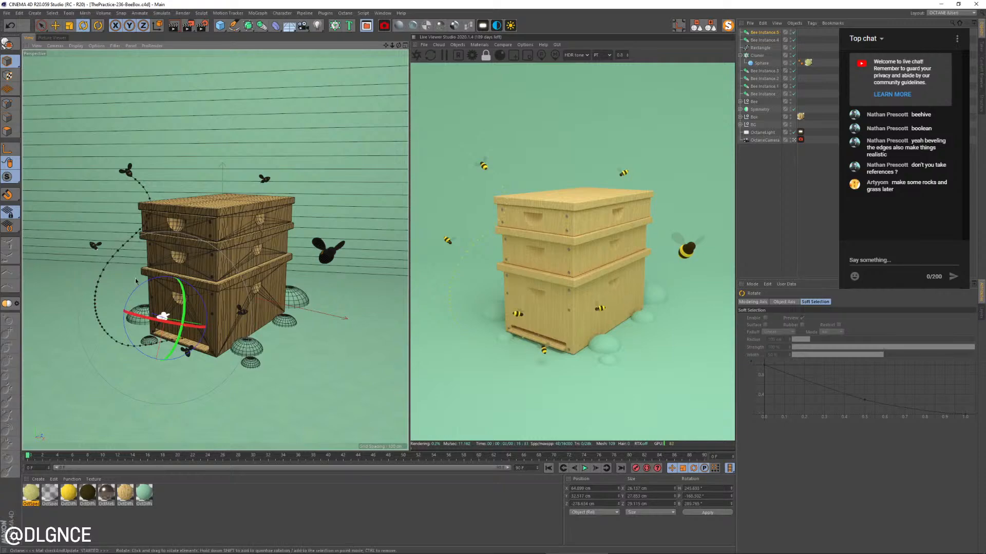
key("e")
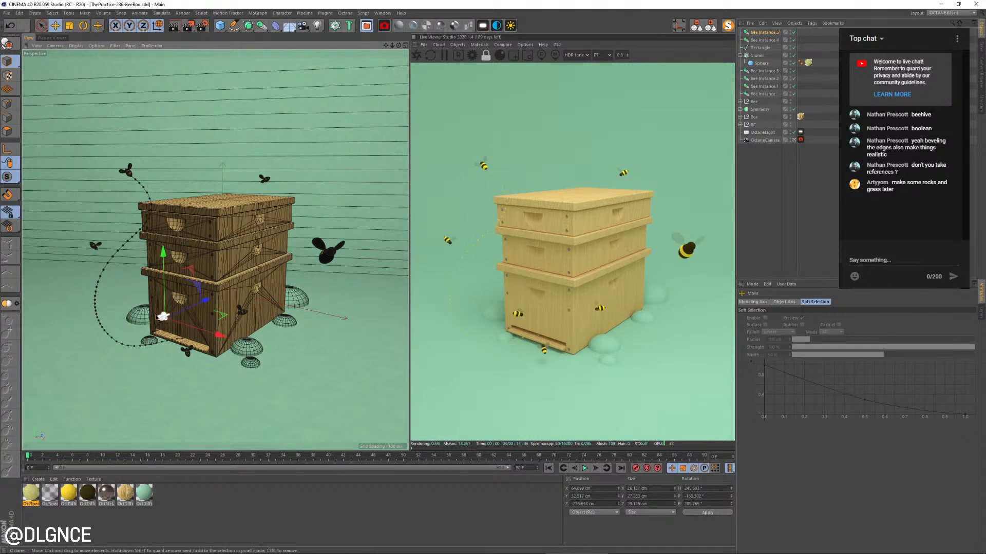
key("r")
left_click_drag(162, 318, 191, 331)
Nudge the bee above the entrance outward and slightly down, toward the outer edge of the lowest tier's front
key("e")
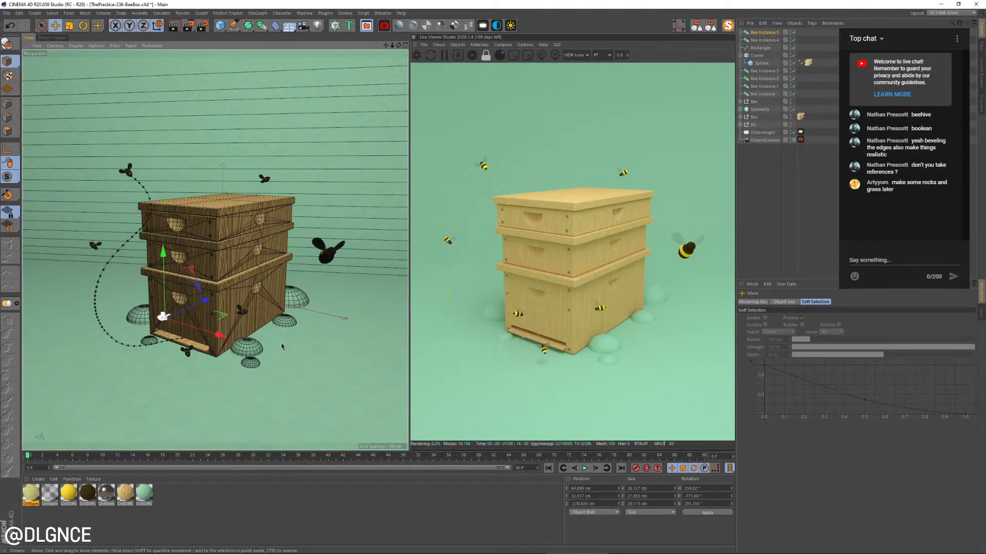
key("w")
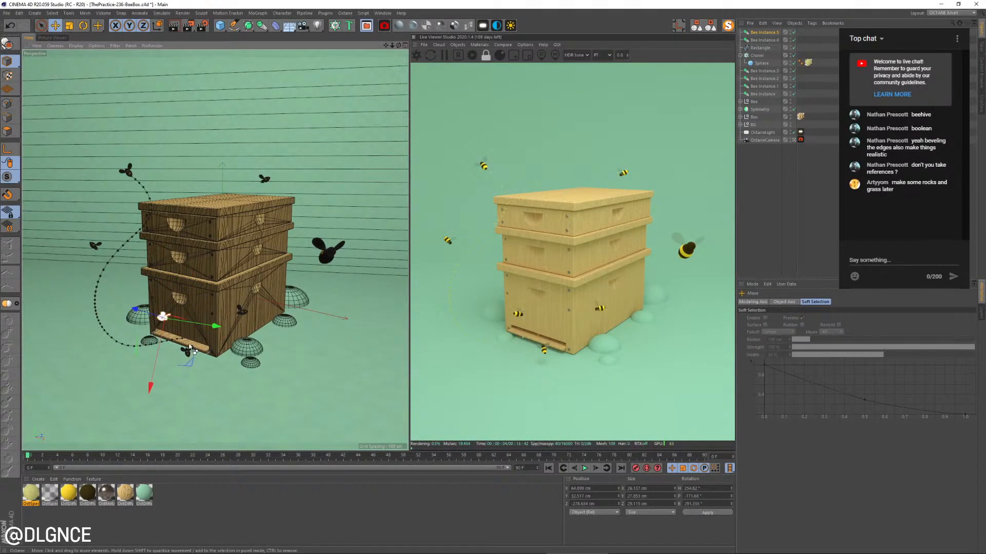
left_click_drag(150, 386, 147, 384)
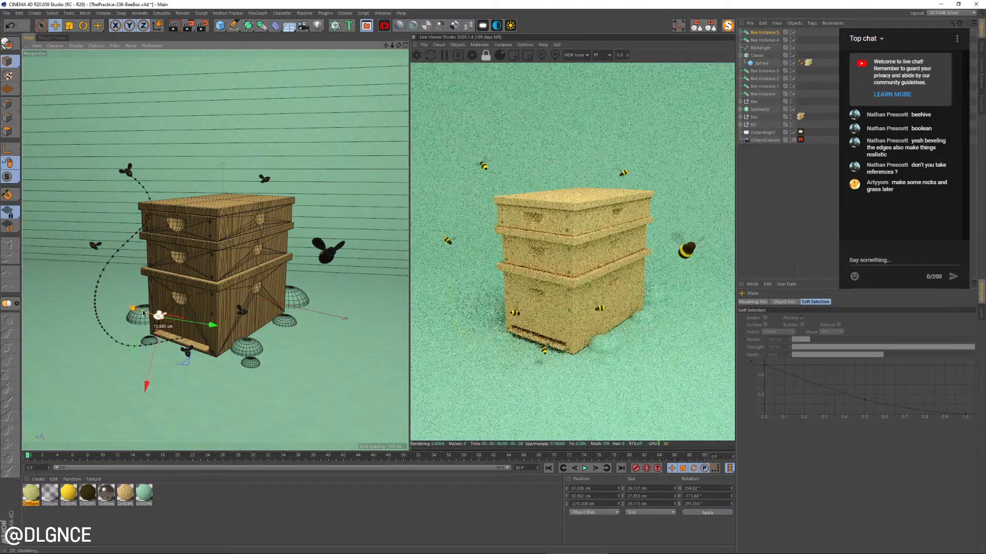
left_click_drag(159, 336, 158, 339)
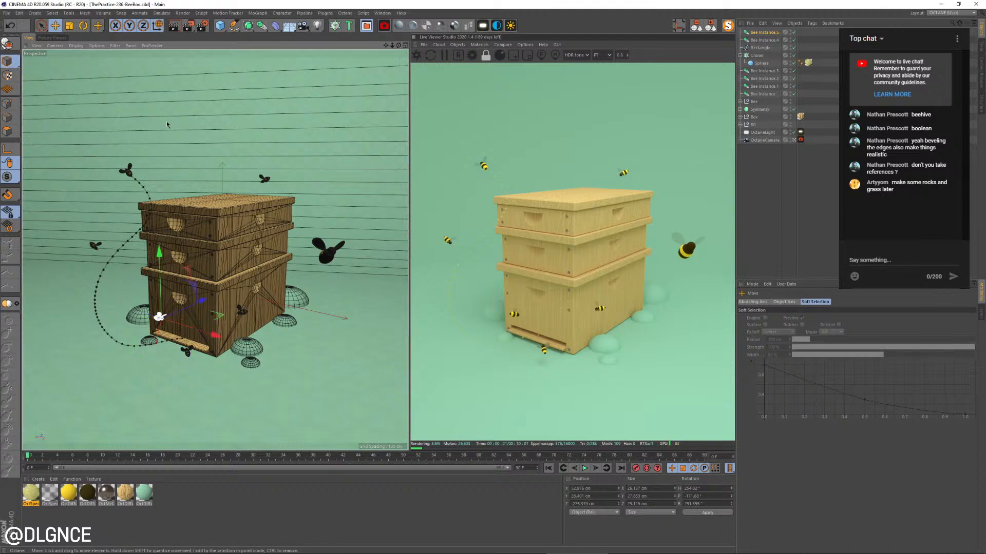
left_click(209, 237)
left_click_drag(210, 237, 221, 267)
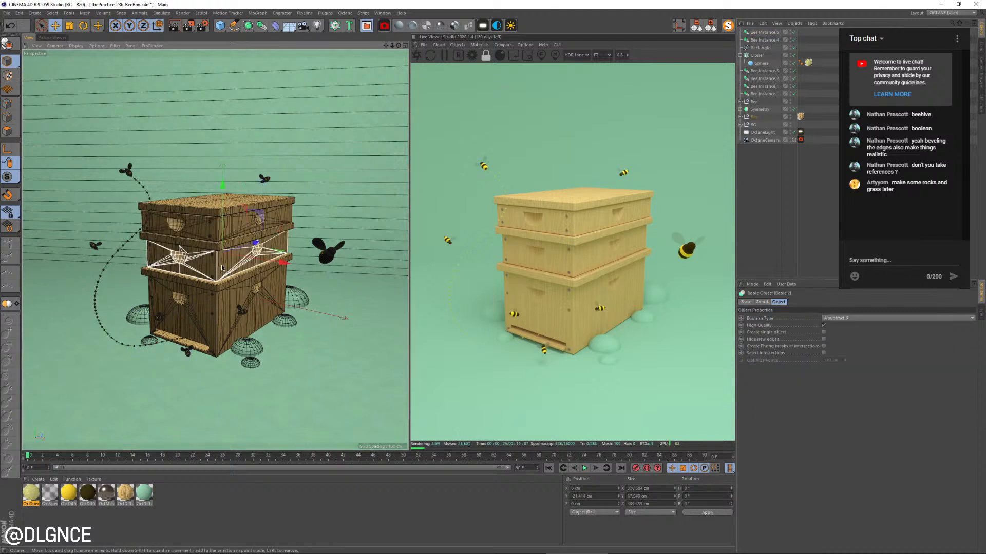
left_click(160, 318)
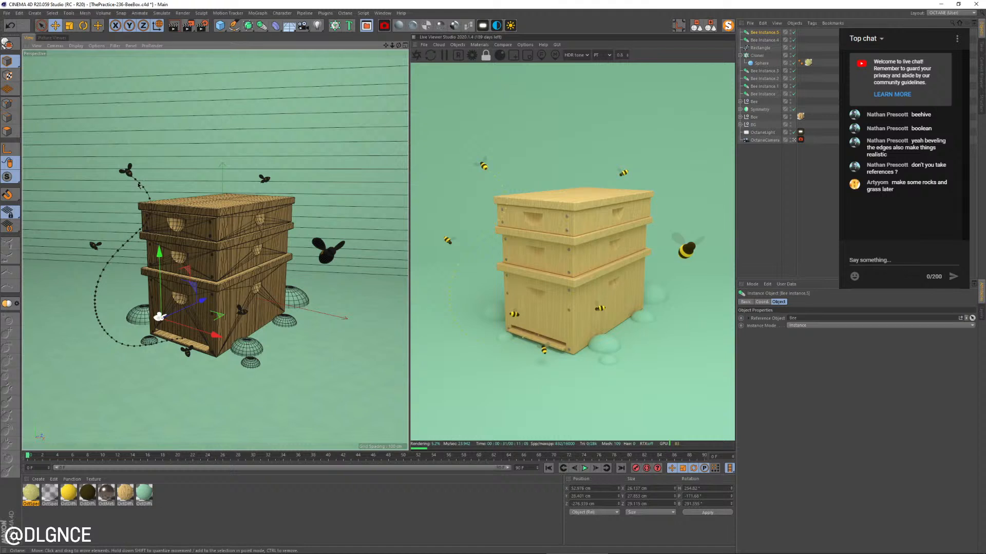
Duplicate the trail's Rectangle spline and nest the copy under the large foreground bee's instance
left_click(139, 183)
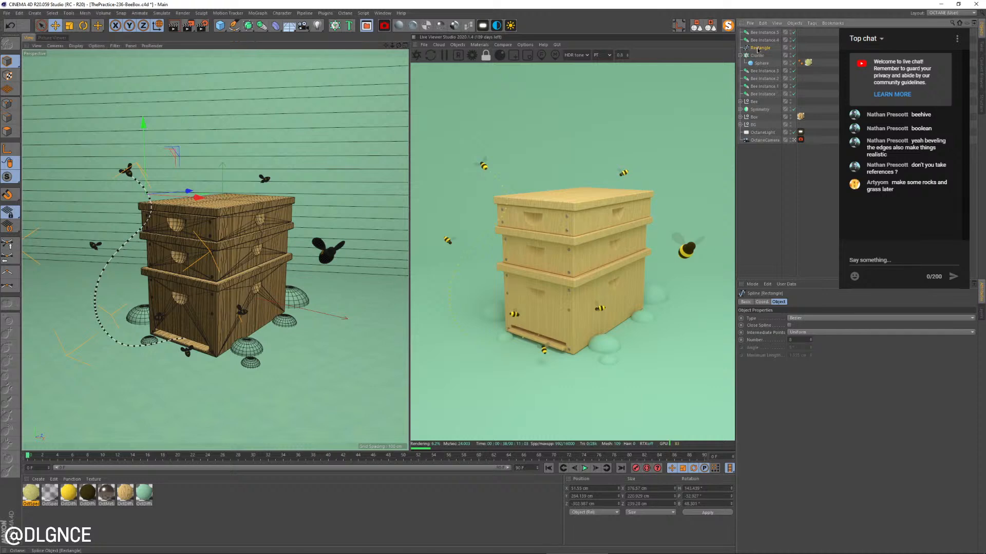
left_click_drag(759, 47, 759, 44, "ctrl")
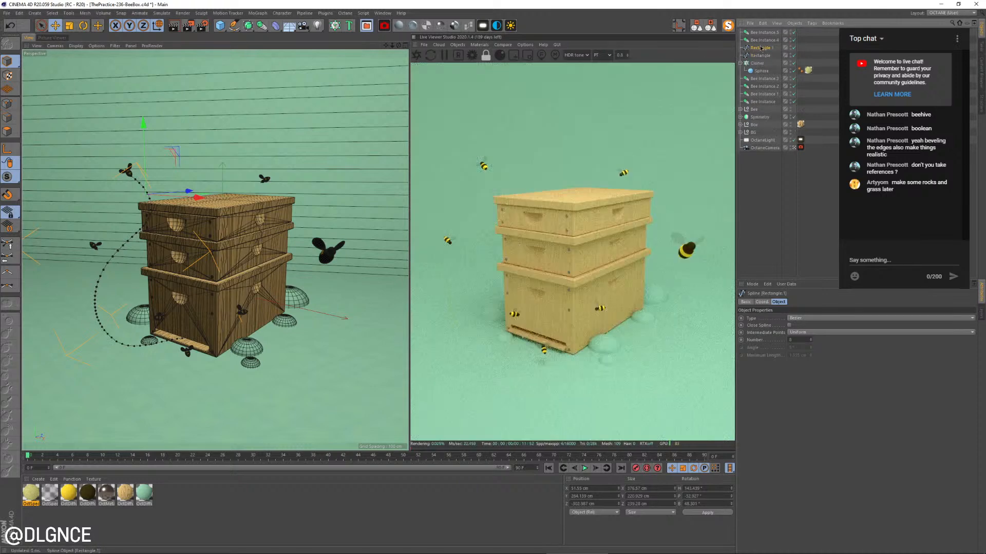
left_click(322, 257)
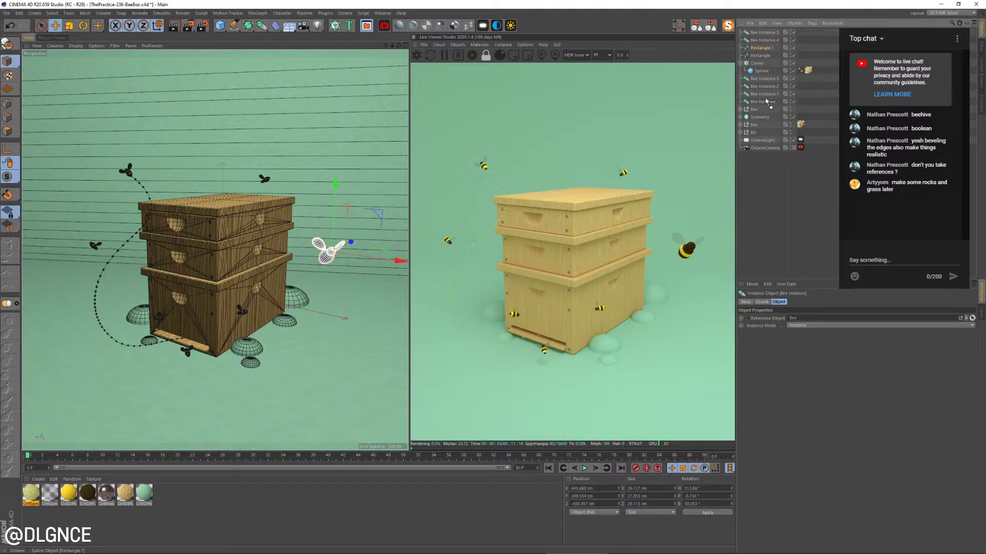
left_click_drag(768, 105, 765, 101)
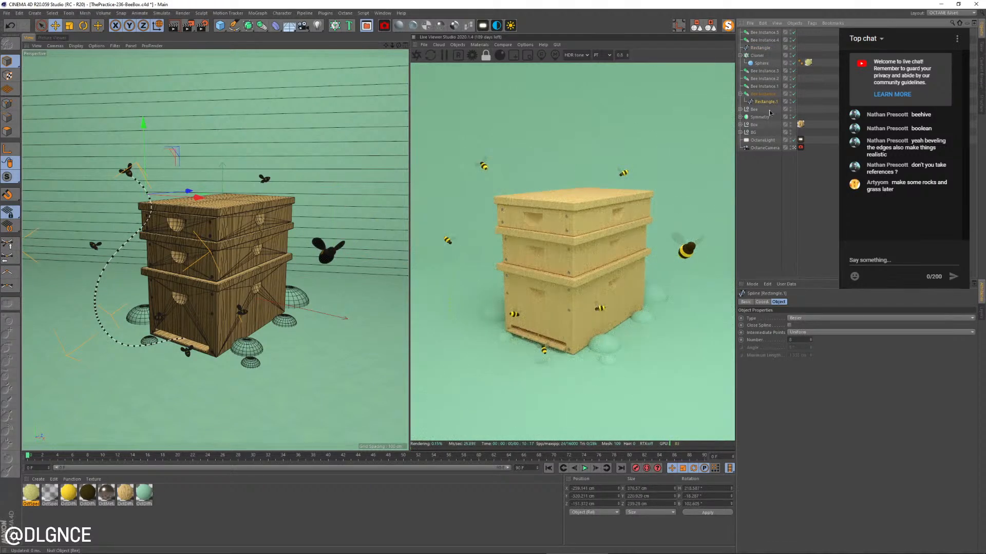
Set the copied spline's position and rotation coordinates to 0 so it snaps to the foreground bee
left_click(592, 488)
type("0")
key("Tab")
key("Tab")
key("Tab")
key("Tab")
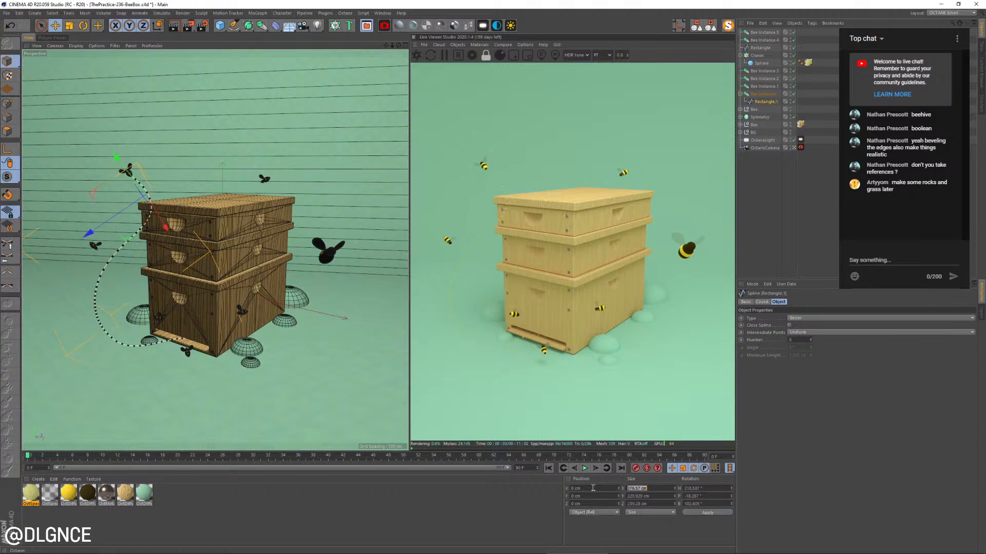
type("0")
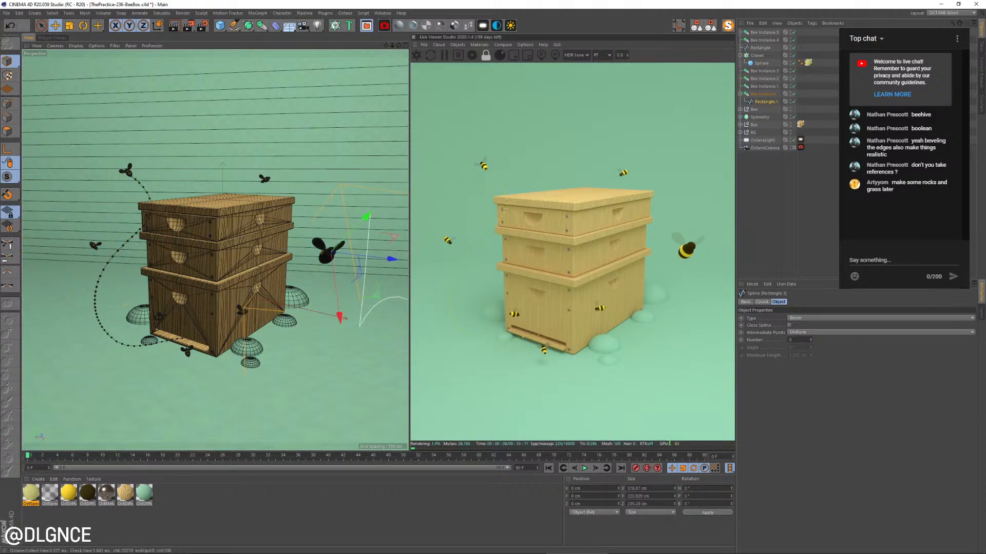
Move the original Rectangle spline into the Bee group to read its offset relative to the bee
left_click(795, 148)
left_click_drag(308, 221, 286, 249, "alt")
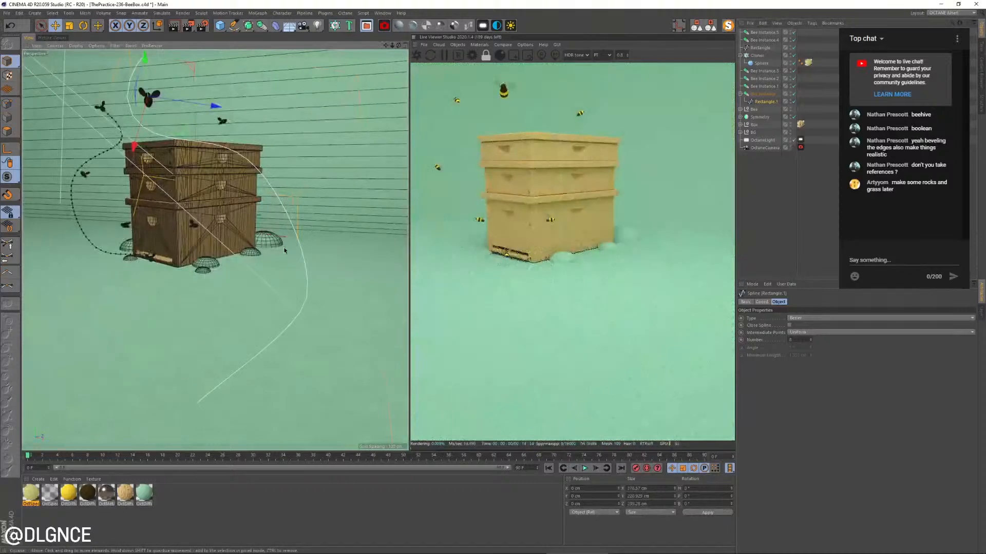
left_click_drag(148, 96, 228, 247, "alt")
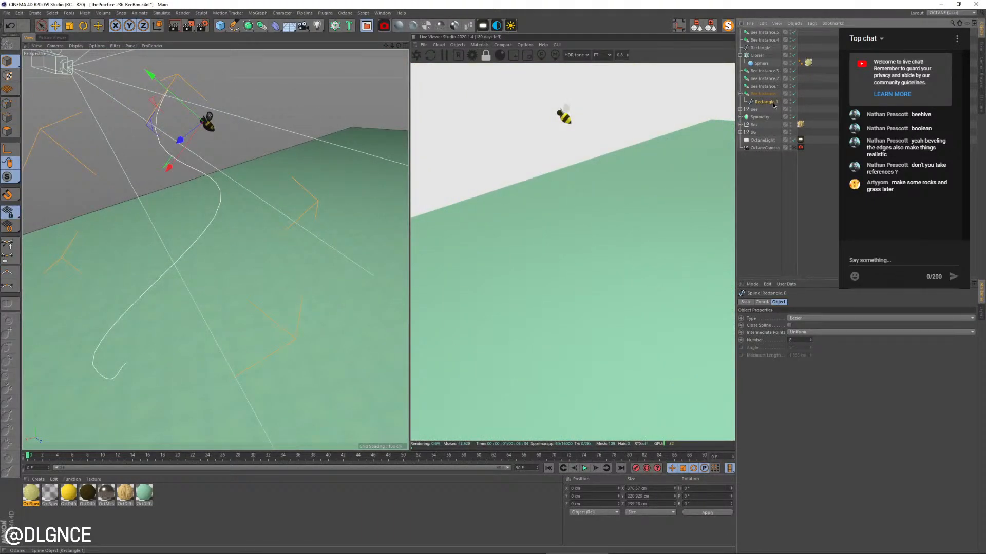
left_click(761, 47)
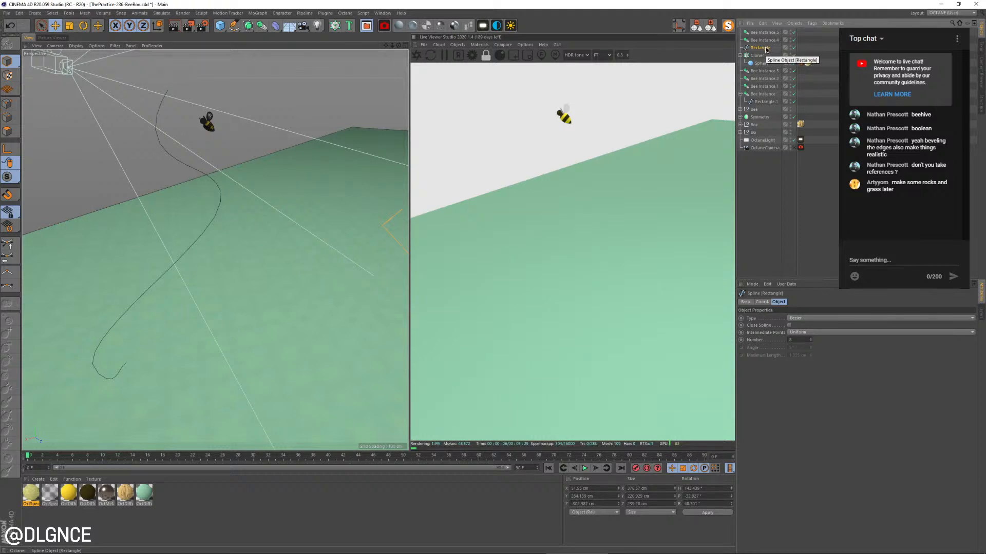
left_click_drag(767, 49, 765, 61)
left_click_drag(757, 111, 757, 111)
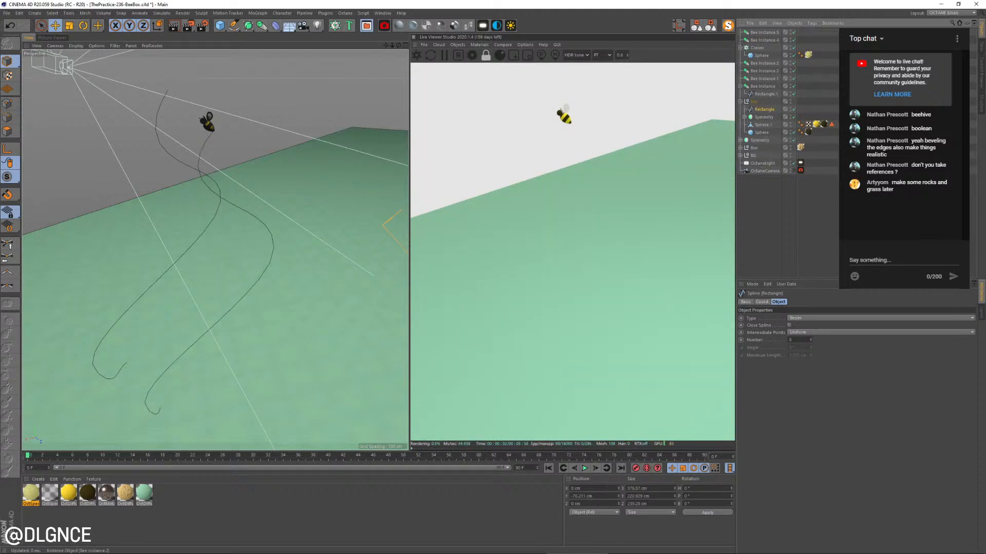
Set the Y position of the spline copy under the foreground bee's instance to -70 cm
left_click(764, 94)
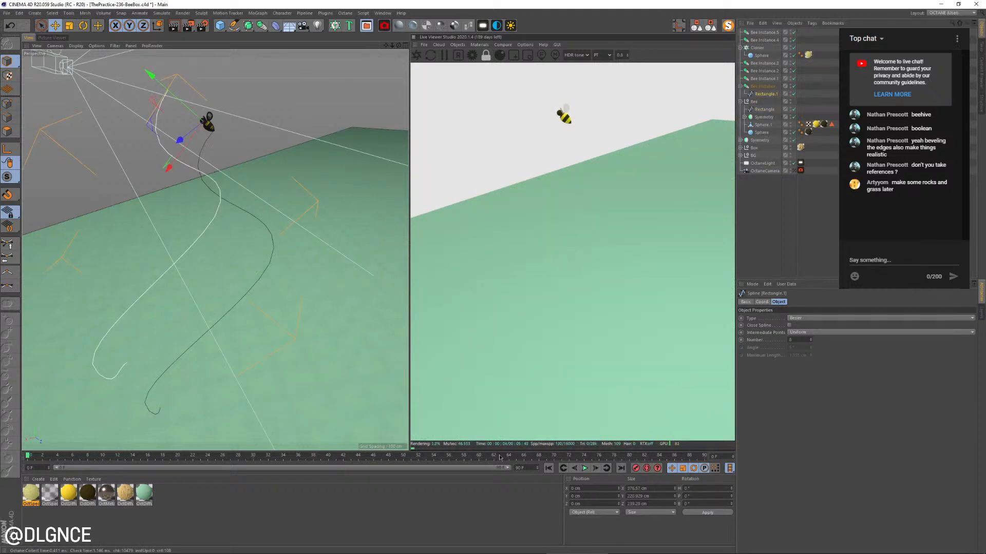
type("-70")
key("Return")
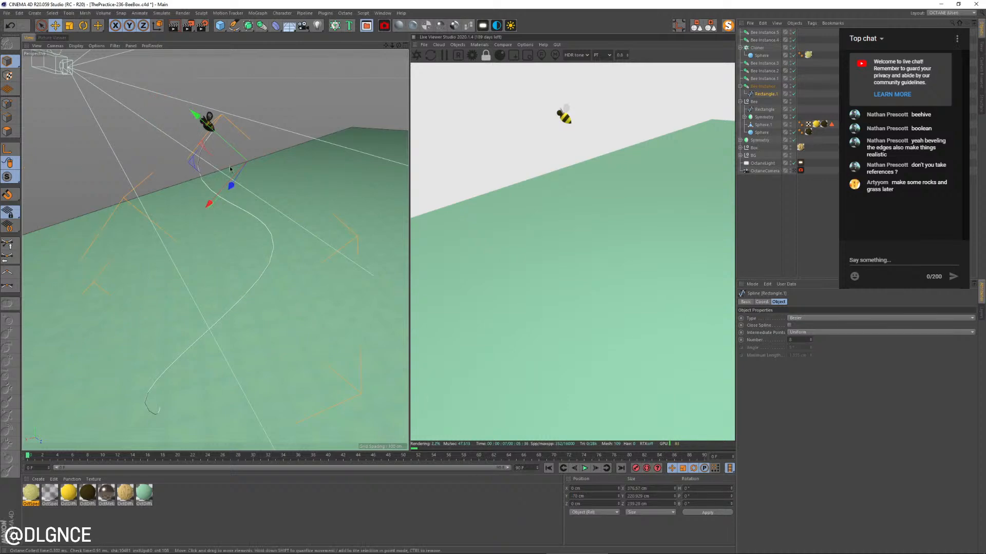
left_click_drag(221, 247, 360, 241, "alt")
left_click_drag(247, 160, 242, 140, "alt")
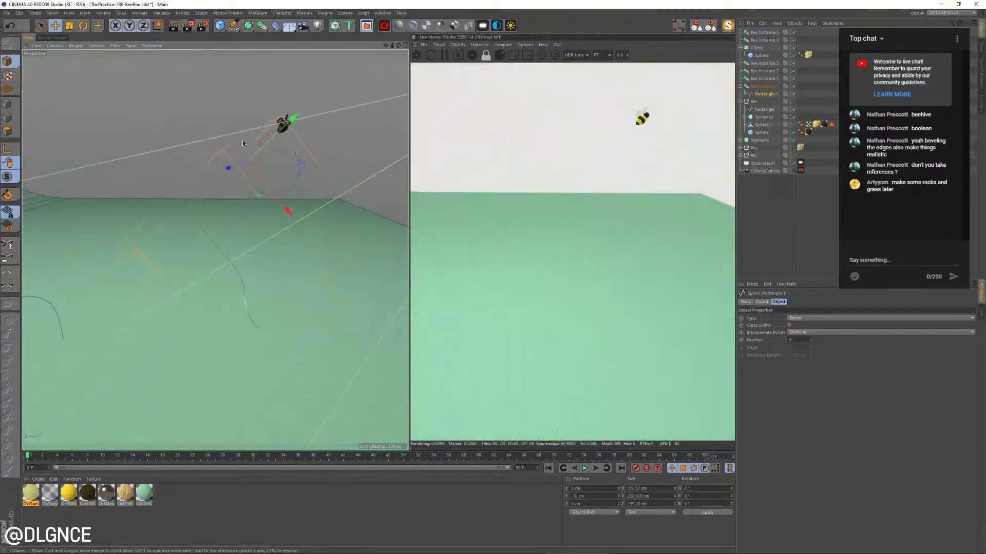
Move the original Rectangle spline back out of the Bee group to above the Cloner, and reselect the foreground bee's spline
left_click(764, 109)
left_click_drag(765, 55, 763, 43)
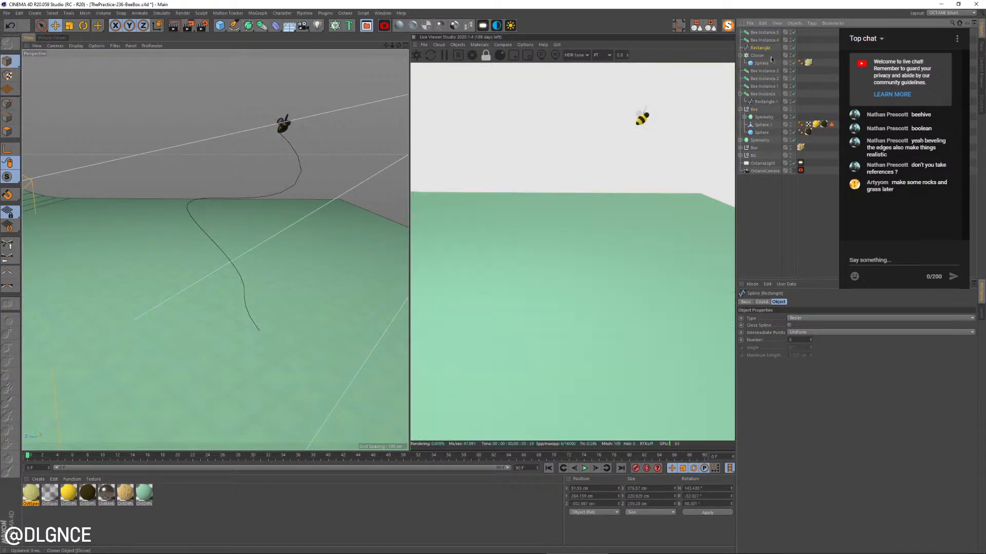
left_click(765, 102)
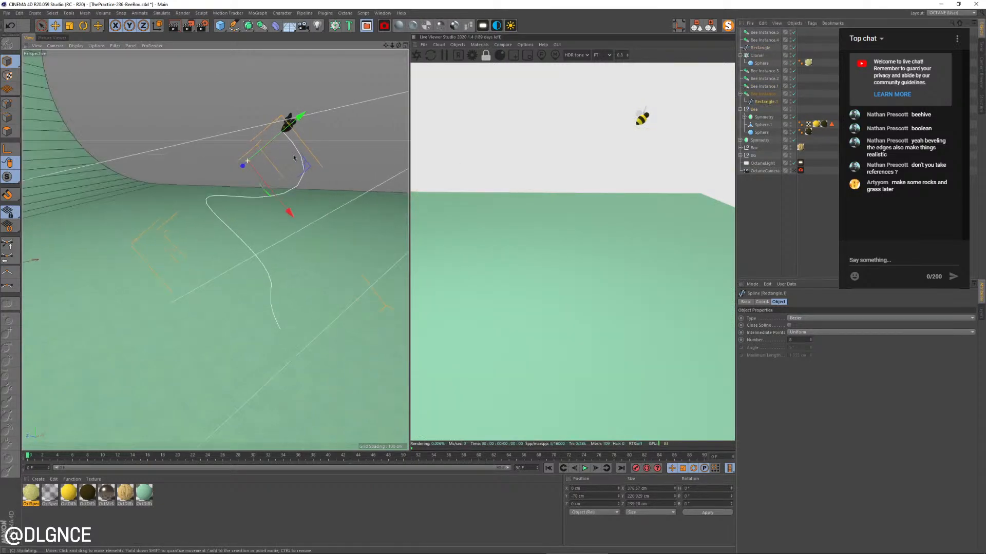
Delete the curve point just behind the foreground bee from its spline
left_click_drag(217, 155, 305, 159, "alt")
scroll(305, 159, "up", 4)
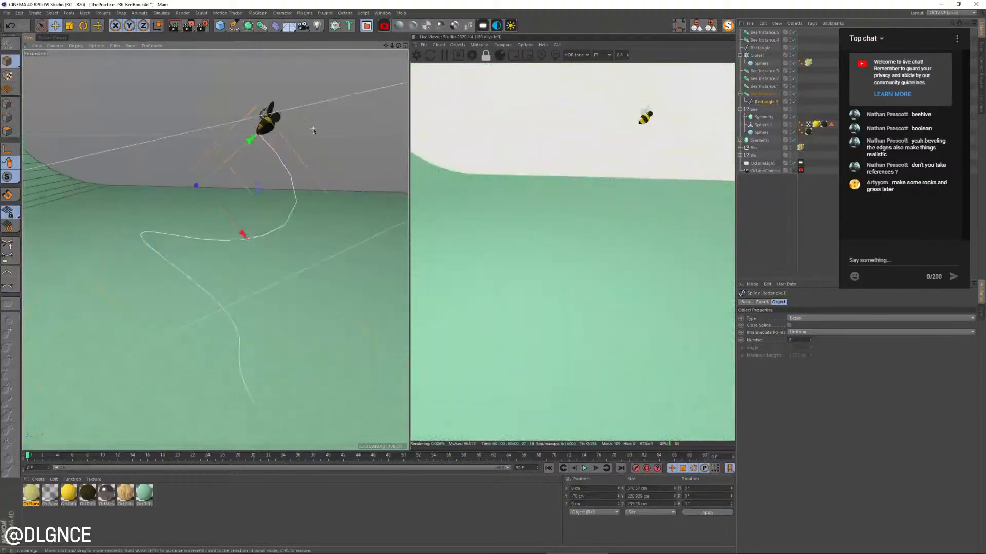
left_click(8, 103)
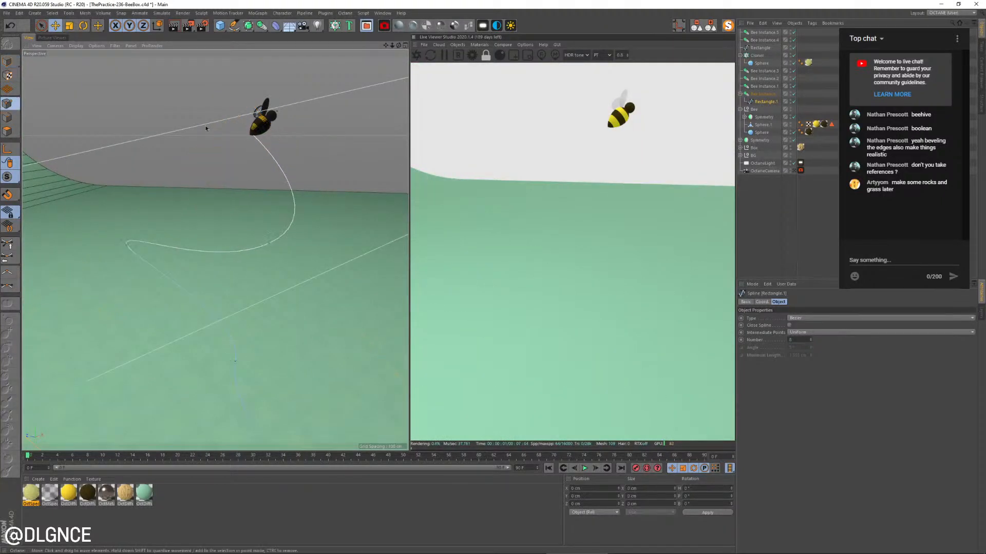
left_click_drag(279, 176, 340, 203, "alt")
key("Delete")
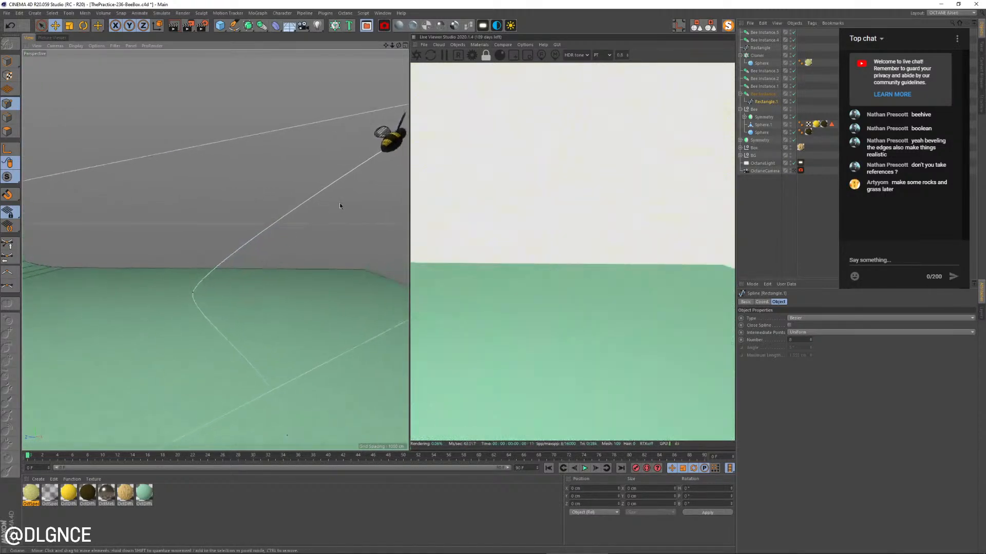
Reposition the spline point nearest the foreground bee so the path leaves its tail smoothly, and check it through the render camera
key("k")
key("k")
key("space")
left_click_drag(335, 146, 376, 203, "alt")
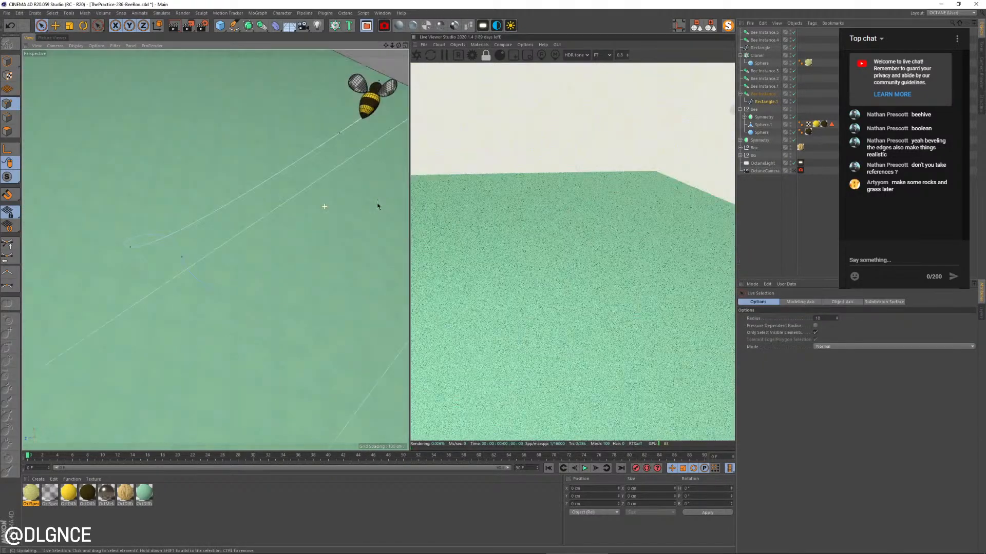
middle_click_drag(379, 204, 280, 208, "alt")
left_click(259, 160)
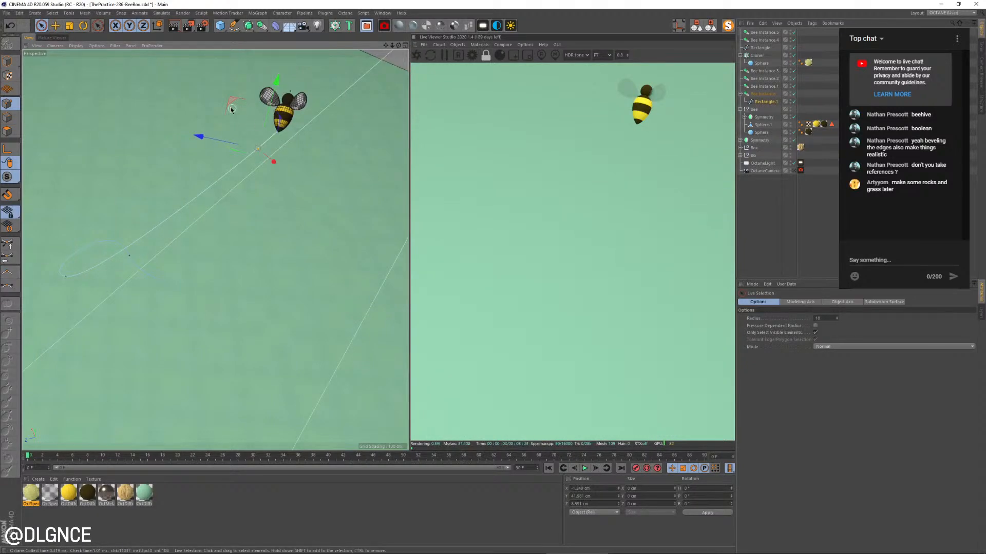
left_click_drag(231, 110, 237, 132)
left_click_drag(308, 226, 262, 138, "alt")
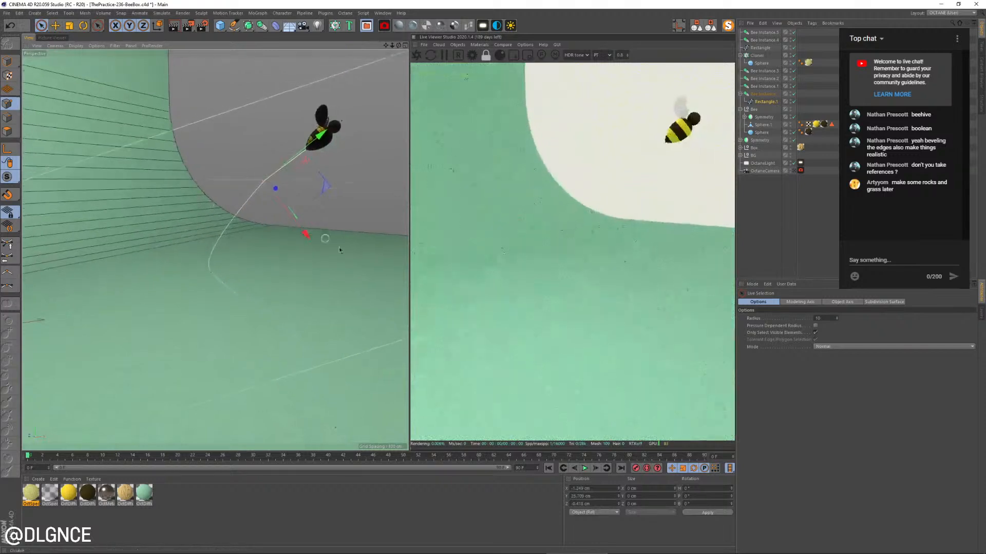
left_click_drag(303, 233, 309, 237)
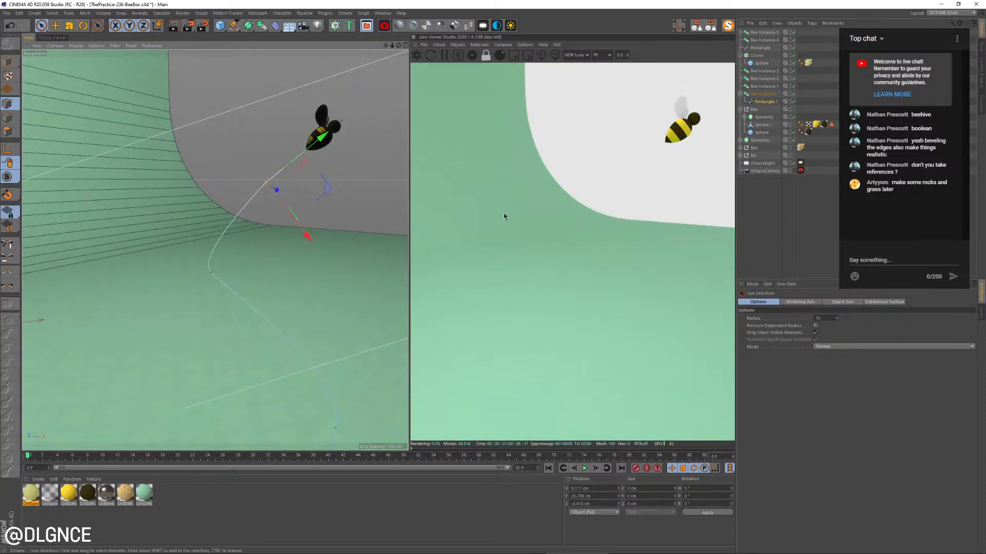
left_click(793, 170)
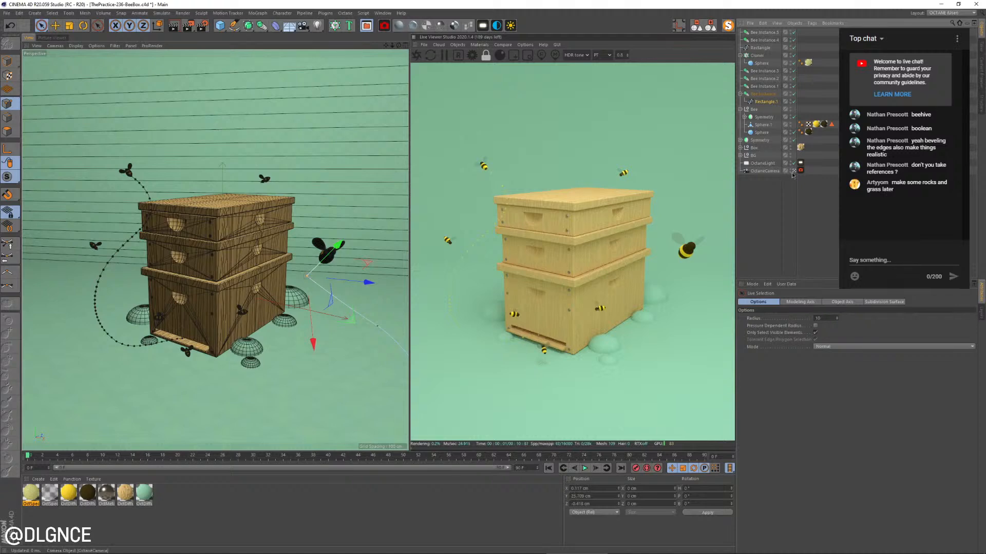
Delete a surplus point at the lower part of the foreground bee's spline
left_click(793, 173)
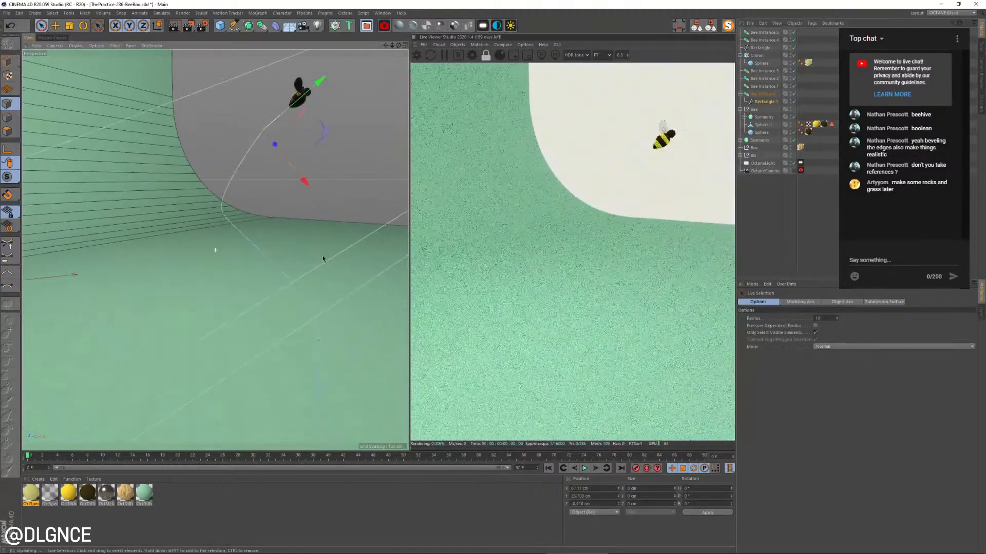
scroll(343, 372, "up", 5)
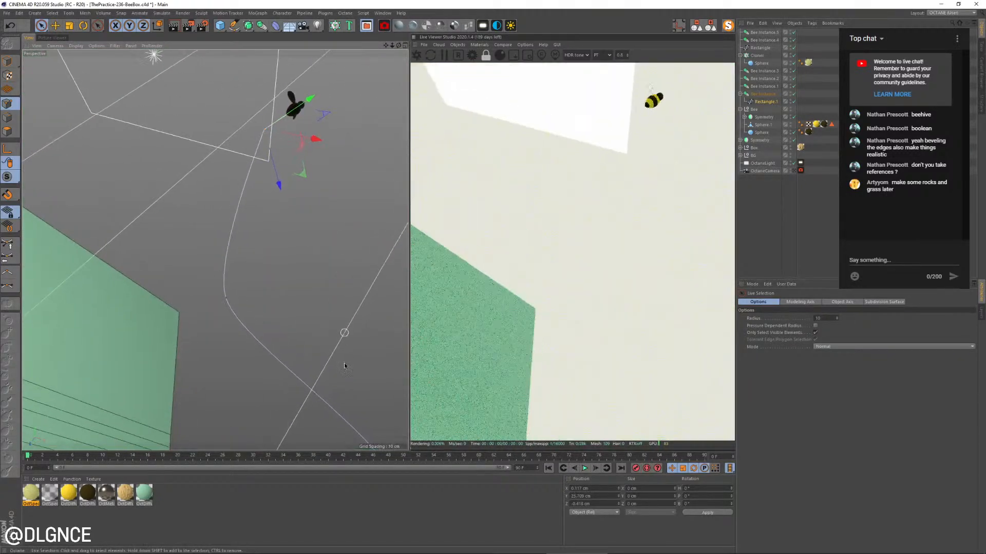
left_click_drag(345, 366, 301, 79, "alt")
right_click_drag(262, 193, 308, 233, "alt")
left_click_drag(308, 233, 309, 249, "alt")
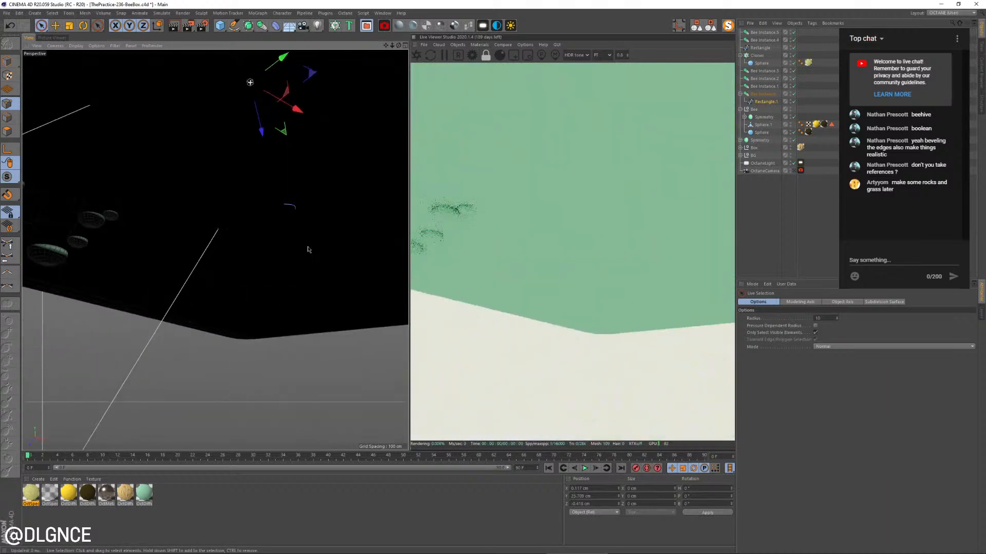
left_click(295, 210)
key("Delete")
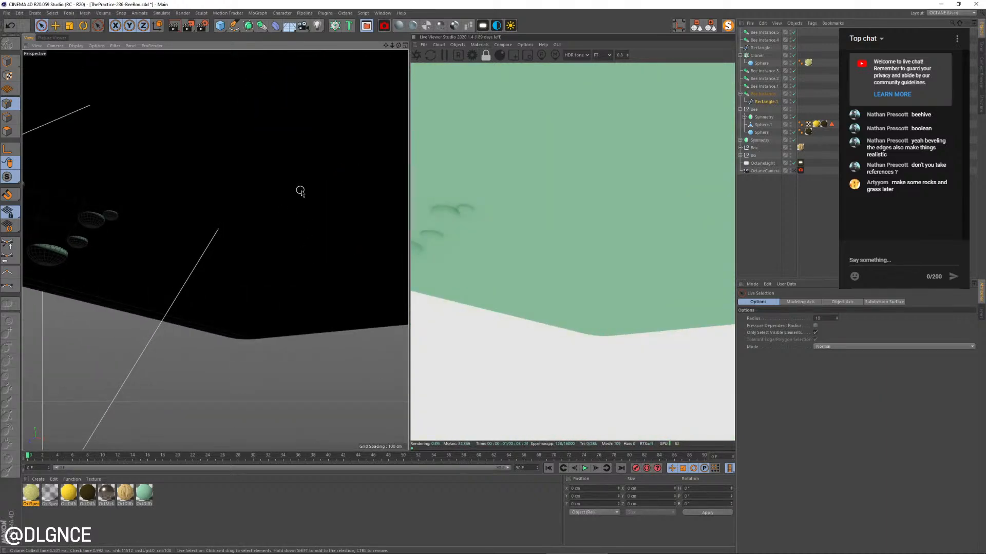
Move the remaining end point of the foreground bee's spline down toward the base of the beehive
left_click_drag(300, 190, 301, 259, "alt")
middle_click_drag(303, 192, 309, 253, "alt")
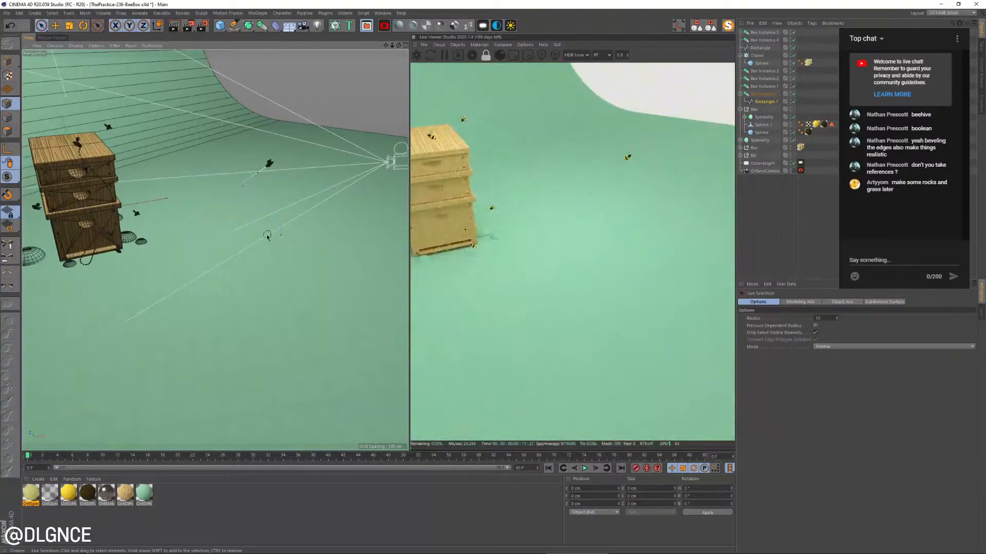
left_click(281, 237)
key("e")
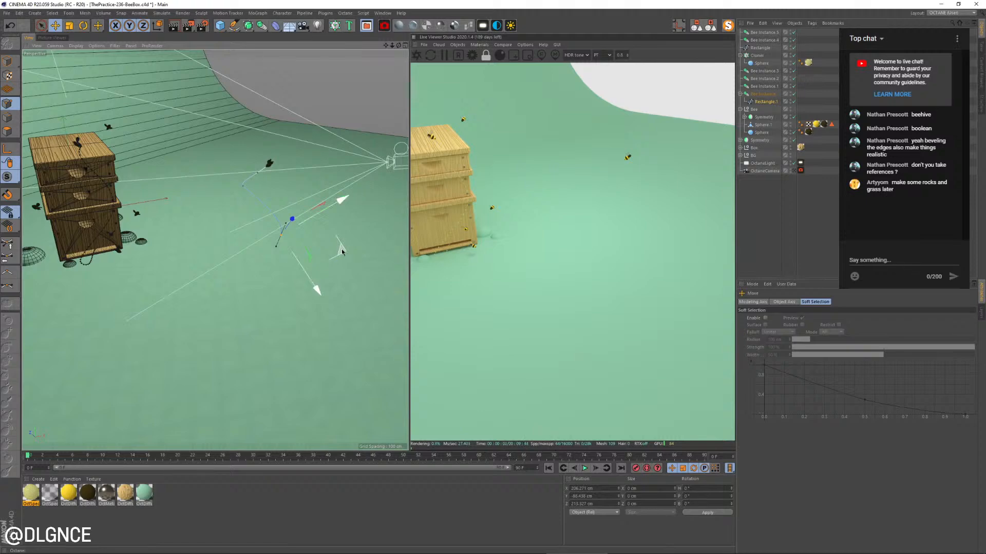
left_click_drag(342, 251, 158, 264)
left_click_drag(250, 298, 295, 246, "alt")
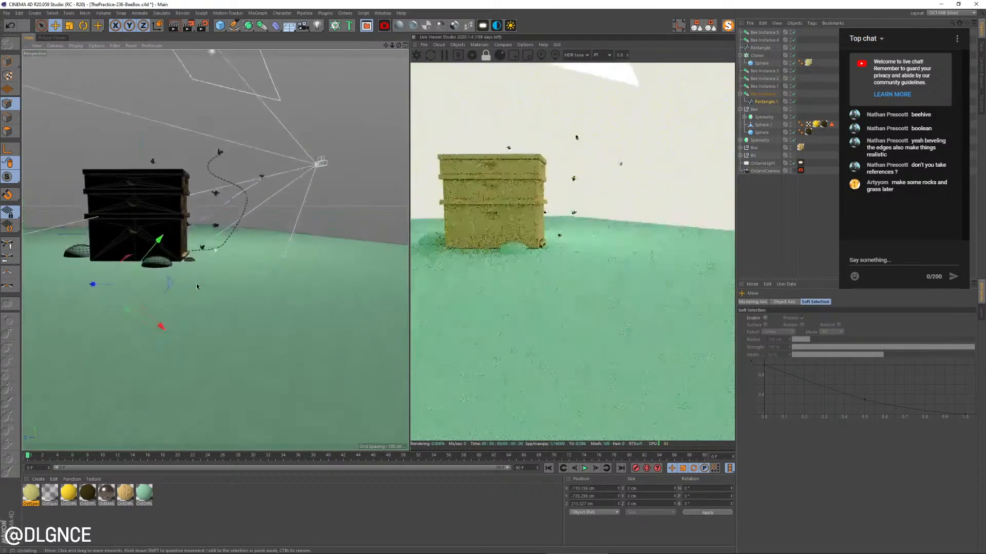
right_click_drag(231, 247, 277, 242, "alt")
left_click_drag(237, 244, 199, 277, "alt")
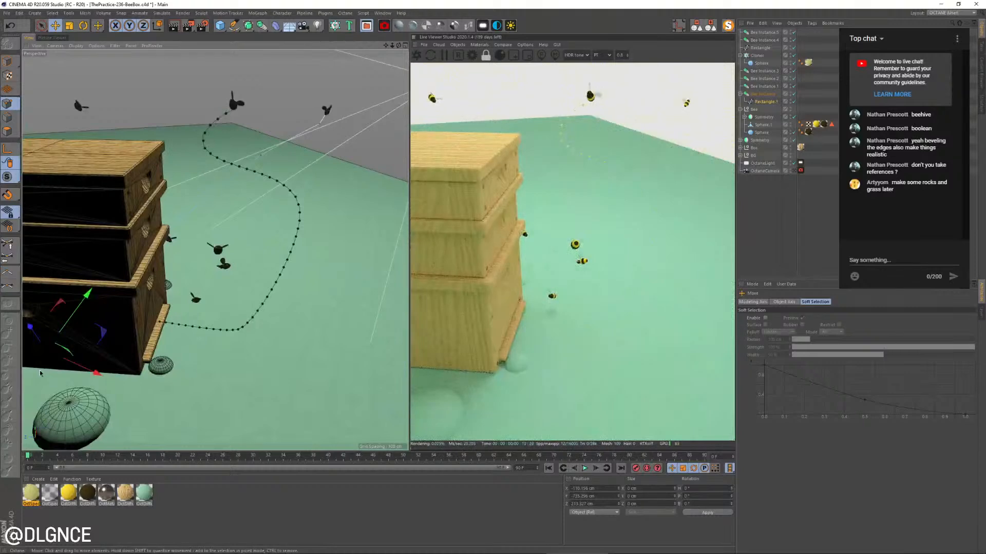
Switch the axis orientation and move the spline's end point over to the hive's entrance board
key("w")
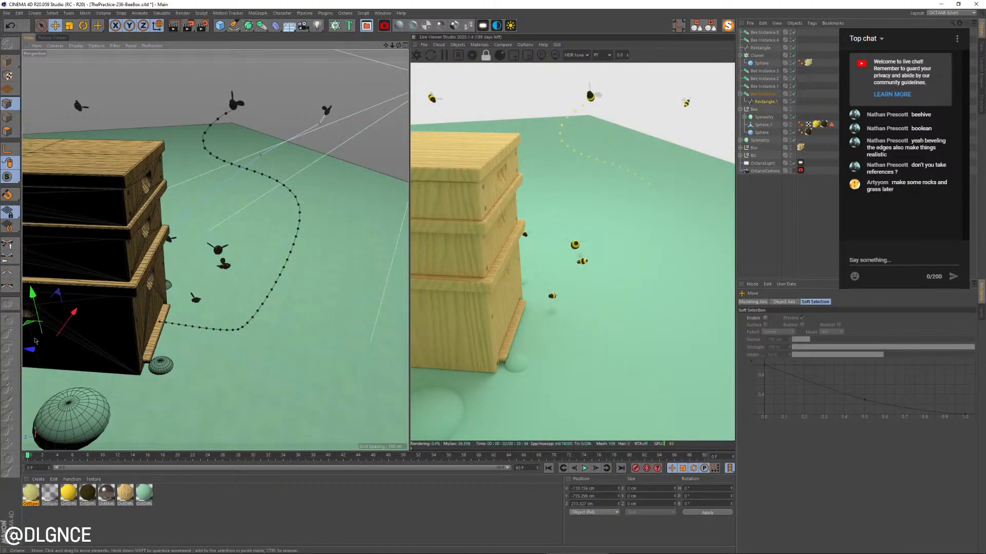
left_click_drag(31, 350, 142, 356)
left_click_drag(202, 375, 104, 346, "alt")
left_click_drag(198, 314, 143, 290)
mouse_move(144, 291)
left_mouse_down("alt")
mouse_move(180, 290)
mouse_move(159, 298)
left_mouse_up("alt")
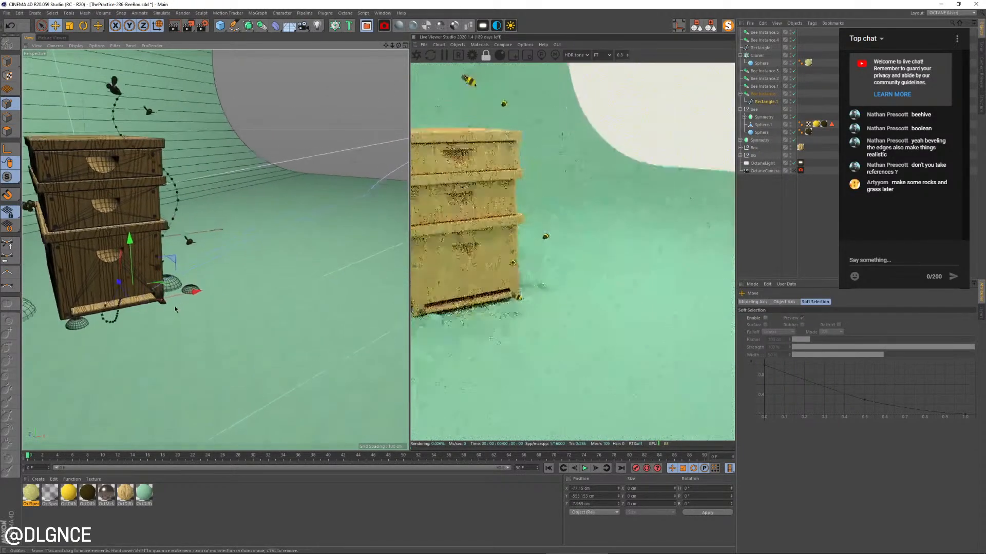
right_click_drag(113, 304, 161, 302, "alt")
left_click_drag(162, 302, 72, 307, "alt")
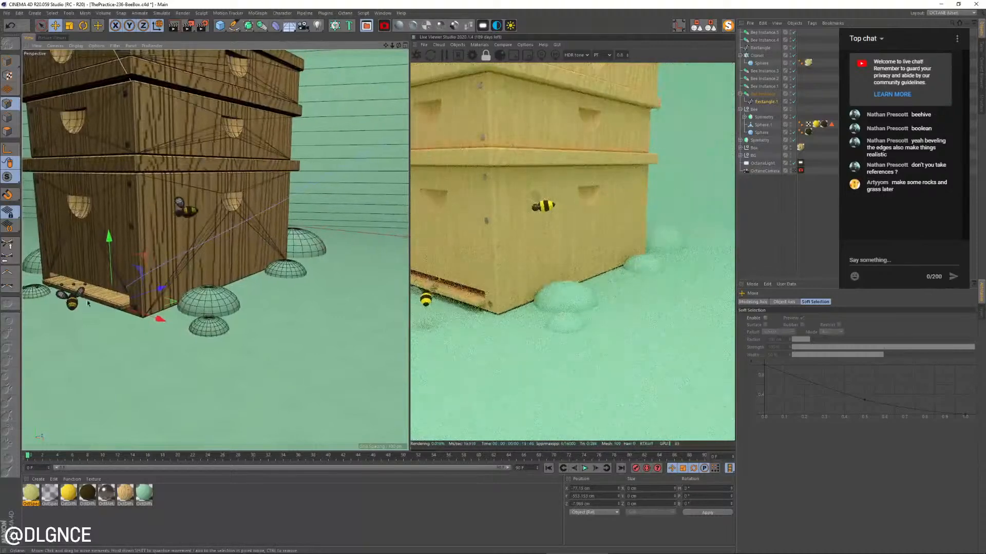
Fine-tune the spline's end point on the entrance board with the Scale, Rotate and Move tools, and check the path through the render camera
key("r")
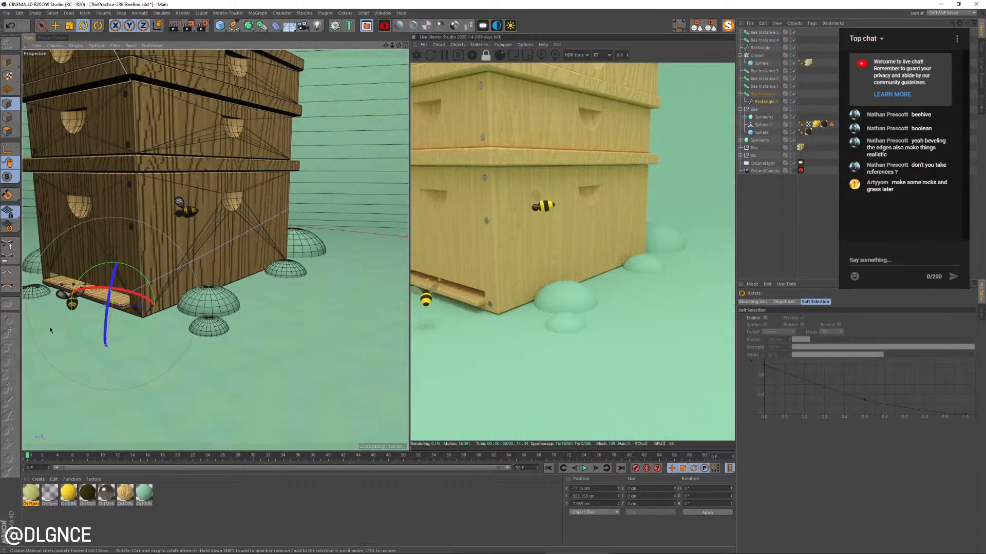
key("e")
key("t")
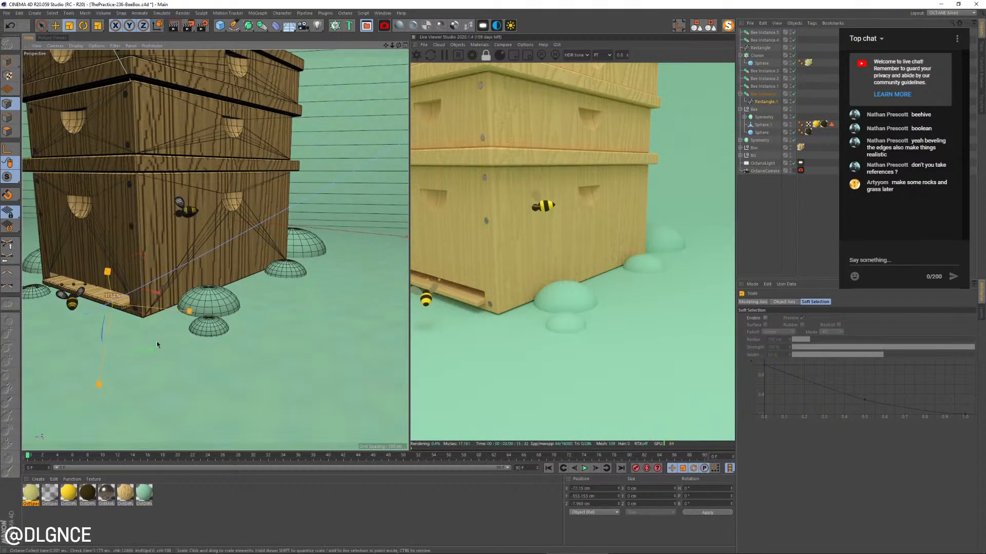
left_click_drag(156, 342, 277, 300, "alt")
key("e")
key("r")
scroll(162, 301, "up", 4)
left_click_drag(162, 300, 205, 268, "alt")
key("e")
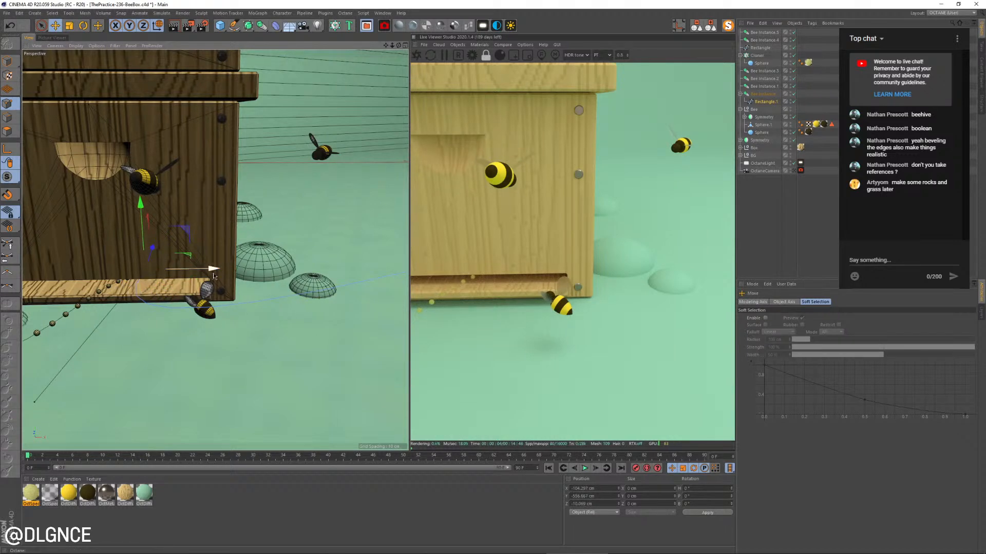
left_click(794, 172)
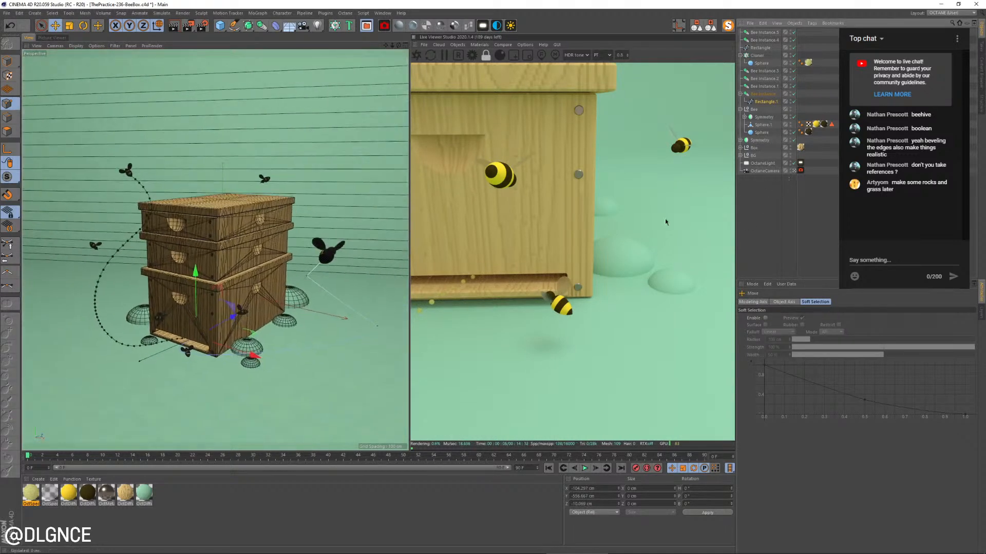
scroll(334, 312, "down", 1)
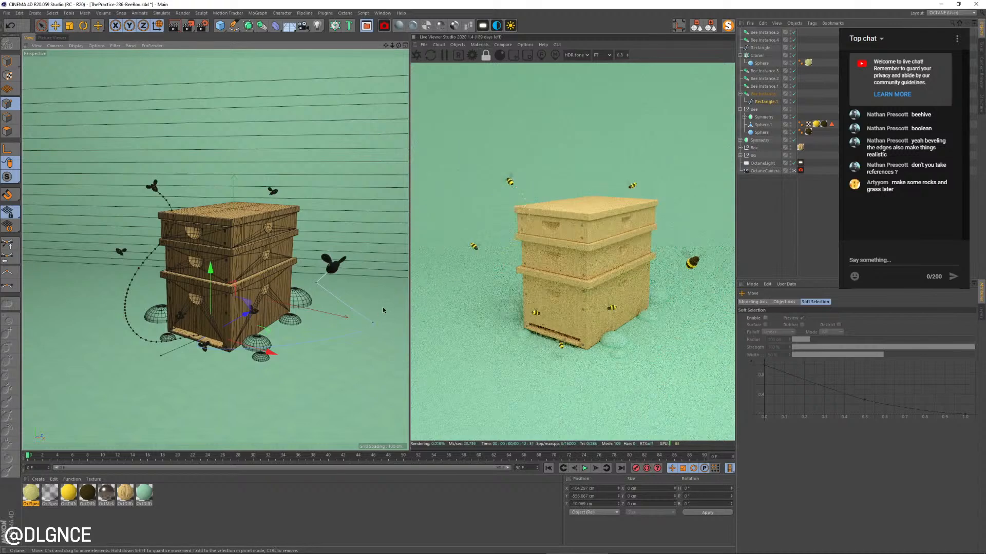
Move the middle point of the foreground bee's spline down to the ground in front of the hive's corner
scroll(382, 307, "up", 1)
left_click_drag(387, 314, 358, 350)
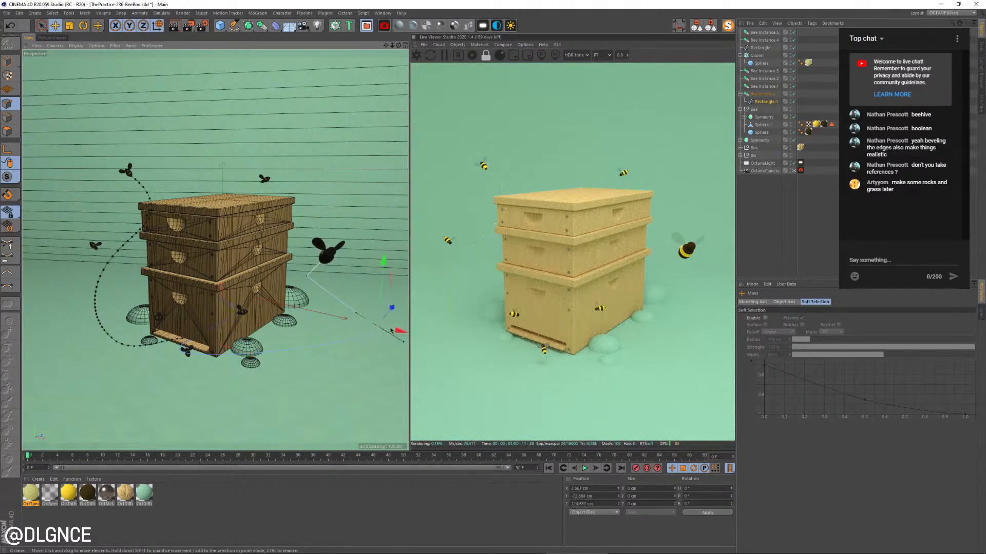
key("w")
key("w")
left_click_drag(394, 308, 392, 375)
key("t")
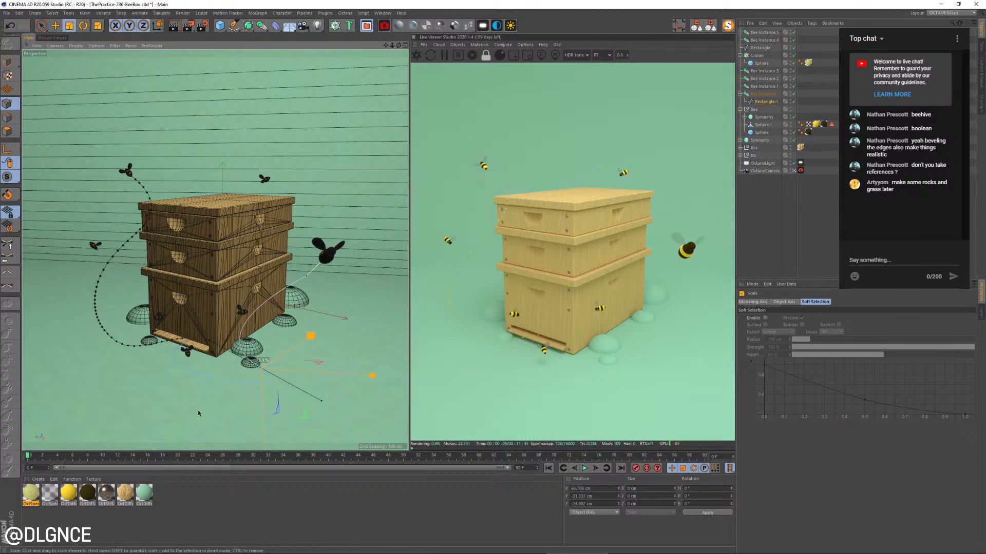
Rotate and scale the middle point's tangents so the spline loops around in front of the hive
key("r")
left_click_drag(240, 395, 137, 424)
left_click_drag(274, 321, 190, 367)
left_click_drag(291, 380, 303, 359, "alt")
key("space")
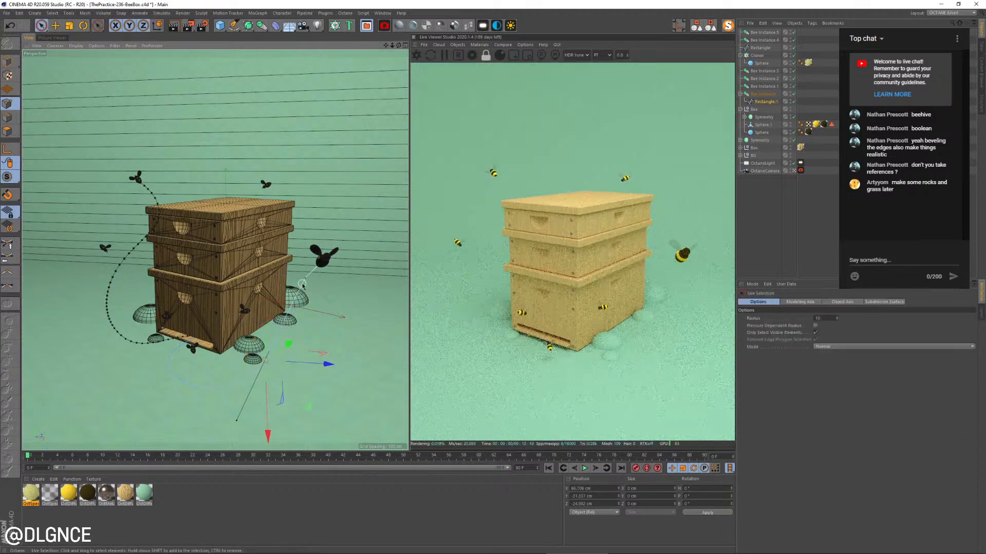
Apply soft interpolation to the spline point below the foreground bee, adjust its tangents and move it closer to the hive's side
left_click(303, 286)
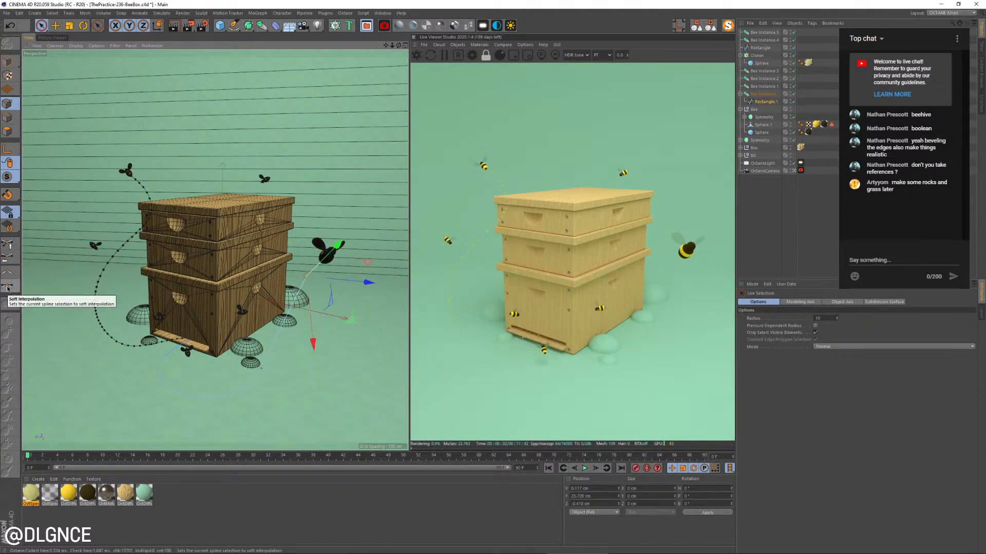
key("t")
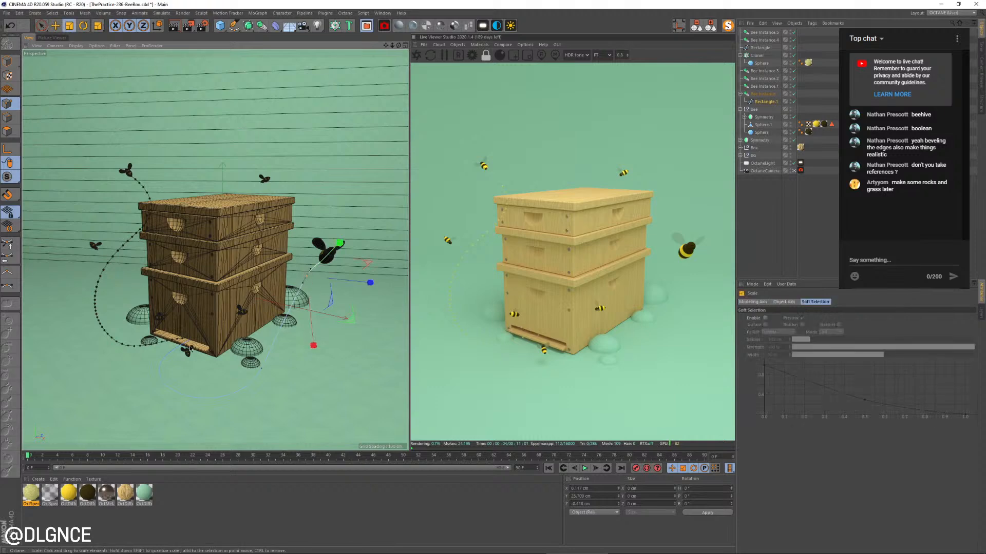
left_click_drag(339, 281, 348, 352, "alt")
key("e")
key("w")
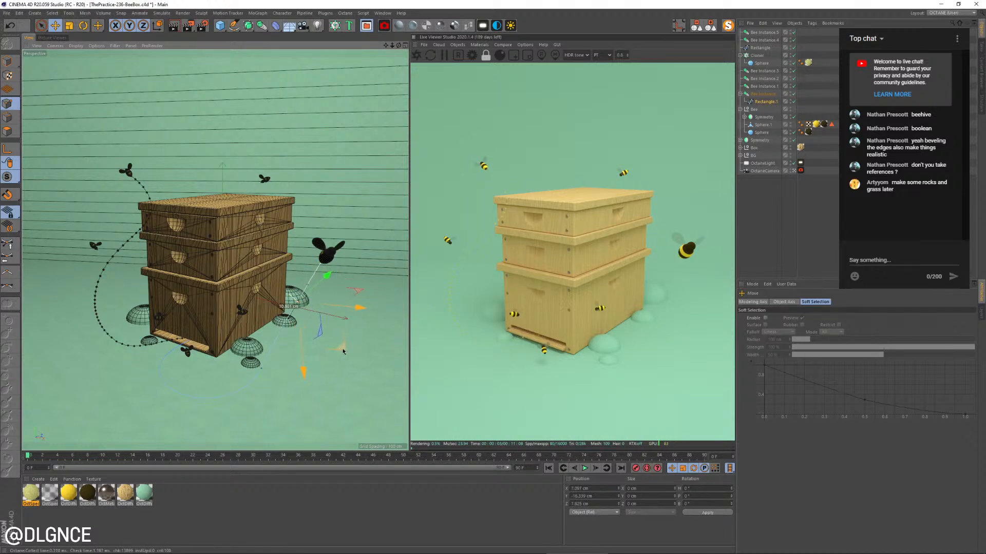
key("r")
left_click_drag(309, 294, 327, 333)
key("e")
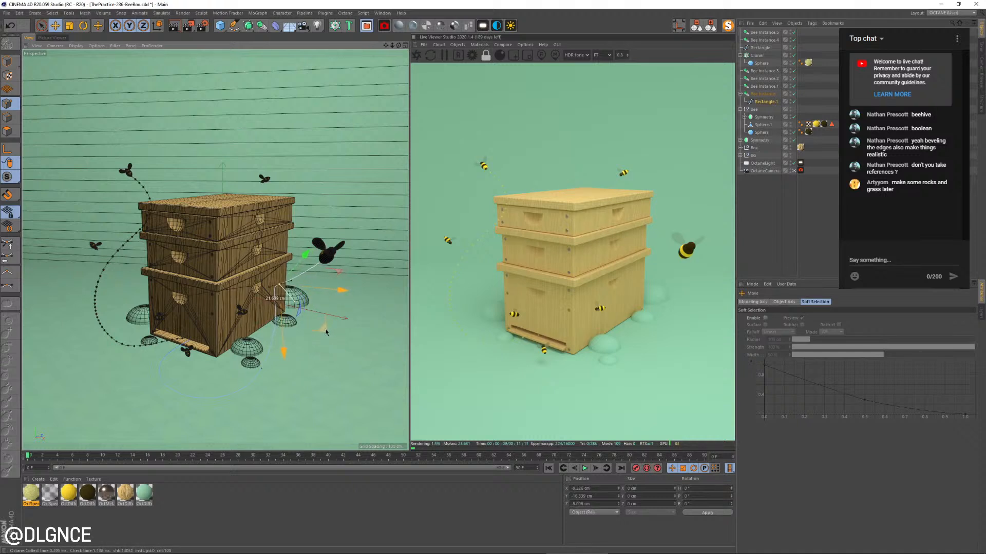
key("t")
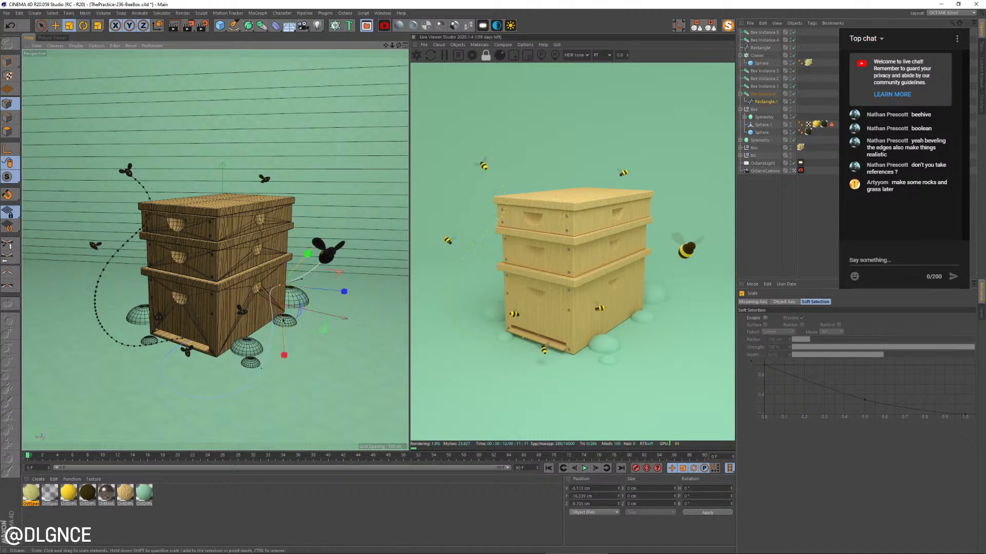
Leave the render camera, orbit to the spline from the side and enlarge the tangents of the points near the foreground bee
left_click_drag(799, 155, 795, 173)
left_click(794, 171)
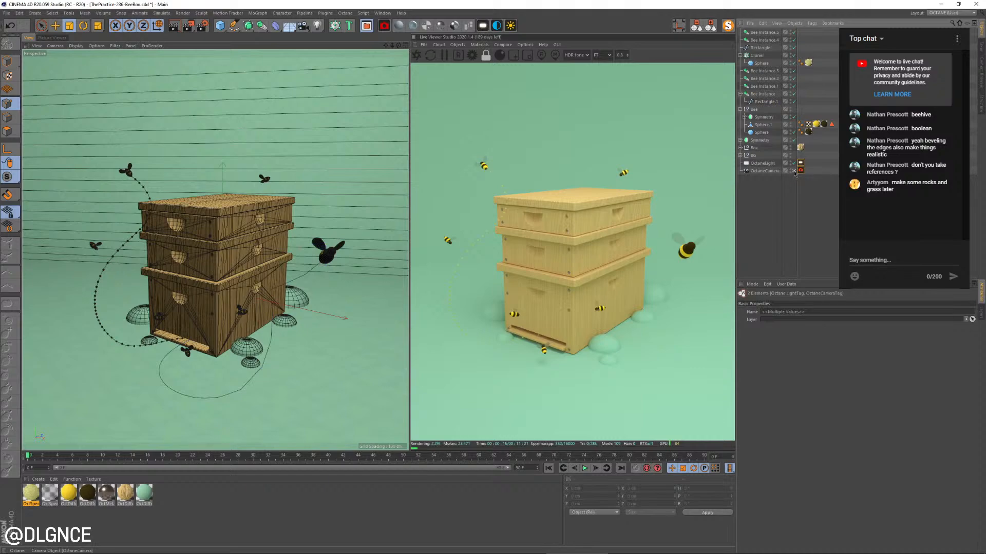
left_click_drag(308, 328, 229, 271, "alt")
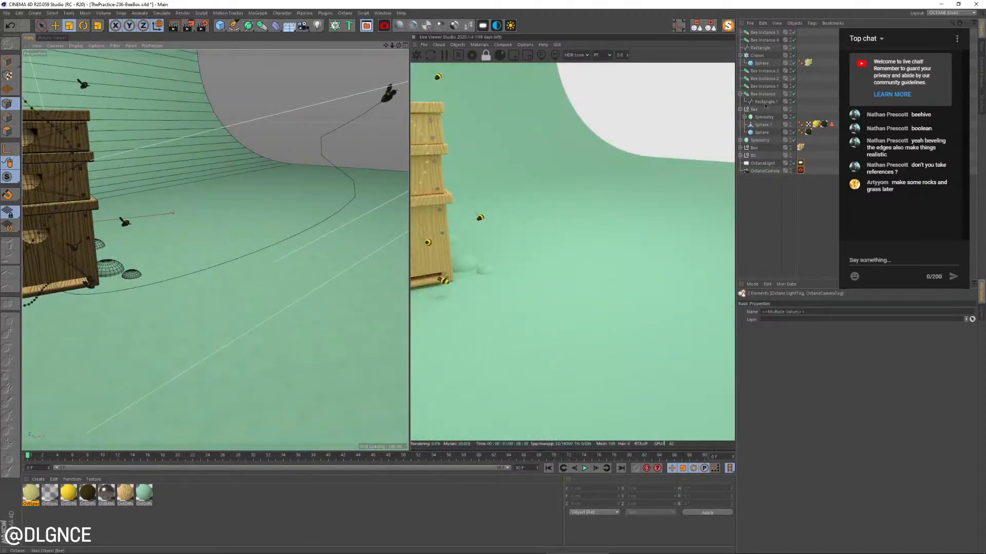
left_click(765, 102)
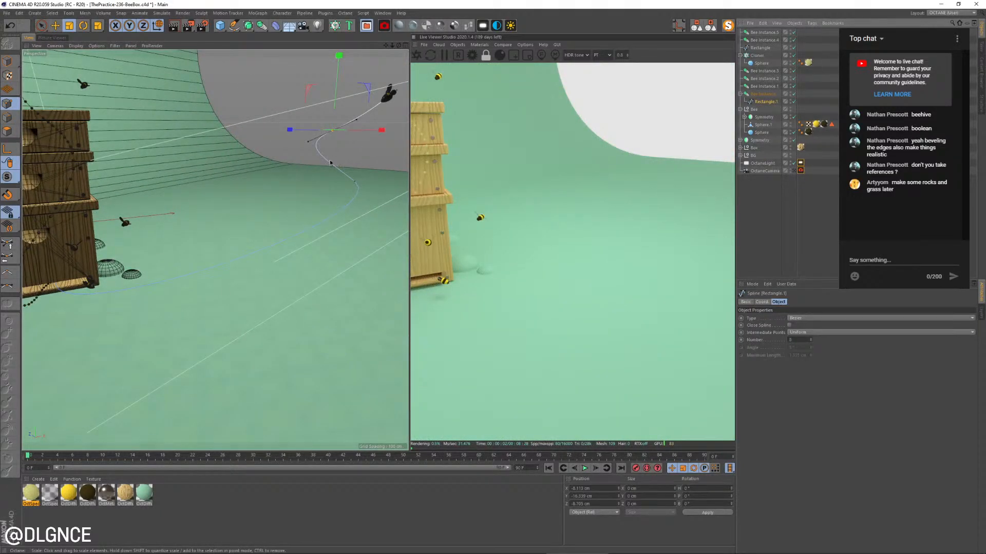
right_click_drag(299, 129, 383, 228)
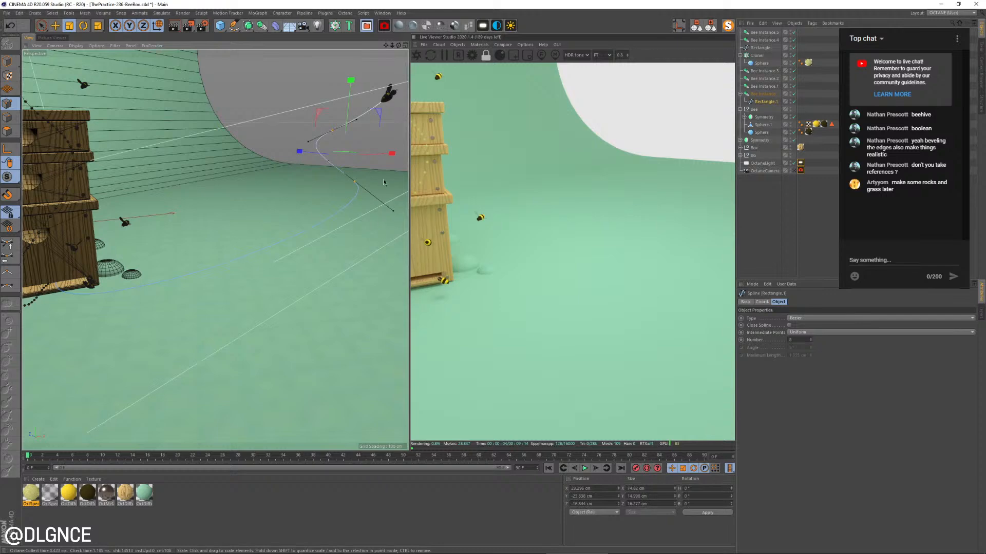
left_click_drag(301, 307, 222, 279)
Move the selected spline points down and away from the foreground bee, checking their position from above
key("e")
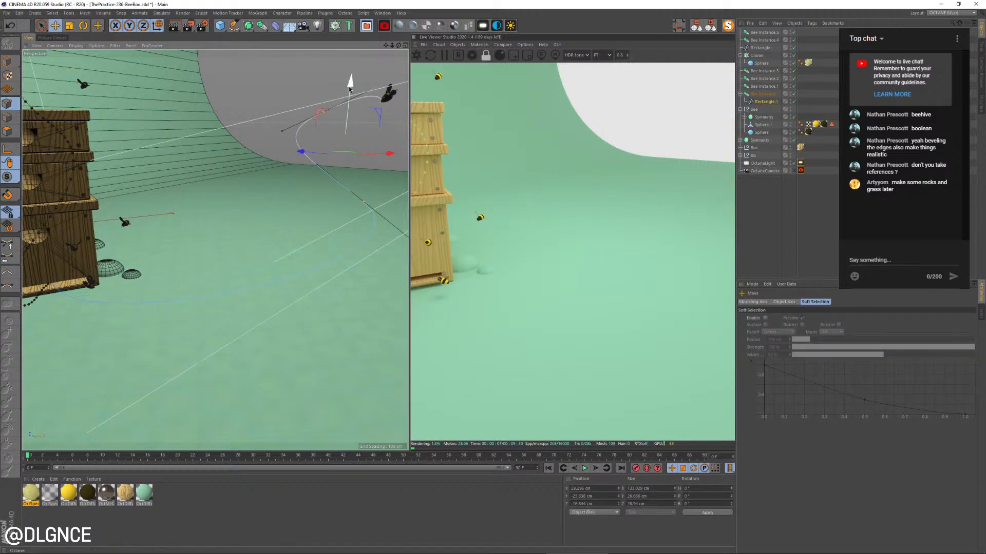
left_click_drag(350, 84, 382, 220)
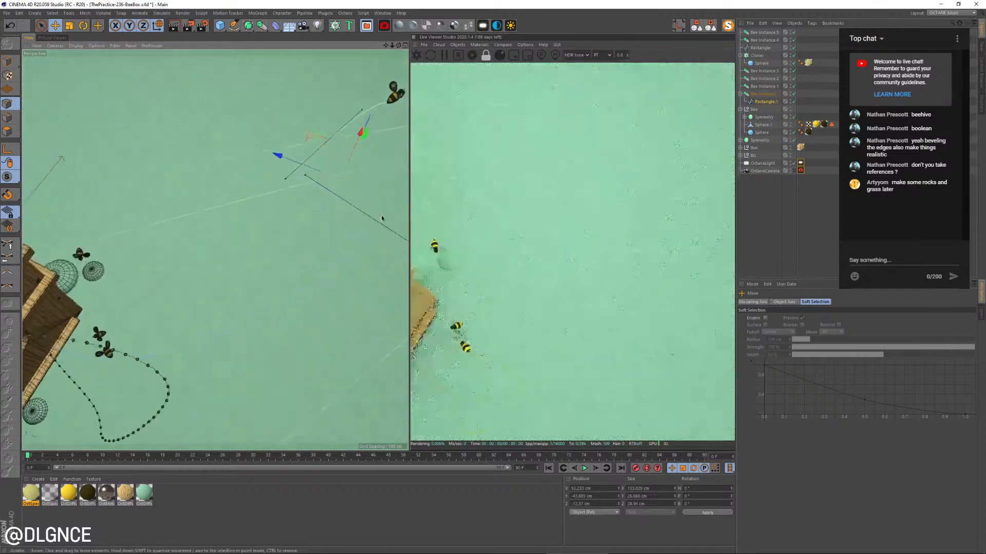
left_click_drag(313, 137, 276, 218, "alt")
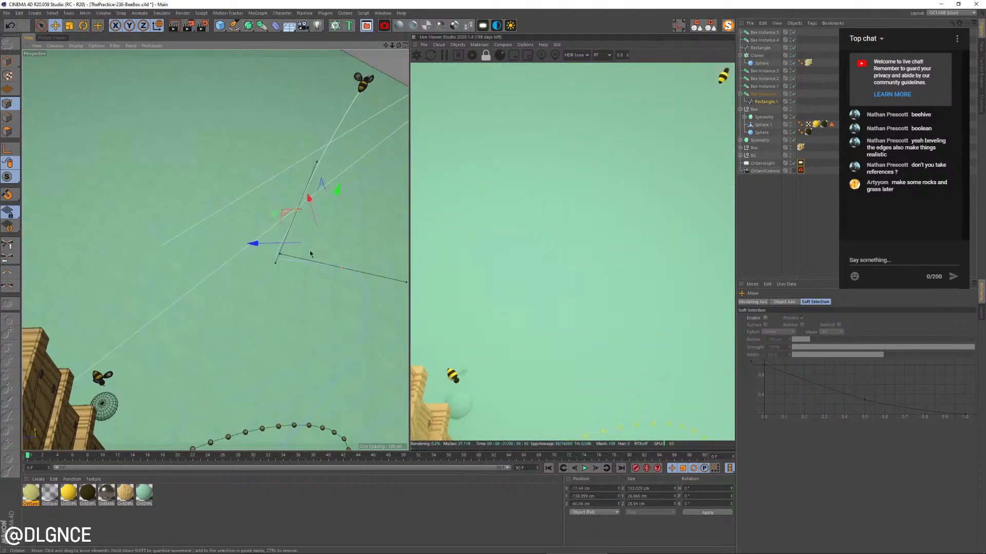
left_click_drag(313, 290, 255, 284, "alt")
Return to the render camera view and move the spline's second point down beside the base of the hive's side wall
key("space")
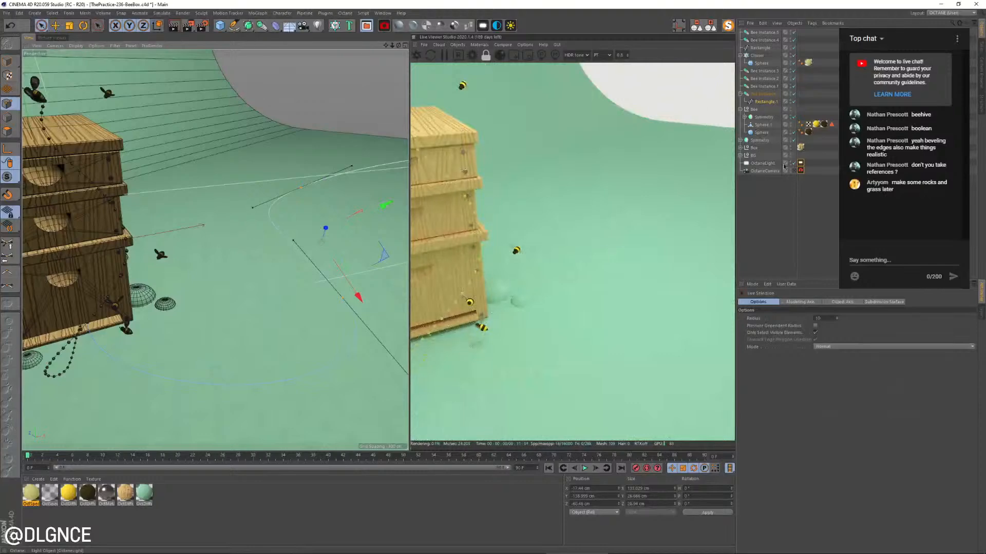
left_click_drag(404, 299, 378, 291, "alt")
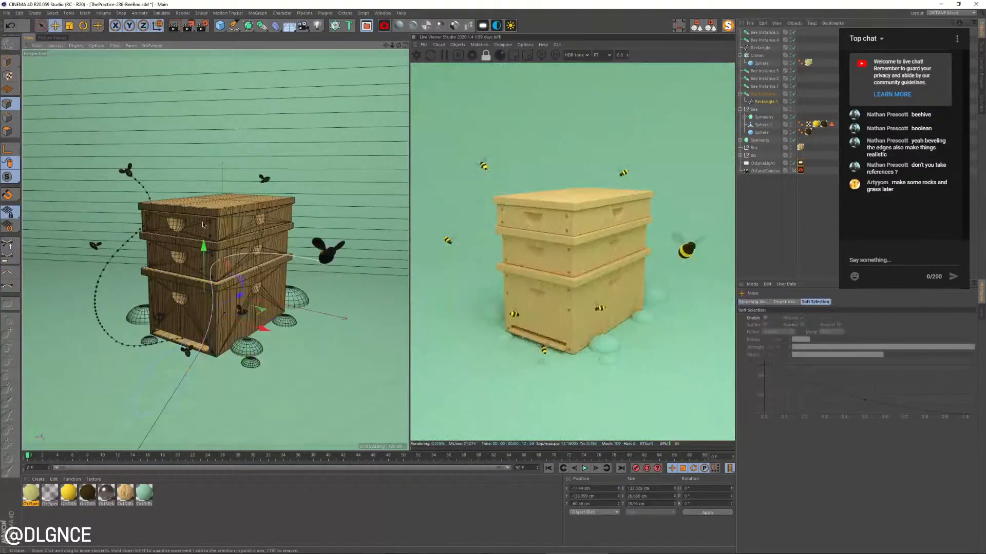
key("e")
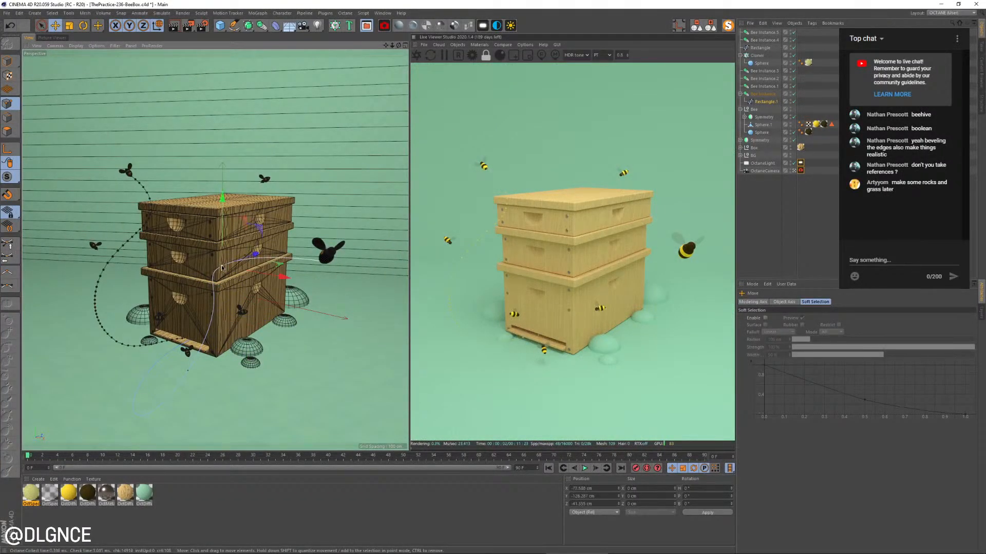
left_click_drag(226, 213, 319, 297)
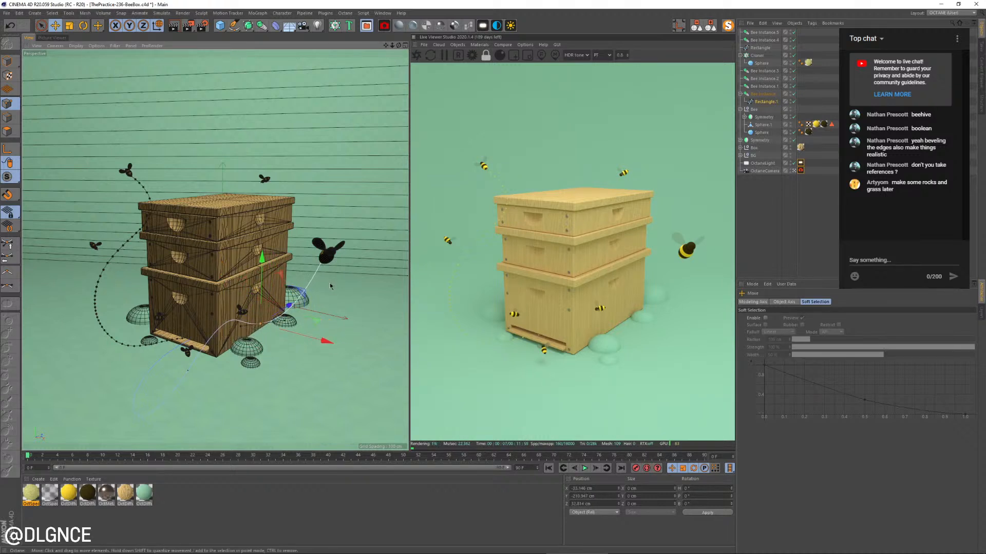
Select the spline point just below the foreground bee, shift it toward the hive and rotate its tangents to smooth the curve
key("k")
key("k")
key("9")
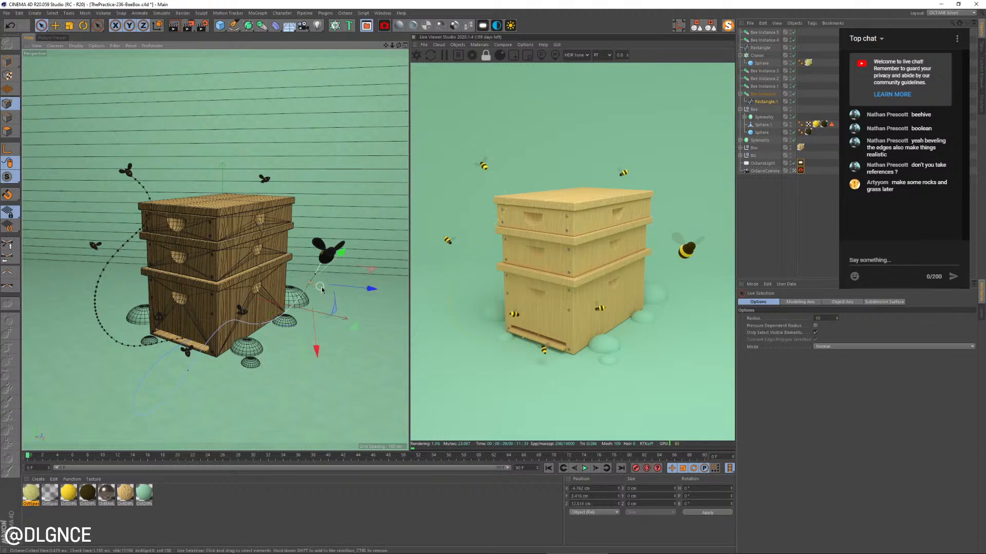
left_click_drag(363, 332, 348, 327)
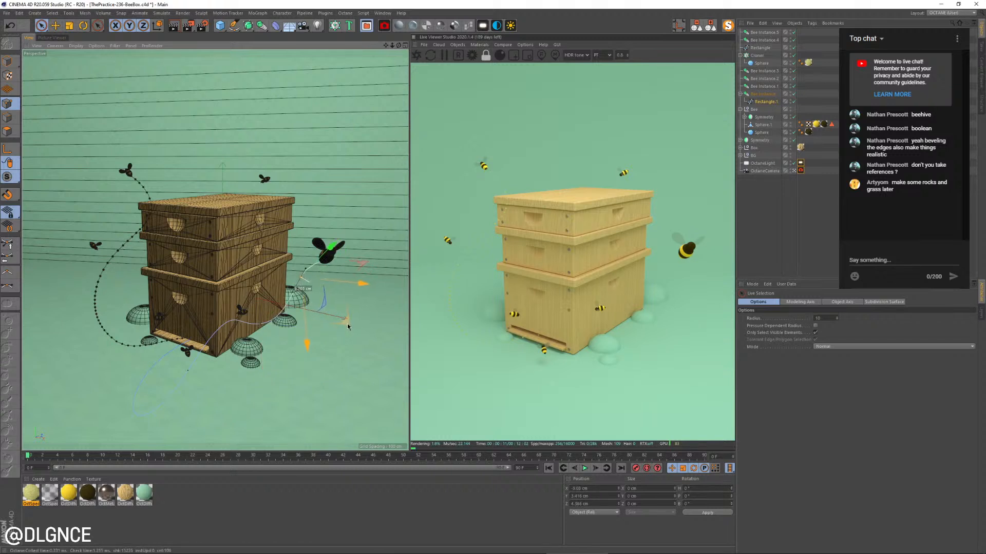
left_click(303, 267)
key("r")
left_click_drag(303, 265, 323, 286)
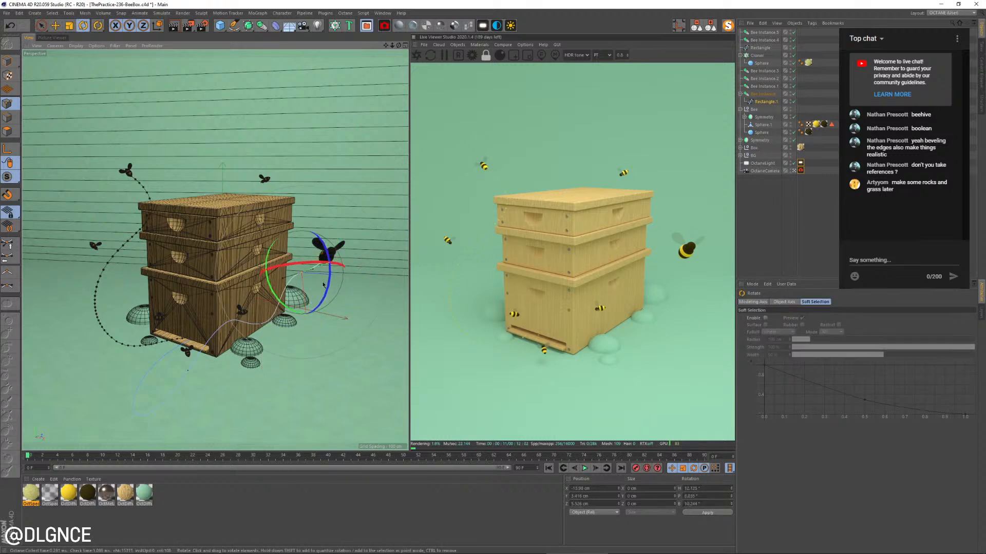
key("e")
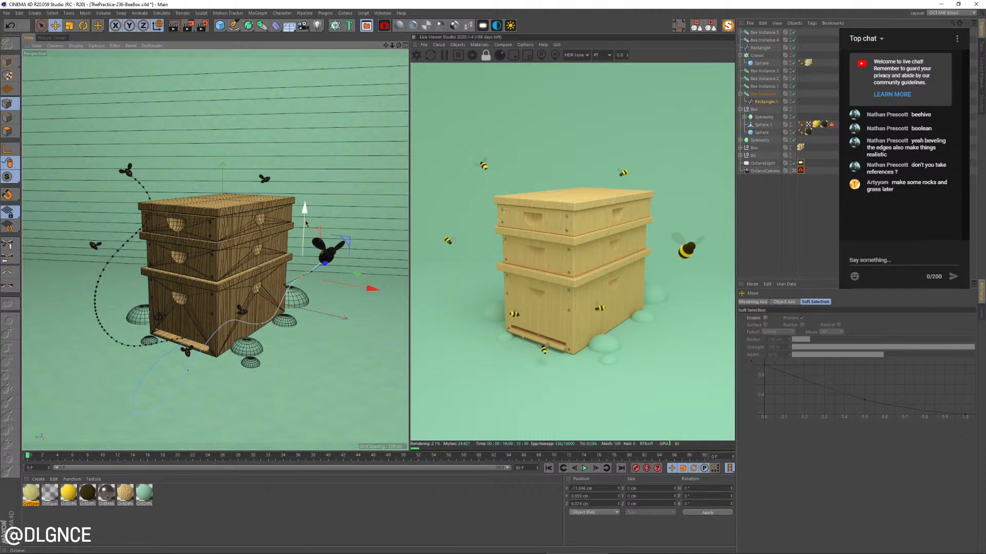
Nudge the spline point beside the hive's side wall and bring up the Scale tool for its tangents
key("9")
left_click(279, 324)
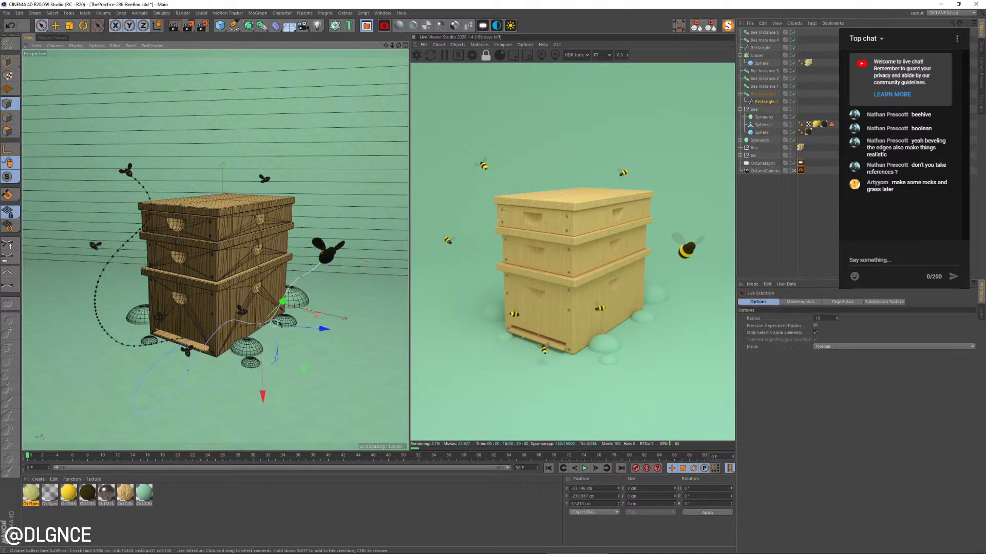
left_click_drag(301, 371, 295, 385)
key("t")
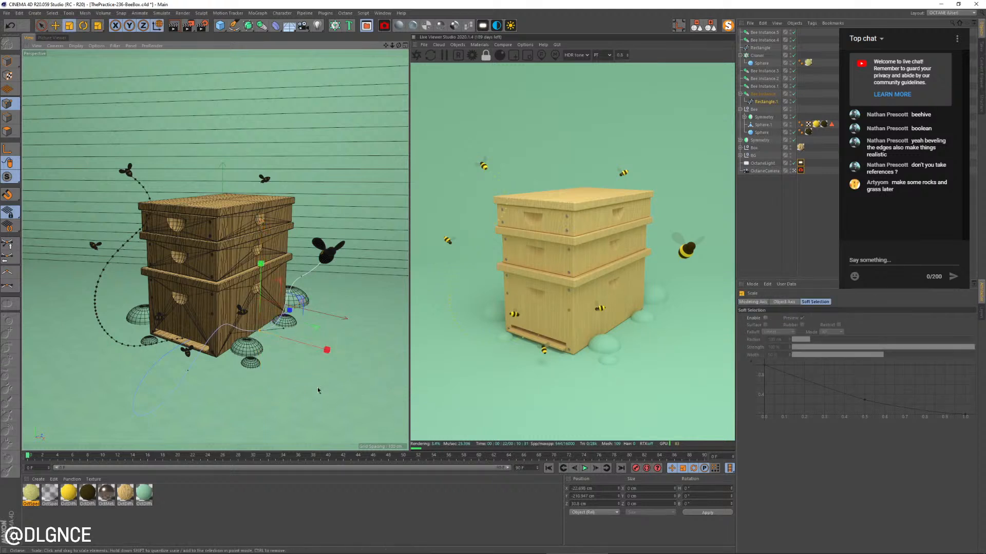
Shorten the tangents of the spline point in front of the entrance and shift the point slightly toward the hive's corner
key("9")
left_click(189, 371)
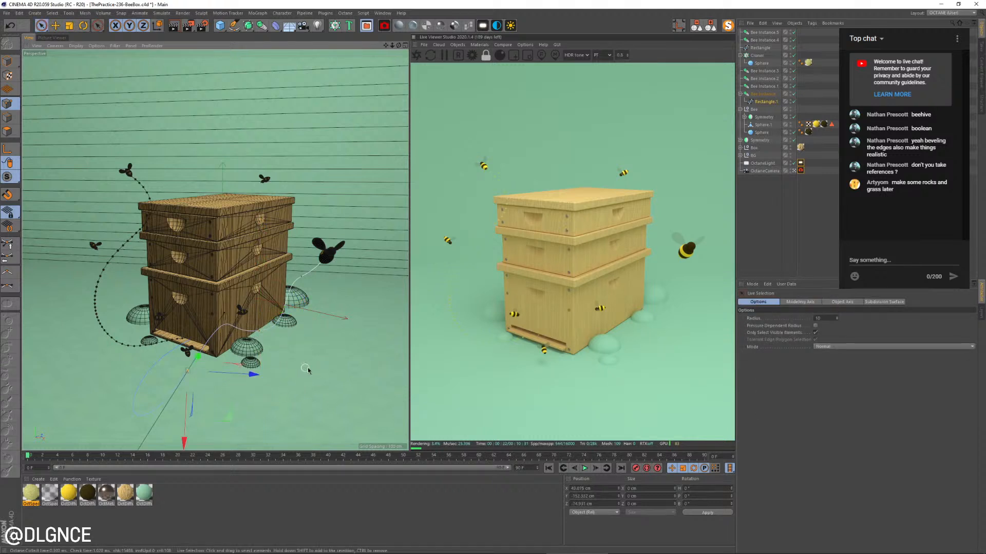
key("t")
left_click_drag(342, 358, 228, 419)
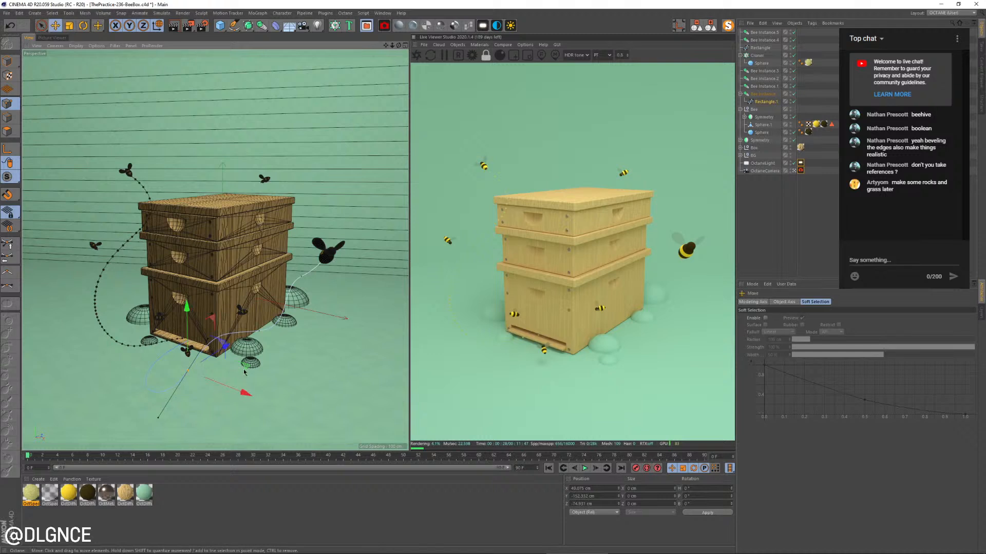
left_click_drag(244, 372, 257, 370)
Select the spline's end point on the entrance board and nudge it slightly inward
key("space")
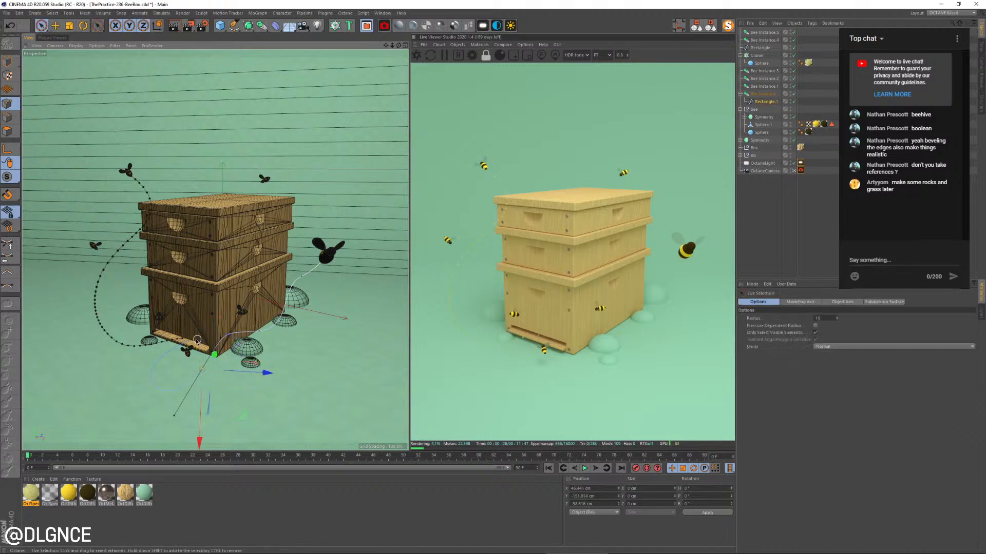
left_click(197, 340)
key("w")
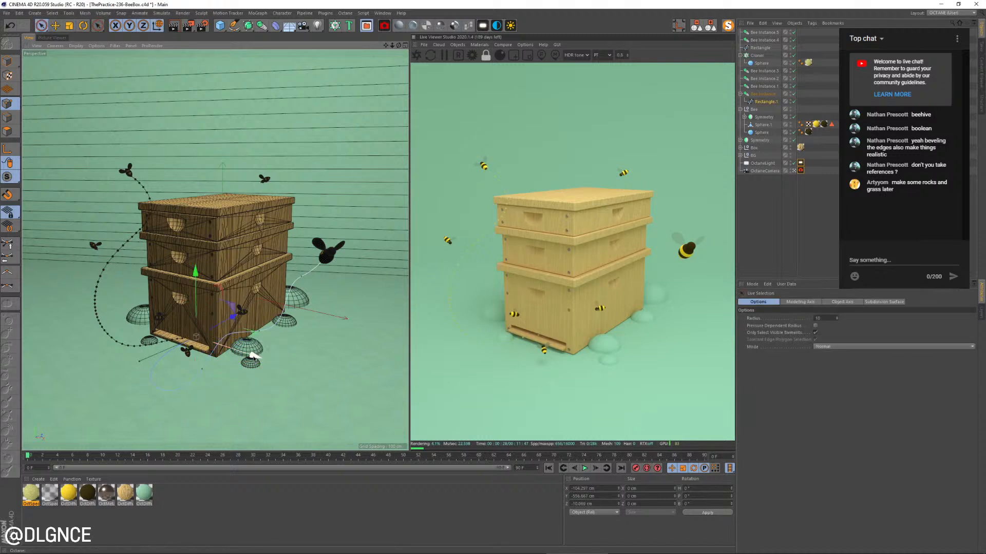
left_click_drag(253, 355, 250, 359)
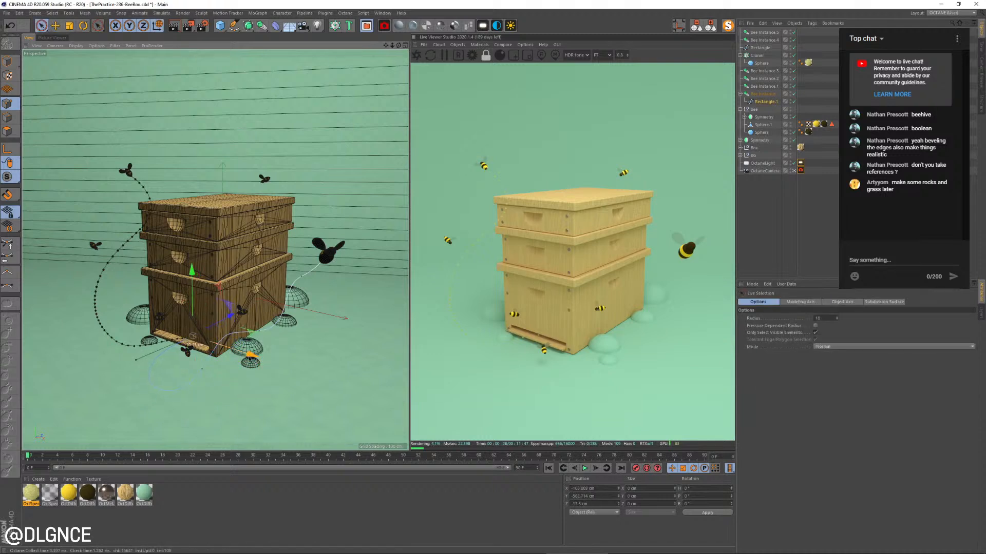
Switch to model mode, collapse the object hierarchy and take the Rectangle.1 spline out of the Bee Instance
left_click(9, 62)
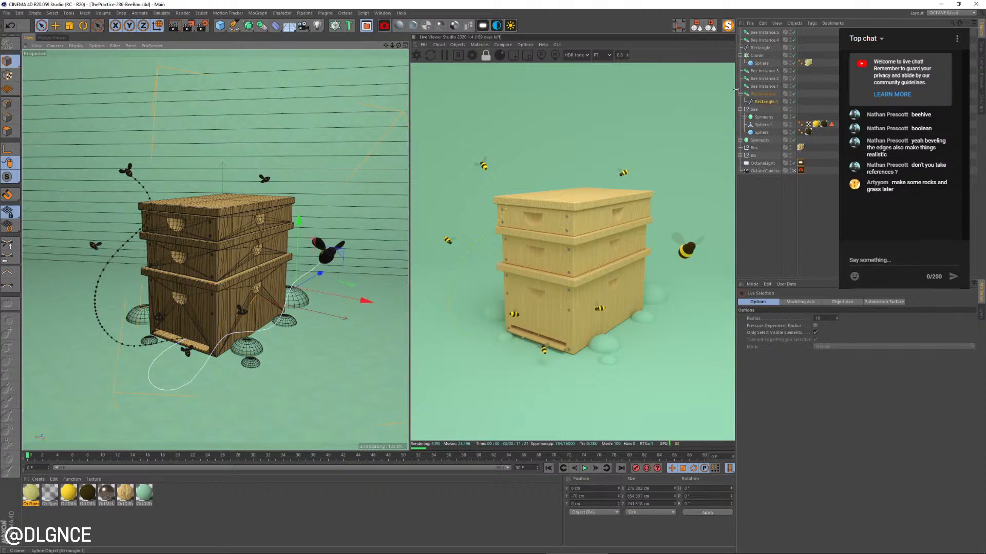
left_click(716, 27)
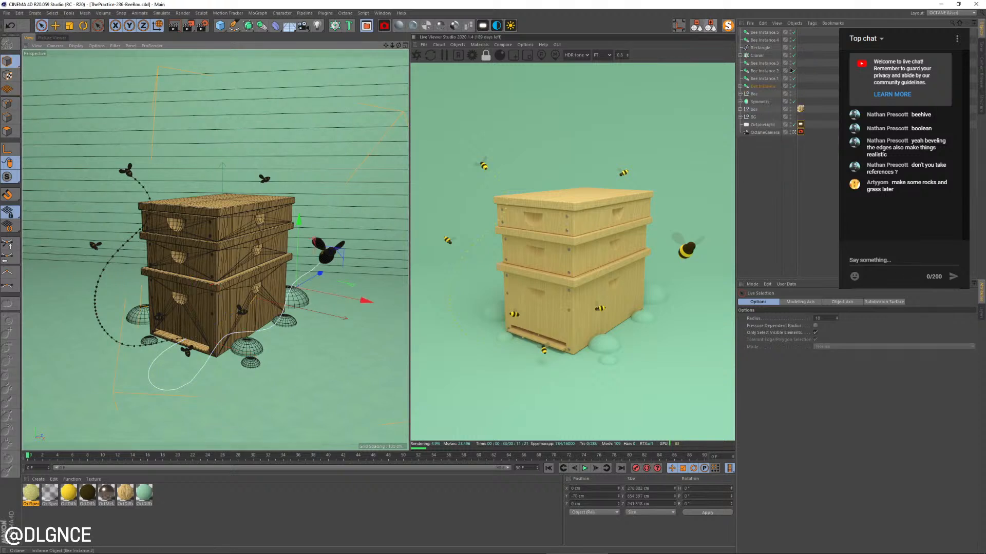
left_click(740, 87)
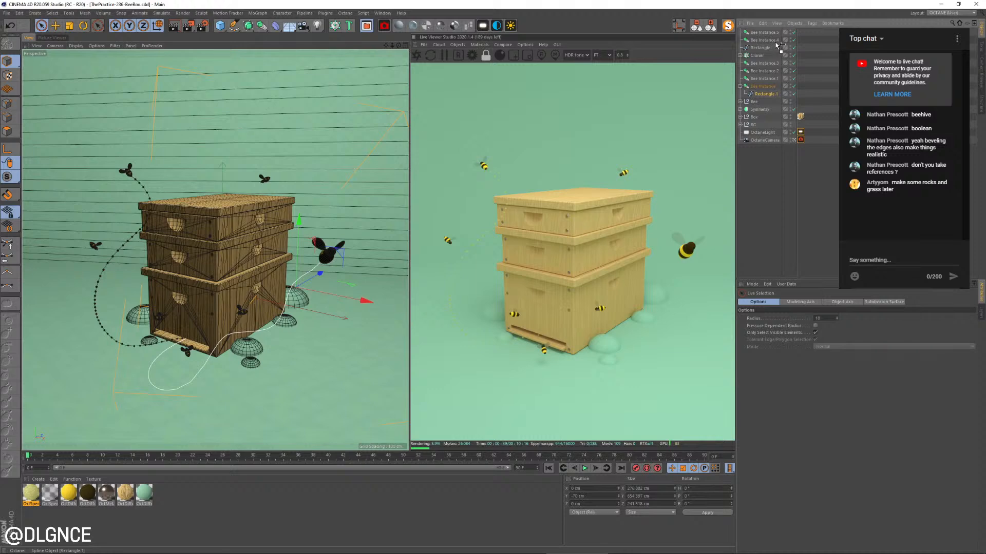
left_click_drag(778, 45, 765, 52)
Duplicate the Cloner and set Rectangle.1 as the copy's object so the dots follow the foreground bee's path
left_click(758, 63)
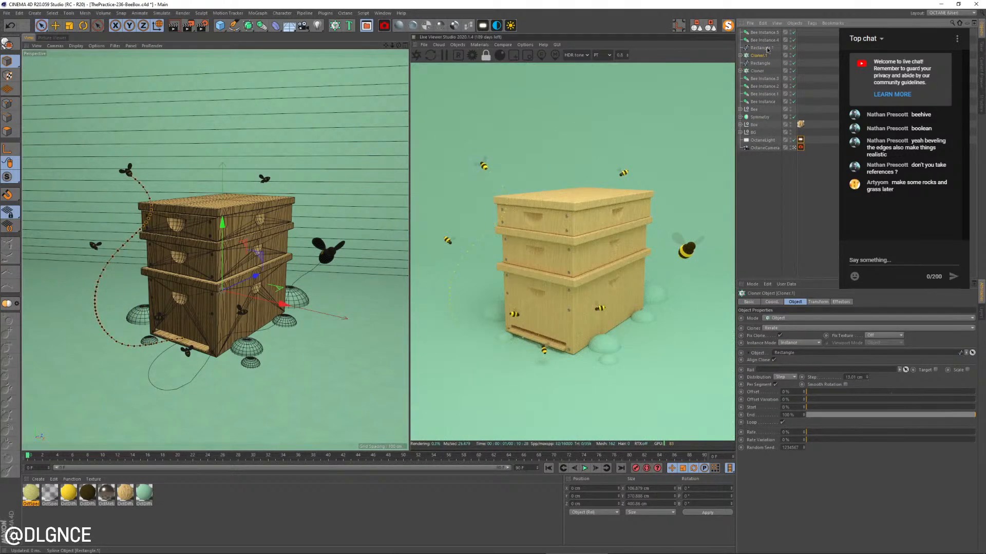
left_click(741, 55)
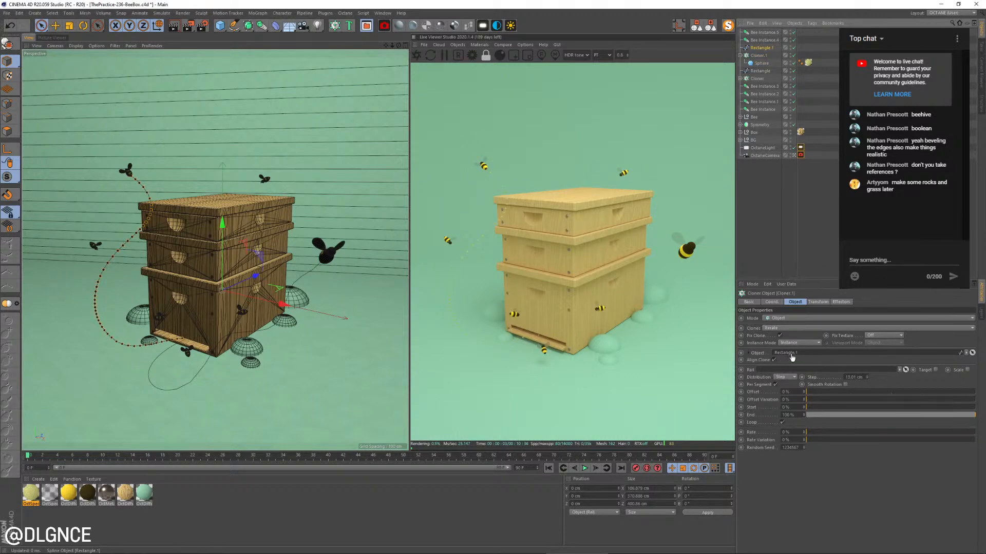
left_click_drag(793, 356, 792, 356)
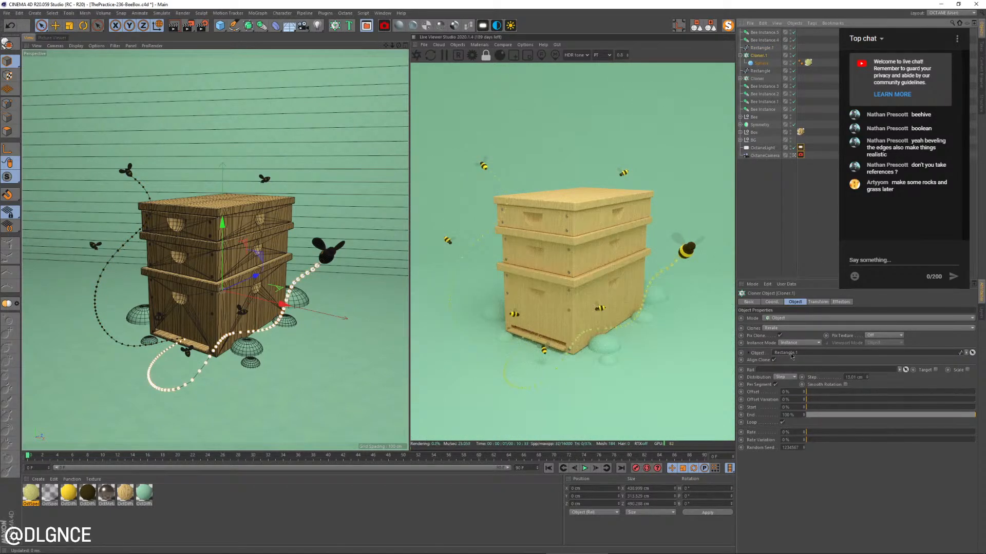
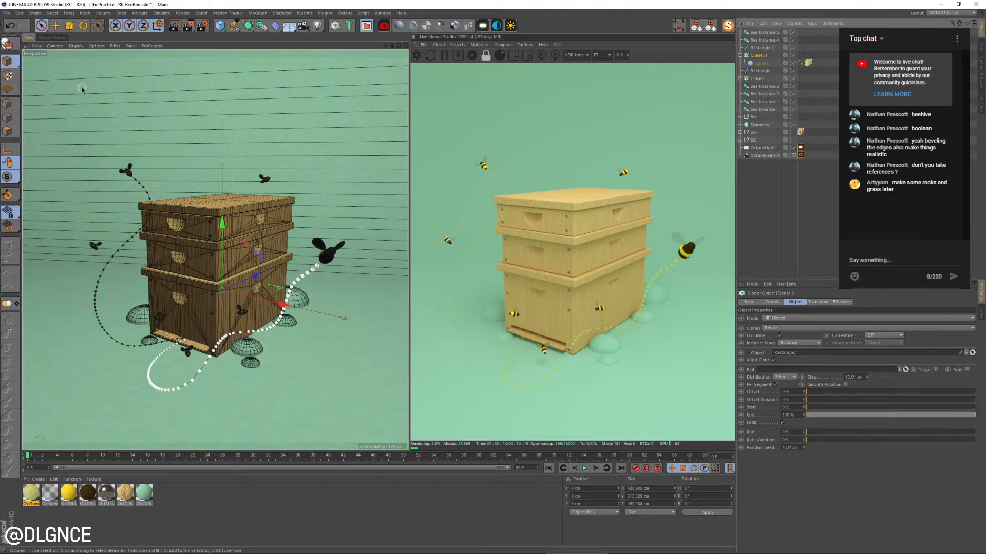
Save the scene and select both Cloners to show their shared transform settings
key("e")
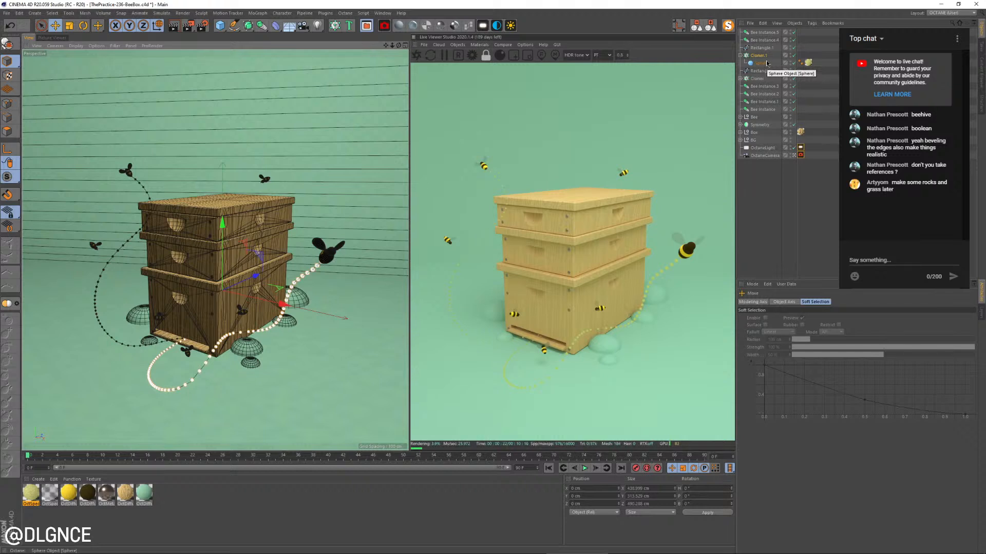
key("ctrl+s")
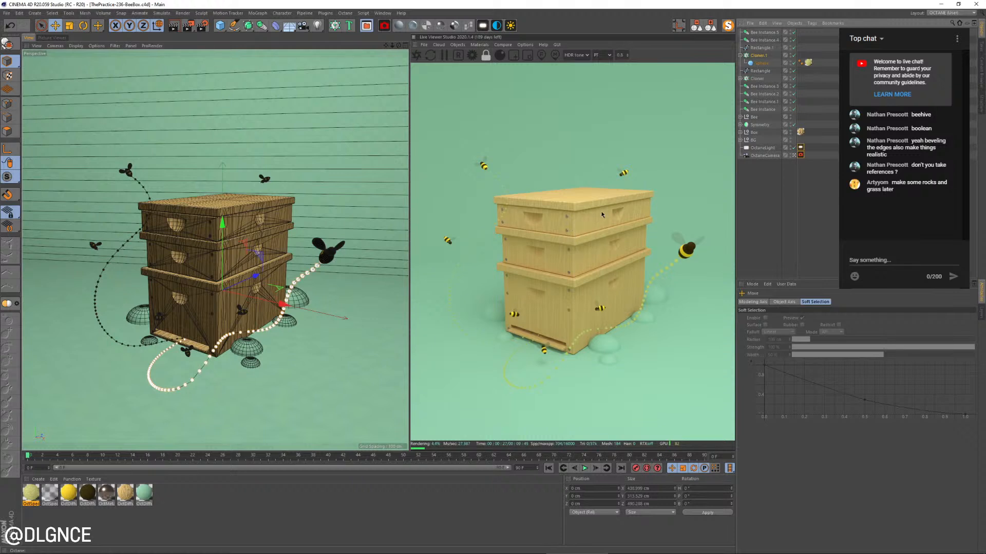
left_click(741, 55)
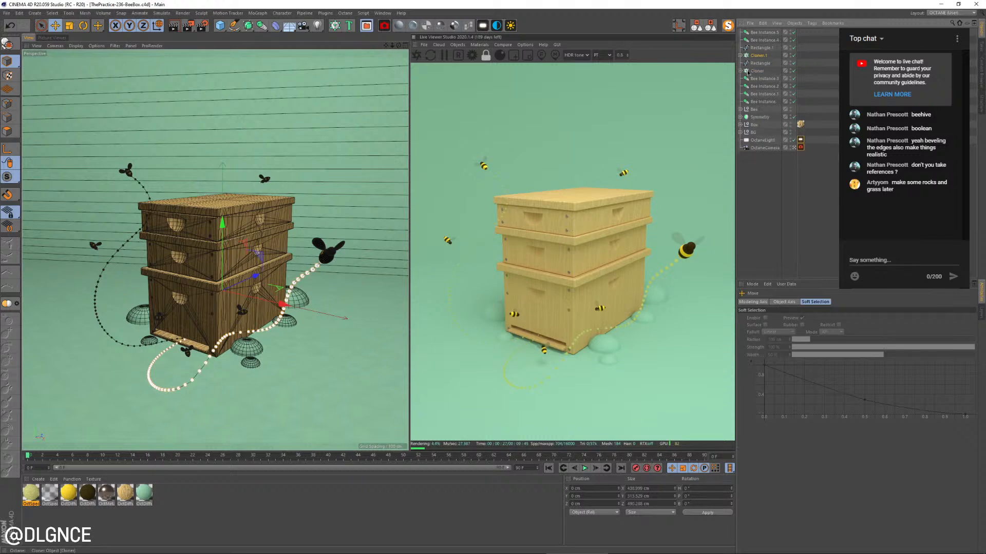
left_click(756, 71, "ctrl")
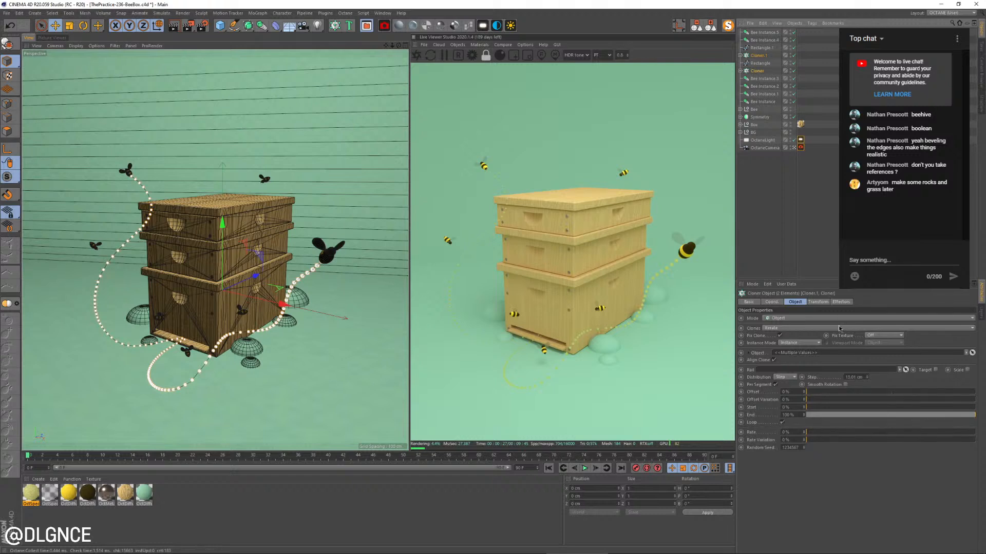
left_click(818, 302)
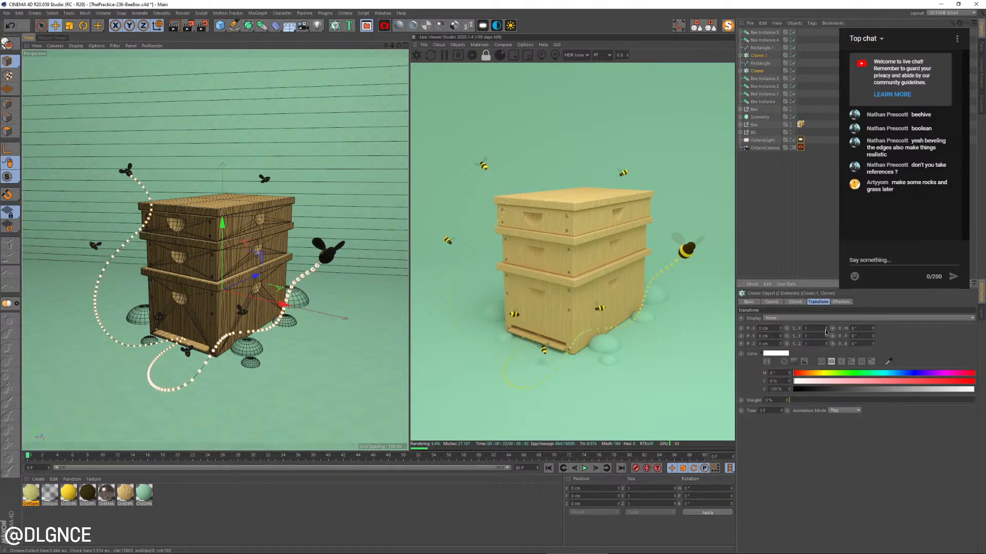
Select the spheres inside both Cloners and scale them up slightly to enlarge the dots of the flight trails
left_click(740, 55)
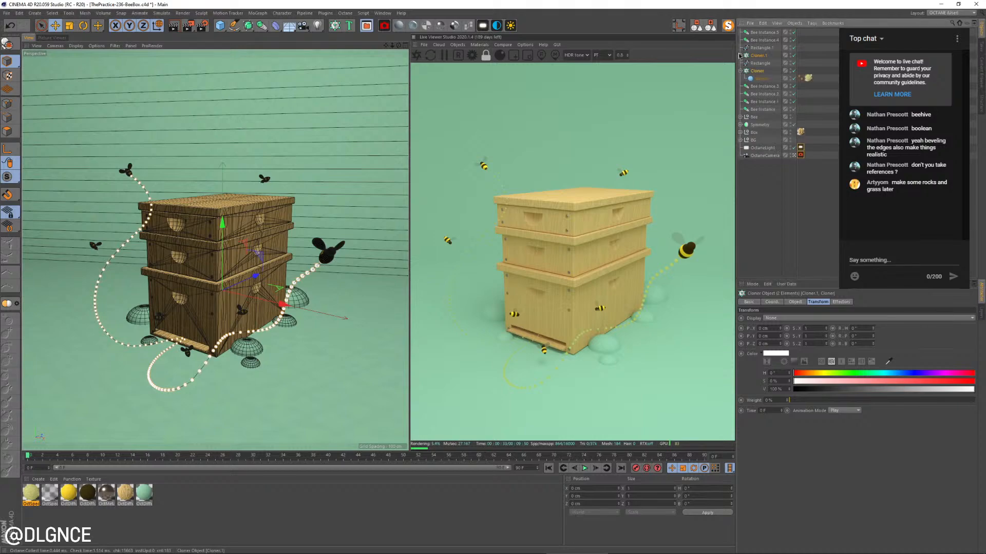
left_click(741, 78)
left_click(765, 86, "ctrl")
key("t")
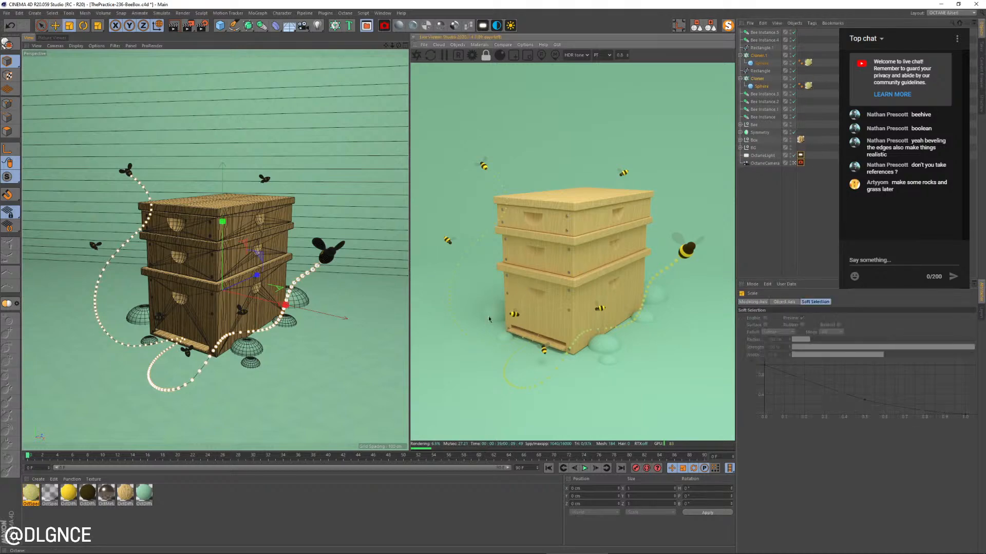
left_click_drag(483, 319, 511, 309)
left_click_drag(259, 268, 281, 266)
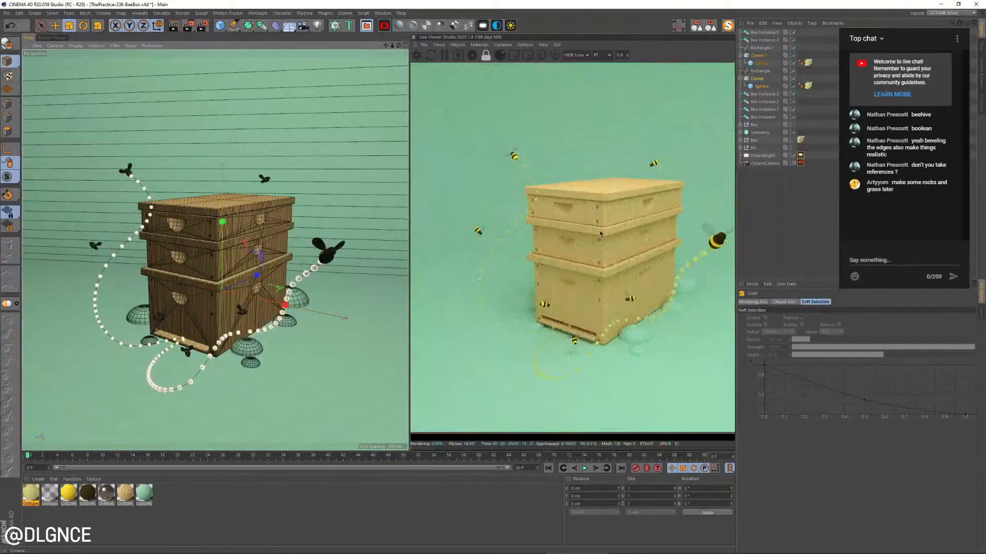
left_click_drag(597, 232, 581, 240)
scroll(212, 247, "up", 1)
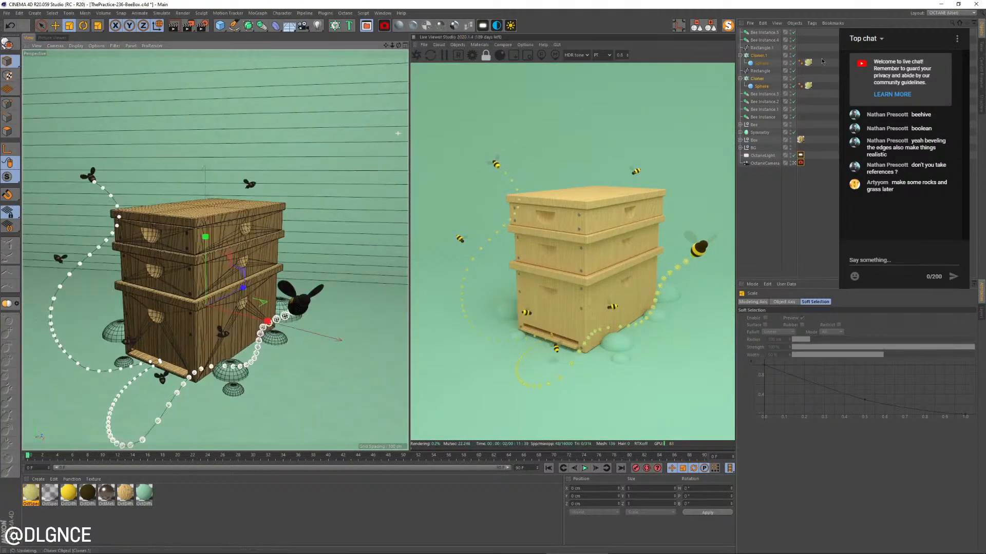
scroll(312, 227, "down", 1)
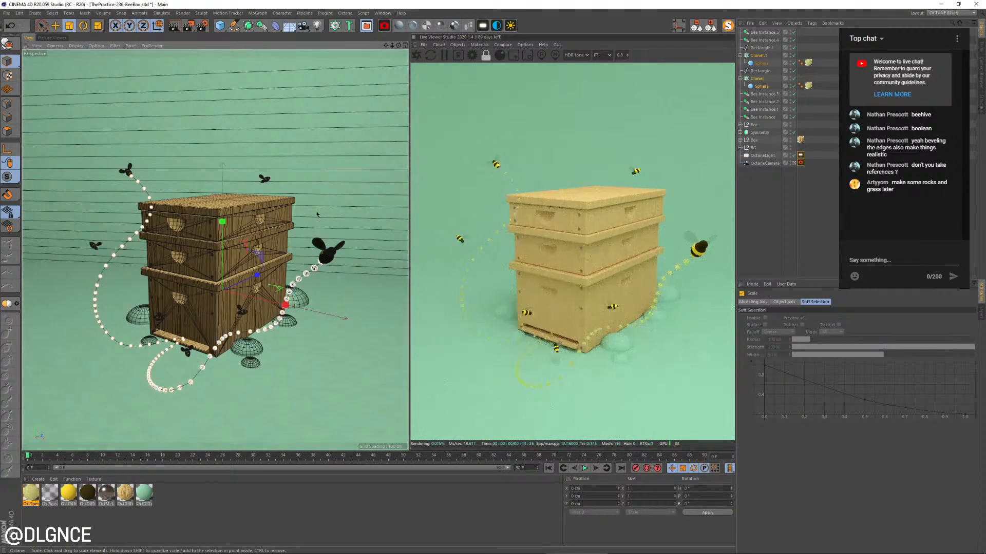
left_click_drag(314, 229, 303, 230)
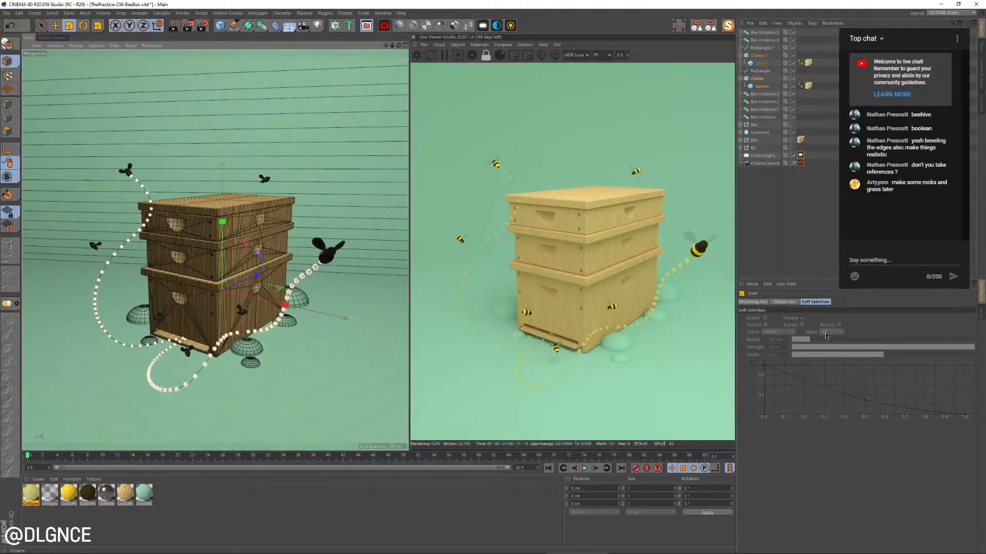
Try adjusting the transform scale of both Cloners on X, Y and Z, and undo the changes
left_click(757, 79)
left_click(758, 56, "ctrl")
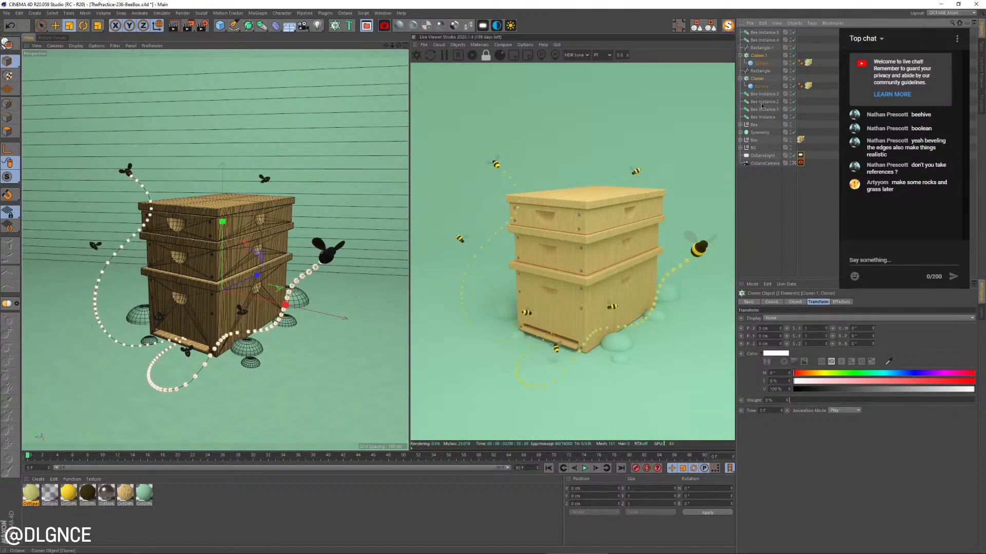
left_click_drag(827, 332, 827, 333)
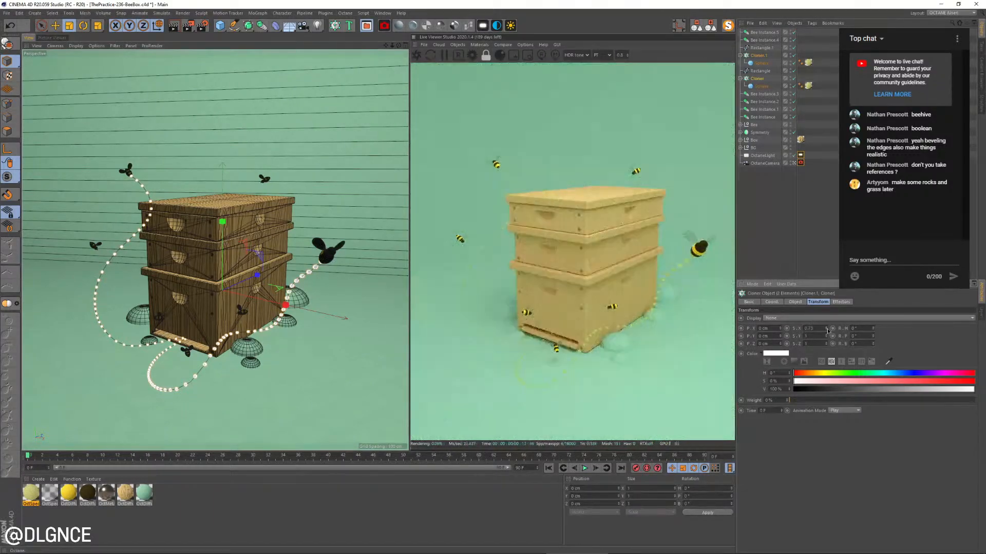
left_click(806, 302)
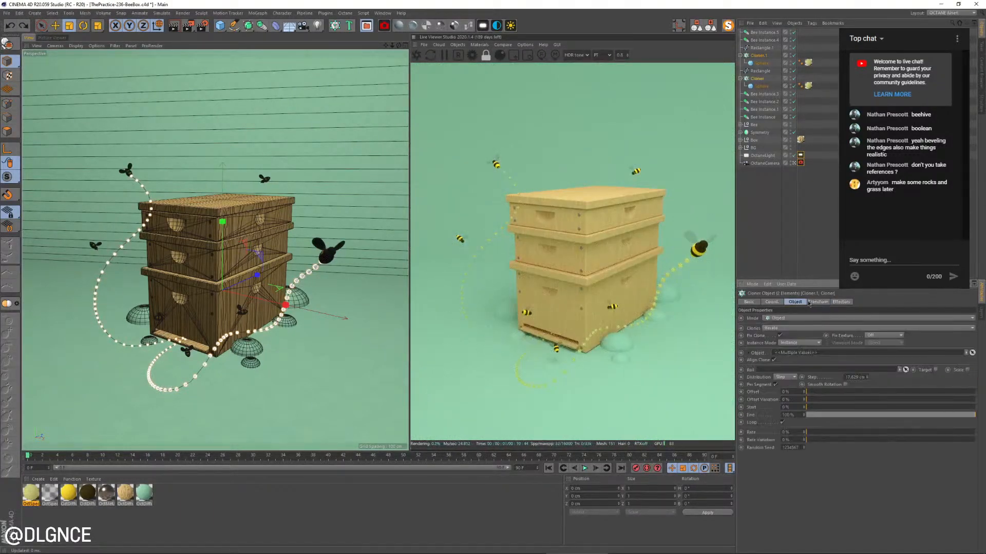
left_click(824, 303)
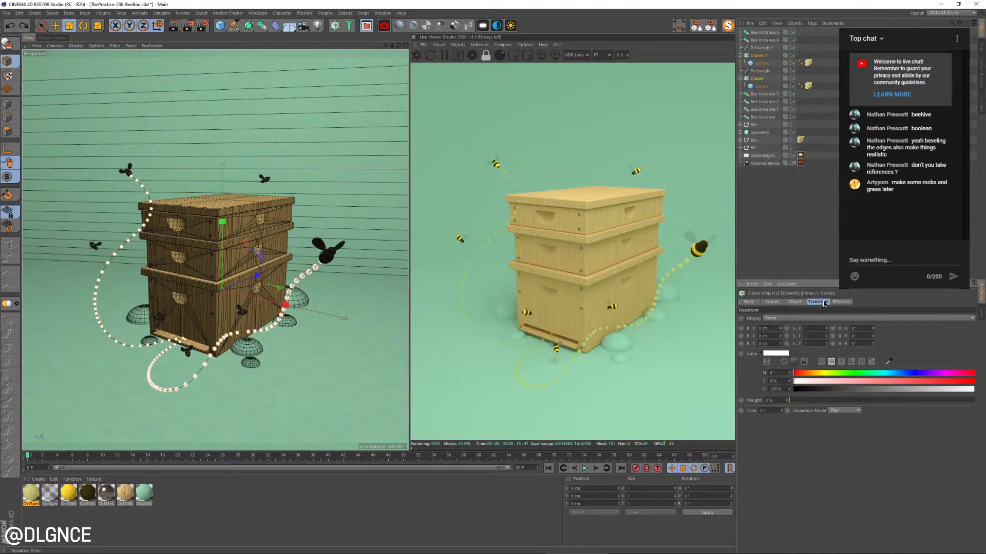
left_click_drag(826, 336, 826, 344)
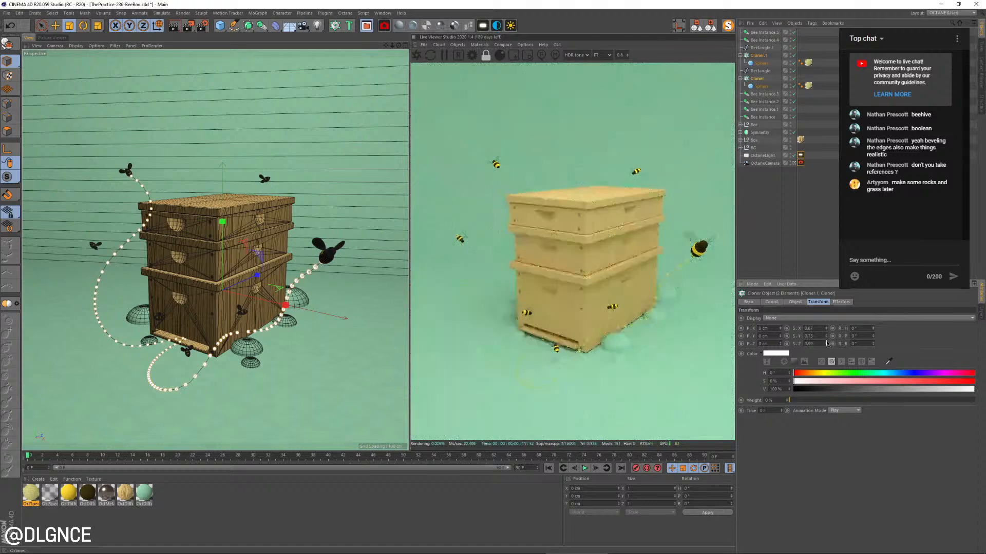
key("ctrl+z")
key("ctrl+z")
key("ctrl+z")
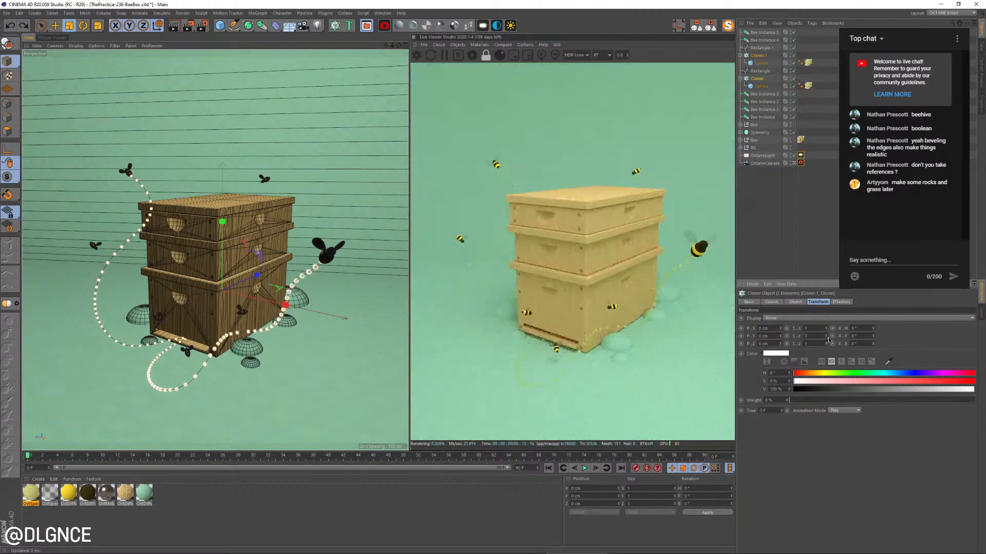
Collapse both Cloners, try adding a Plain effector to each as its parent, and undo it
left_click(740, 55)
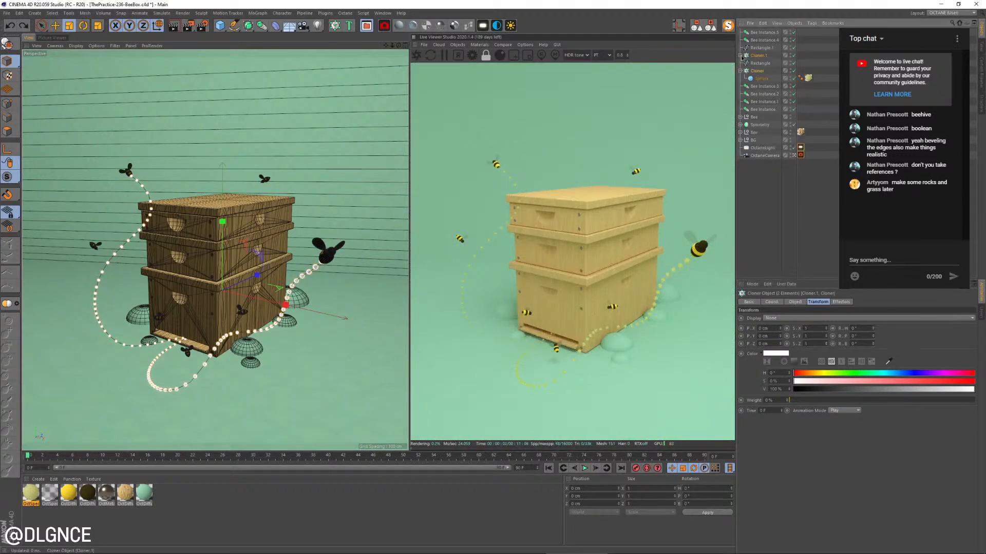
left_click(740, 71)
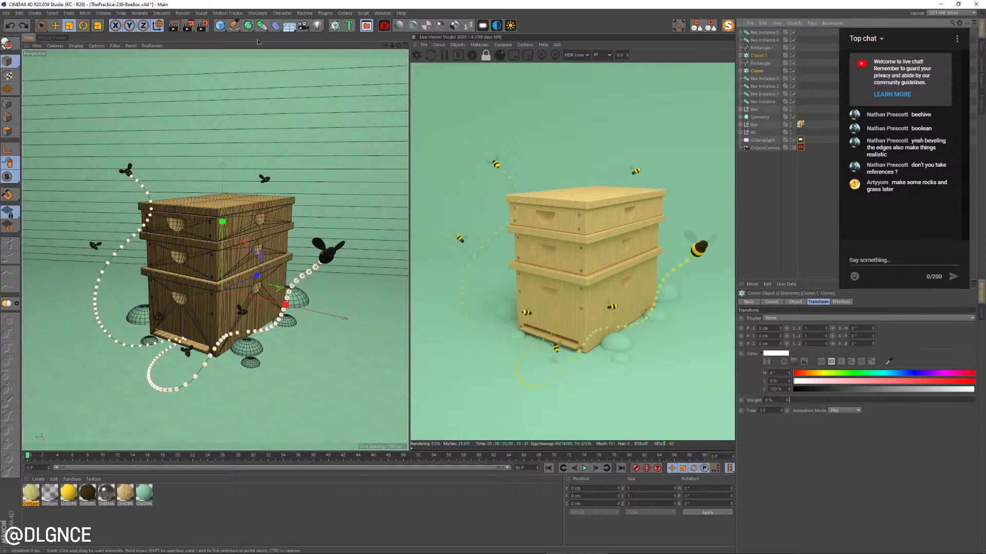
left_click(260, 13)
mouse_move(268, 29)
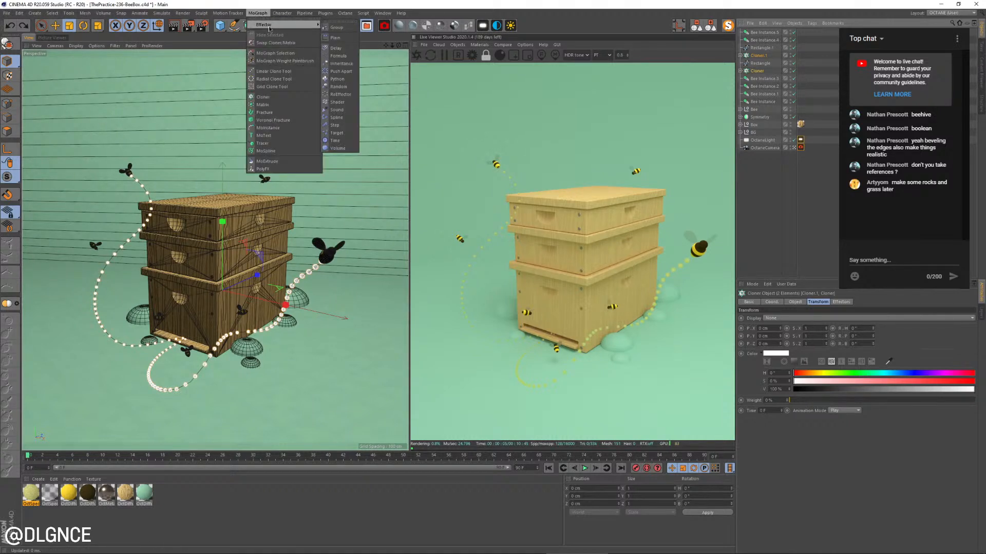
left_click(346, 40)
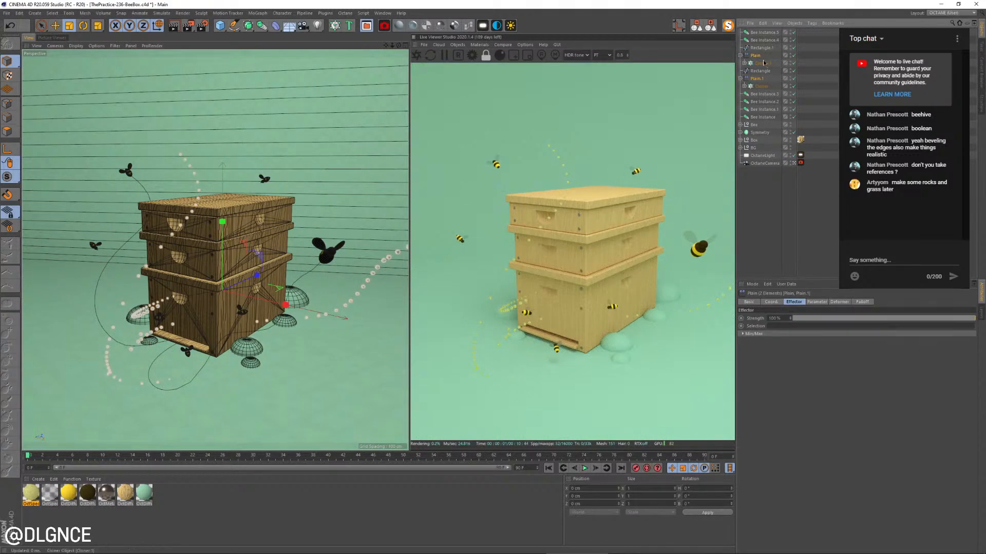
key("ctrl+z")
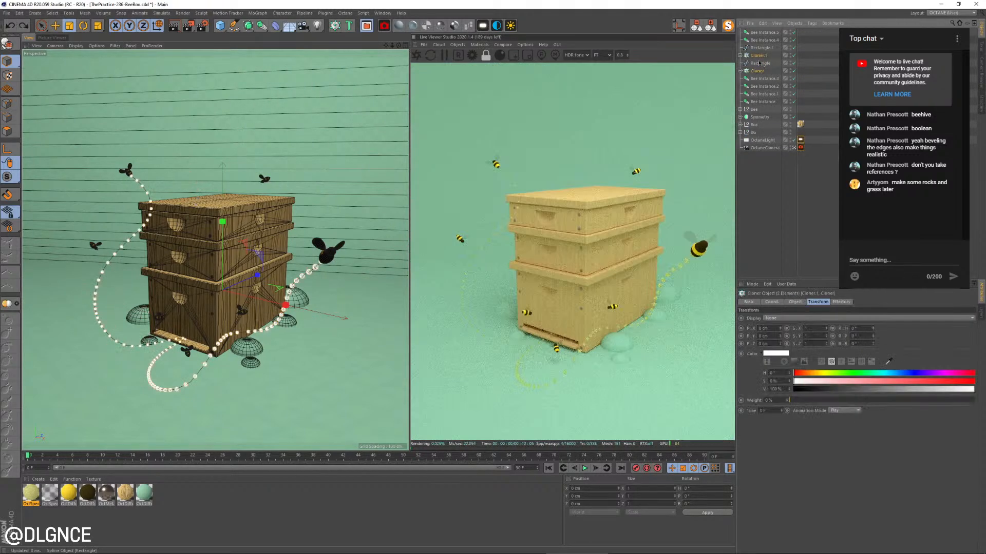
Add one Plain effector to both Cloners and place it directly above Cloner.1 in the object hierarchy
left_click(307, 14)
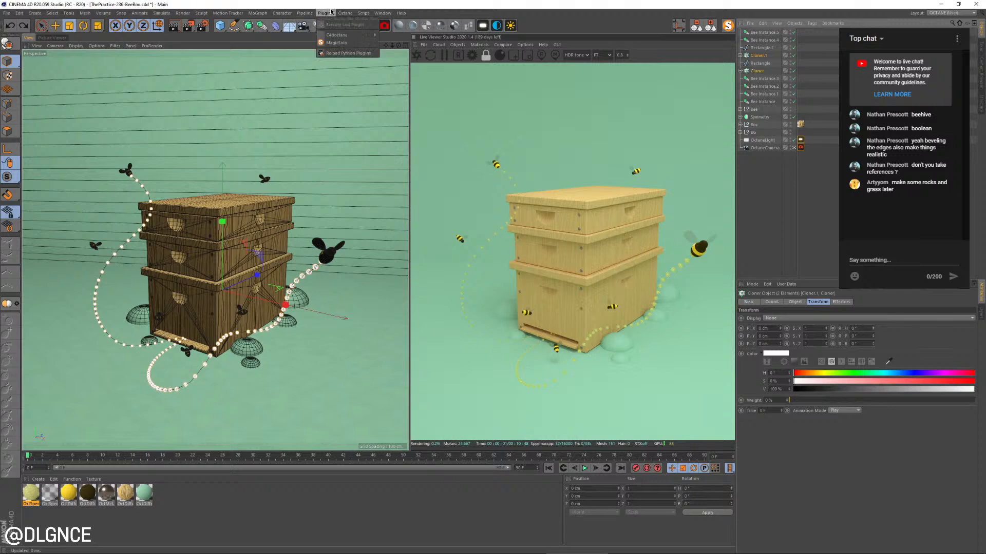
left_click(302, 14)
left_click(258, 14)
mouse_move(280, 25)
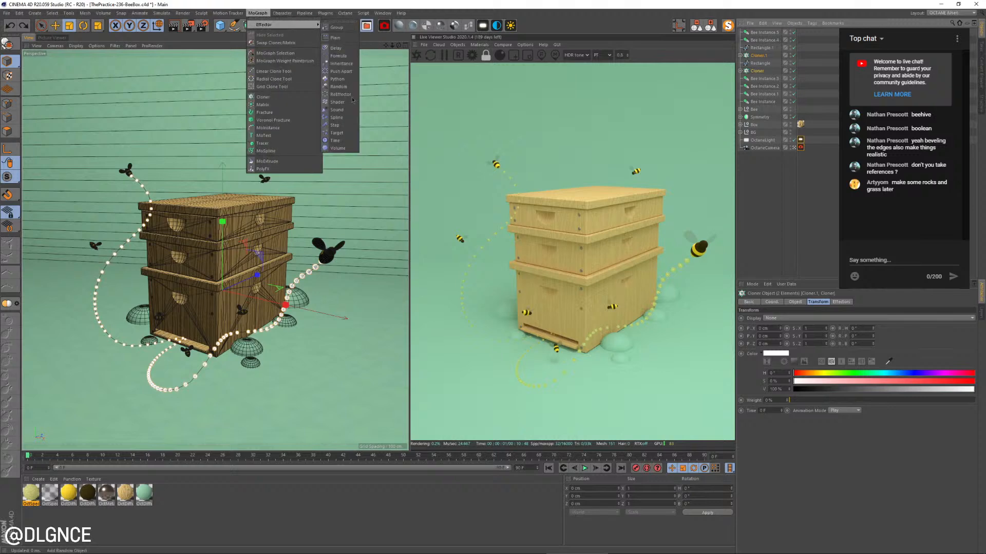
left_click(336, 38)
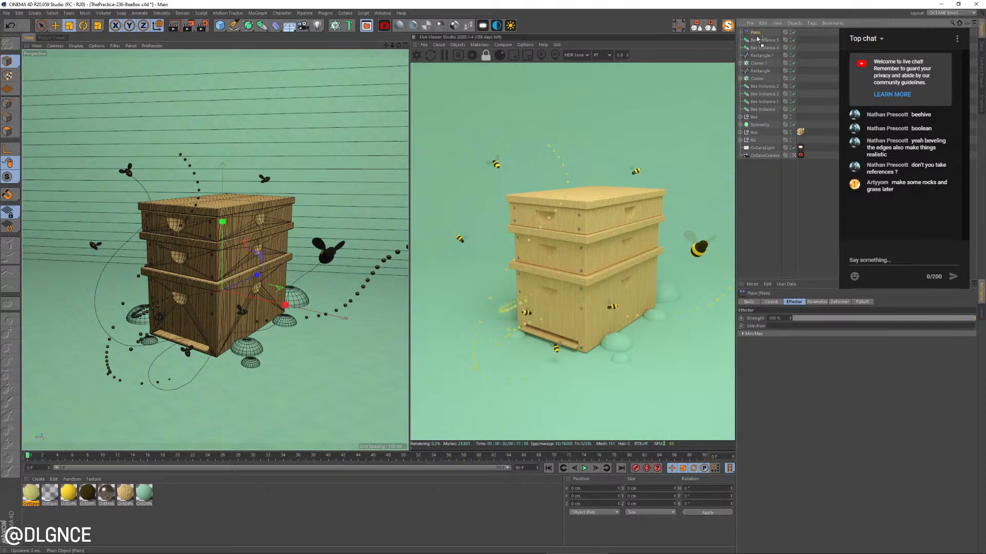
left_click_drag(759, 63, 759, 60)
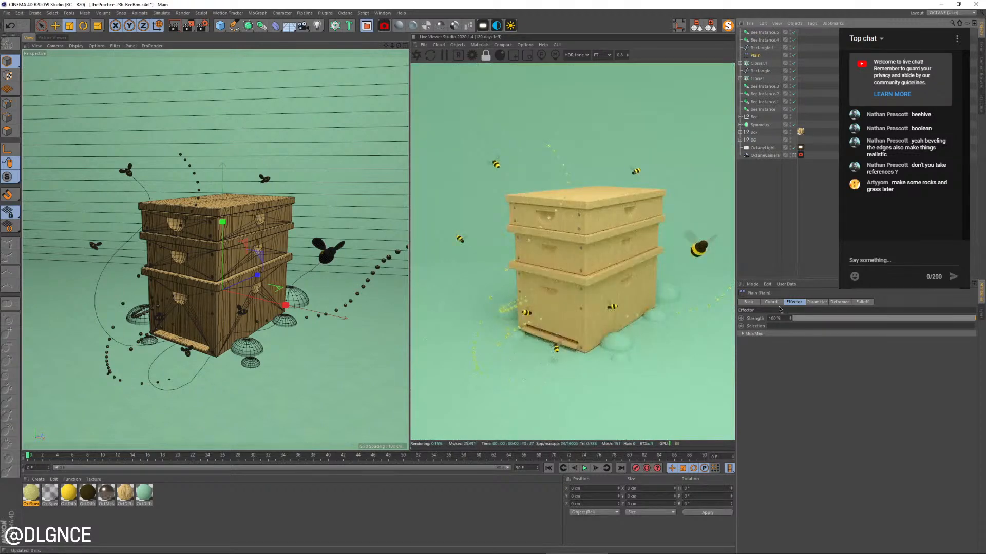
Switch the Plain effector from position to scale and set its X and Y scale to -0.1
left_click(816, 302)
left_click(770, 332)
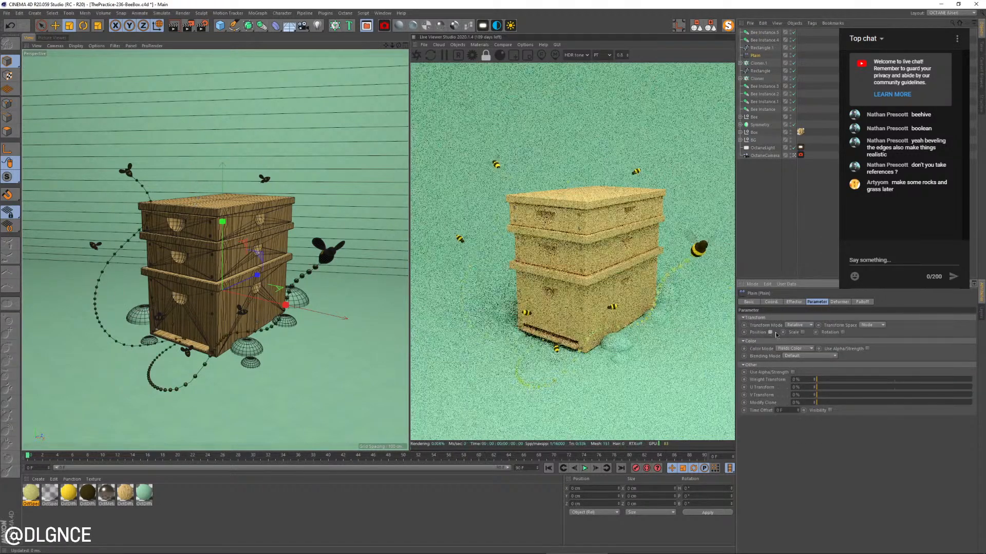
left_click(803, 333)
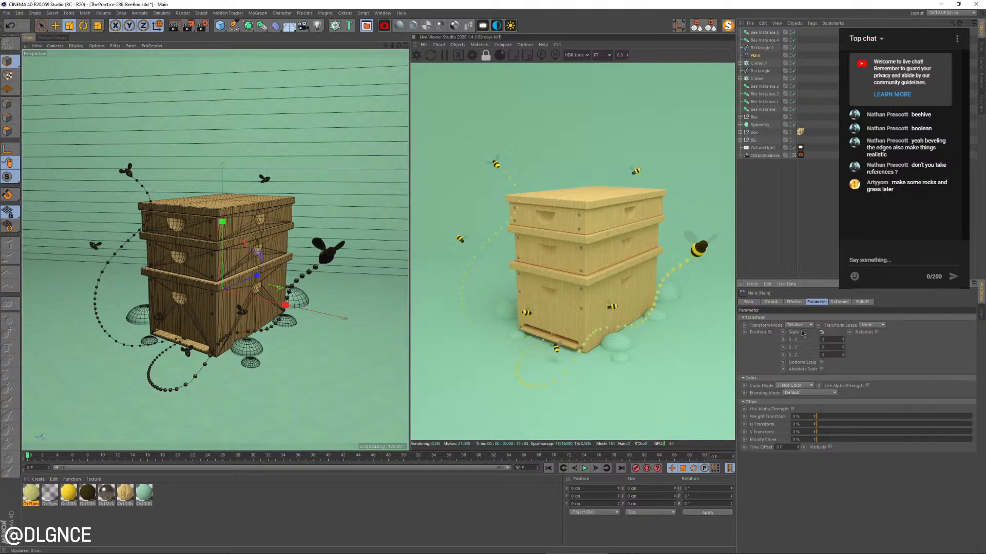
left_click(842, 349)
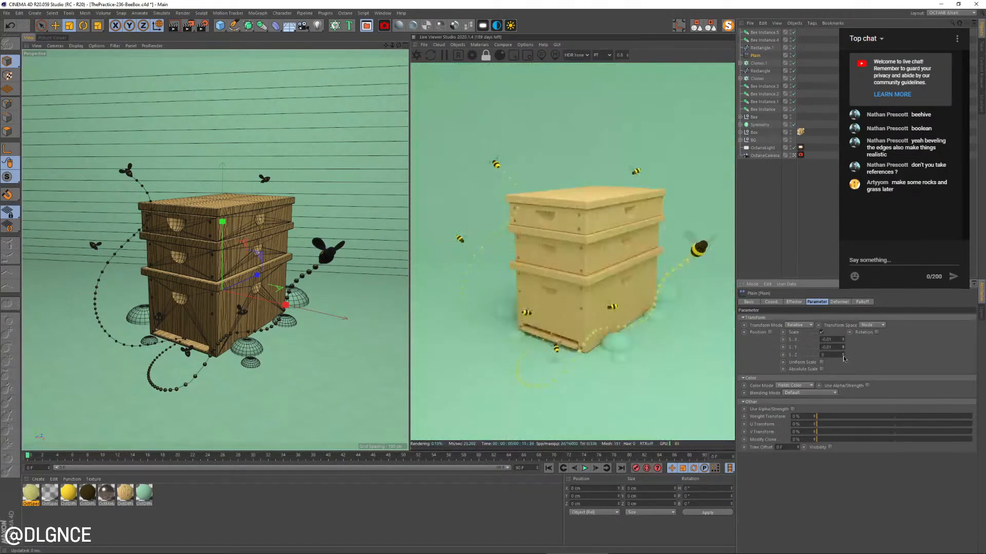
left_click(843, 356)
type("0.1")
key("Tab")
type("-")
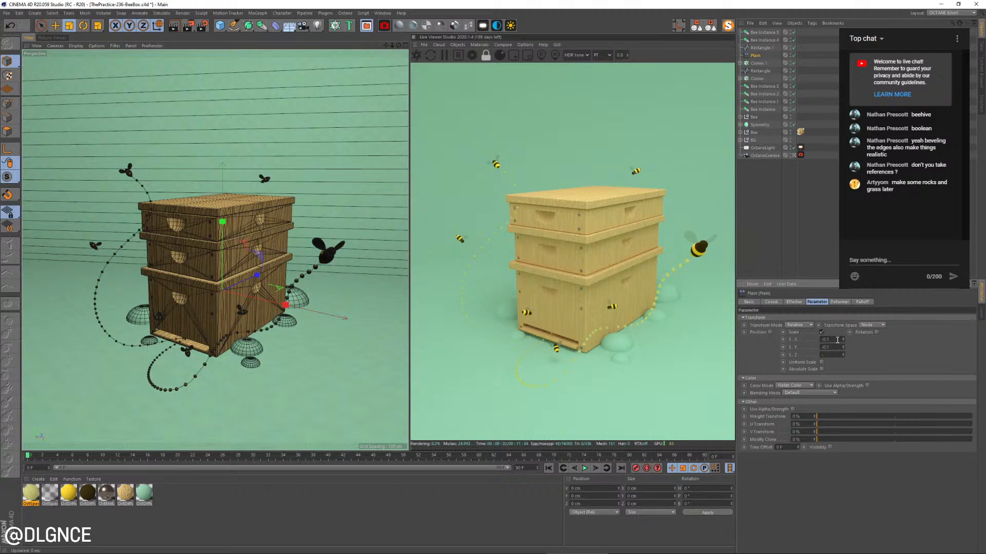
key("Return")
Try a stronger negative uniform scale on the Plain effector and delete the effector
left_click(821, 362)
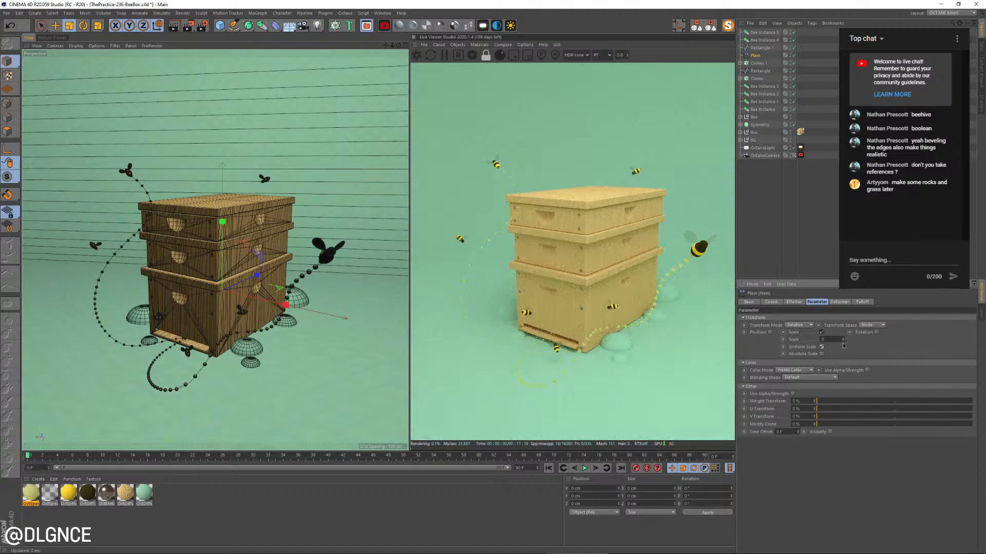
mouse_move(842, 340)
left_mouse_down()
mouse_move(843, 360)
mouse_move(843, 337)
left_mouse_up()
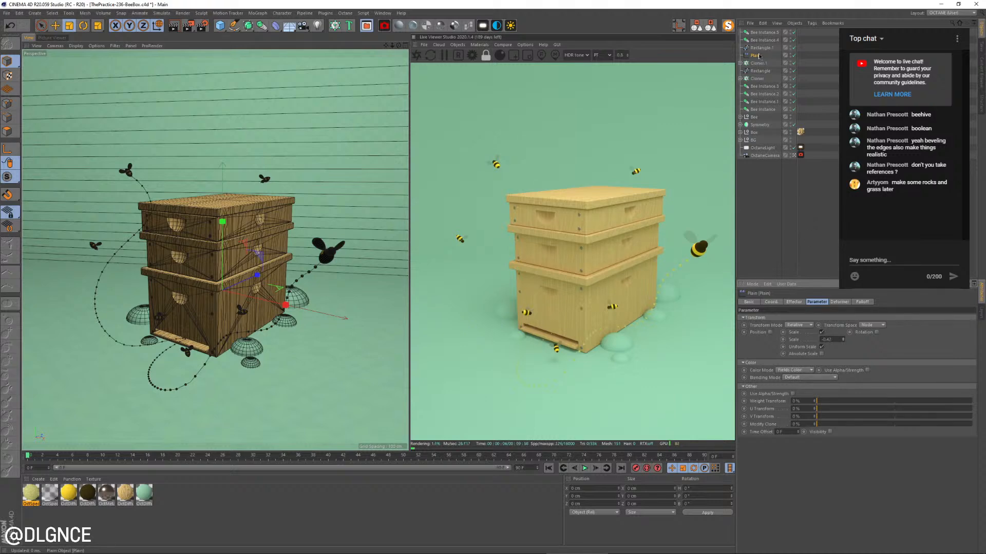
key("Delete")
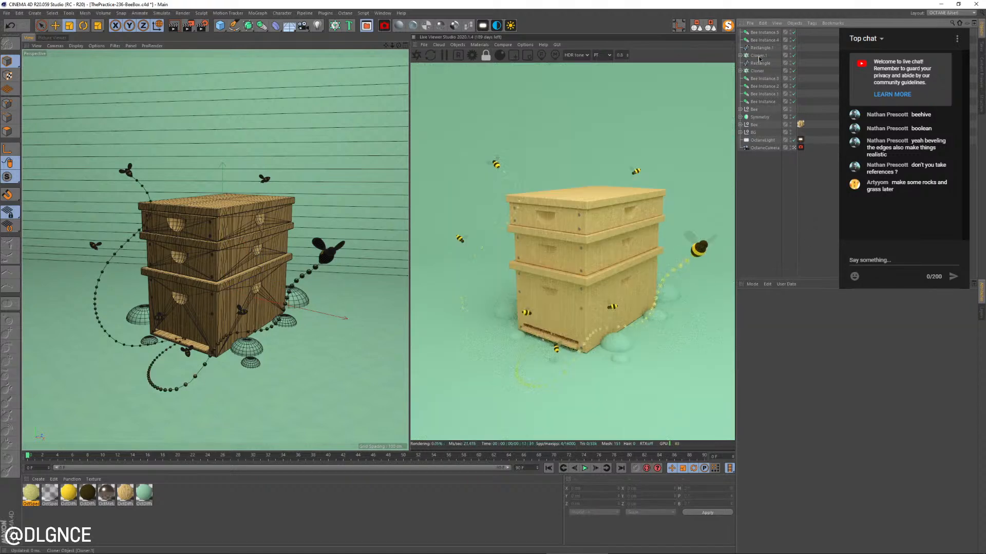
Add one Step effector to both Cloners and check that each Cloner lists it among its effectors
left_click(758, 56)
left_click(757, 71, "ctrl")
left_click(283, 13)
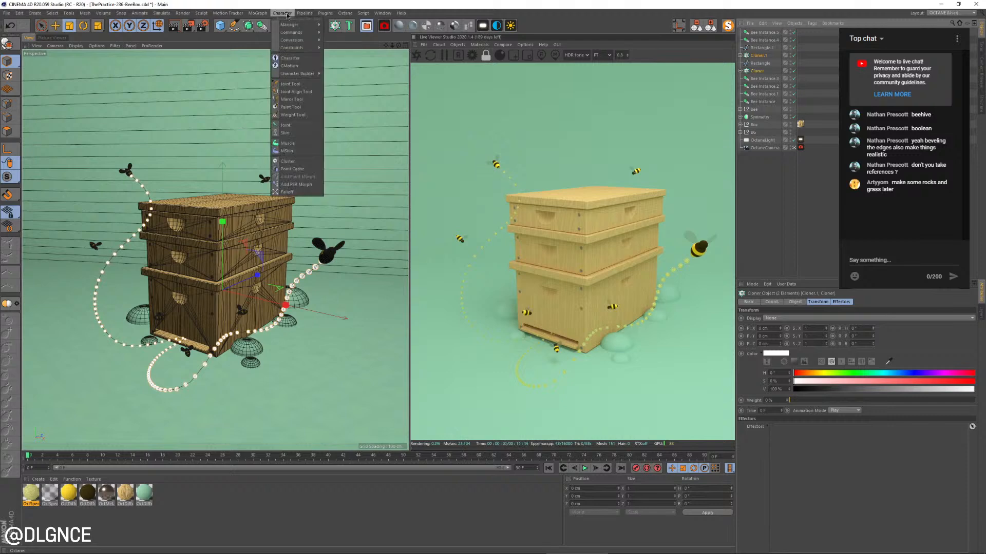
mouse_move(266, 28)
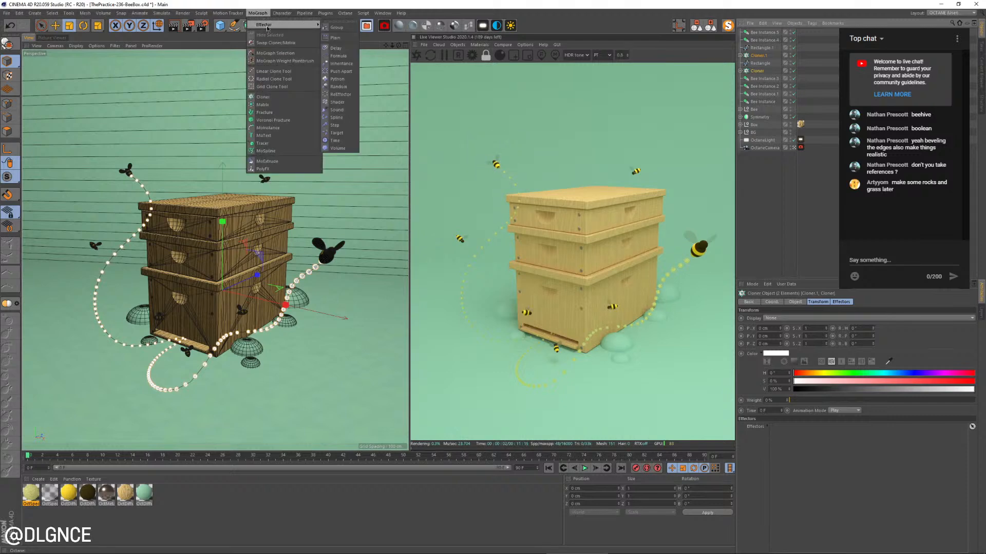
left_click(352, 126)
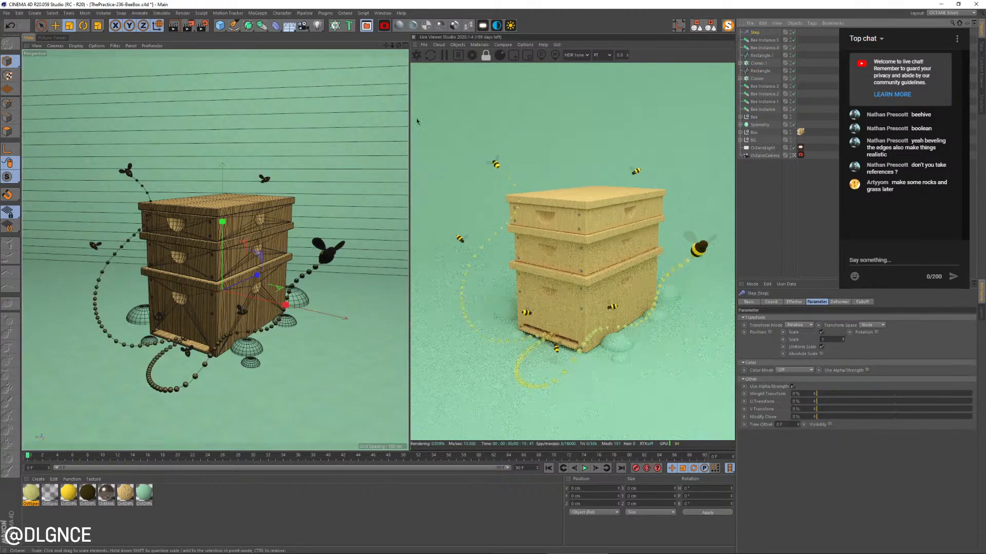
left_click(759, 63)
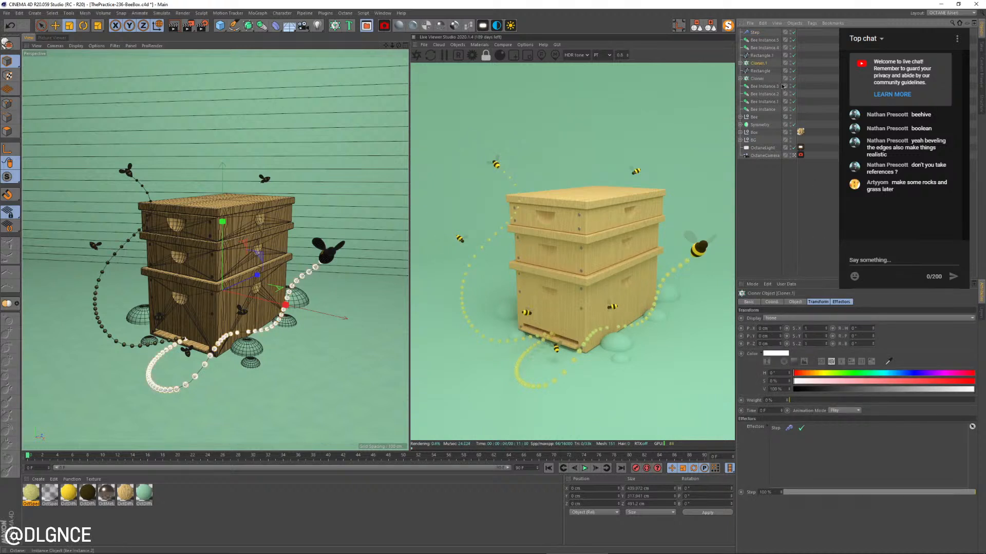
left_click(757, 78)
left_click(784, 186)
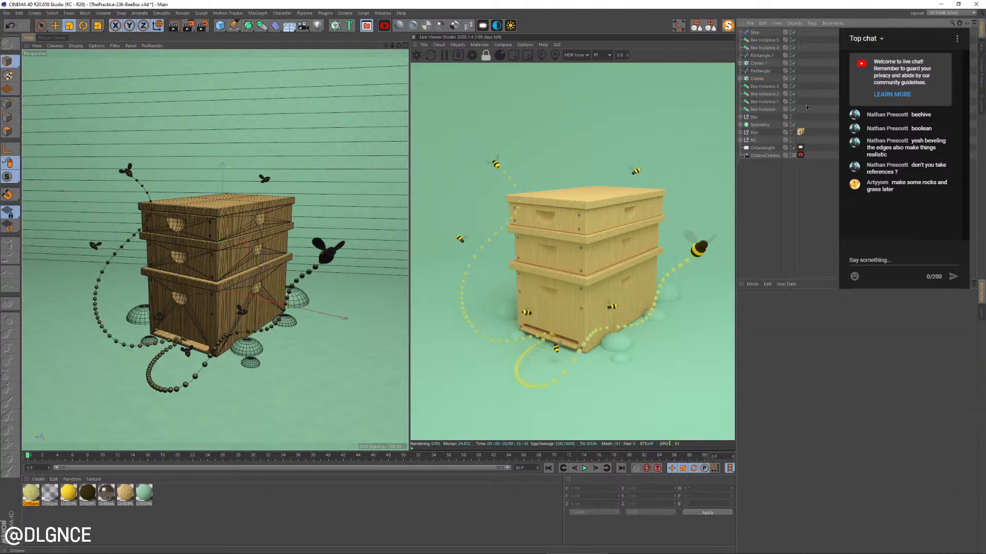
Give the Step effector a negative uniform scale so the dots shrink along the bees' trails
left_click(754, 33)
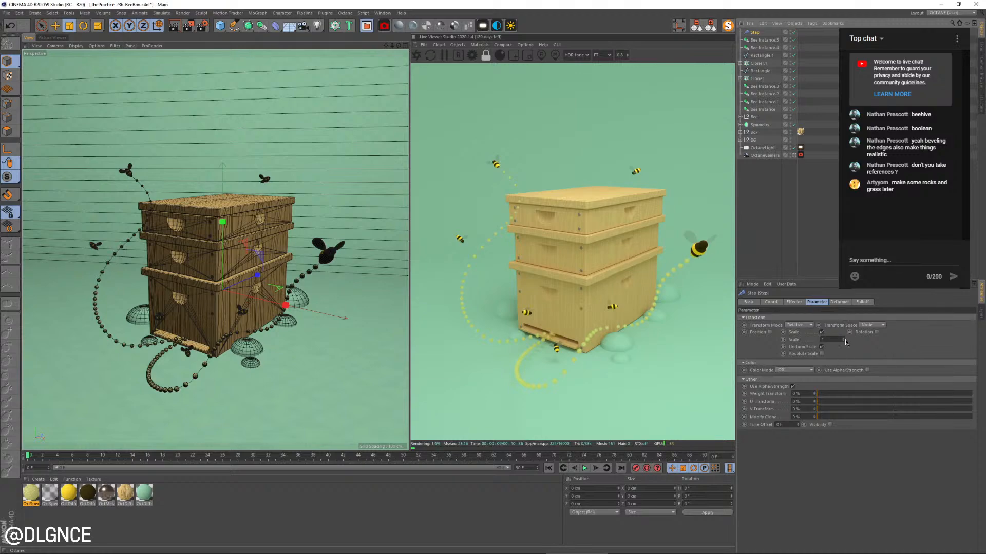
left_click_drag(843, 340, 843, 393)
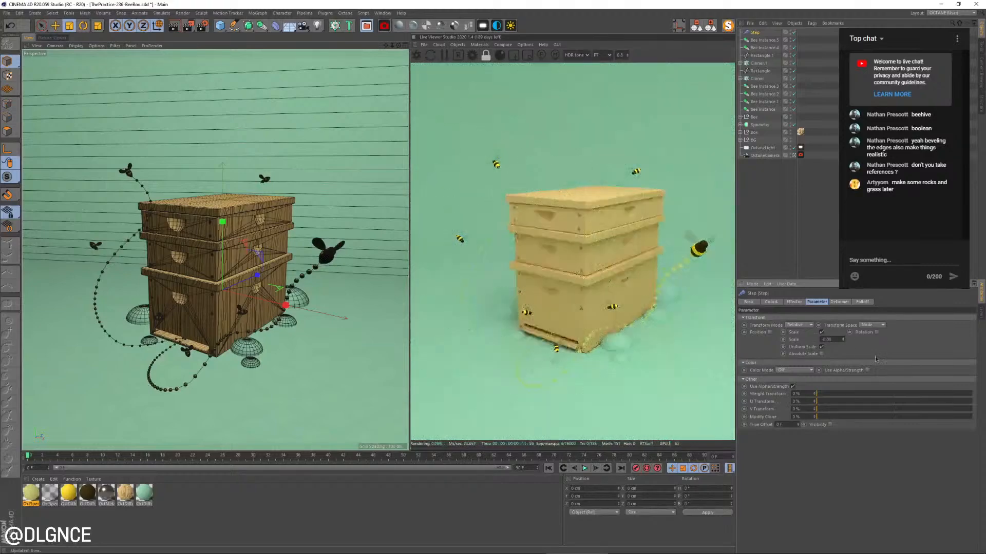
key("ctrl+z")
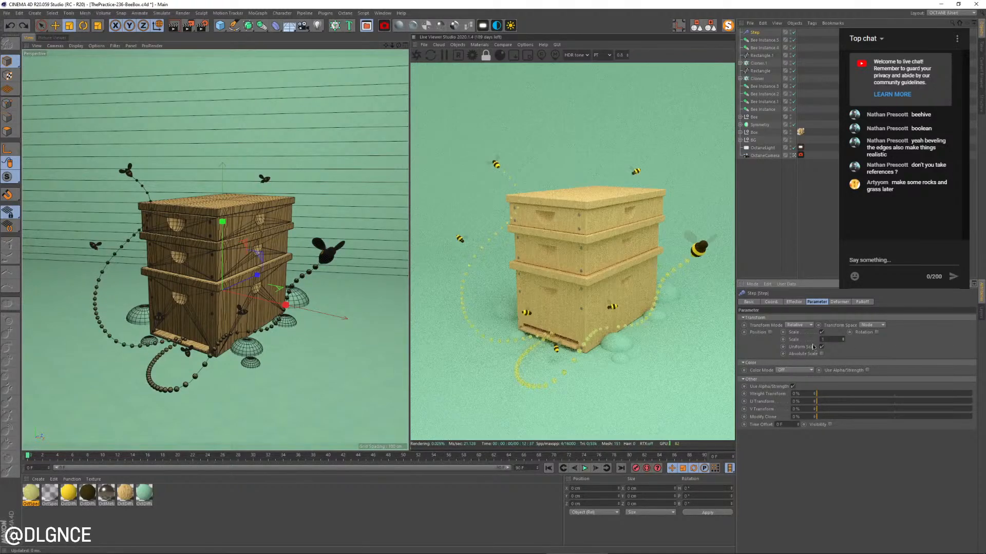
left_click_drag(843, 339, 843, 401)
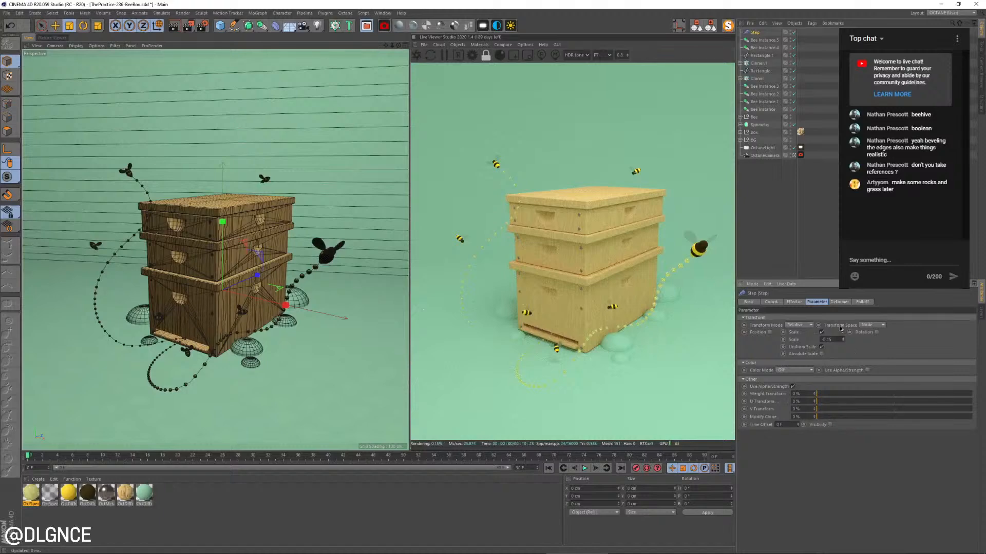
Reshape the Step effector's spline, keeping its start point at zero and extending that point's tangent for a steeper early rise
left_click(794, 301)
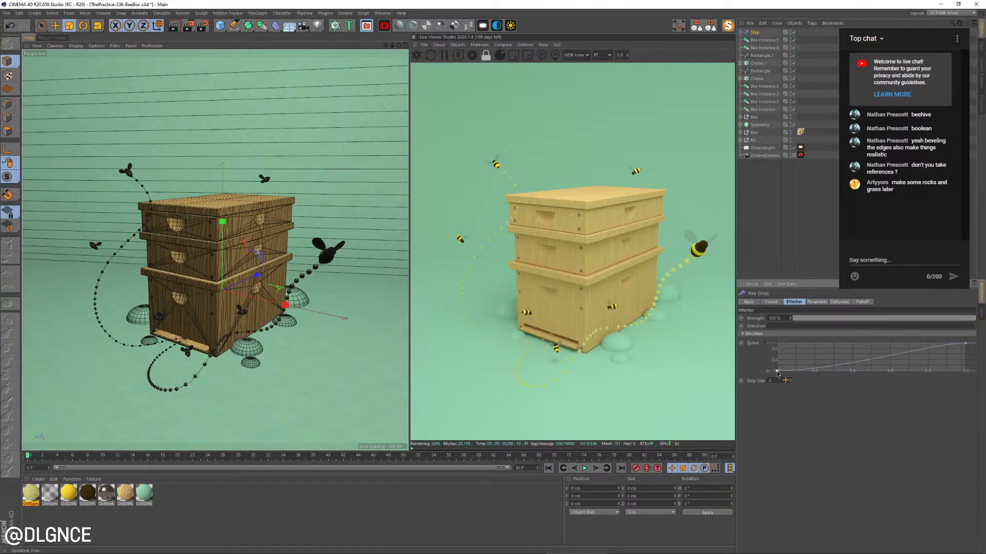
left_click_drag(778, 372, 776, 341)
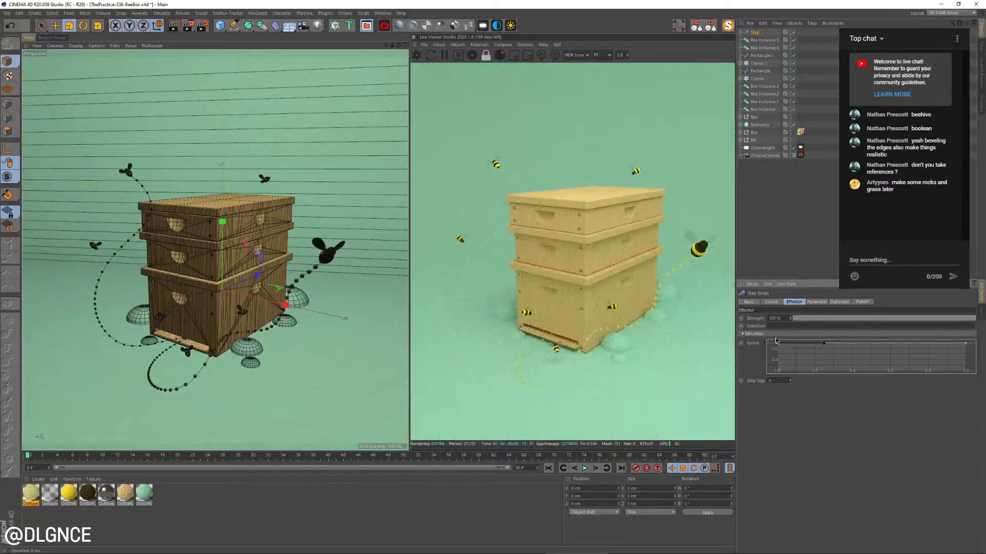
left_click_drag(777, 347, 871, 349)
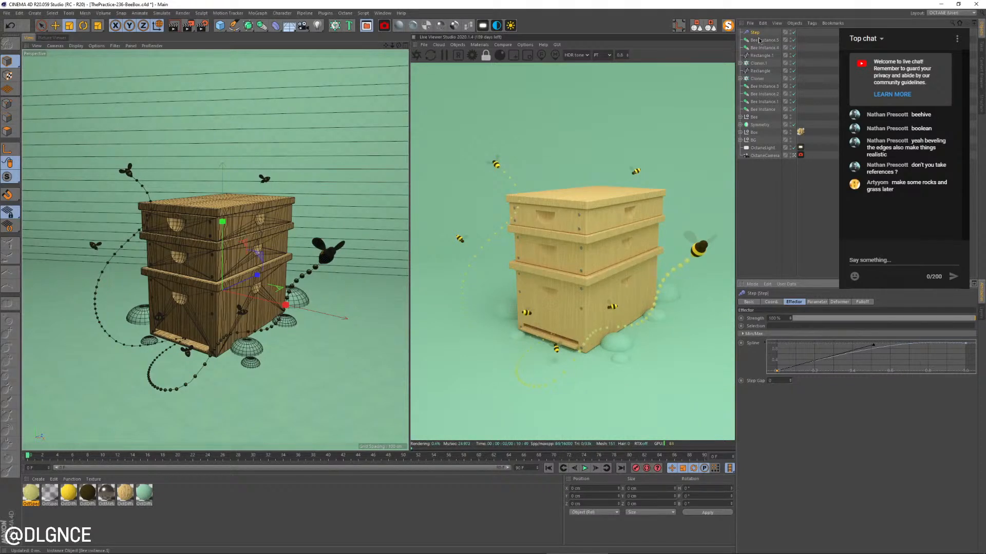
Fine-tune the Step effector's negative uniform scale by trying stronger and weaker values
left_click(818, 302)
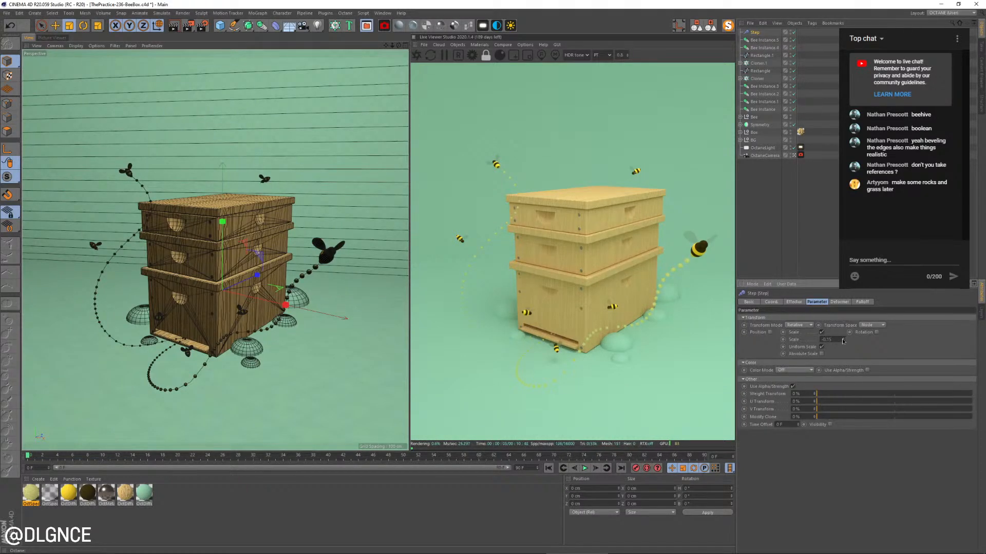
left_click_drag(842, 339, 842, 357)
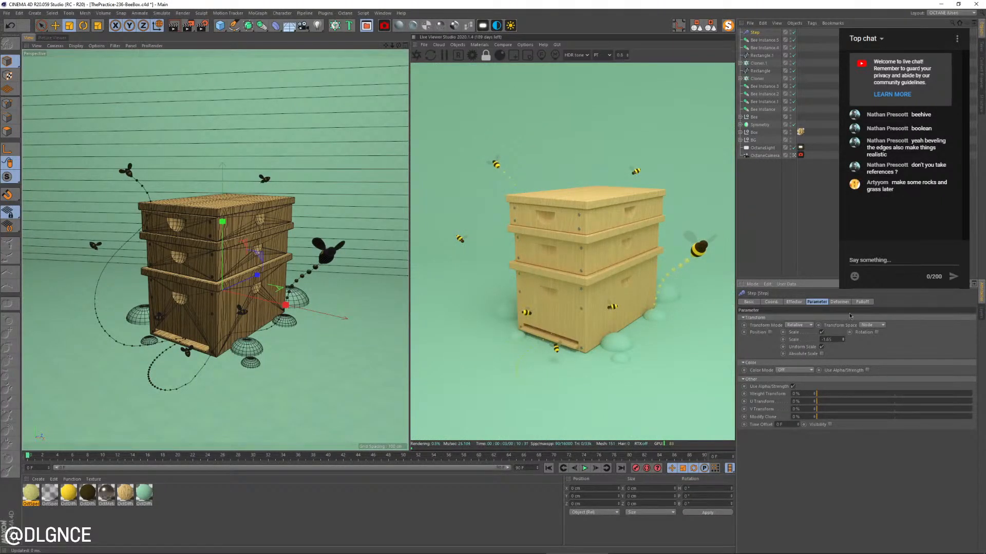
left_click_drag(843, 340, 842, 341)
left_click_drag(843, 343, 844, 340)
Enlarge the live render to a zoom of 1.1 in a wider viewer and recentre the bee box in it
left_click(627, 53)
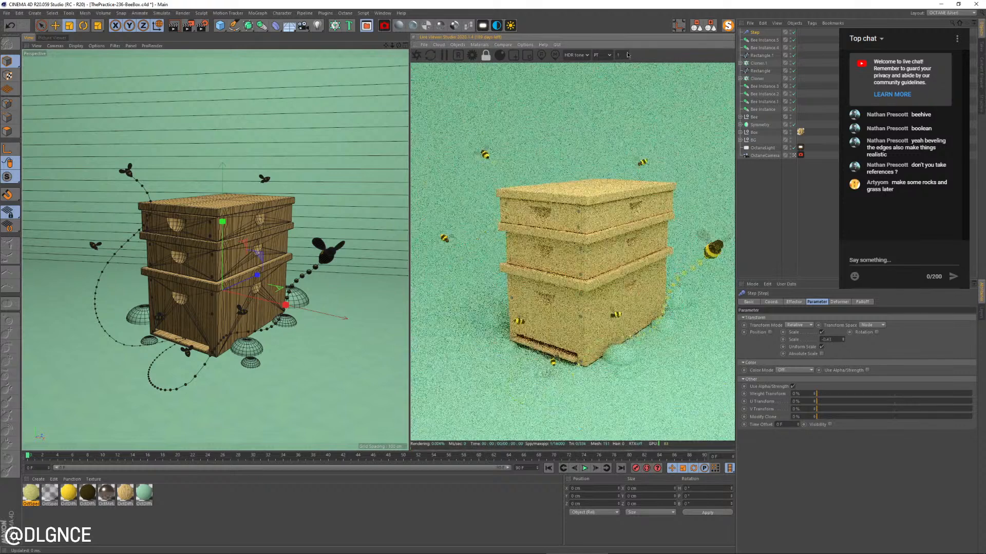
left_click(628, 54)
left_click(627, 54)
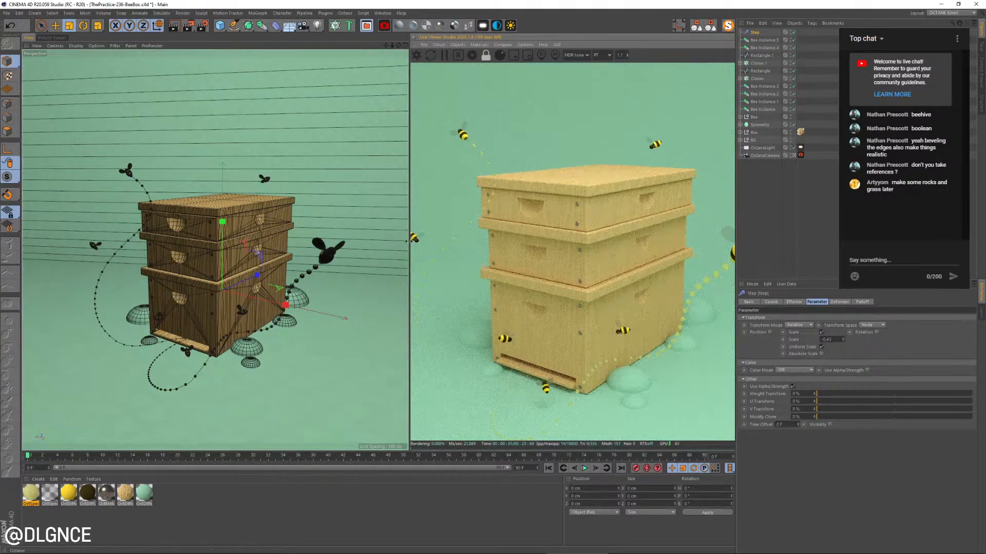
left_click_drag(411, 238, 268, 246)
left_click_drag(591, 285, 593, 251)
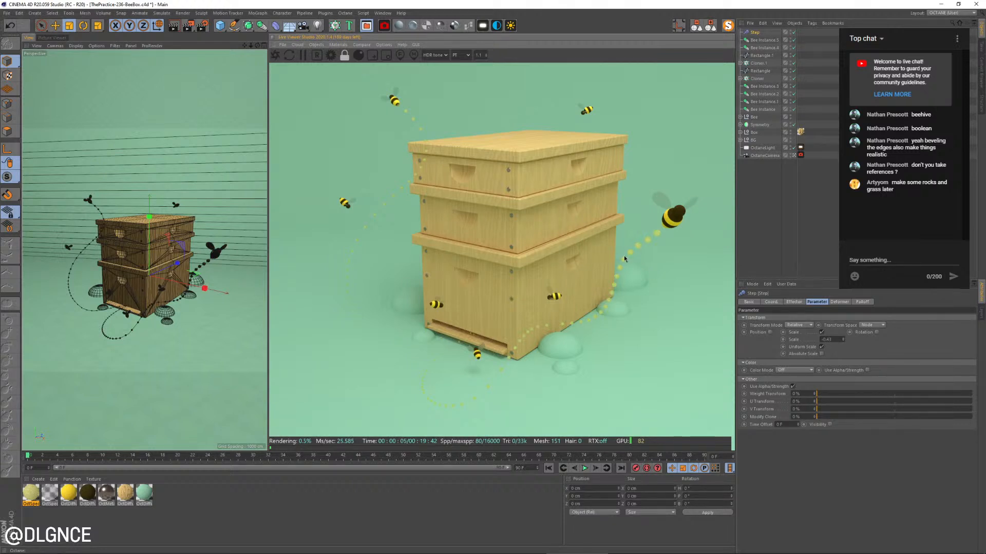
left_click_drag(635, 247, 623, 247)
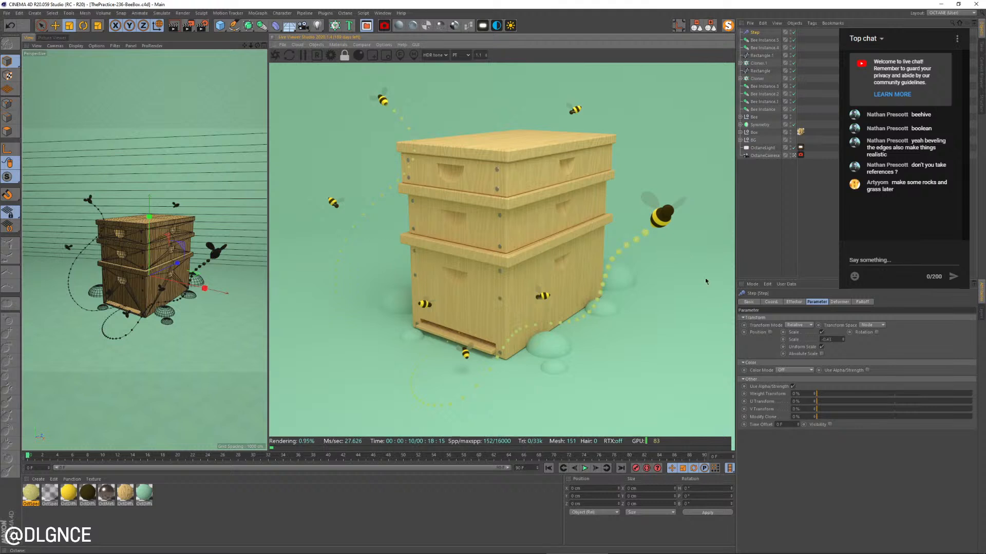
Select the Spheres inside both Cloners and scale them down to make the trail dots smaller
left_click(740, 79)
left_click(741, 63)
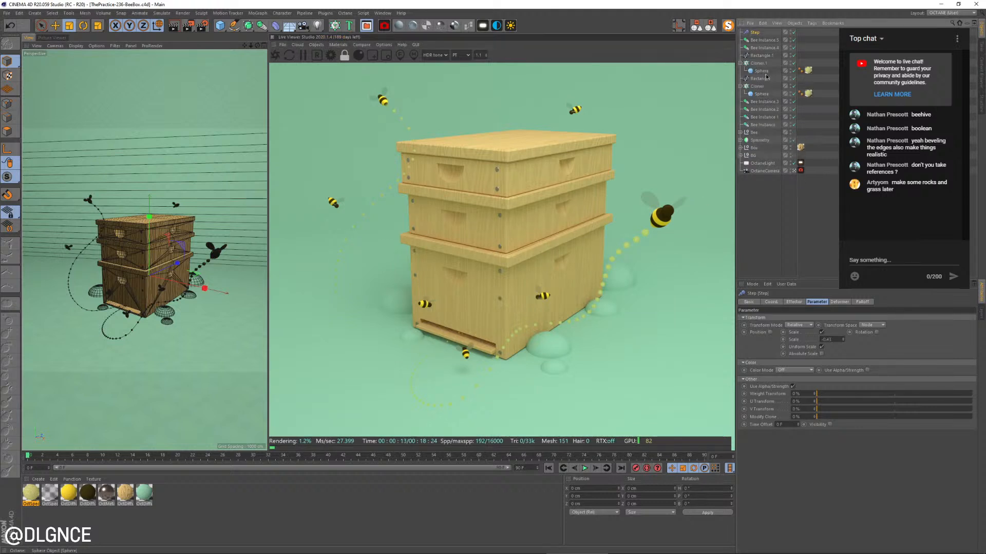
left_click(764, 71)
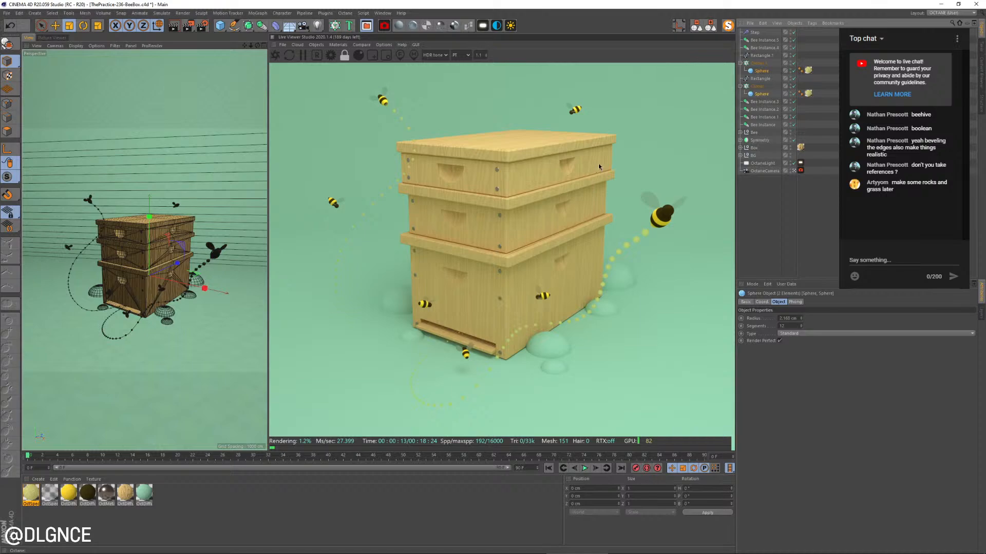
left_click_drag(590, 153, 593, 153)
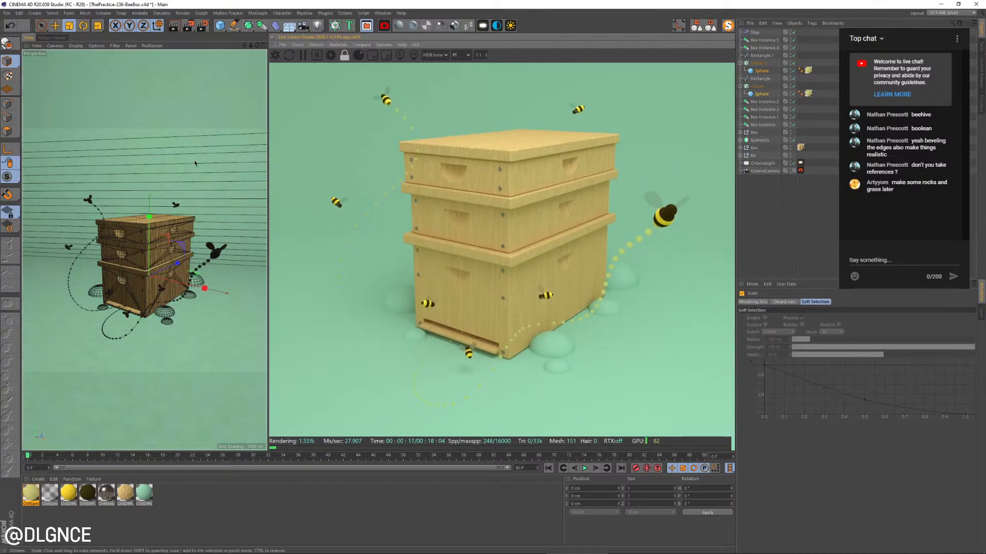
left_click_drag(194, 160, 142, 204)
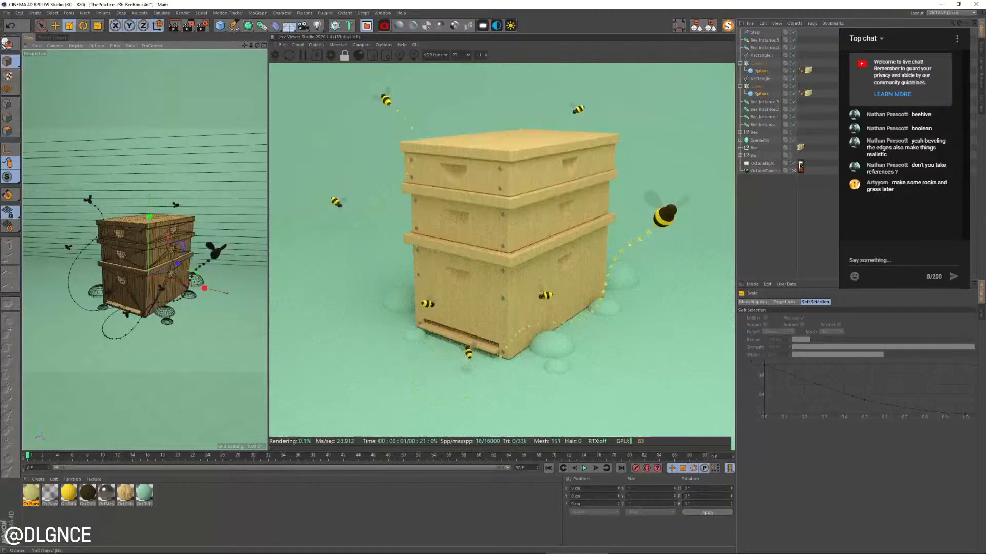
Slightly darken the diffuse colour of the mint backdrop material OctDiffuse1 by lowering its brightness value
left_click(800, 170)
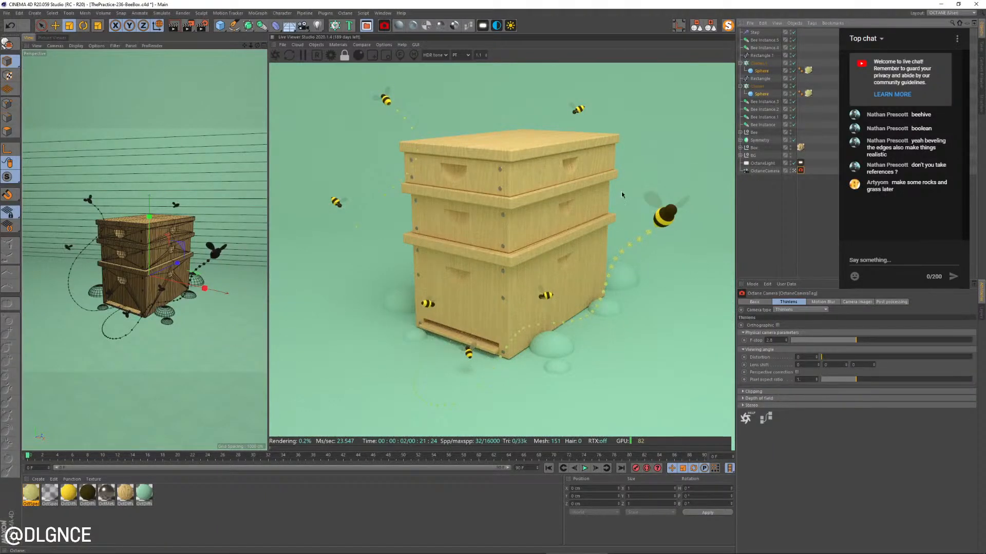
double_click(144, 493)
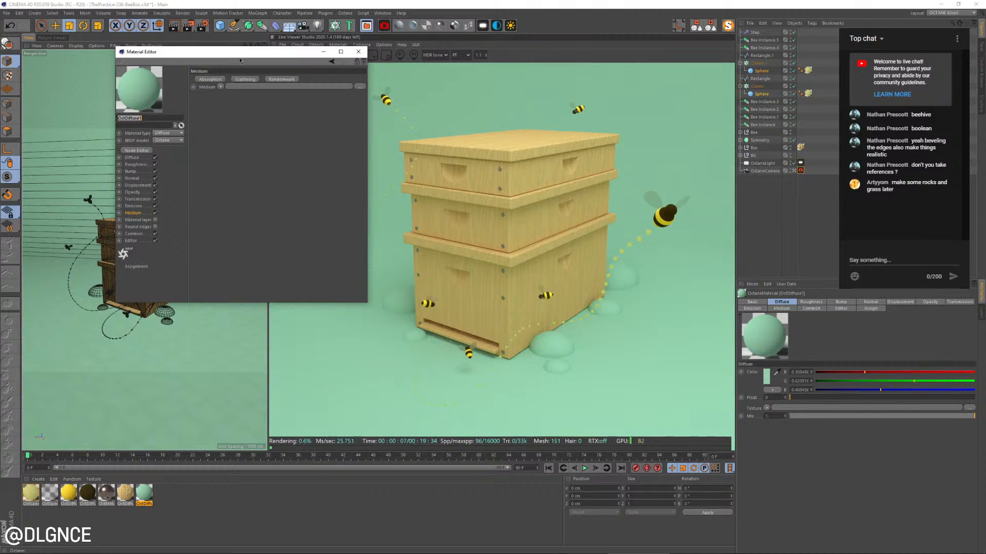
left_click_drag(239, 55, 483, 203)
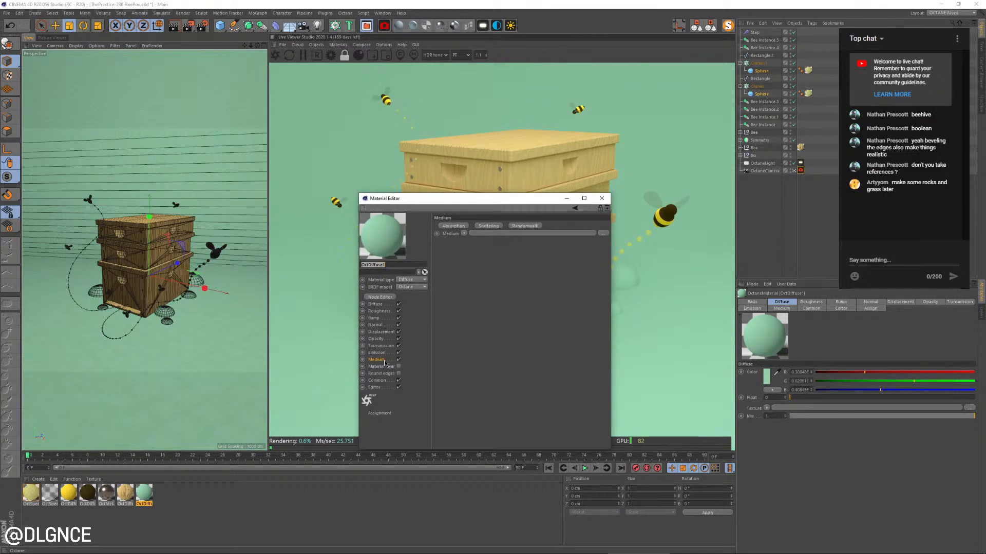
left_click(376, 304)
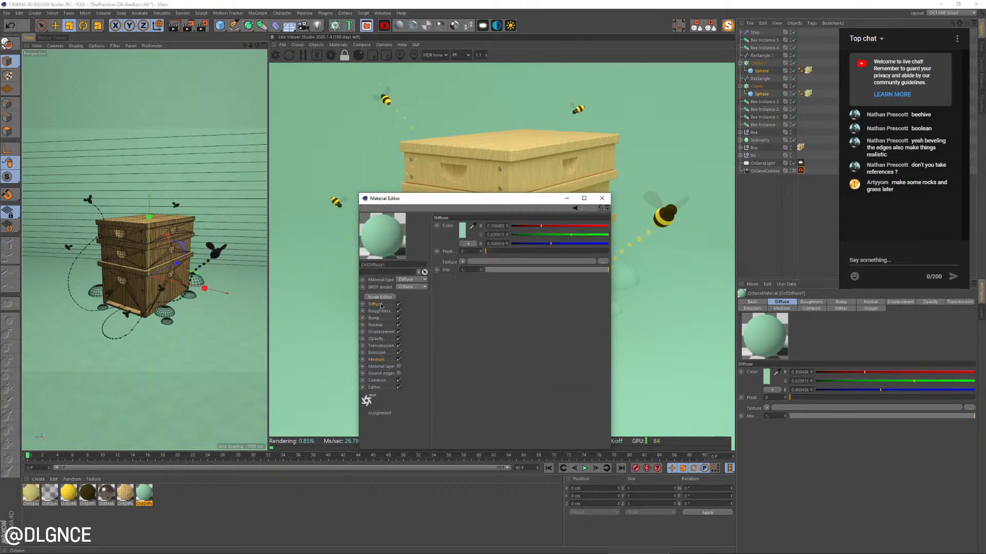
left_click(461, 235)
left_click(458, 236)
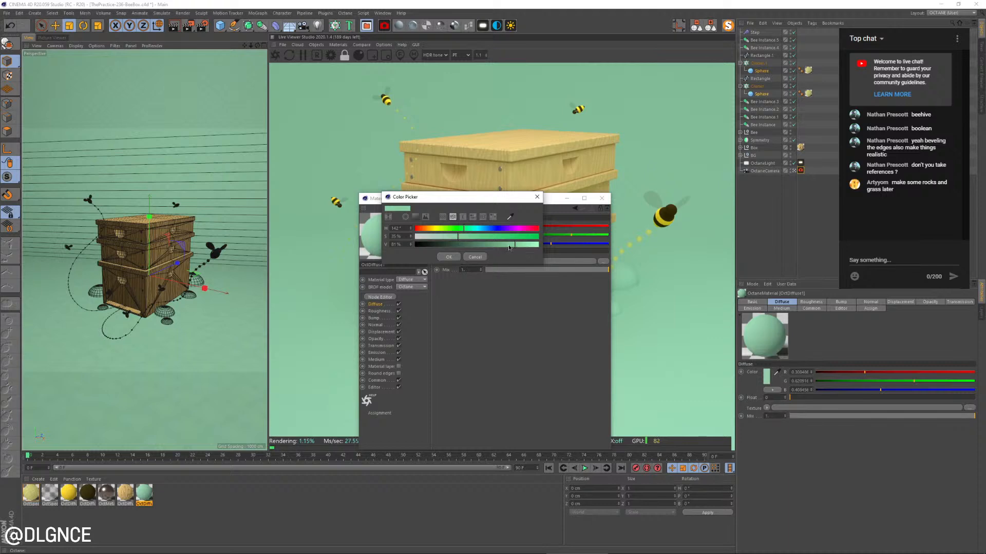
left_click(510, 245)
left_click(448, 257)
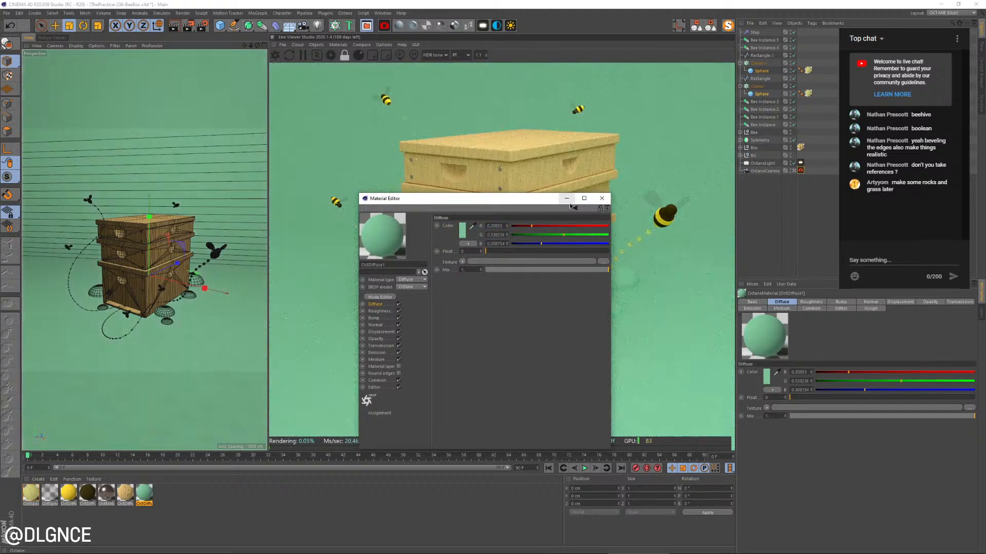
left_click(602, 198)
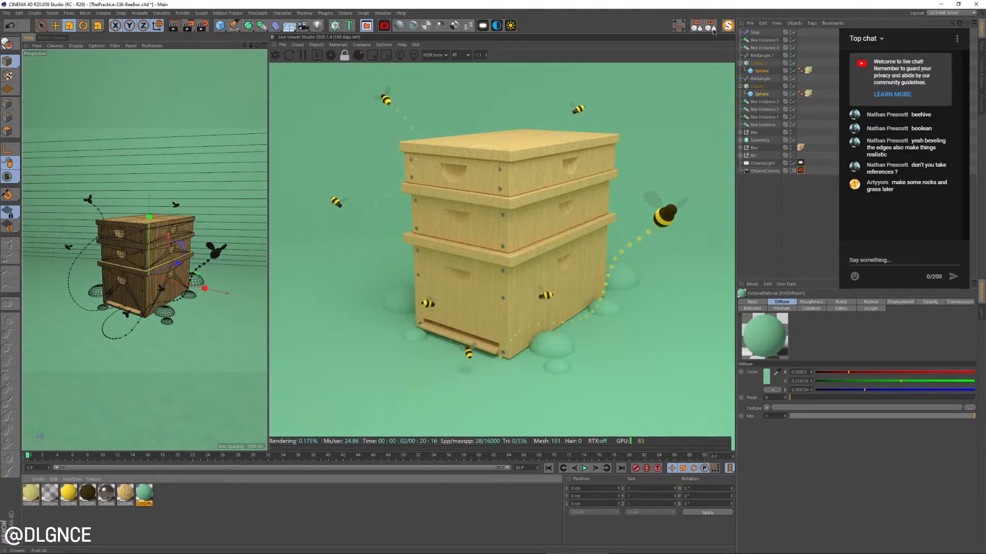
Duplicate the OctaneLight to the opposite side of the bee box and rotate the copy to aim down at the scene
middle_click(249, 130)
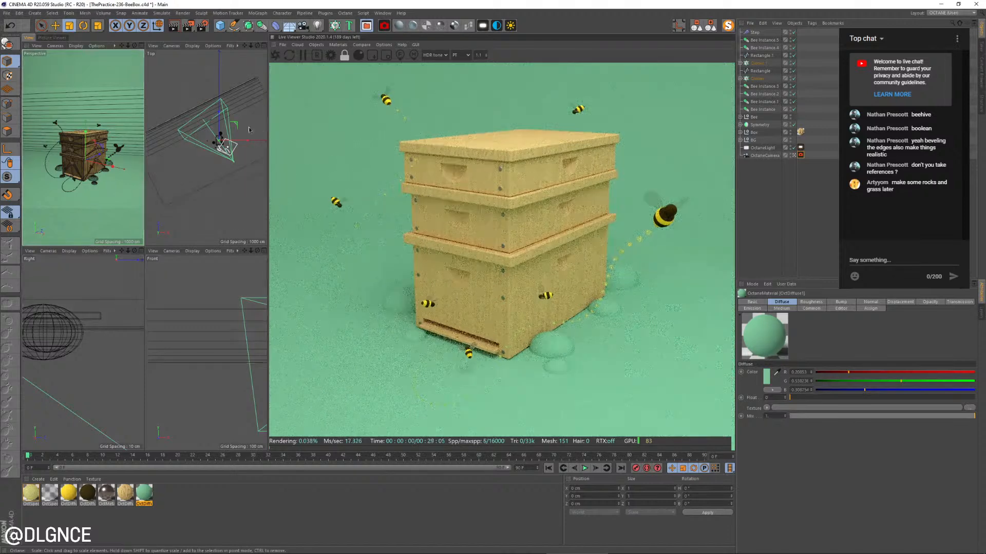
left_click(231, 150)
key("e")
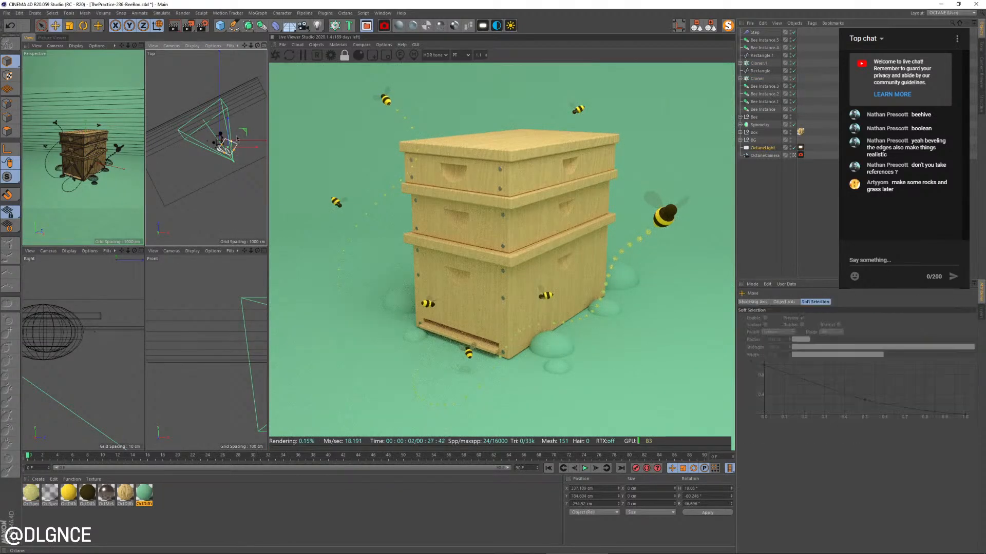
left_click_drag(251, 144, 191, 158, "ctrl")
key("r")
key("ctrl+z")
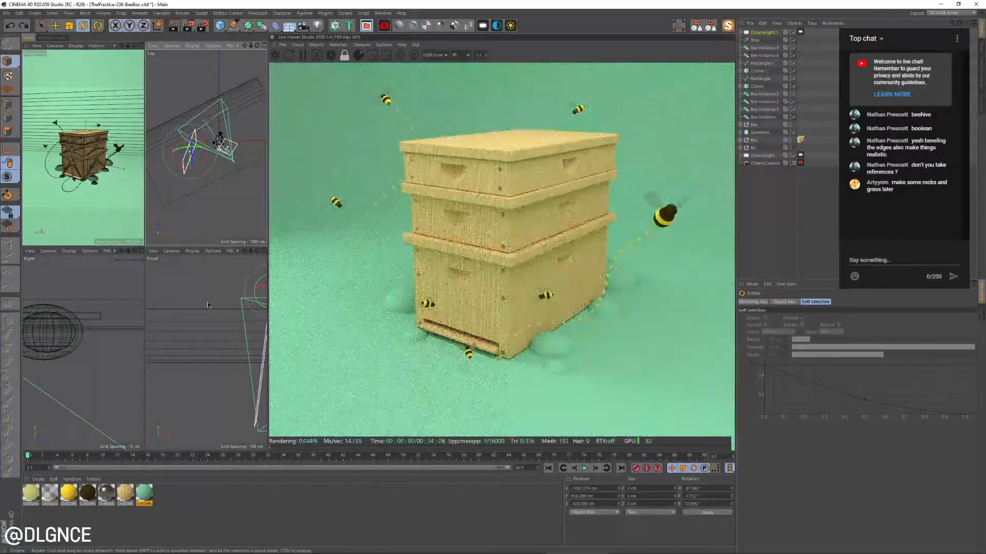
scroll(205, 292, "down", 5)
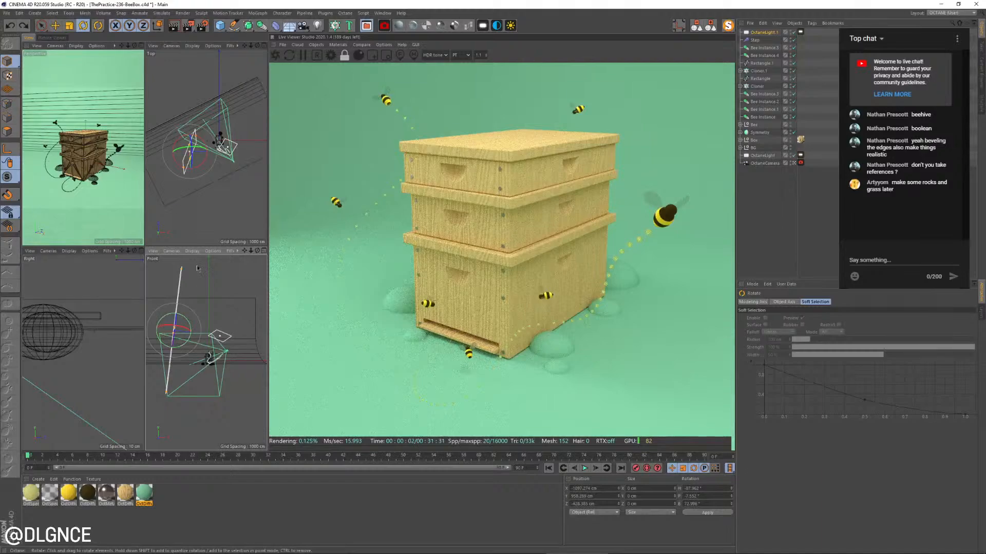
left_click_drag(182, 268, 187, 328)
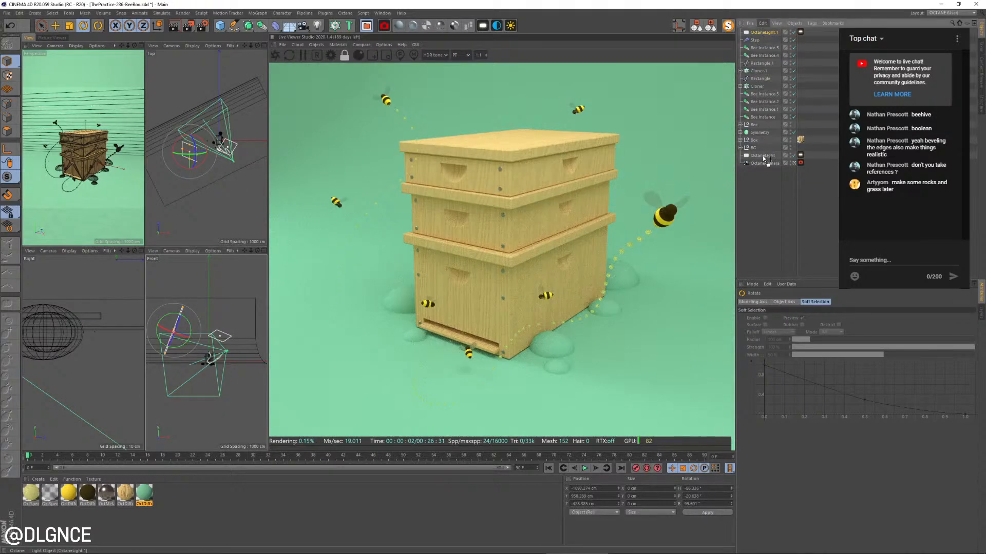
Place OctaneLight.1 below the original OctaneLight in the object list and lower its colour temperature to a warm tone
left_click_drag(763, 159, 763, 160)
left_click(800, 155)
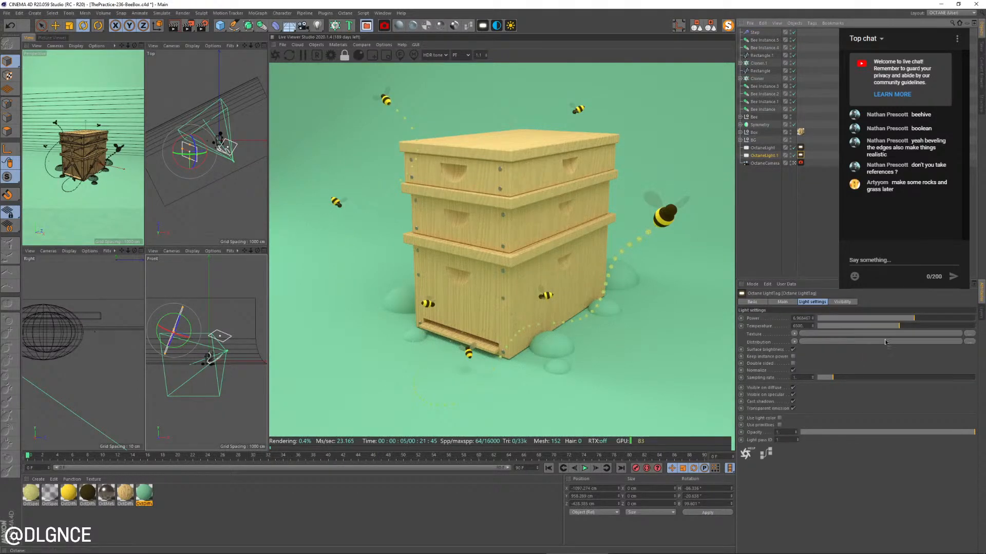
left_click_drag(916, 320, 851, 327)
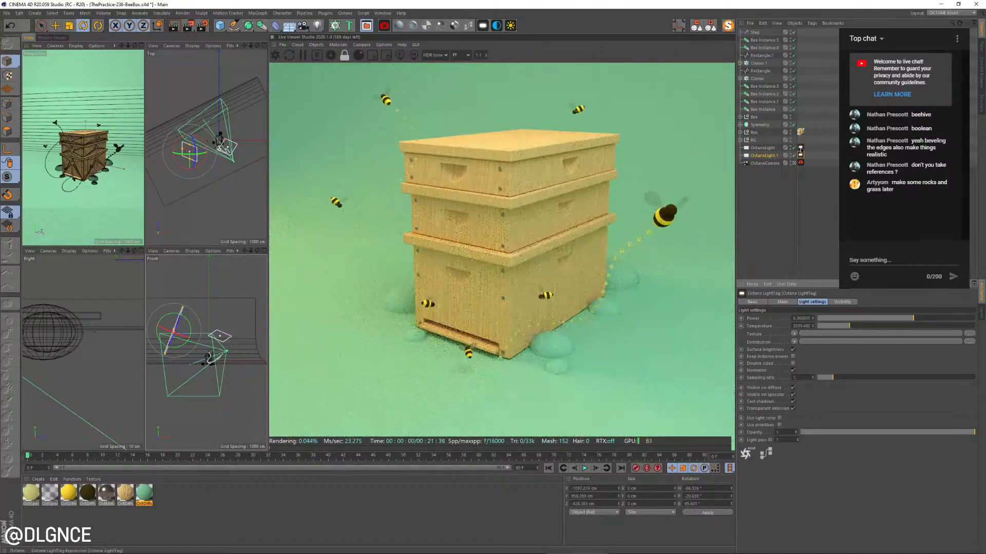
Raise the original OctaneLight's colour temperature to about 9294 for a cooler tone
left_click(800, 147)
left_click_drag(914, 327, 945, 328)
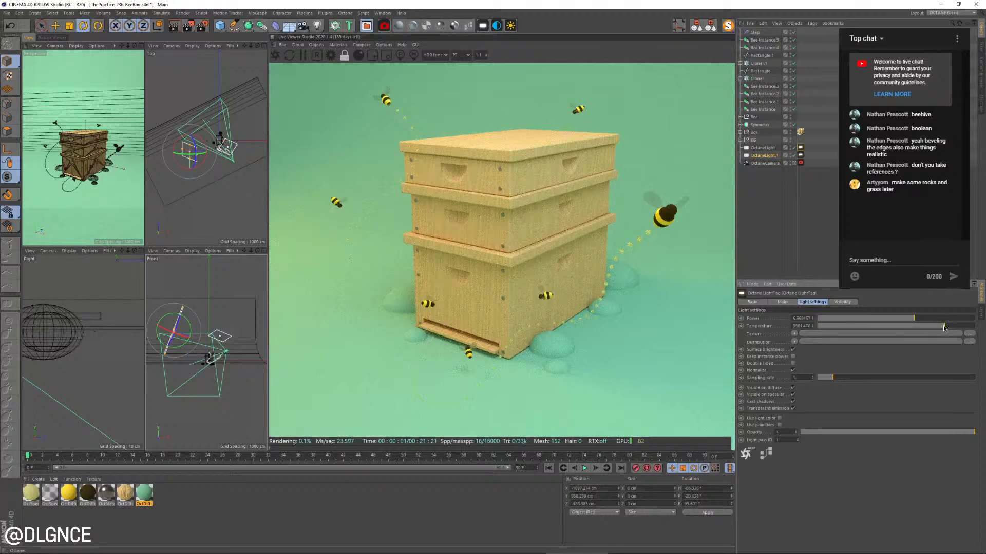
left_click_drag(943, 328, 937, 328)
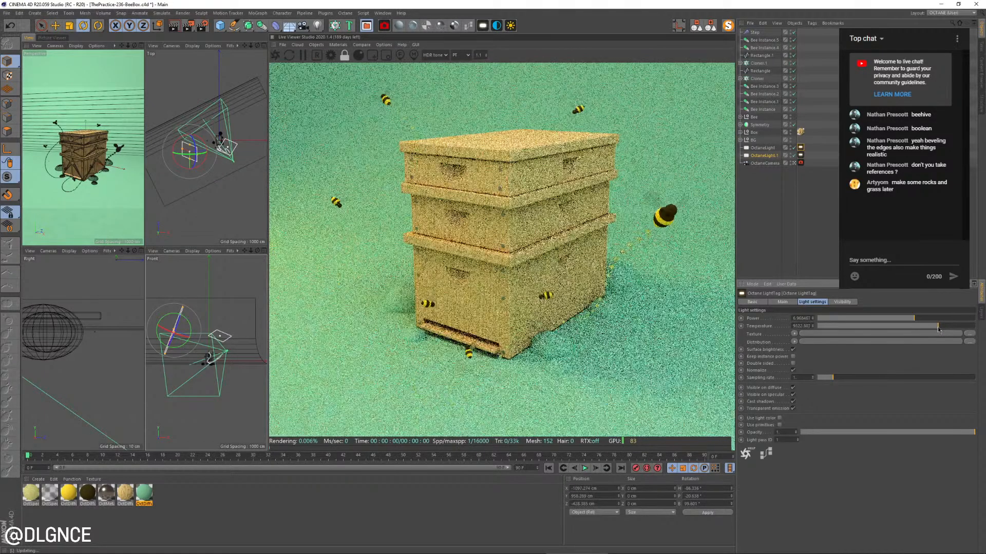
Reduce the live render zoom to 0.7 and adjust the camera to reframe the whole bee box
left_click(486, 57)
left_click(486, 57)
left_click(486, 57)
left_click(485, 57)
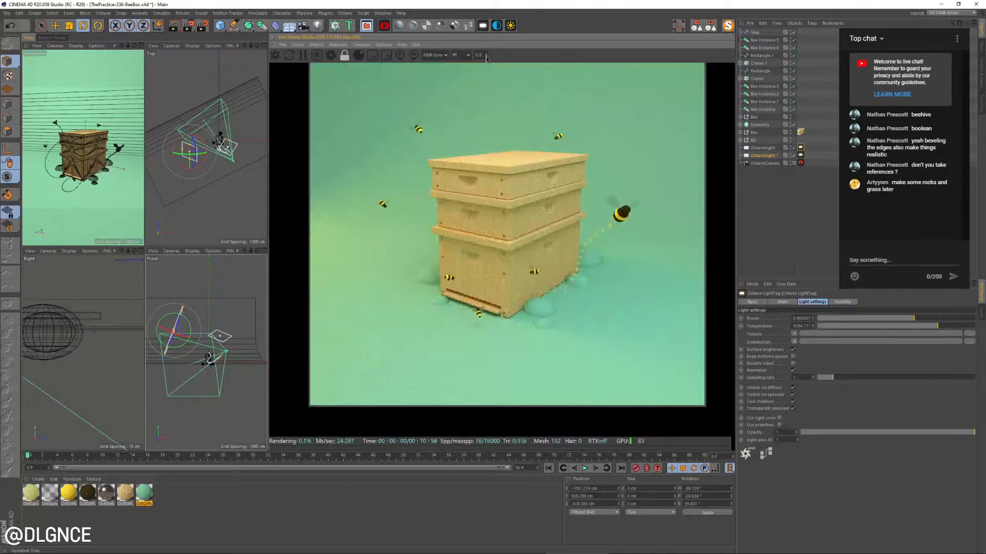
left_click_drag(536, 173, 530, 211)
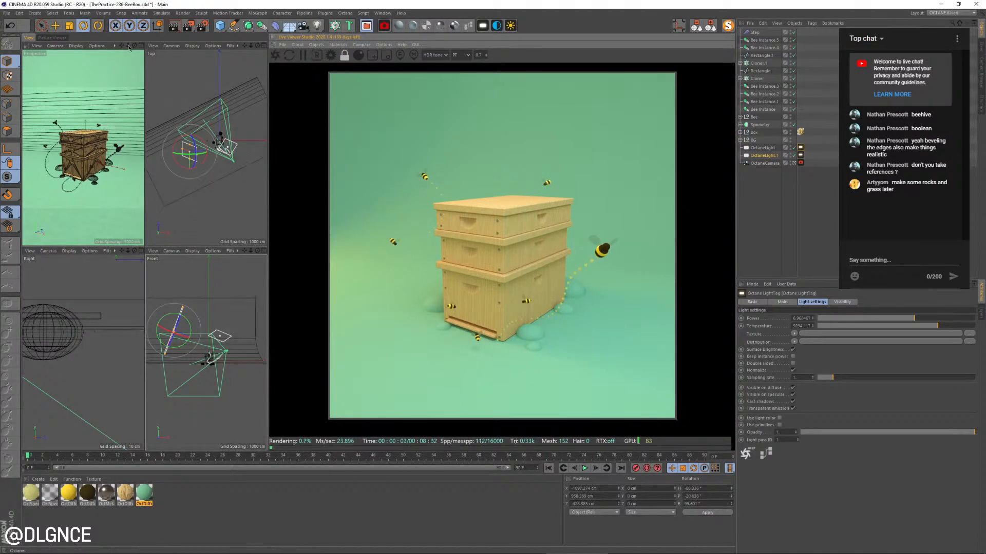
mouse_move(127, 46)
left_mouse_down()
mouse_move(140, 46)
mouse_move(132, 46)
left_mouse_up()
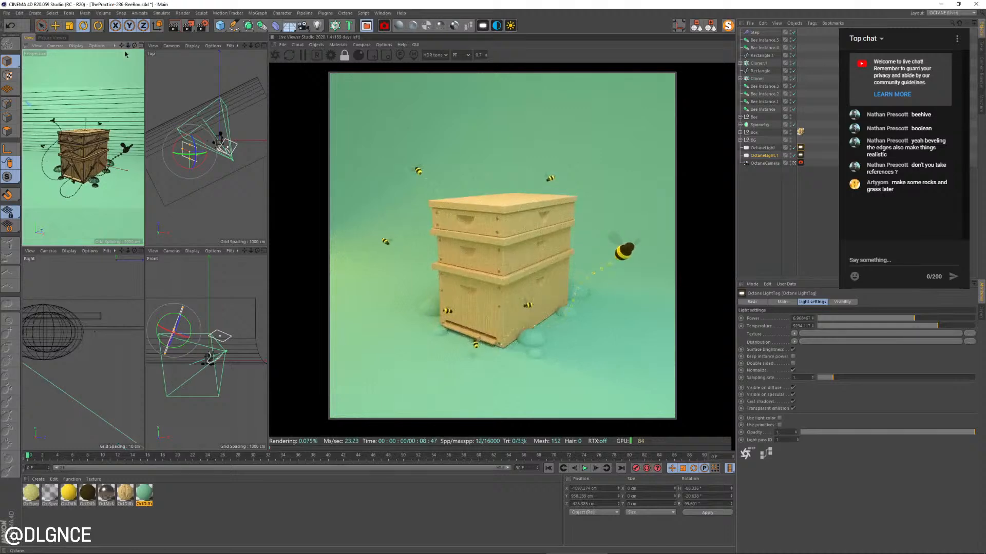
left_click_drag(103, 122, 103, 109, "alt")
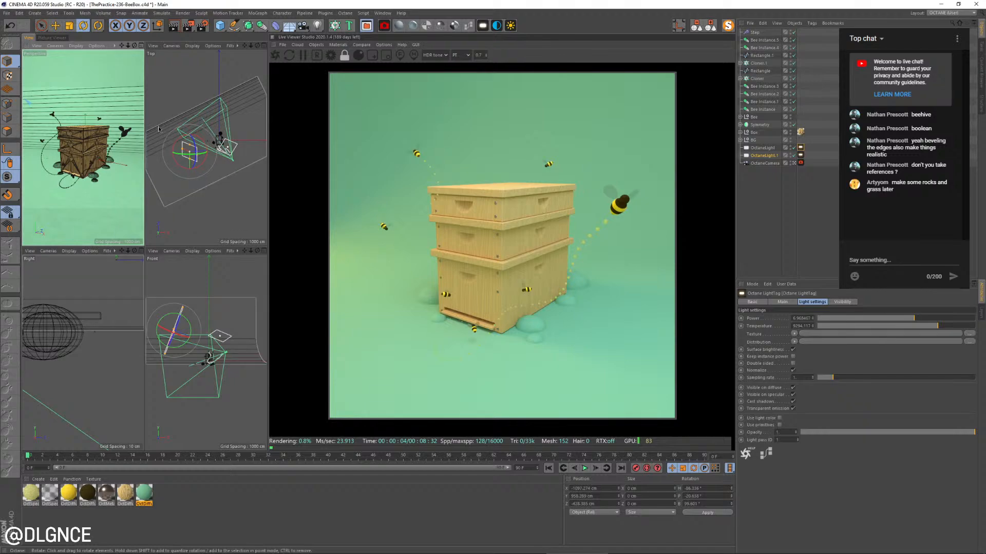
Duplicate the original OctaneLight and place the copy above and behind the bee box
left_click(221, 135)
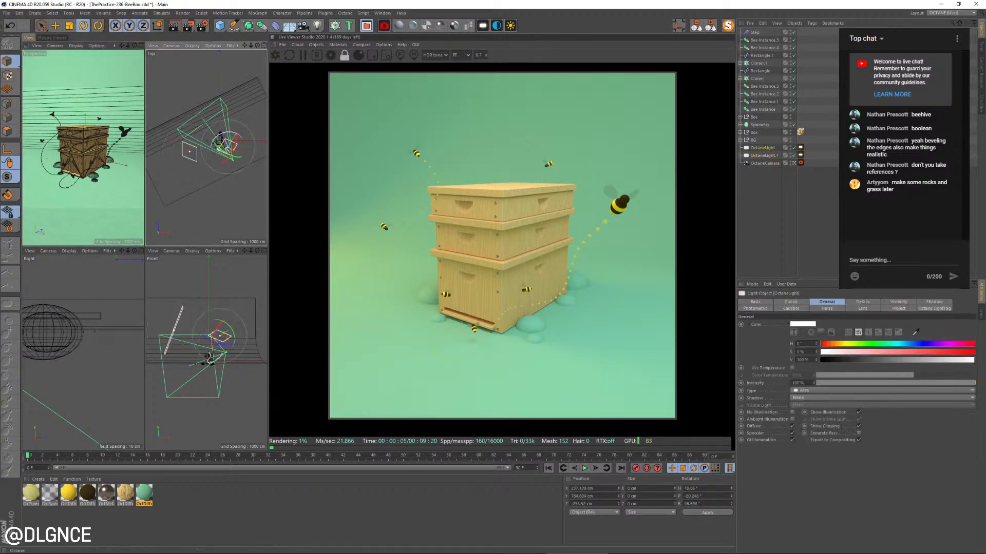
key("e")
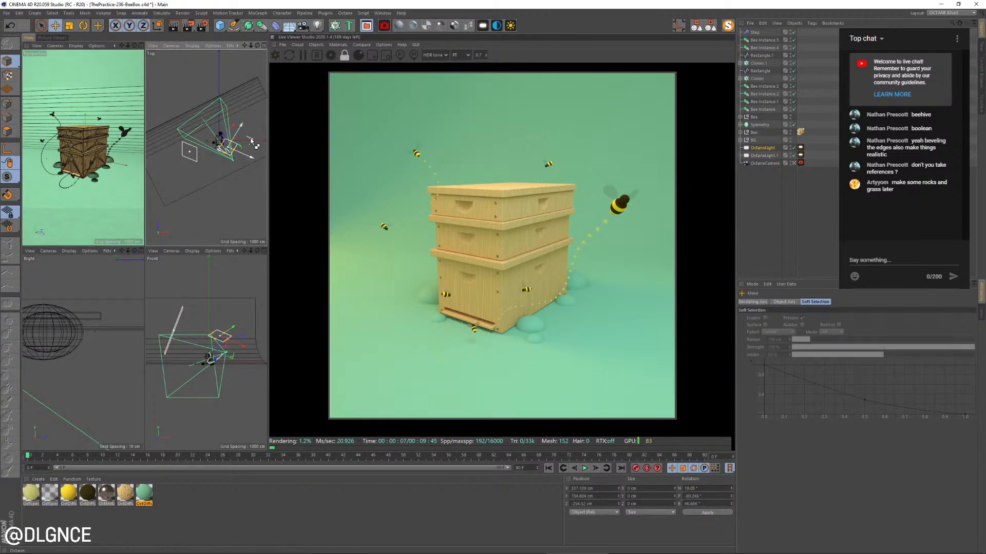
left_click_drag(220, 134, 224, 119)
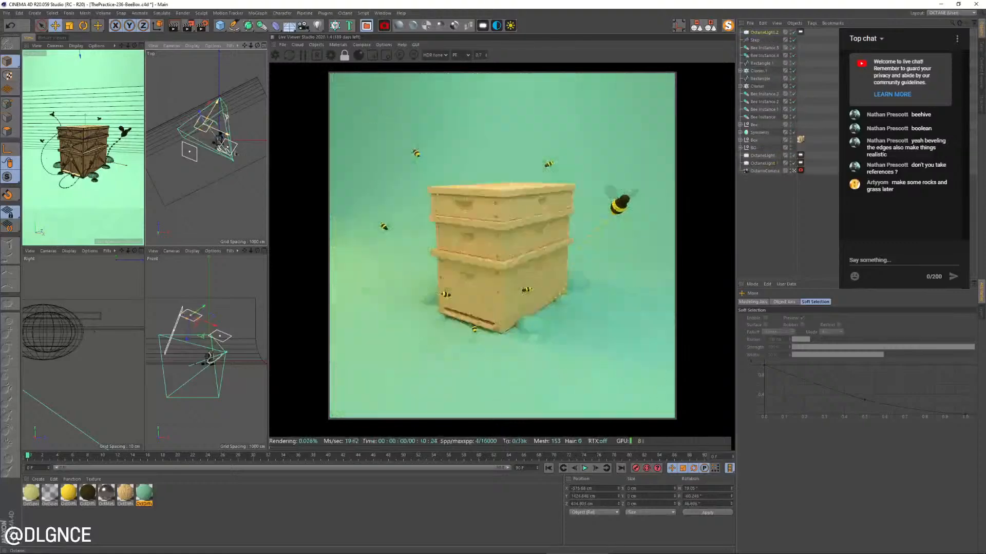
Reset the new light's heading, pitch and bank rotation to 0°
double_click(700, 487)
type("0")
key("Tab")
type("0")
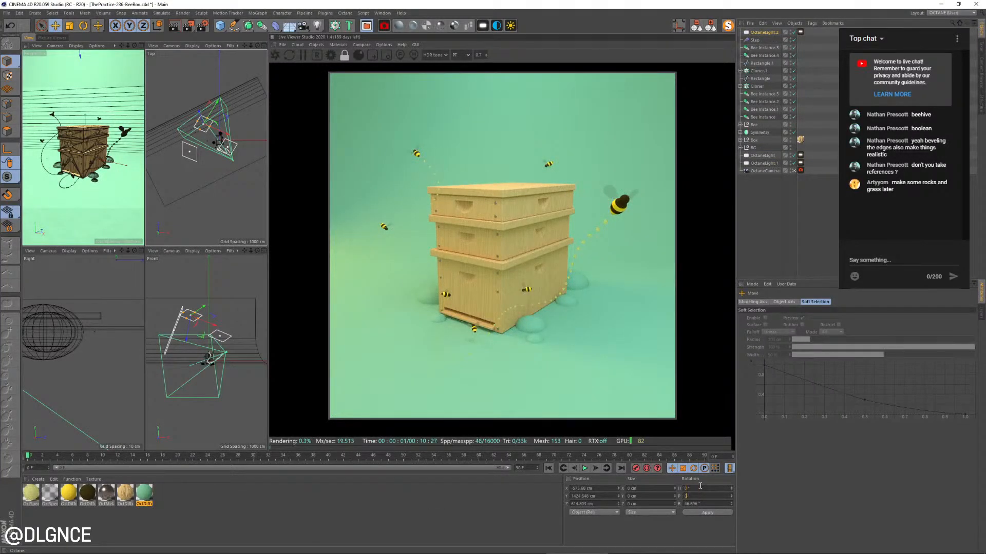
key("Tab")
type("0")
key("Return")
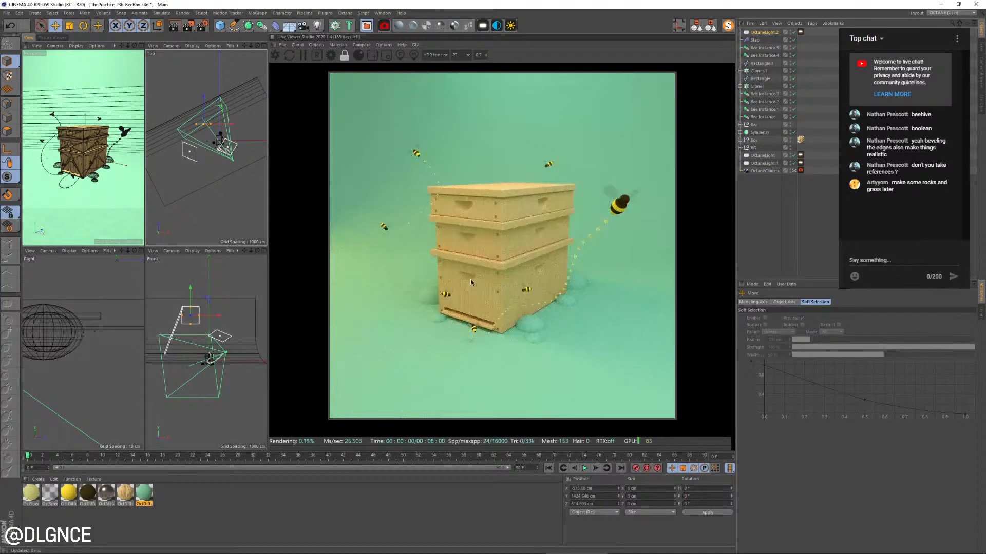
Rotate the rear light to about 24.7° heading and -20.5° pitch, and lower it closer to the bee box
key("r")
mouse_move(219, 136)
left_mouse_down()
mouse_move(223, 129)
mouse_move(206, 129)
left_mouse_up()
key("e")
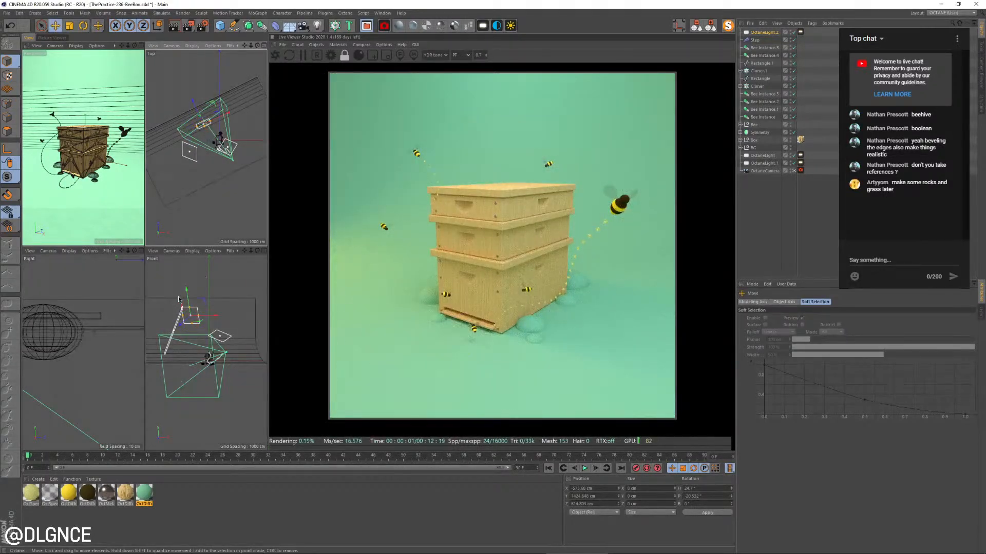
mouse_move(185, 328)
left_mouse_down()
mouse_move(177, 329)
mouse_move(188, 312)
left_mouse_up()
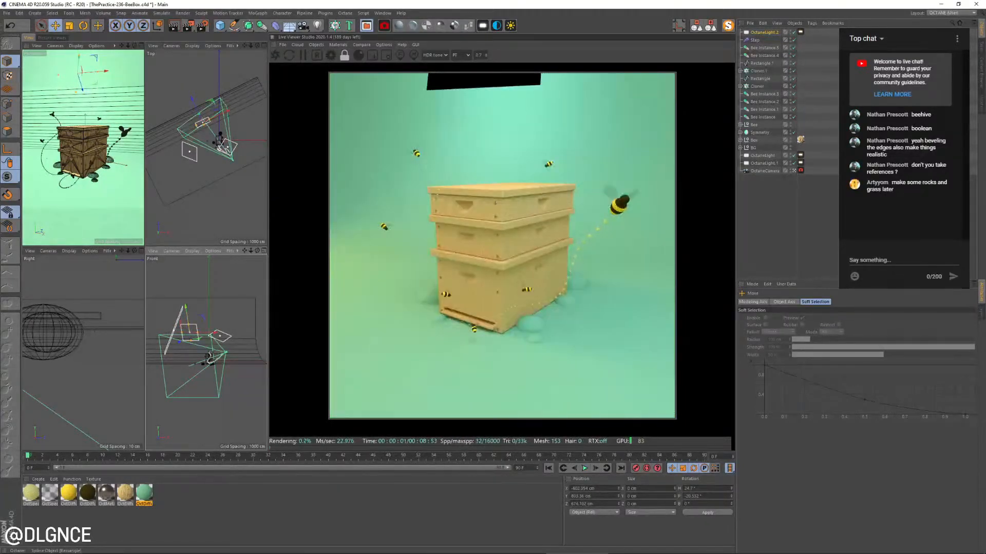
Set the rear light's opacity to 0, then widen it and tilt it to about -44.3° pitch
left_click(800, 32)
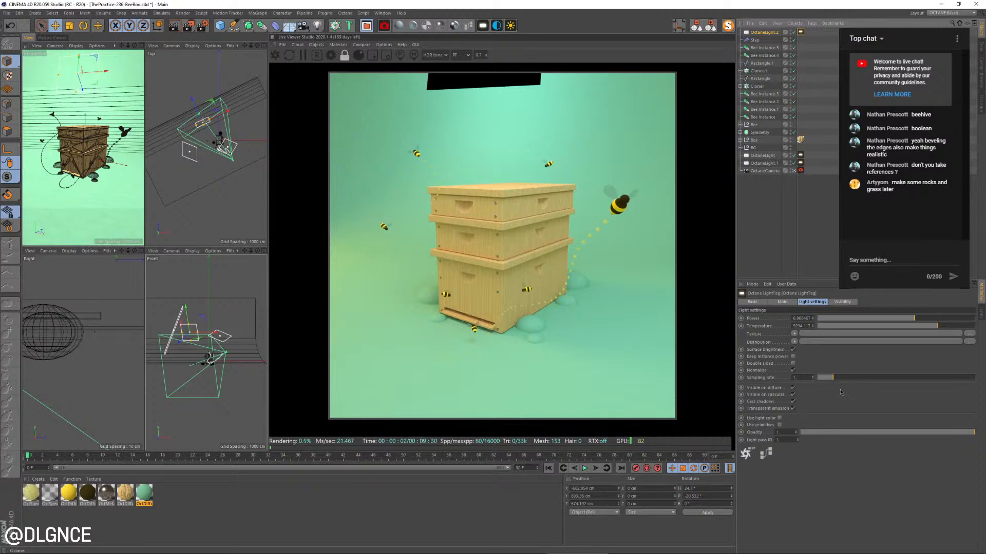
left_click_drag(813, 434, 799, 435)
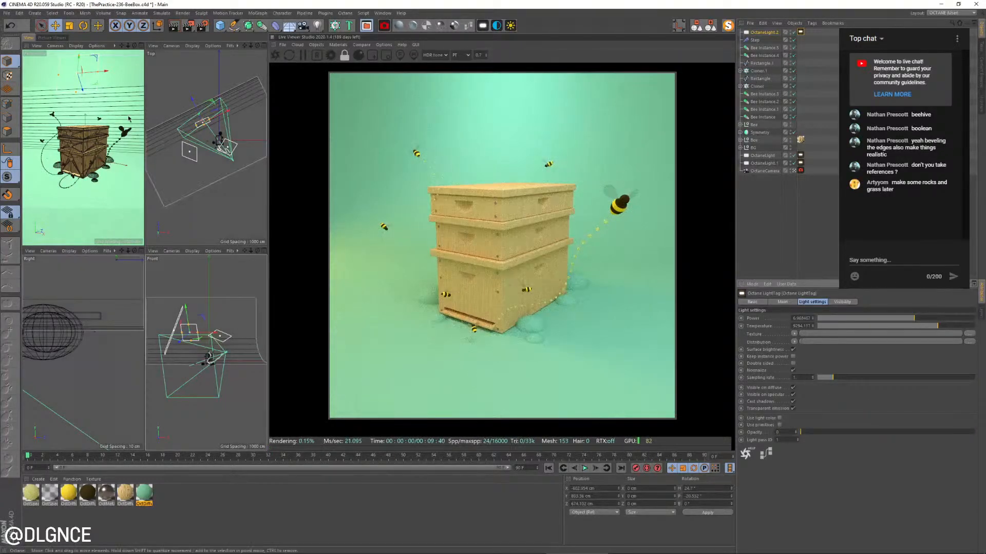
left_click_drag(98, 71, 73, 77)
key("r")
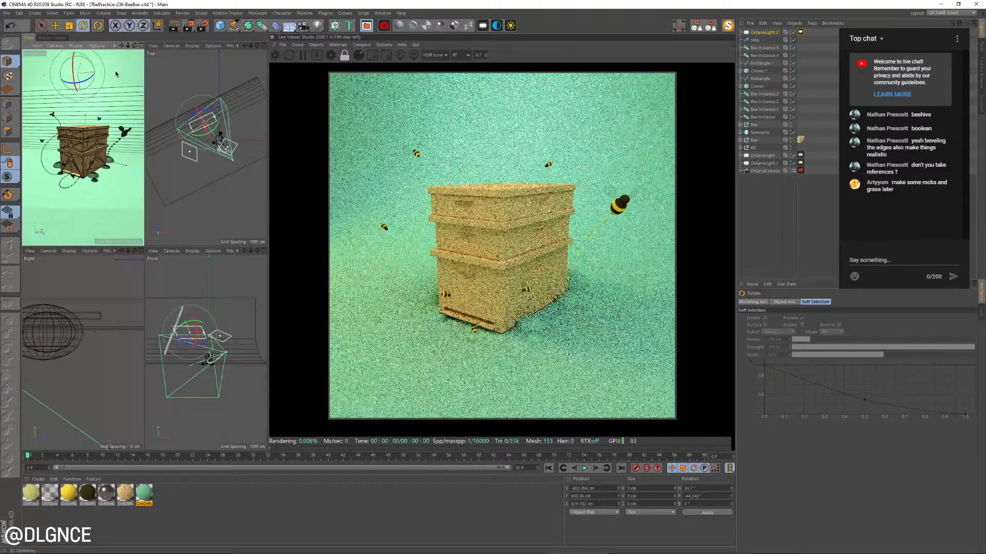
key("e")
Lower the rear light's power to about 2.25 and its colour temperature to about 6100
left_click(800, 32)
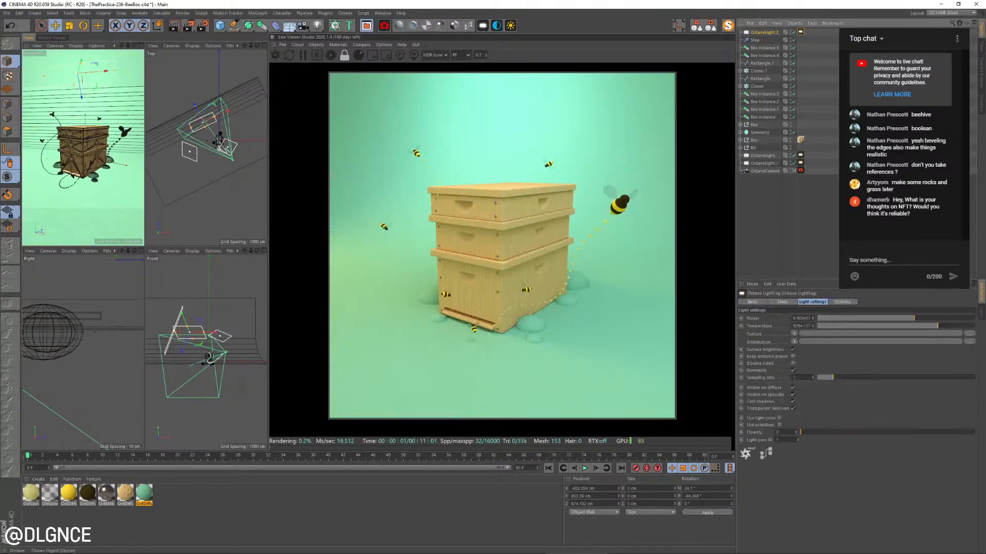
left_click_drag(914, 319, 902, 322)
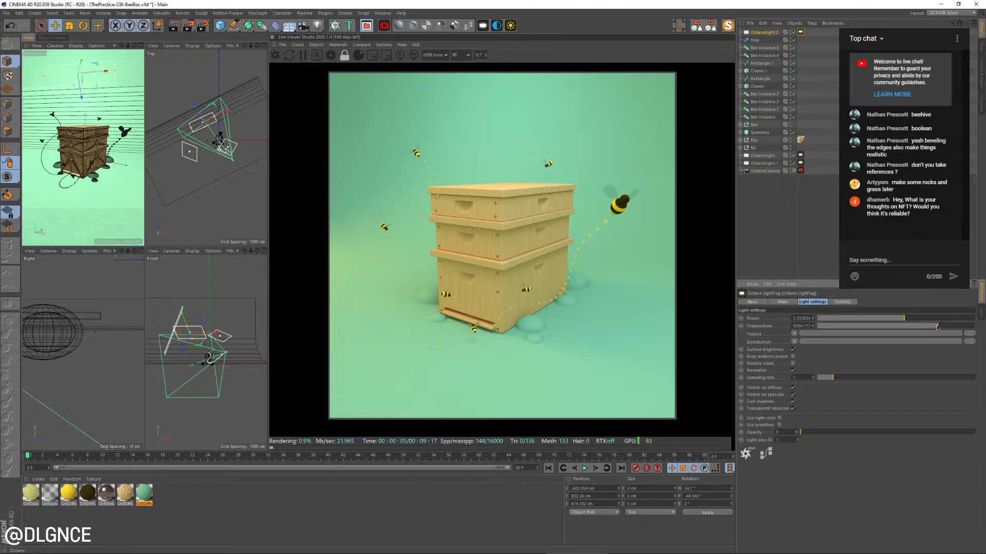
left_click_drag(937, 328, 895, 337)
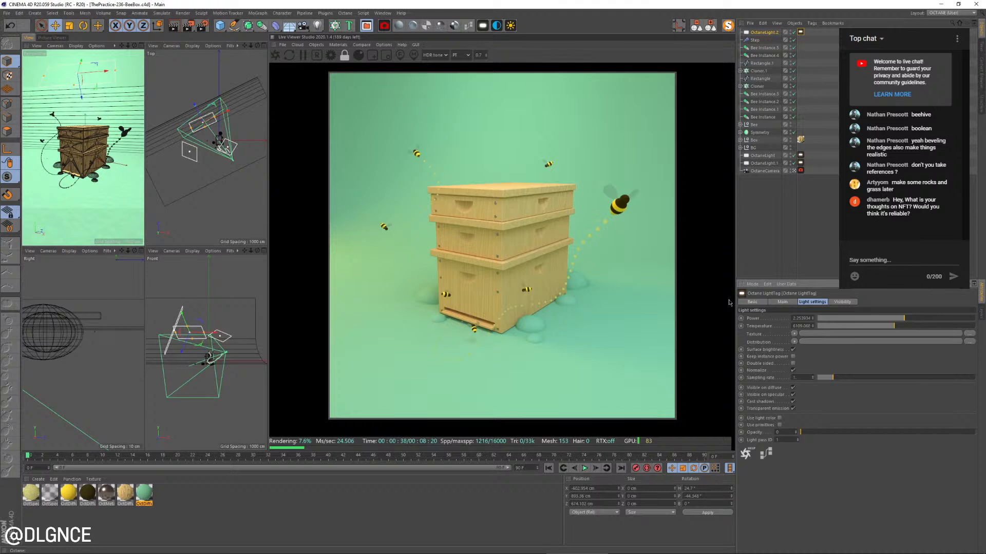
middle_click(123, 106)
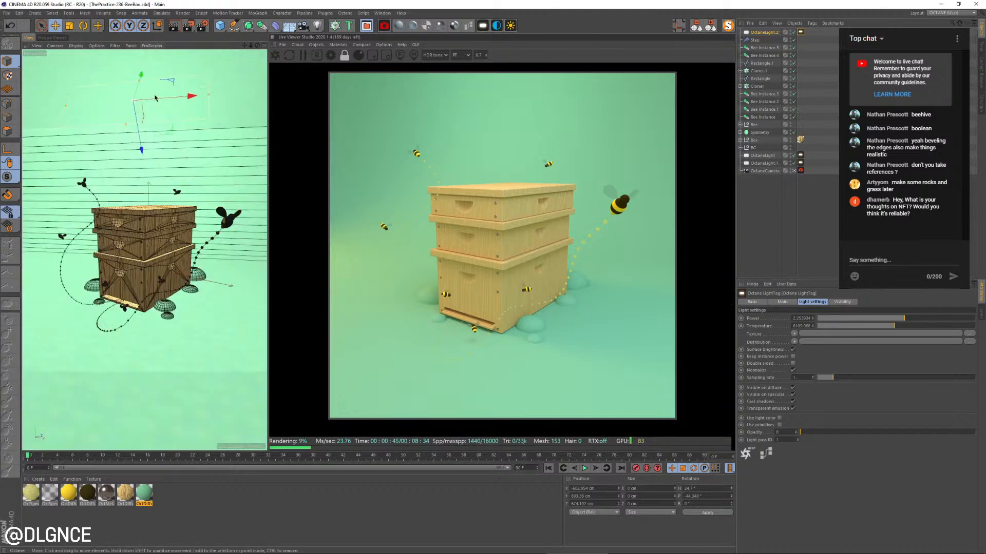